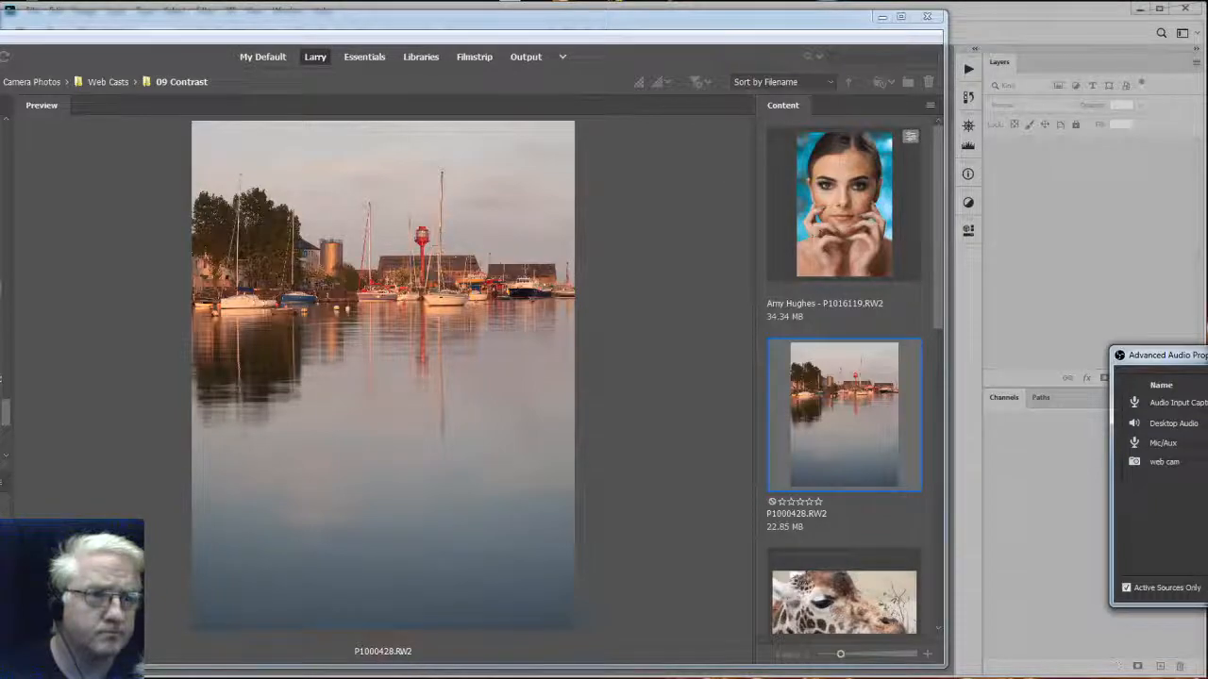
key(Escape)
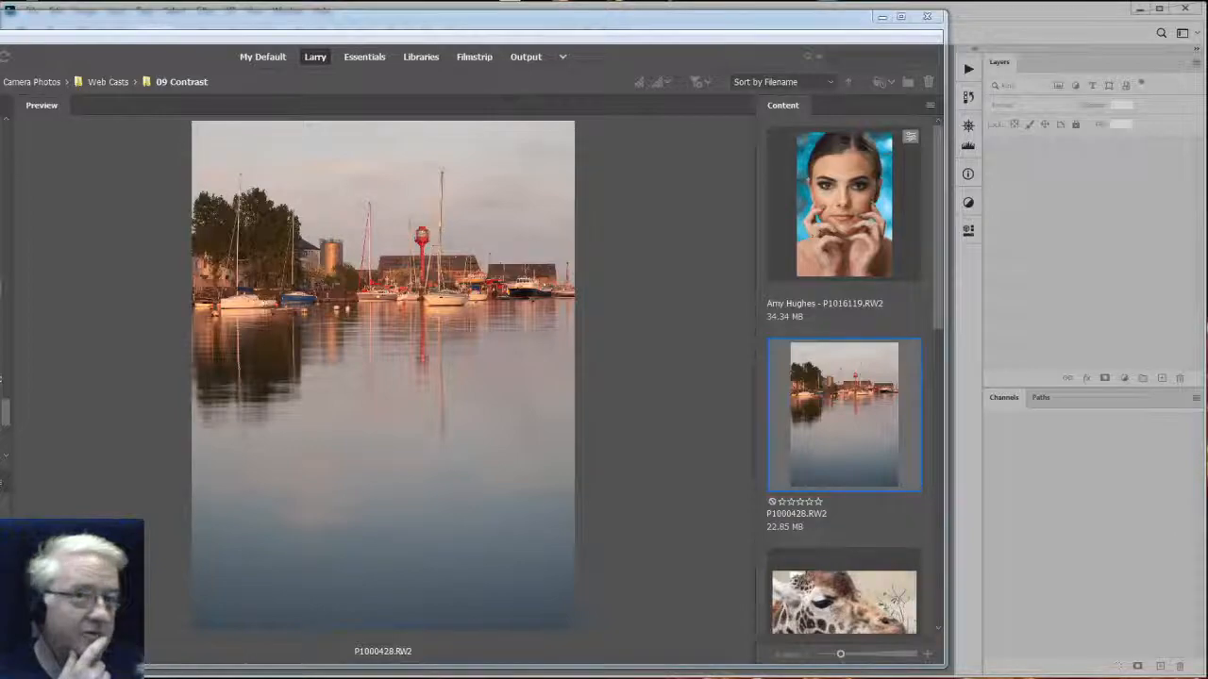
drag(1085, 380, 1206, 410)
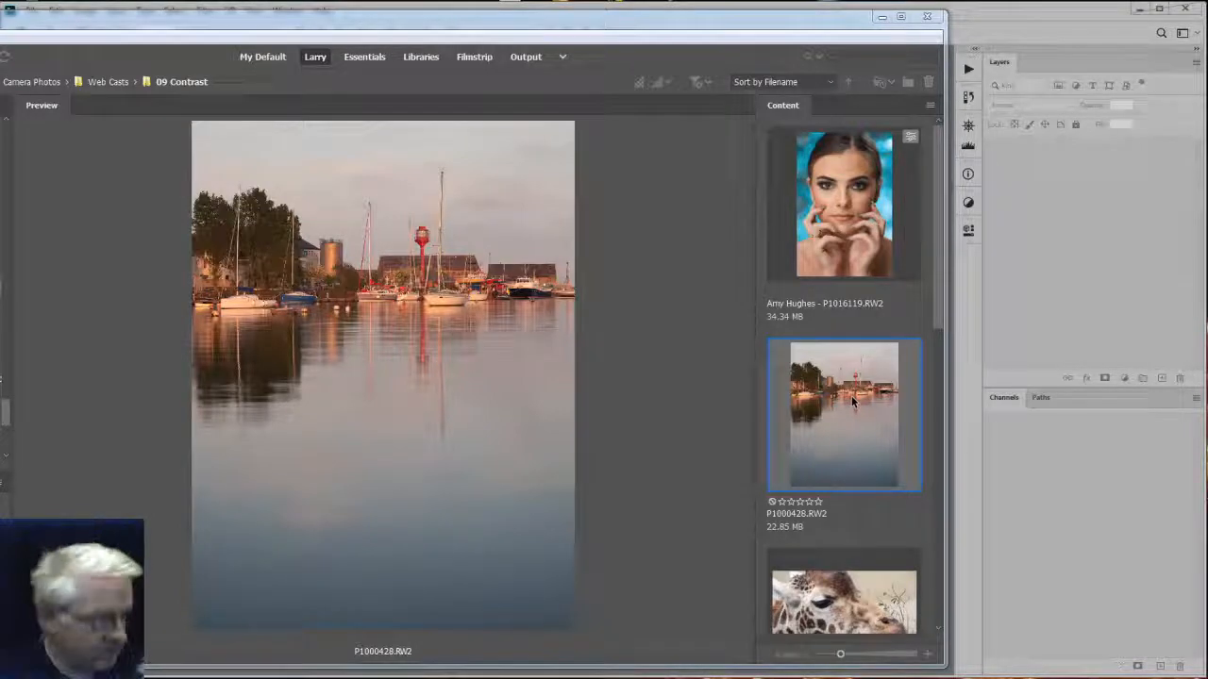
Open the harbour photo P1000428.RW2 through Camera Raw as a Photoshop document with its raw settings unaltered.
right_click(819, 402)
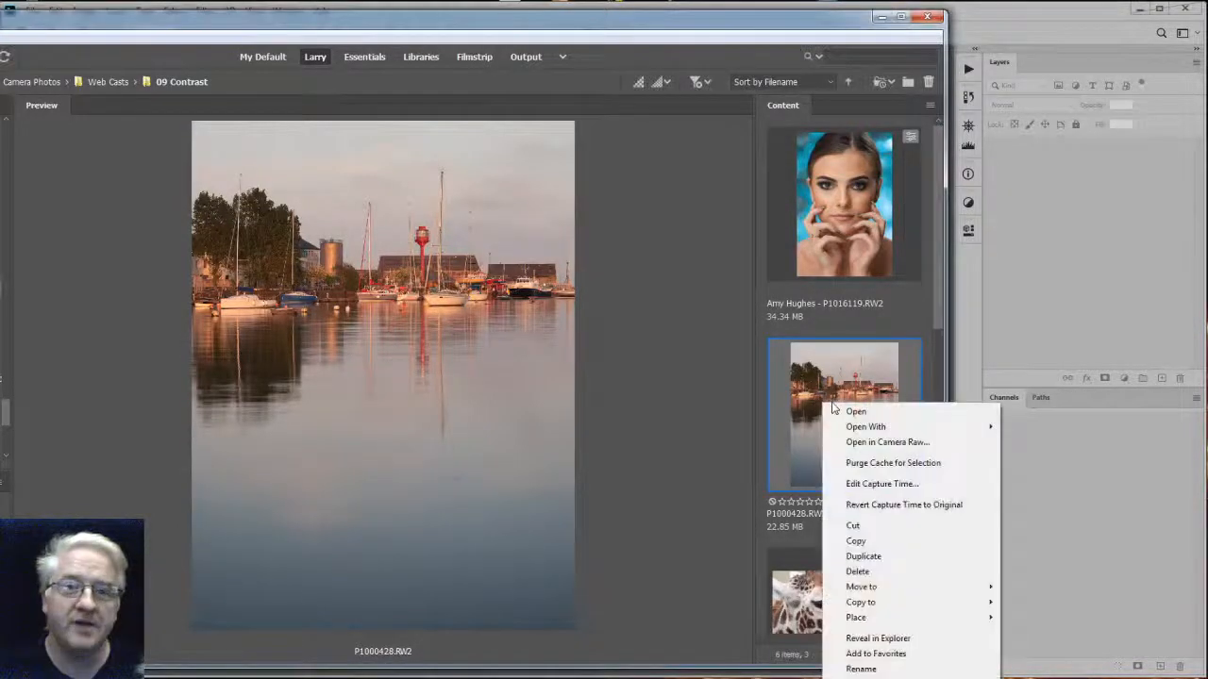
click(857, 413)
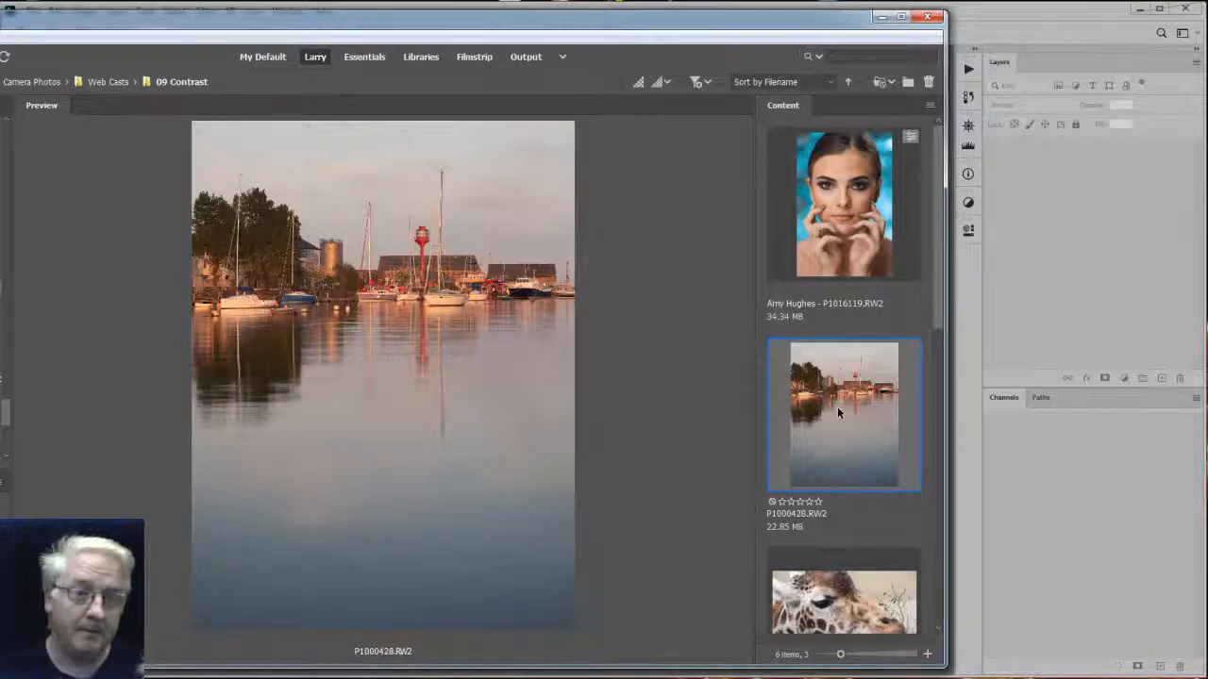
double_click(837, 407)
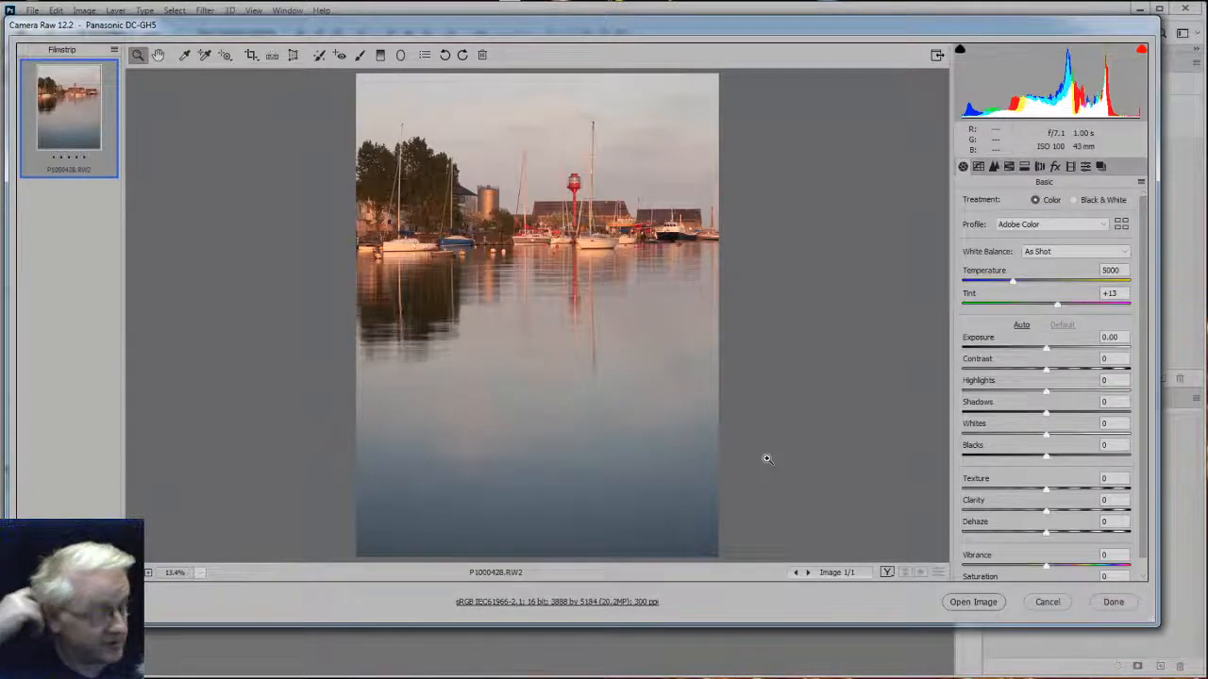
click(957, 604)
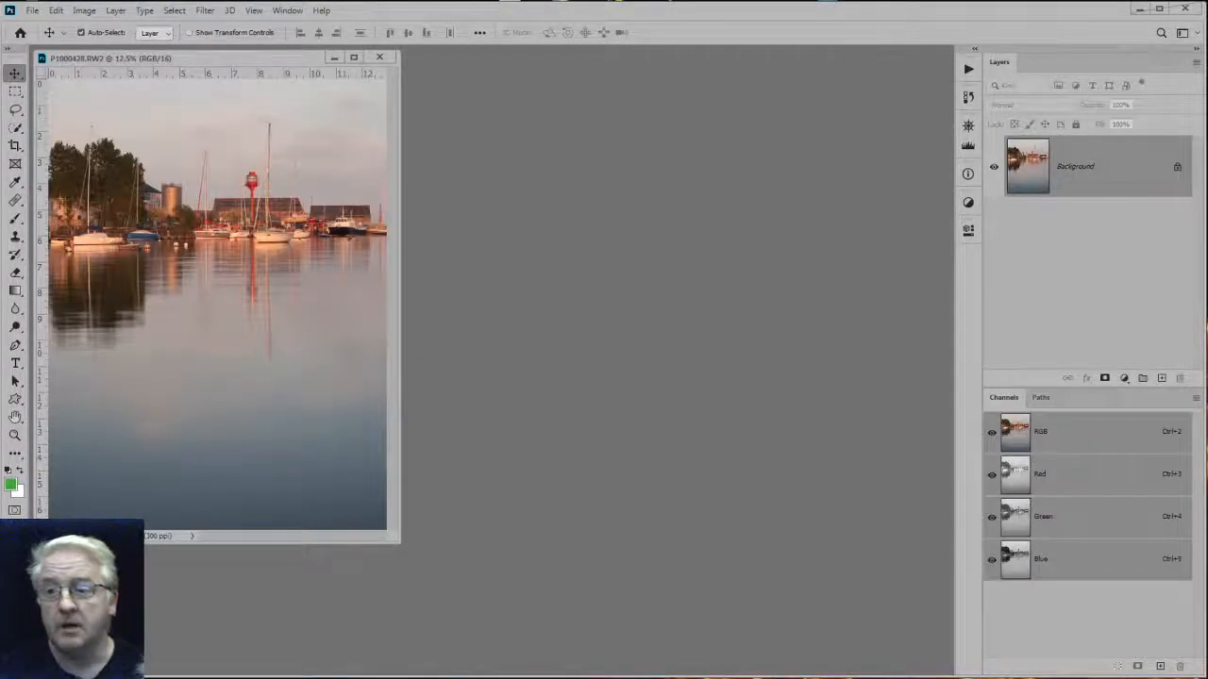
Switch back to Bridge and open P1000428.RW2 in Camera Raw a second time.
key(alt+Tab)
right_click(825, 396)
click(853, 405)
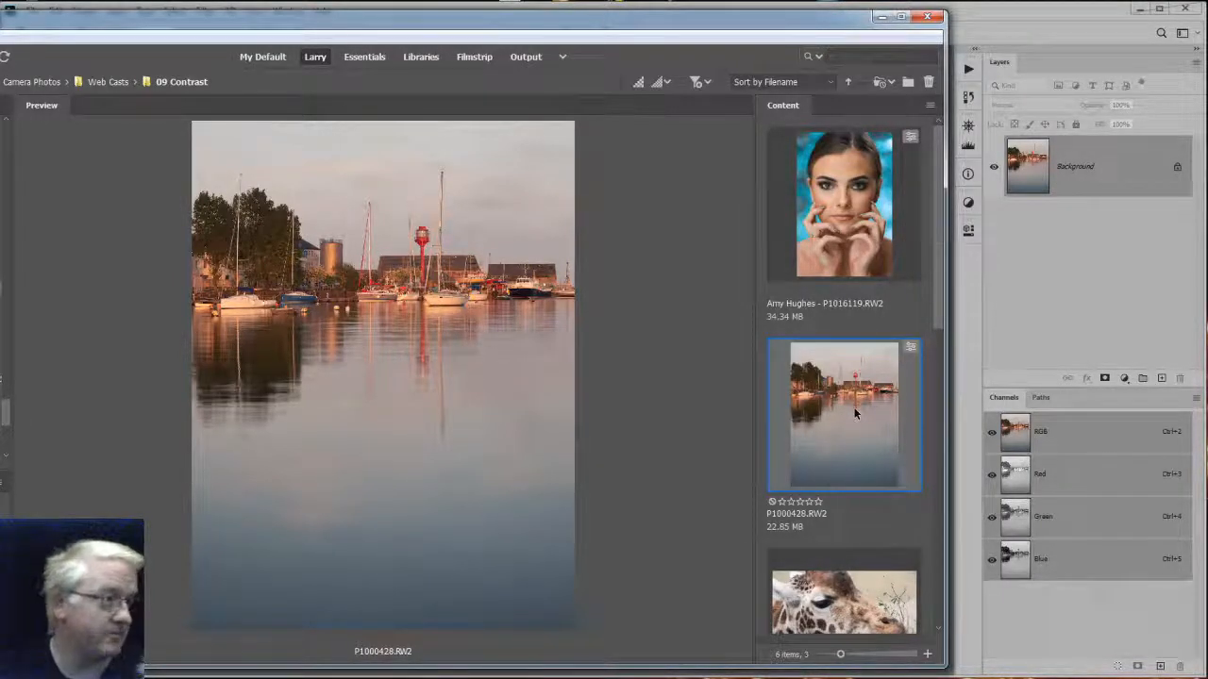
double_click(854, 414)
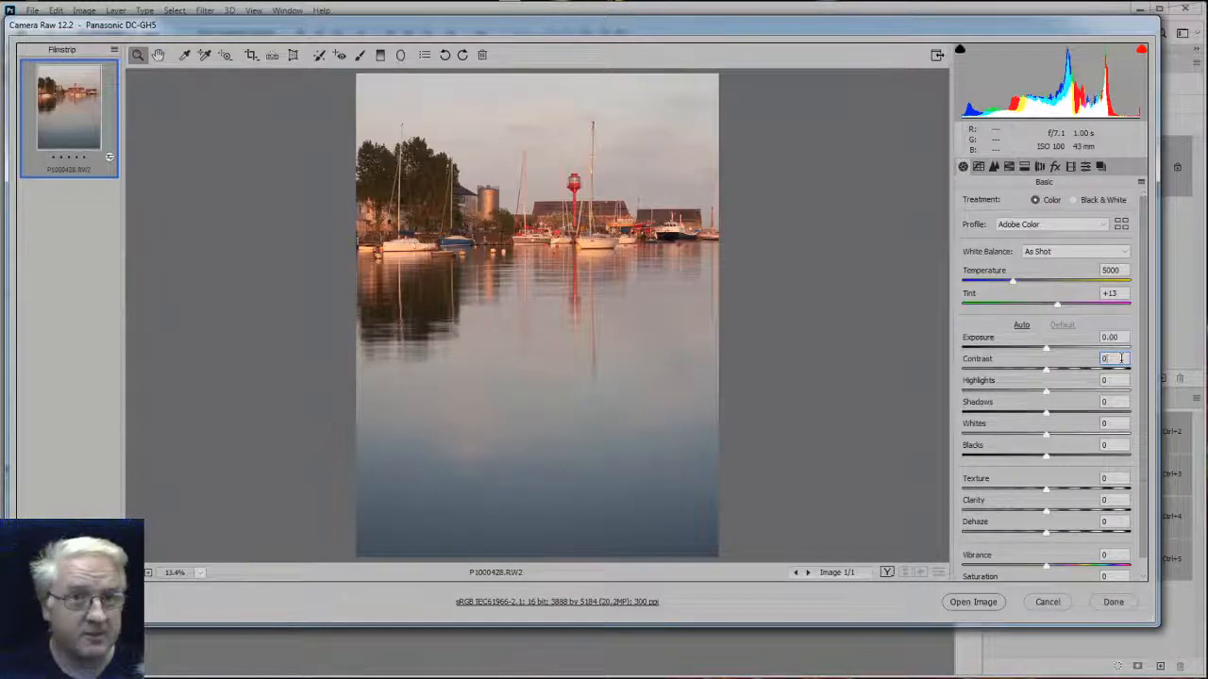
Set the raw photo's Contrast to +40 and open it as a second Photoshop document.
text(20)
key(Return)
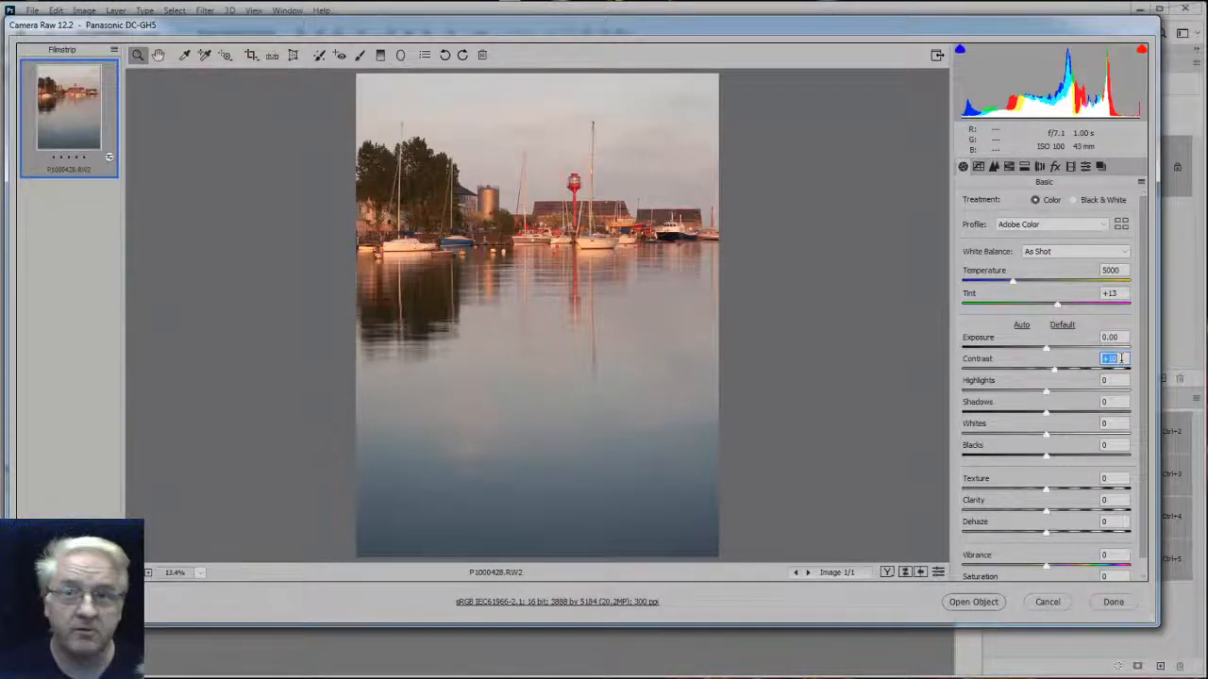
key(shift+Up)
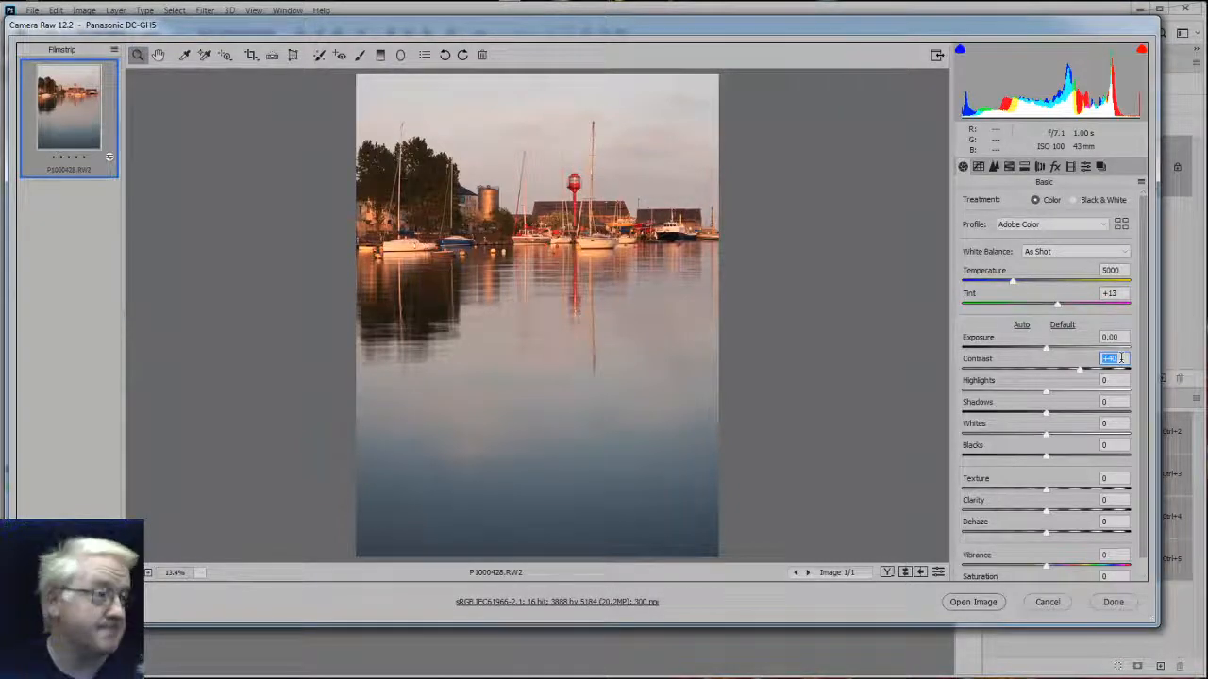
click(974, 601)
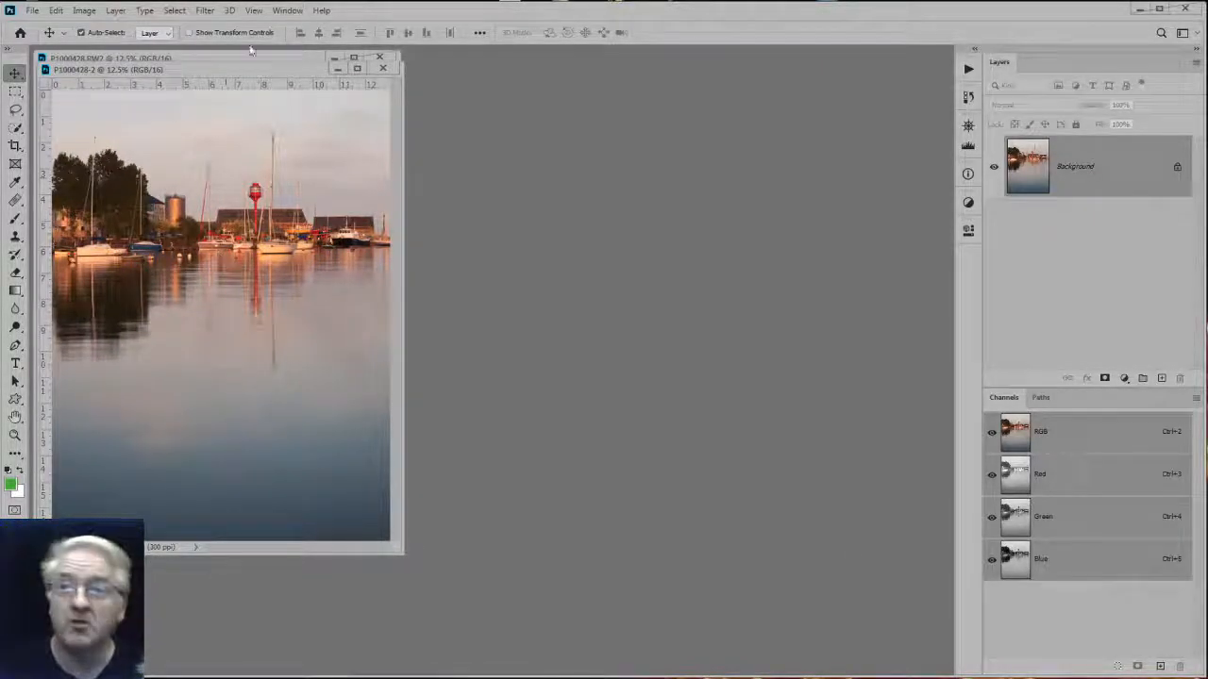
Tile the two harbour documents vertically side by side and make the version without added contrast active.
drag(248, 66, 679, 103)
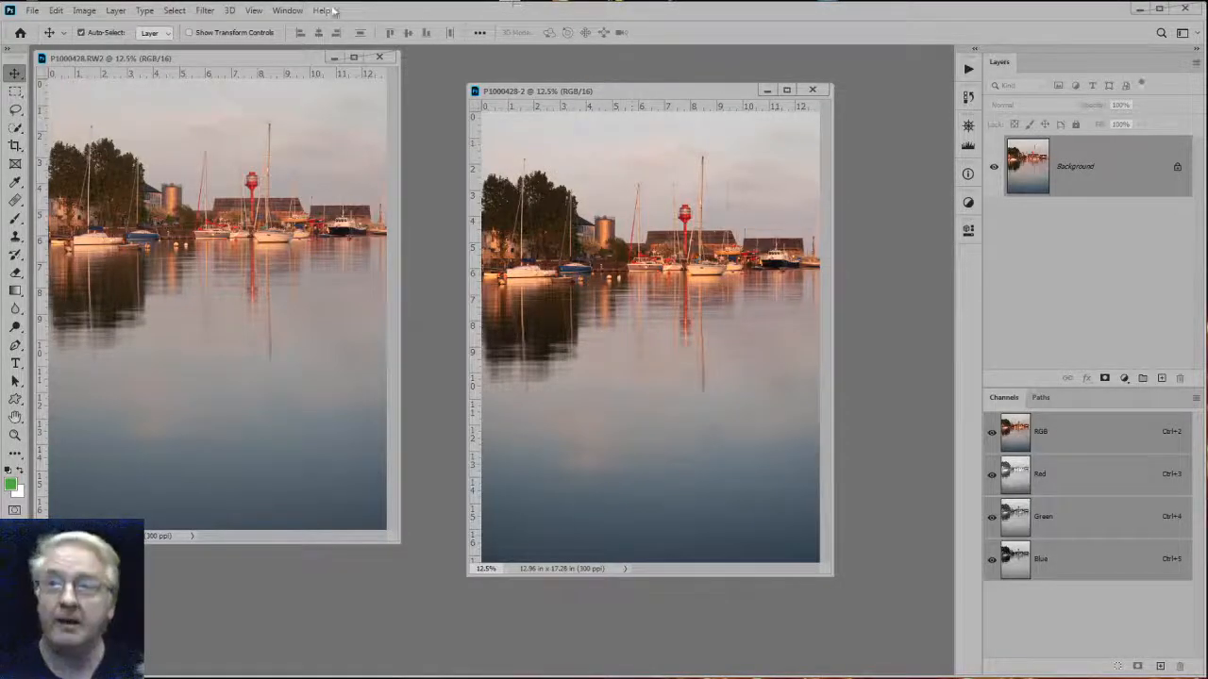
click(282, 12)
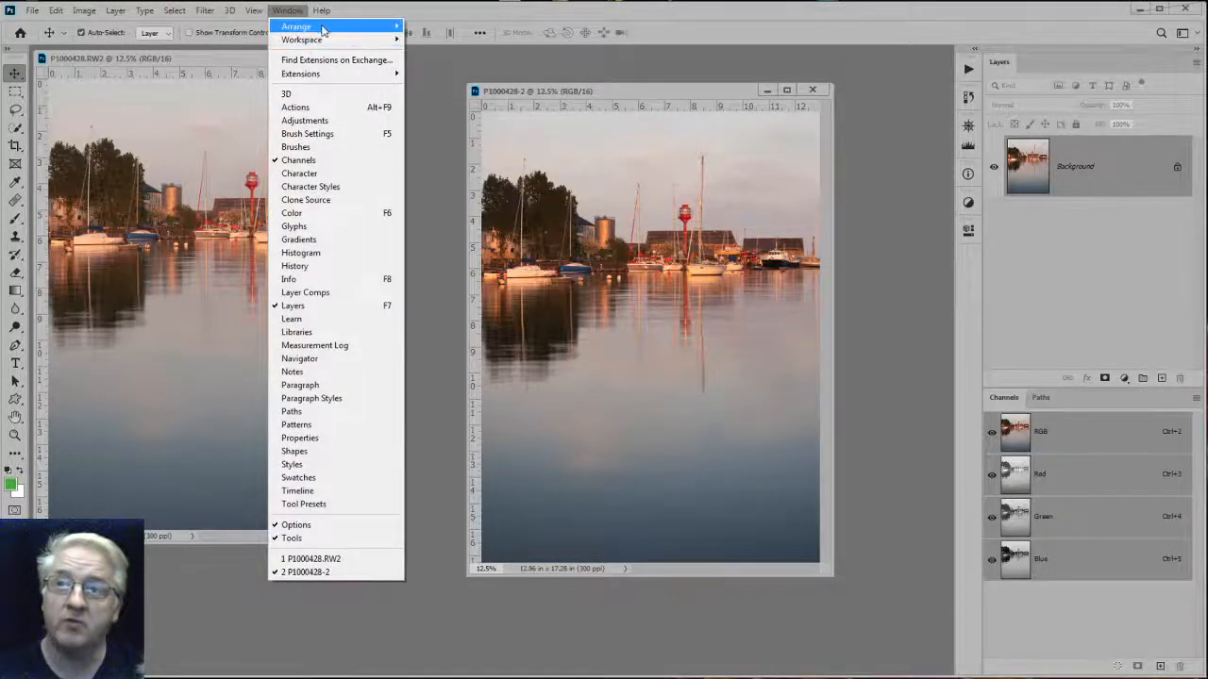
mouse_move(326, 29)
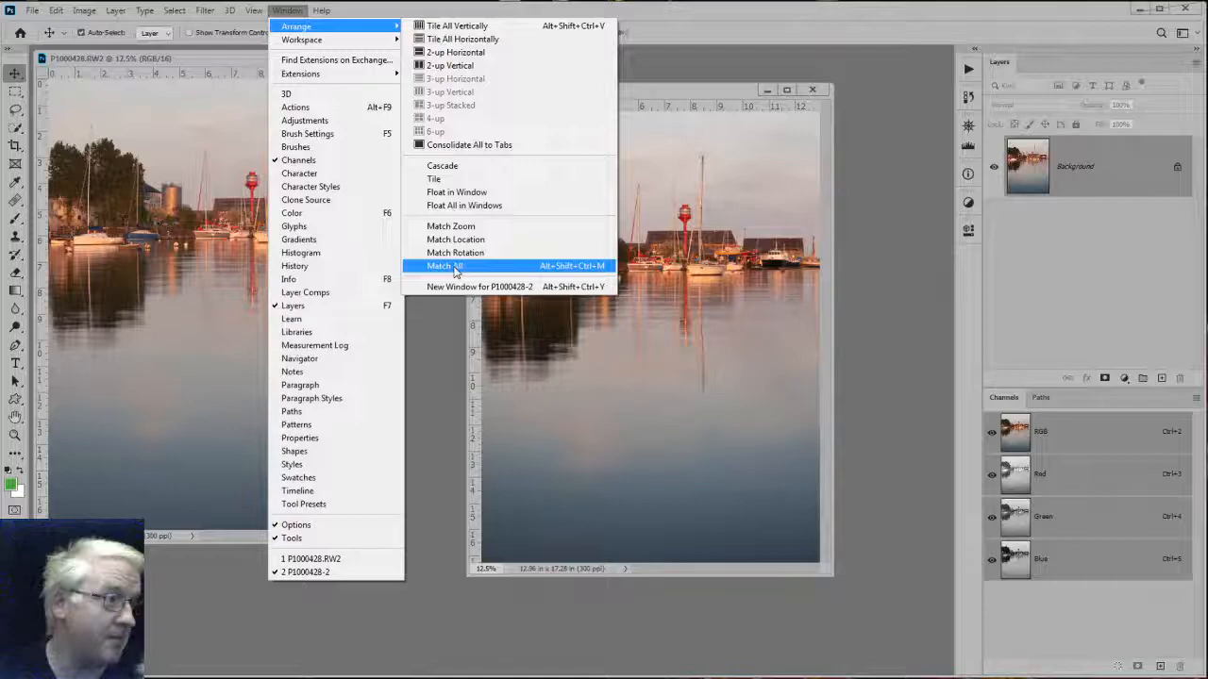
click(901, 321)
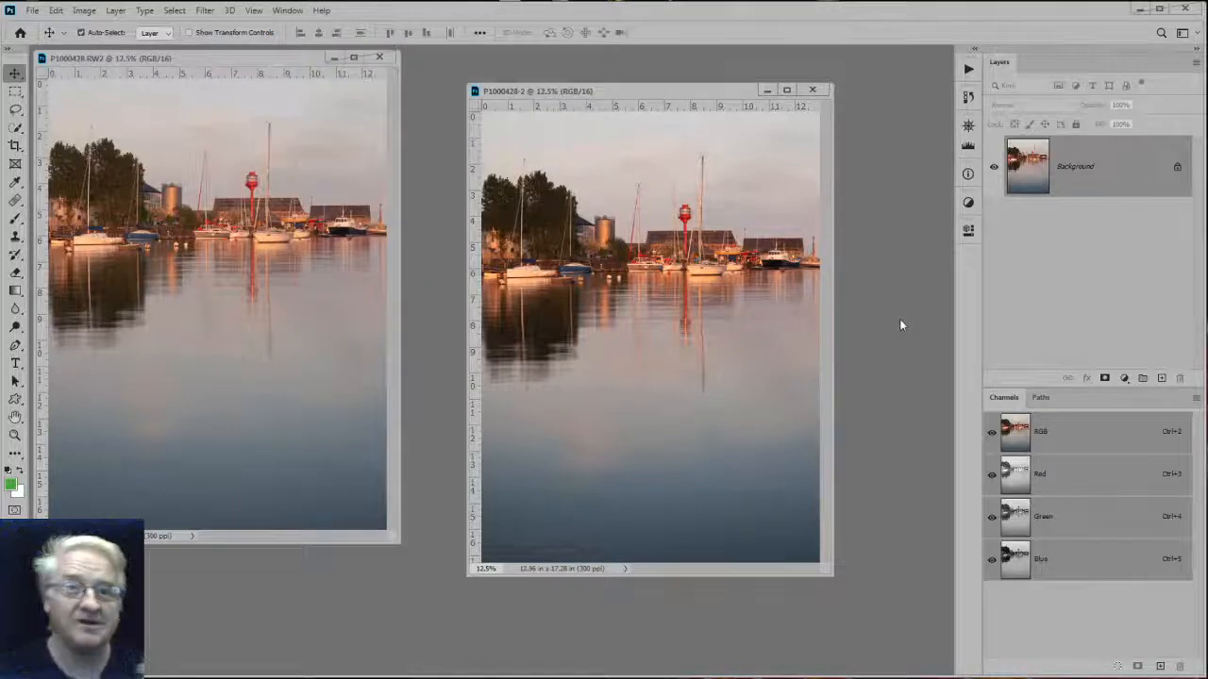
key(ctrl+F2)
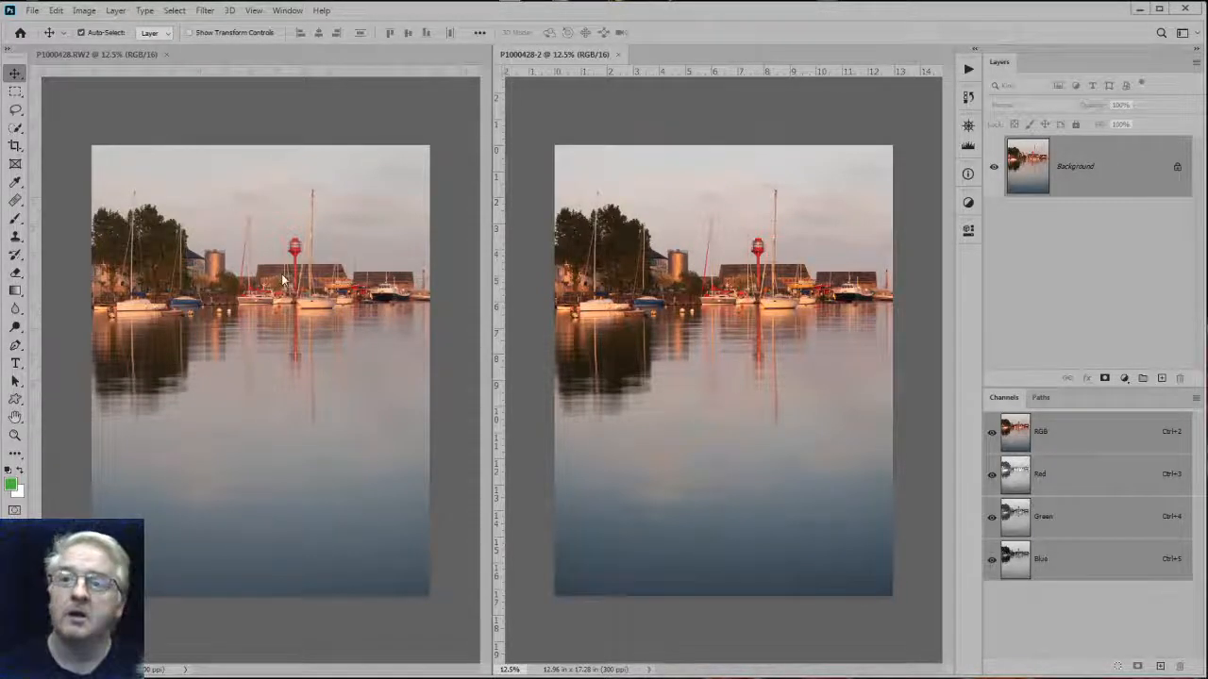
click(130, 54)
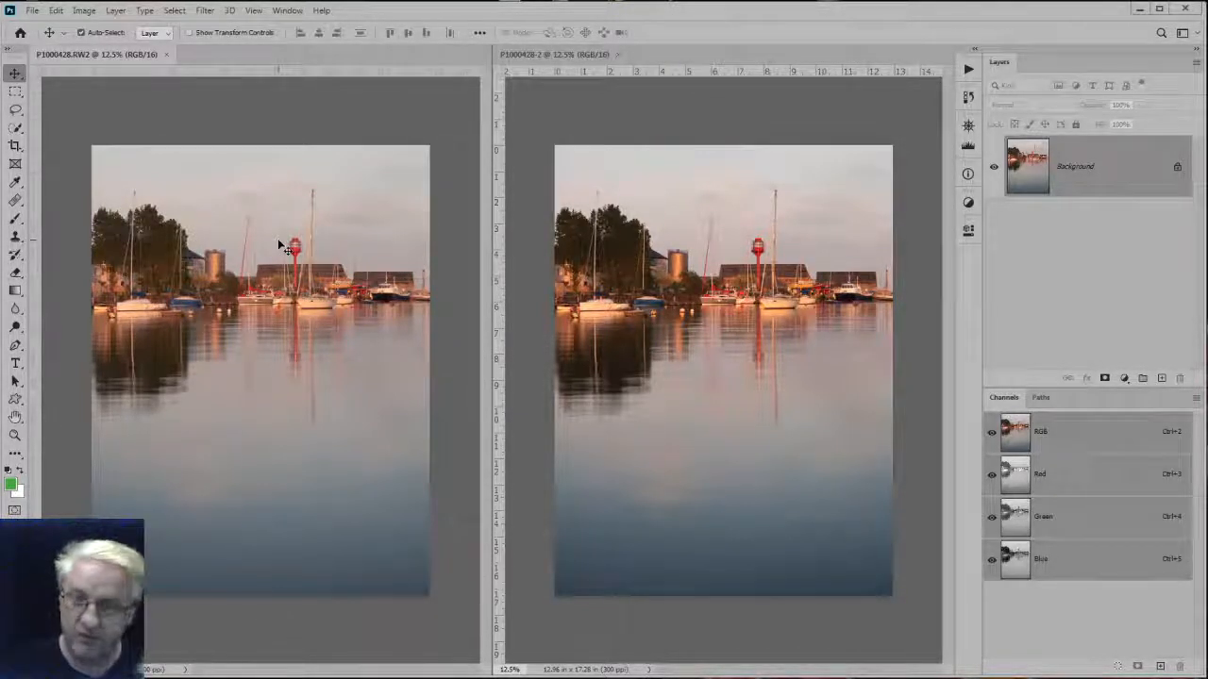
key(z)
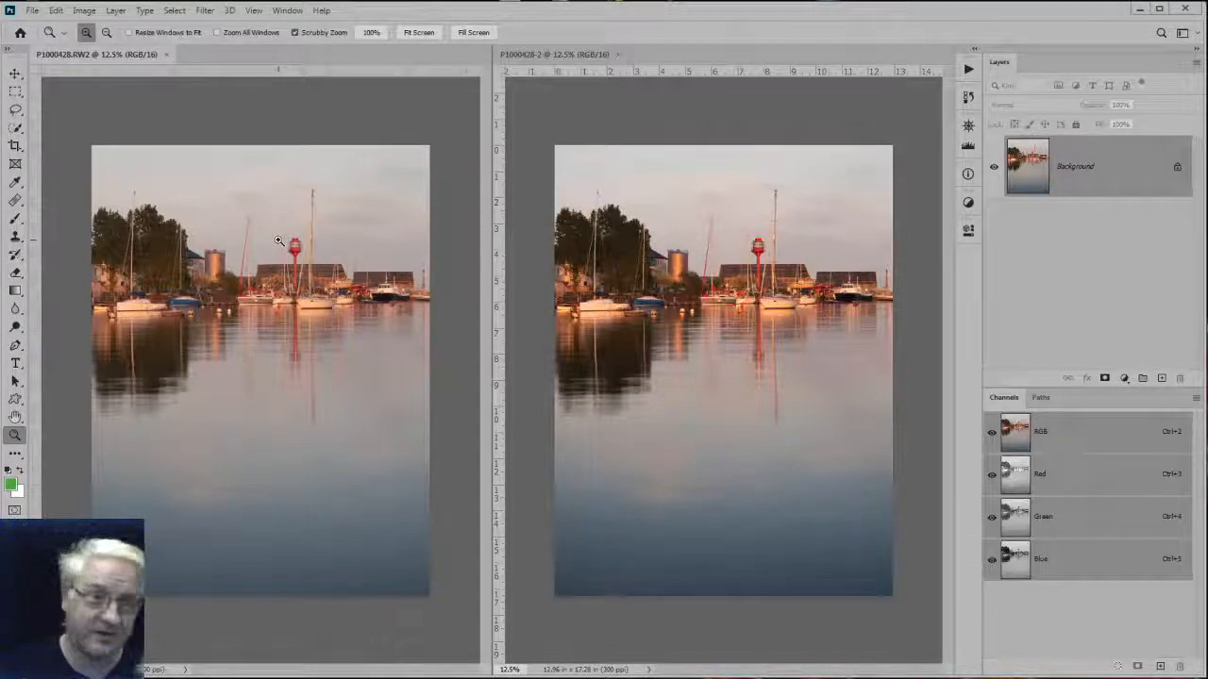
click(107, 32)
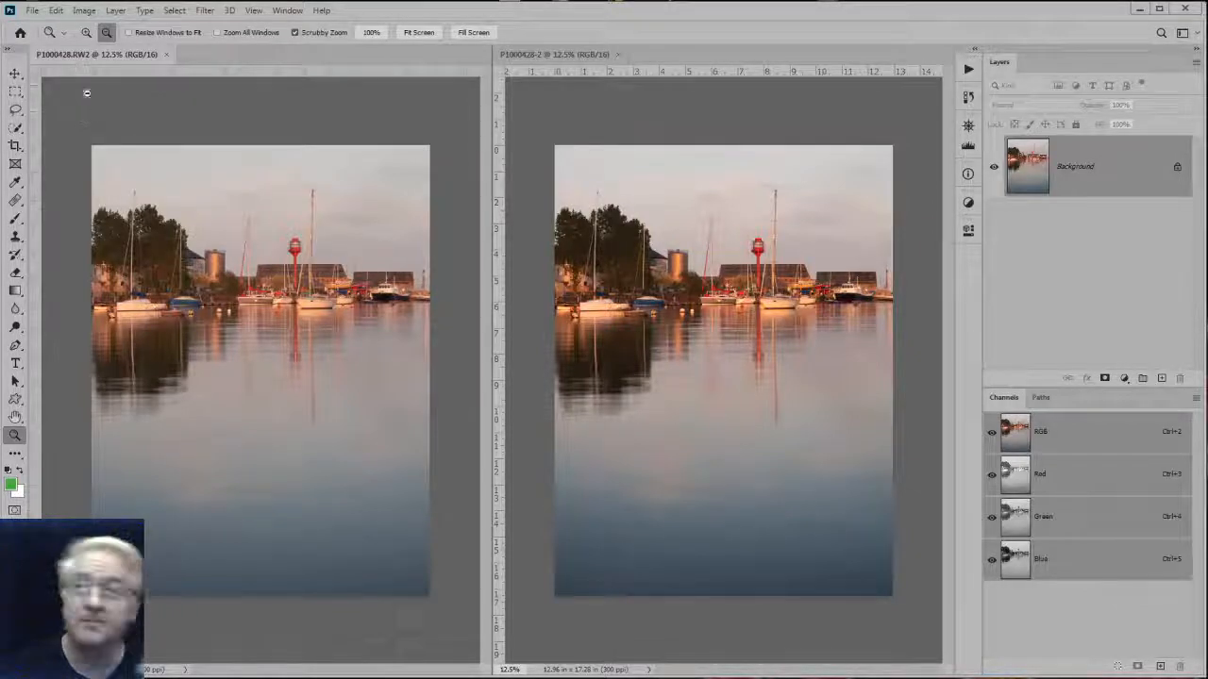
click(85, 32)
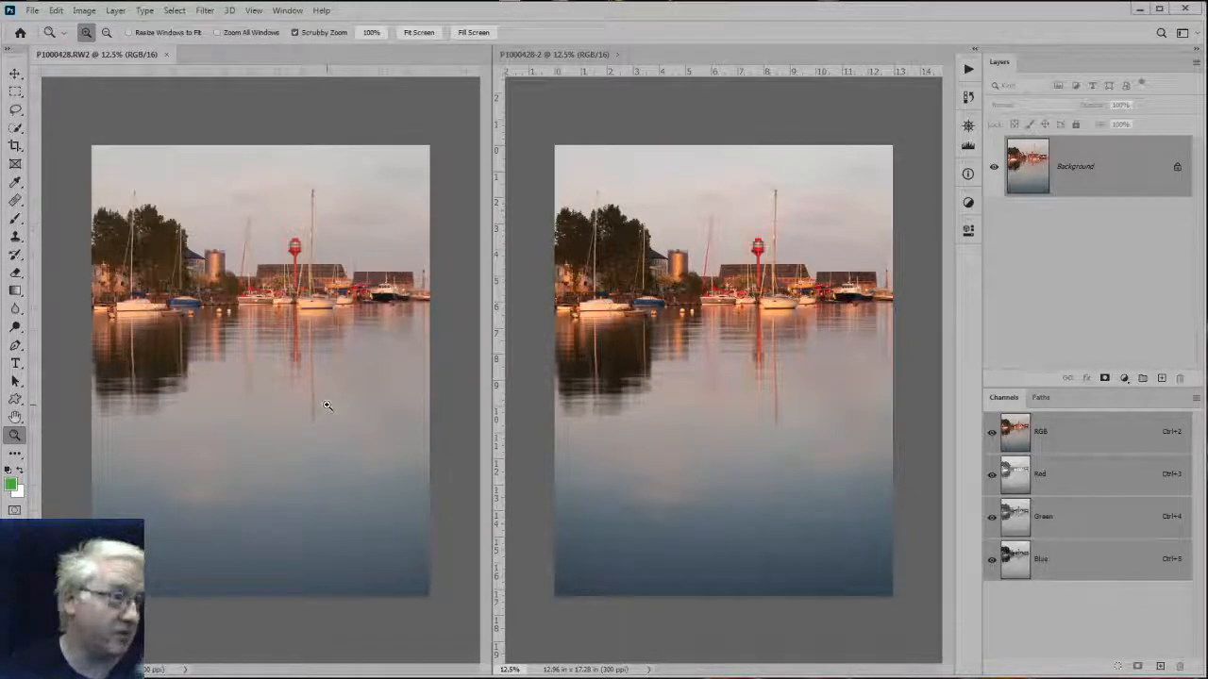
key(v)
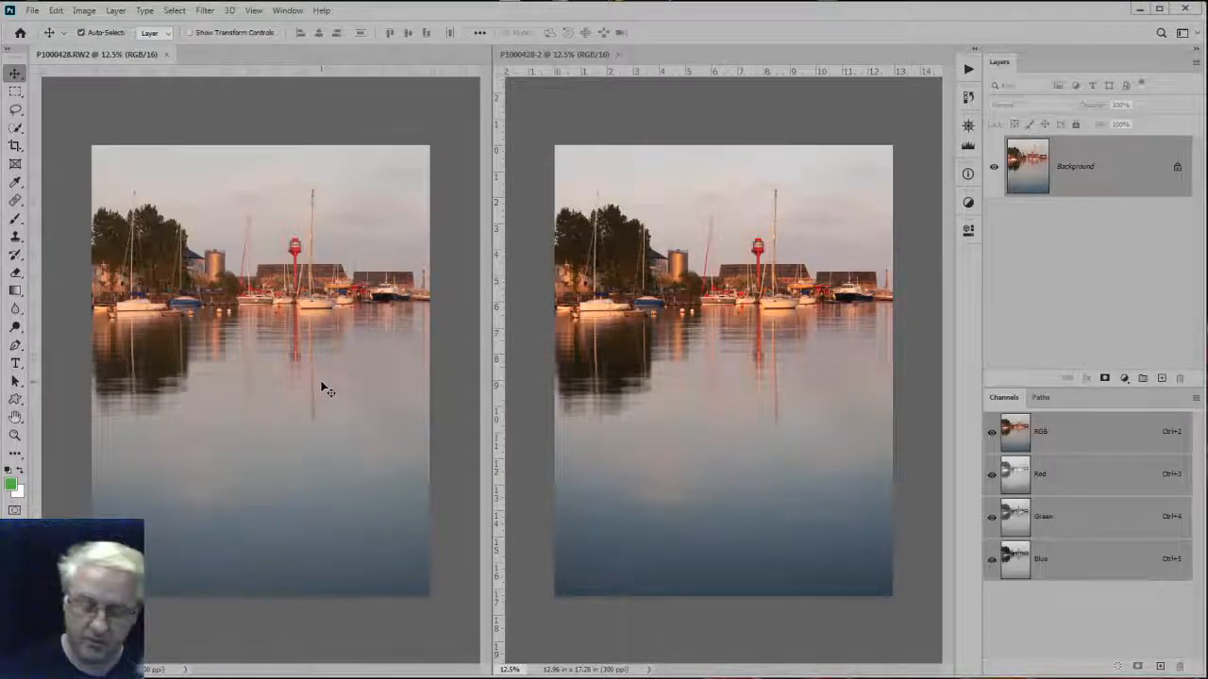
Magnify both tiled documents together to 100% and centre them on the red light tower for comparison.
key(ctrl+space)
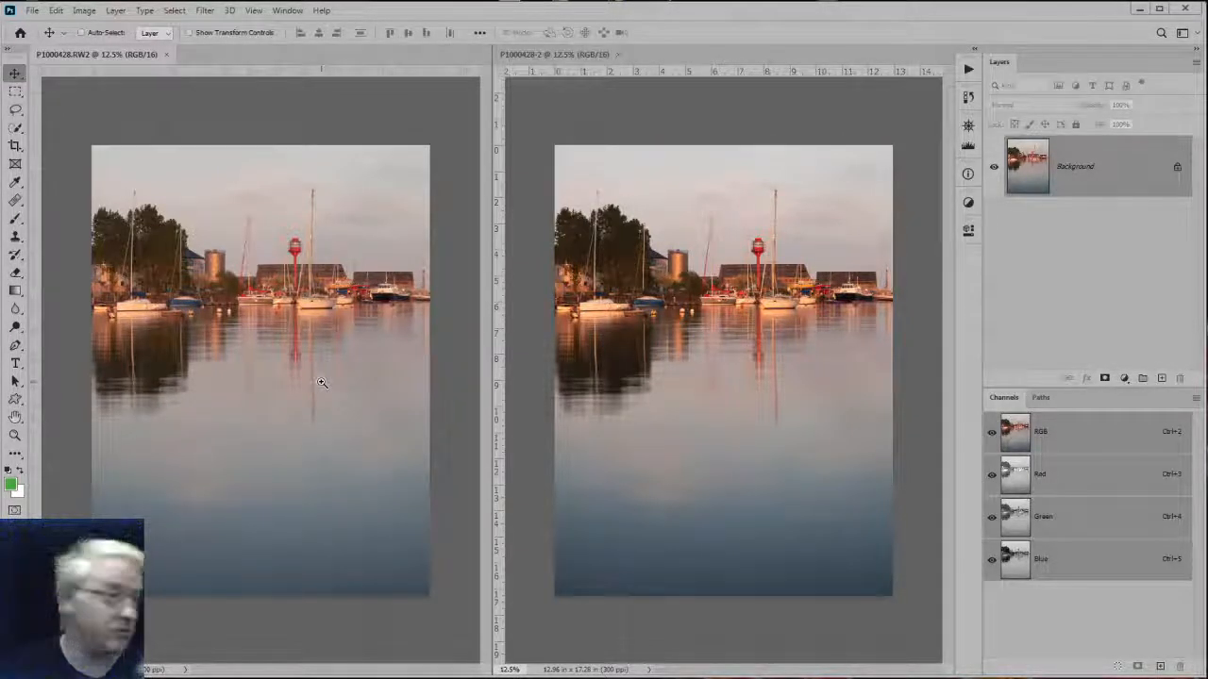
ctrl+shift+click(293, 248)
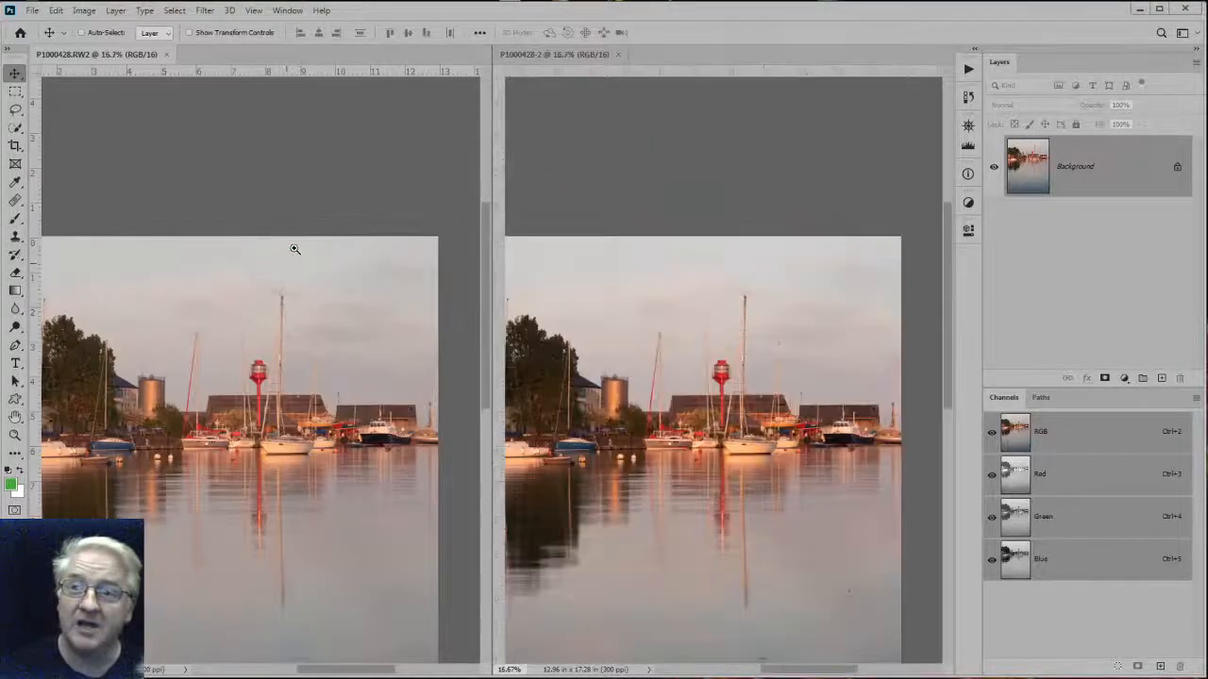
ctrl+shift+click(251, 385)
ctrl+shift+click(251, 385)
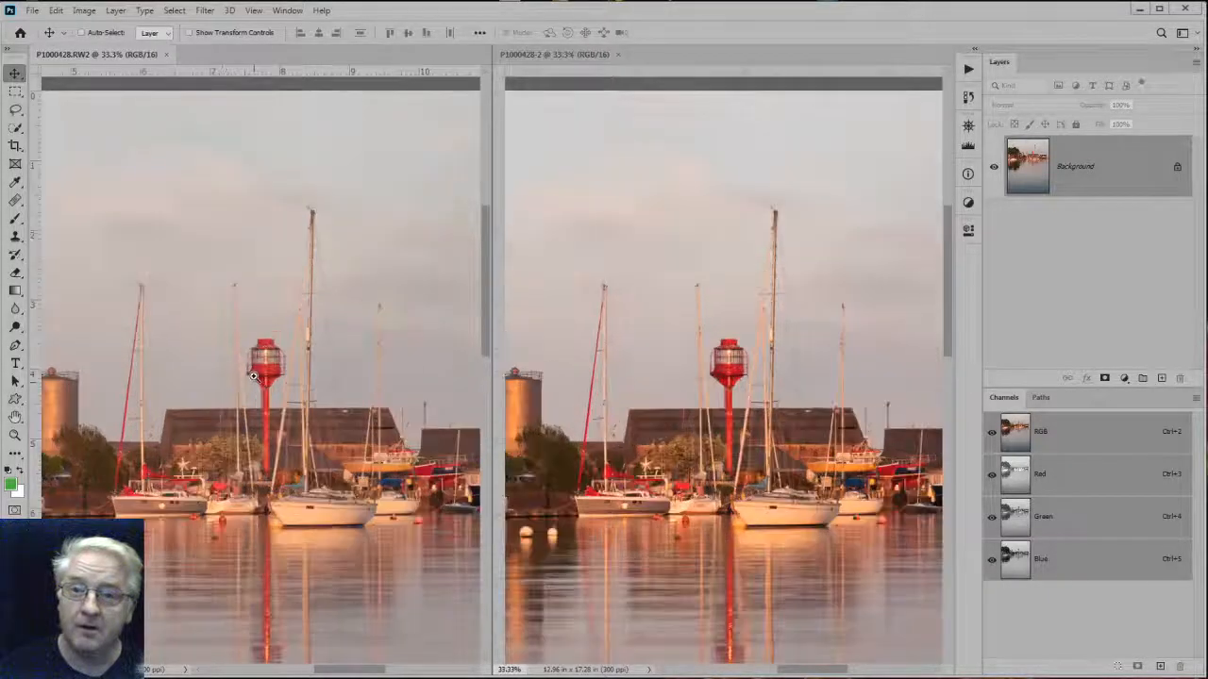
ctrl+shift+click(254, 389)
ctrl+shift+click(264, 395)
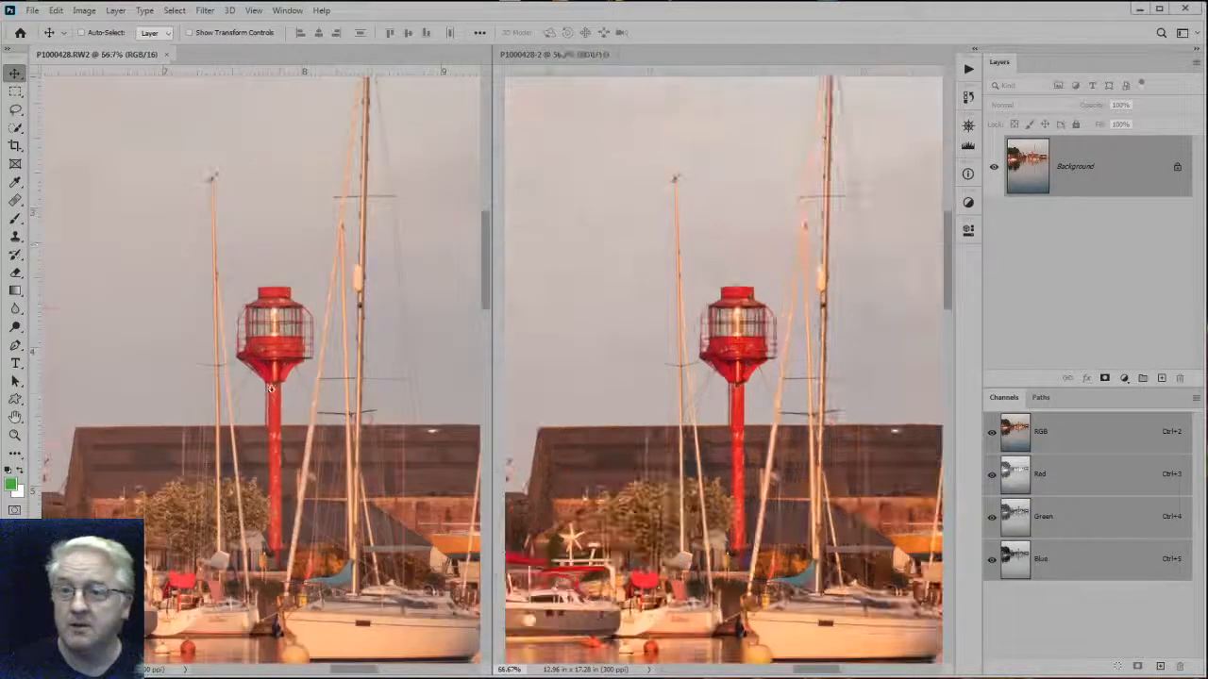
ctrl+shift+click(283, 360)
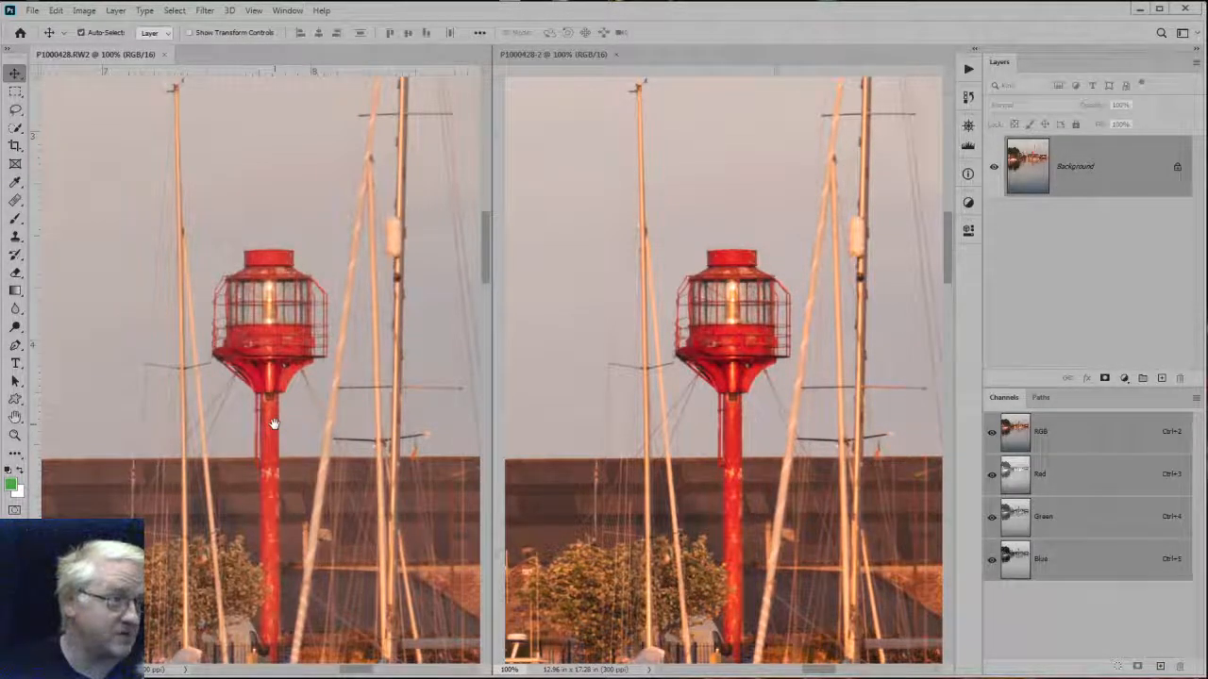
drag(272, 423, 278, 344)
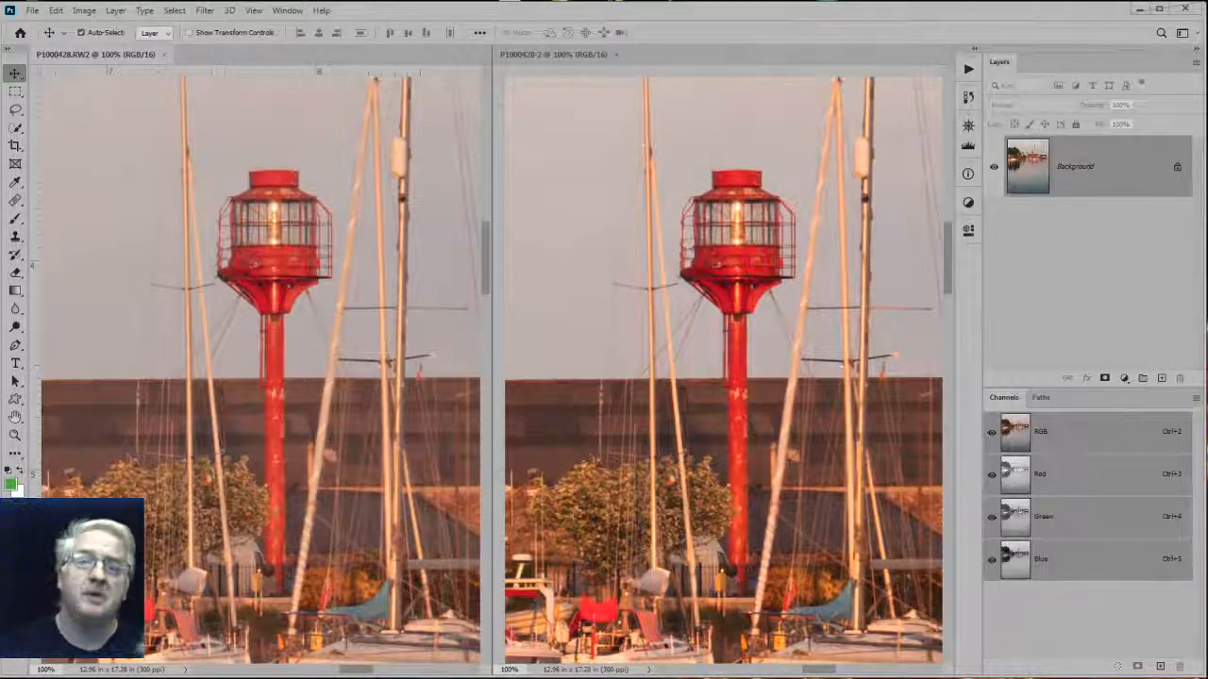
Magnify both documents together to 300% on the red cloth aboard the moored boat to compare its colour.
click(760, 288)
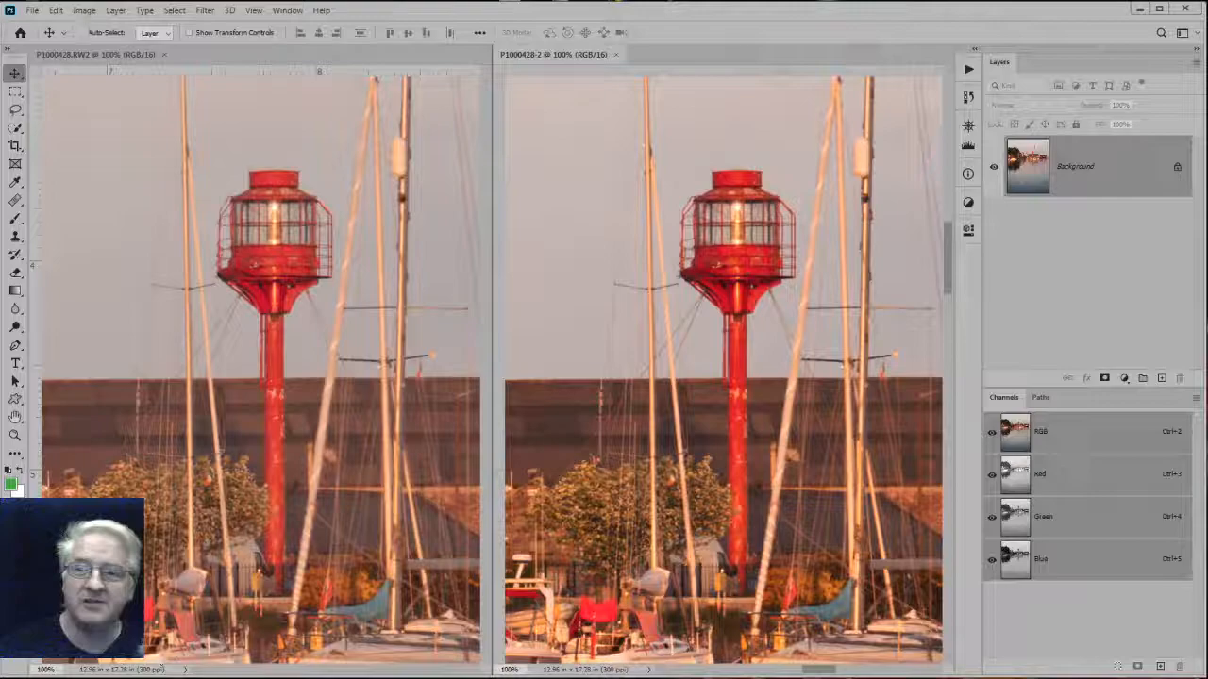
key(ctrl+Tab)
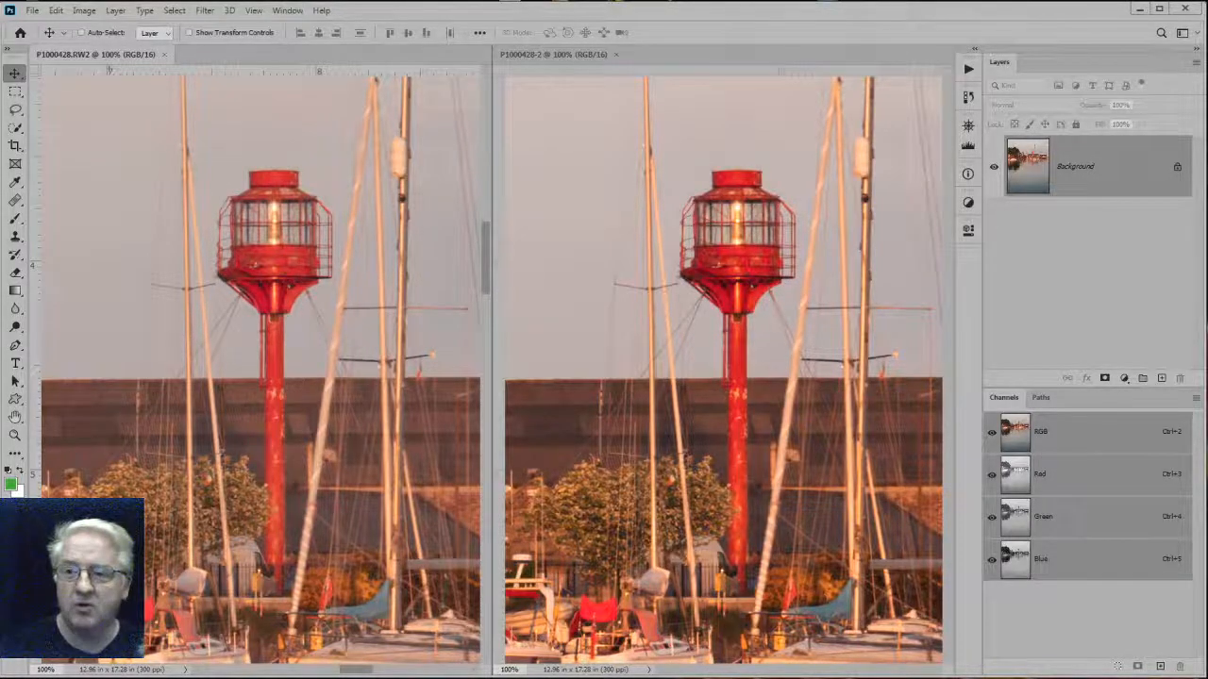
ctrl+shift+click(108, 627)
ctrl+shift+click(109, 627)
drag(142, 628, 202, 431)
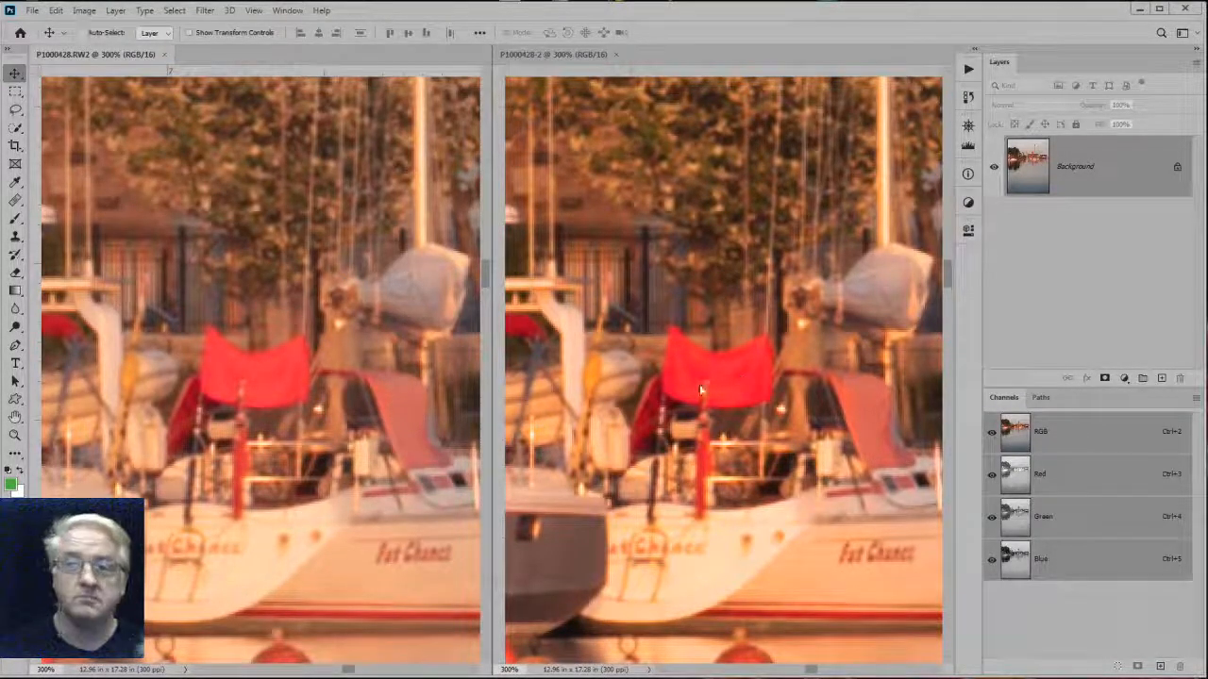
Reduce both views together to 66.67% and bring the red light tower back into view for comparison.
scroll(205, 383, down, 2)
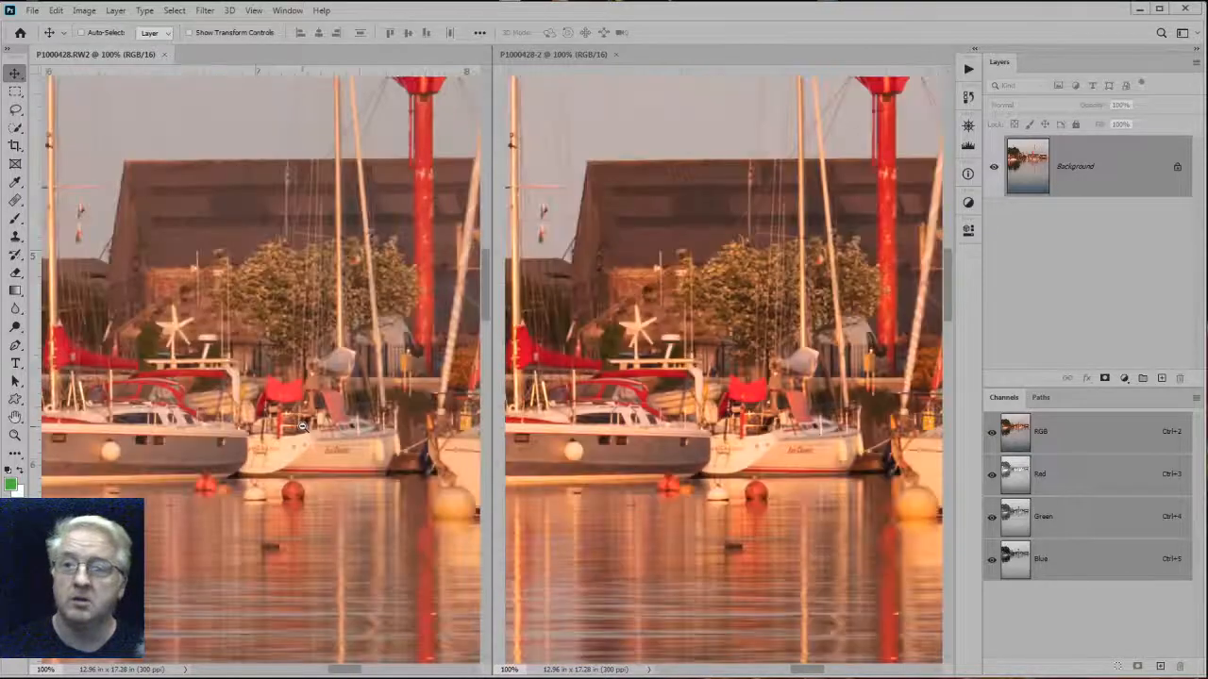
ctrl+alt+shift+click(302, 426)
drag(447, 139, 356, 218)
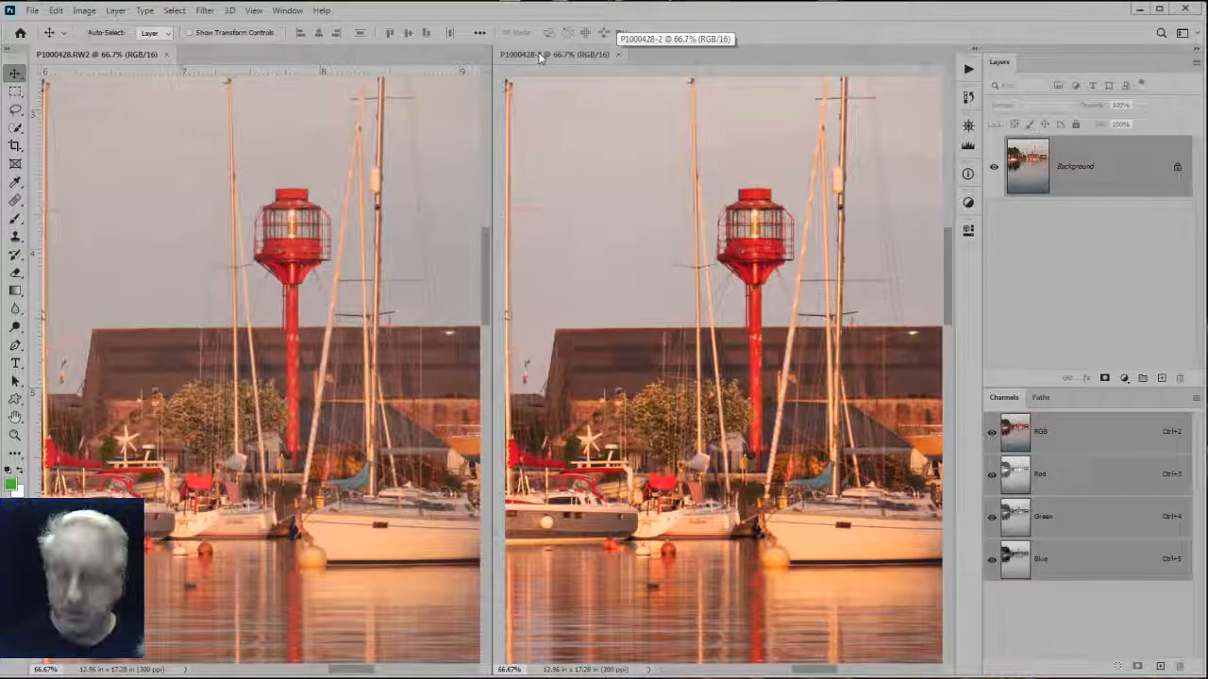
Close both harbour documents without saving them.
key(ctrl+alt+w)
click(508, 285)
click(584, 263)
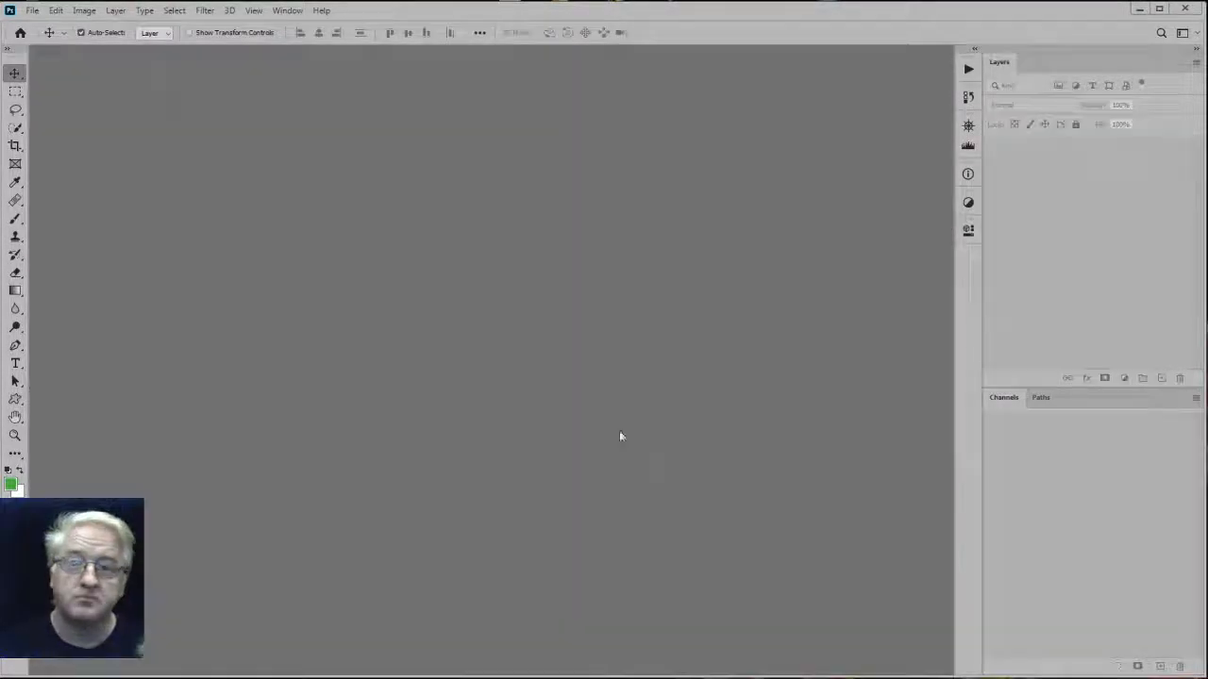
Switch to Bridge and open the raw harbour photo P1000428.RW2 in Camera Raw.
key(alt+Tab)
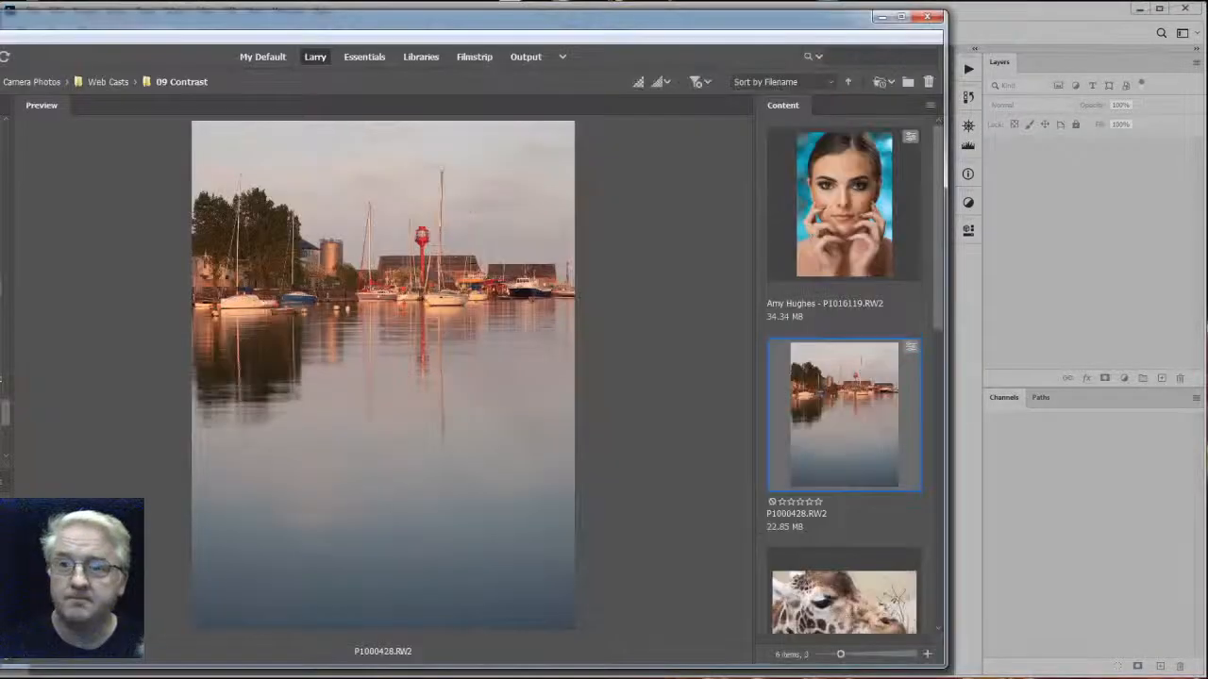
right_click(831, 406)
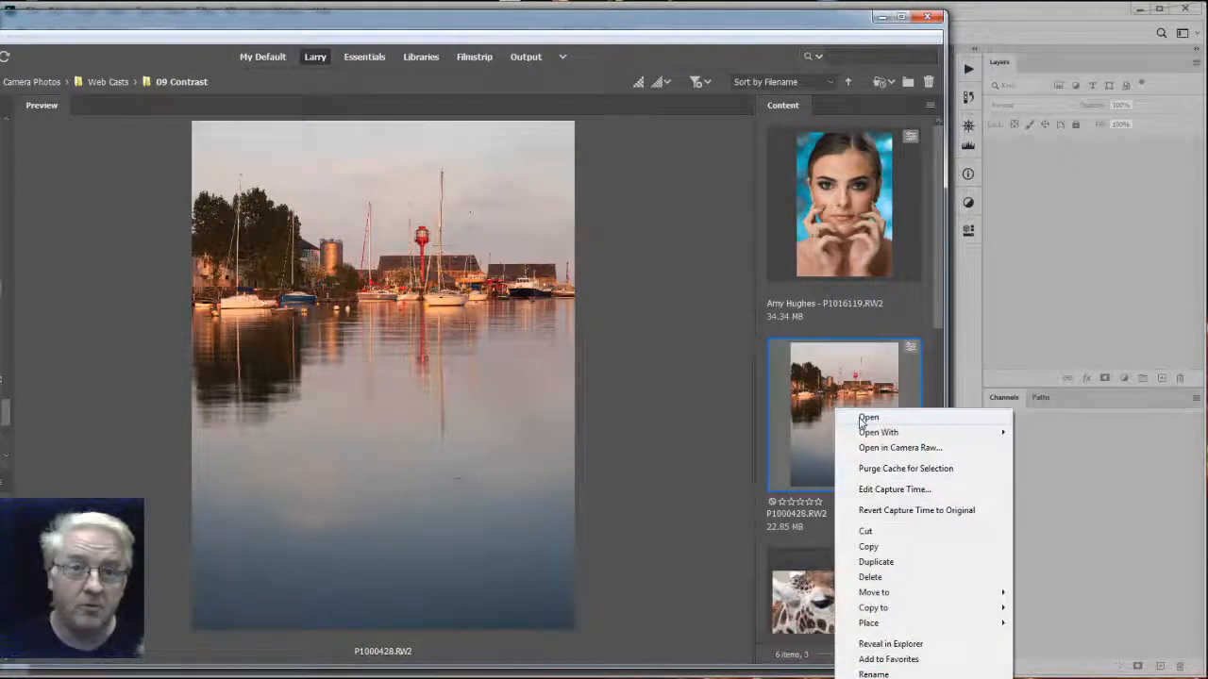
click(858, 415)
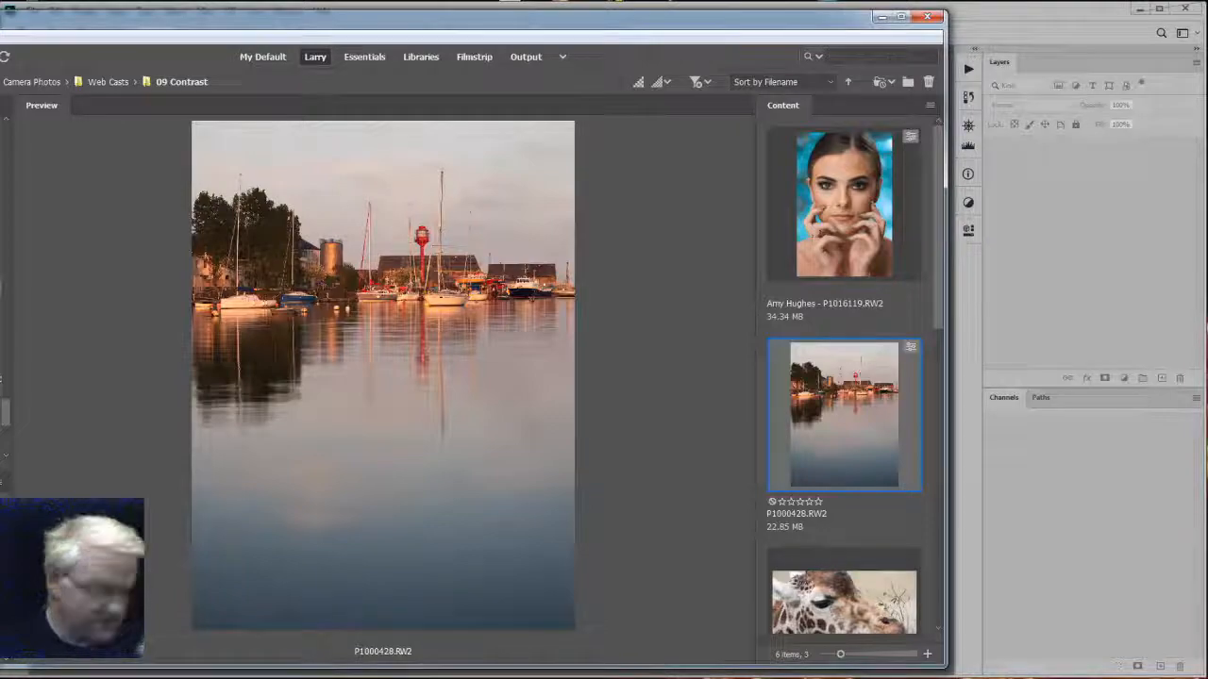
double_click(810, 420)
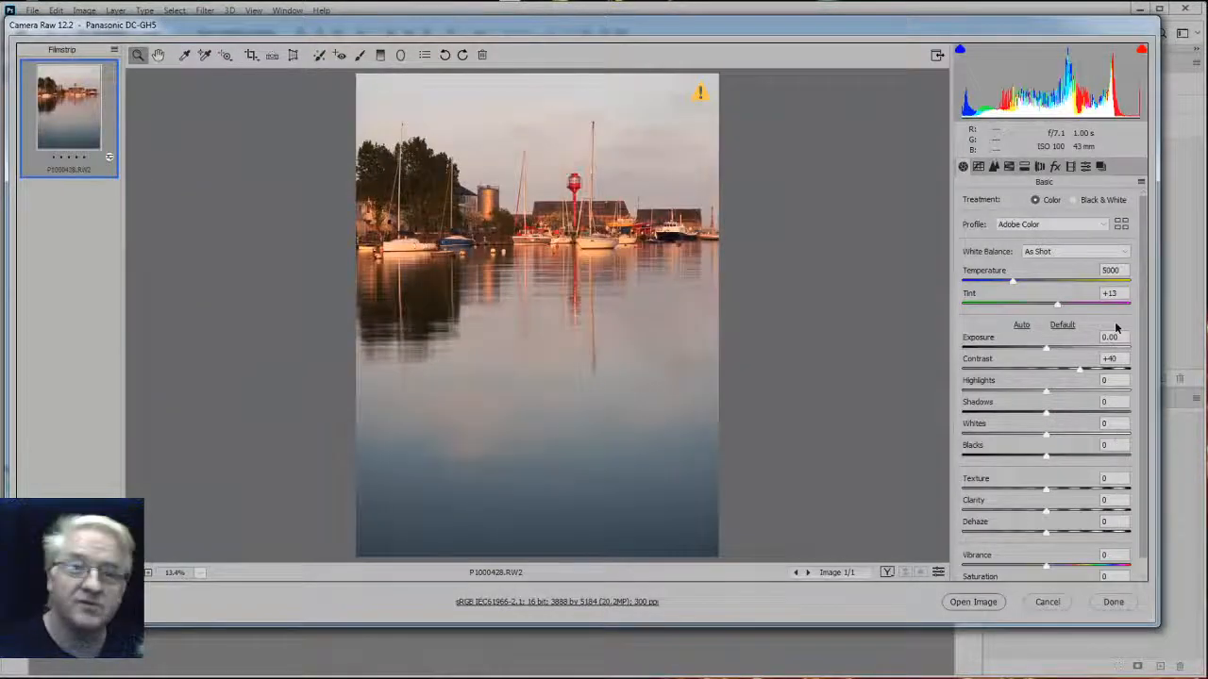
Reset Contrast to 0 and magnify the photo to 100% around the red light tower.
double_click(1078, 367)
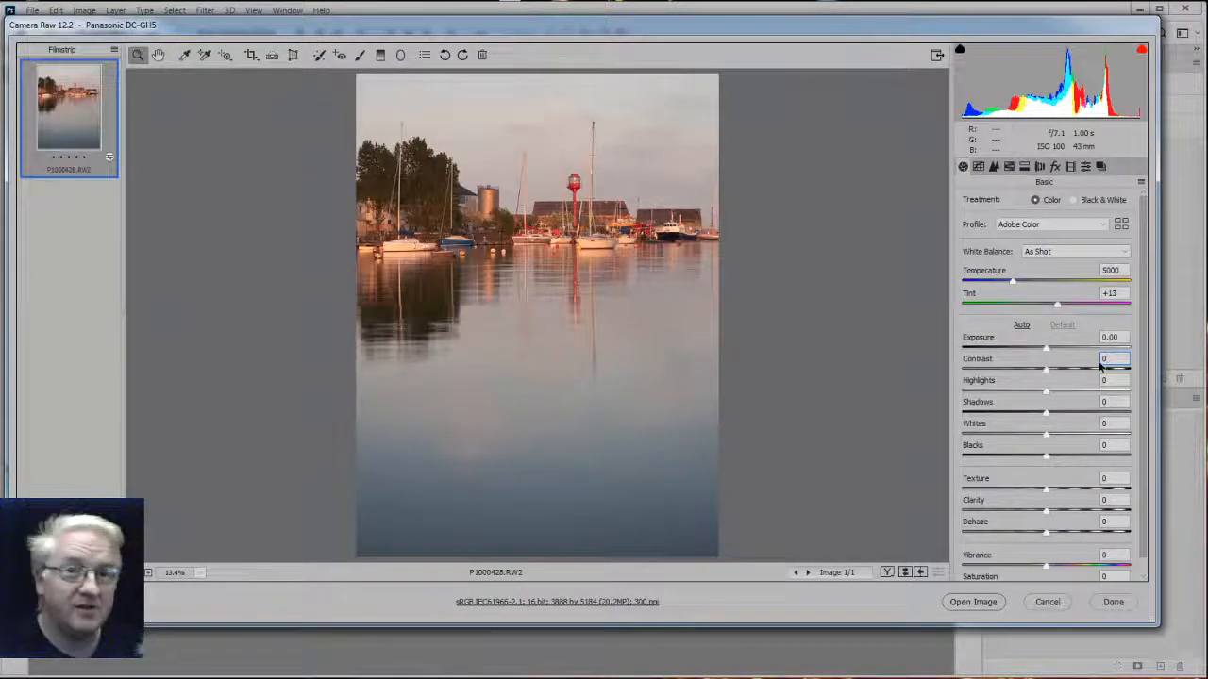
click(570, 176)
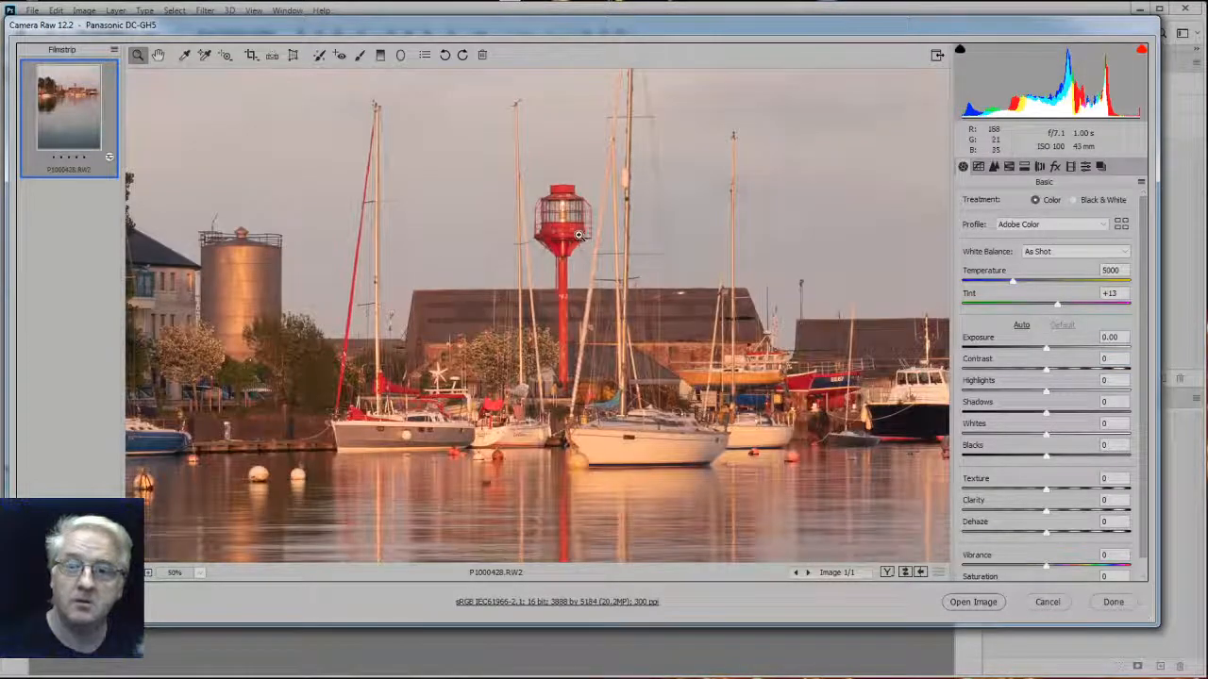
click(580, 235)
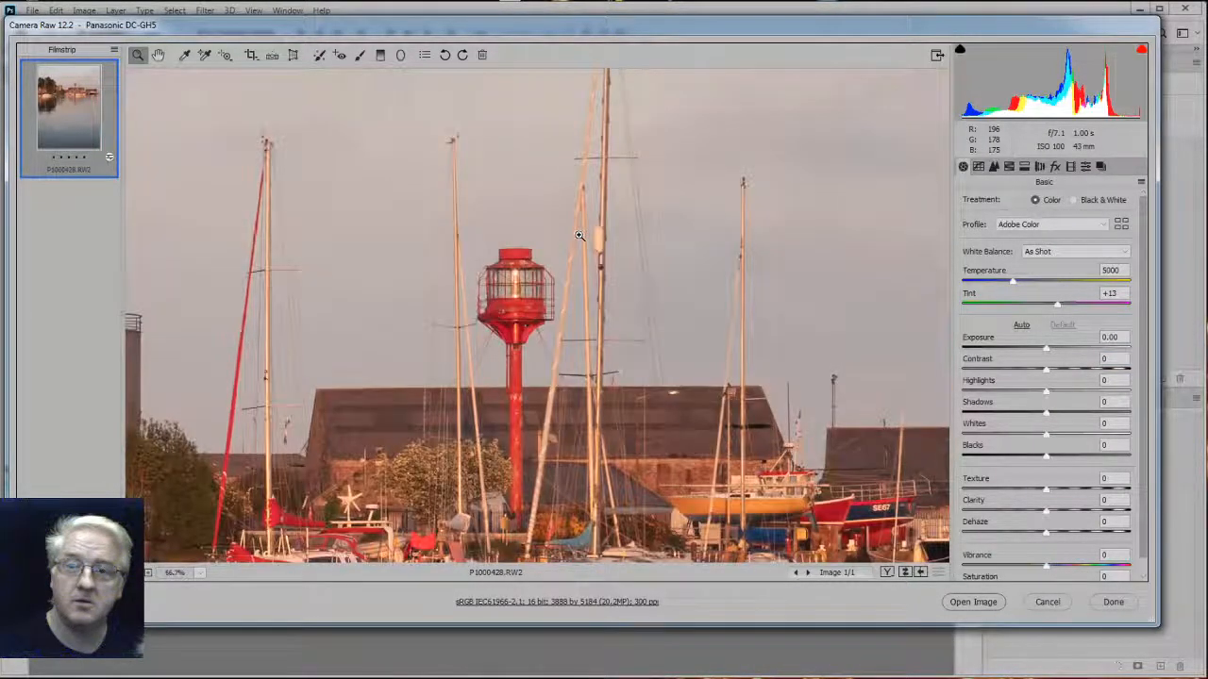
click(551, 392)
drag(552, 391, 629, 314)
Alternate Contrast between +40 and +60 to compare the light tower's colour, finishing on +60.
click(1106, 360)
text(20)
key(Return)
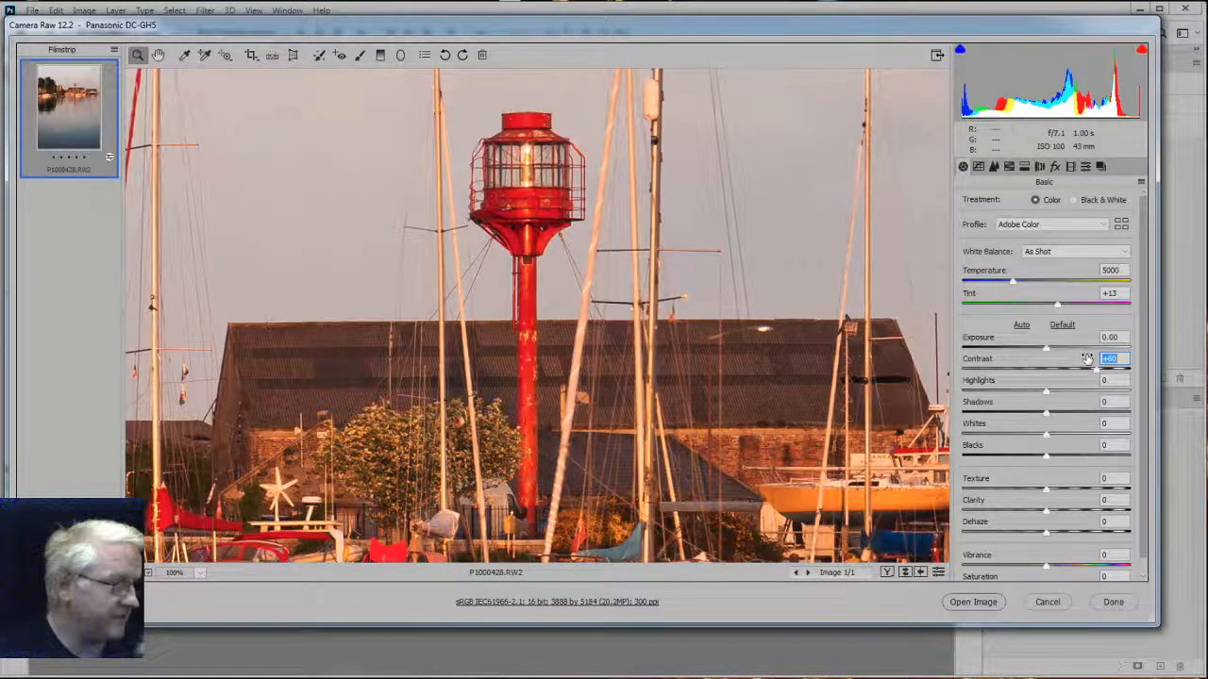
text(40)
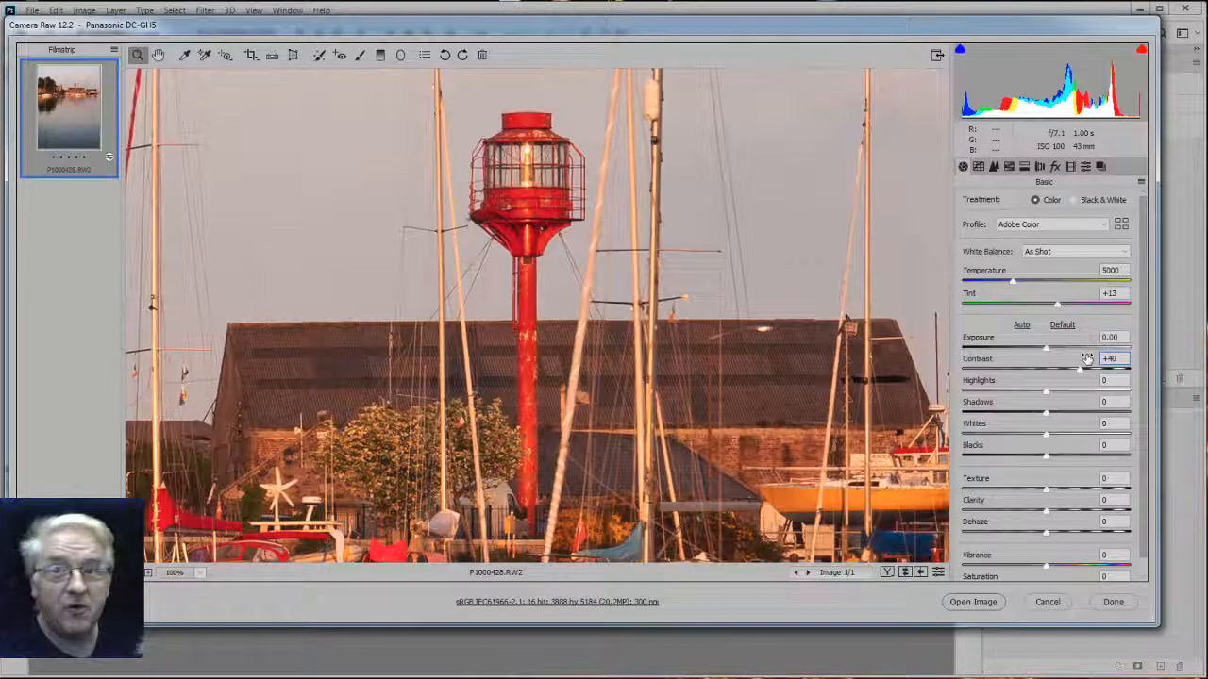
key(shift+Up)
key(shift+Up)
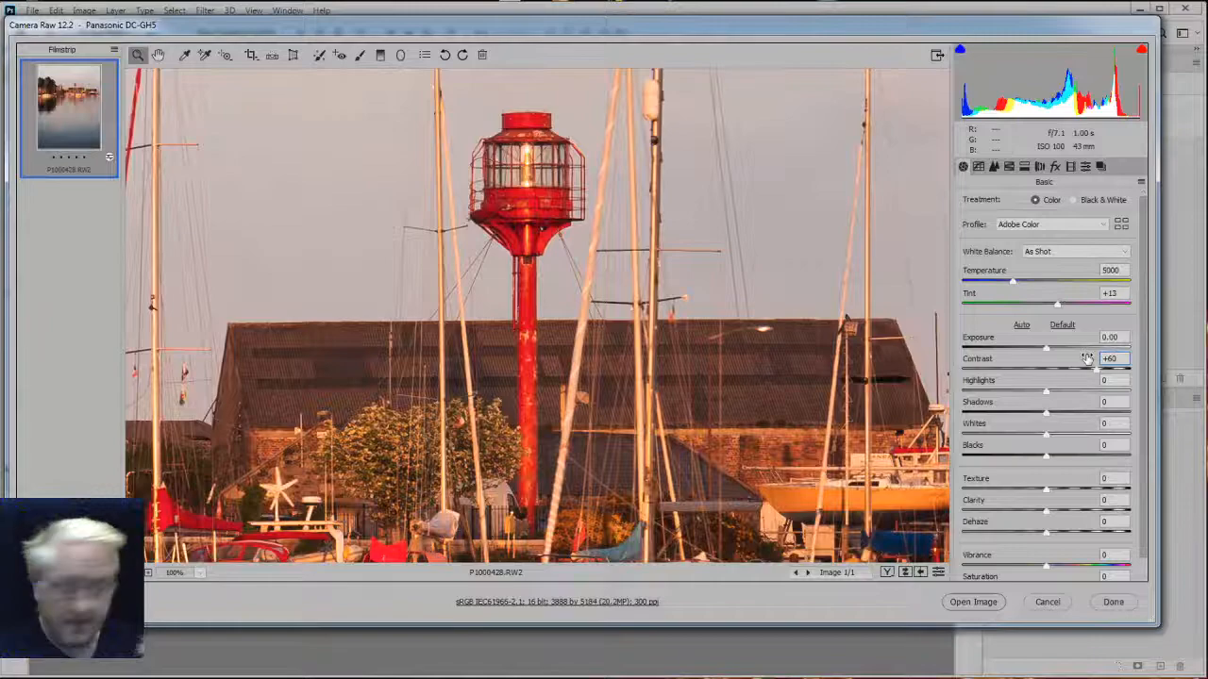
key(shift+Down)
key(shift+Down)
key(shift+Up)
key(shift+Up)
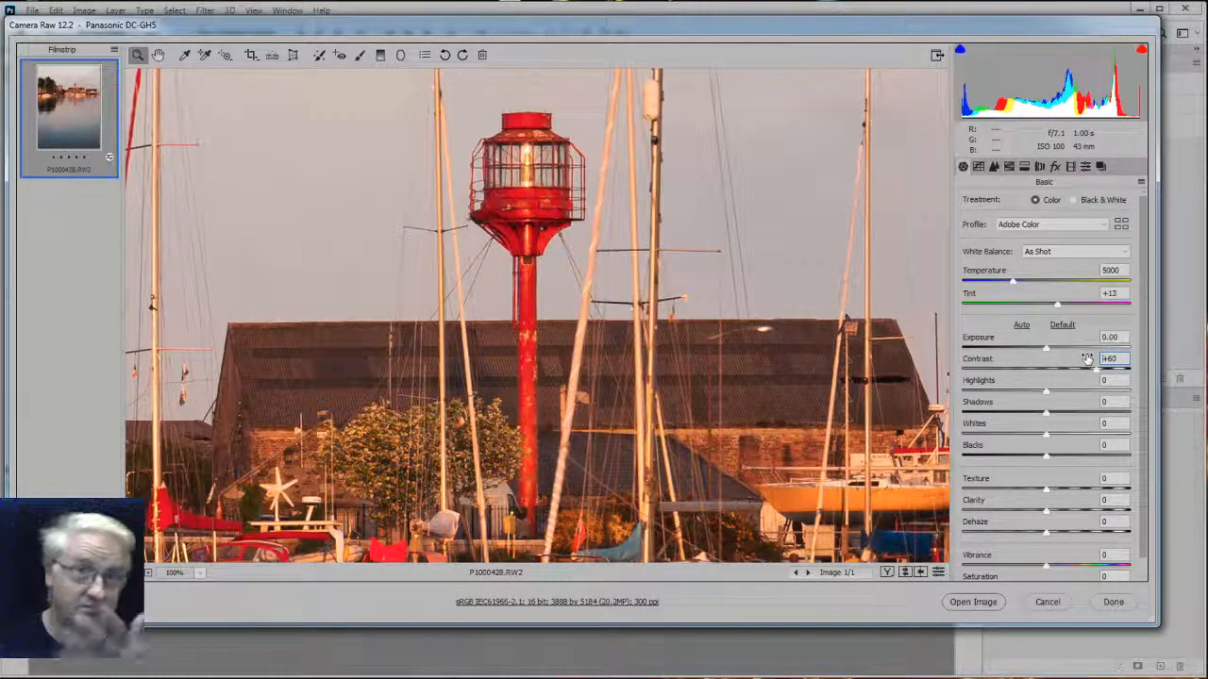
Check which process versions the Calibration settings offer, keep Version 5 (Current) and return to the Basic adjustments.
click(1070, 166)
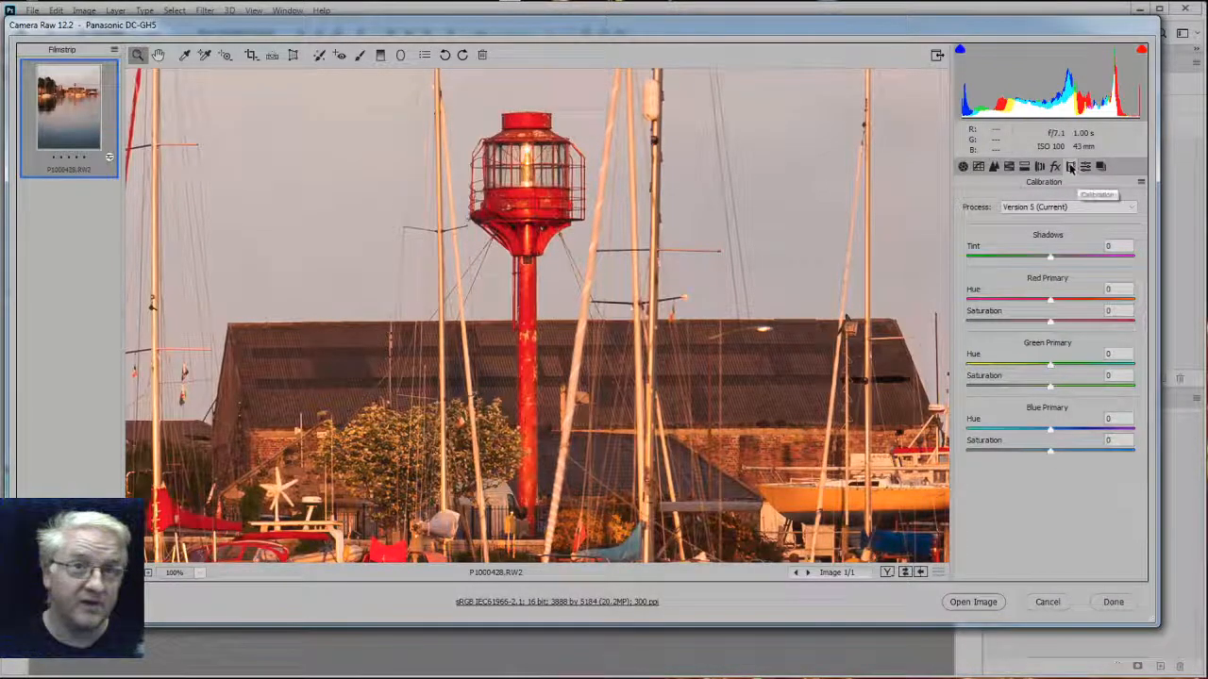
click(1046, 208)
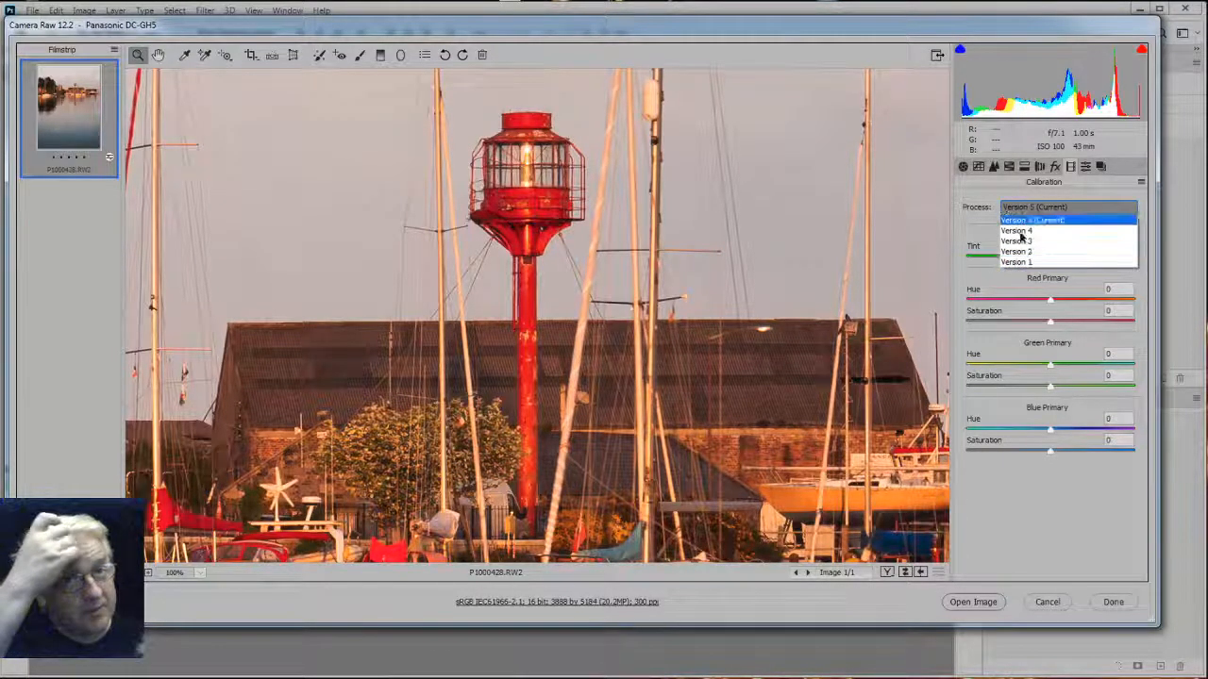
click(1012, 194)
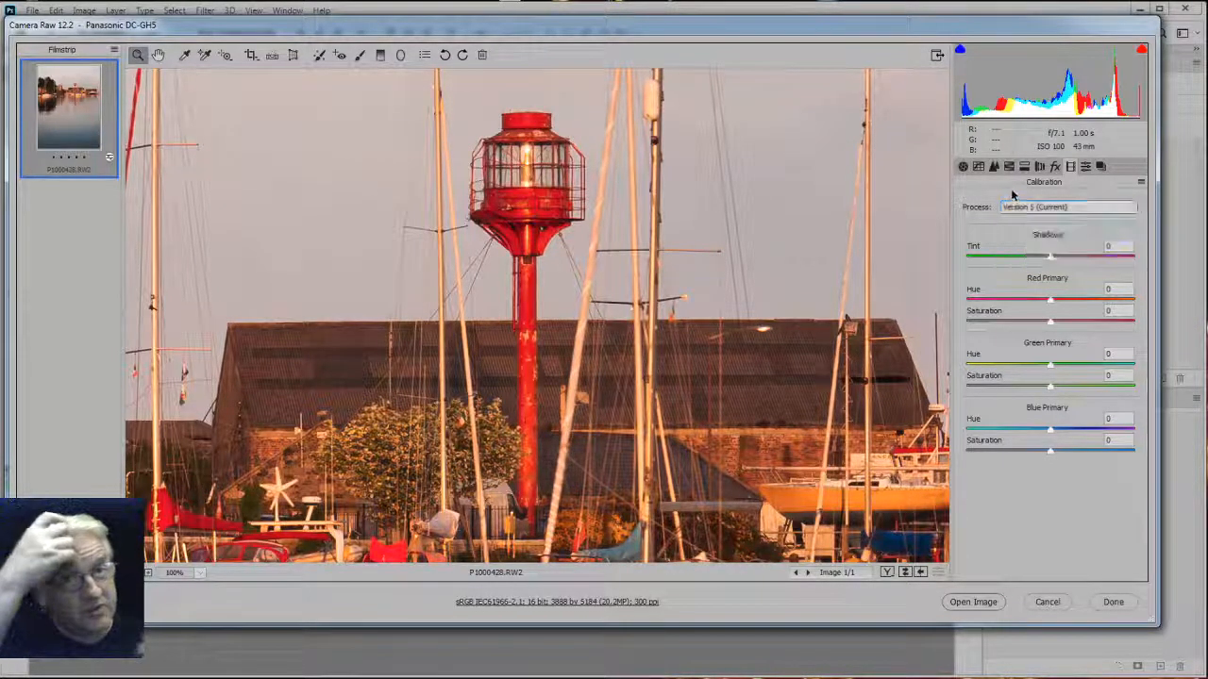
click(964, 167)
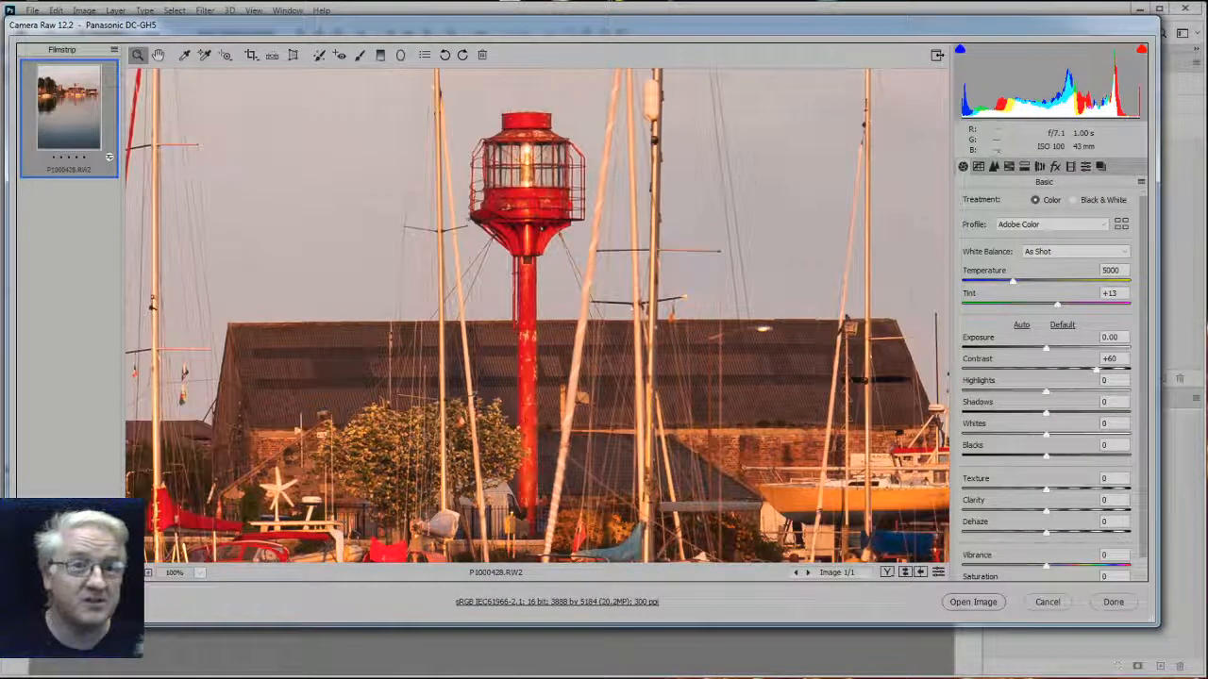
Set Contrast to +40 and then to +80 to compare the two strengths on the light tower.
click(1110, 358)
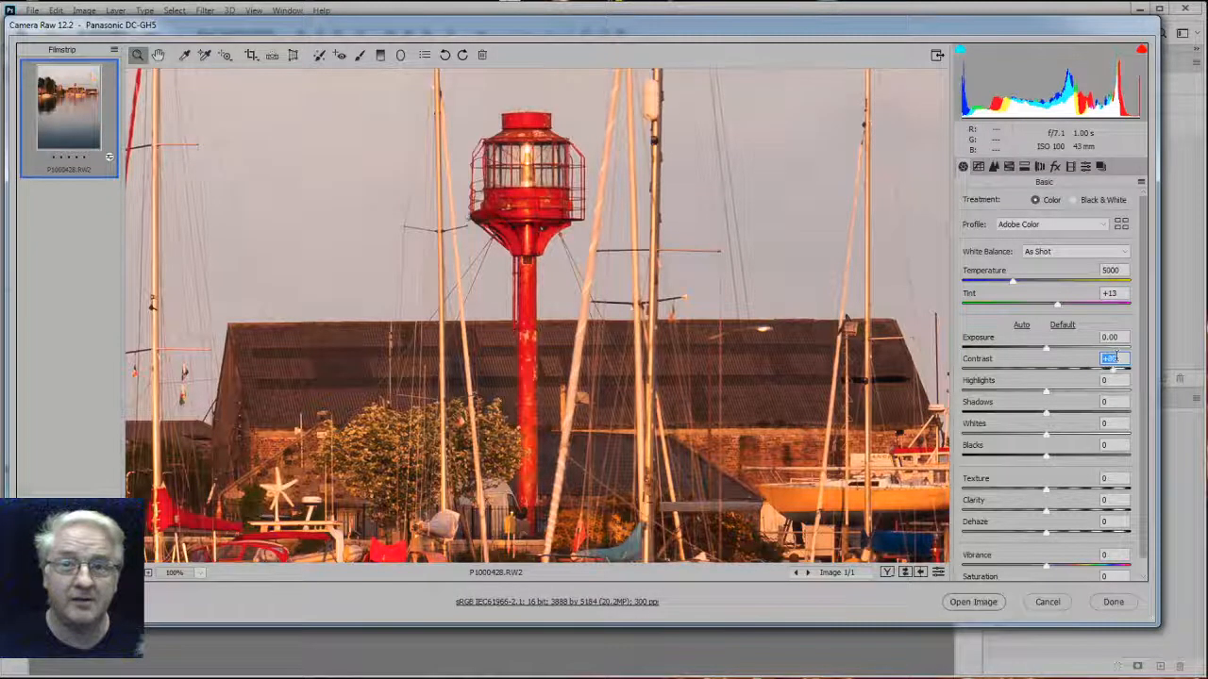
text(40)
key(Return)
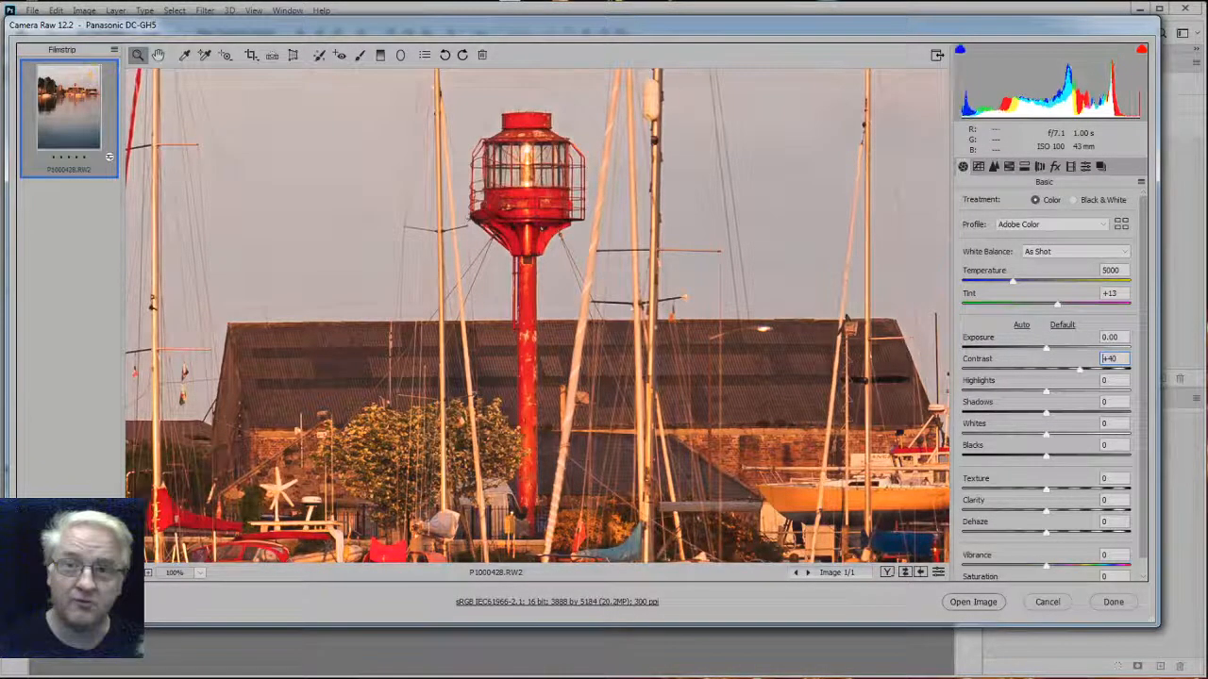
text(80)
key(Return)
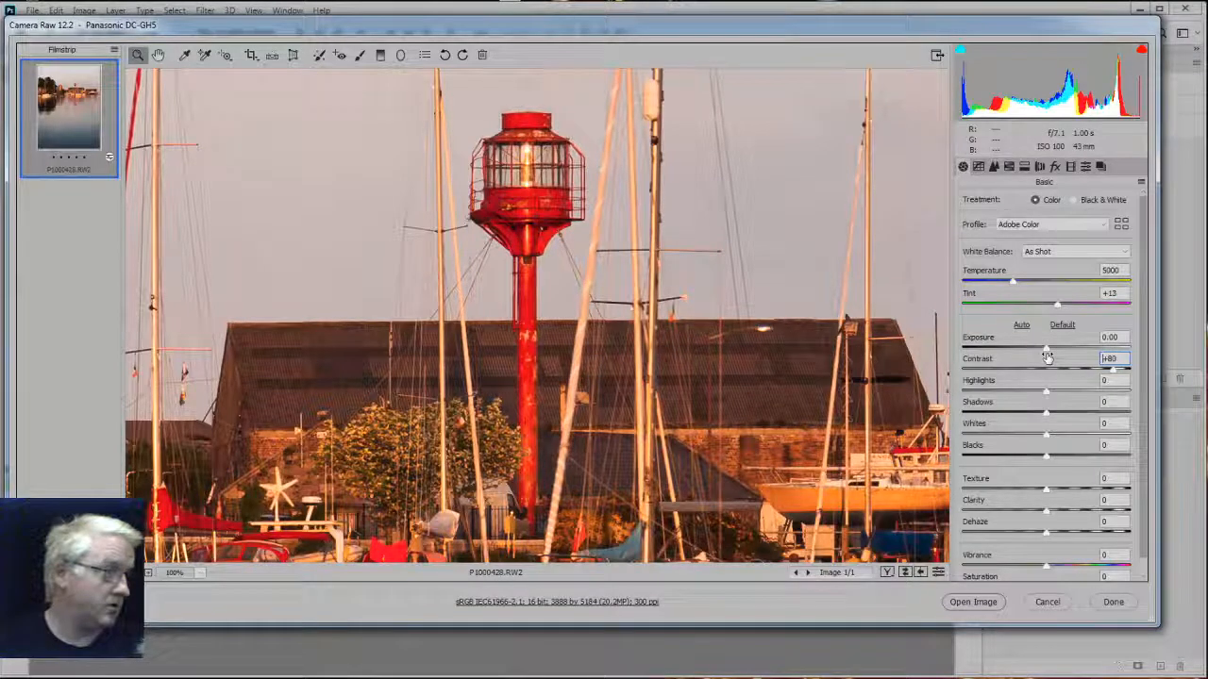
Reset Contrast to 0 and apply the Medium Contrast preset to the point tone curve.
double_click(1047, 356)
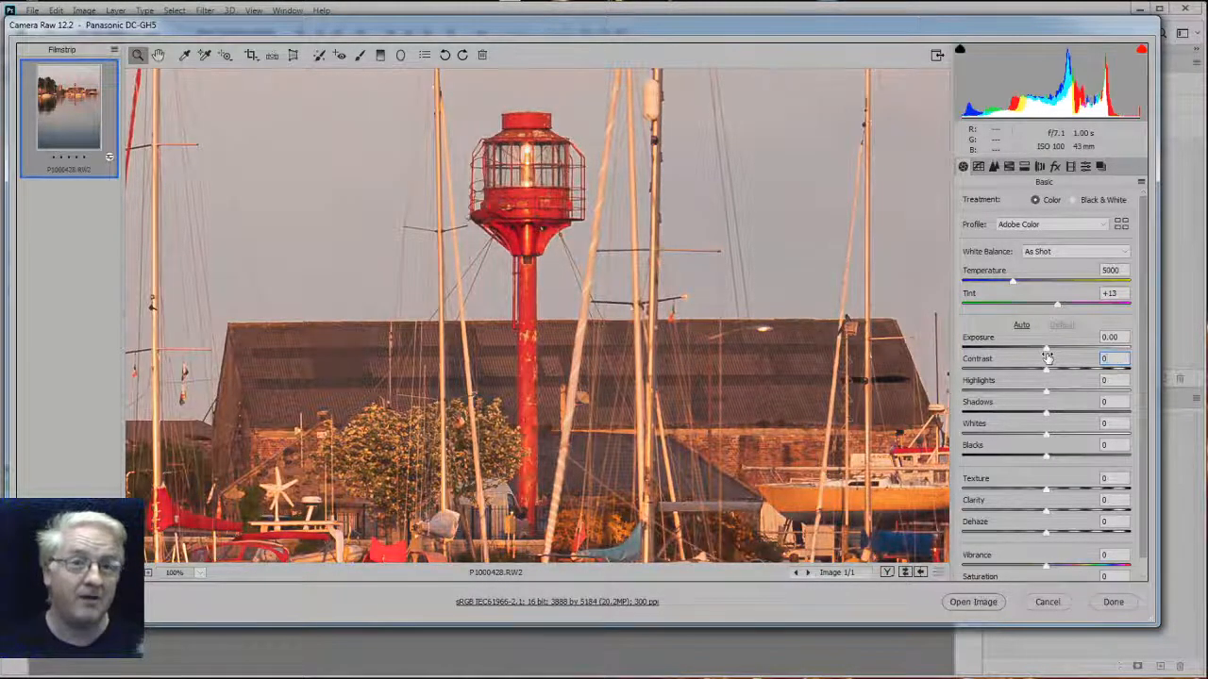
click(977, 167)
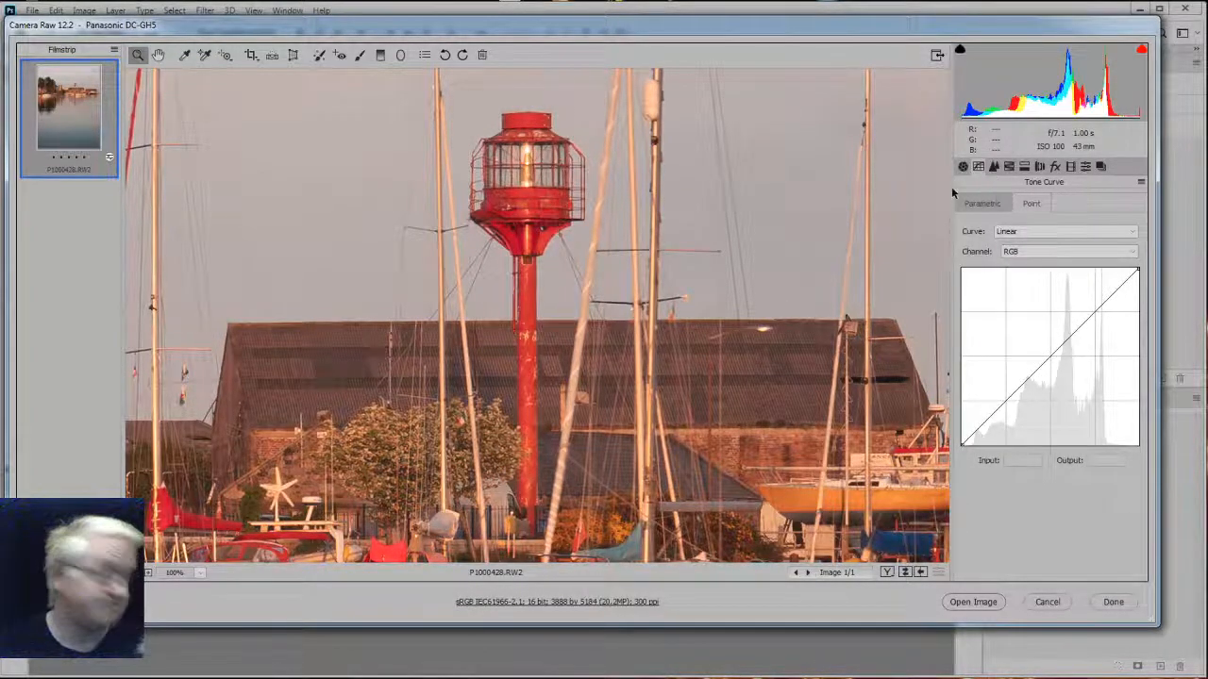
click(1020, 229)
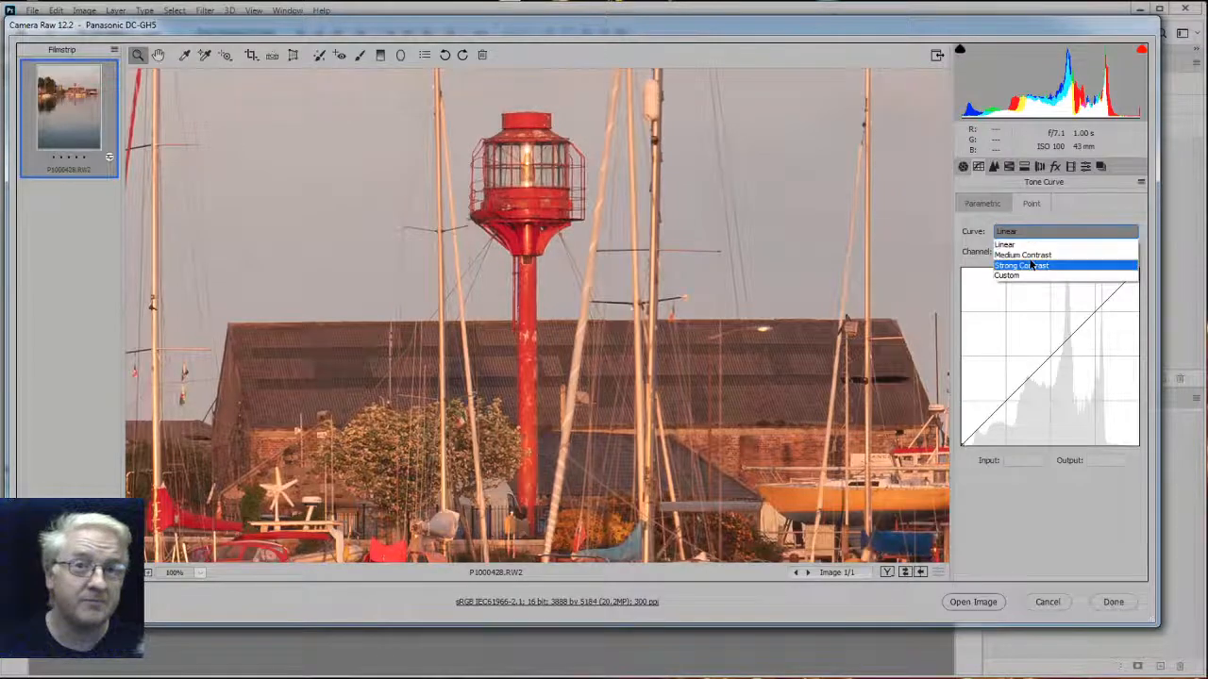
click(1026, 256)
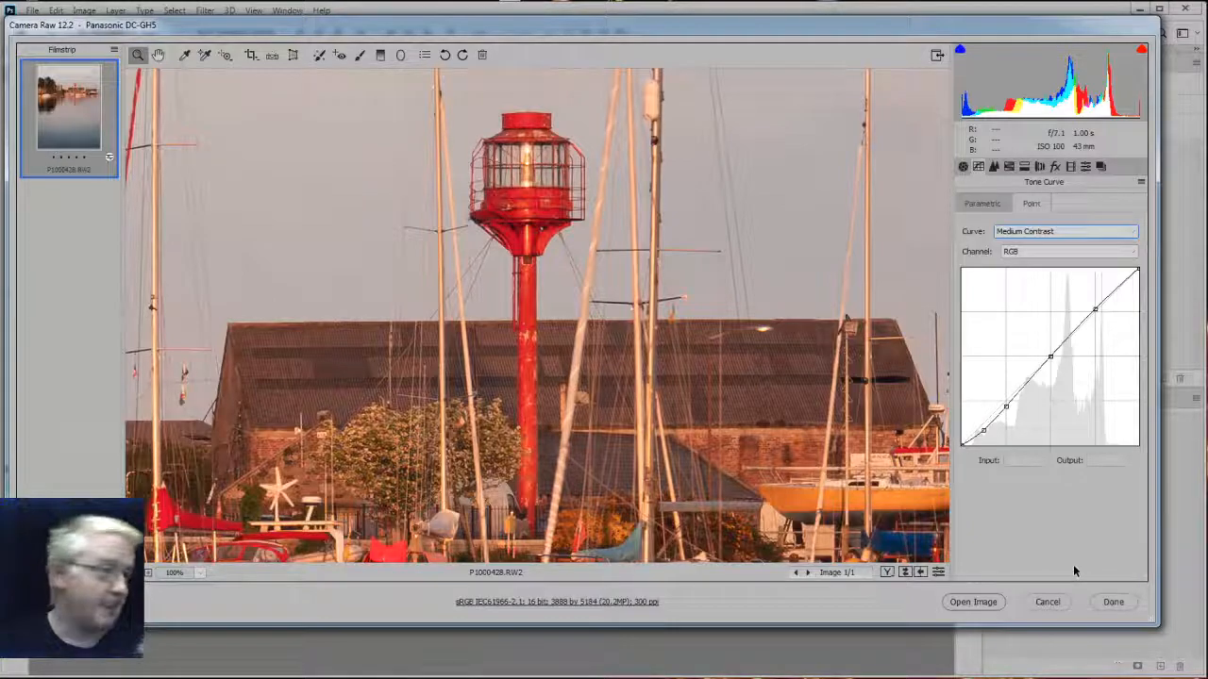
Alternate the point curve between Linear and Medium Contrast to compare the effect on the tower, finishing on Linear.
key(Up)
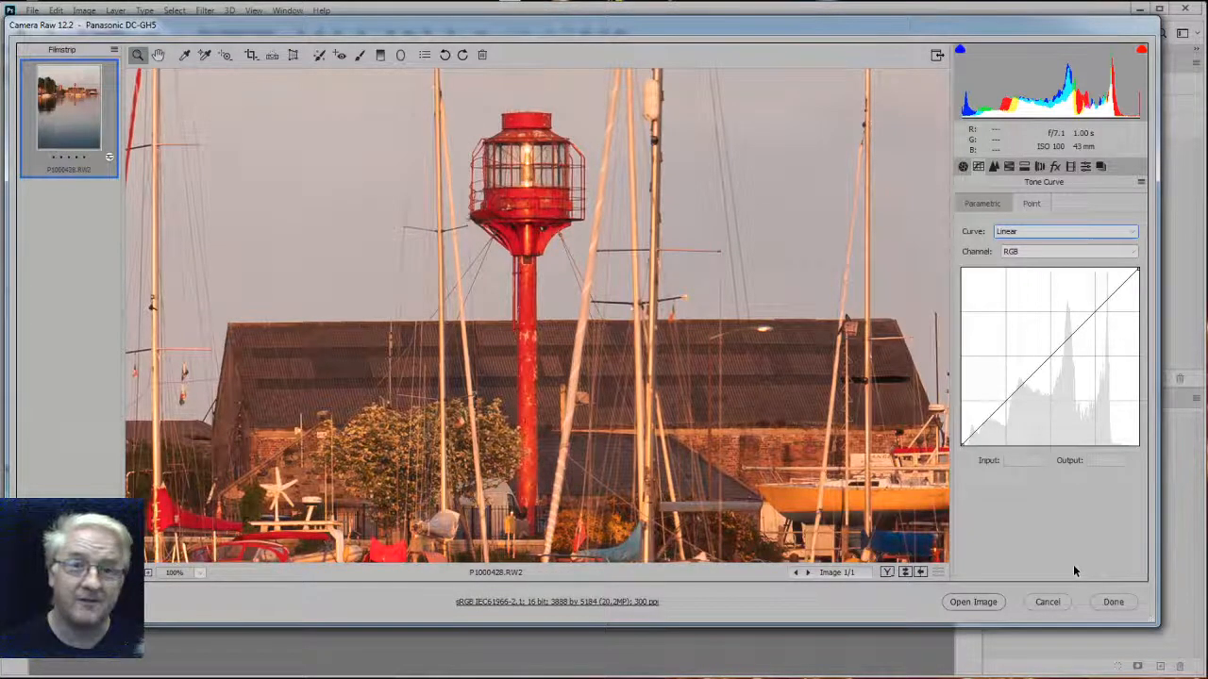
key(Down)
key(Up)
key(Down)
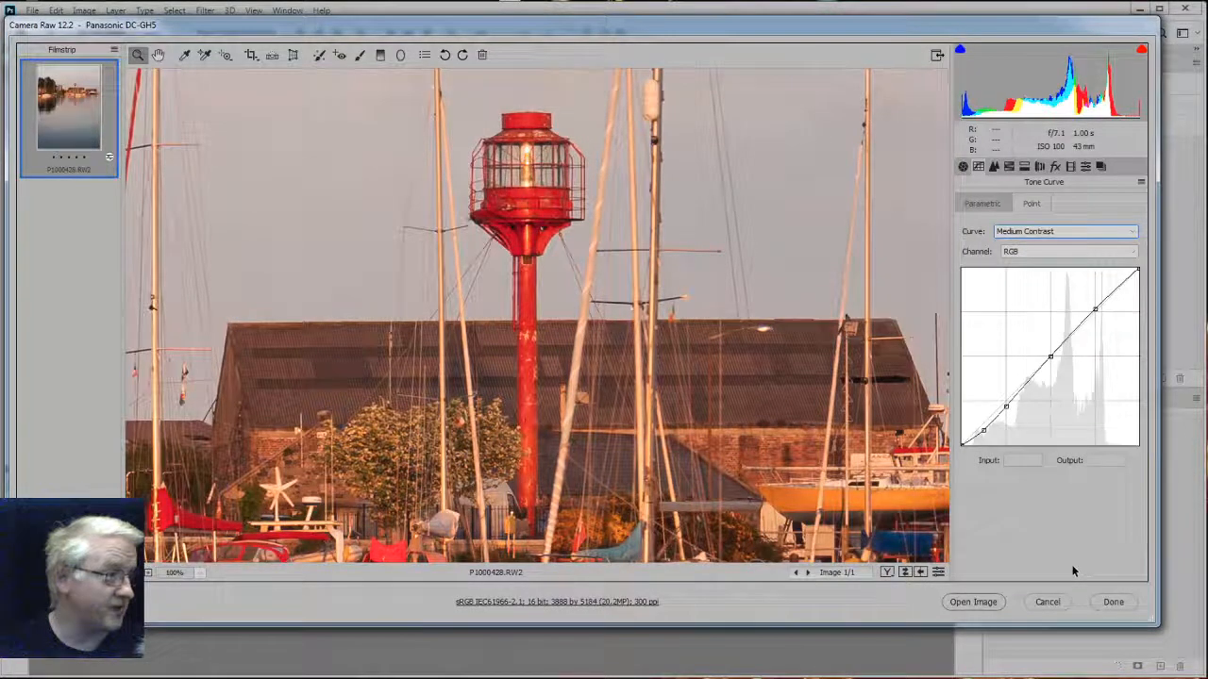
key(Up)
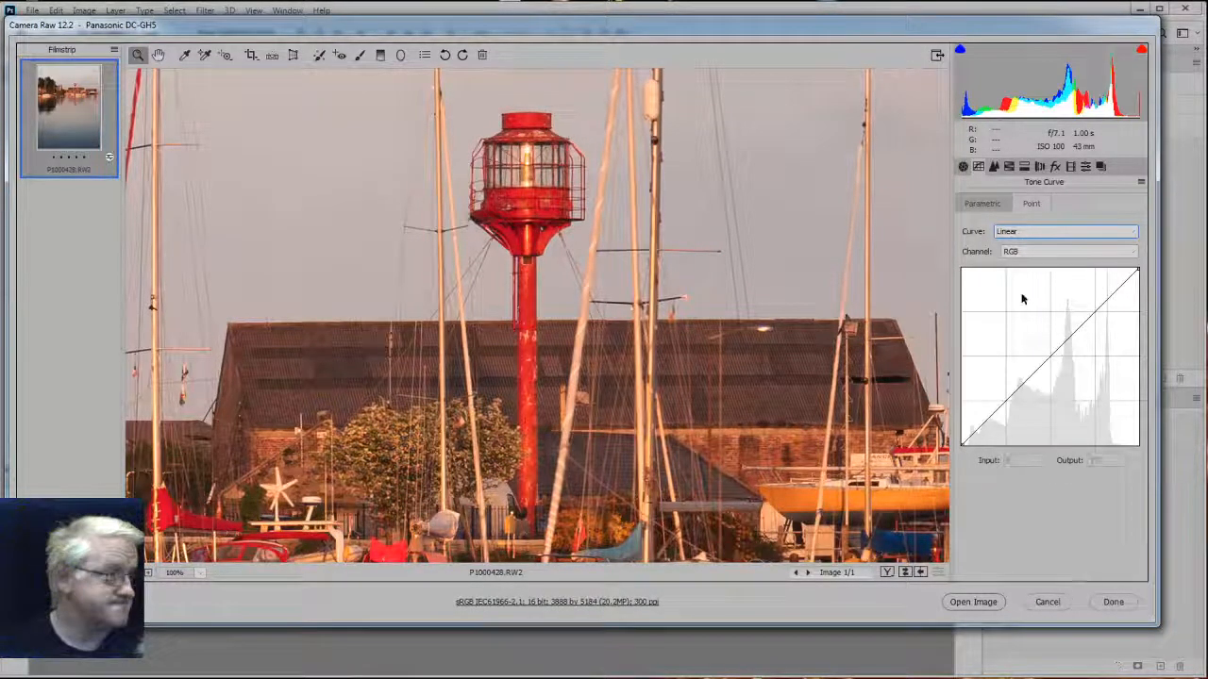
Reset the photo to its opening settings and apply the Medium Contrast point curve on top of them.
click(963, 166)
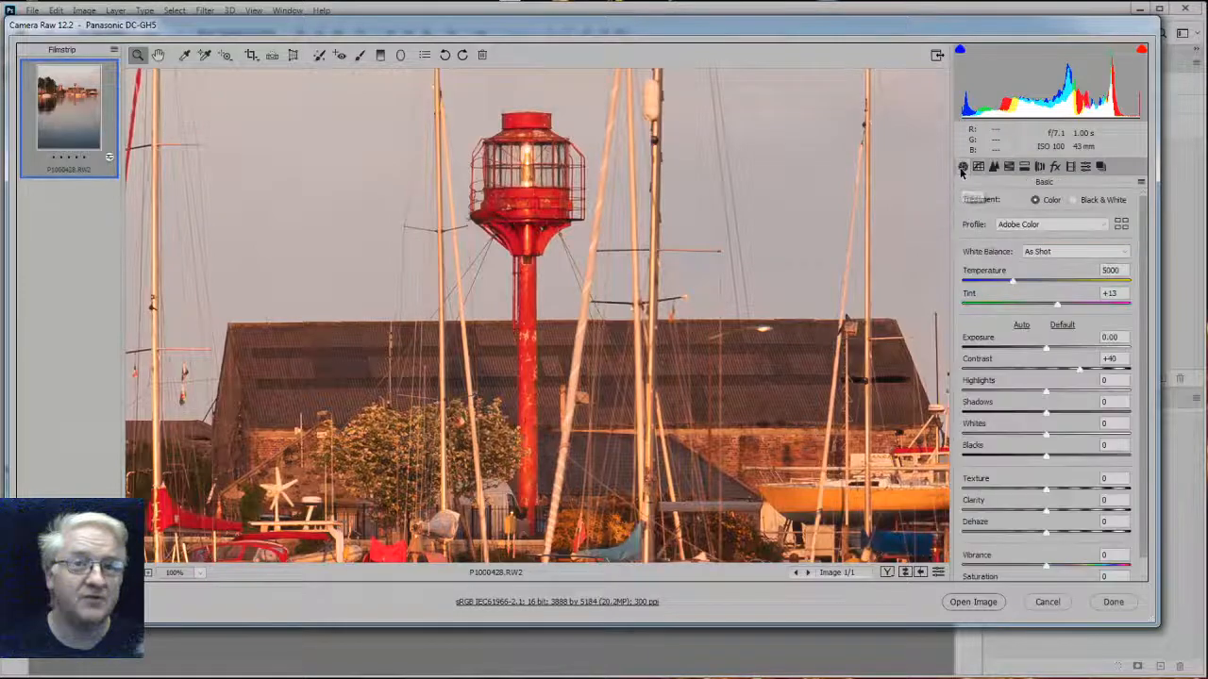
click(1045, 603)
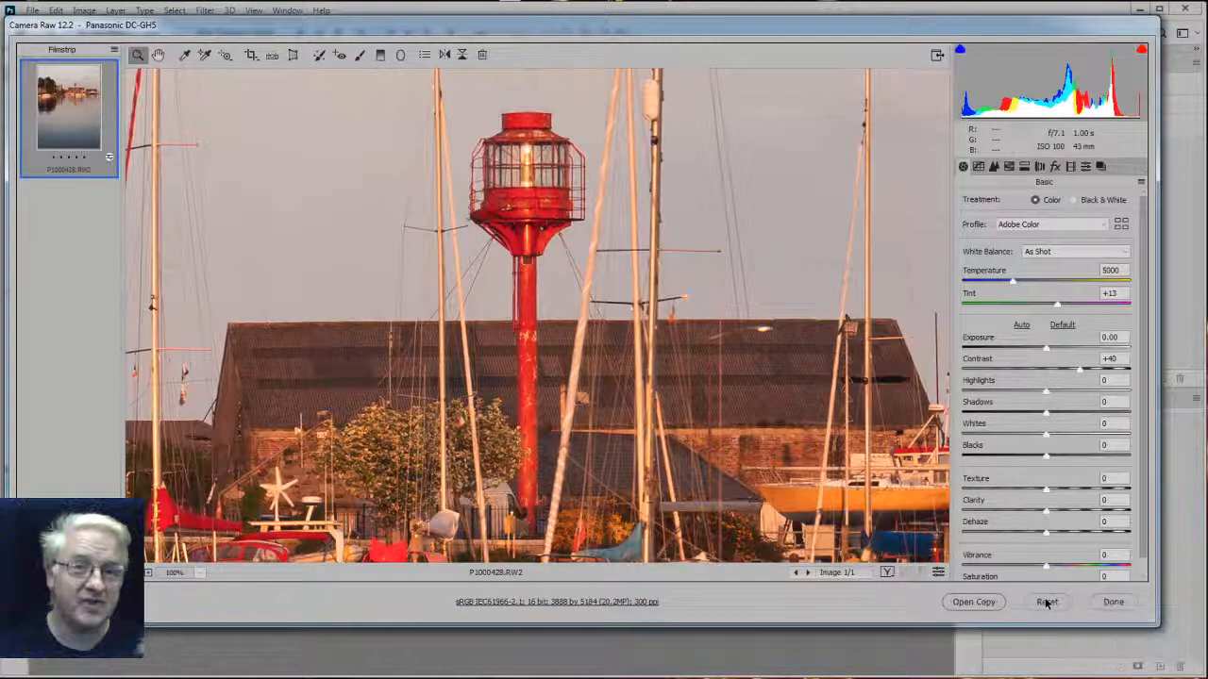
click(978, 166)
click(1019, 232)
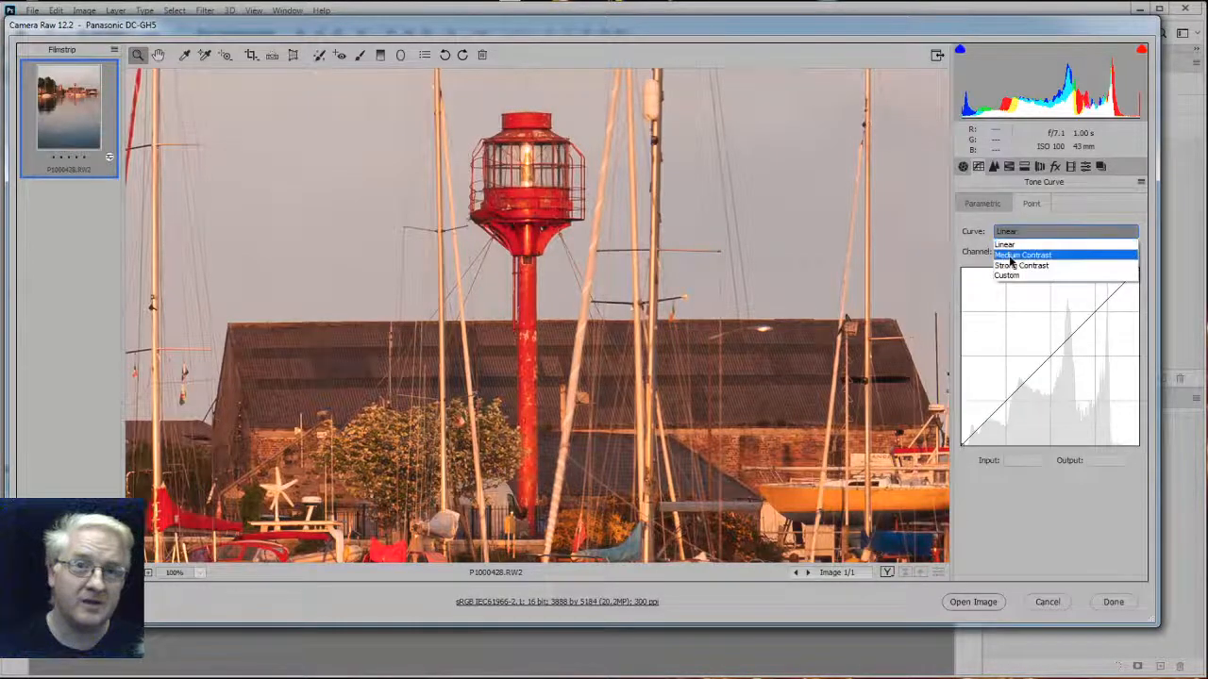
click(1021, 254)
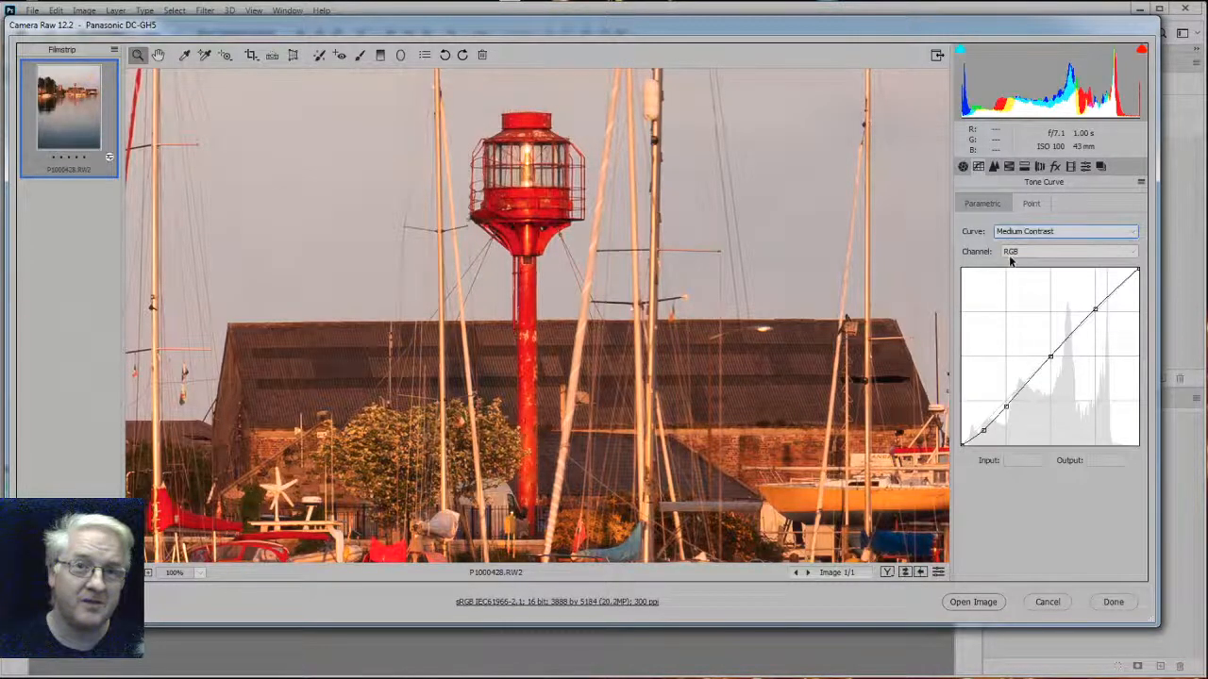
click(1069, 168)
click(1039, 167)
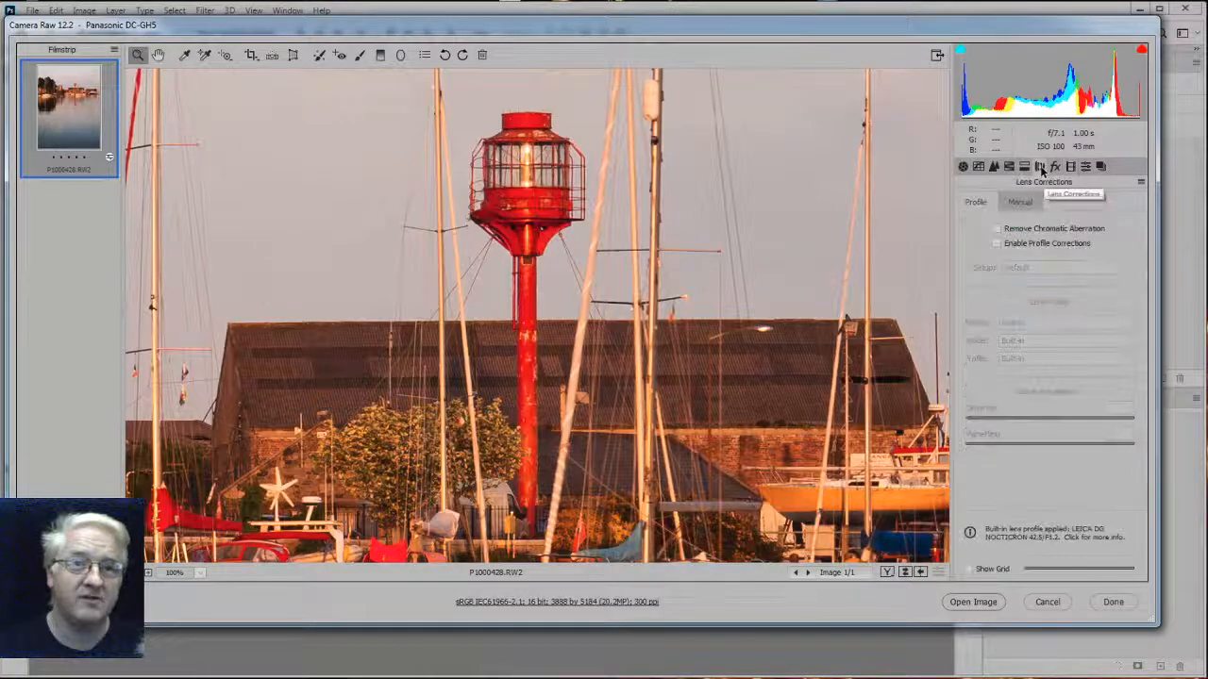
click(995, 167)
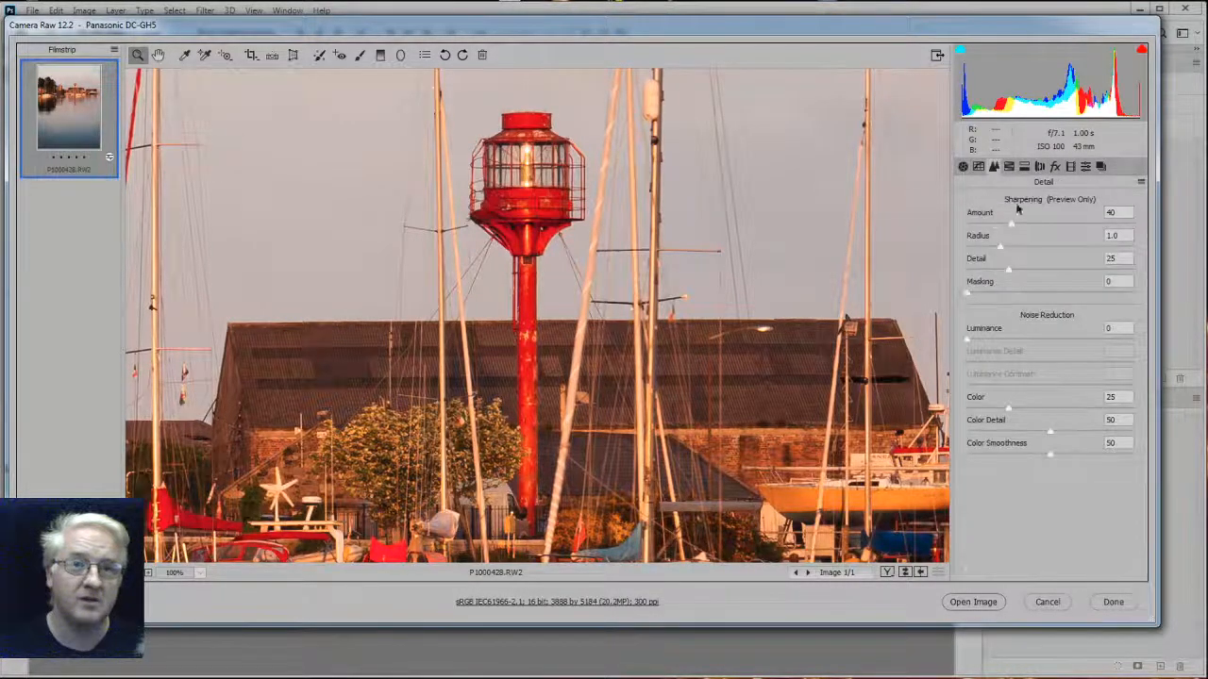
click(963, 167)
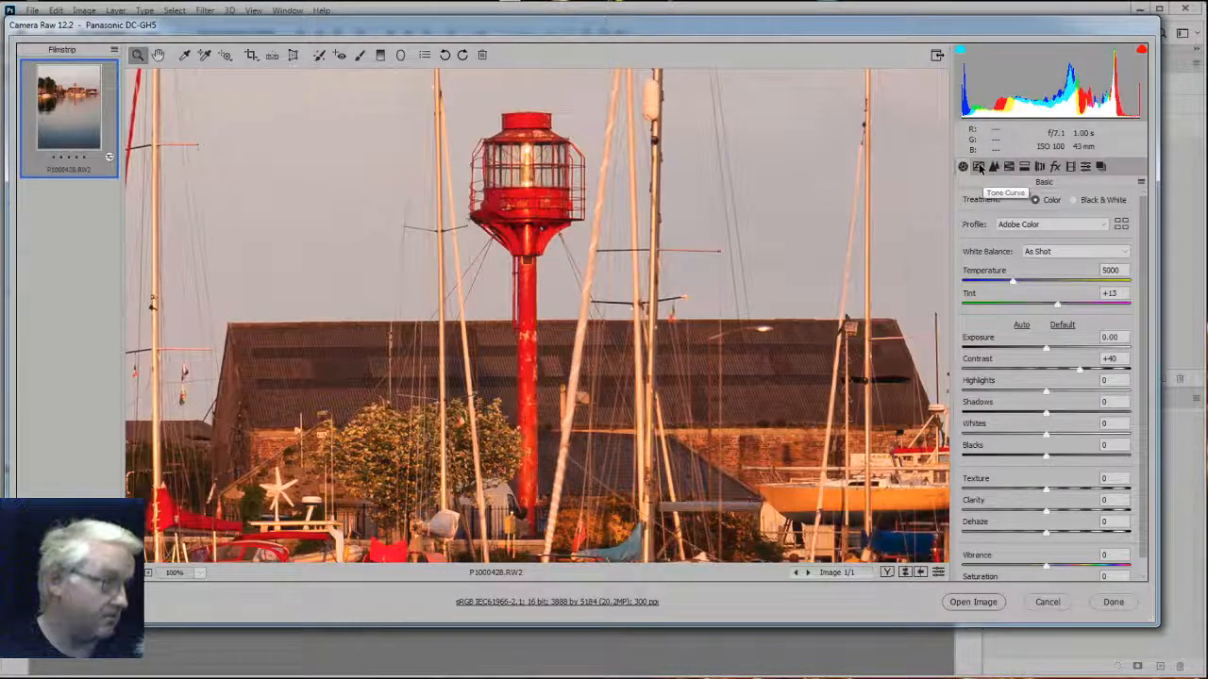
Set the basic Contrast adjustment to 0, keeping the Medium Contrast tone curve applied.
click(980, 167)
click(963, 166)
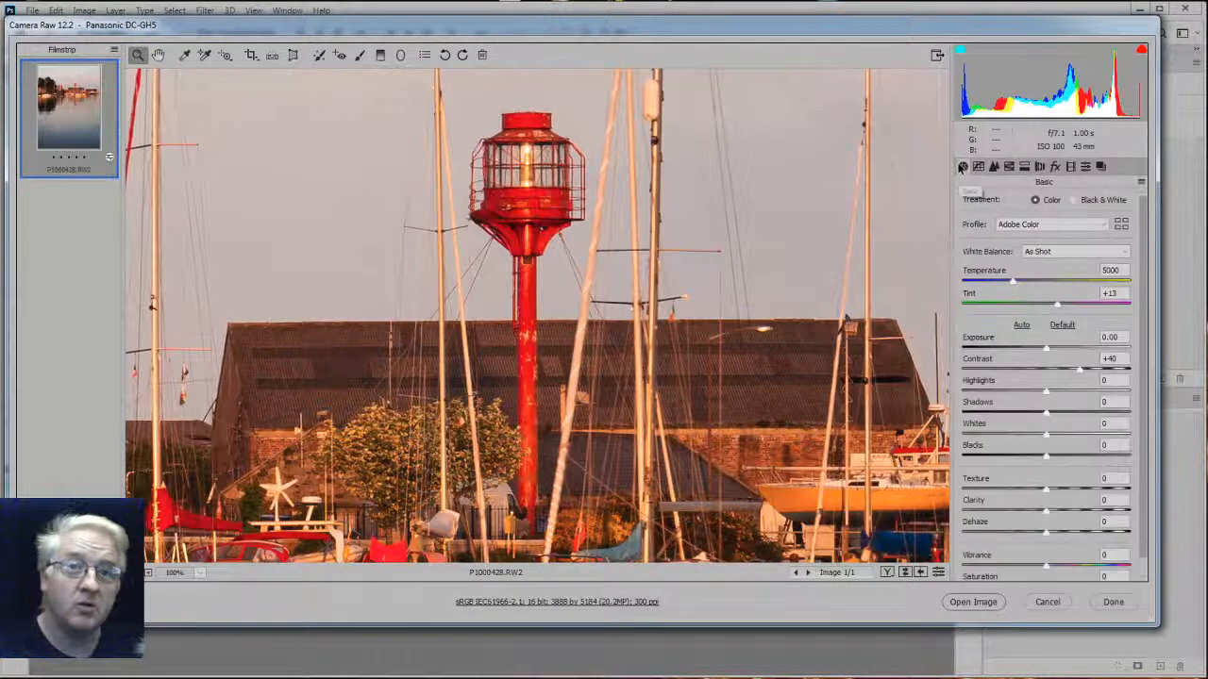
click(1108, 359)
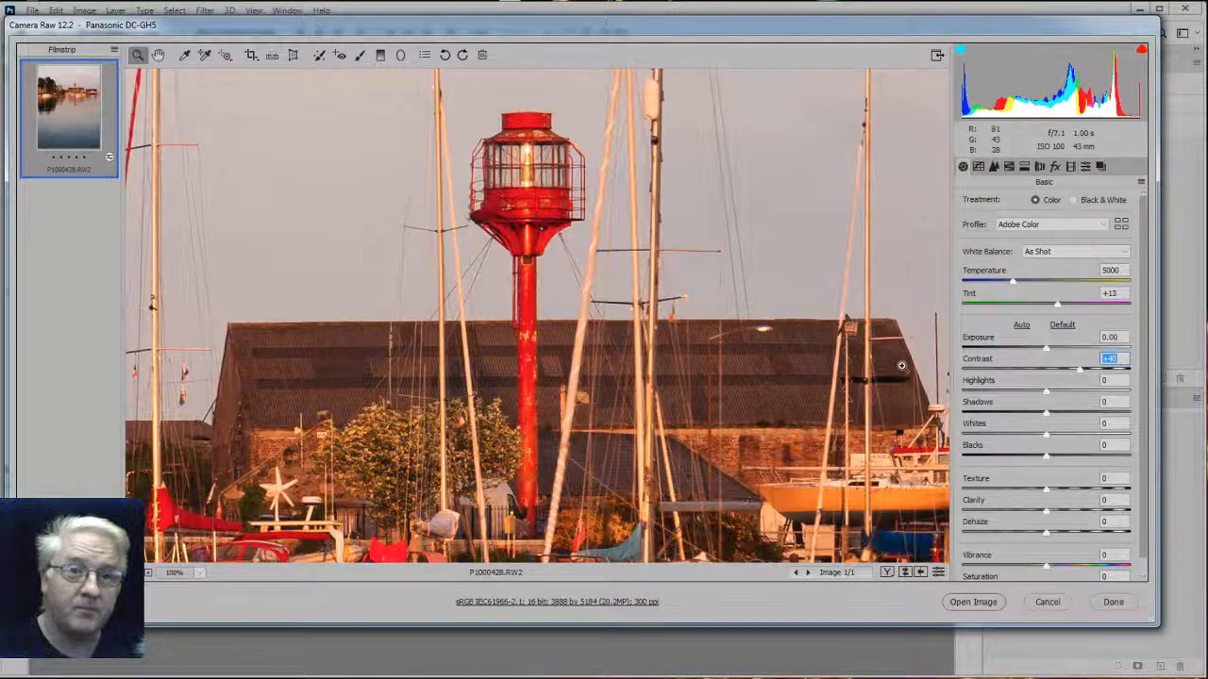
text(0)
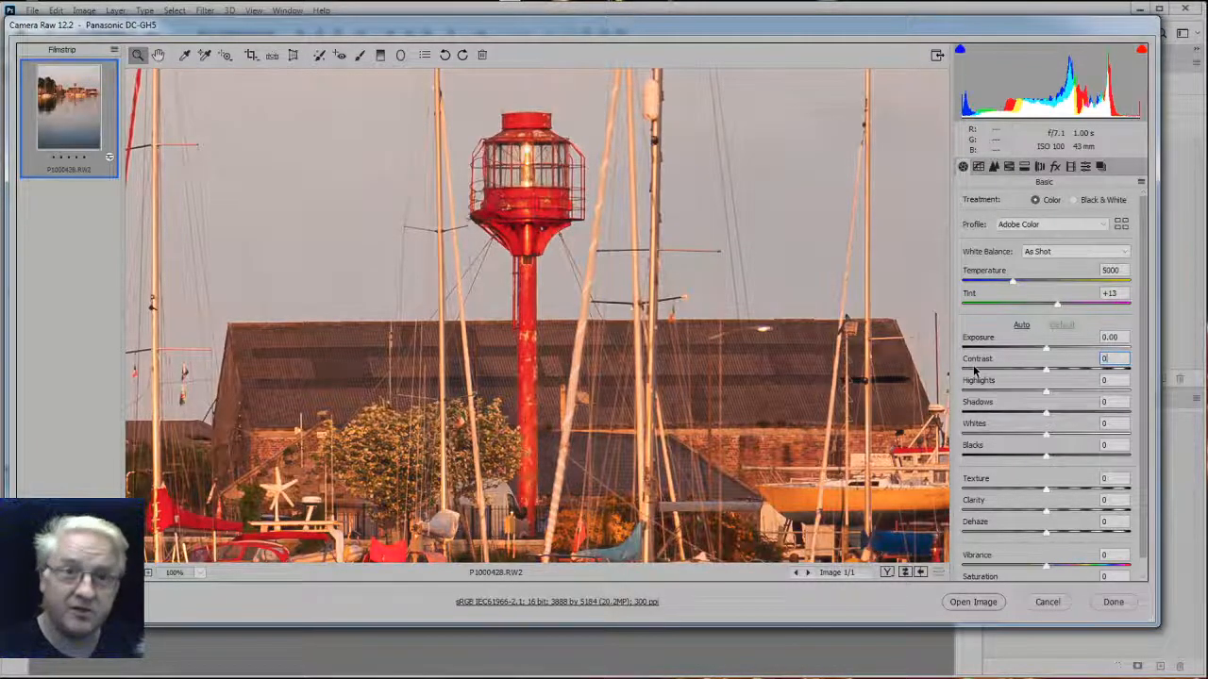
Switch the point tone curve to Linear and back to Medium Contrast to compare their effect on the tower.
click(978, 167)
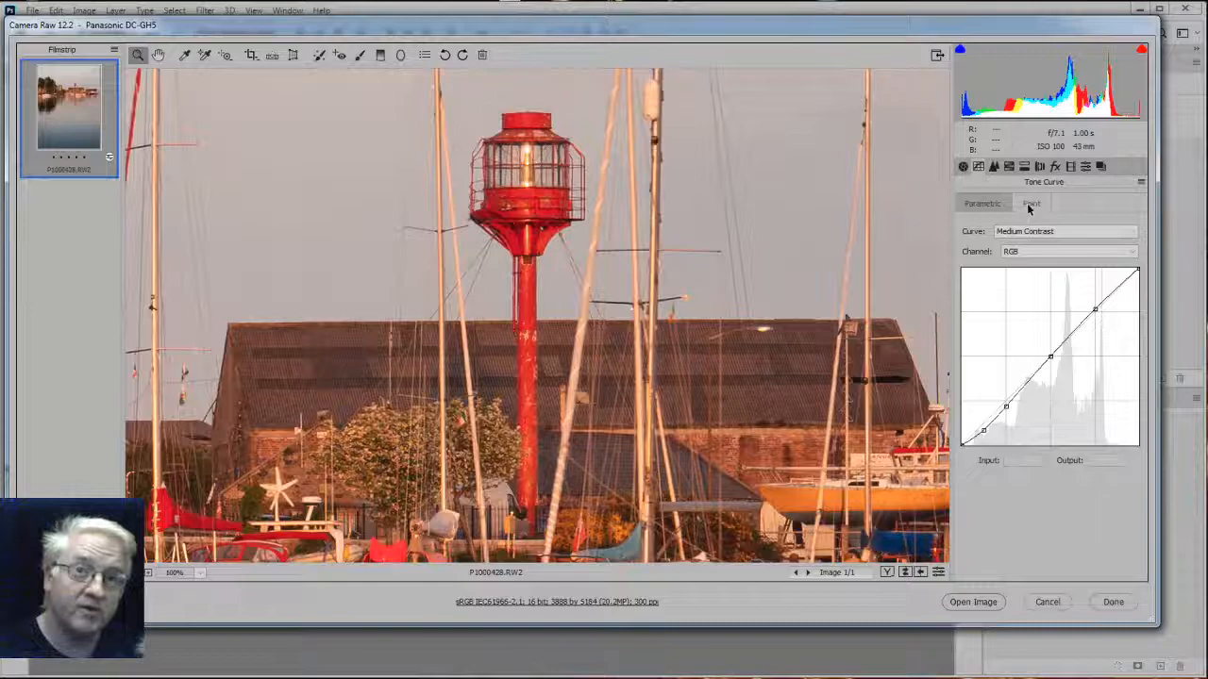
click(988, 205)
click(1029, 204)
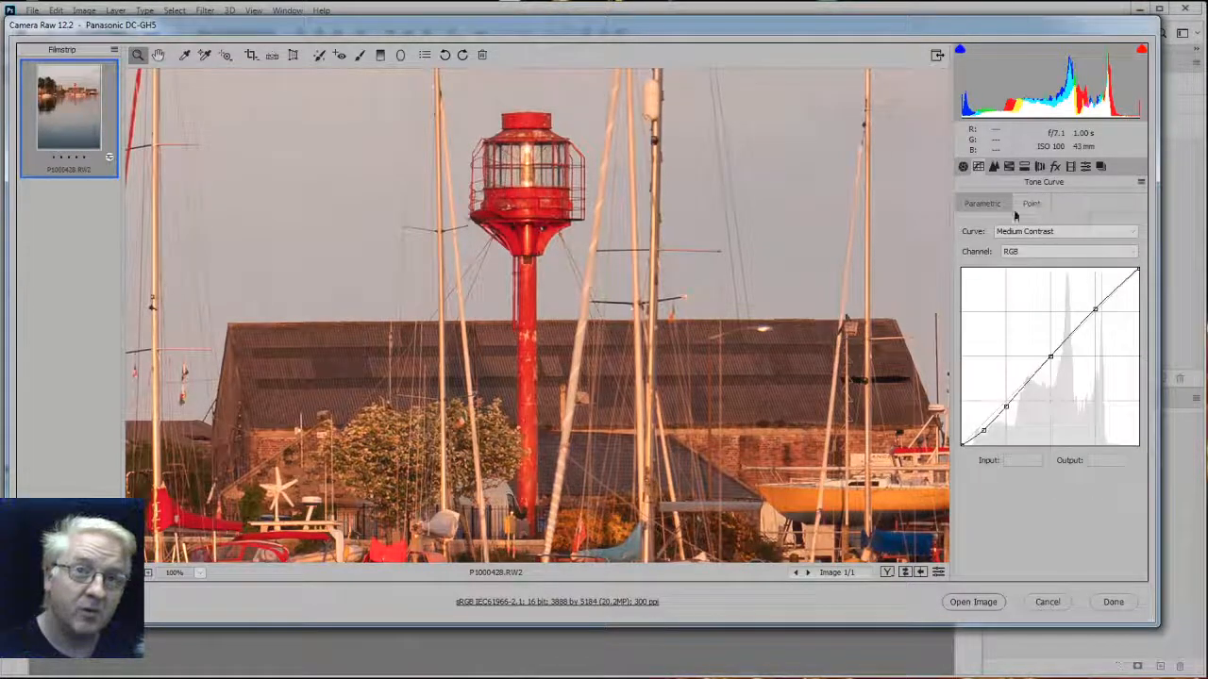
click(1016, 233)
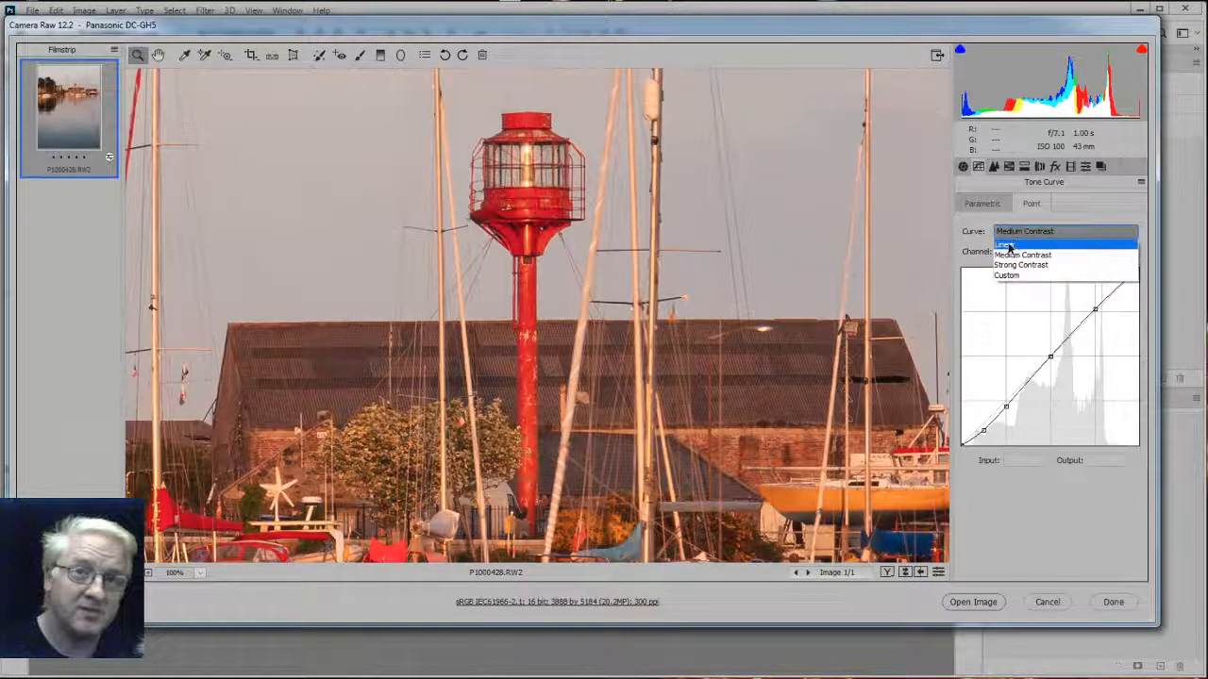
click(1008, 247)
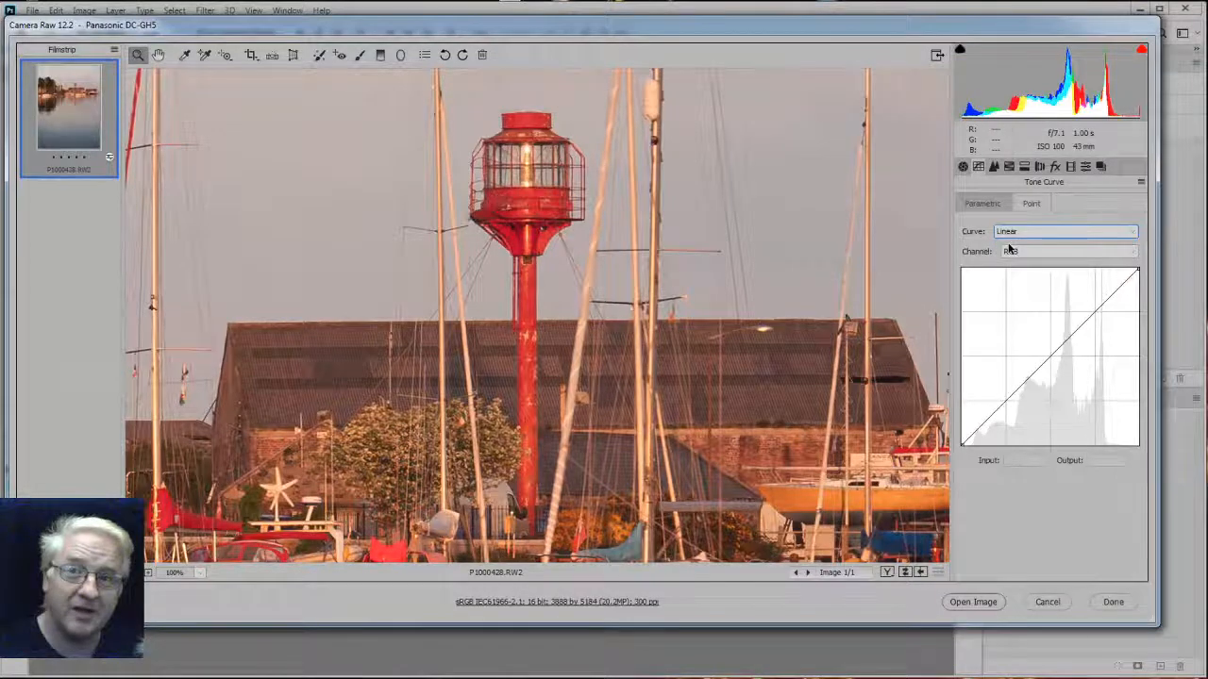
click(1023, 241)
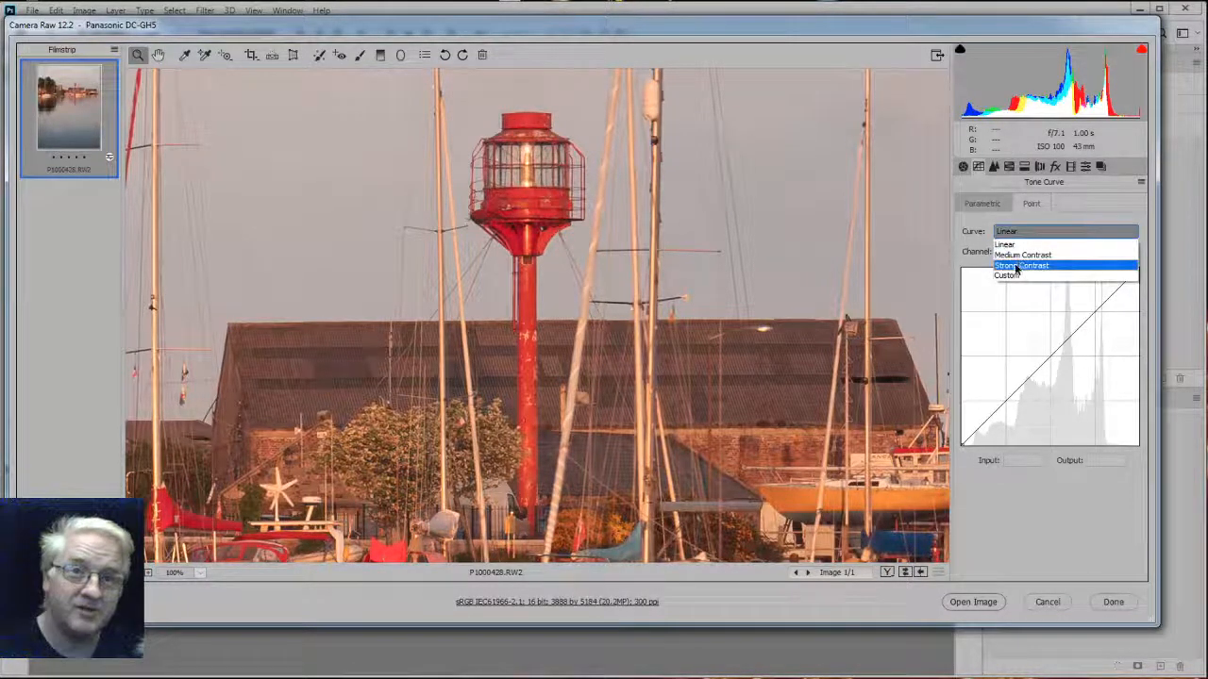
click(1017, 257)
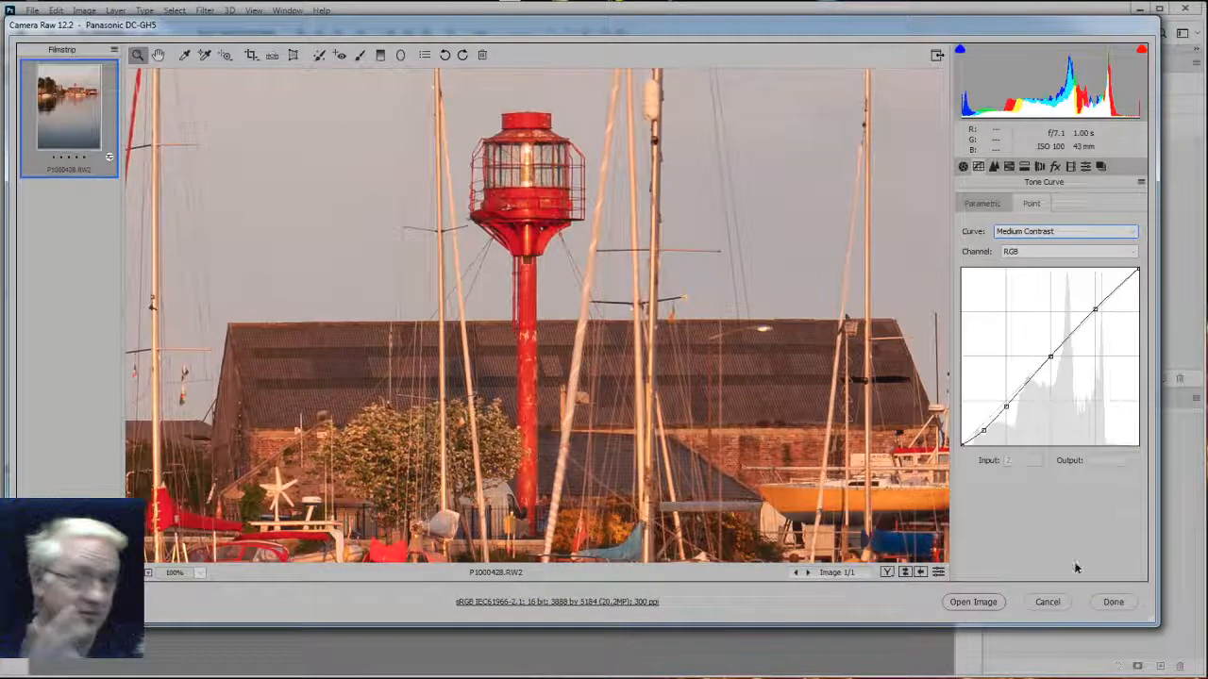
Set the point tone curve to Linear and open the photo from Camera Raw as an image.
click(1011, 231)
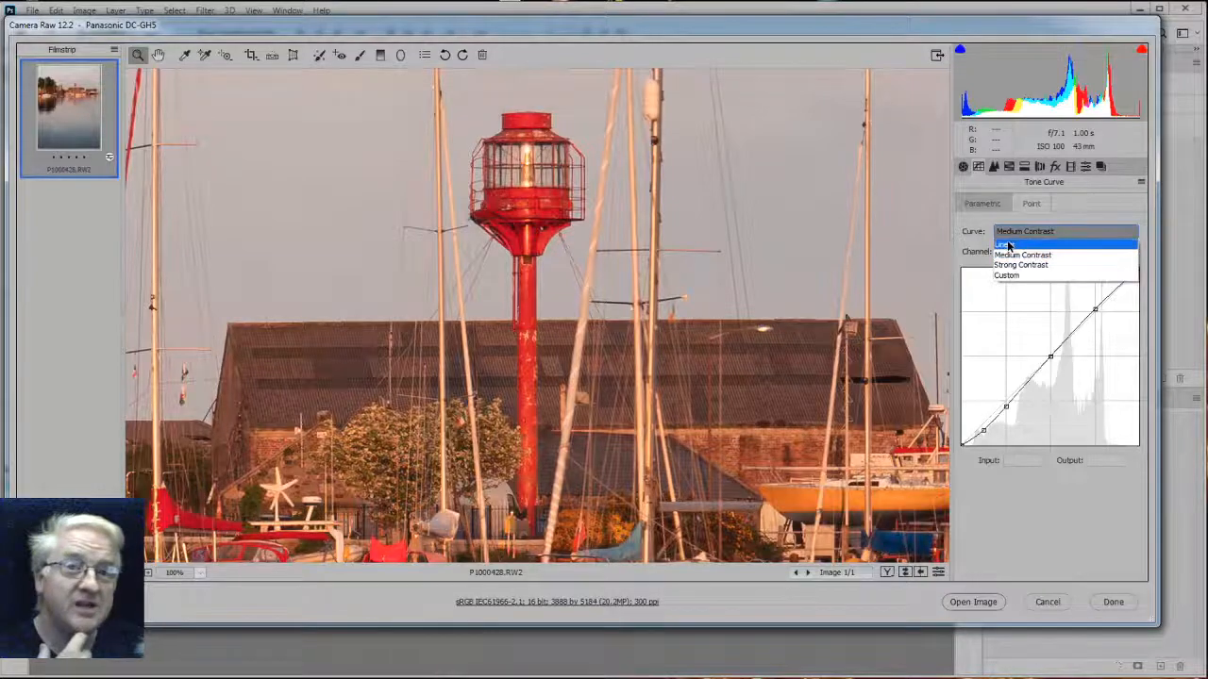
click(1006, 247)
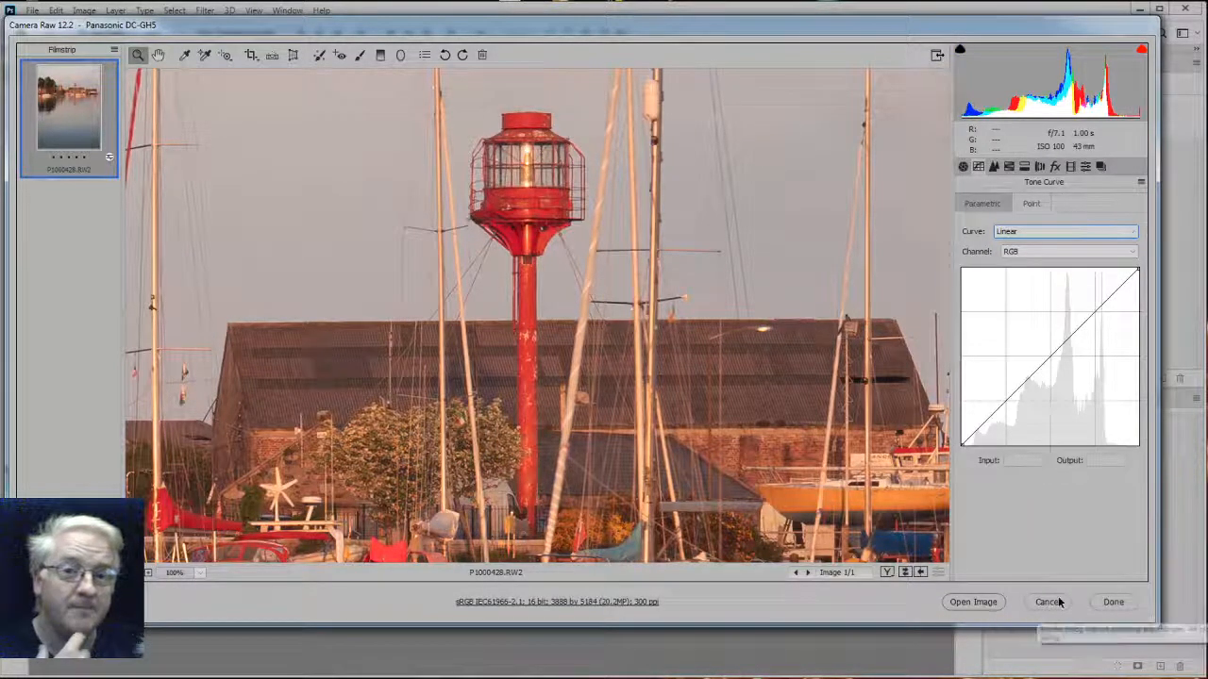
click(964, 166)
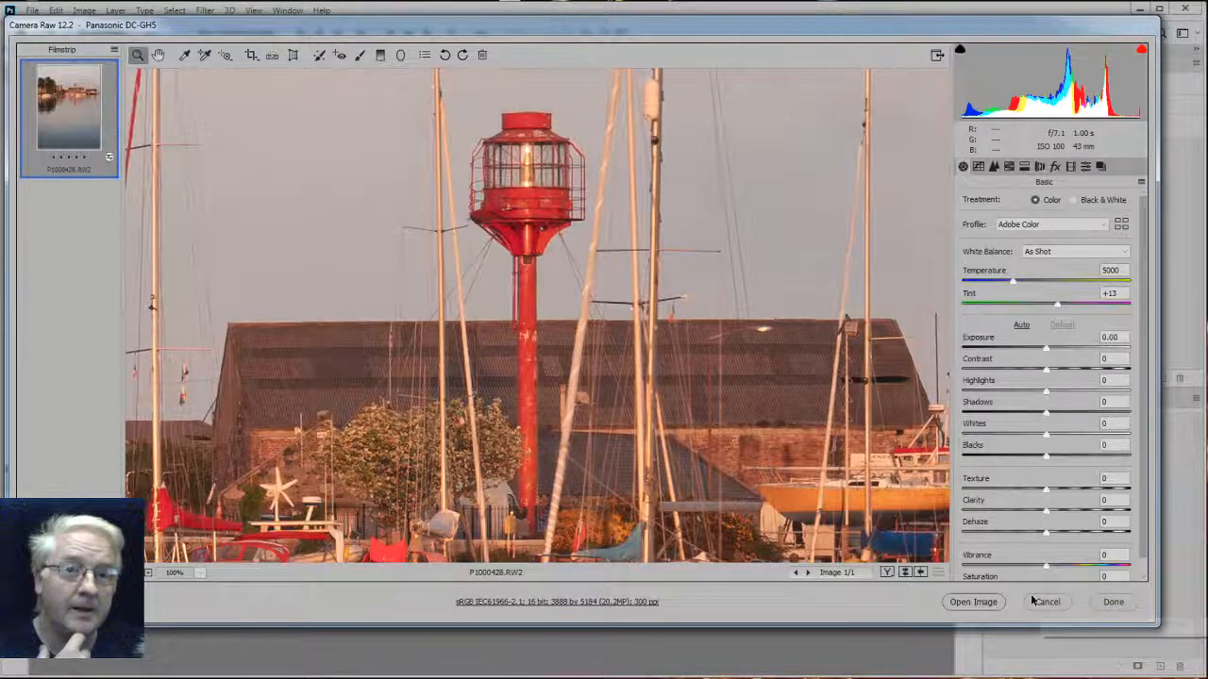
click(971, 606)
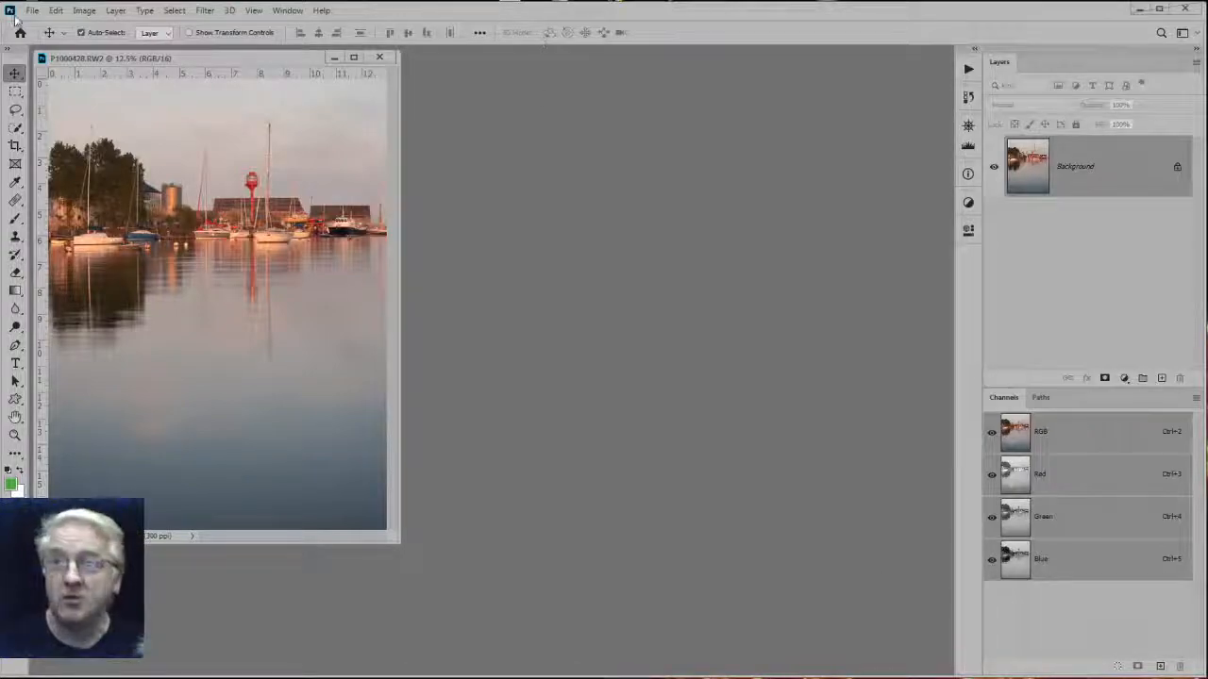
Duplicate the harbour photo twice, keeping the suggested names P1000428 copy and P1000428 copy 2.
click(57, 12)
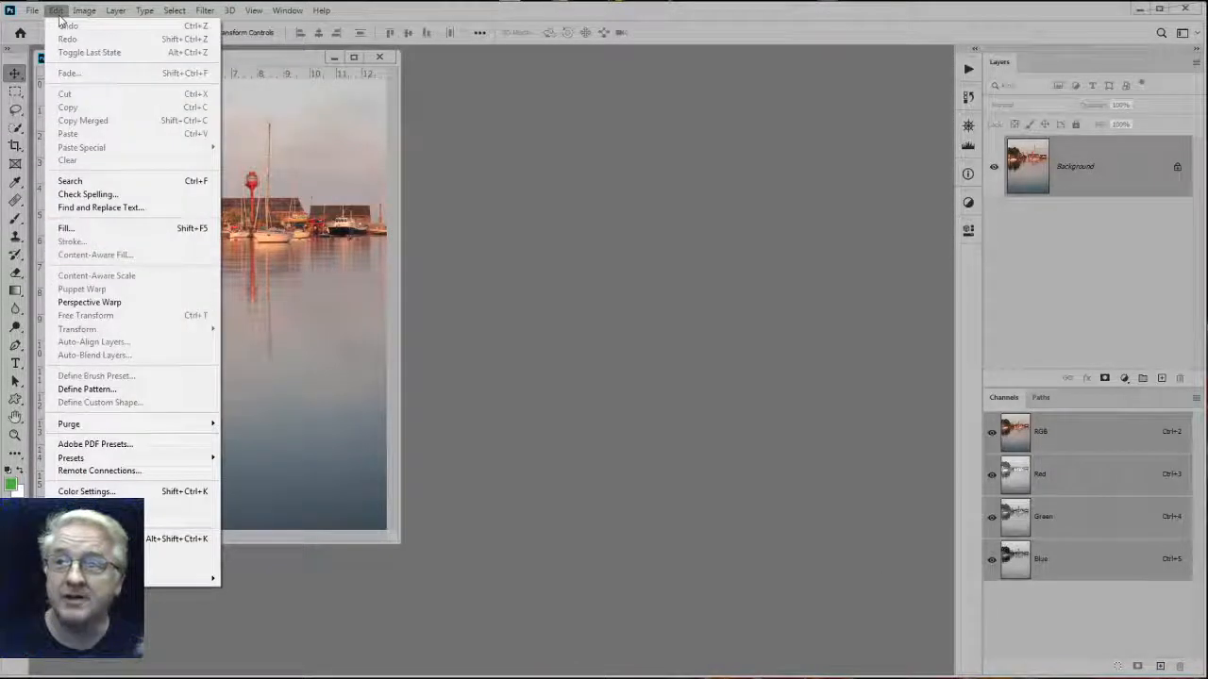
mouse_move(81, 15)
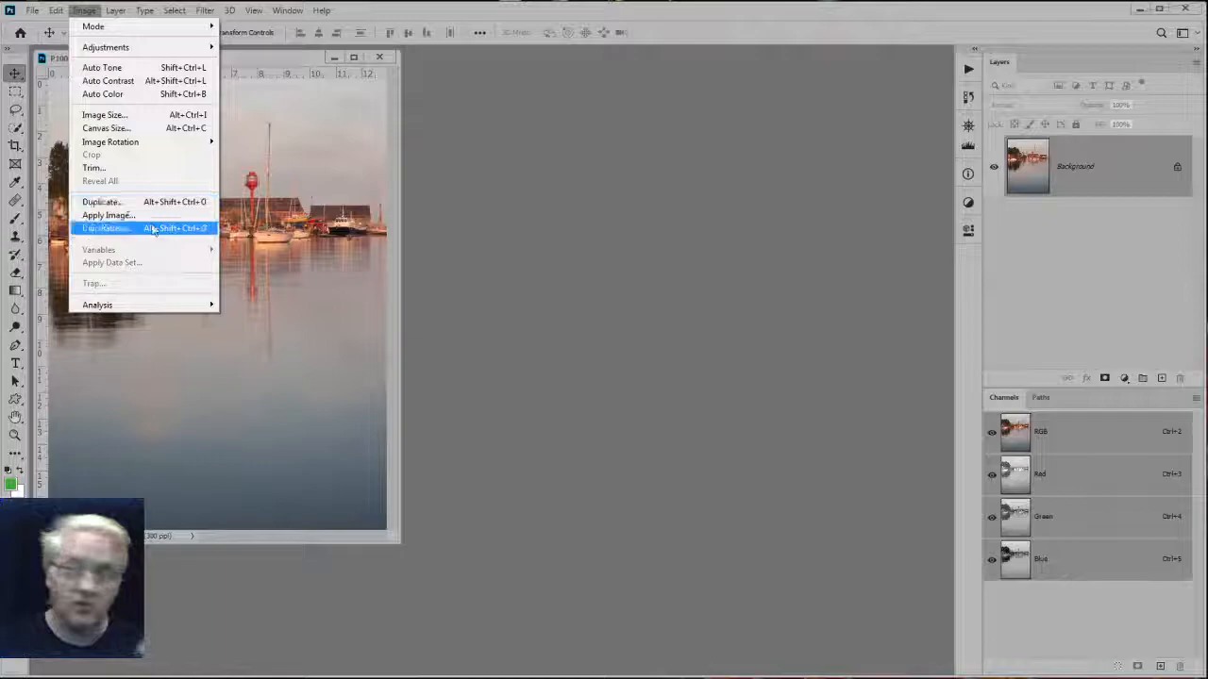
click(496, 274)
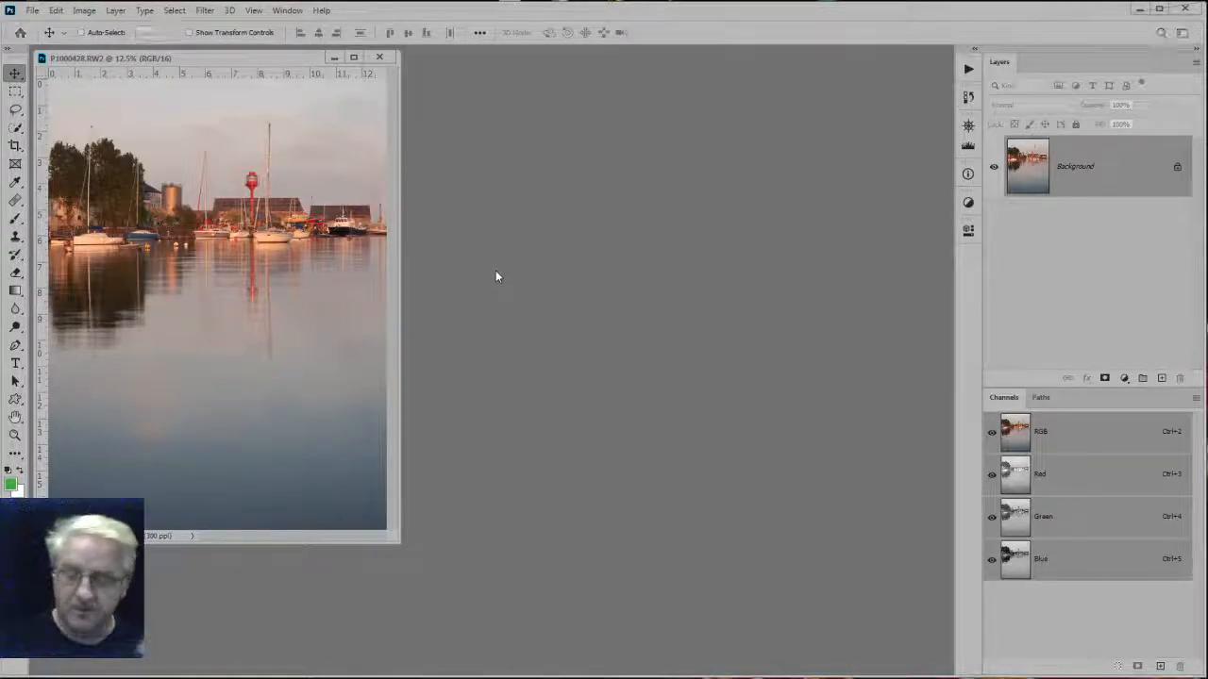
key(Return)
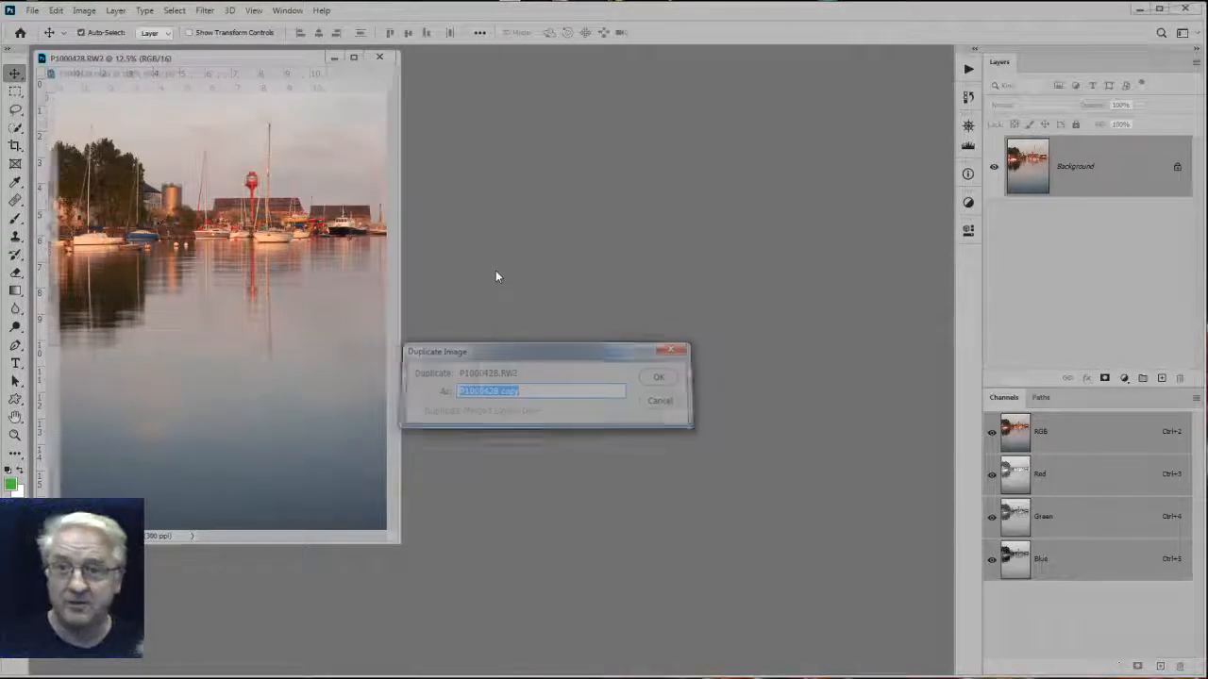
key(alt+i)
key(d)
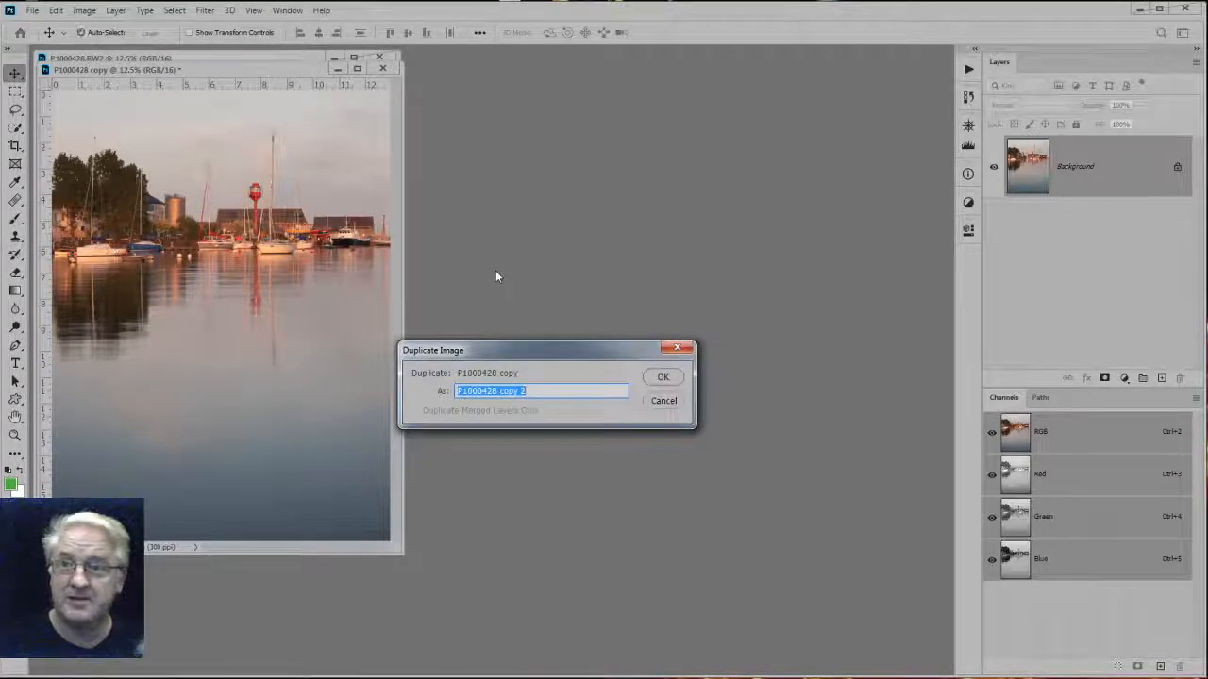
key(Return)
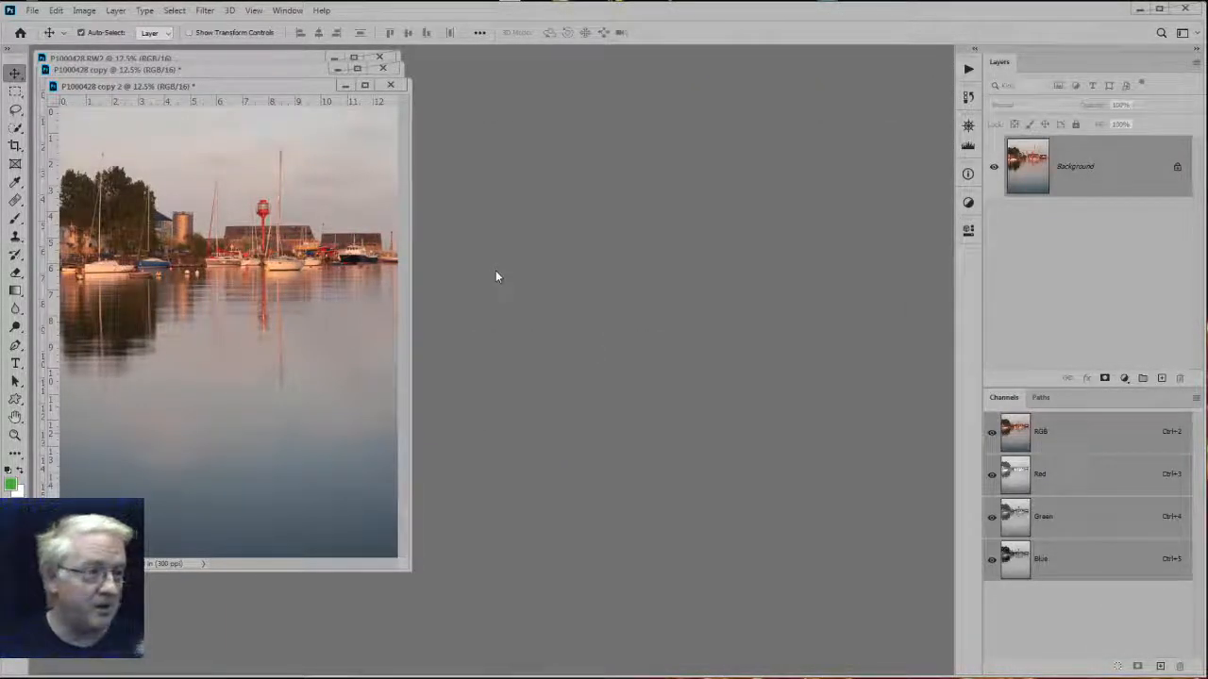
Tile the three image windows vertically and match them all at 50% zoom on the red light tower.
key(ctrl+alt+shift+v)
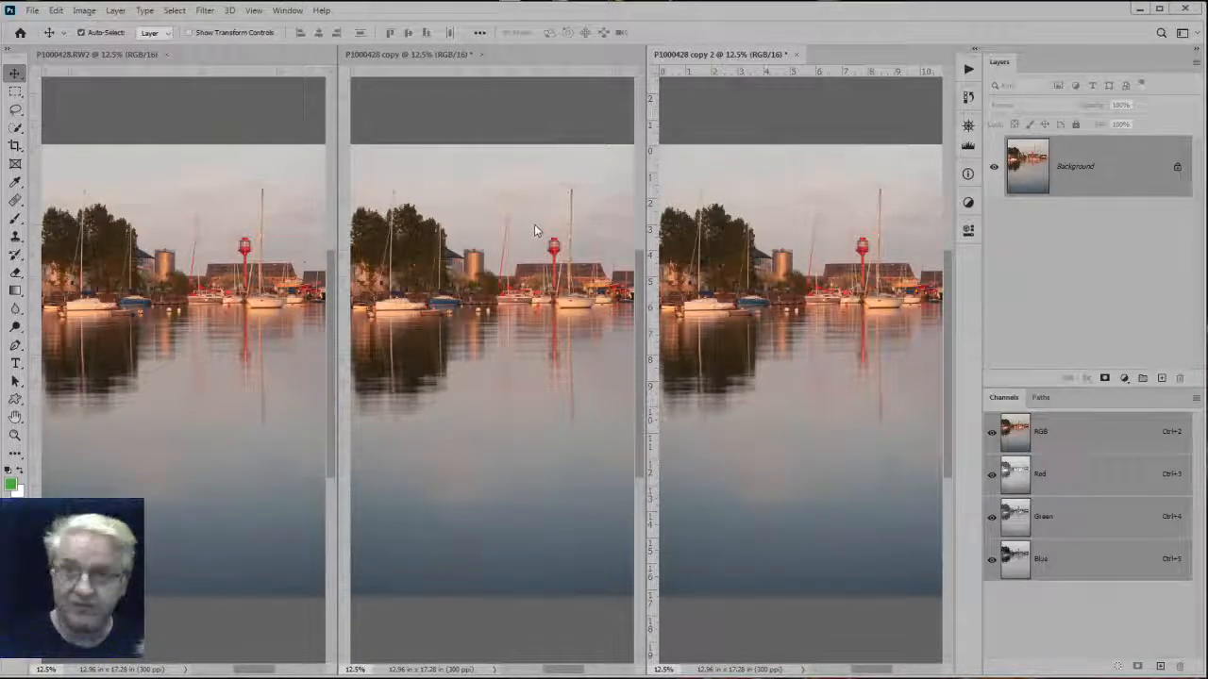
key(m)
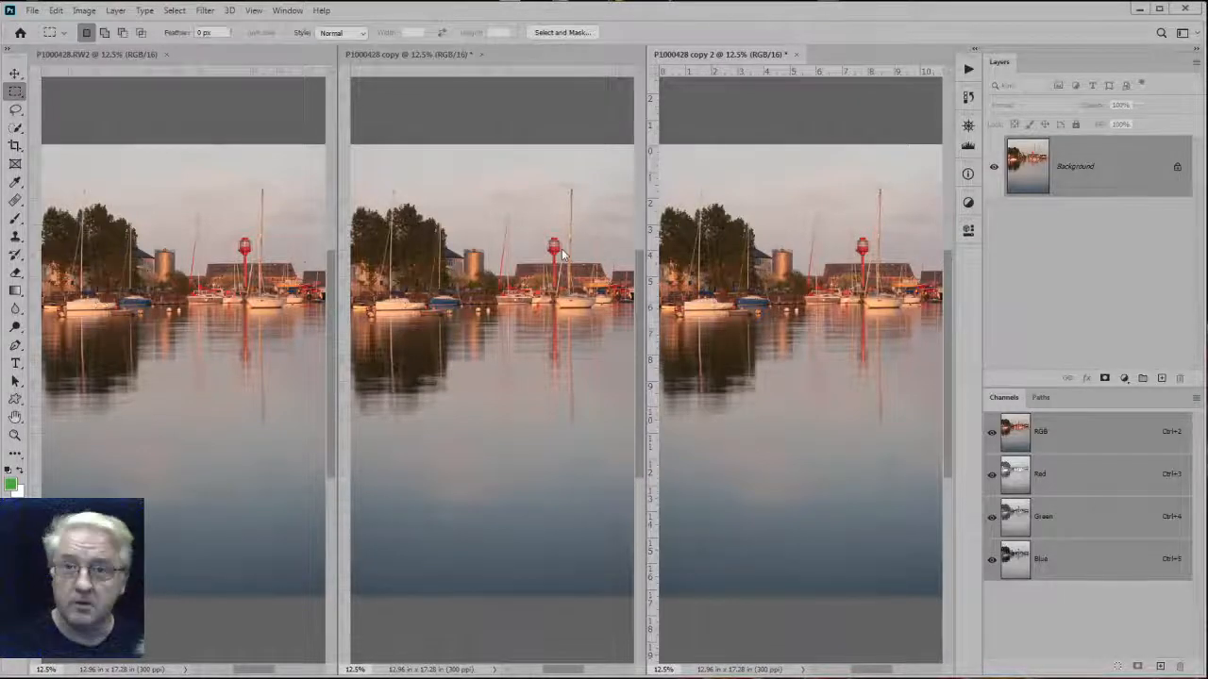
click(544, 253)
alt+click(545, 253)
ctrl+click(524, 294)
ctrl+click(523, 294)
ctrl+click(523, 294)
ctrl+click(499, 315)
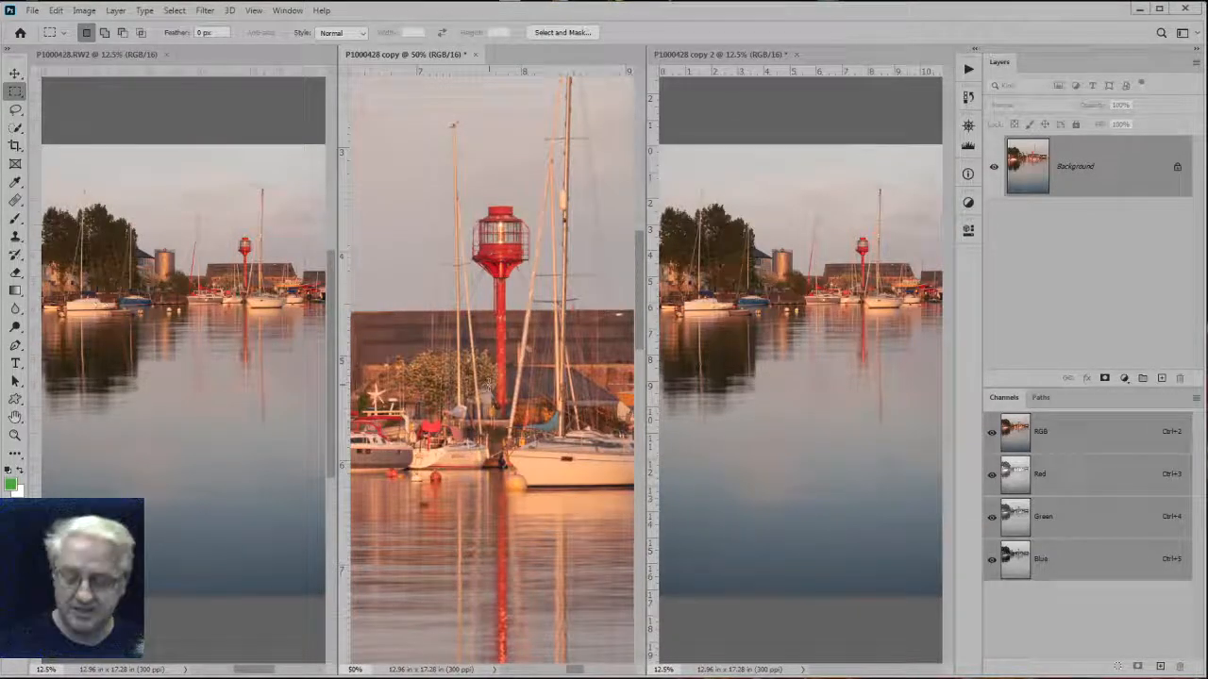
shift+click(490, 389)
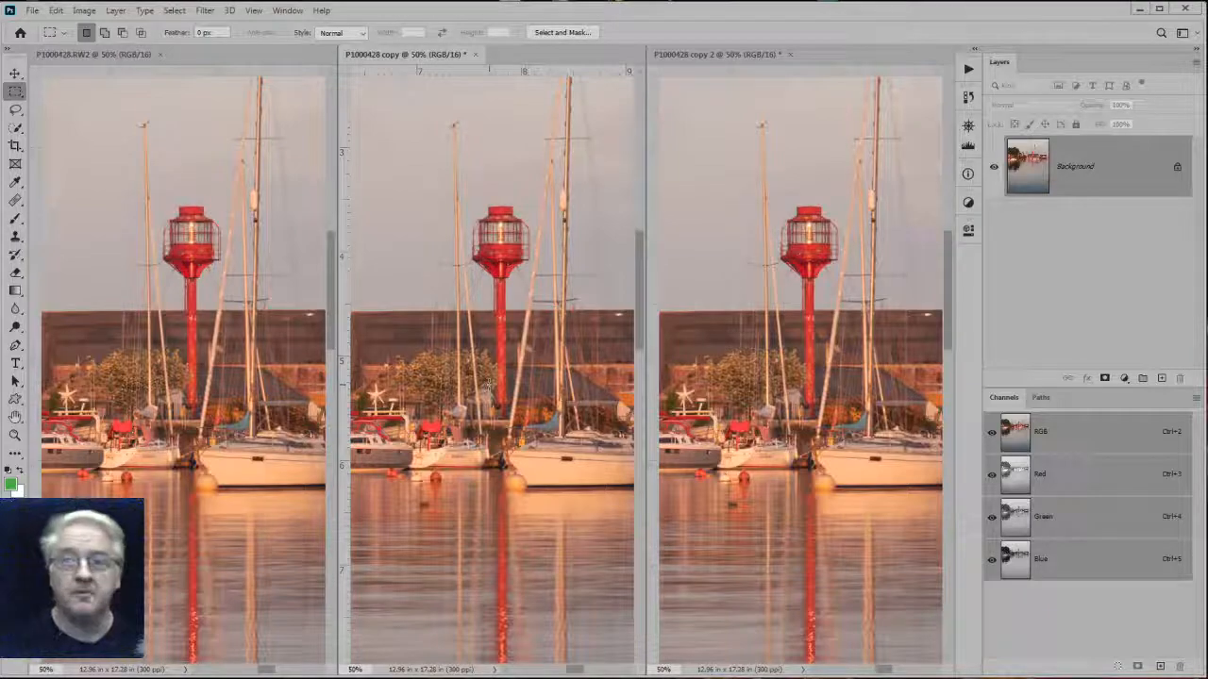
Examine the red tower and boats side by side across the three matched image windows.
drag(474, 332, 573, 324)
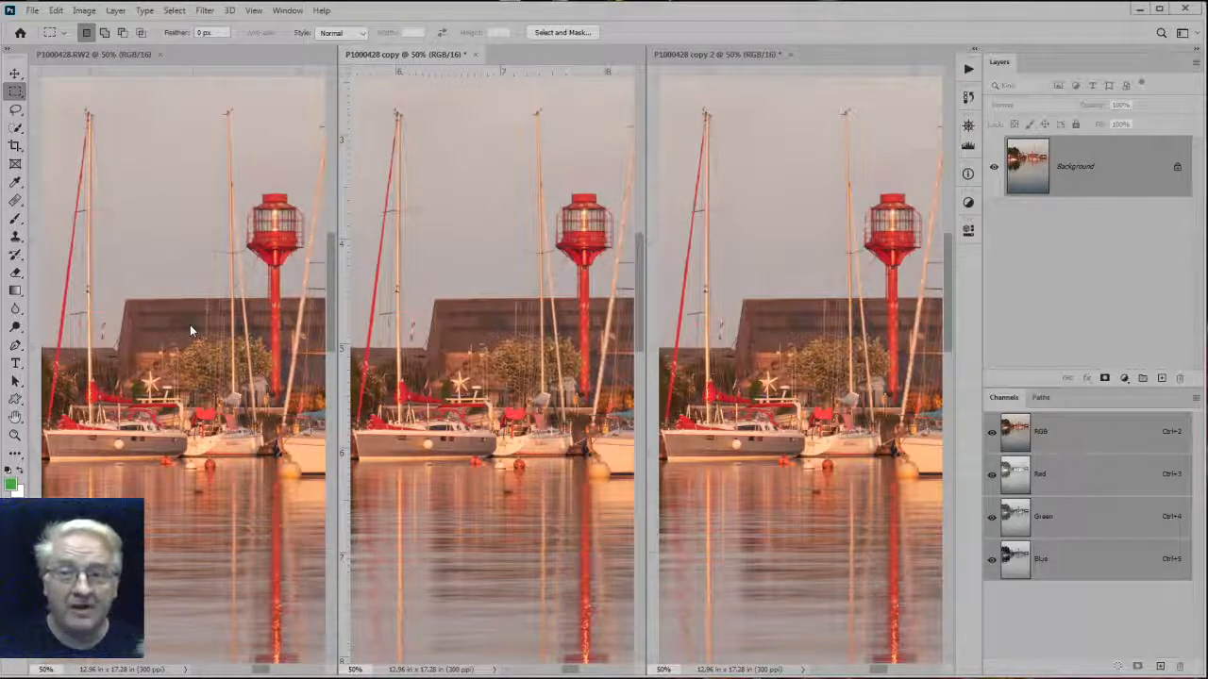
drag(190, 325, 167, 315)
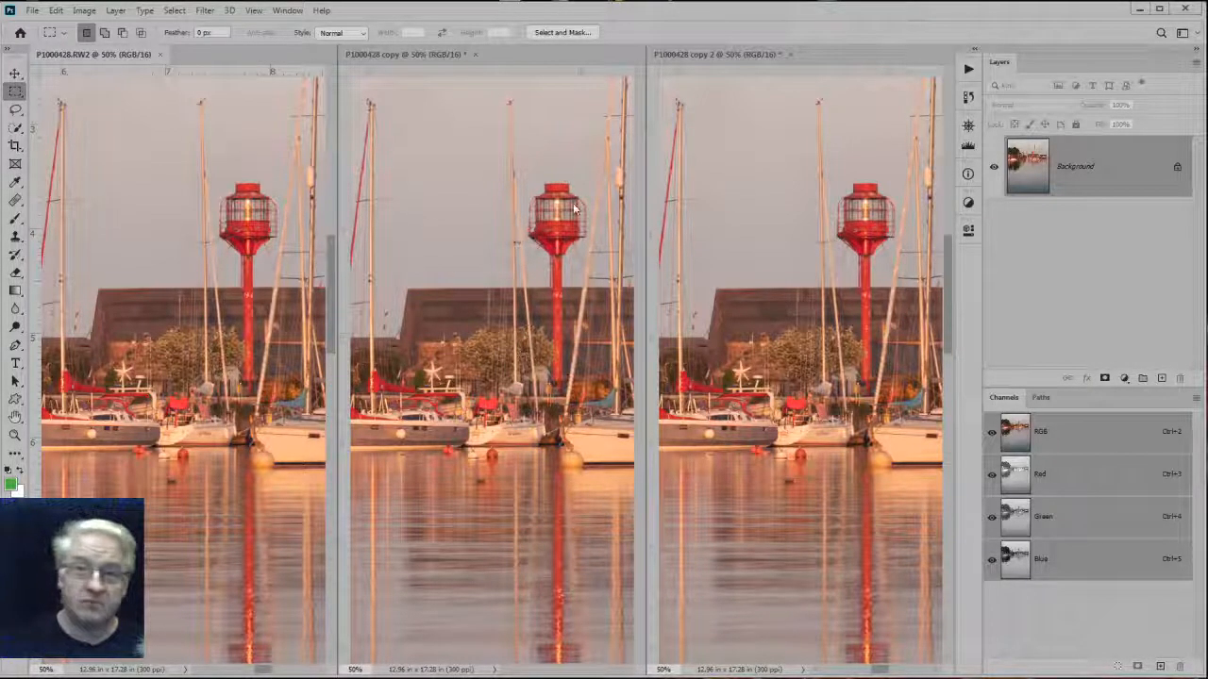
alt+click(217, 248)
click(541, 274)
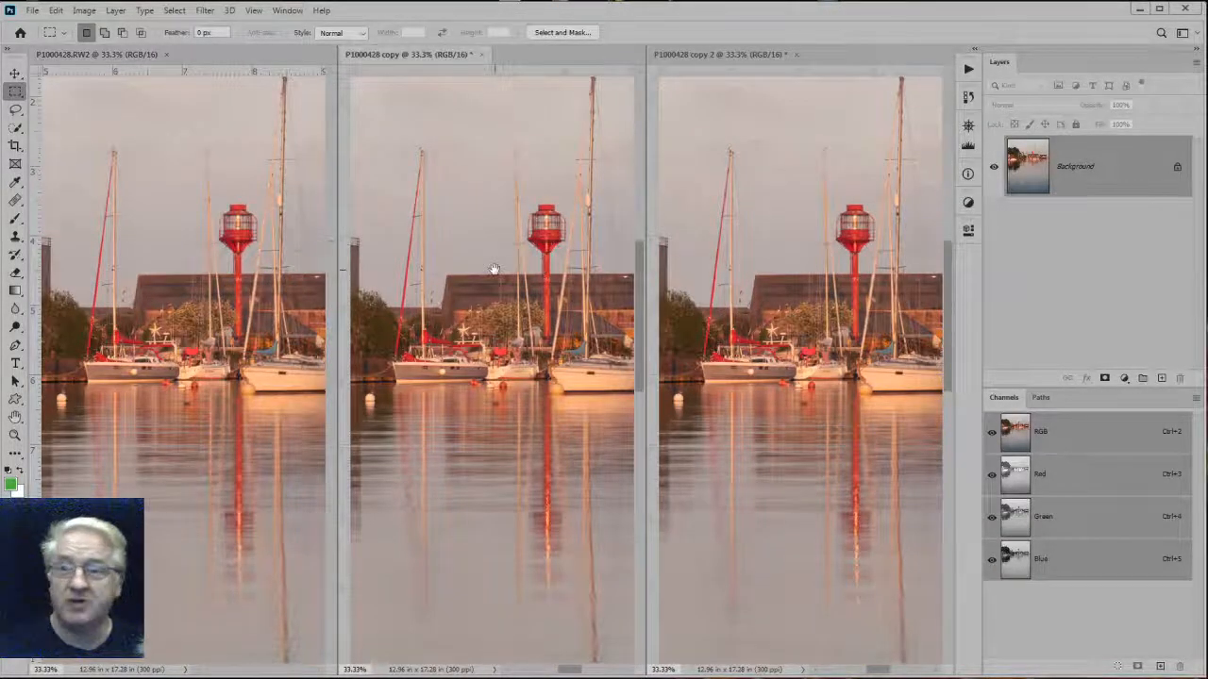
click(238, 243)
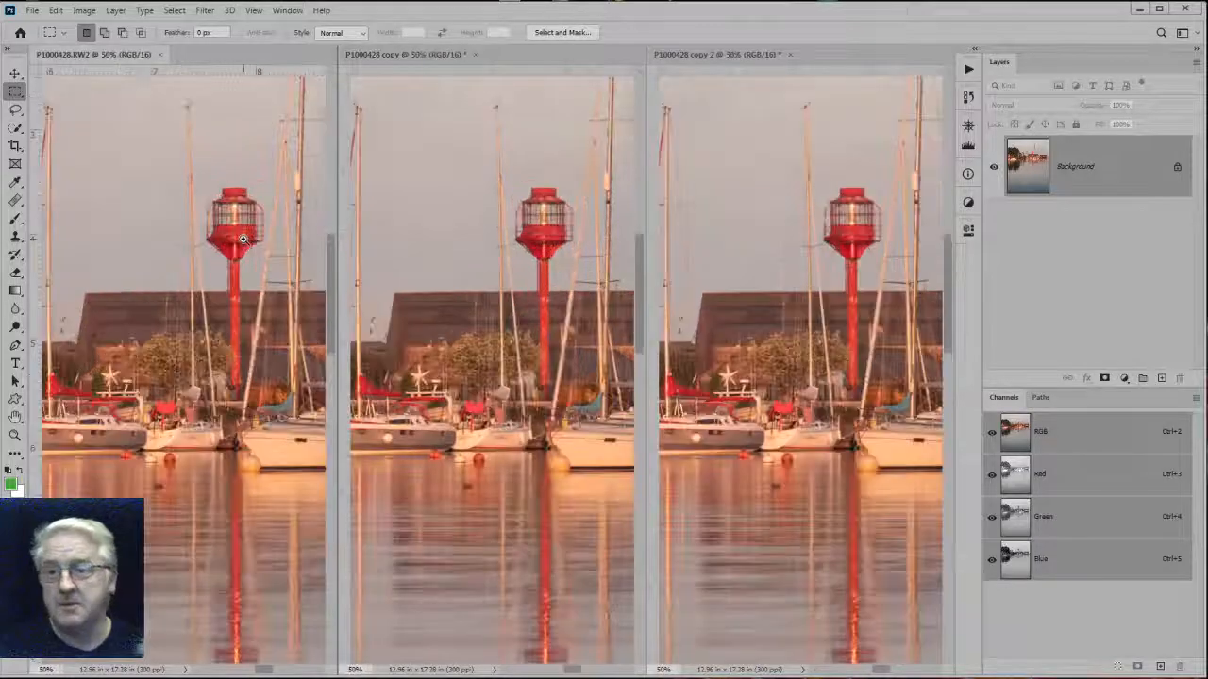
drag(190, 276, 232, 272)
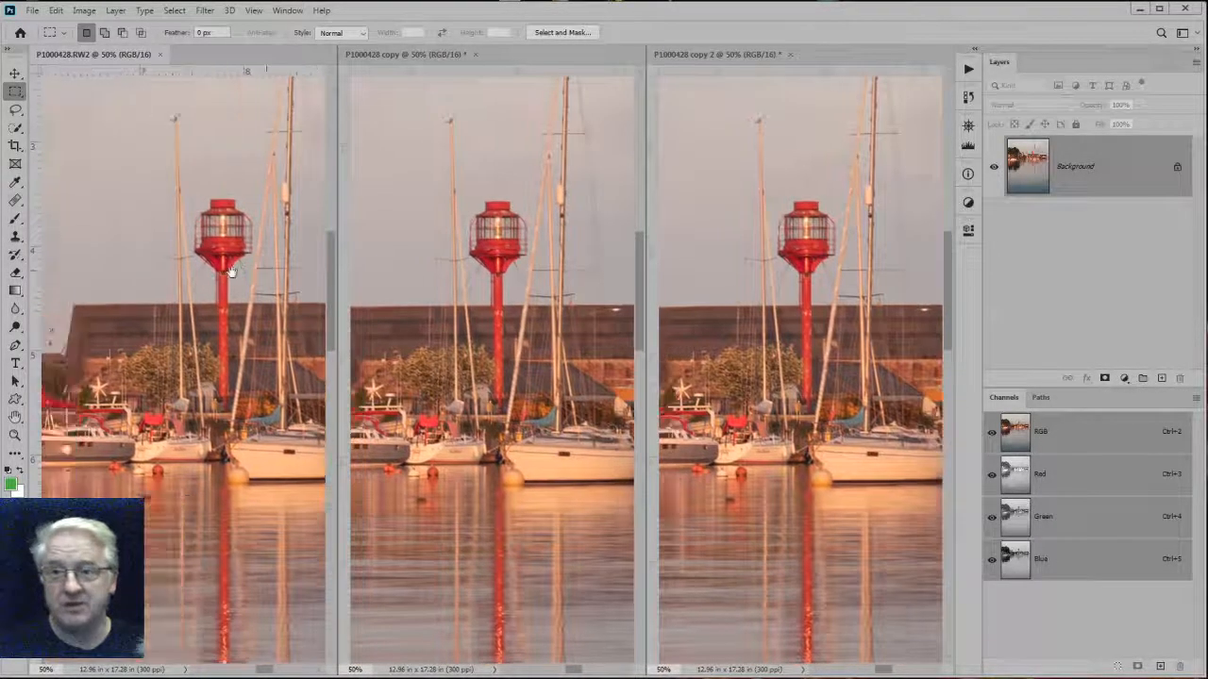
drag(223, 272, 227, 272)
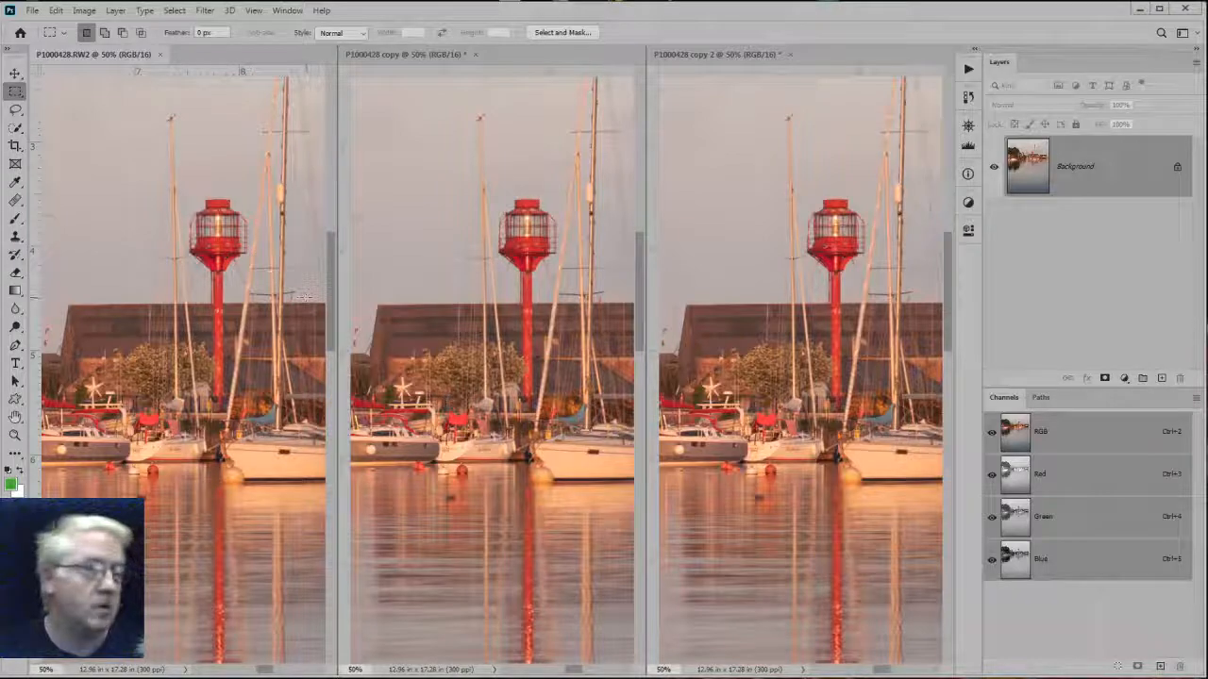
Activate P1000428 copy and add a Curves adjustment layer above its Background layer.
click(480, 236)
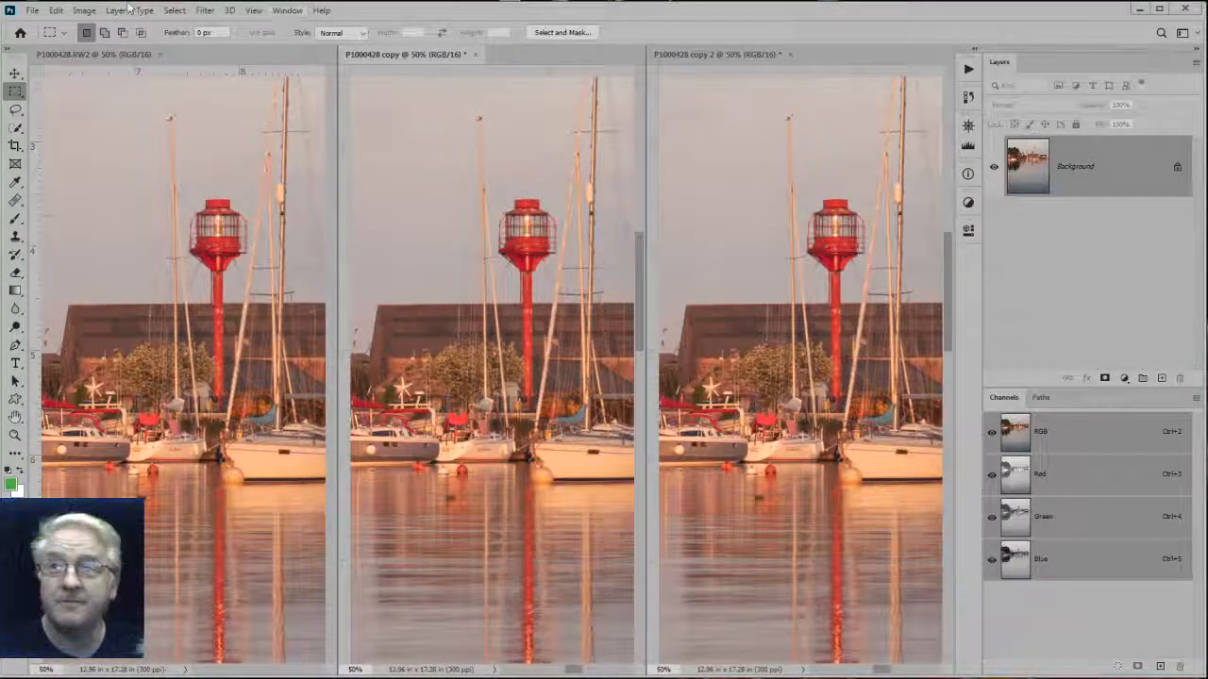
click(84, 11)
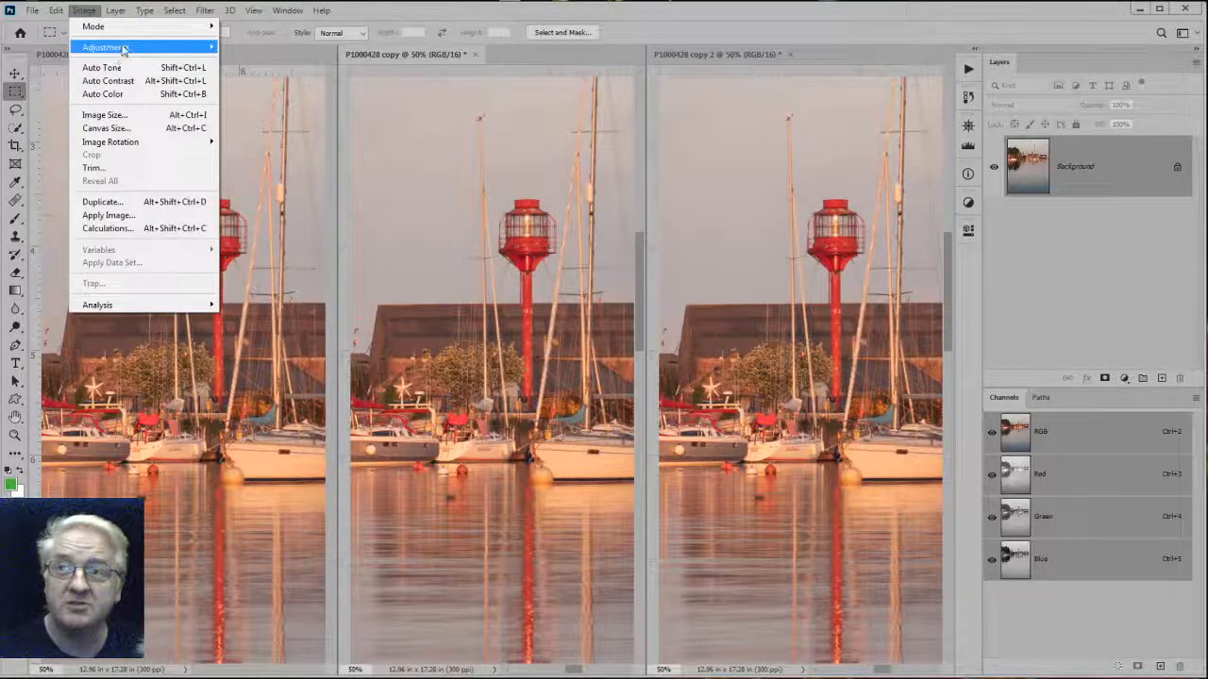
mouse_move(123, 47)
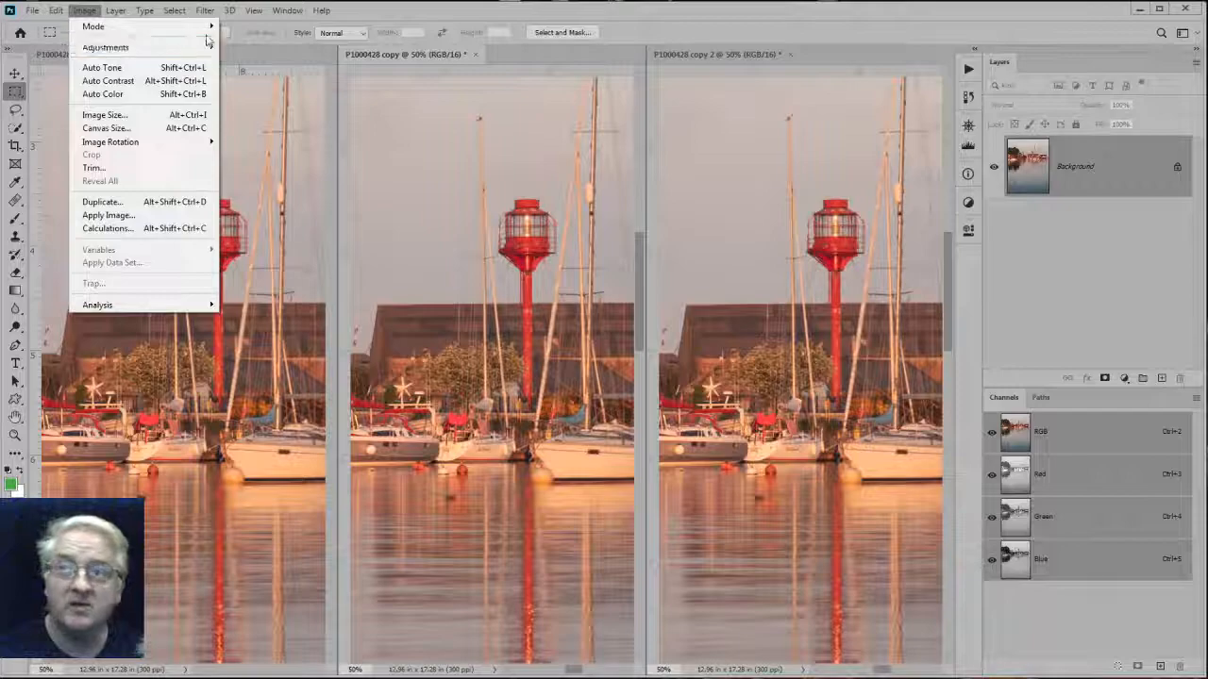
click(1122, 327)
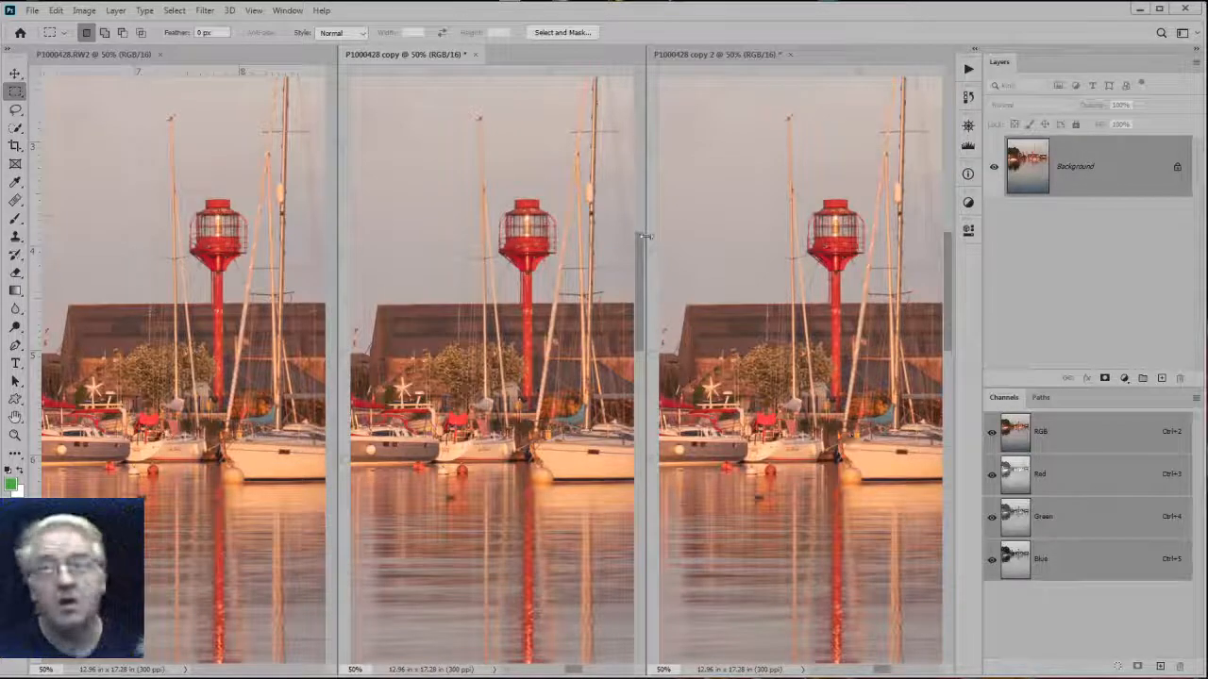
click(288, 9)
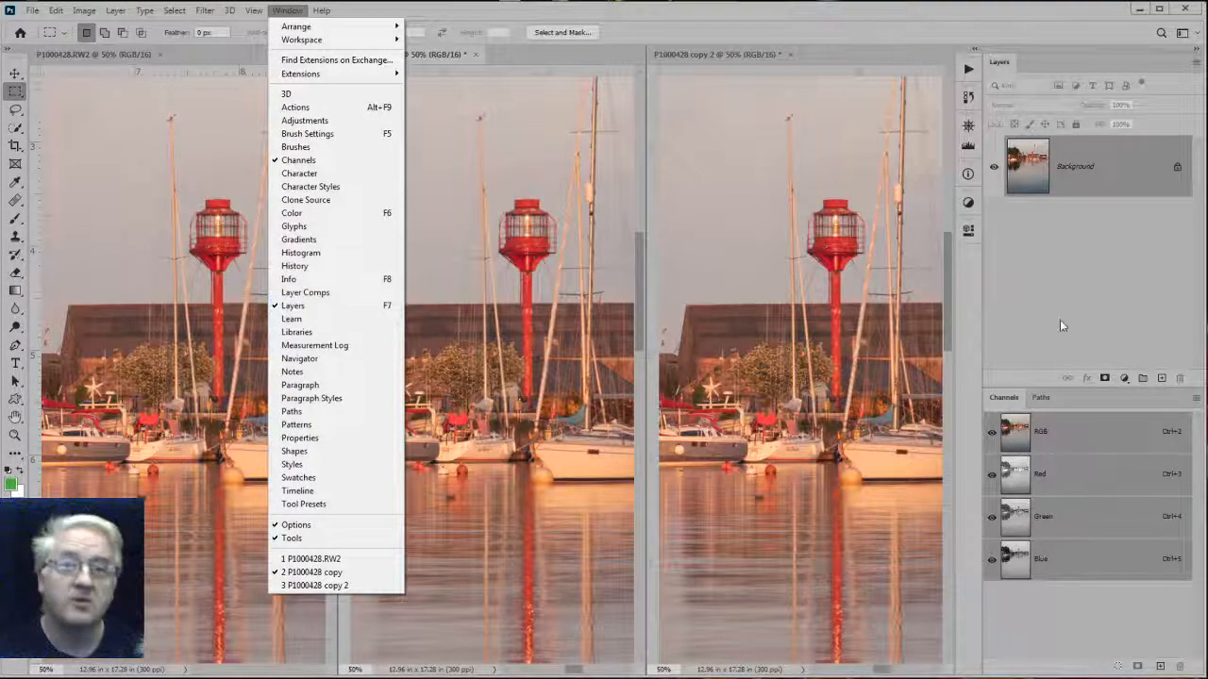
click(1075, 171)
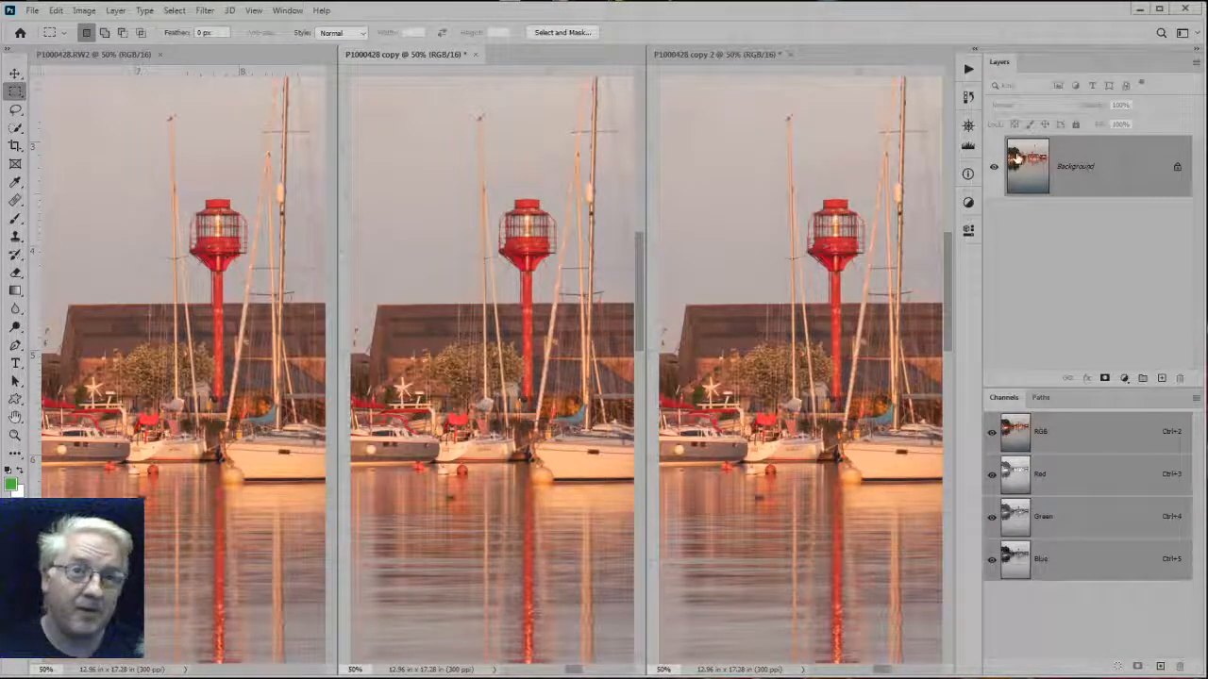
click(1123, 378)
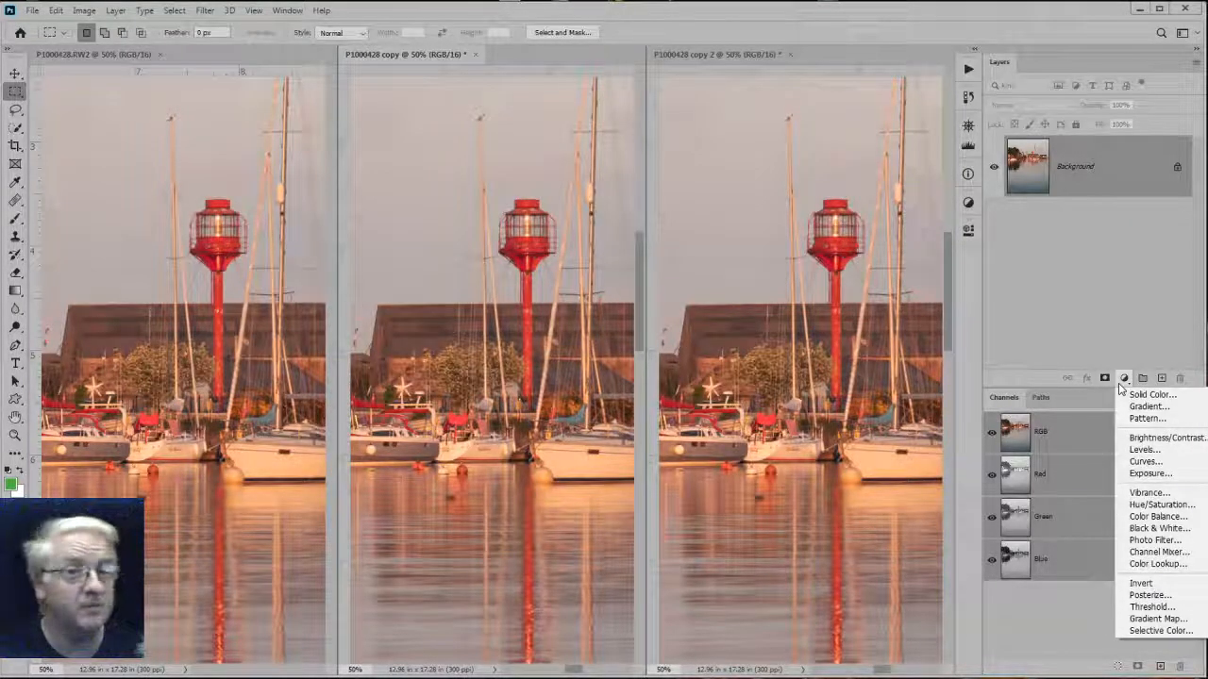
click(1140, 462)
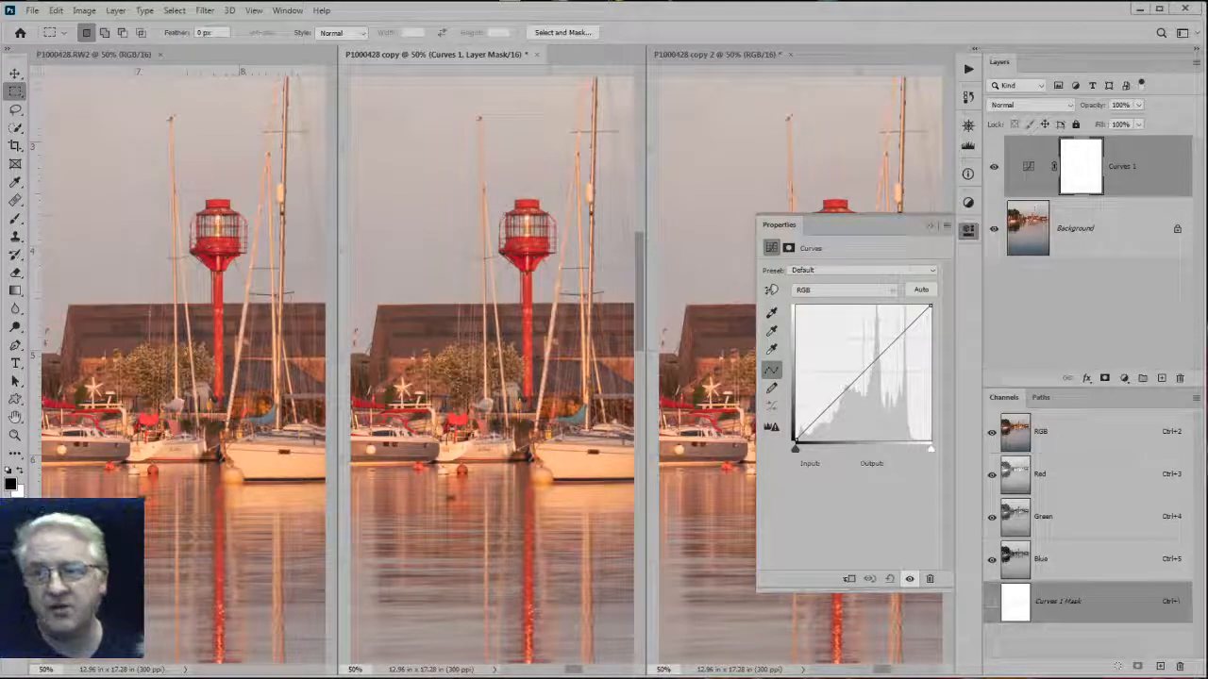
Switch to Bridge, browse to the 01 Setup & Preferences folder and open Camera Tone Curve.jpg in Photoshop.
key(alt+Tab)
scroll(856, 409, down, 10)
scroll(856, 408, down, 8)
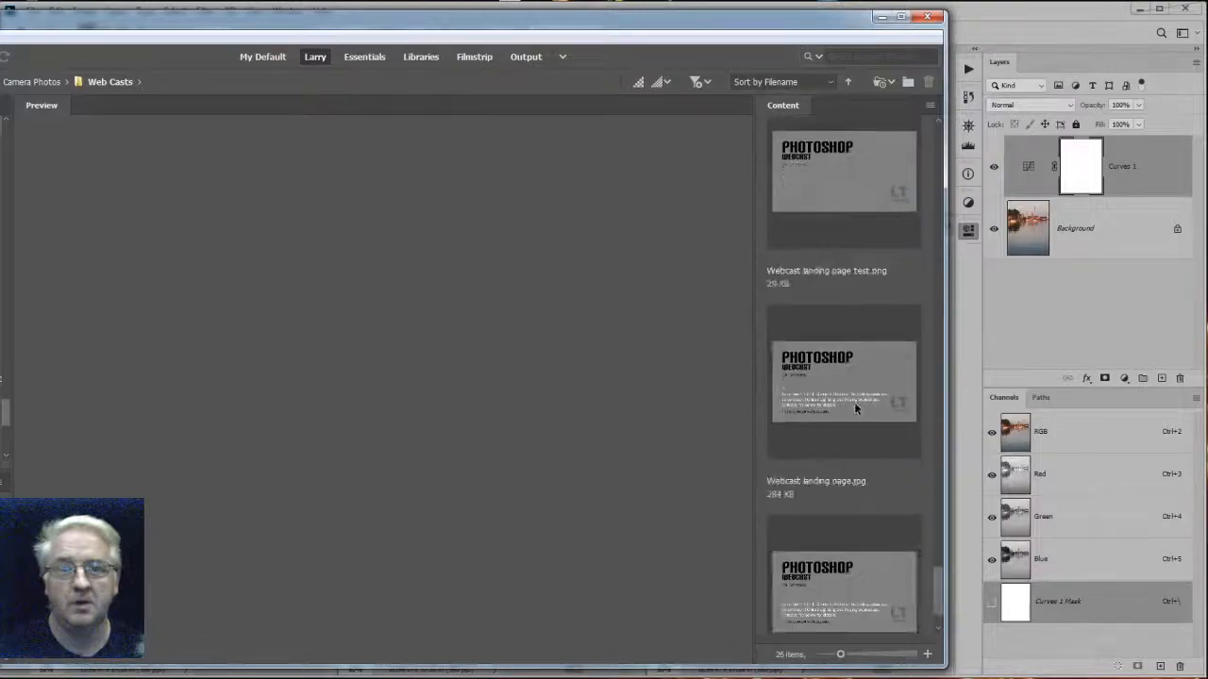
click(2, 379)
scroll(798, 361, down, 8)
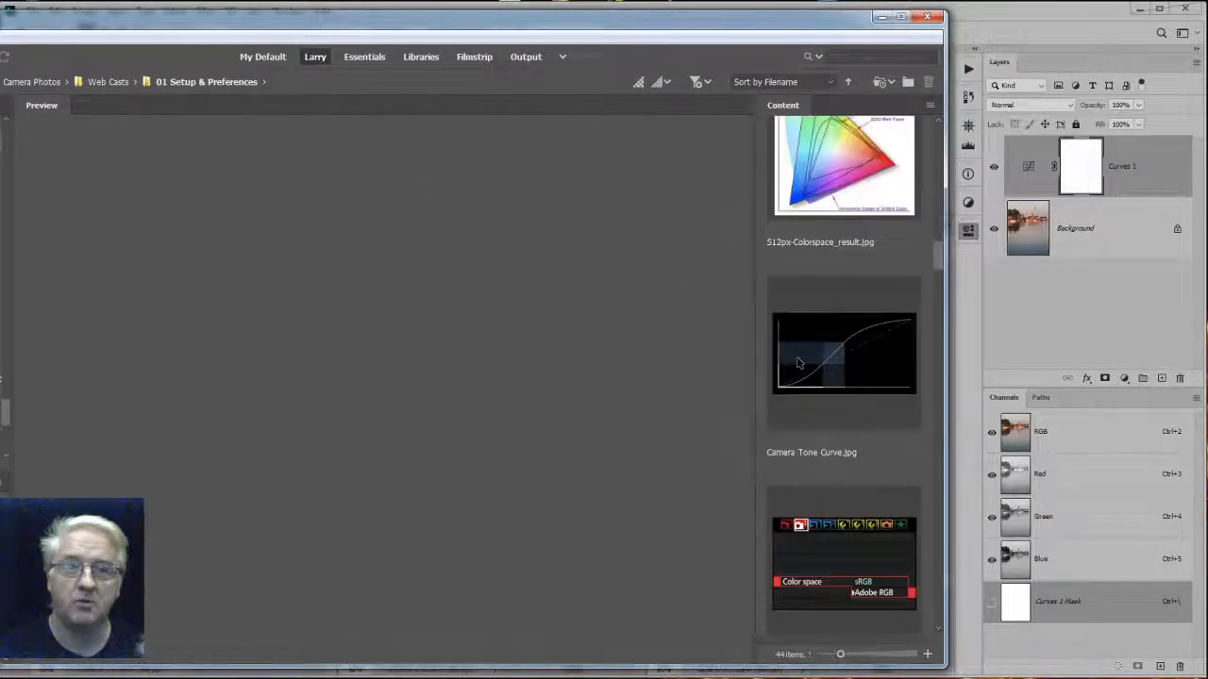
click(807, 349)
right_click(806, 349)
key(Escape)
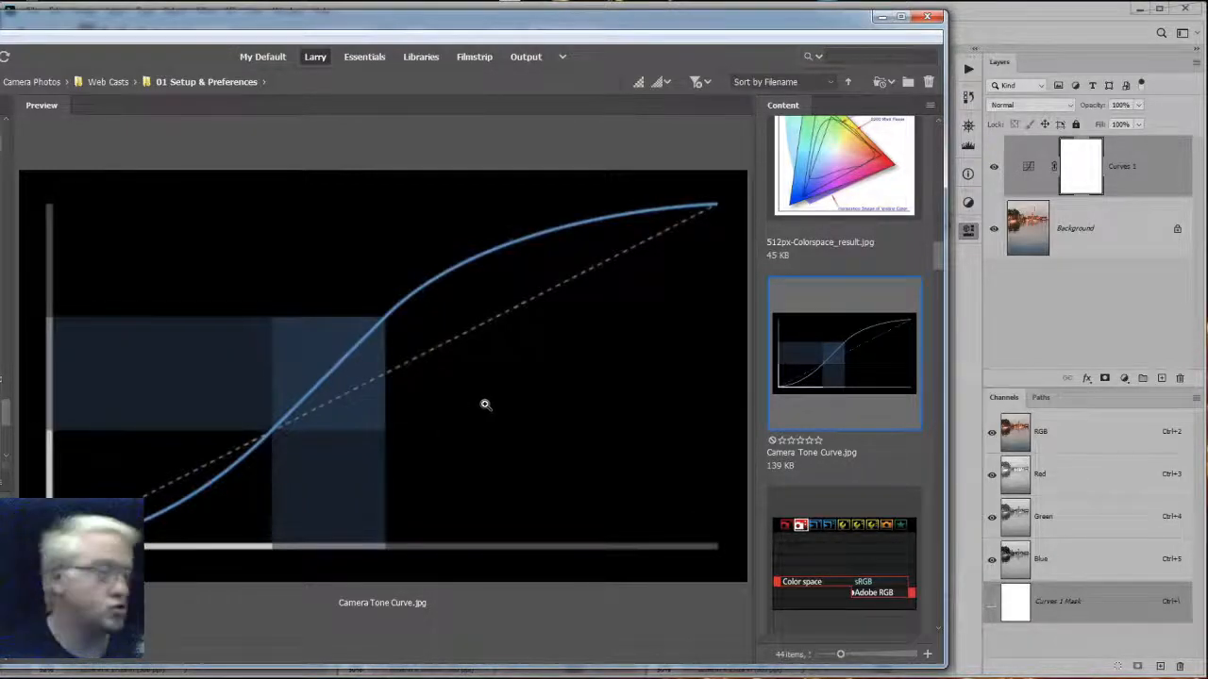
key(space)
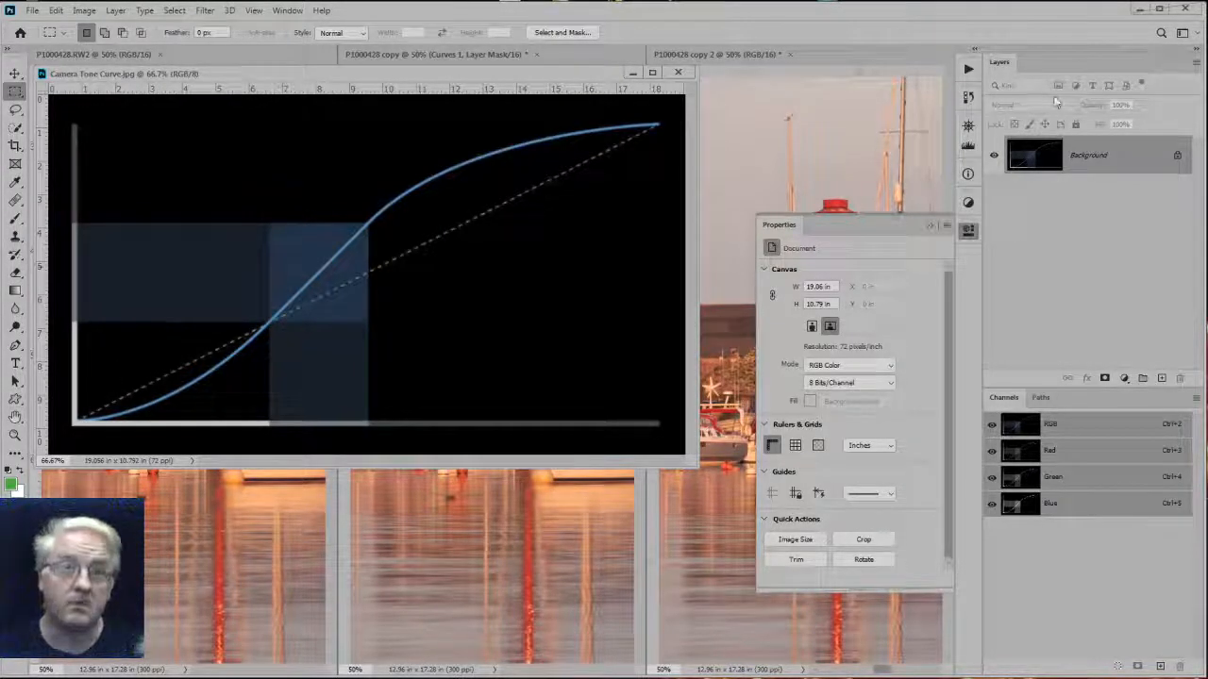
On a new layer, brush a green H near the tone curve's lower end and an S near its upper end.
click(1163, 379)
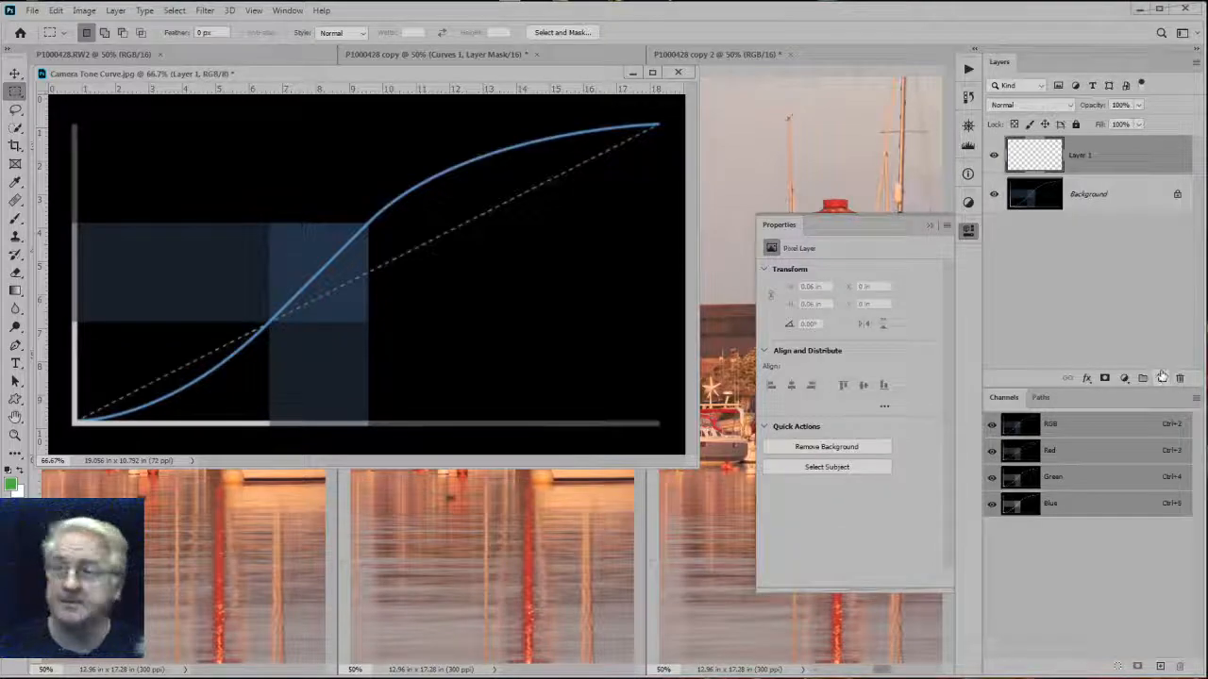
drag(124, 365, 127, 414)
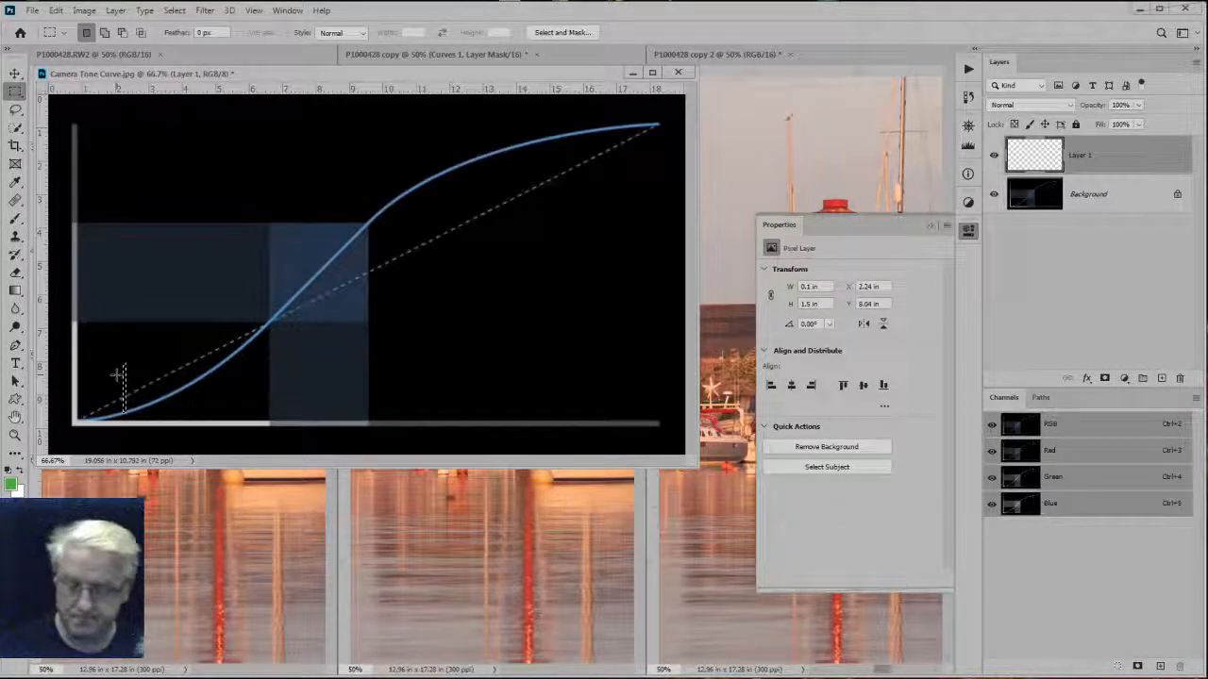
key(b)
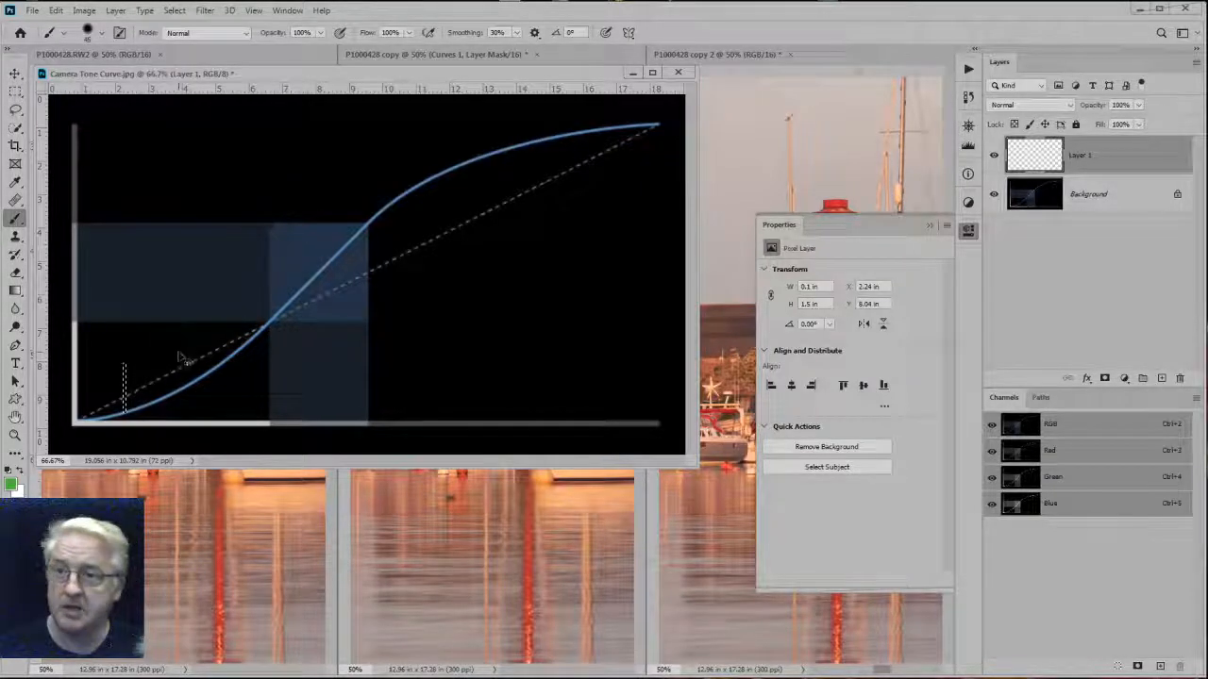
key(ctrl+d)
mouse_move(103, 354)
mouse_down()
mouse_move(103, 383)
mouse_move(115, 374)
mouse_up()
mouse_move(138, 354)
mouse_down()
mouse_move(140, 389)
mouse_move(100, 389)
mouse_up()
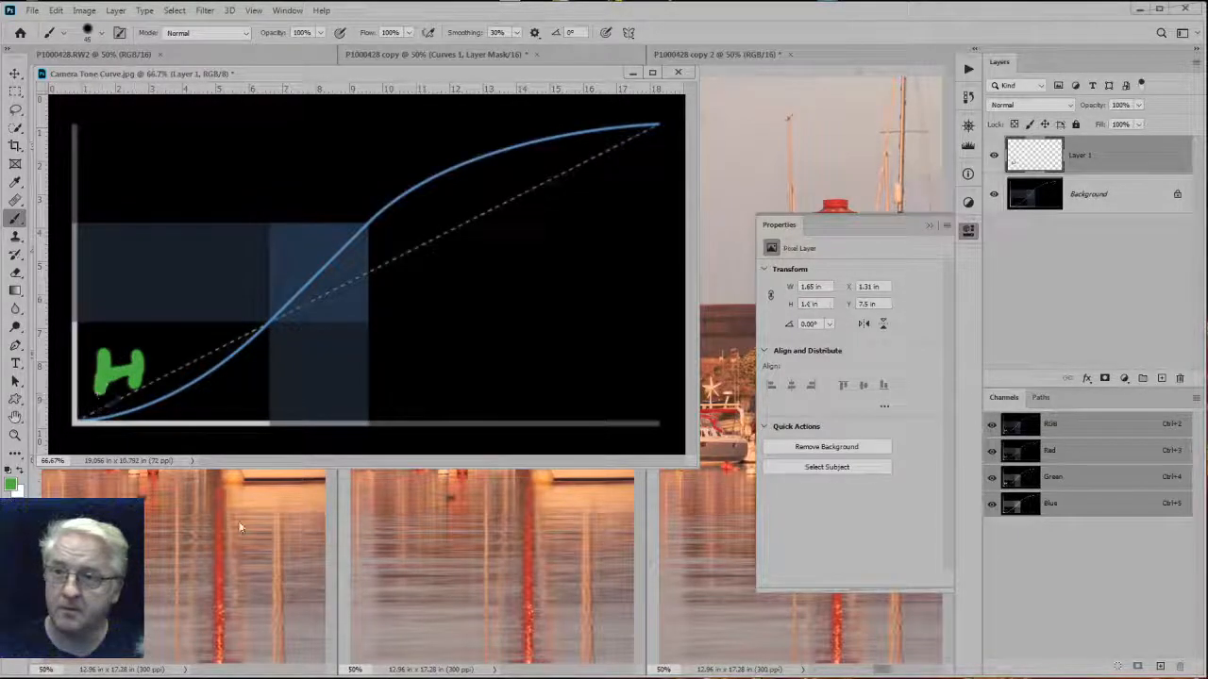
mouse_move(654, 151)
mouse_down()
mouse_move(598, 170)
mouse_move(615, 195)
mouse_up()
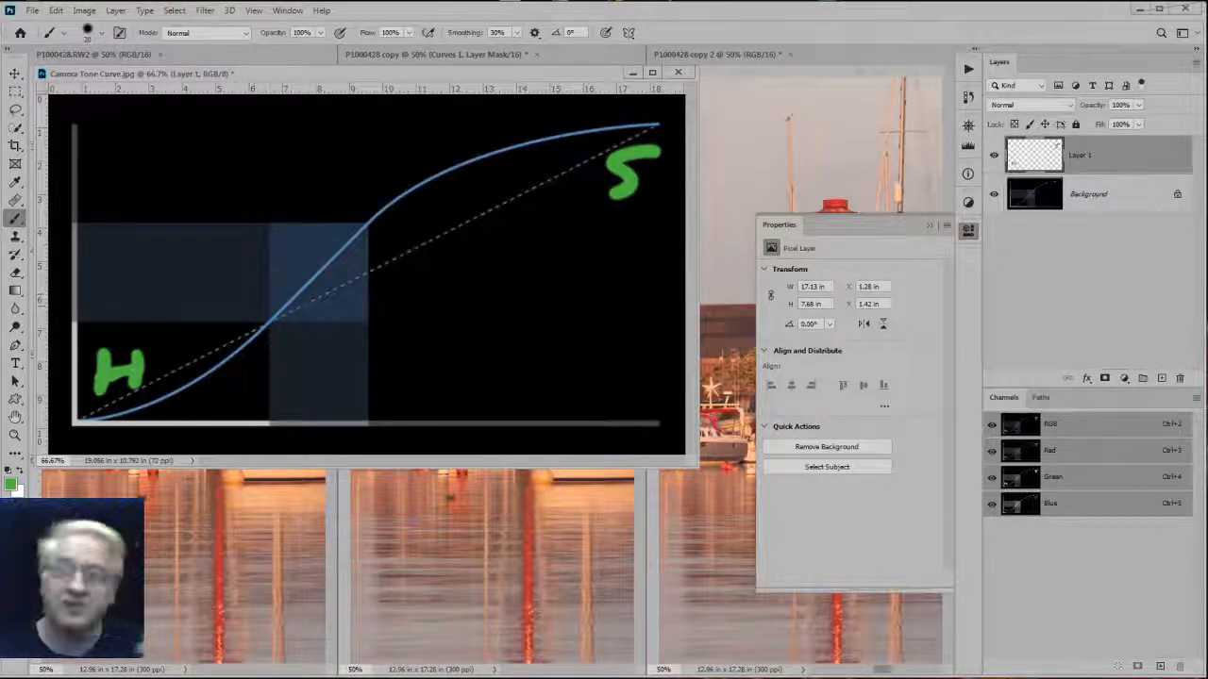
Brush green strokes along the curve's steep middle, toe and shoulder, and circle the steep middle section.
drag(266, 317, 363, 220)
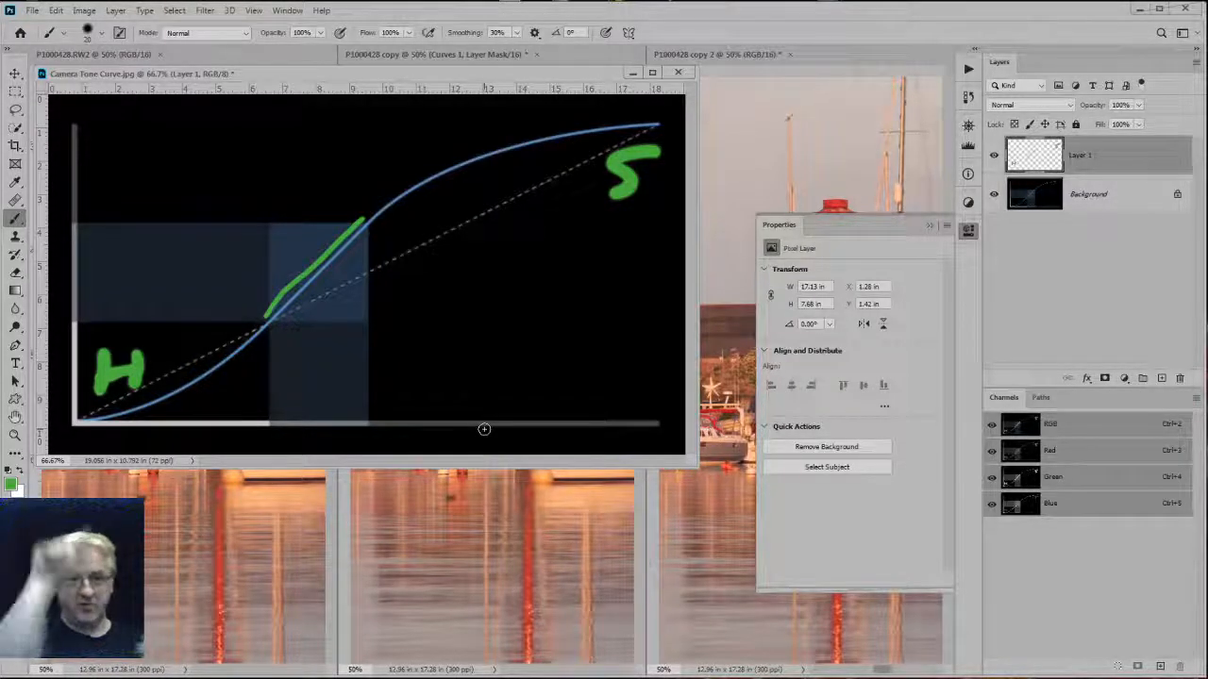
mouse_move(280, 226)
mouse_down()
mouse_move(469, 308)
mouse_move(273, 229)
mouse_up()
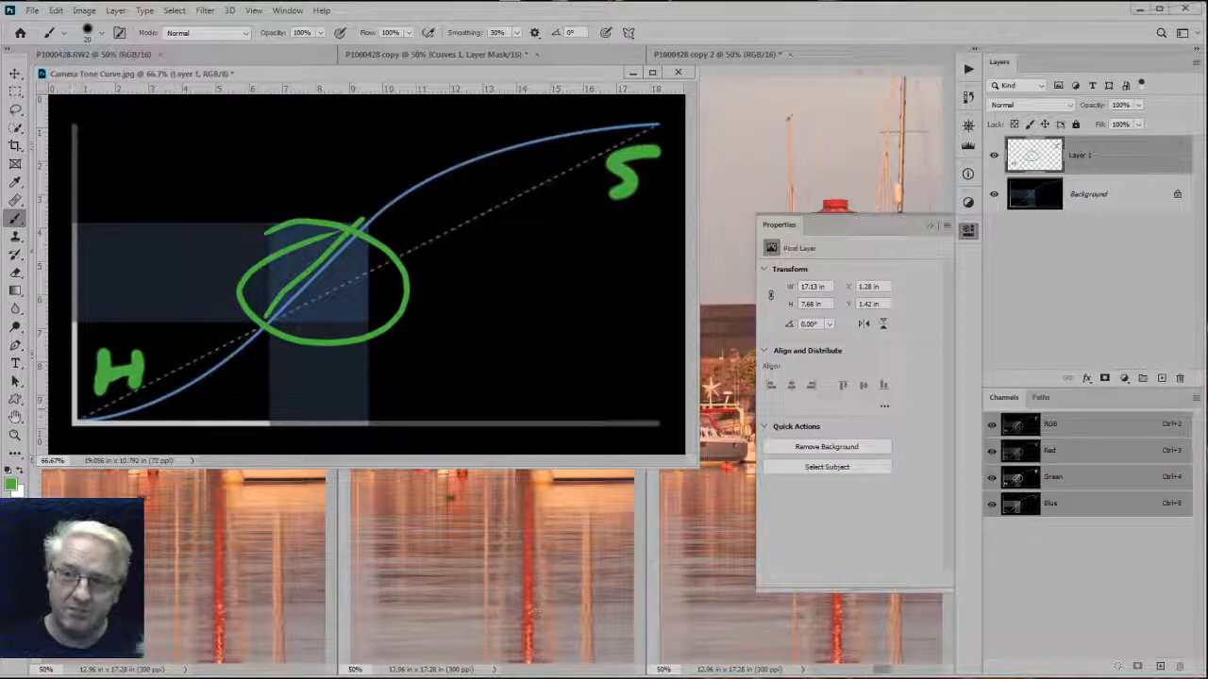
drag(203, 398, 142, 410)
mouse_move(385, 175)
mouse_down()
mouse_move(490, 132)
mouse_move(674, 110)
mouse_up()
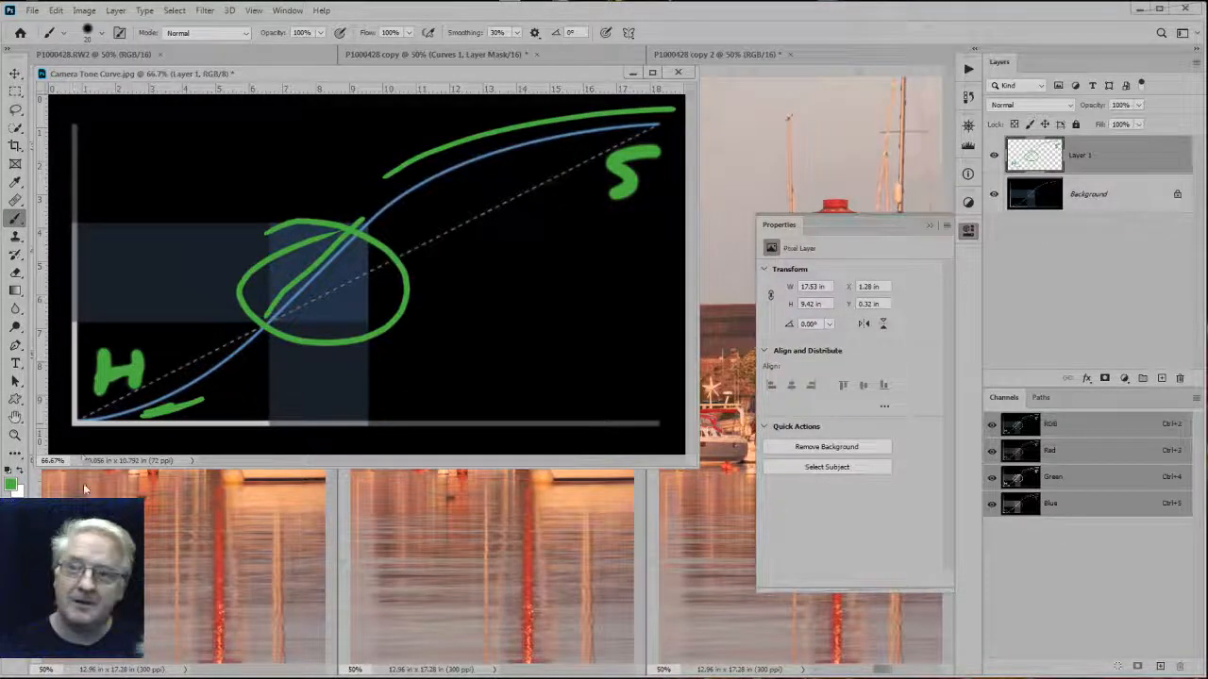
Hide the green annotation layer and add a new empty layer above it.
click(992, 155)
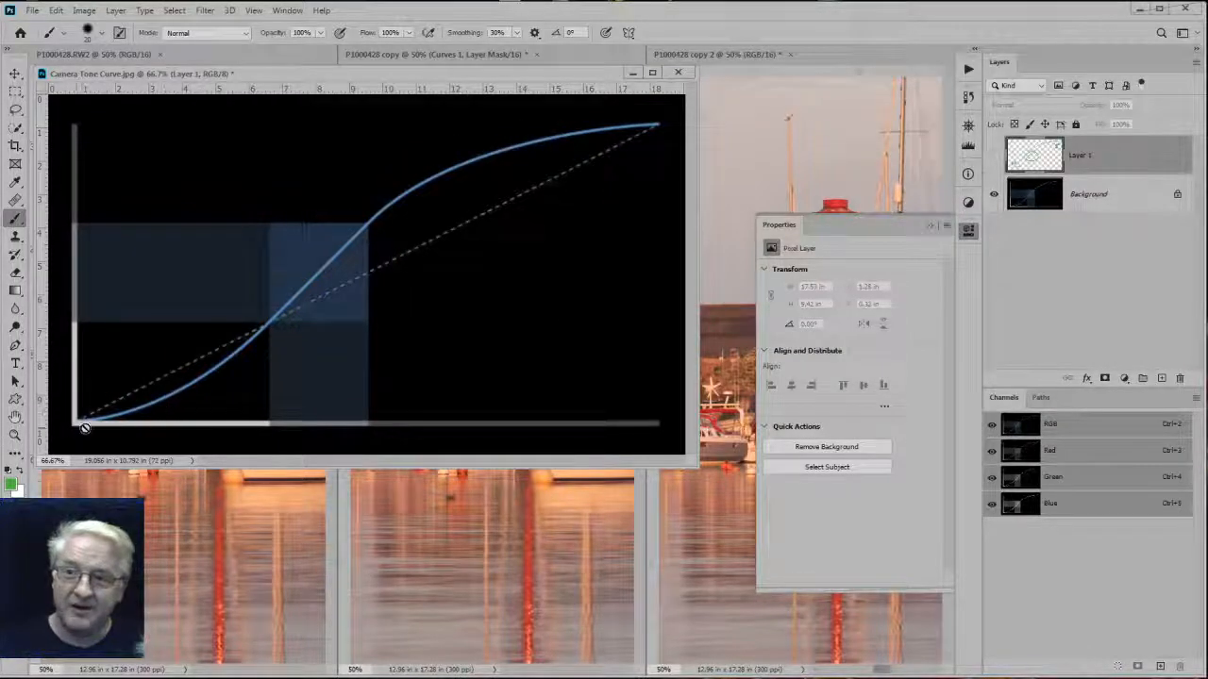
click(270, 331)
click(591, 261)
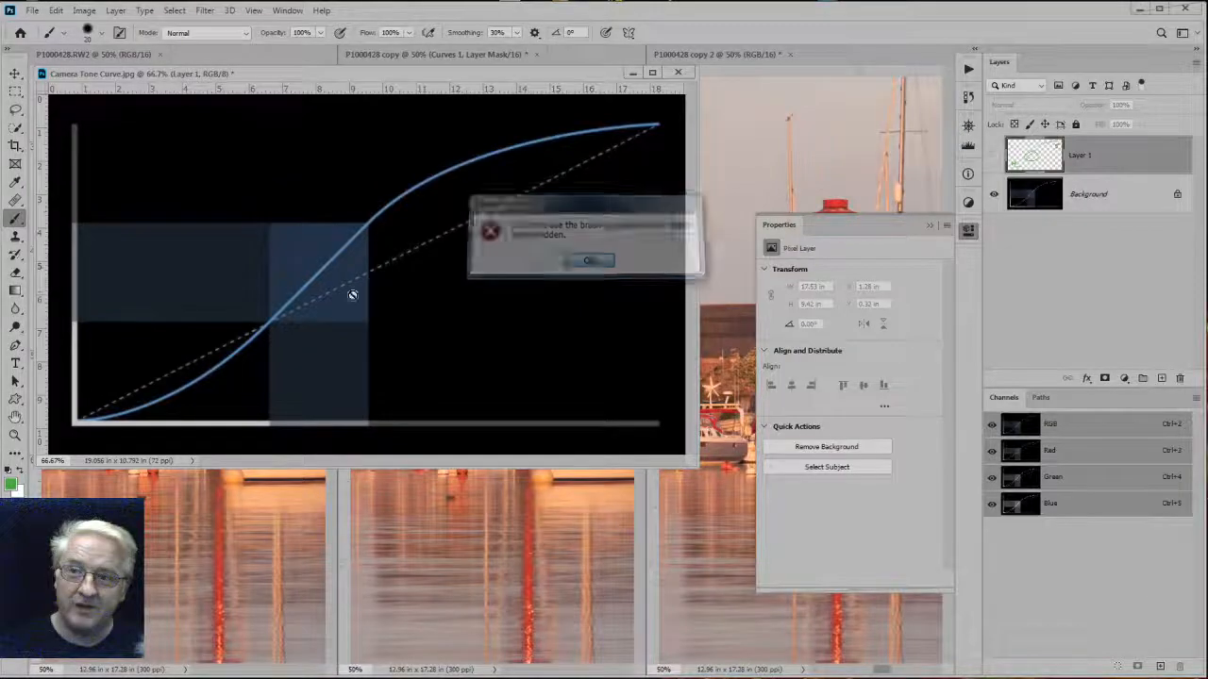
click(1160, 379)
Brush a straight green line along the dashed diagonal between the curve's two ends, and undo the line.
click(82, 415)
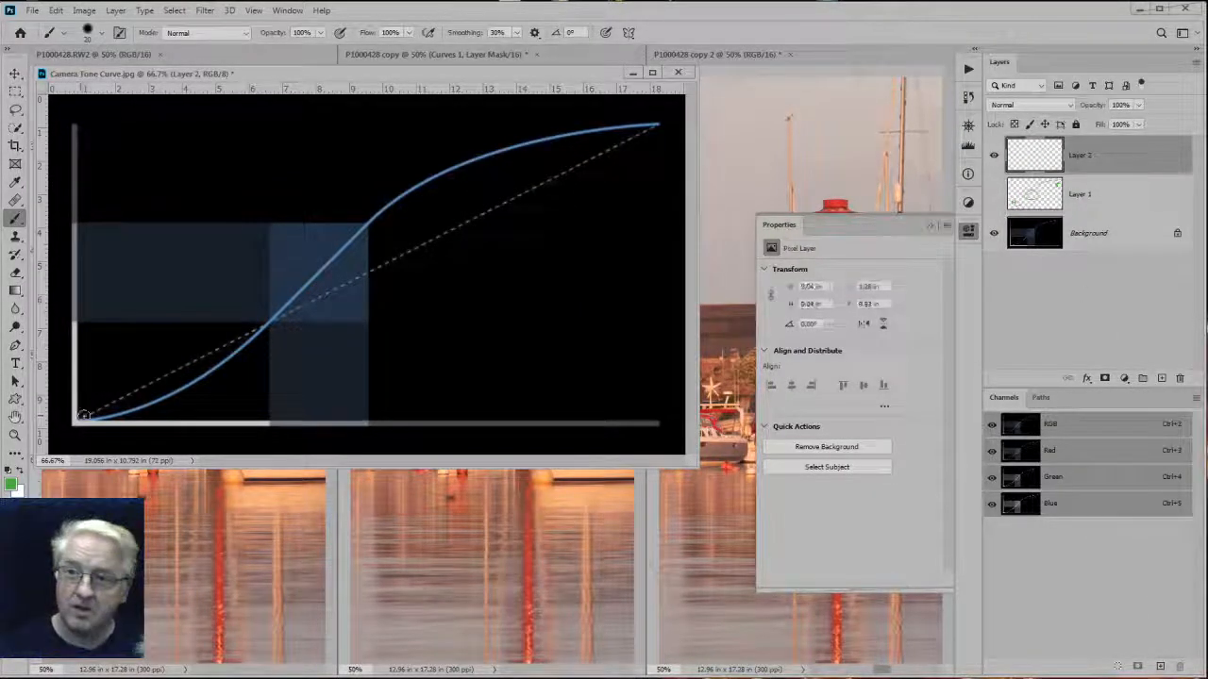
key(Return)
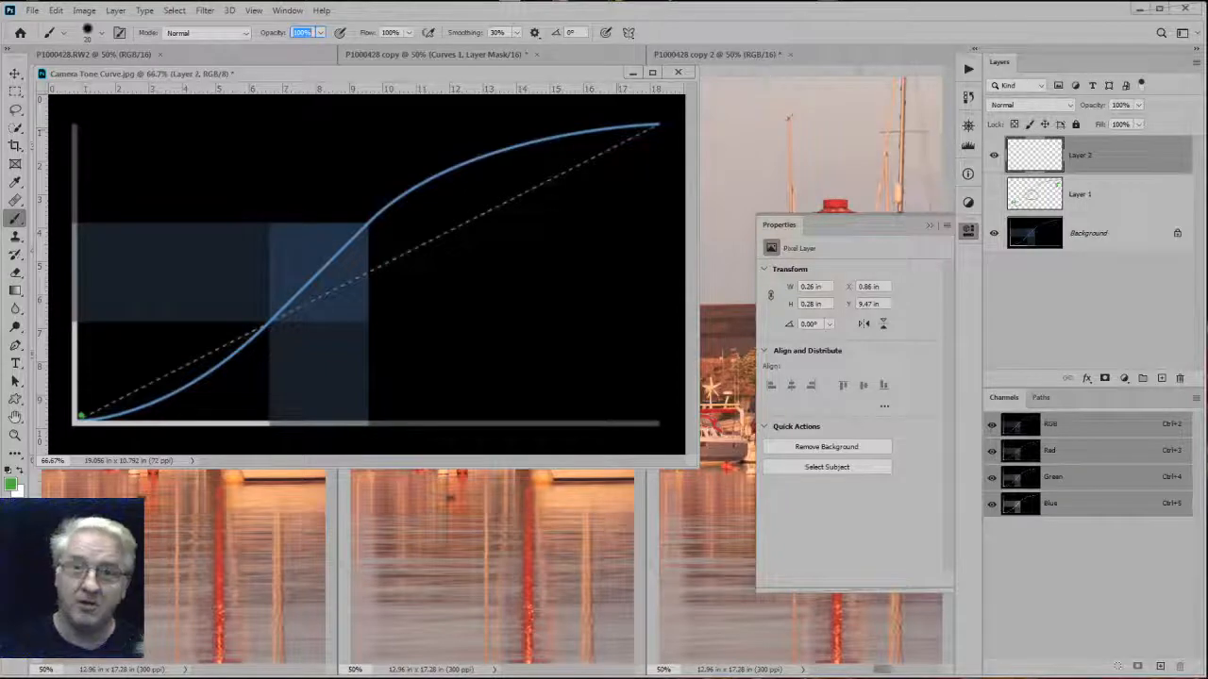
shift+click(658, 125)
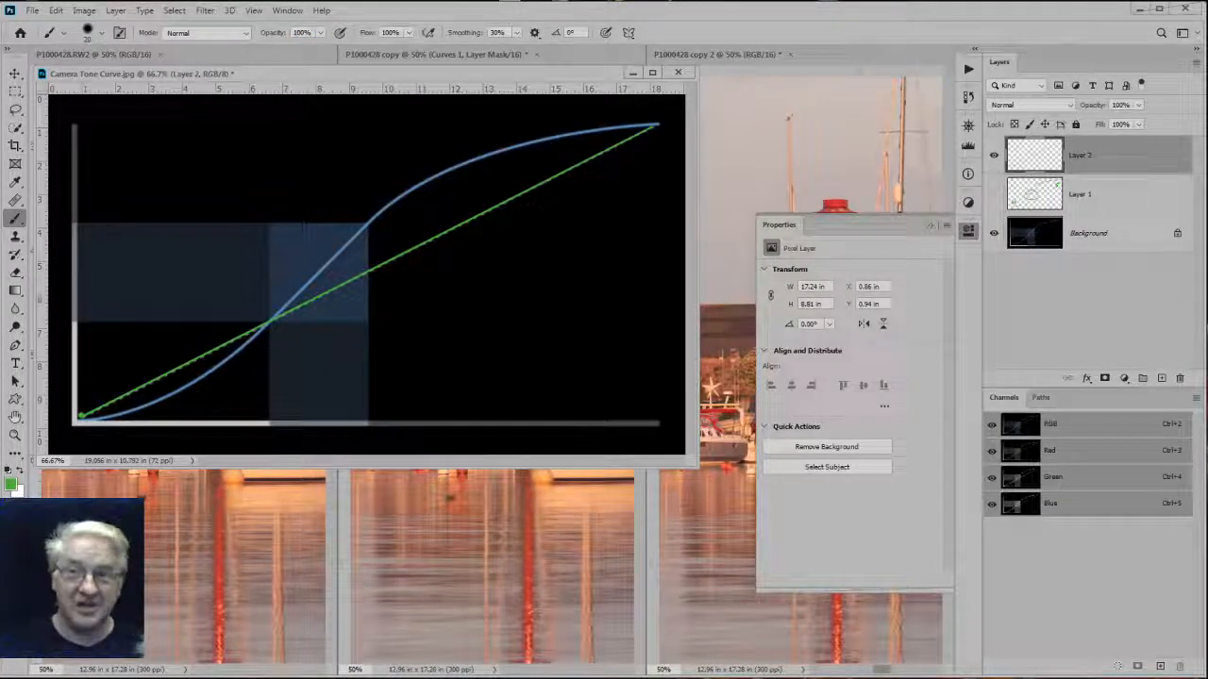
key(ctrl+z)
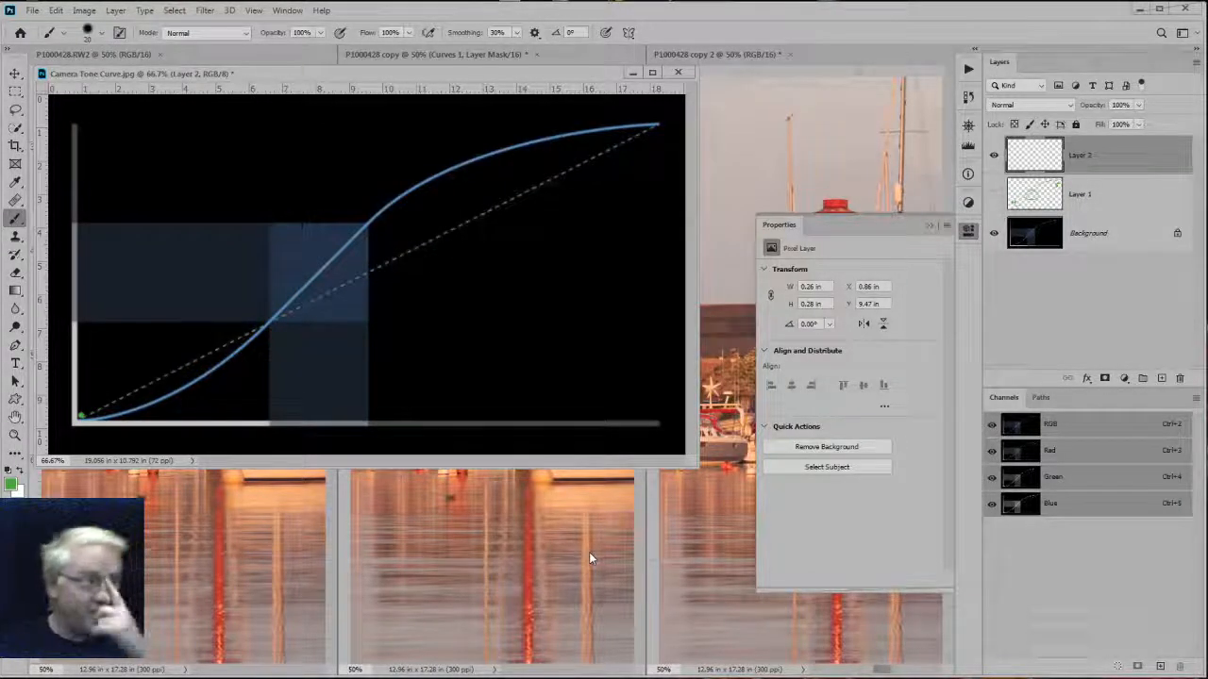
Brush a steep straight green line through the curve's middle section, up to the graph's upper edge, and undo it.
shift+click(158, 417)
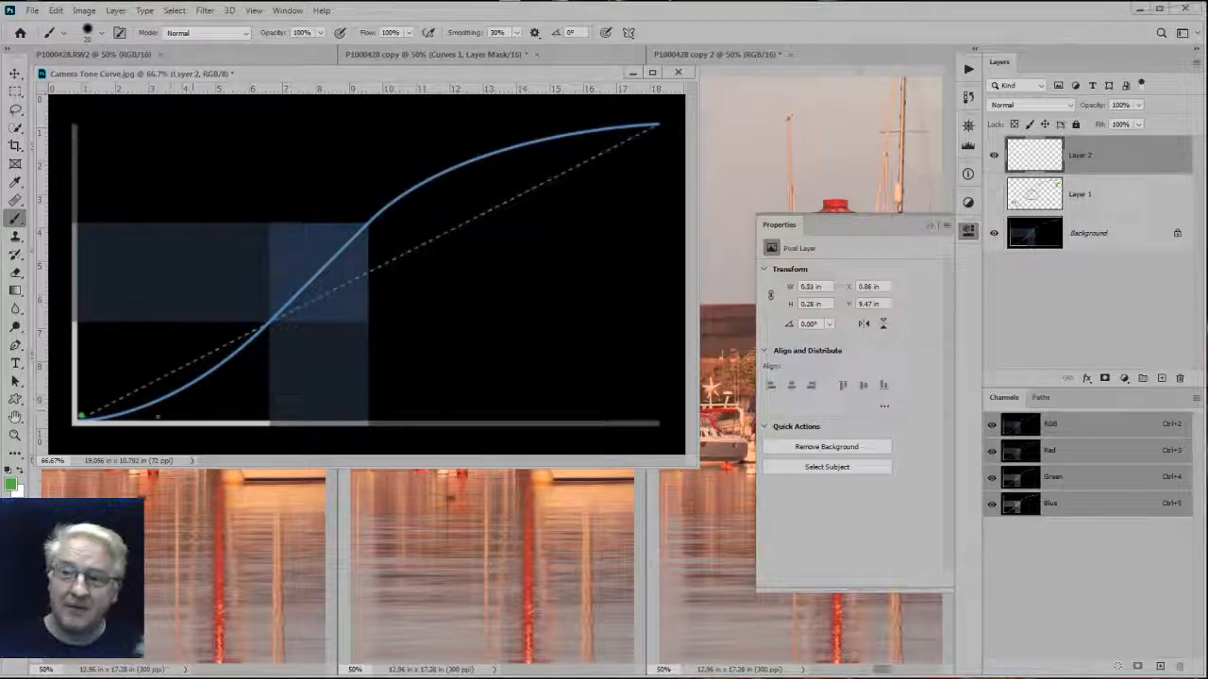
shift+click(450, 125)
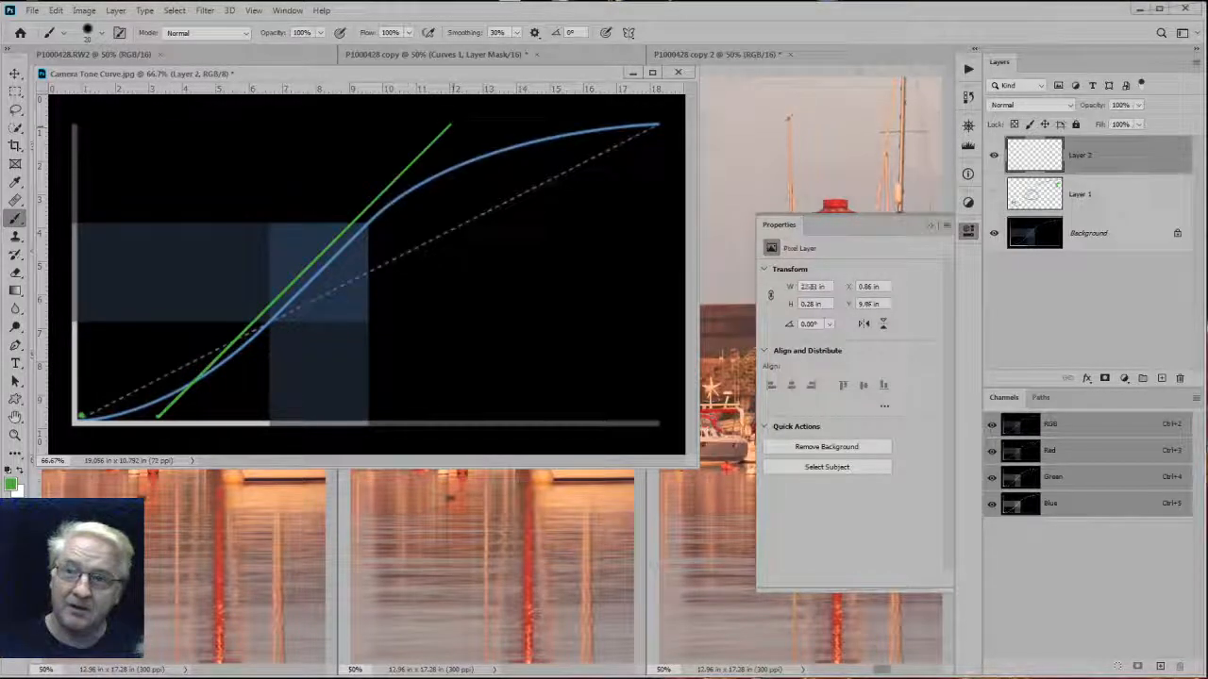
key(ctrl+z)
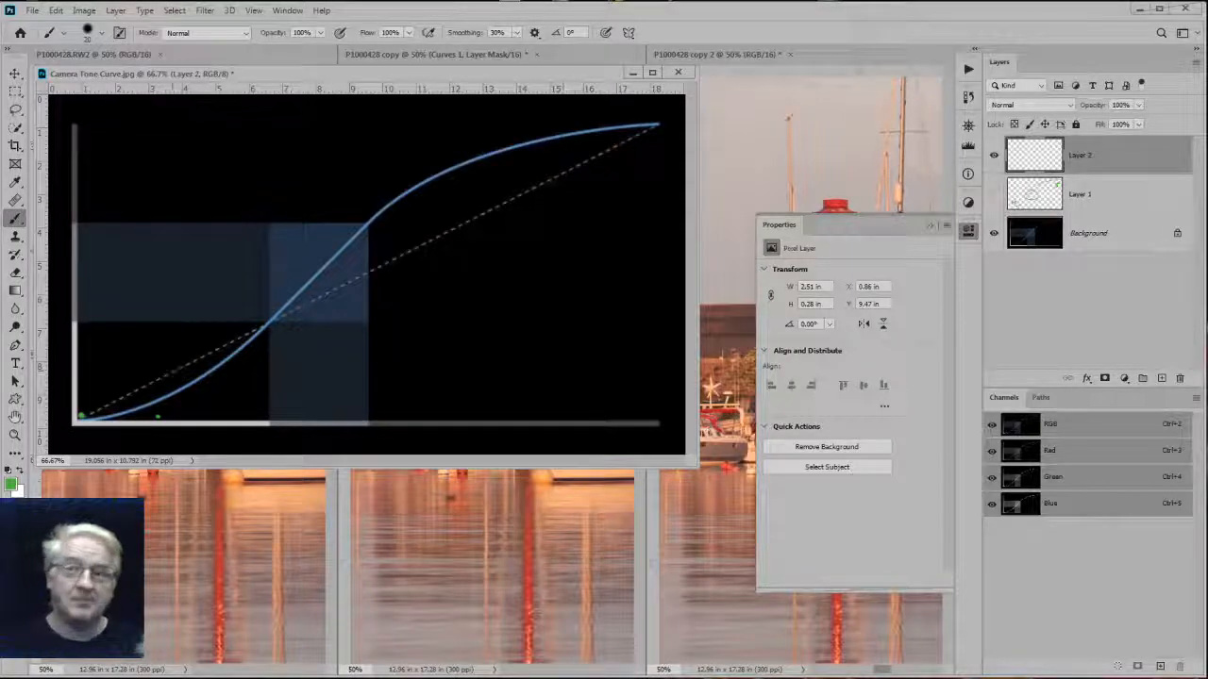
Brush green strokes along the curve's shoulder and toe, and close Camera Tone Curve.jpg without saving.
drag(381, 222, 660, 137)
drag(81, 415, 212, 385)
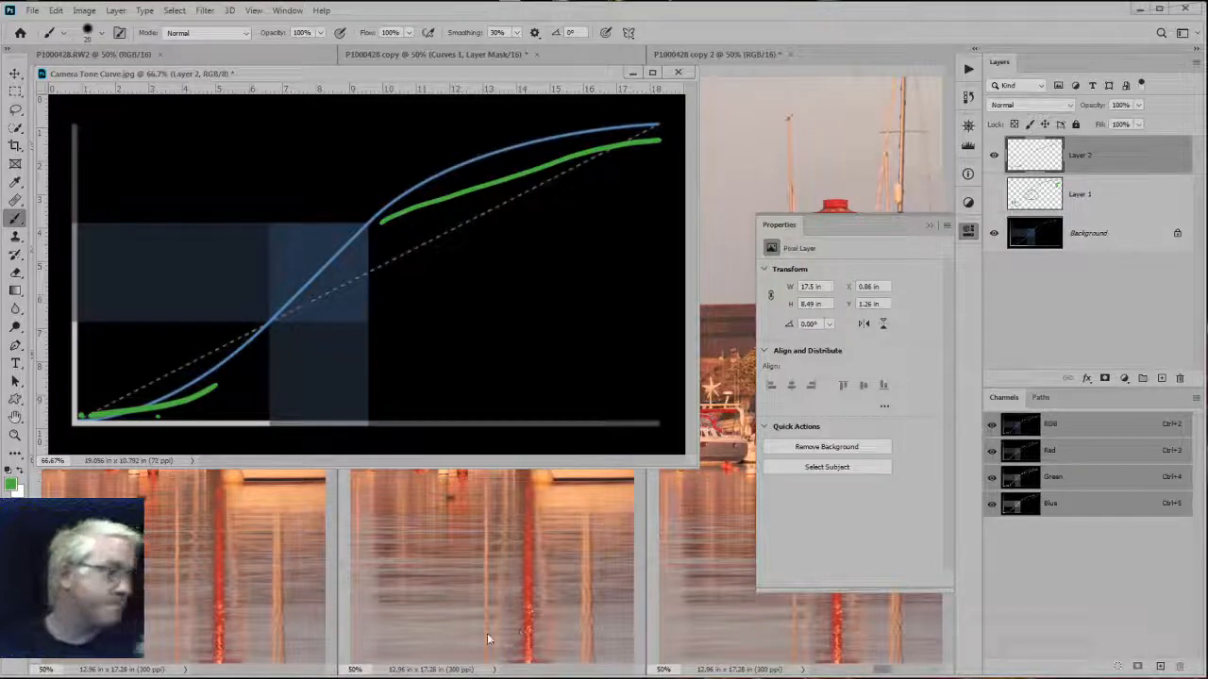
click(678, 72)
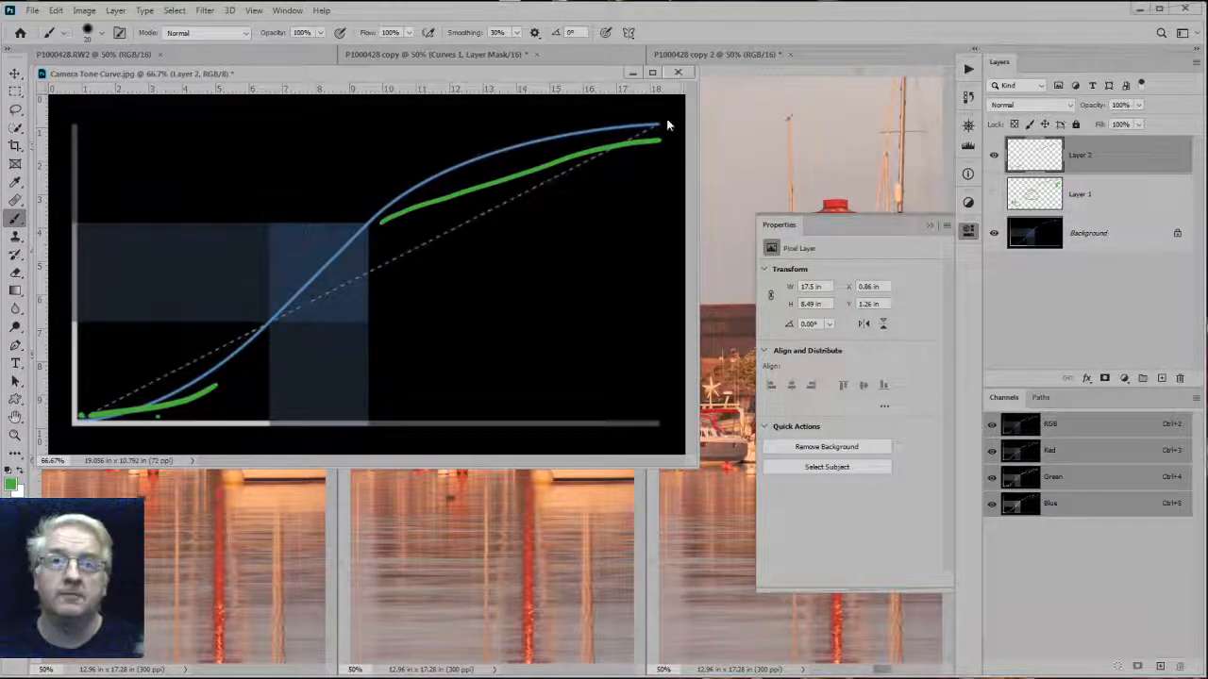
click(597, 262)
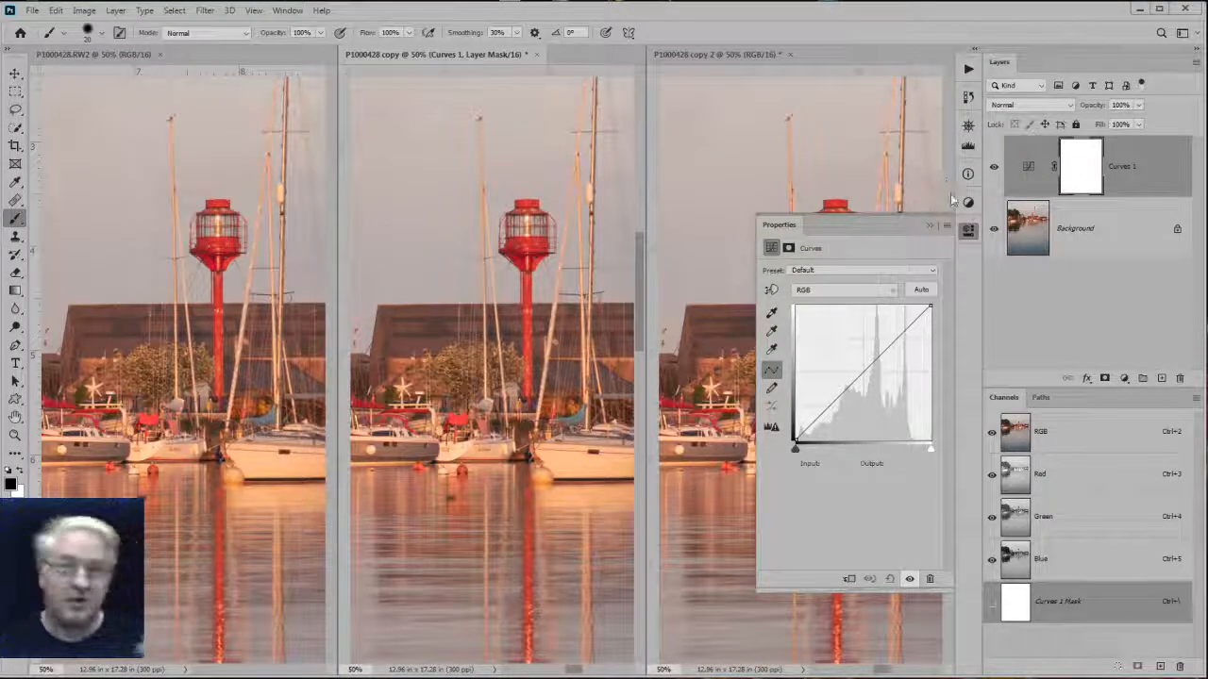
Try brighter, darker and clipped settings with one RGB curve point on P1000428 copy, and reset the curve.
mouse_move(856, 380)
mouse_down()
mouse_move(856, 364)
mouse_move(878, 385)
mouse_move(853, 361)
mouse_up()
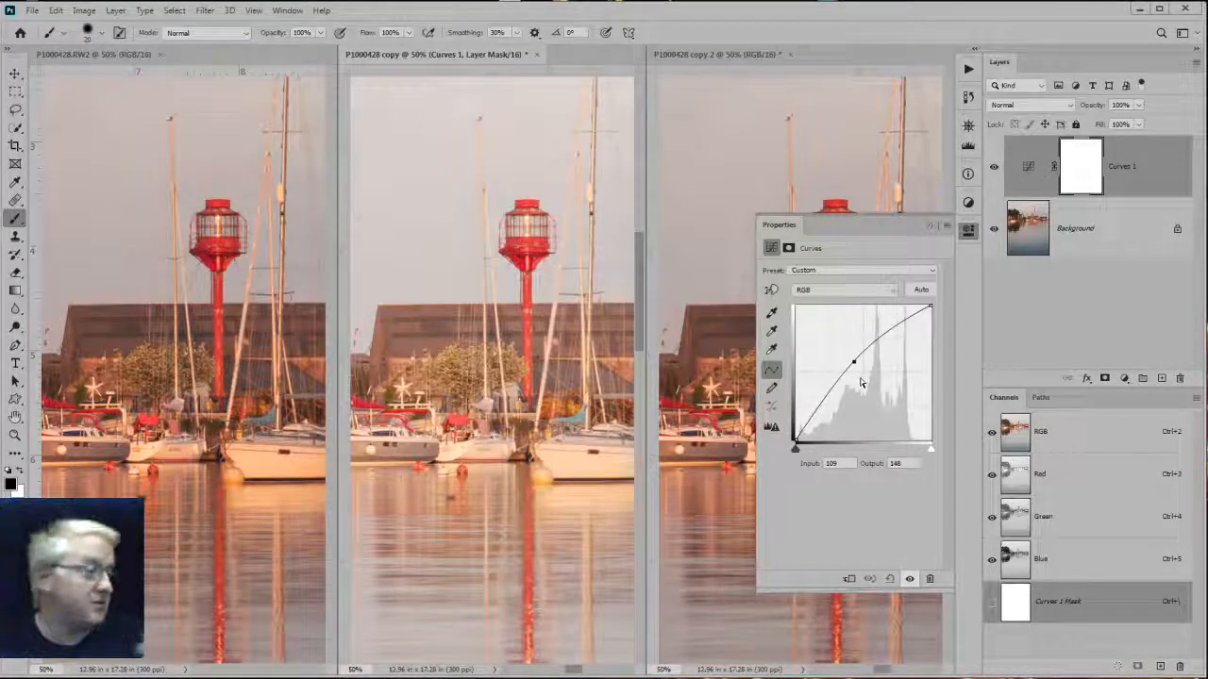
drag(853, 363, 867, 389)
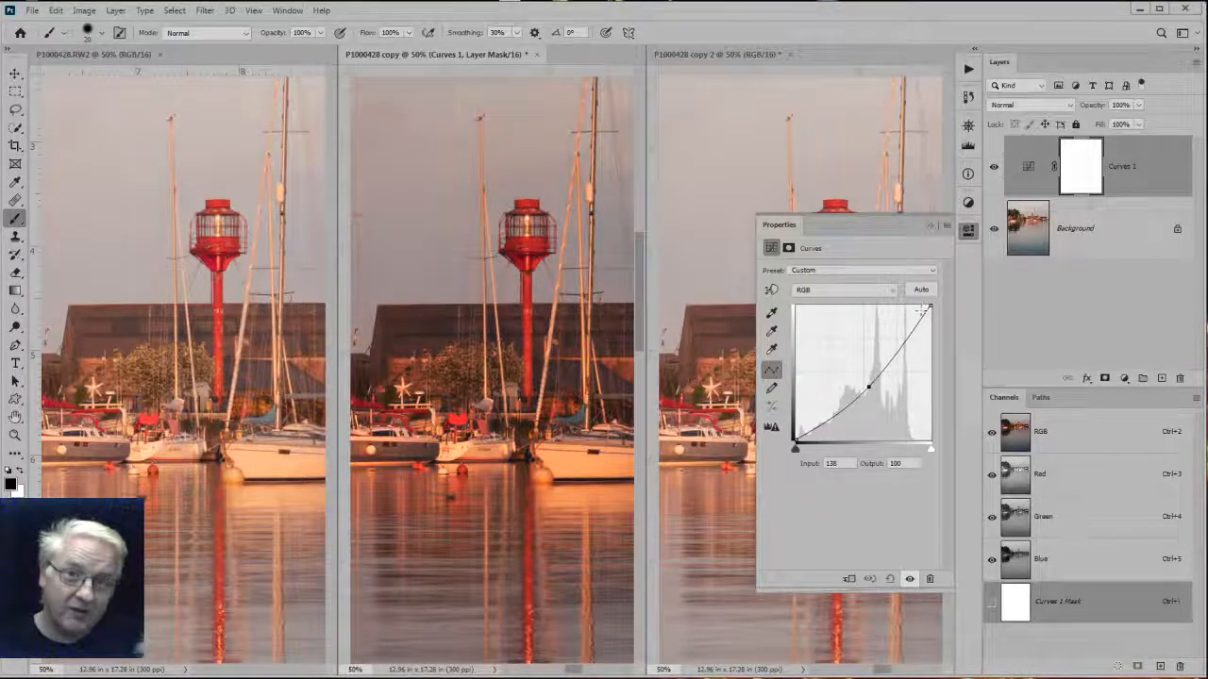
drag(867, 387, 834, 439)
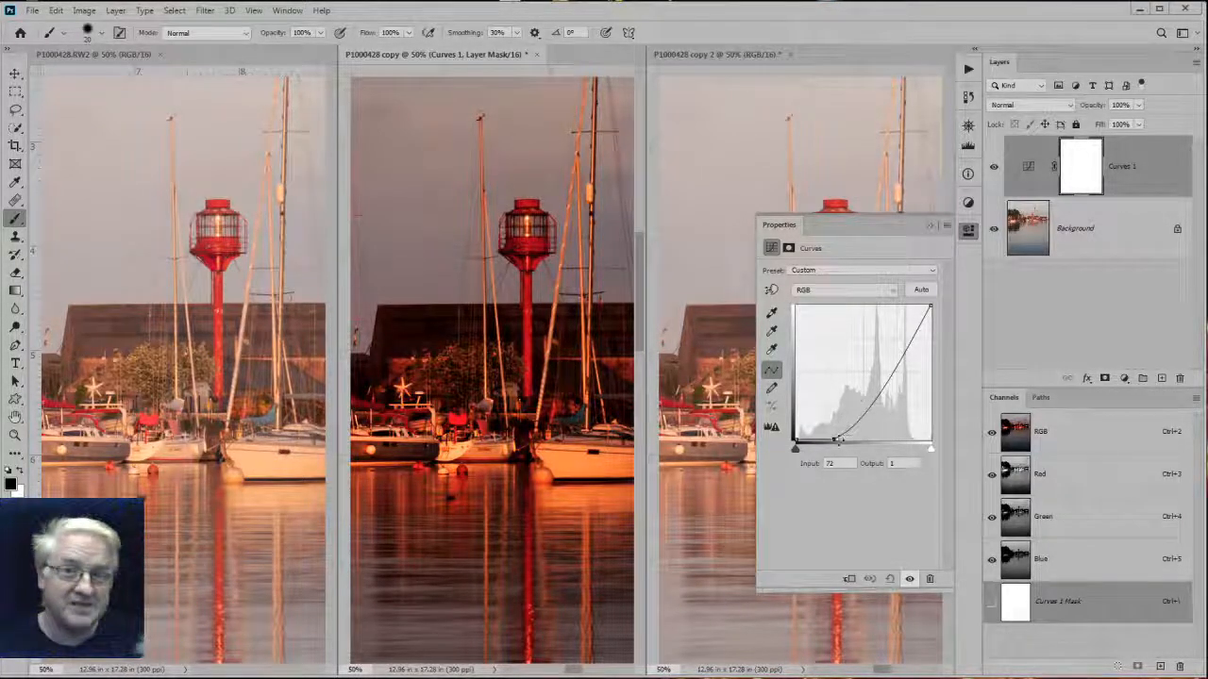
drag(834, 438, 903, 305)
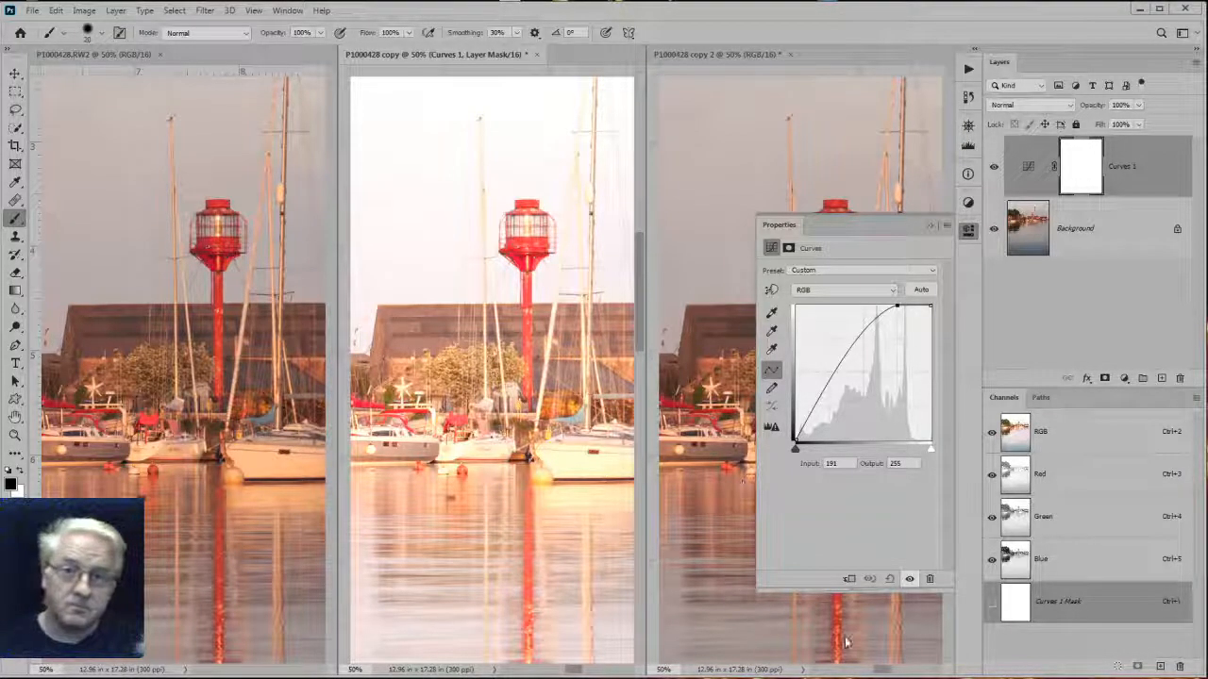
click(888, 578)
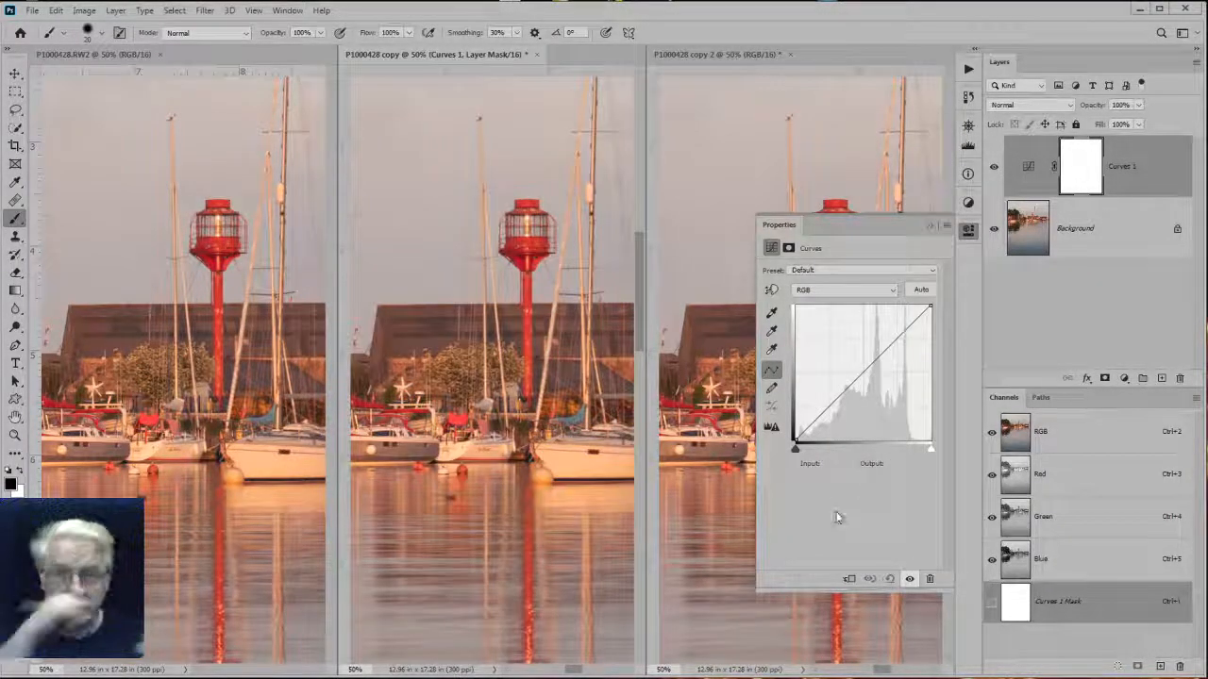
Try a darker curve point at input 153, output 112, hide the Curves adjustment for comparison, and reset the curve.
mouse_move(862, 374)
mouse_down()
mouse_move(849, 361)
mouse_move(876, 381)
mouse_up()
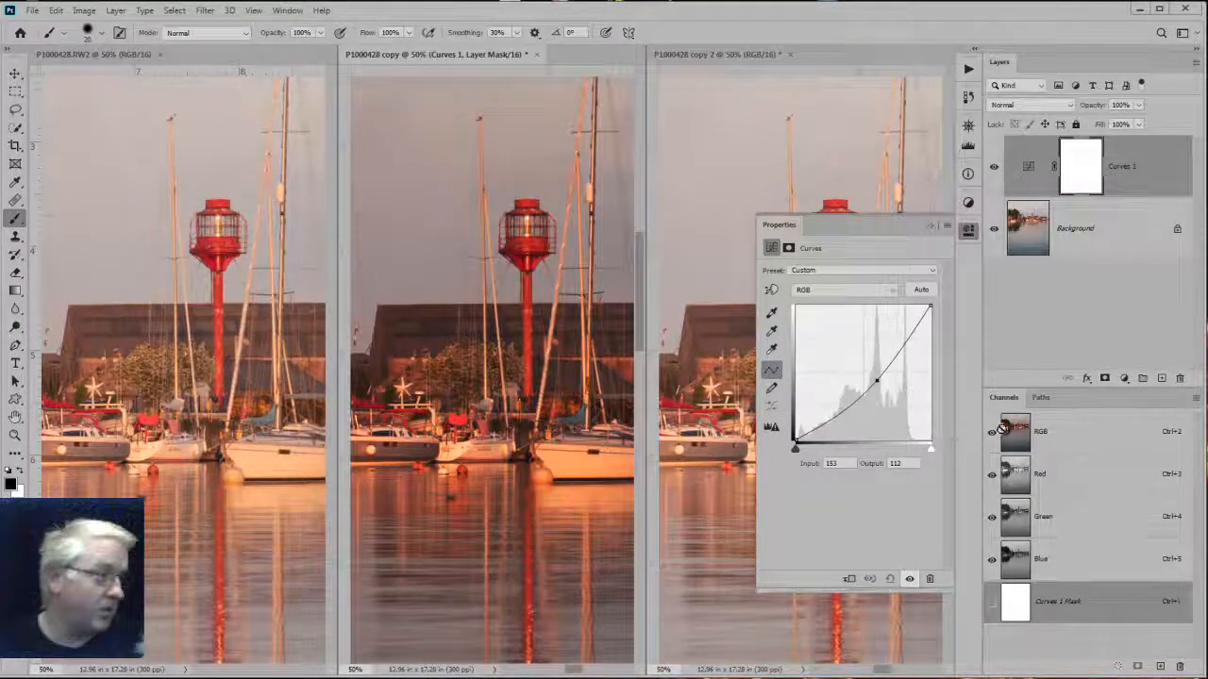
click(908, 580)
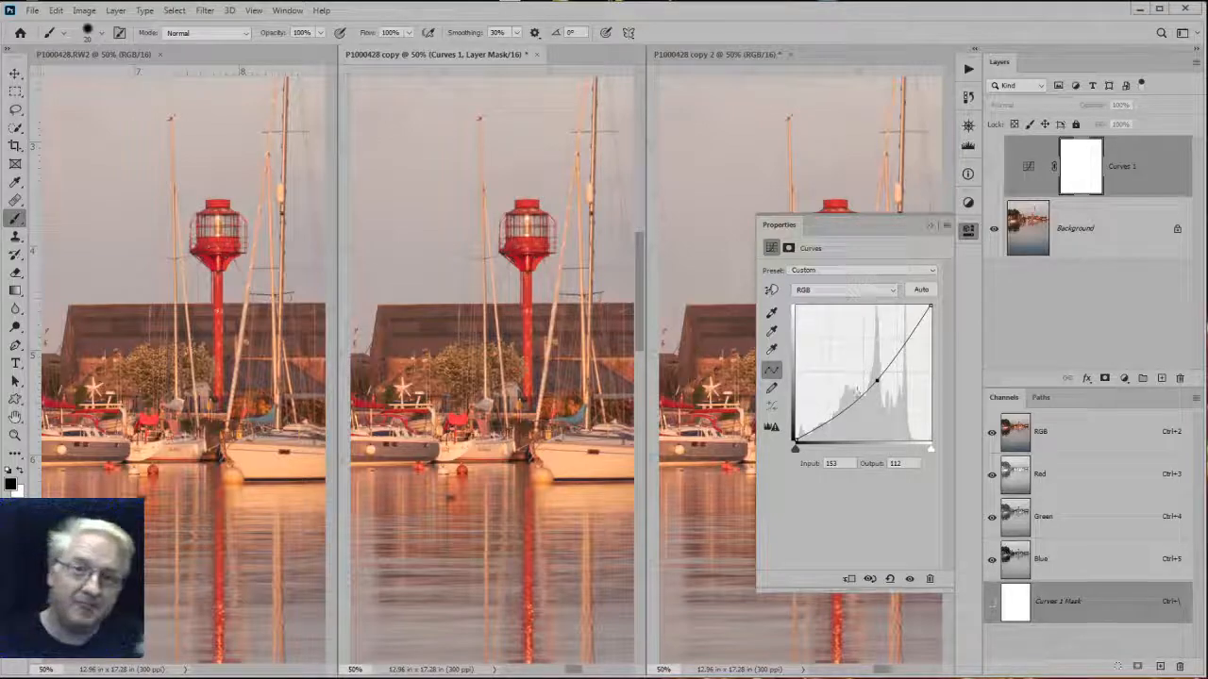
click(889, 579)
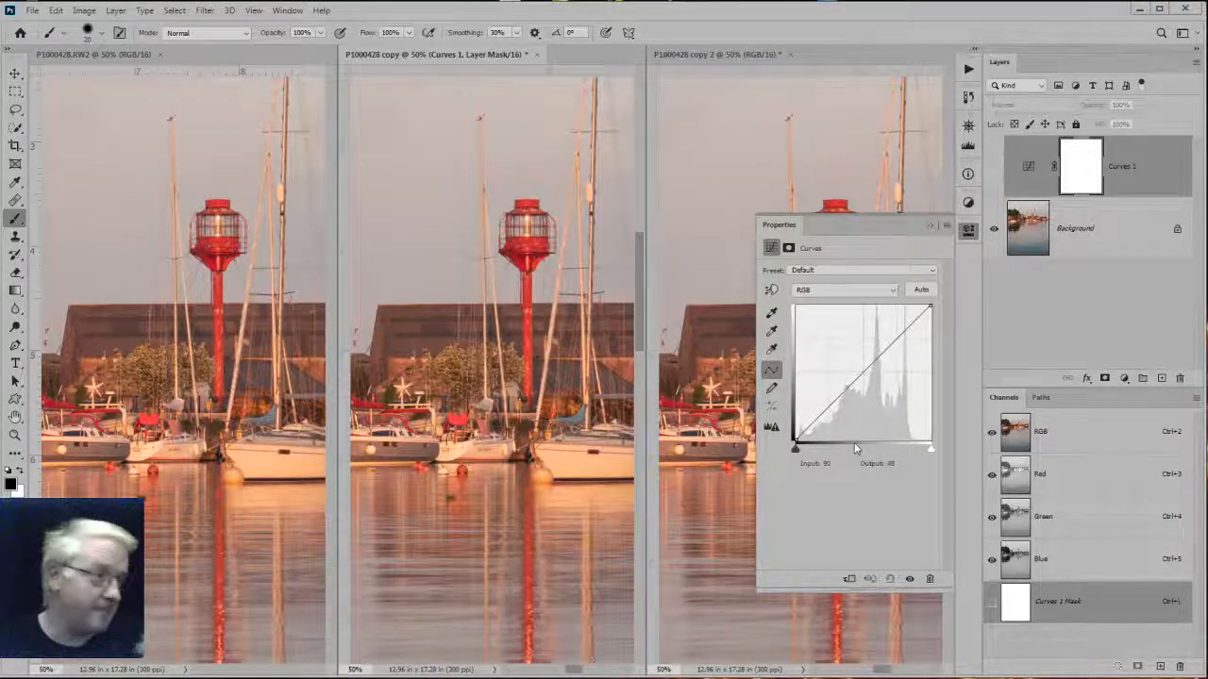
Add a midtone point to the RGB curve and set both its input and output to 128.
click(860, 372)
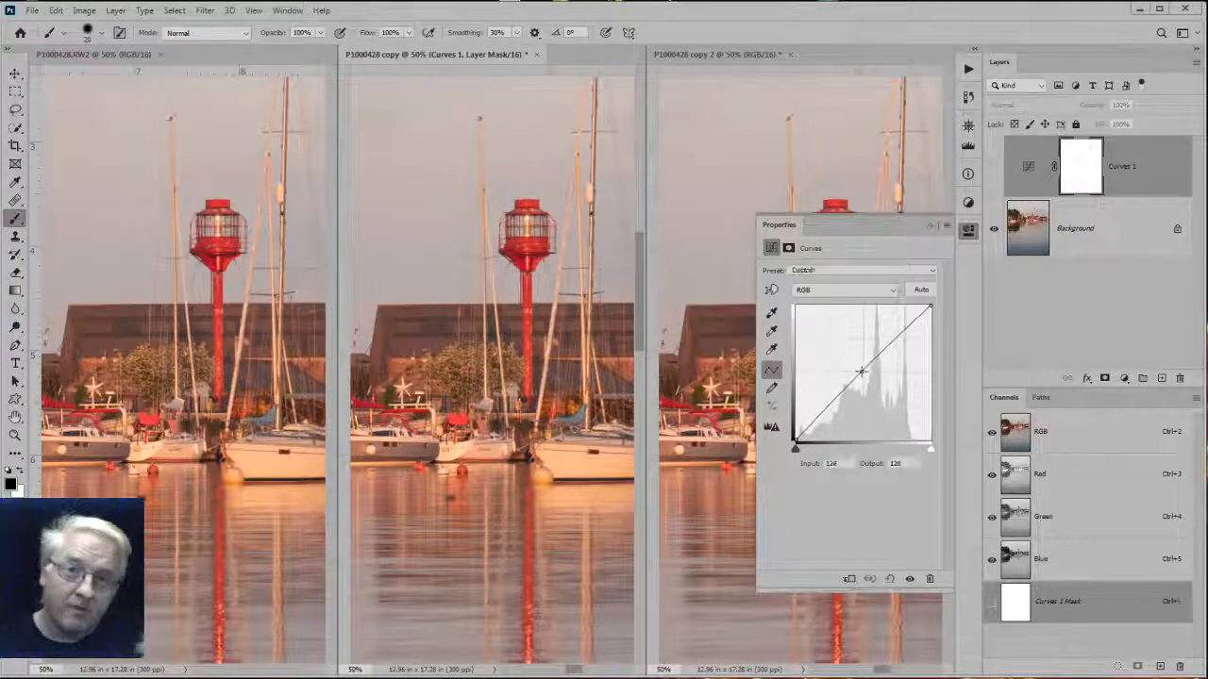
double_click(832, 464)
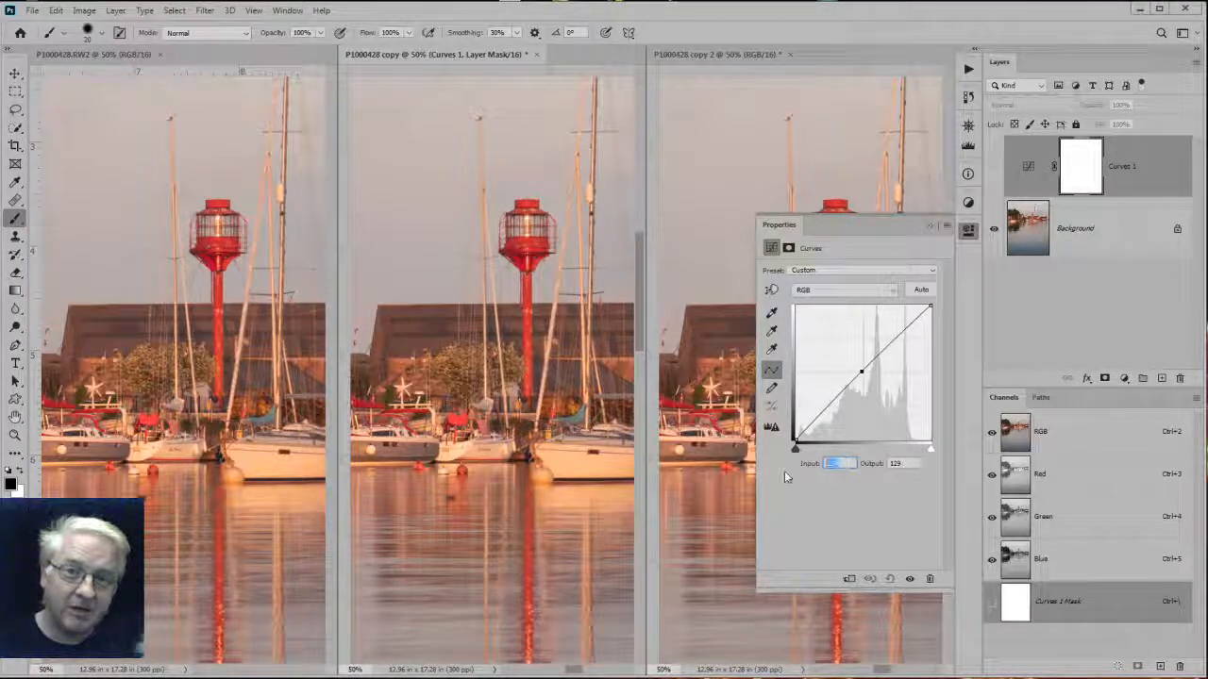
text(128)
key(Tab)
text(158)
key(Tab)
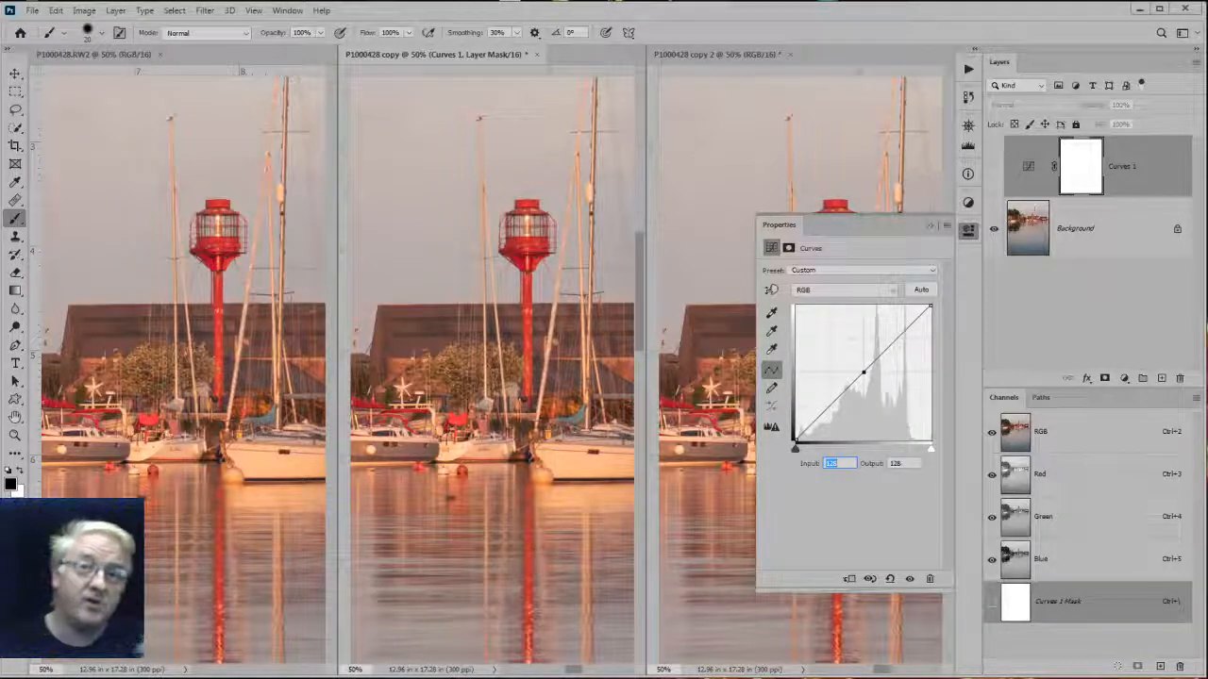
Change the Curves display options to show the amount as Pigment/Ink %.
click(945, 227)
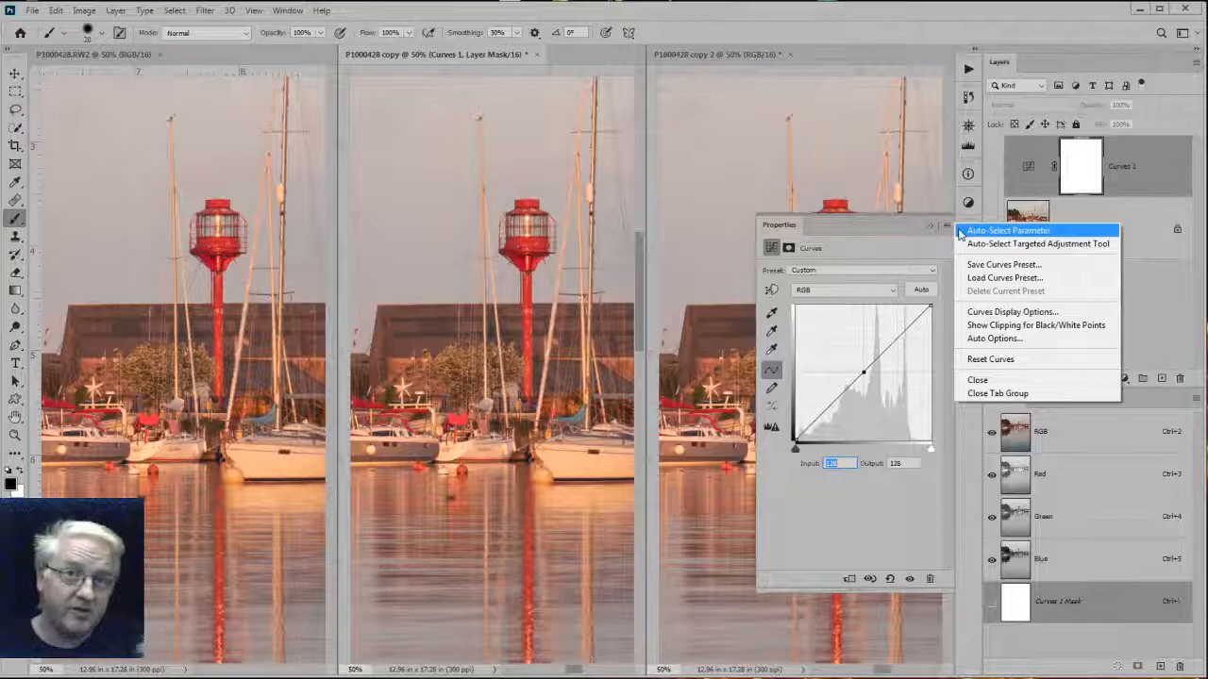
click(992, 313)
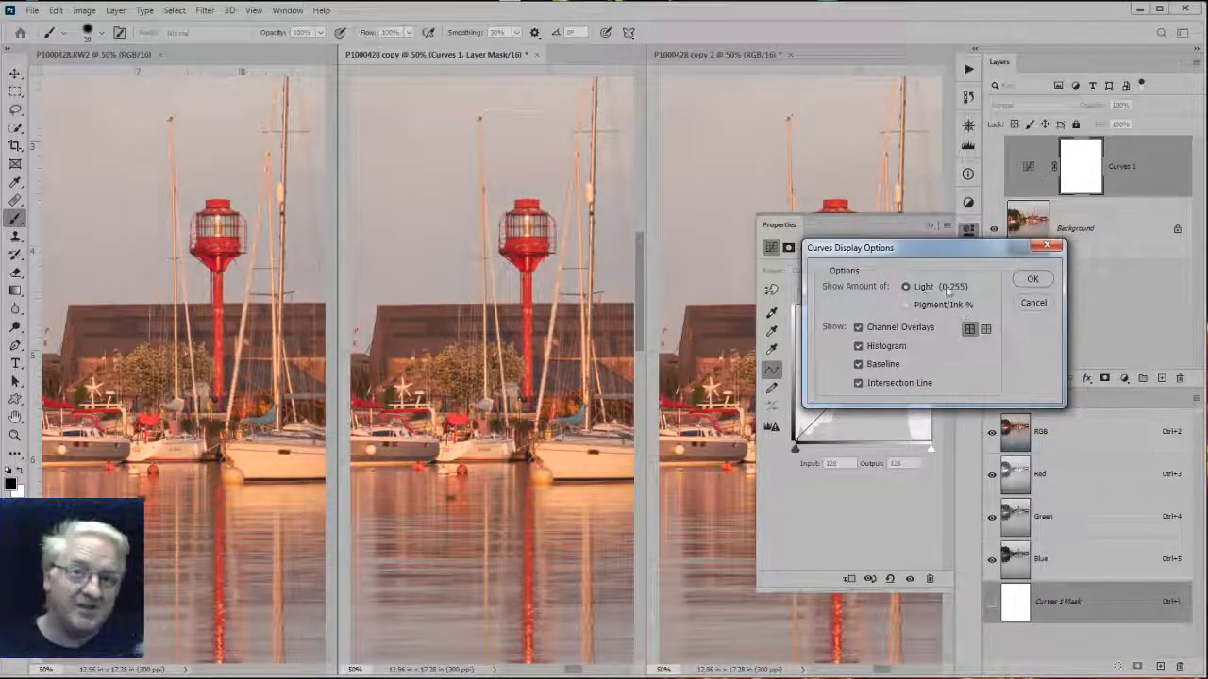
click(918, 310)
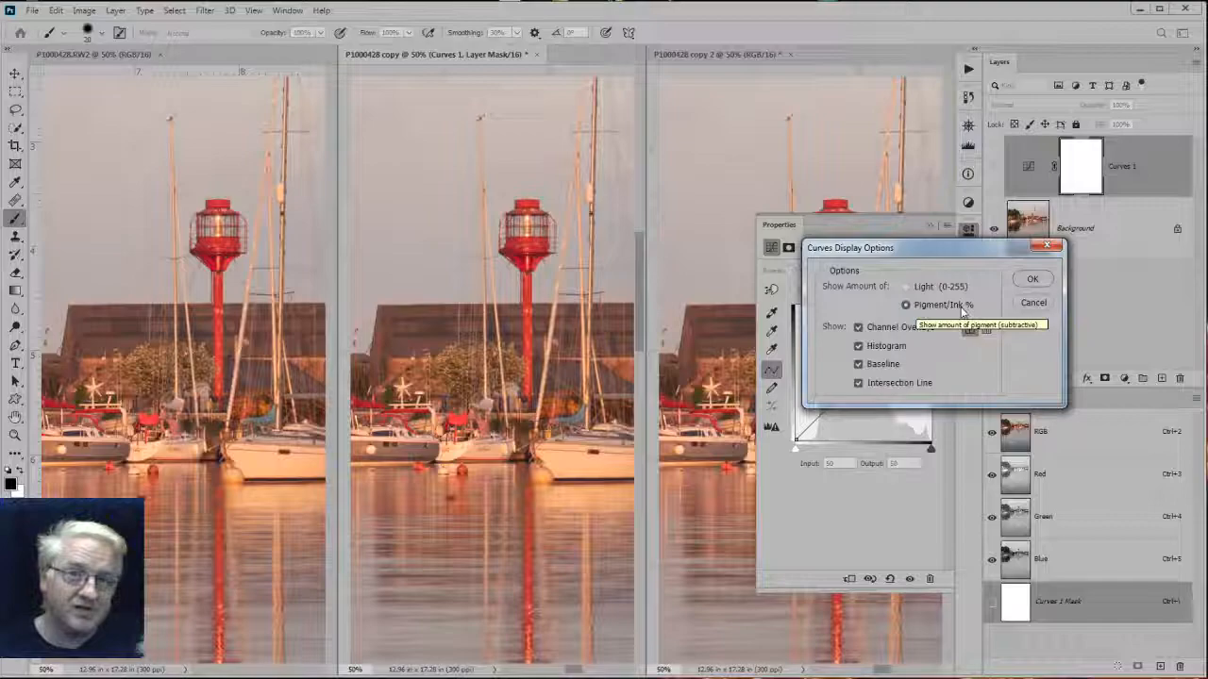
click(1030, 279)
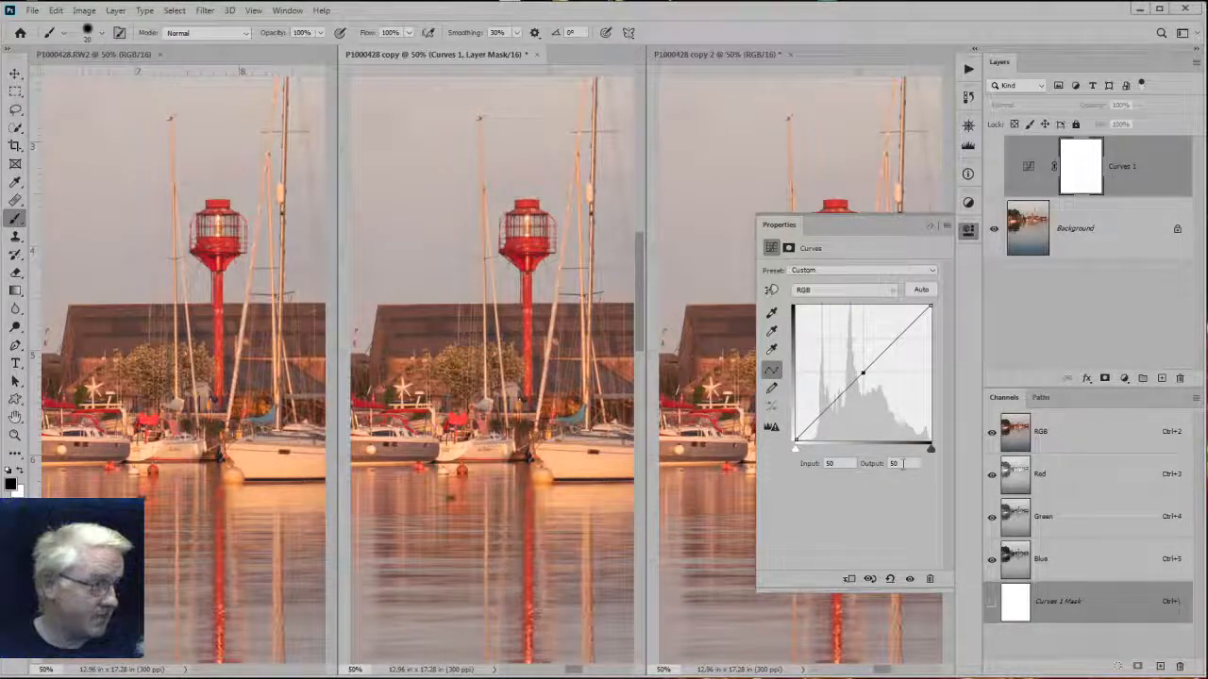
Try midtone output values of 60, 40 and 70 percent on the hidden Curves adjustment, and return the output to 50.
click(896, 464)
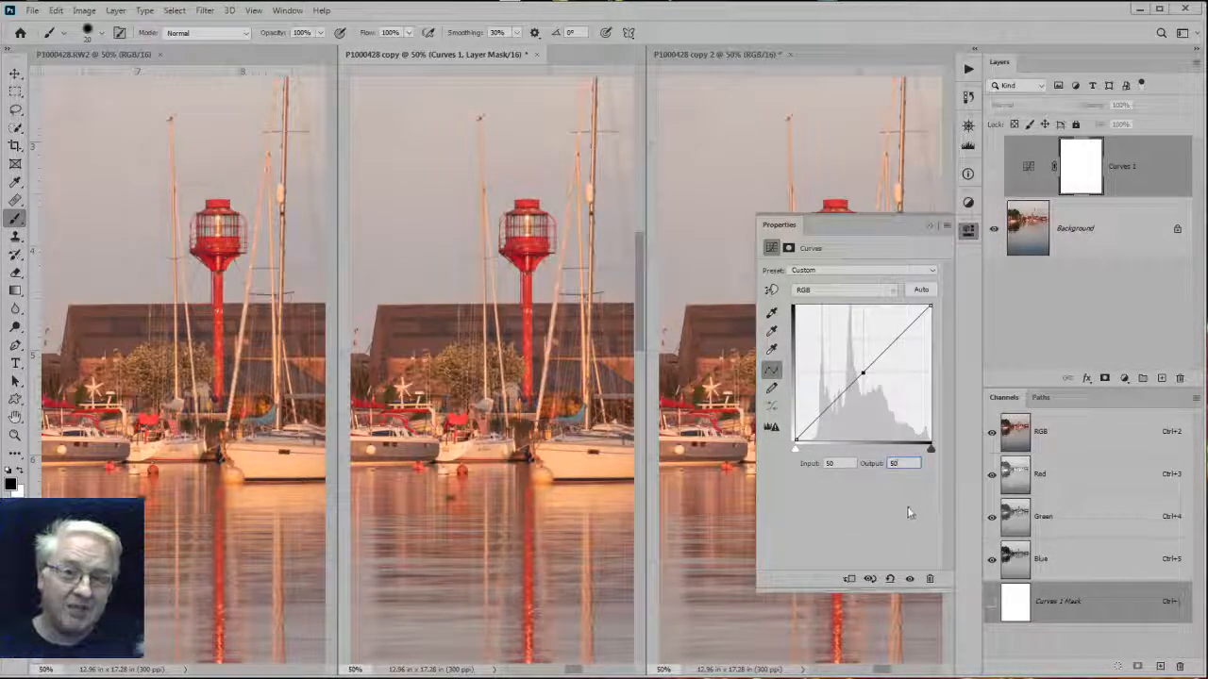
key(shift+Up)
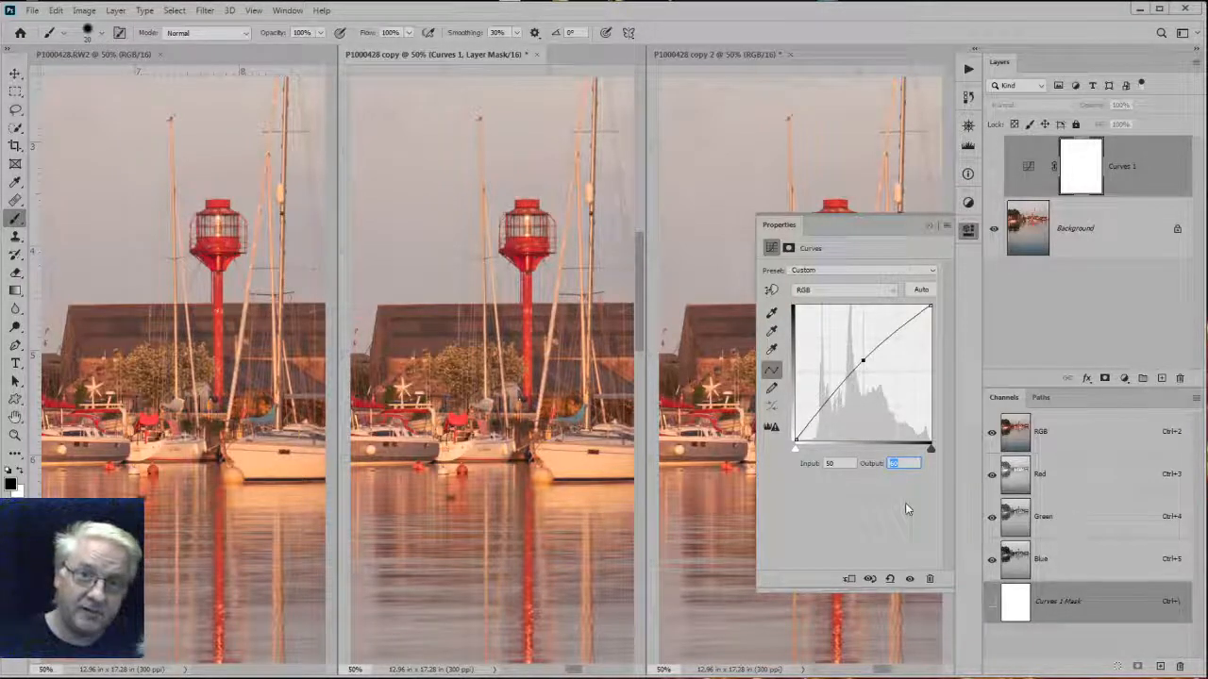
key(shift+Down)
key(shift+Down)
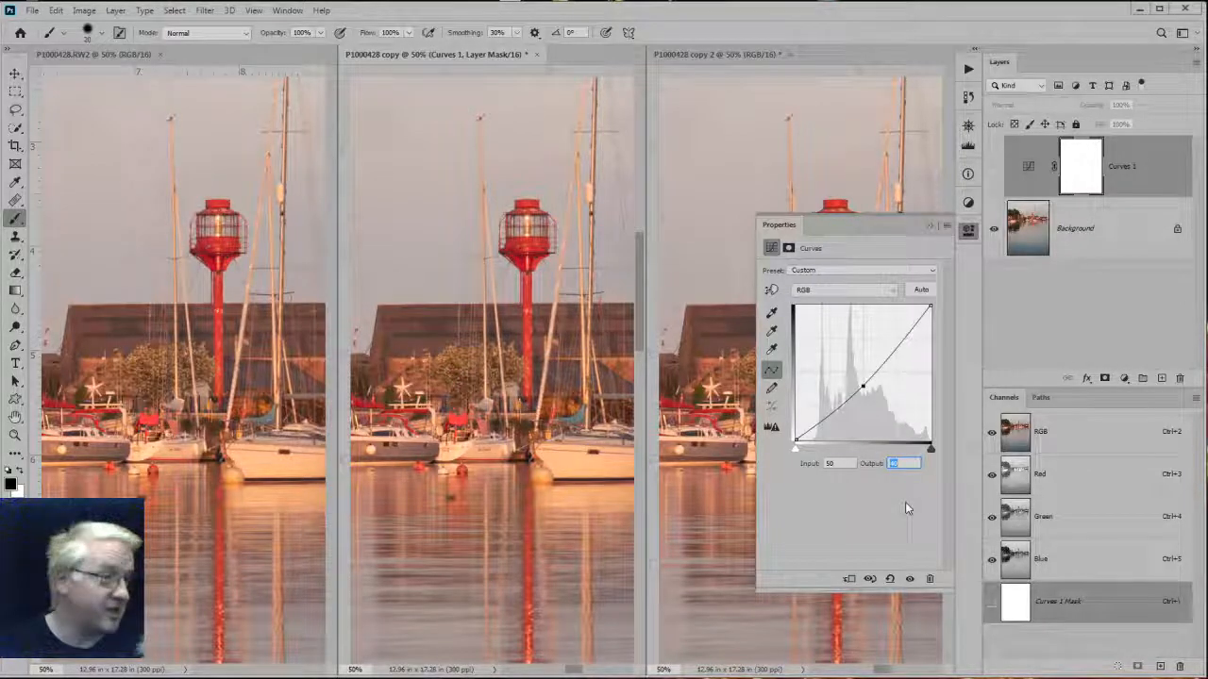
key(shift+Up)
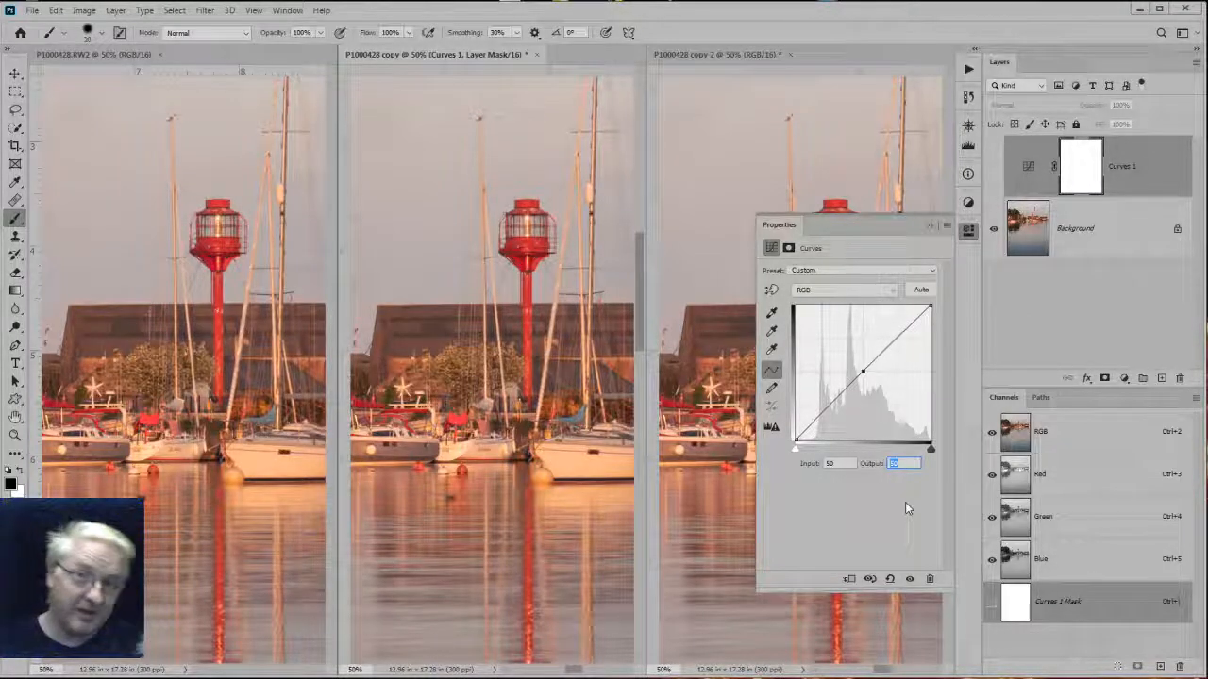
key(Up)
key(Down)
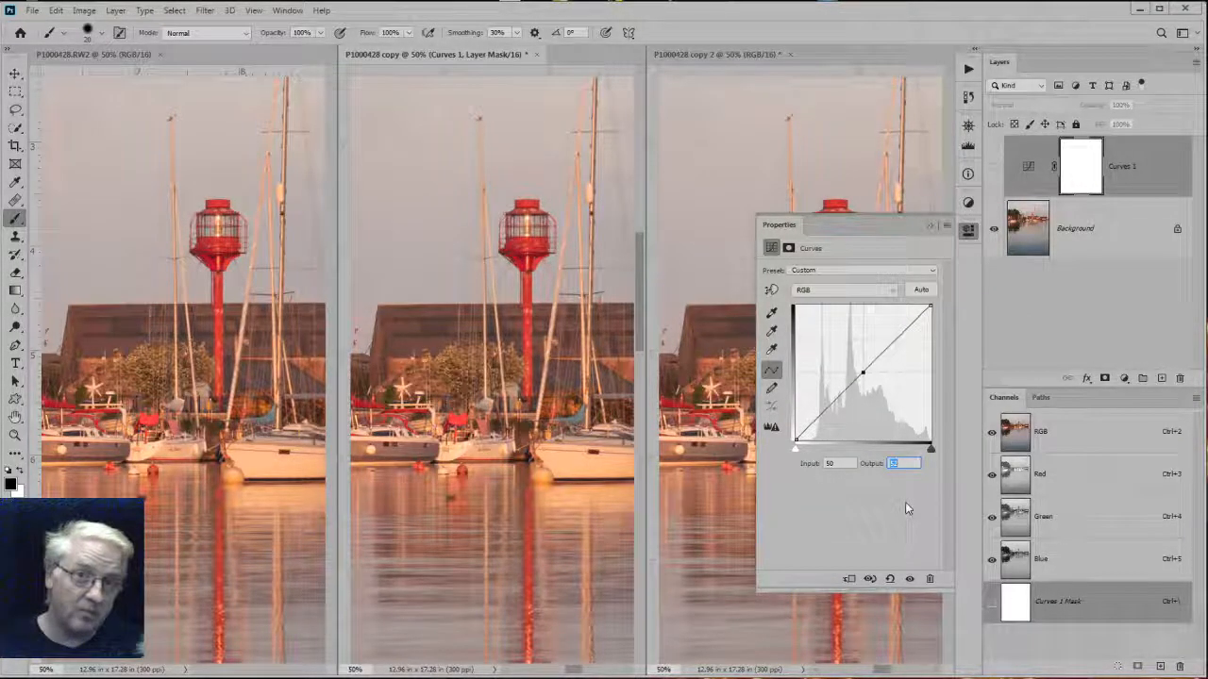
key(Up)
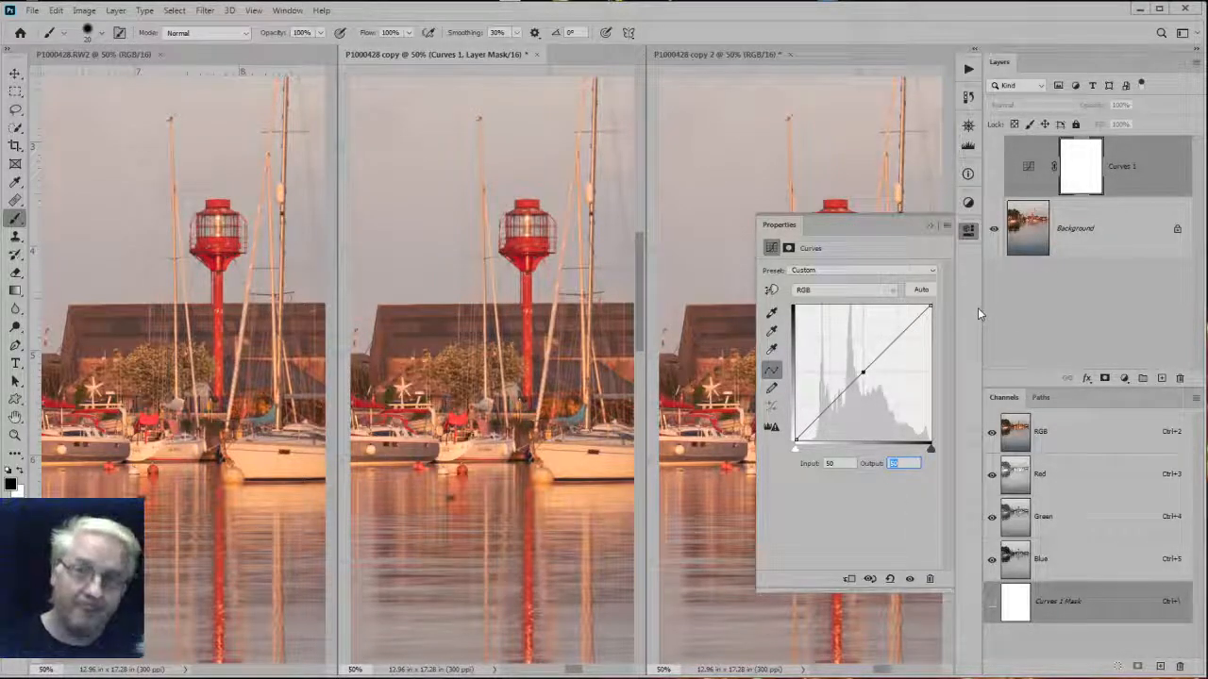
key(shift+Up)
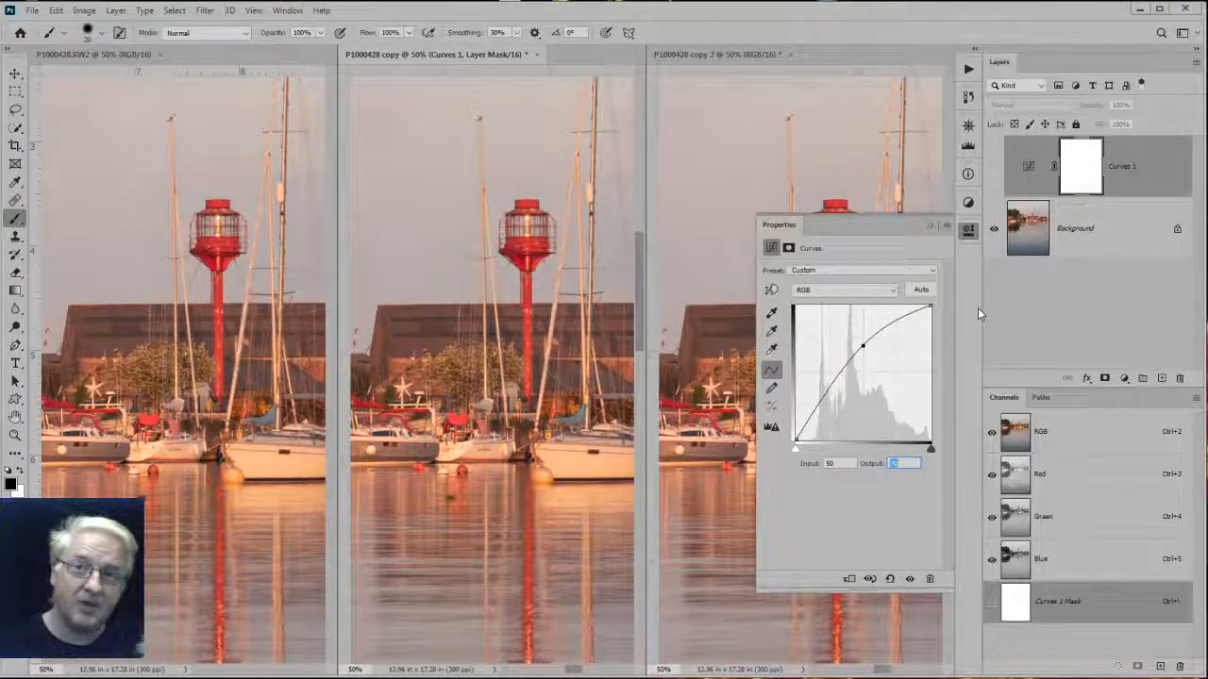
key(shift+Down)
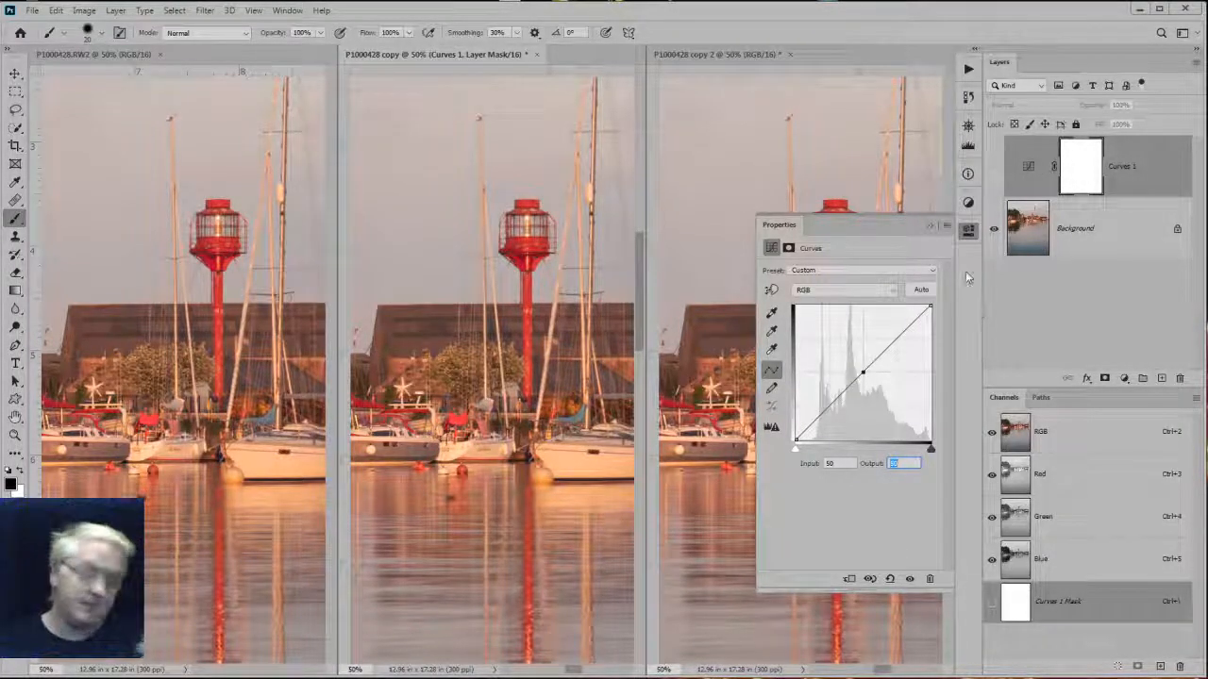
Show the Curves 1 layer, try midtone outputs of 60 and 40 percent, and set the output back to 50.
click(994, 168)
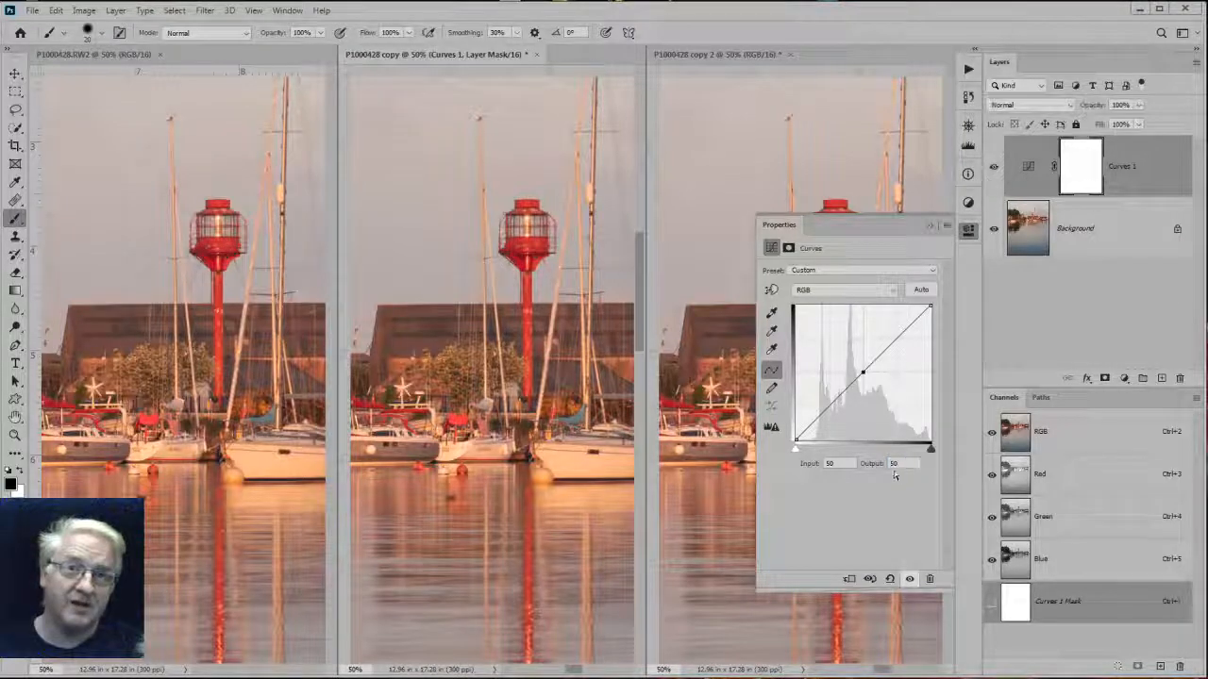
click(901, 462)
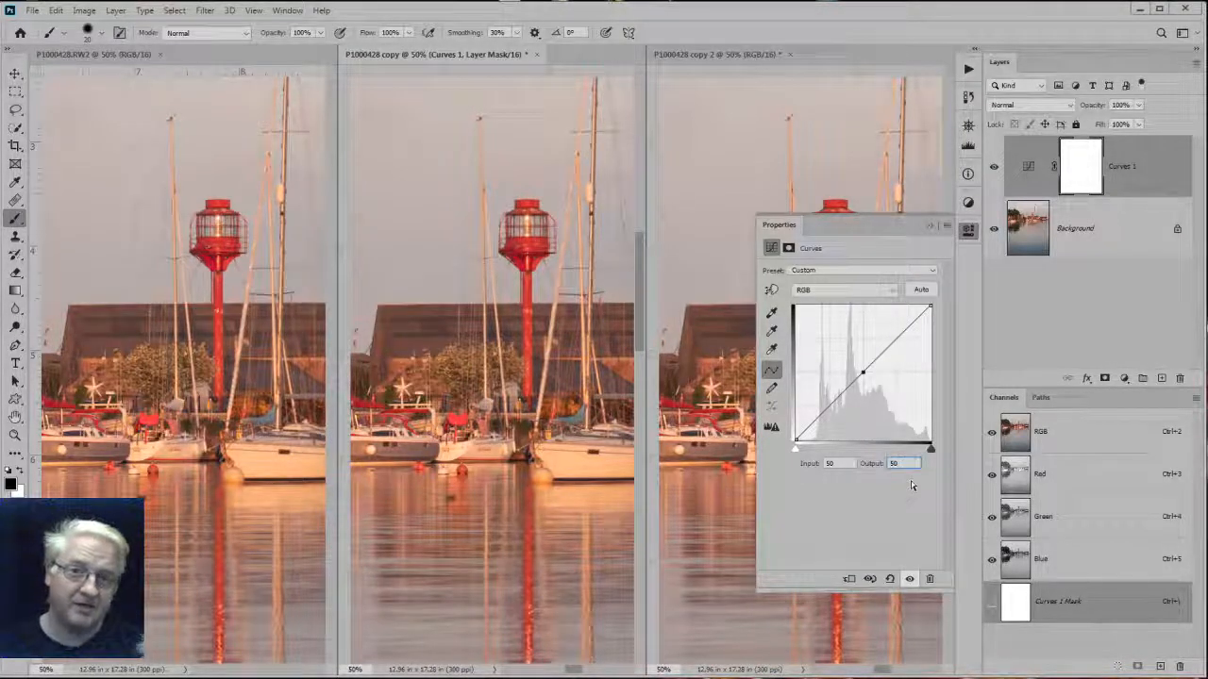
key(Up)
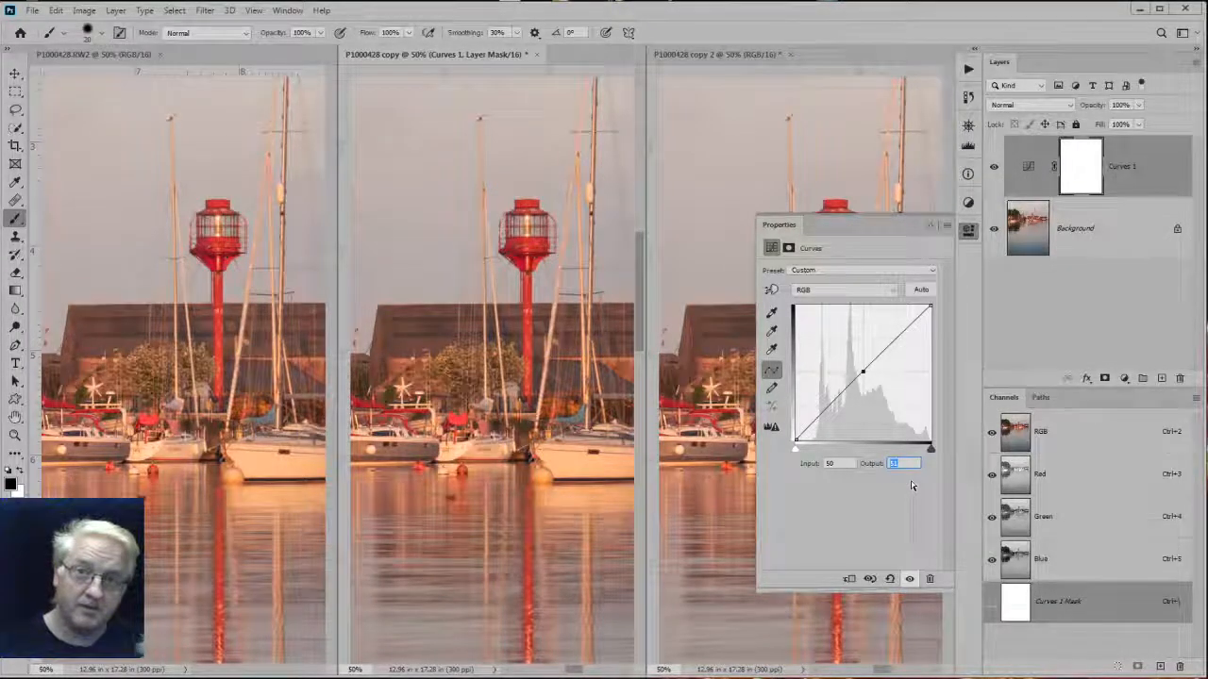
key(shift+Up)
key(Down)
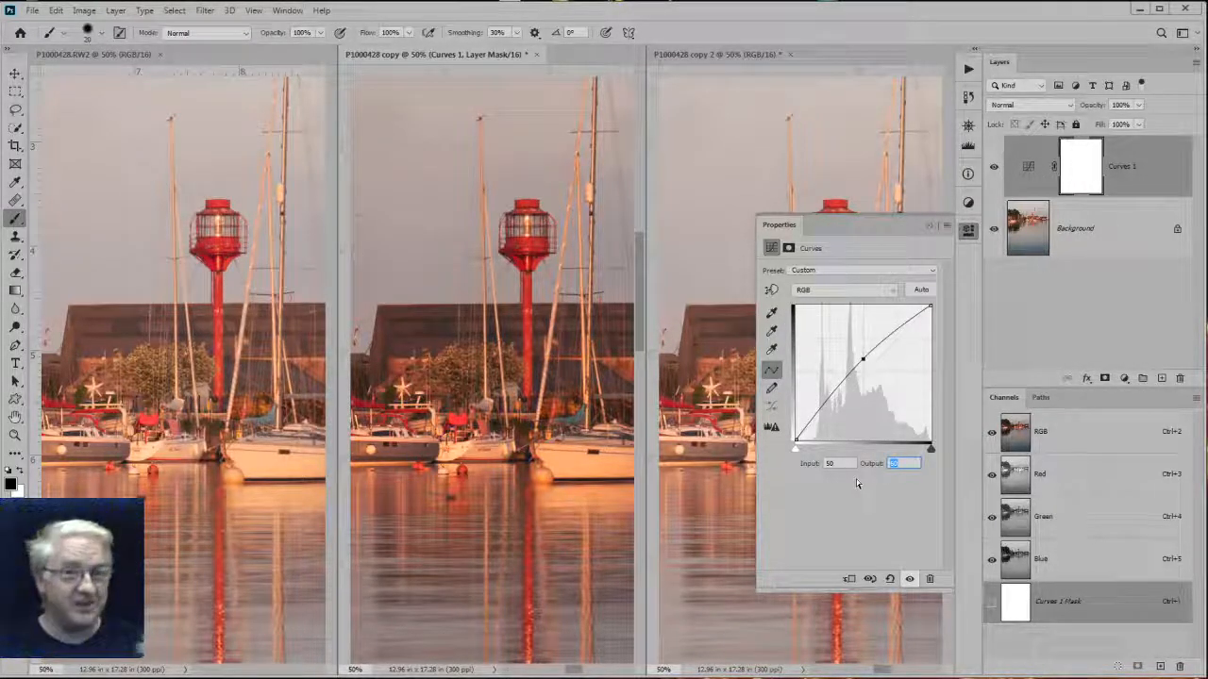
key(shift+Down)
key(shift+Down)
key(shift+Down)
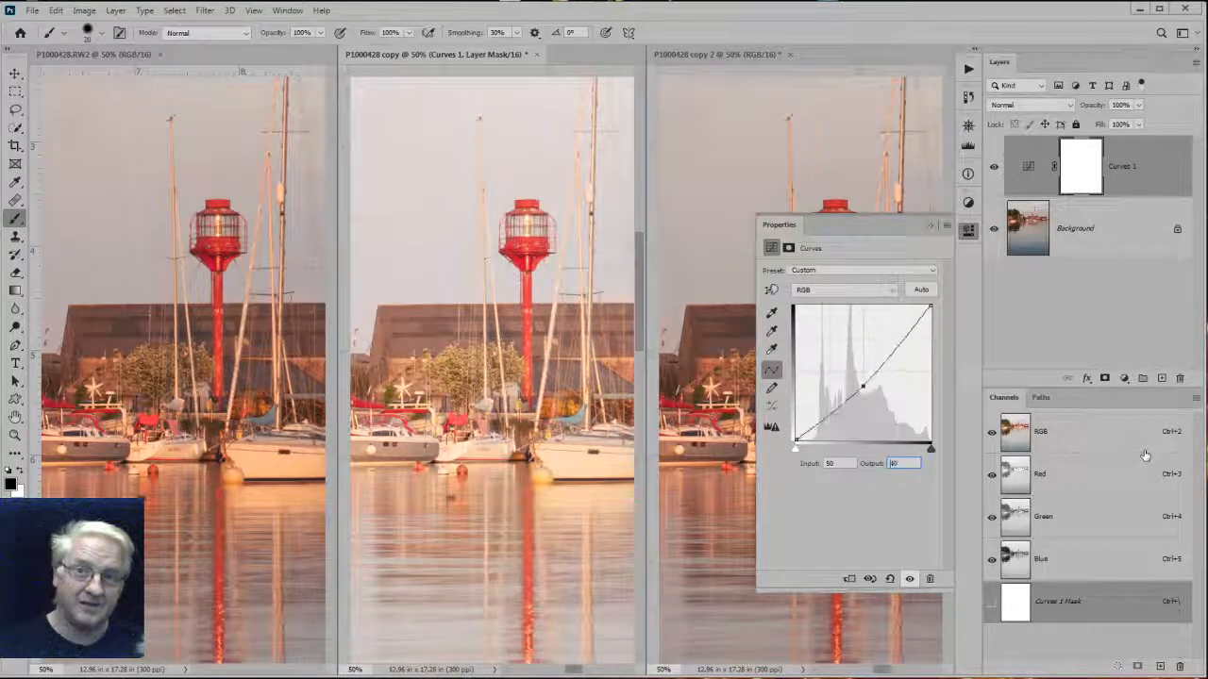
key(shift+Up)
key(shift+Up)
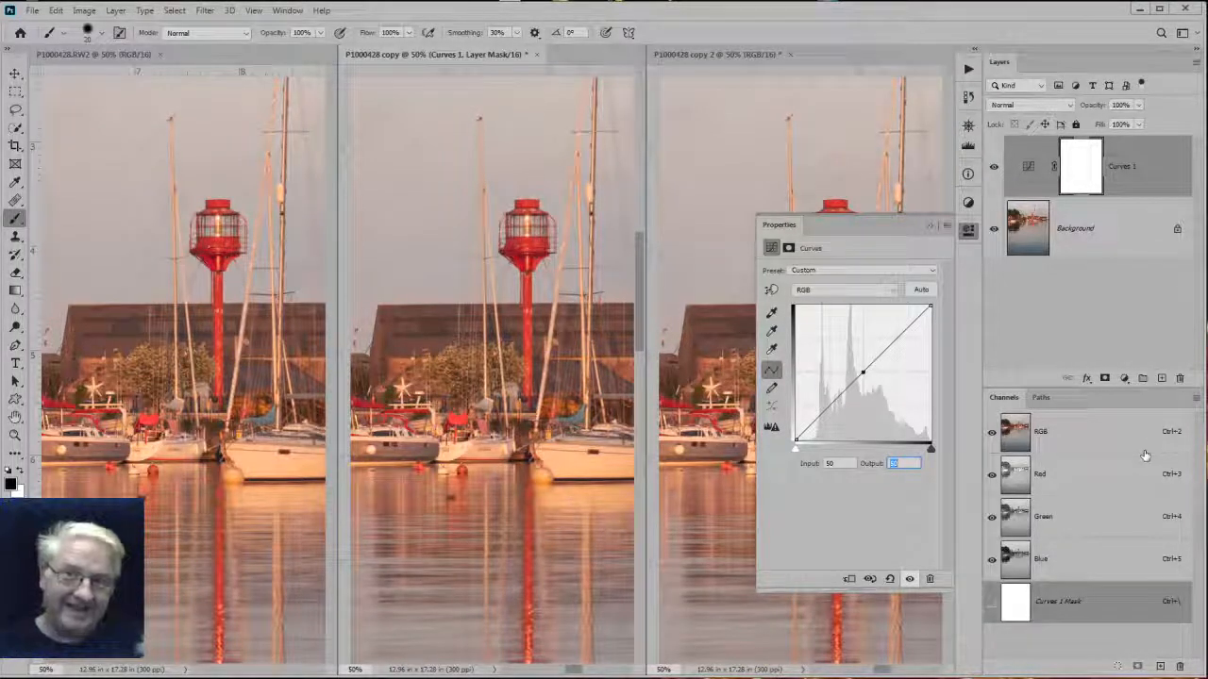
Apply the Medium Contrast (RGB) preset to the Curves adjustment and collapse its properties.
click(804, 272)
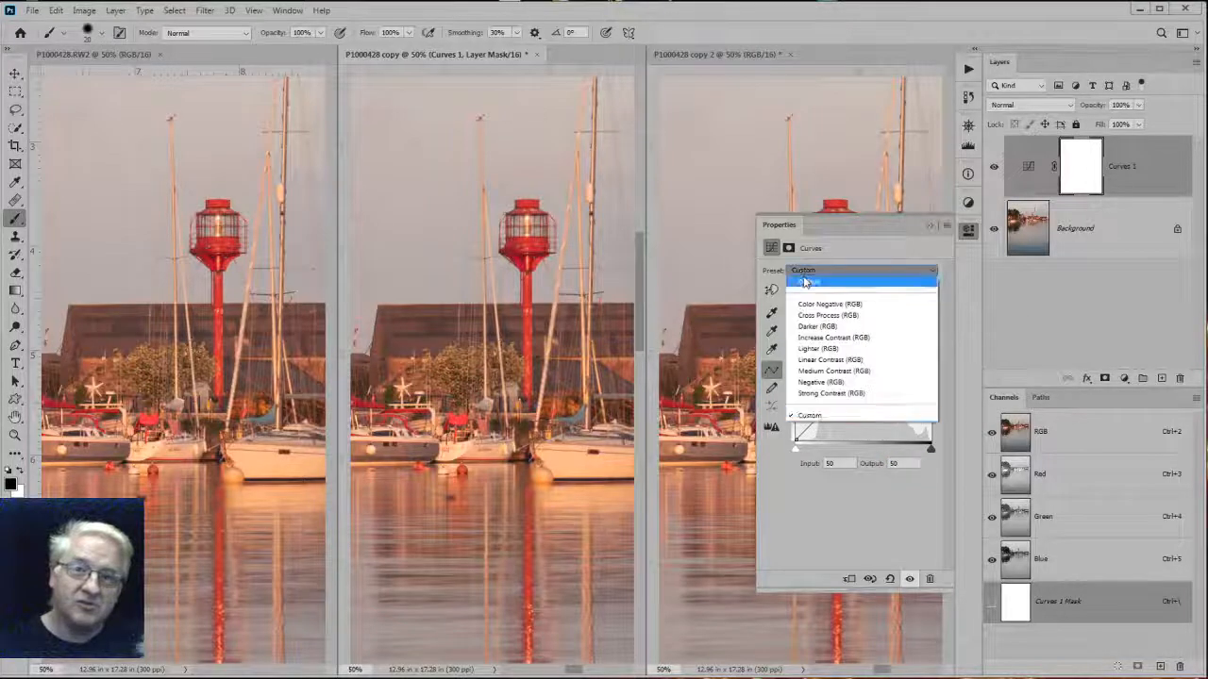
click(812, 372)
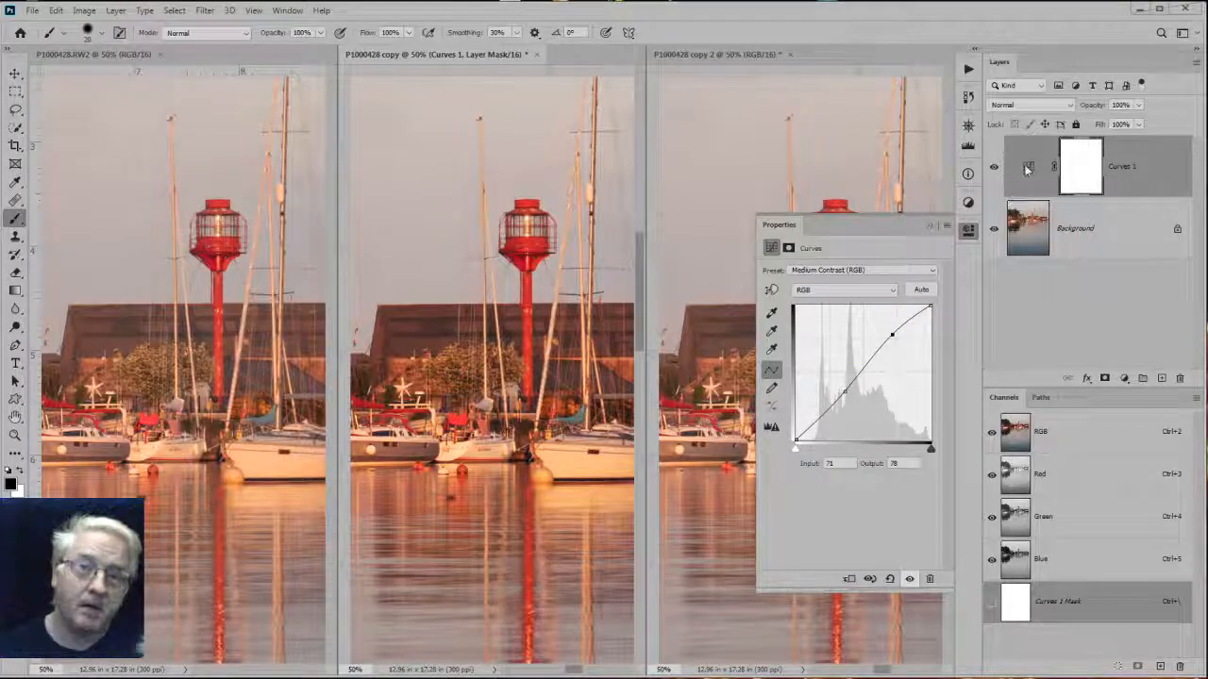
click(968, 234)
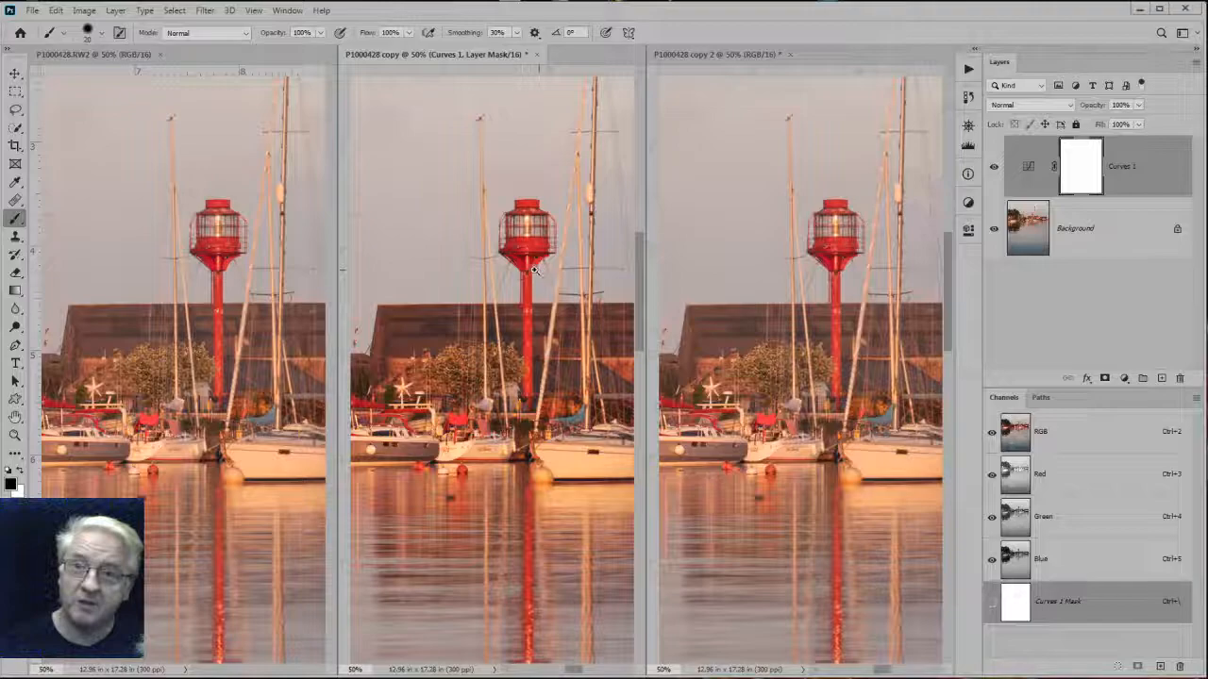
Zoom P1000428 copy to 100% on the red light tower and match all three image windows to that view.
scroll(529, 270, up, 1)
scroll(529, 271, up, 1)
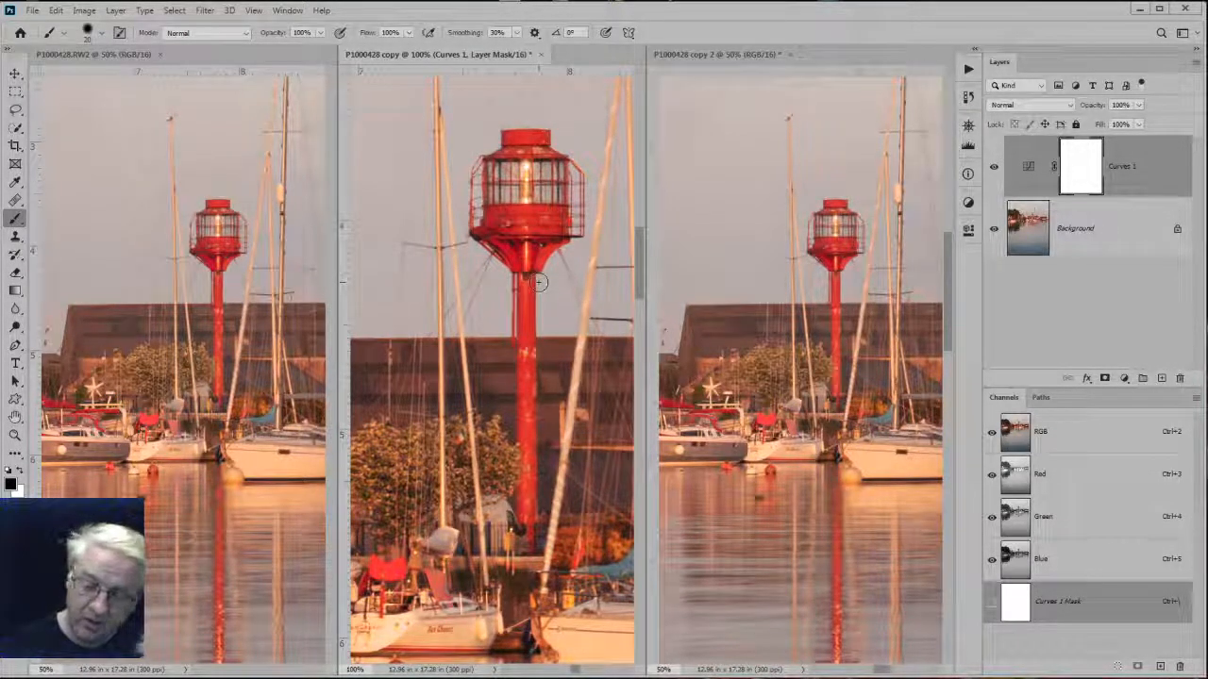
click(287, 11)
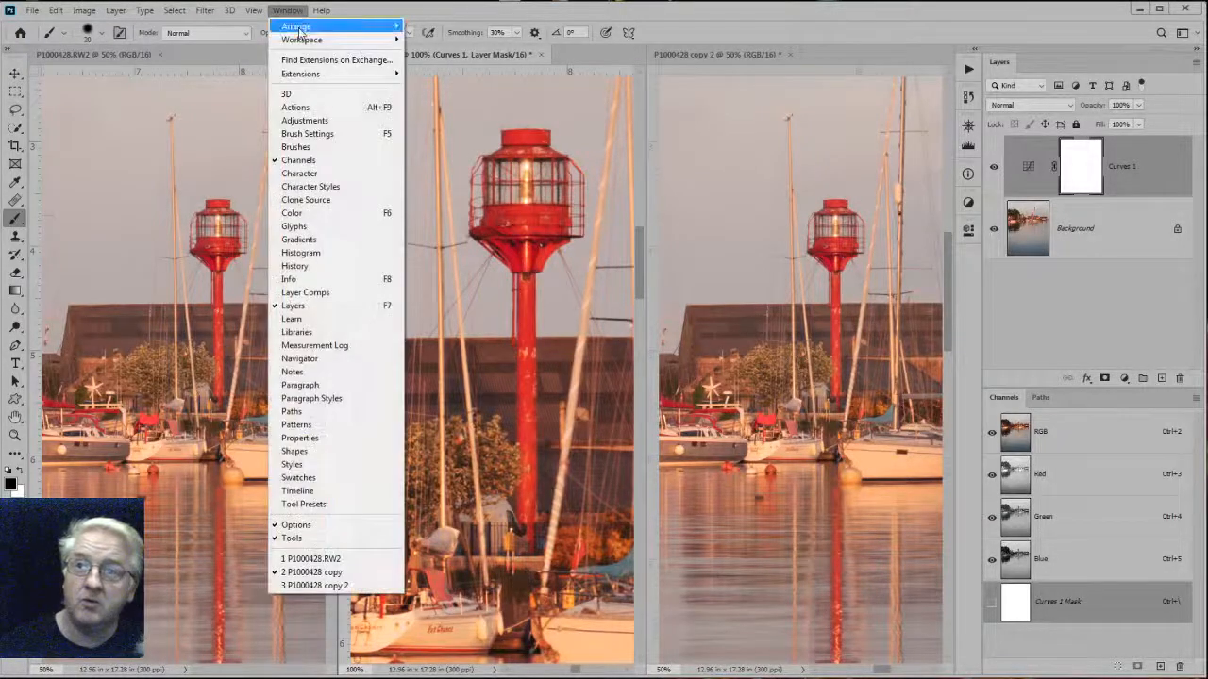
mouse_move(296, 26)
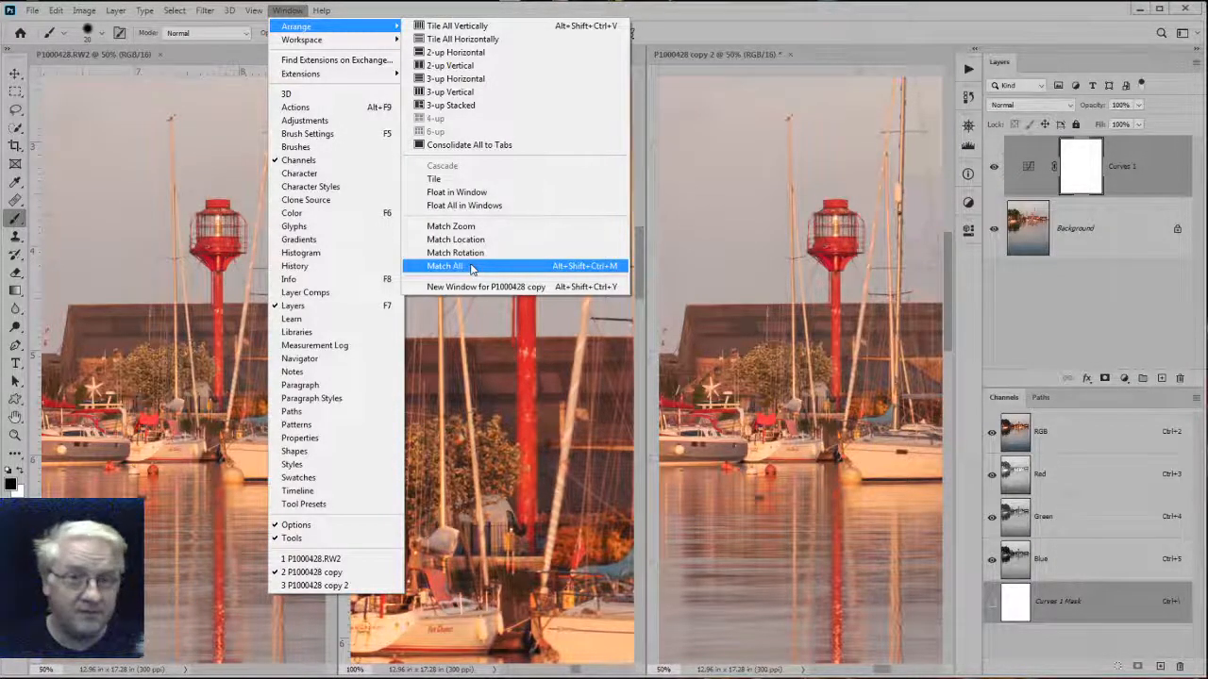
click(710, 13)
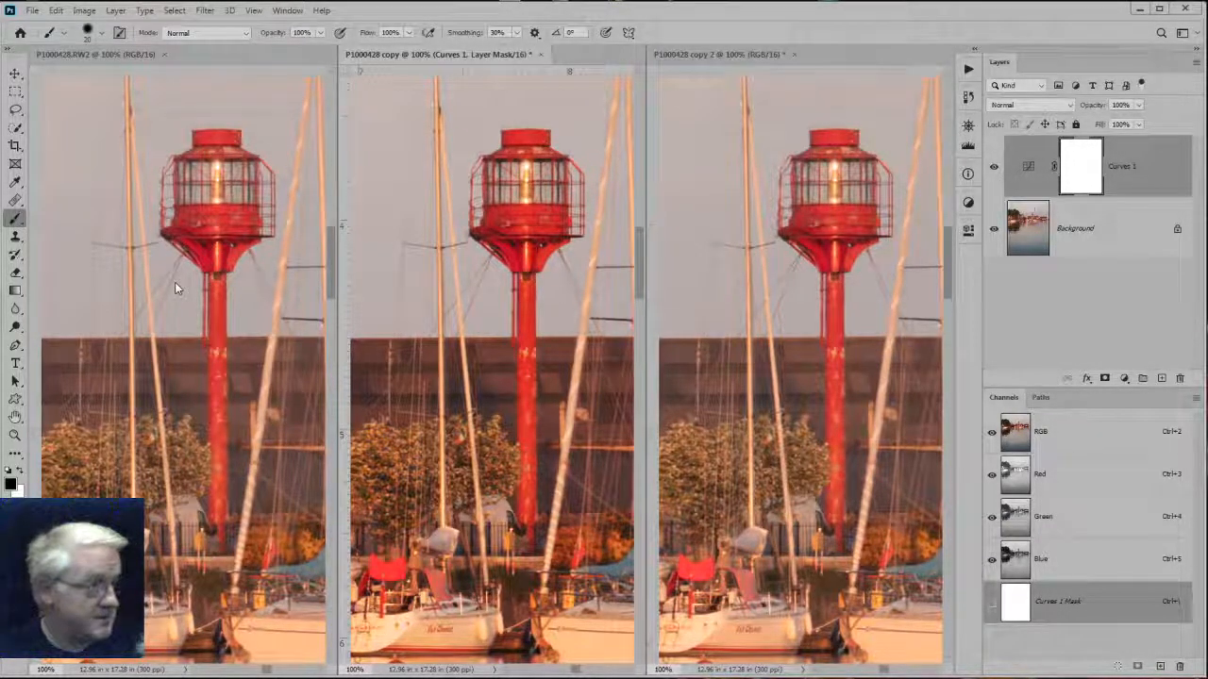
Reopen the Curves 1 adjustment, apply the Increase Contrast (RGB) preset, and collapse its properties.
click(1027, 168)
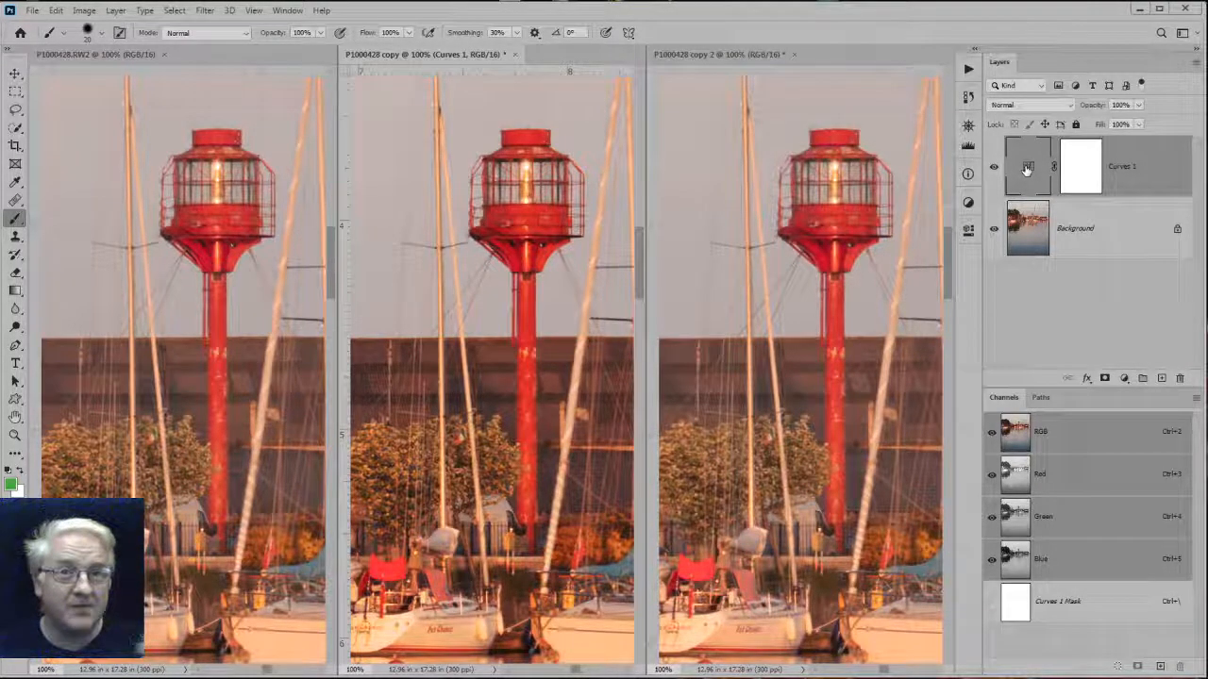
double_click(1027, 168)
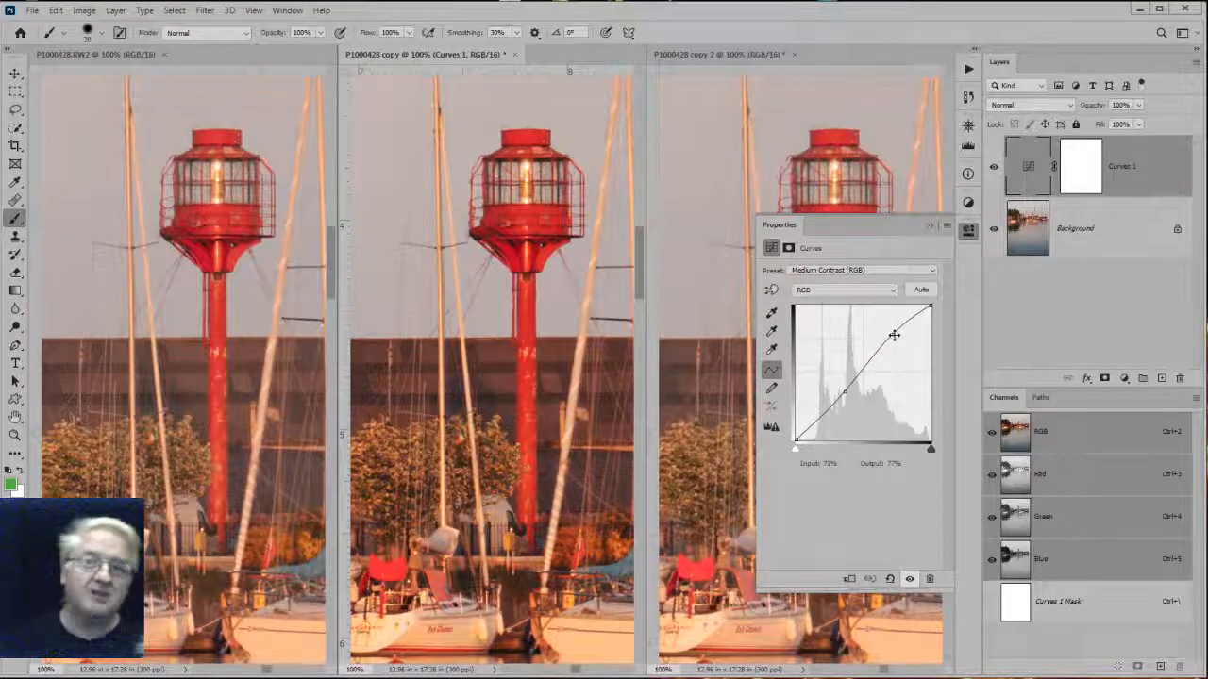
click(812, 271)
click(830, 338)
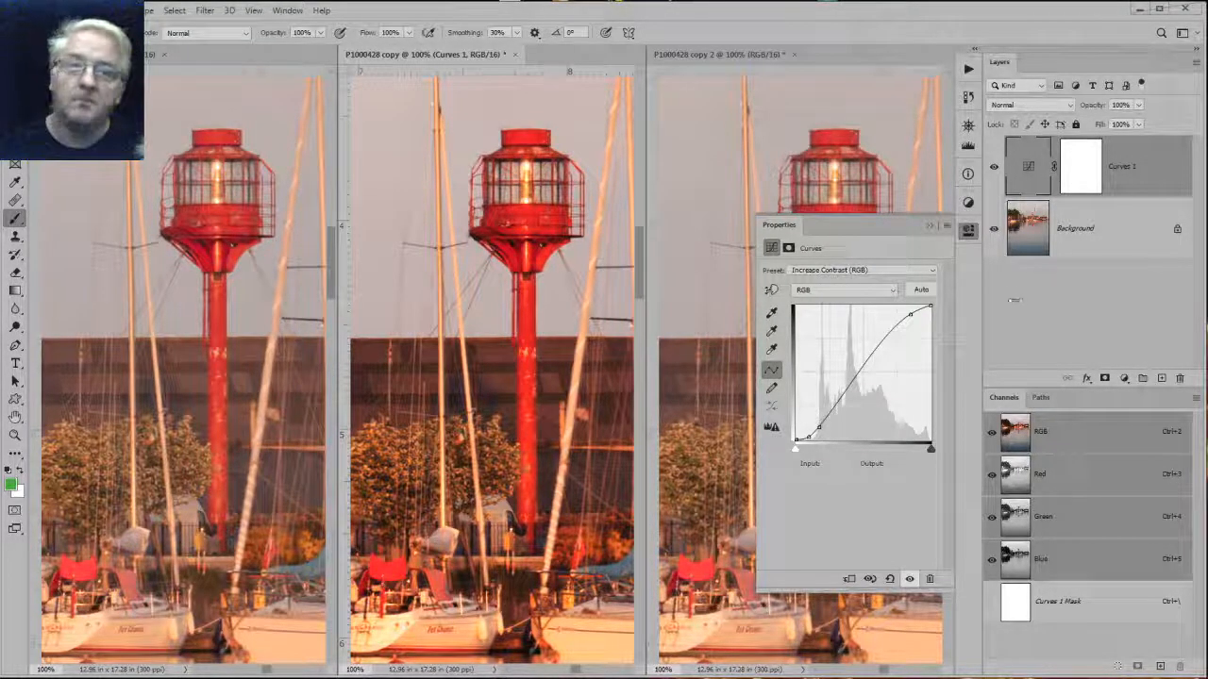
click(966, 232)
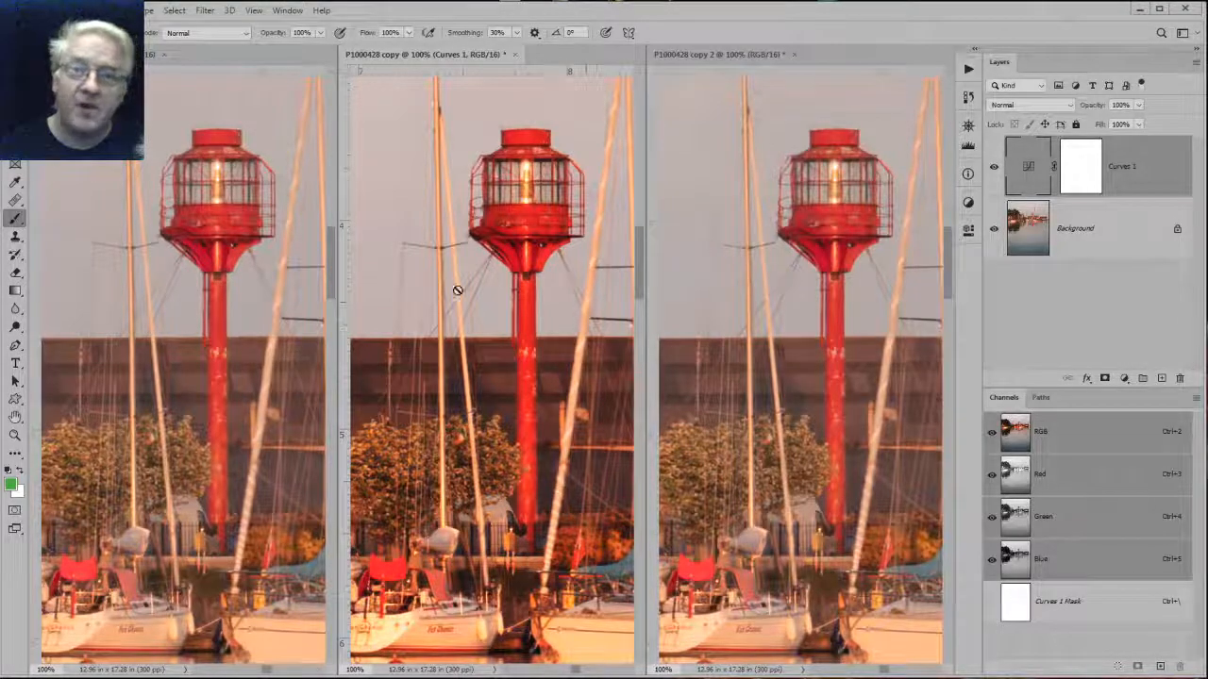
Toggle the Curves 1 layer's visibility to compare the photo with and without the increased contrast.
click(993, 167)
click(995, 167)
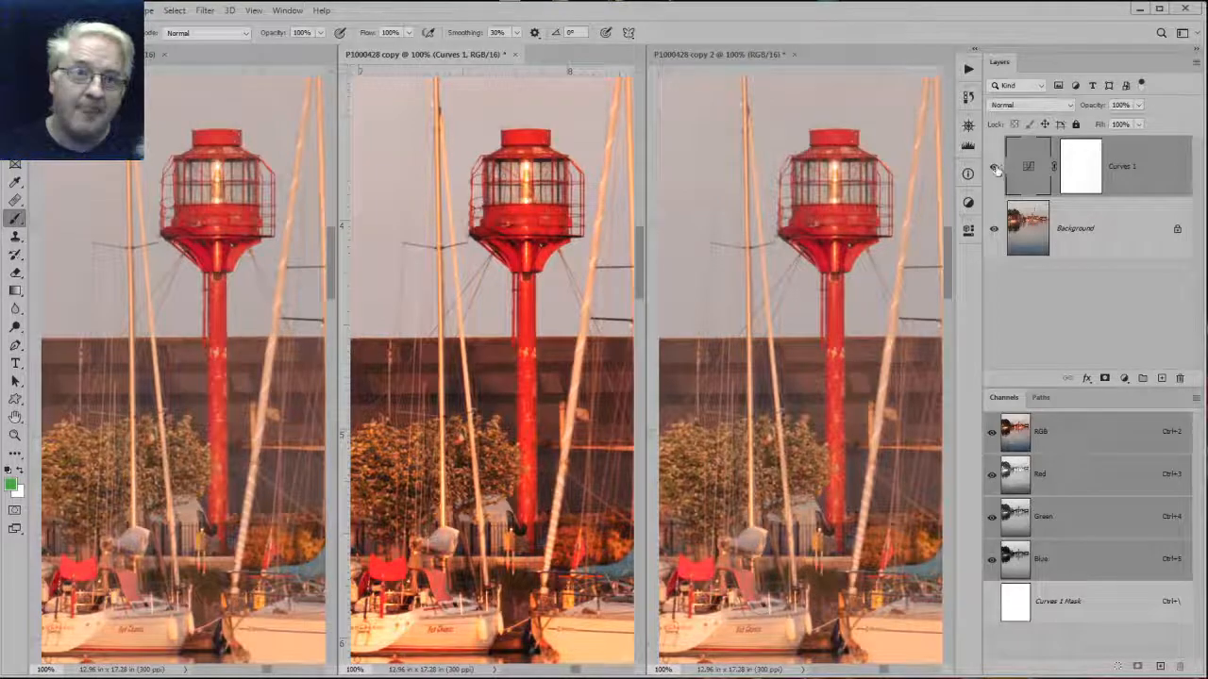
click(994, 167)
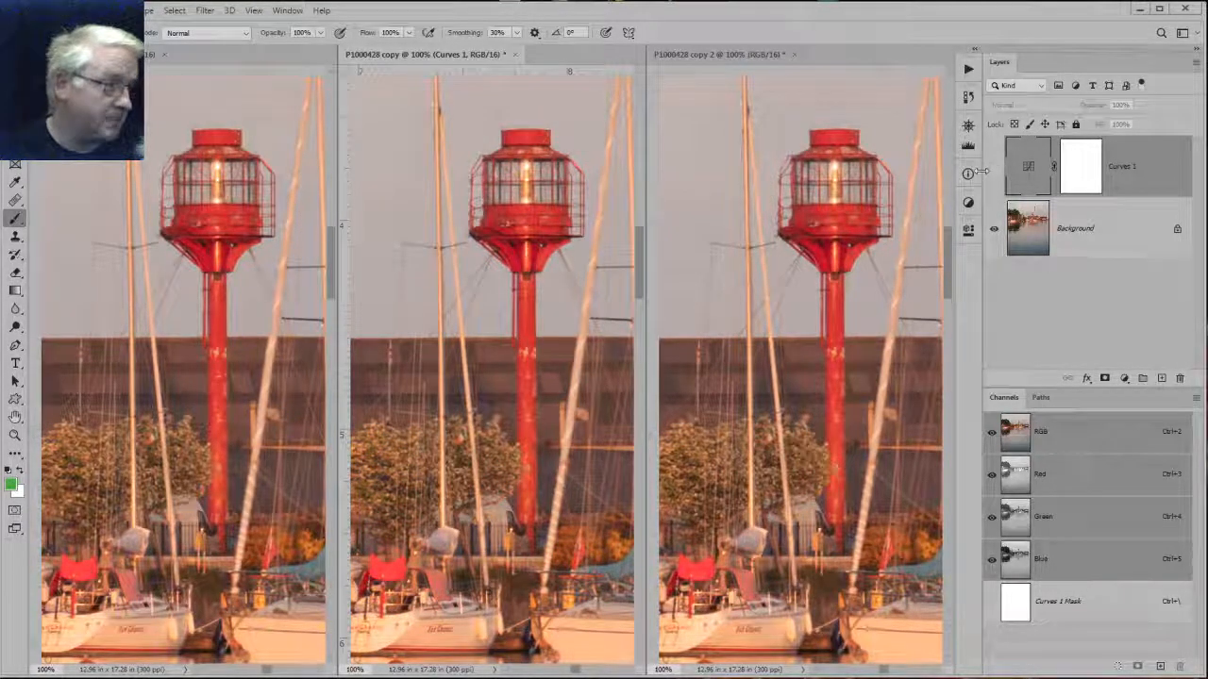
click(994, 167)
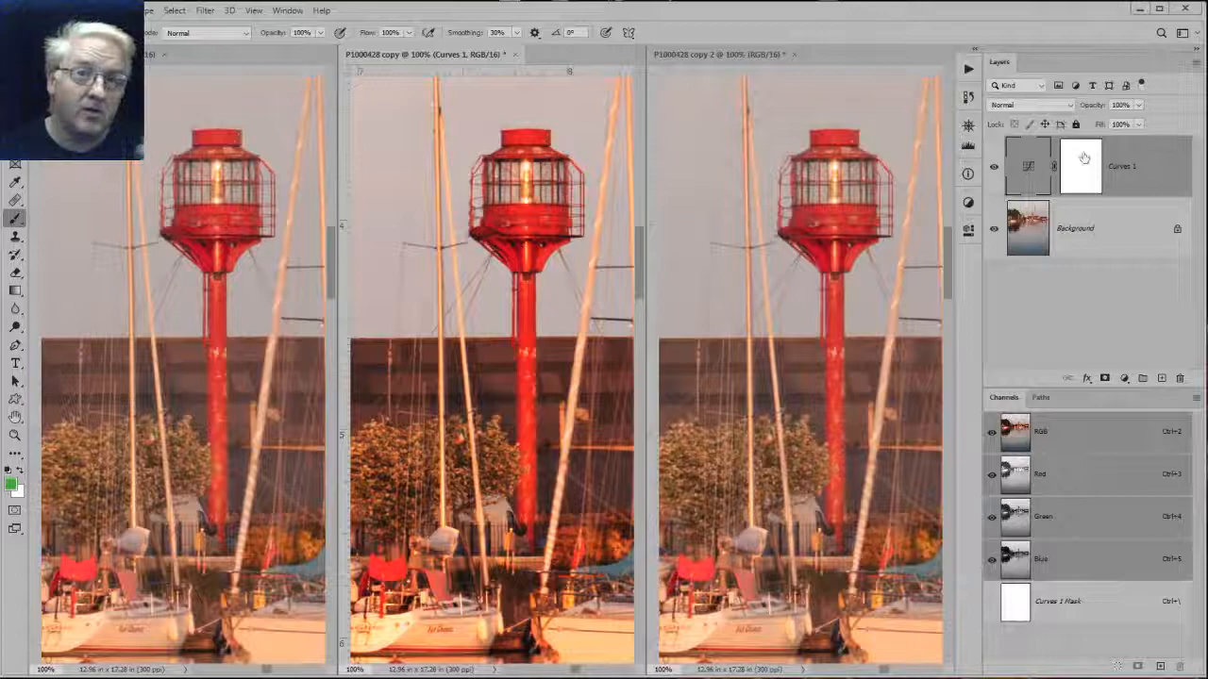
Set the Curves 1 layer's blend mode to Luminosity and toggle its visibility to compare the colour.
click(1005, 109)
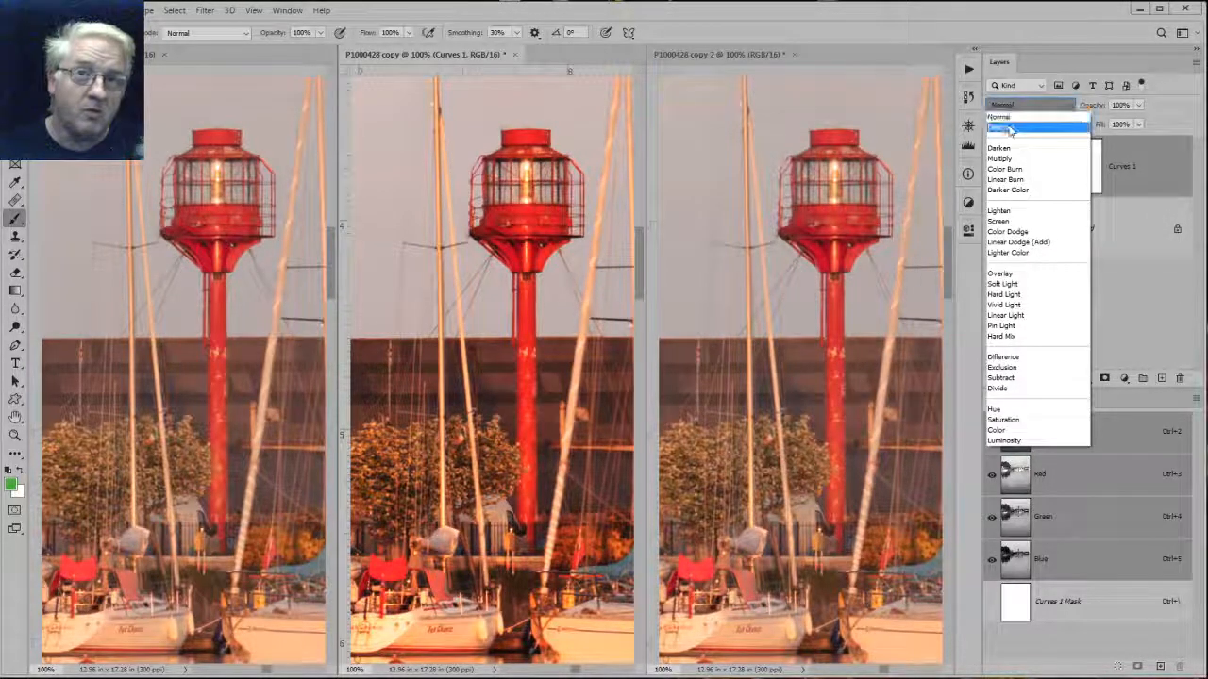
click(1006, 441)
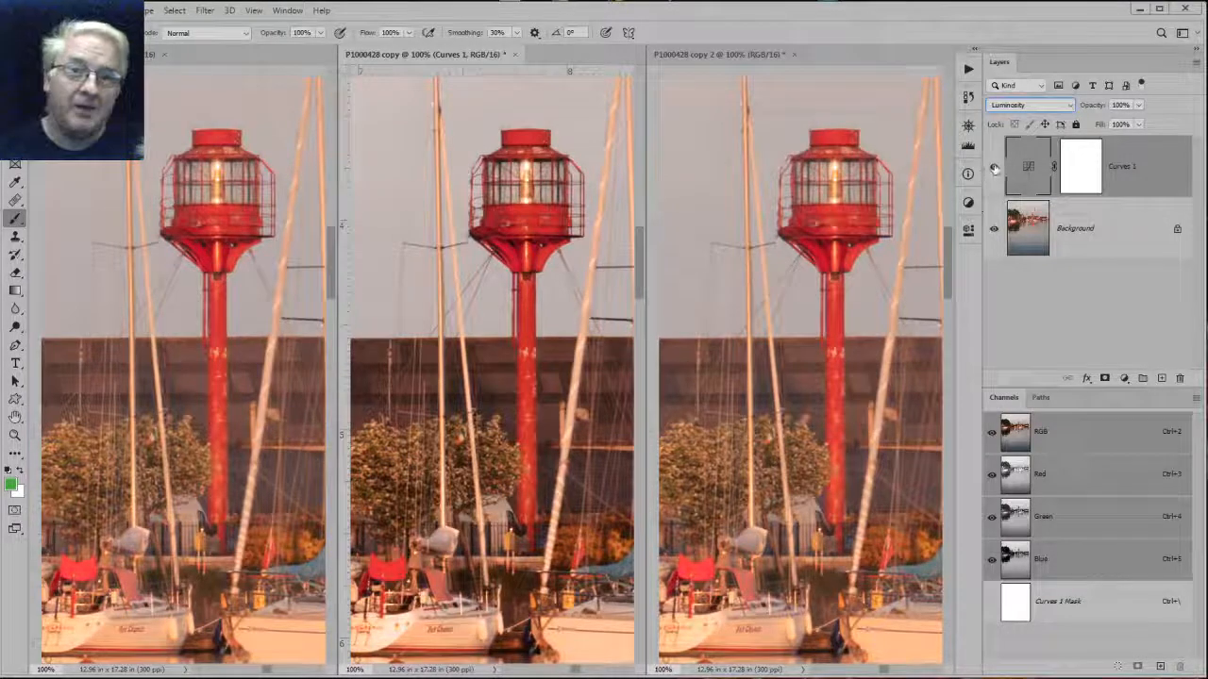
click(993, 168)
click(994, 168)
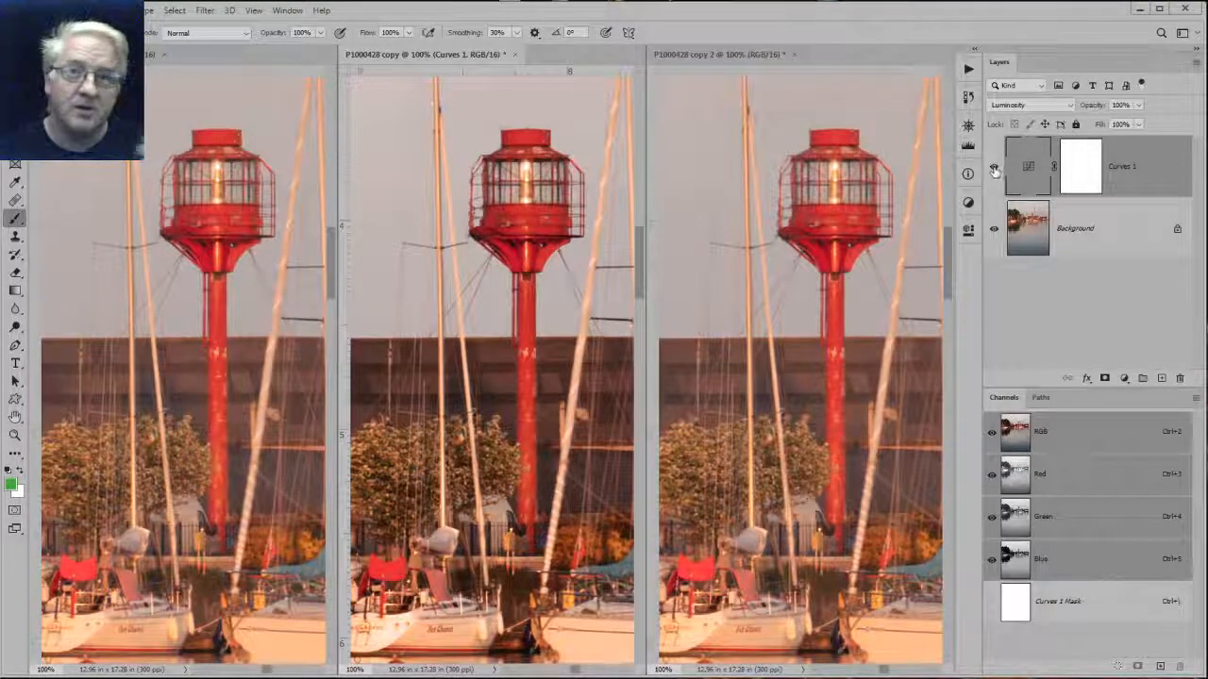
Toggle the Luminosity Curves 1 layer in P1000428 copy to compare, and duplicate the layer into P1000428 copy 2.
click(993, 168)
click(993, 168)
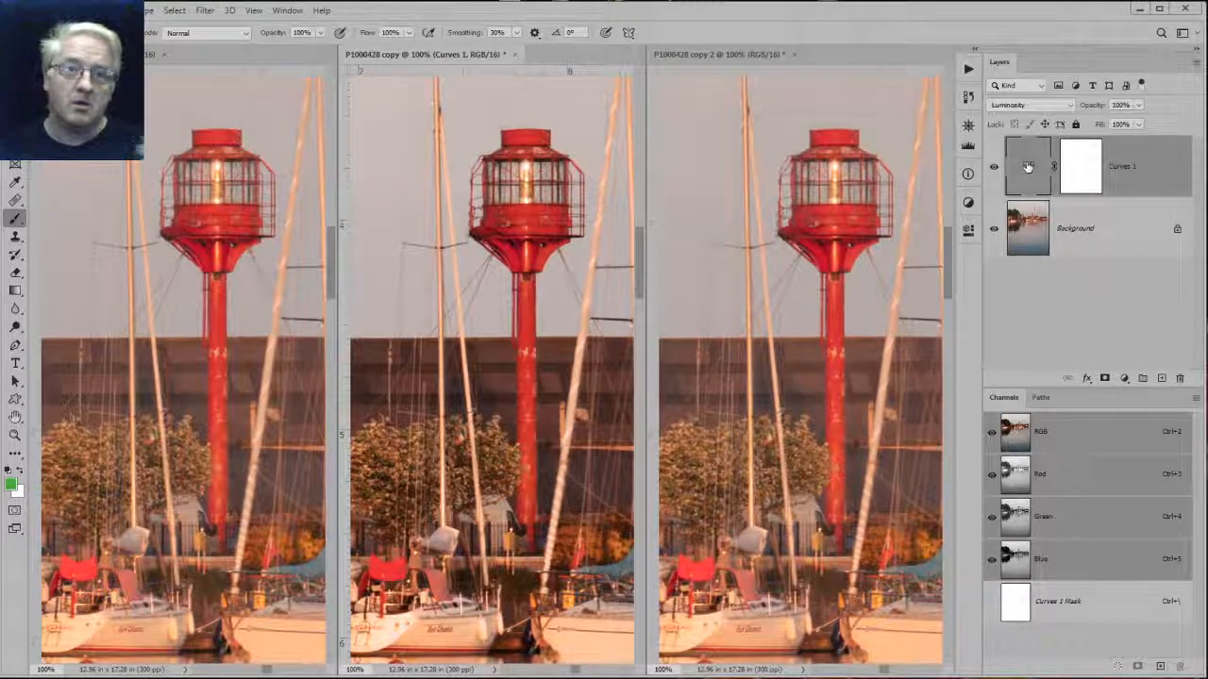
drag(1026, 168, 818, 355)
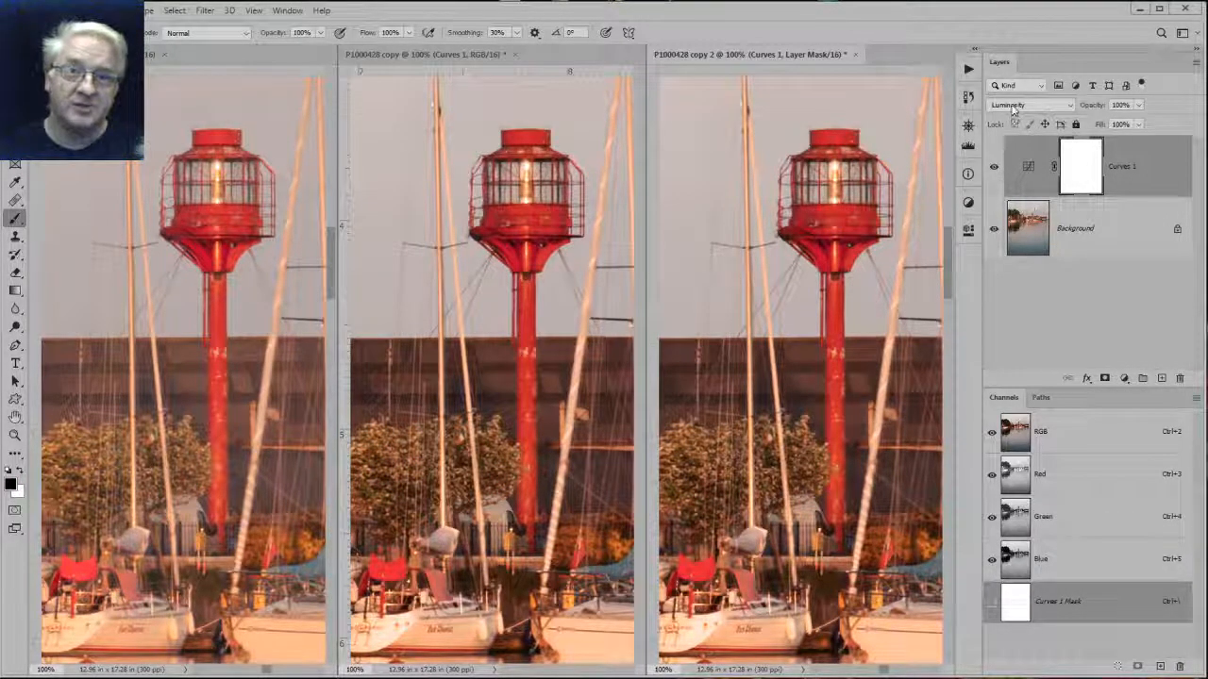
Set the blend mode of the Curves 1 layer in P1000428 copy to Normal.
click(564, 229)
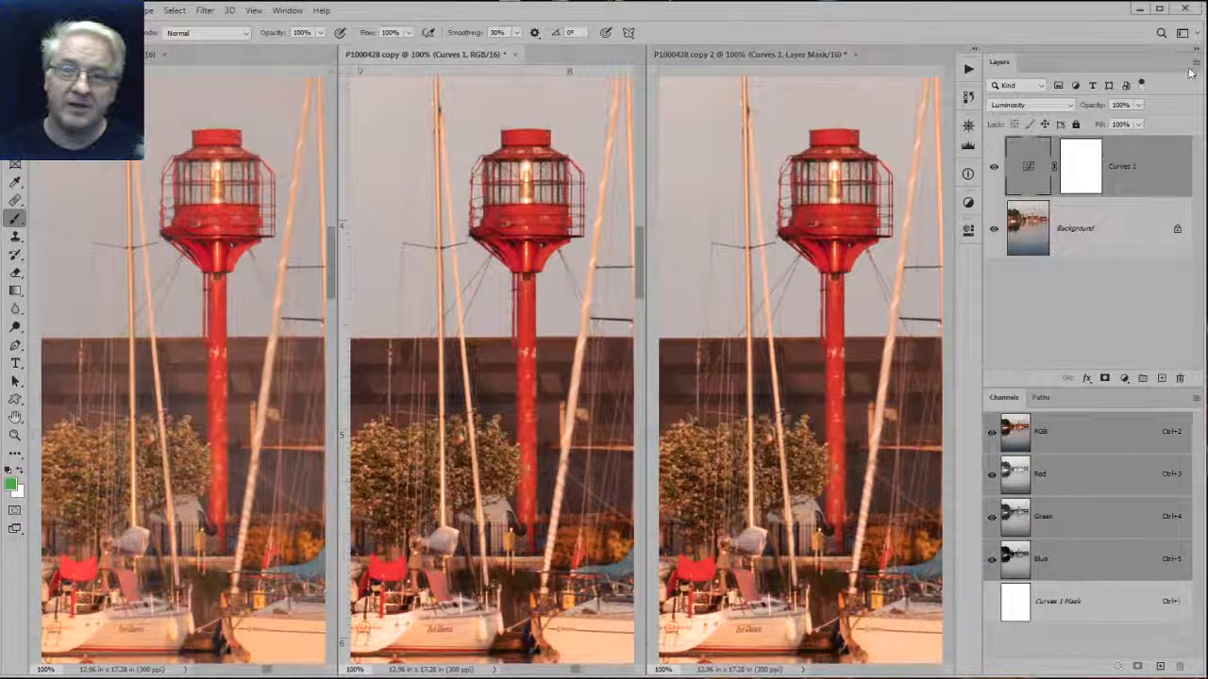
click(1006, 108)
click(1002, 117)
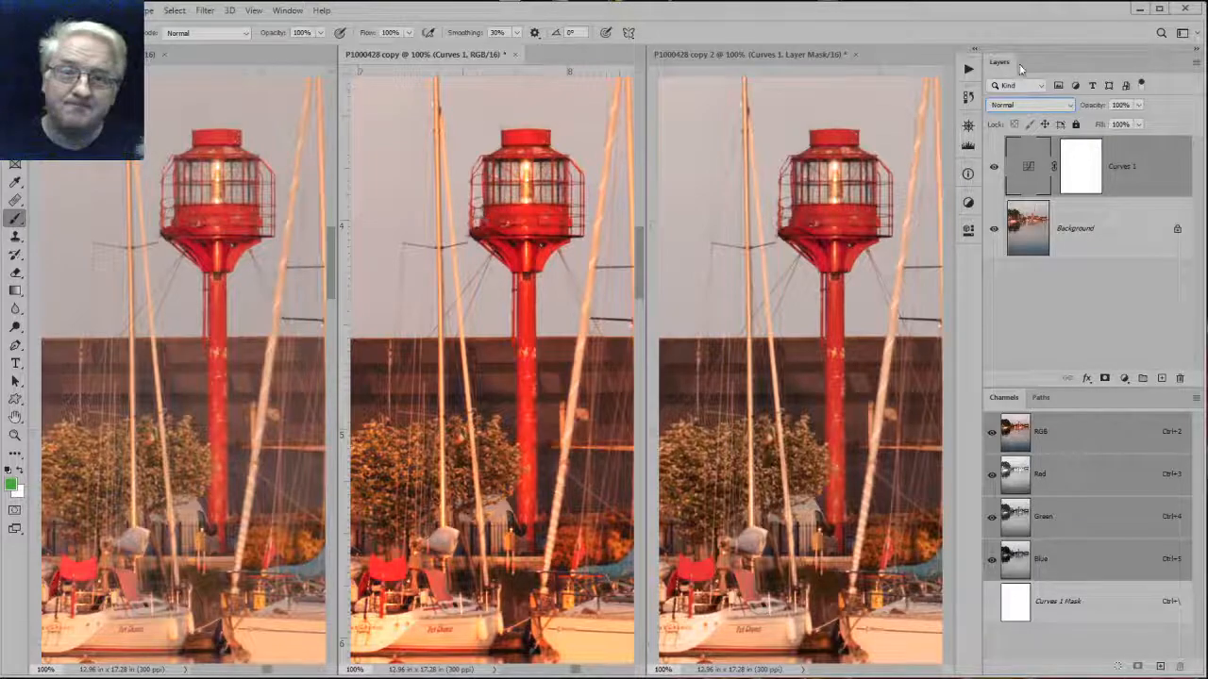
Toggle Curves 1 visibility in P1000428 copy and in P1000428 copy 2 to compare Normal with Luminosity blending.
click(993, 168)
click(994, 168)
click(994, 168)
click(994, 168)
click(994, 168)
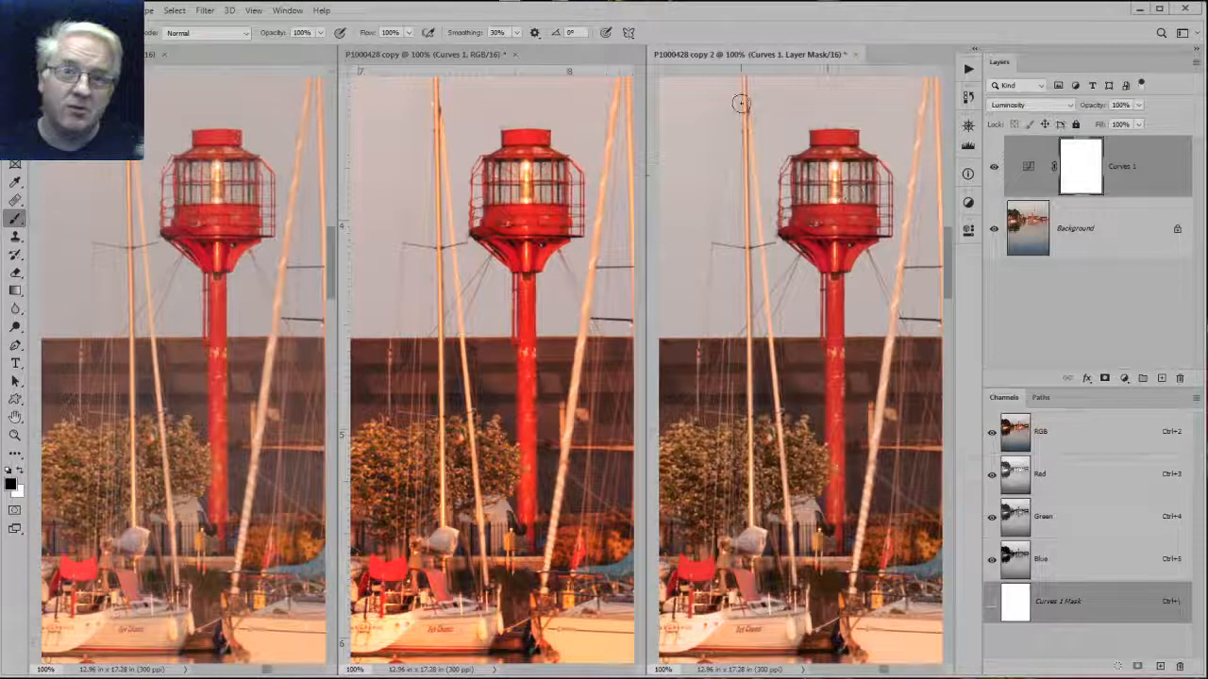
click(1027, 170)
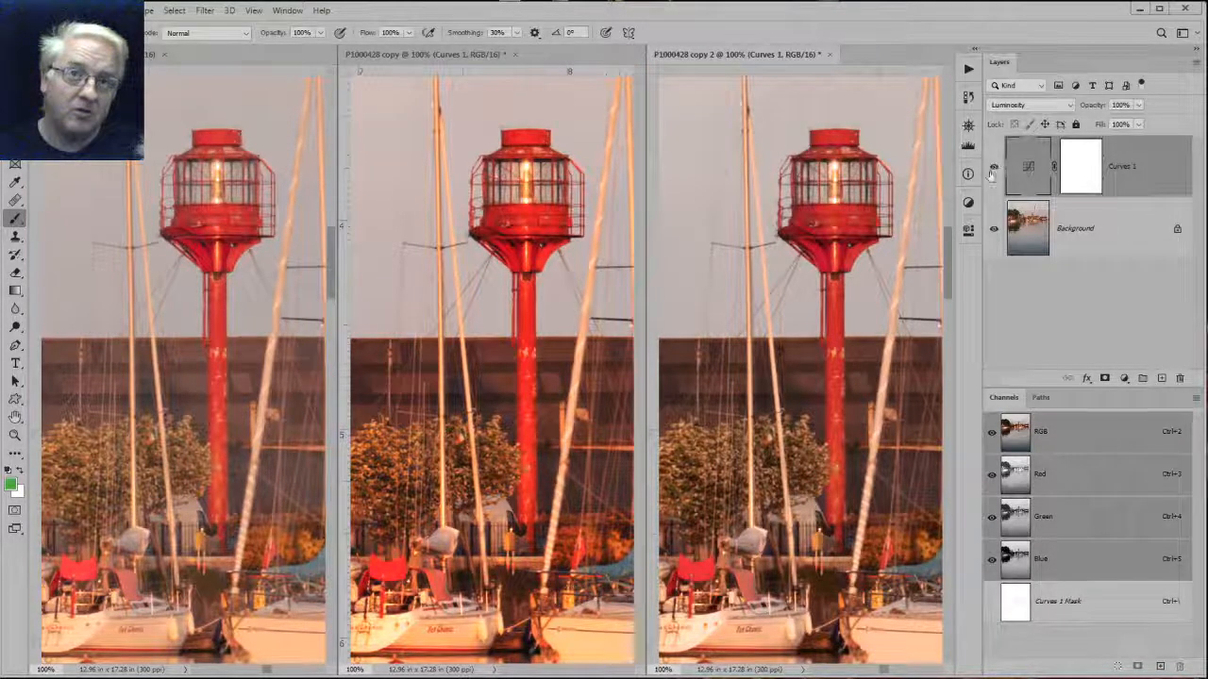
click(993, 170)
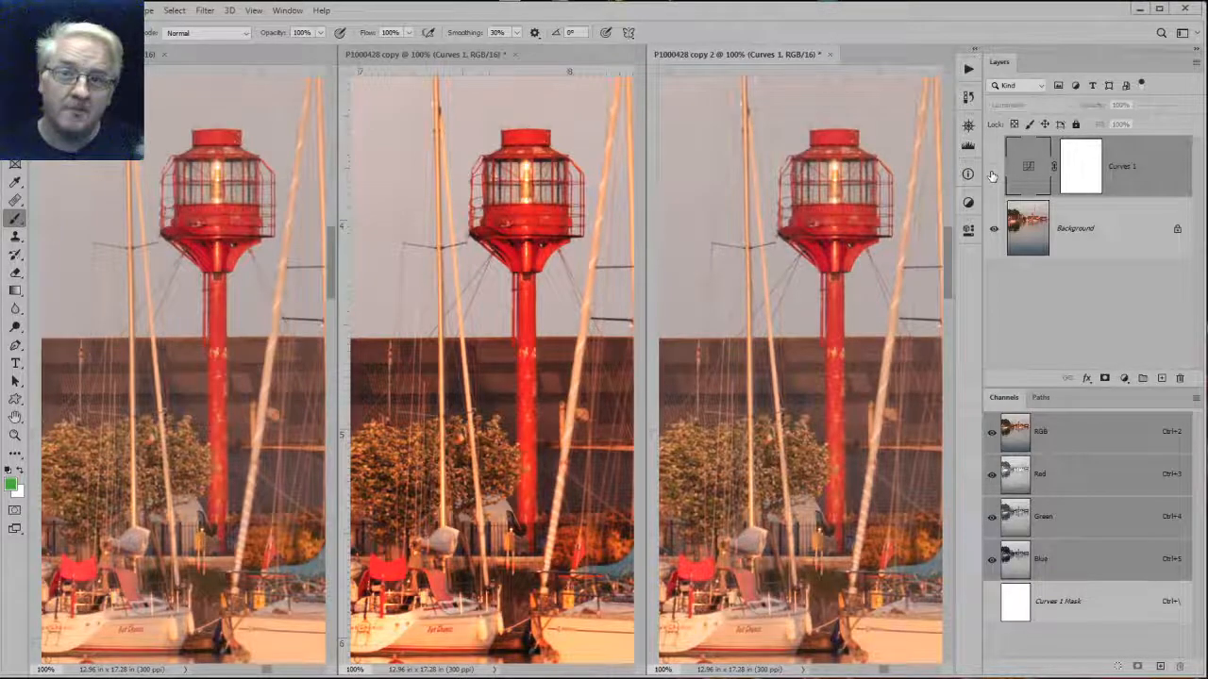
click(993, 170)
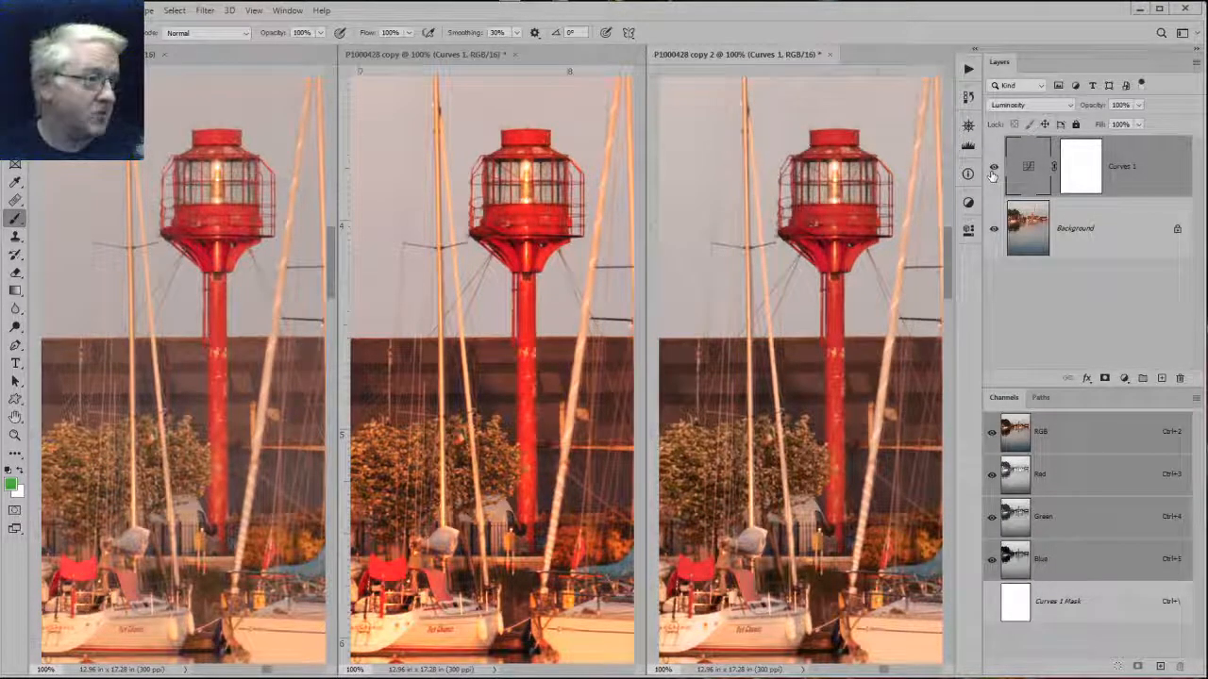
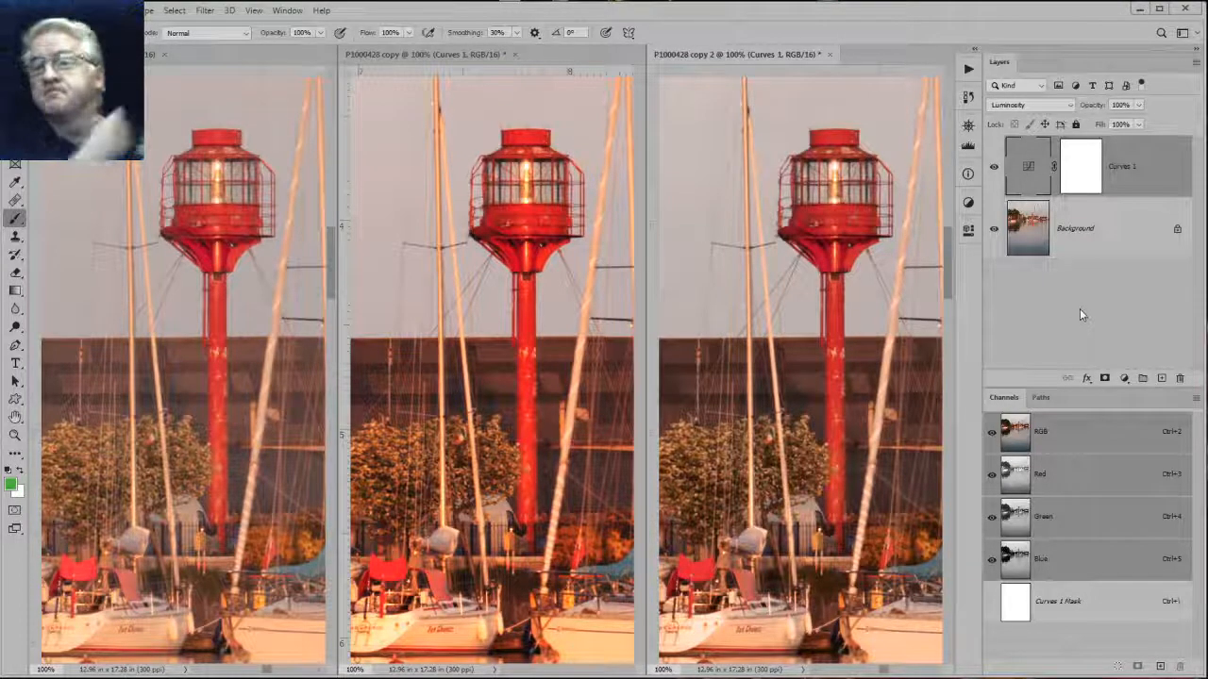
Delete the Curves 1 layers from P1000428 copy 2 and P1000428 copy.
drag(1094, 154, 1179, 377)
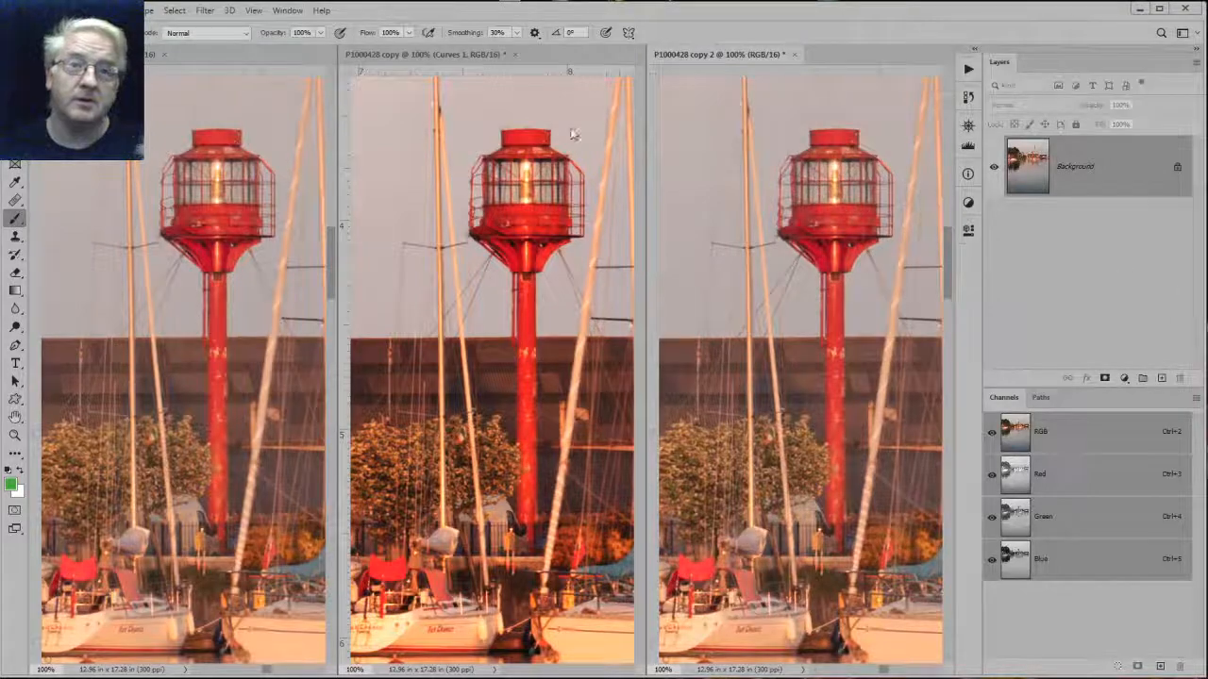
click(553, 131)
drag(1095, 162, 1177, 377)
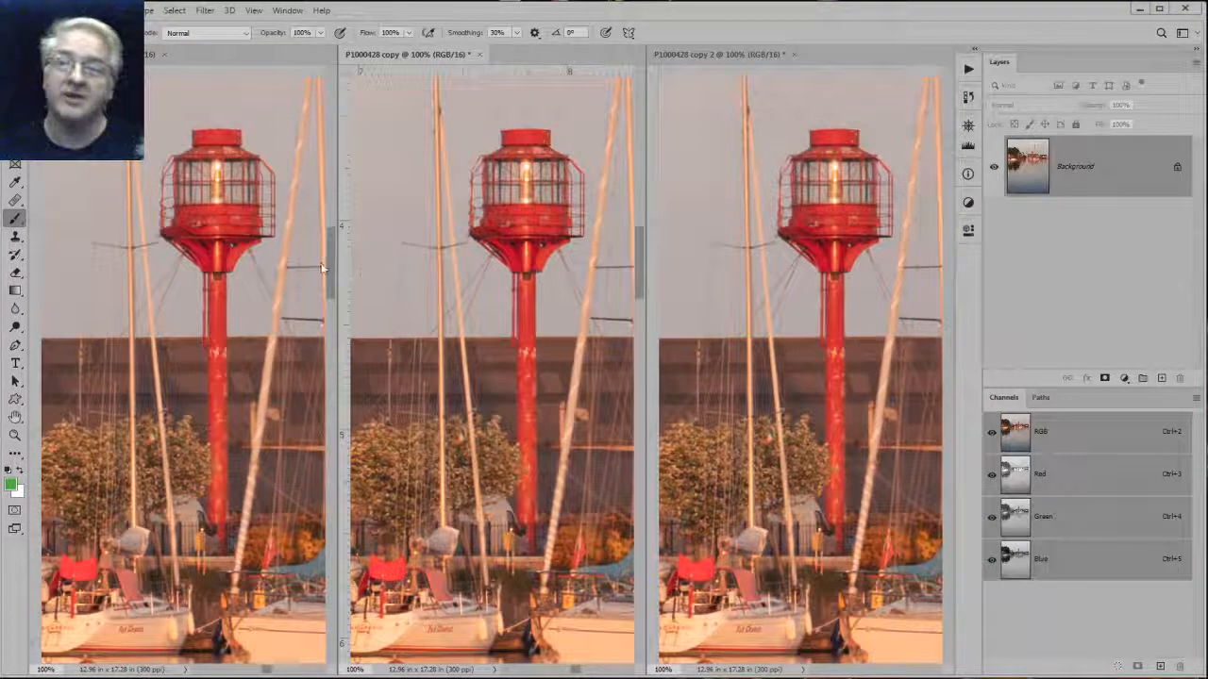
click(279, 261)
click(486, 261)
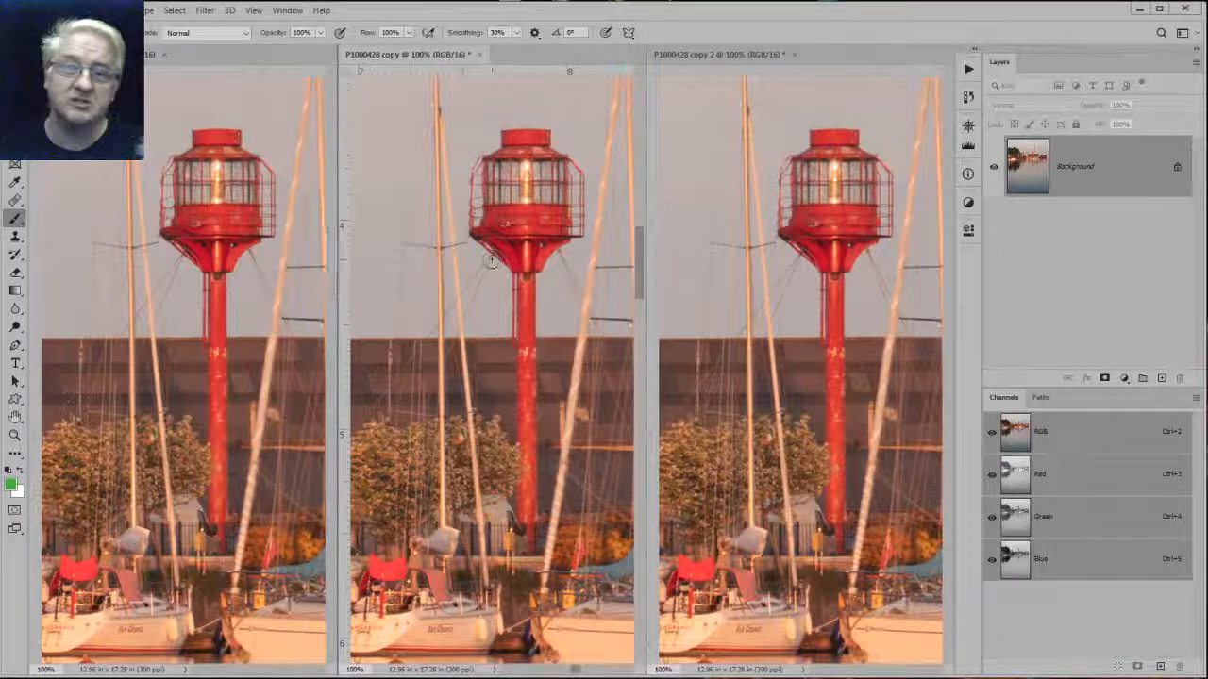
click(742, 260)
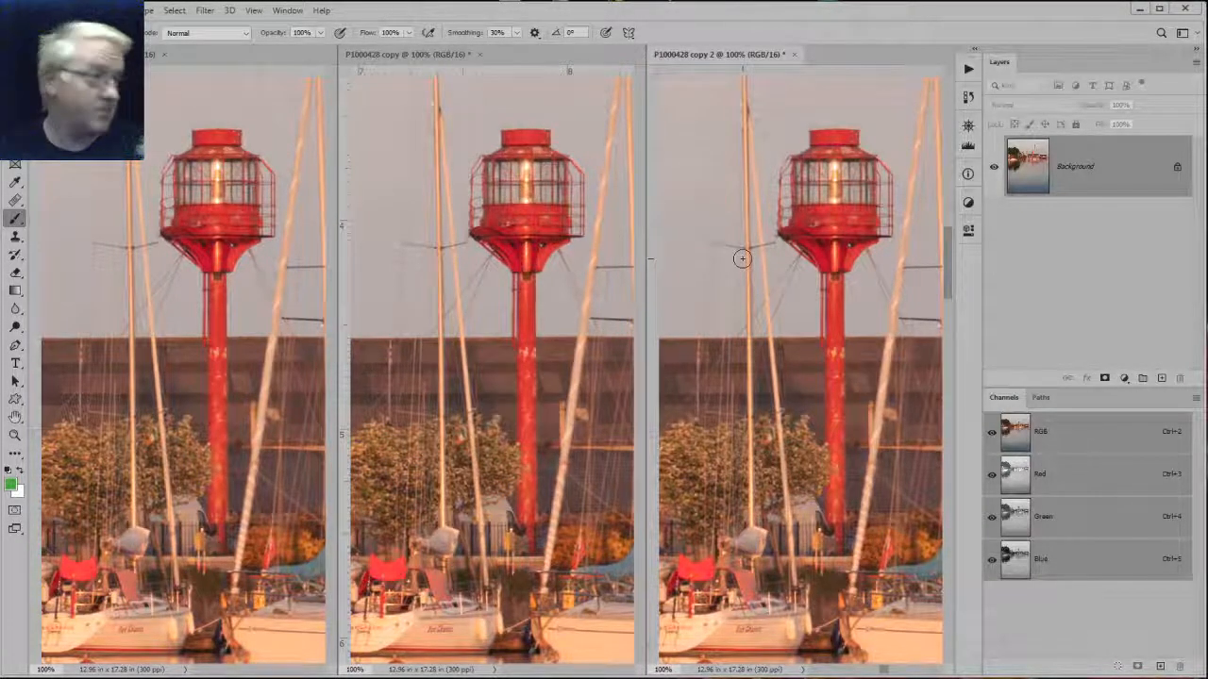
click(209, 206)
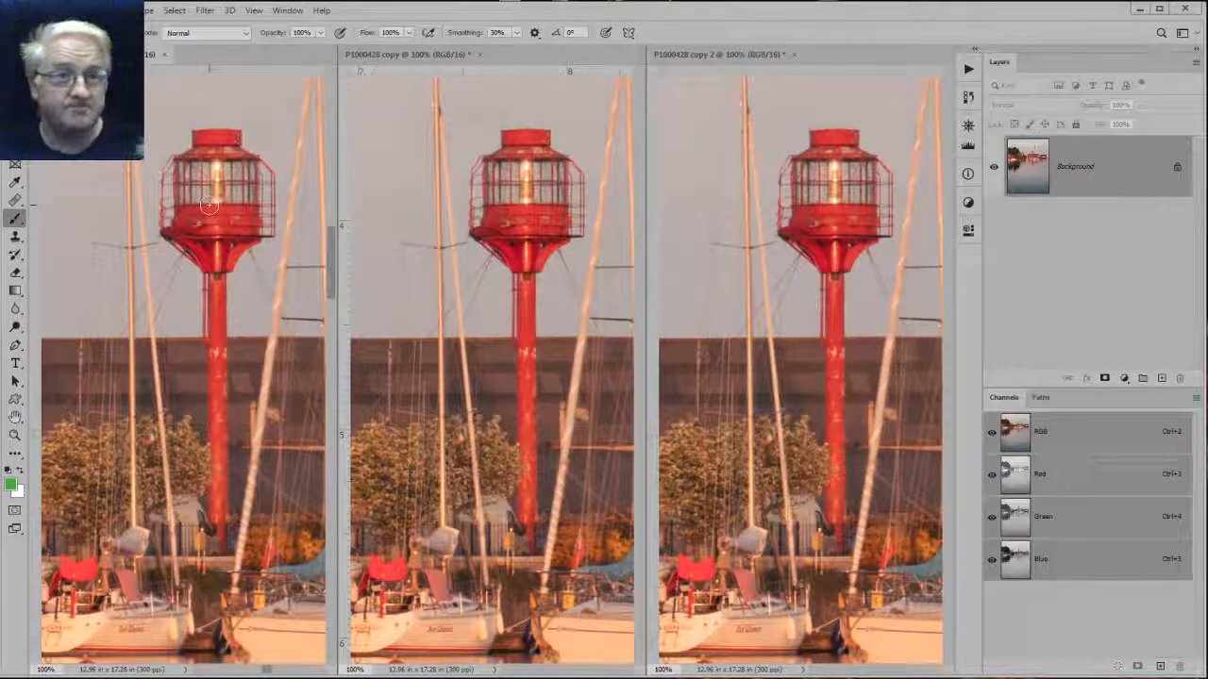
Add a Curves adjustment layer to P1000428 copy and place a highlight point at input 75, output 75.
click(555, 228)
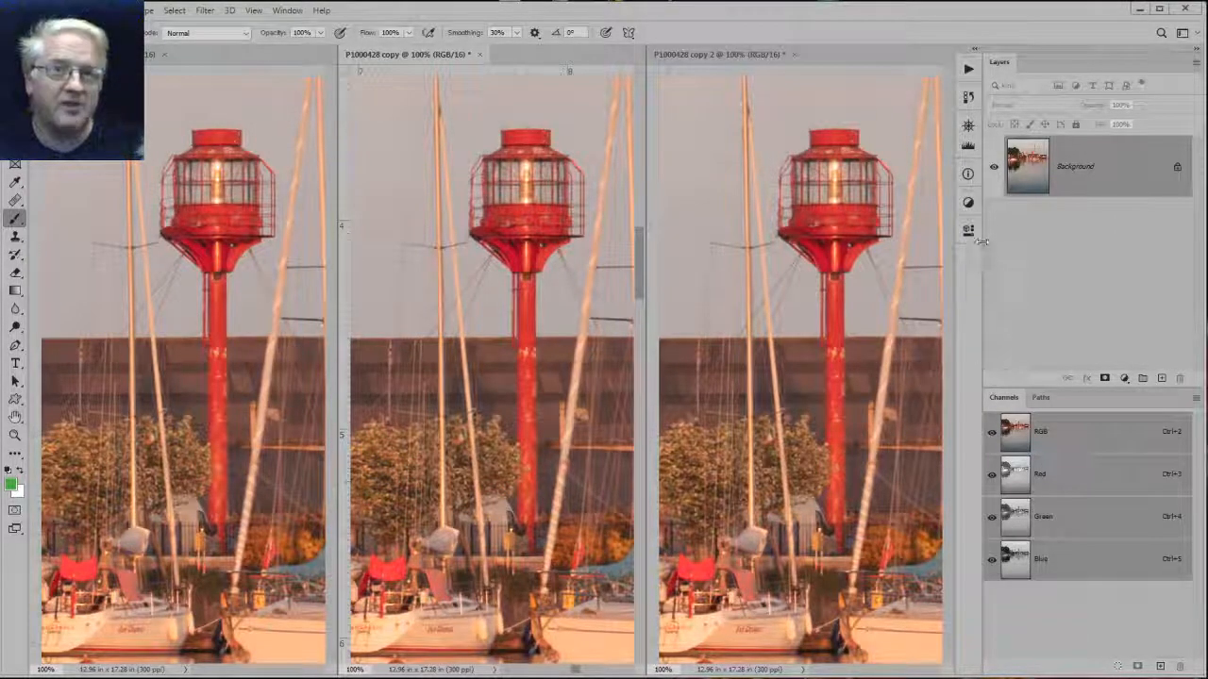
click(1124, 378)
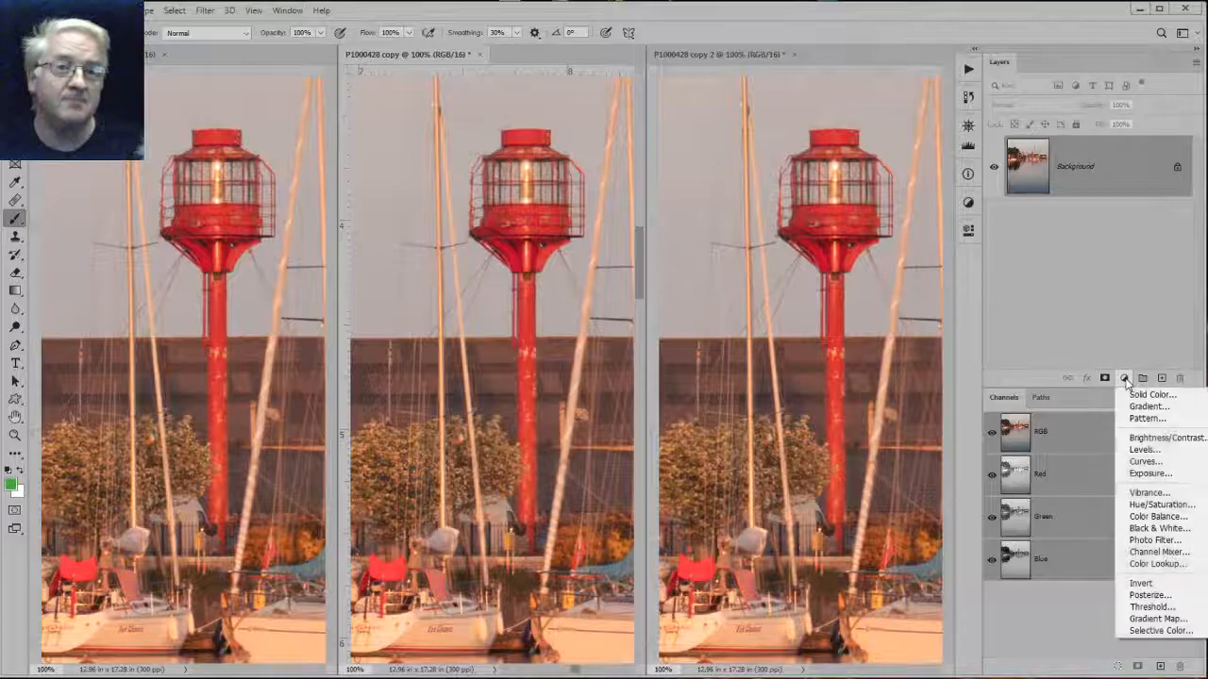
click(1142, 462)
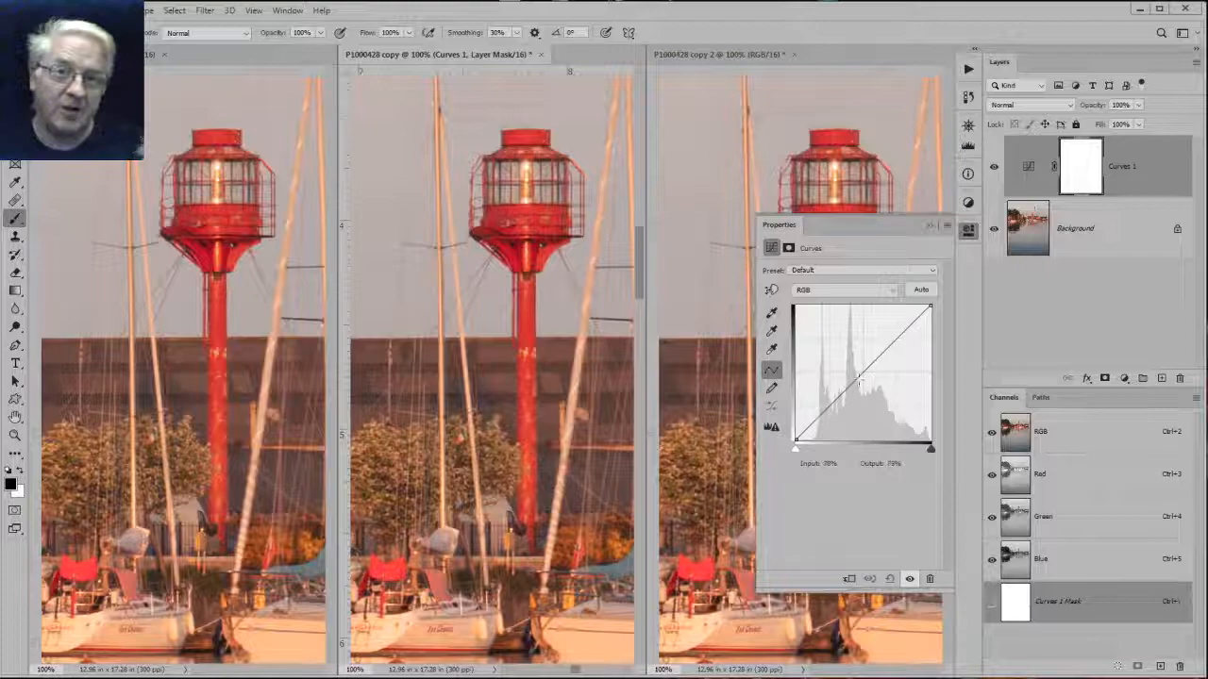
click(897, 339)
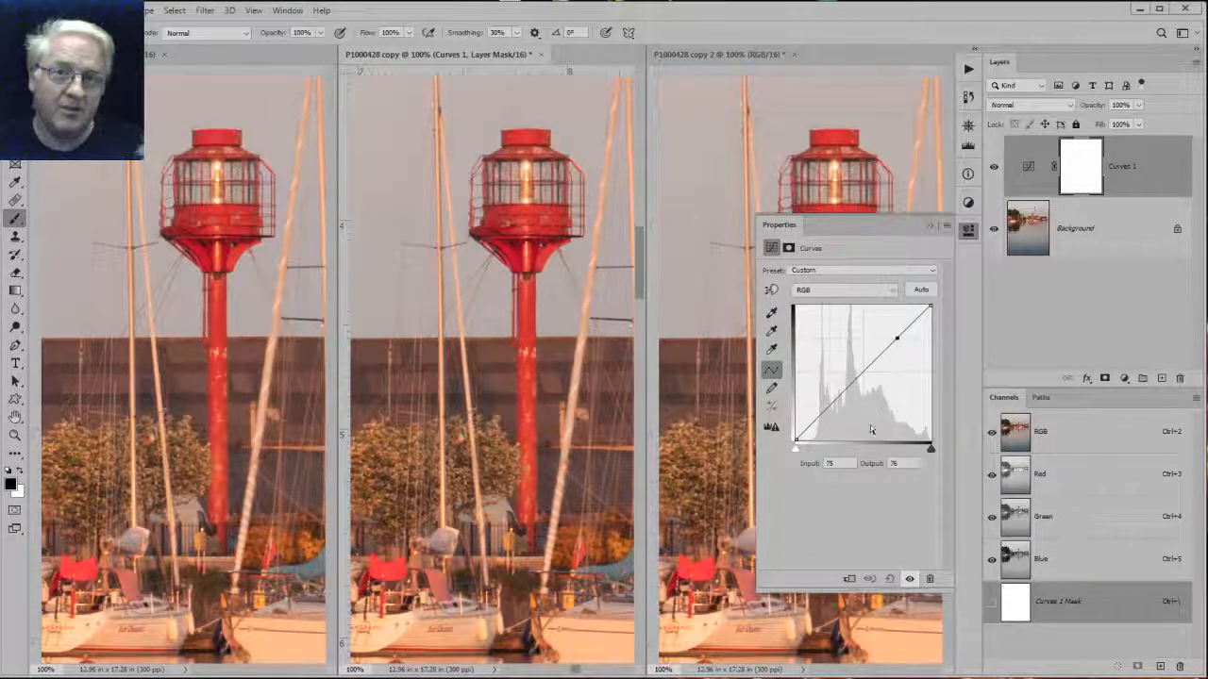
click(904, 465)
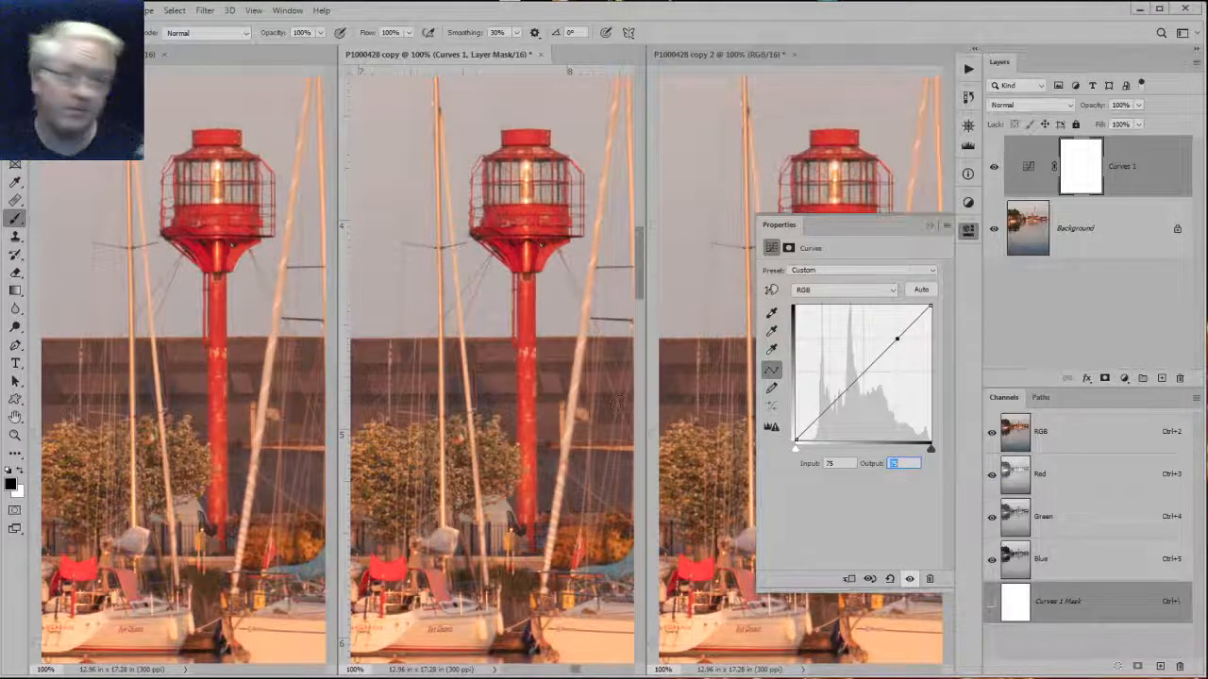
Add a shadow point to the RGB curve at input 25 and lower its output to 20.
click(830, 407)
click(901, 463)
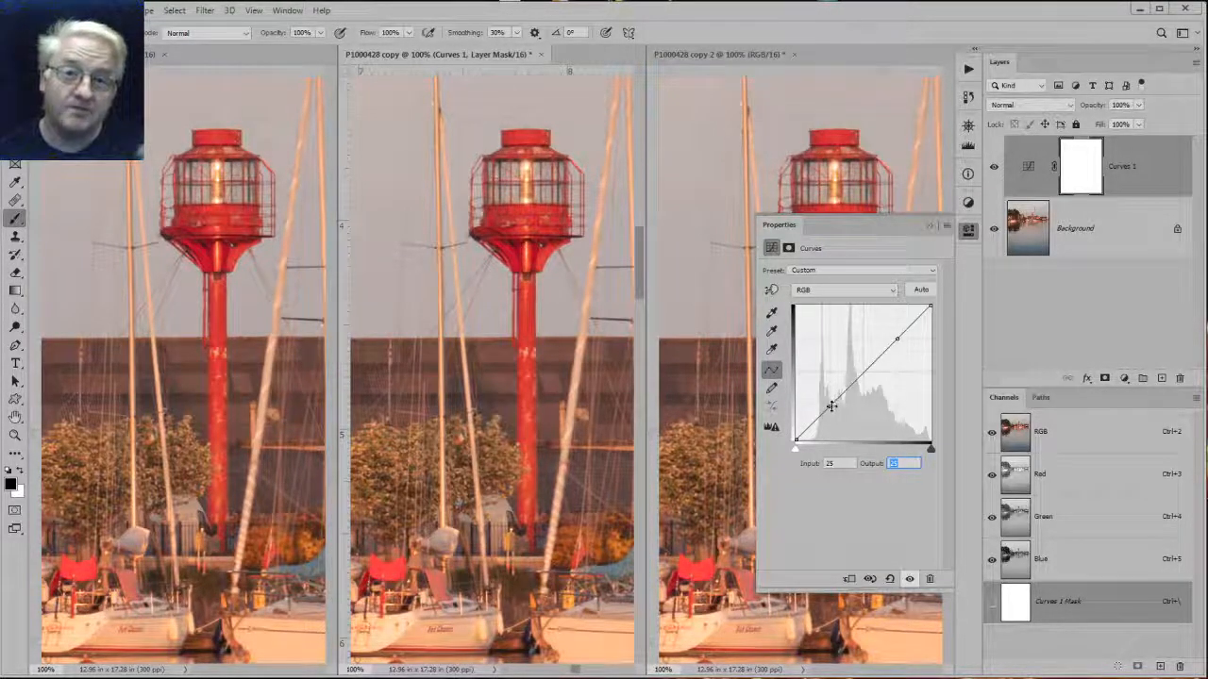
click(901, 465)
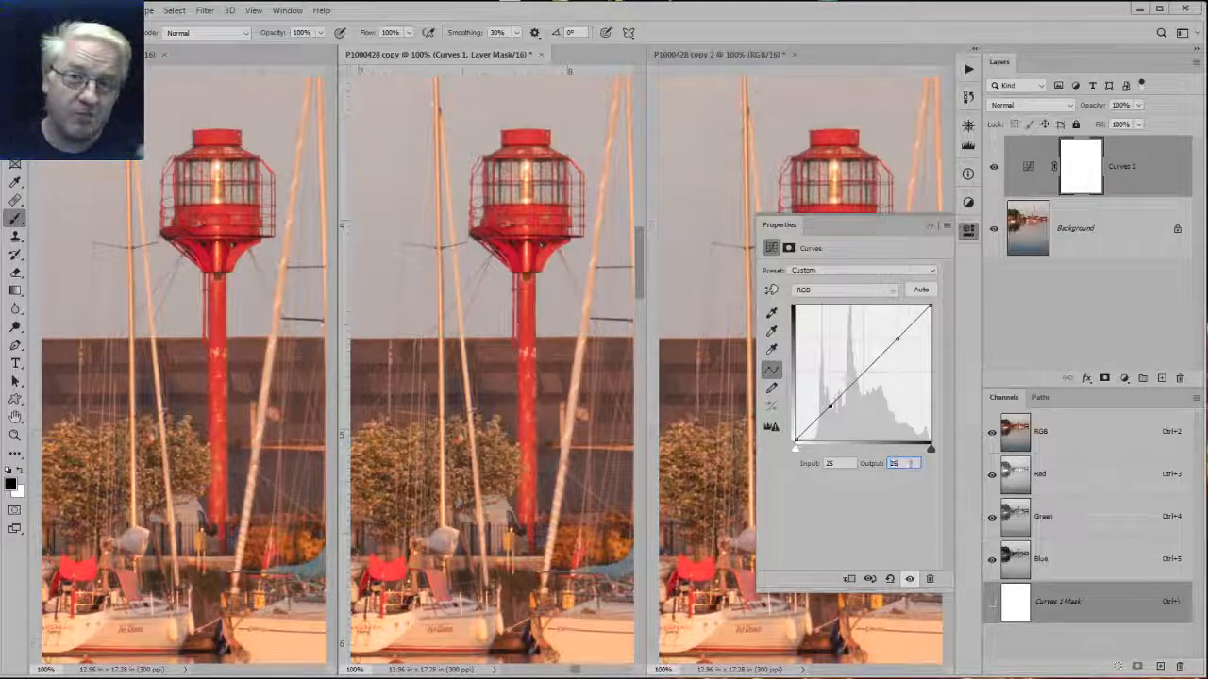
key(Down)
key(Down)
key(Down)
key(Down)
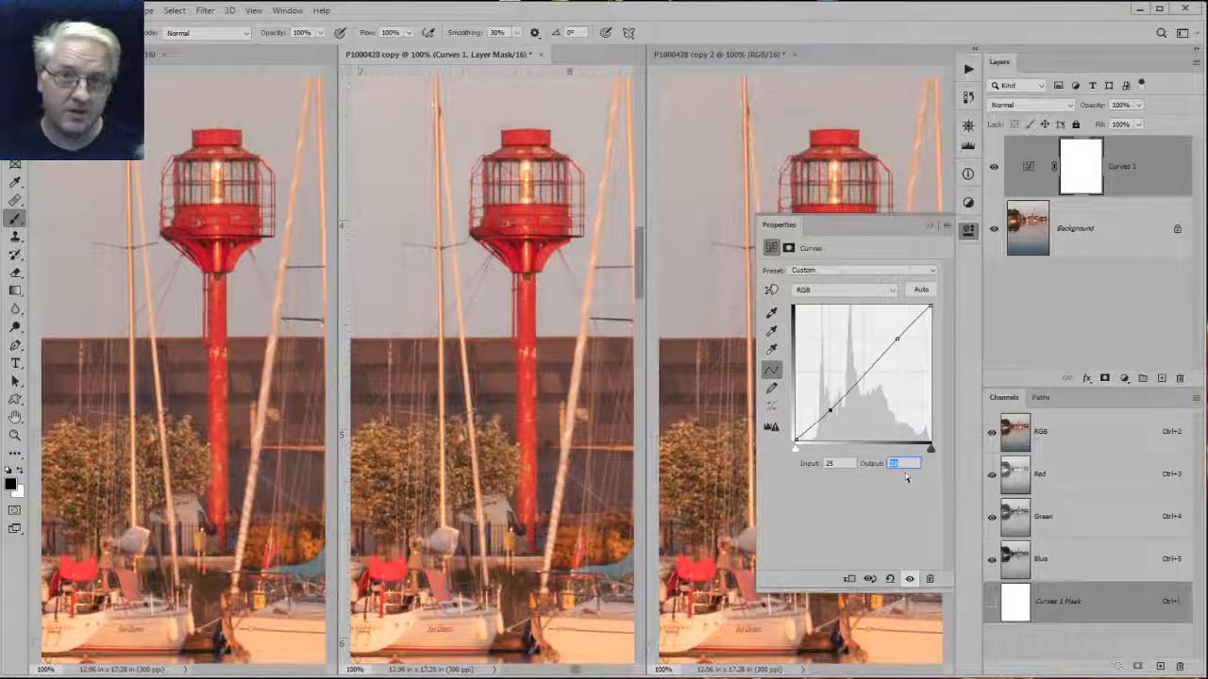
key(Down)
key(Down)
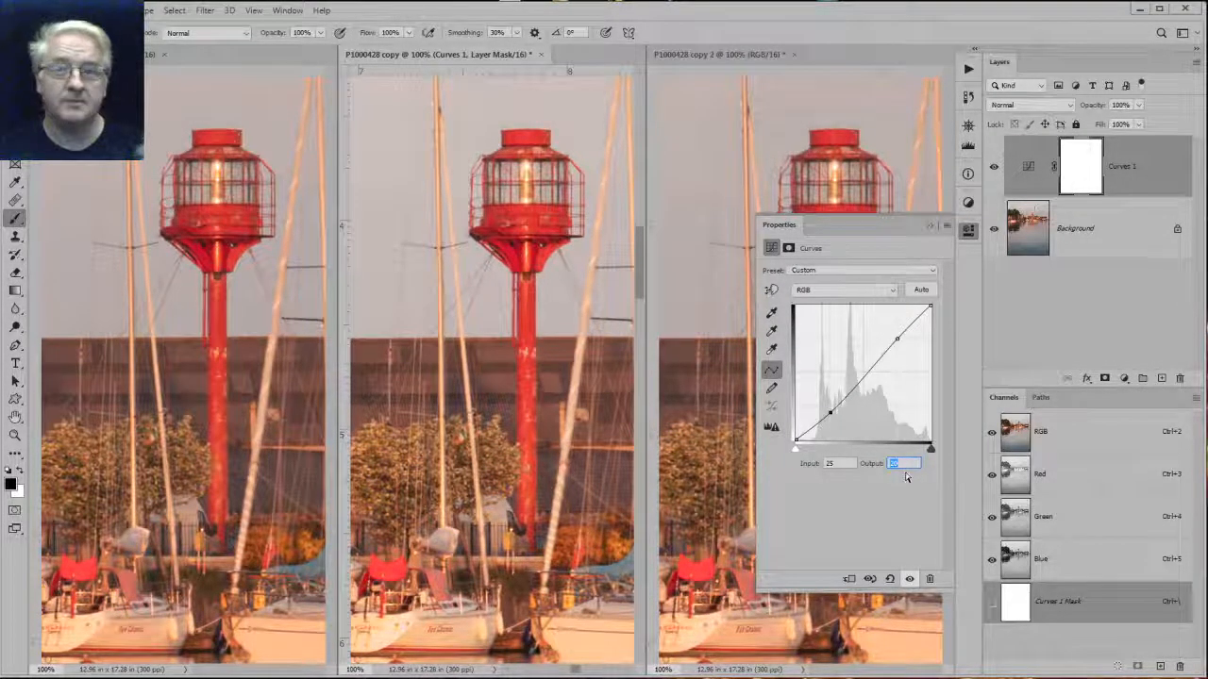
Raise the output of the curve's highlight point at input 75 to 80.
click(896, 338)
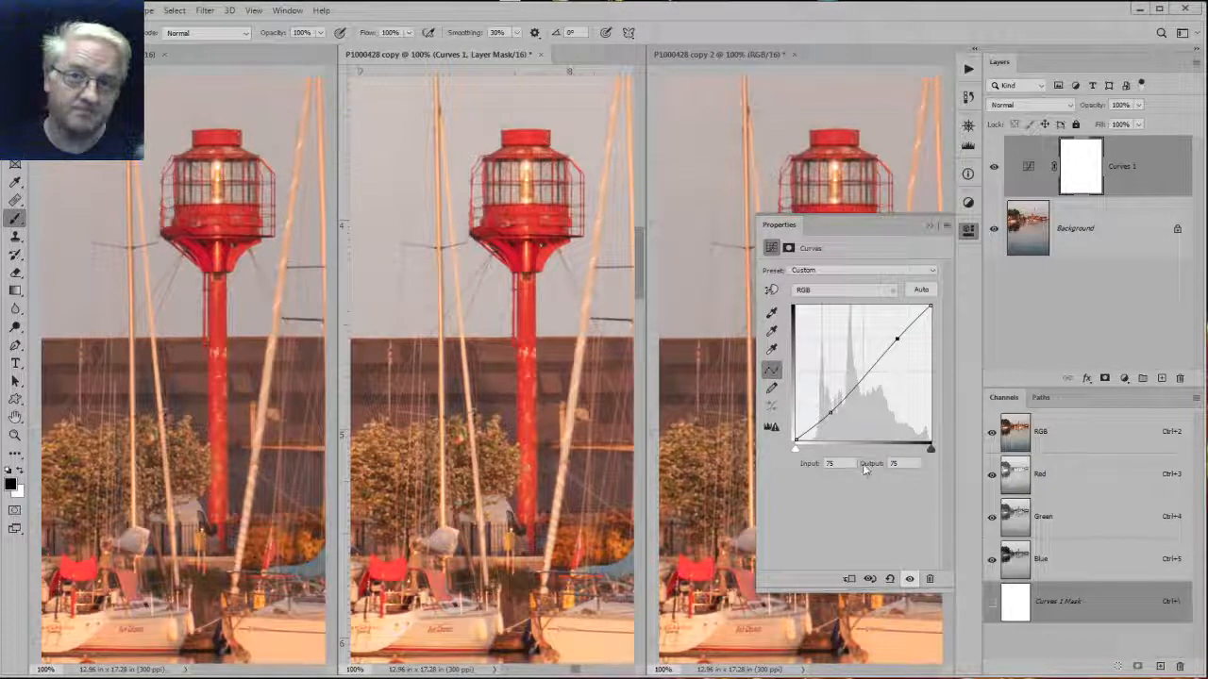
key(Up)
key(Up)
key(Up)
key(Up)
key(Up)
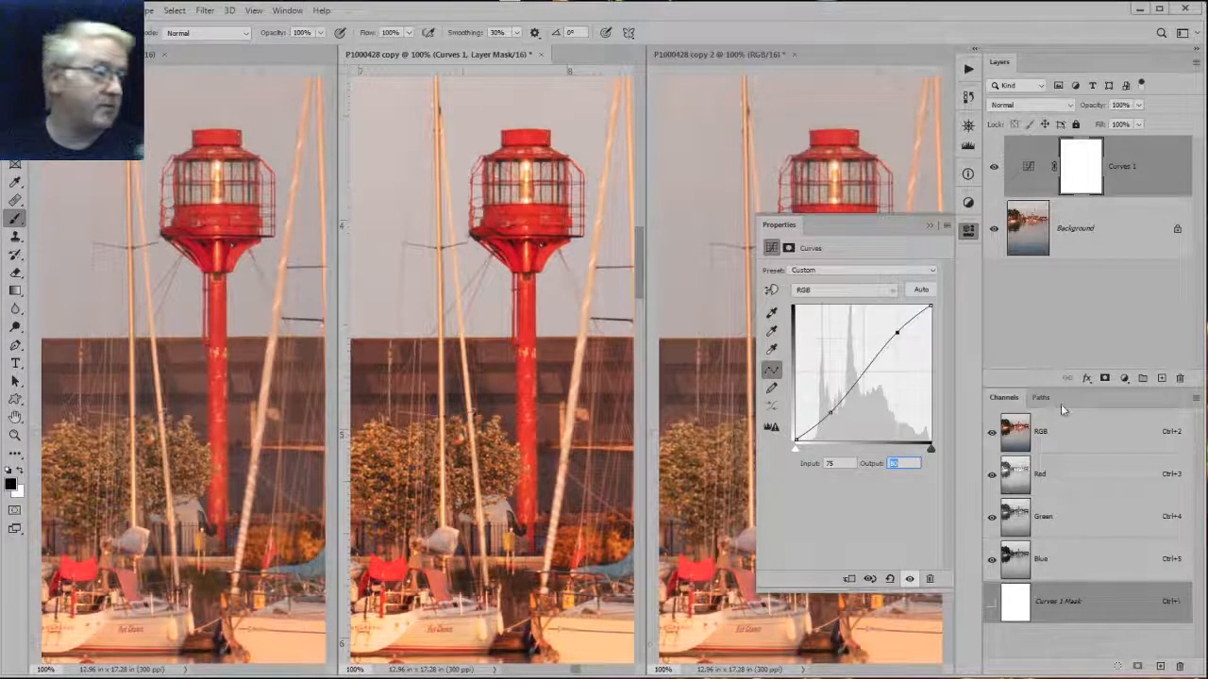
Toggle the custom Curves 1 layer's visibility to compare P1000428 copy with and without the S-curve.
click(994, 168)
click(994, 168)
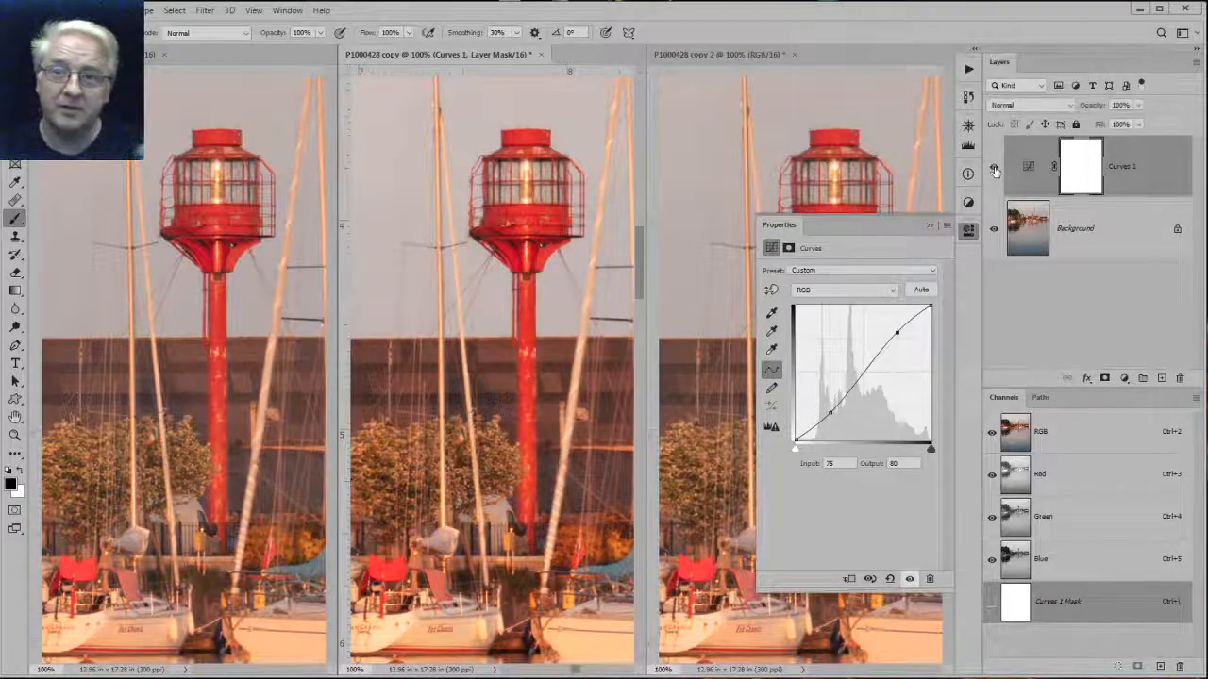
click(993, 168)
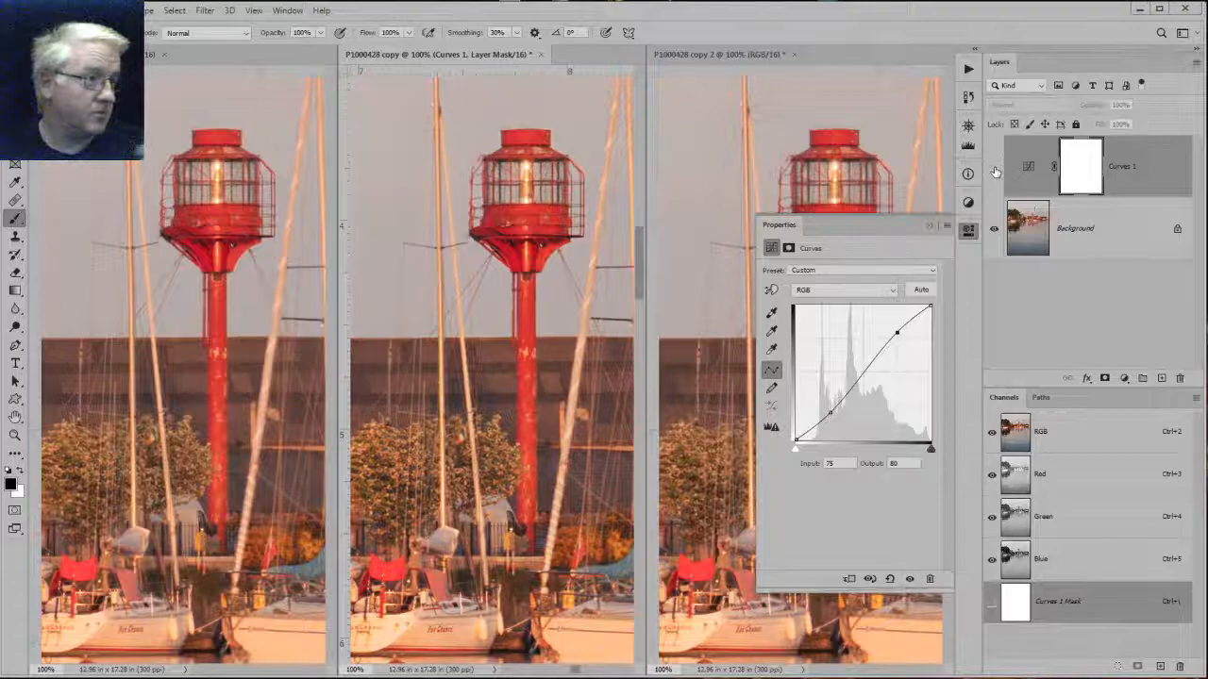
click(994, 168)
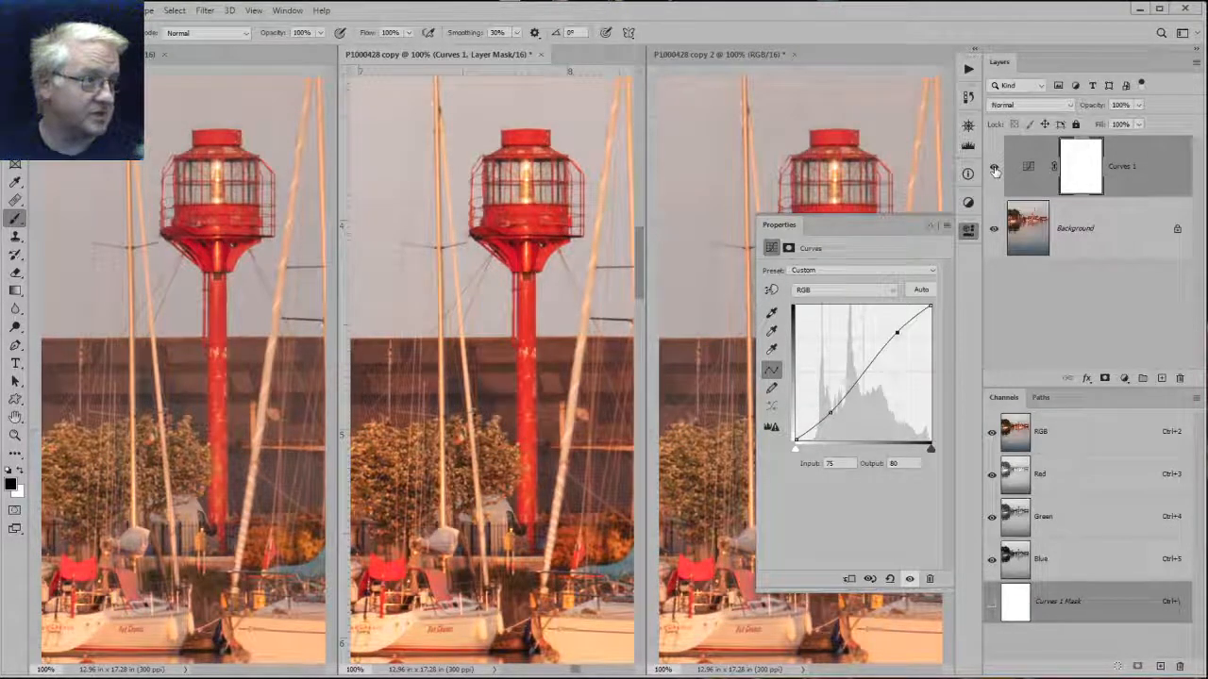
click(994, 168)
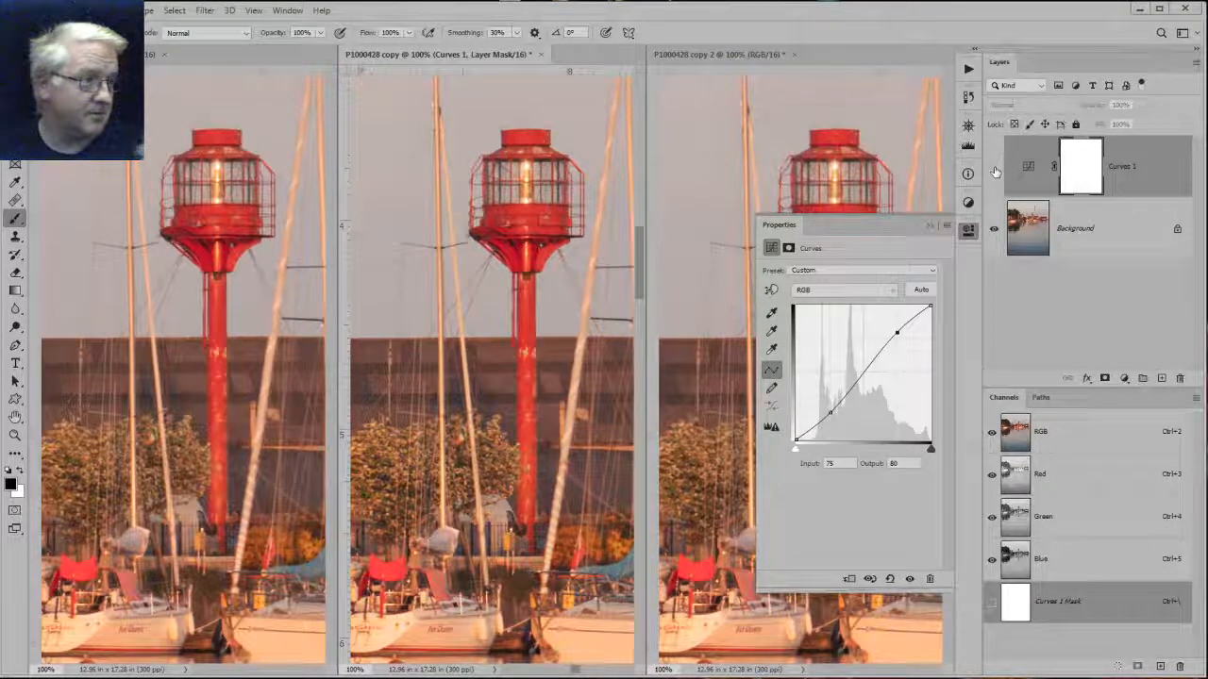
click(994, 168)
click(994, 168)
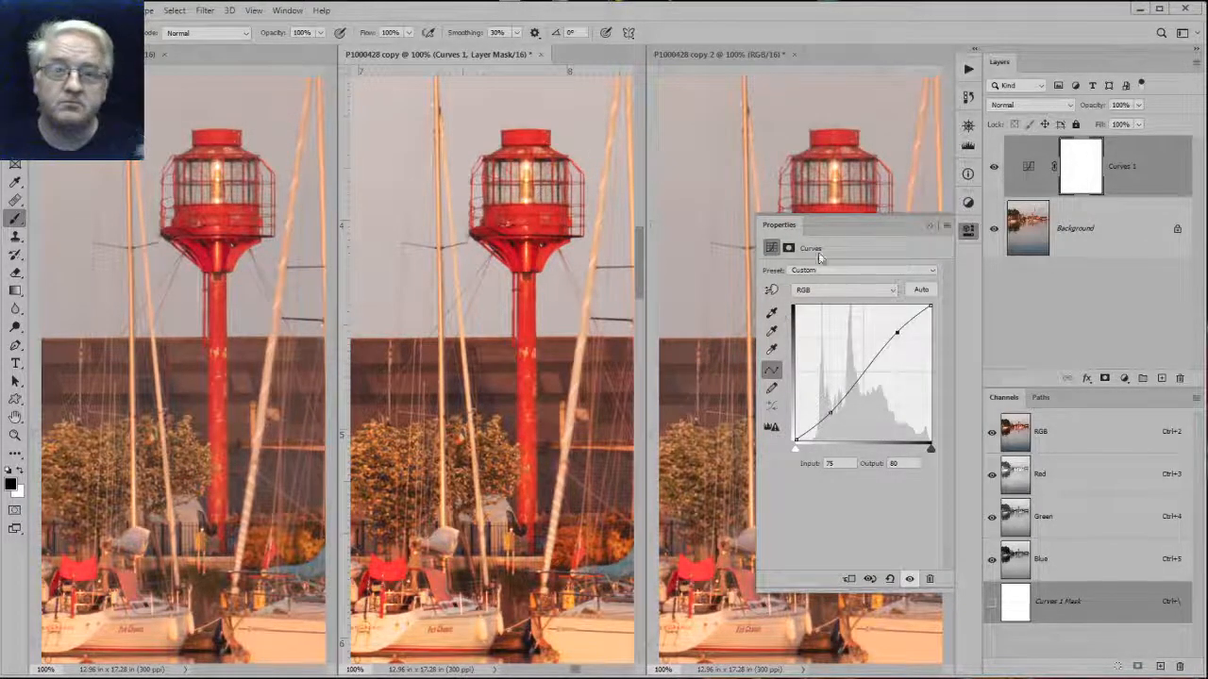
Duplicate the custom Curves 1 layer into P1000428 copy 2 and collapse the curve properties.
click(1088, 286)
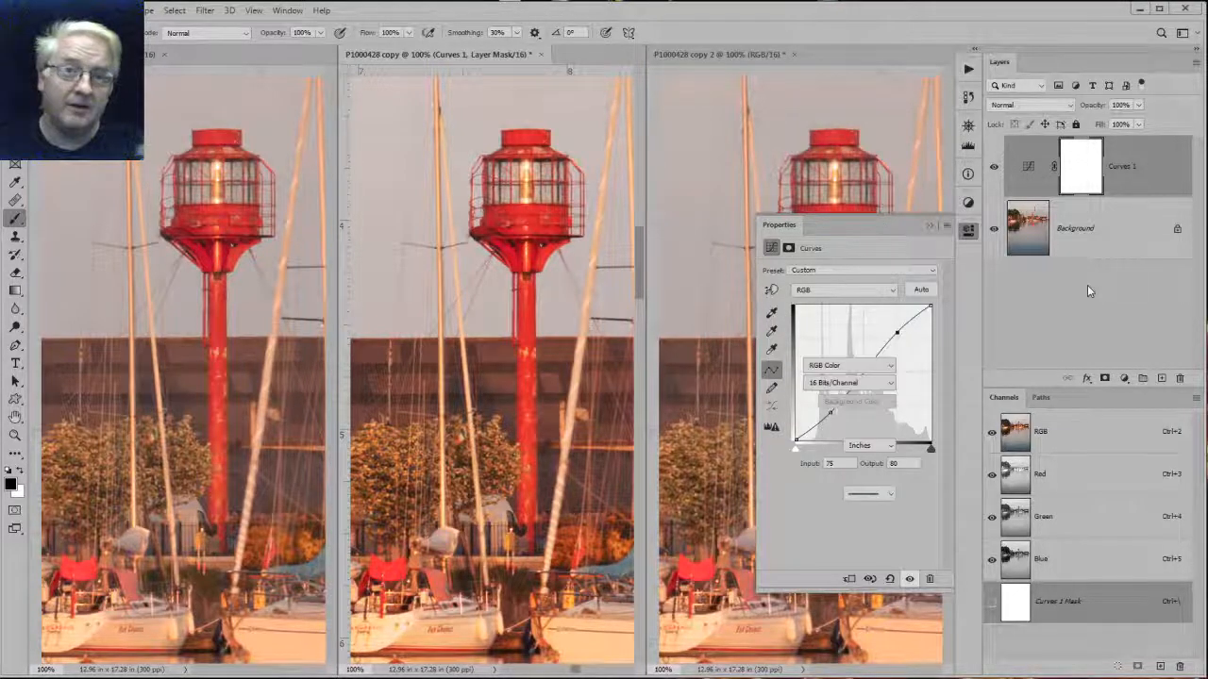
click(1141, 168)
drag(1141, 168, 804, 150)
click(969, 231)
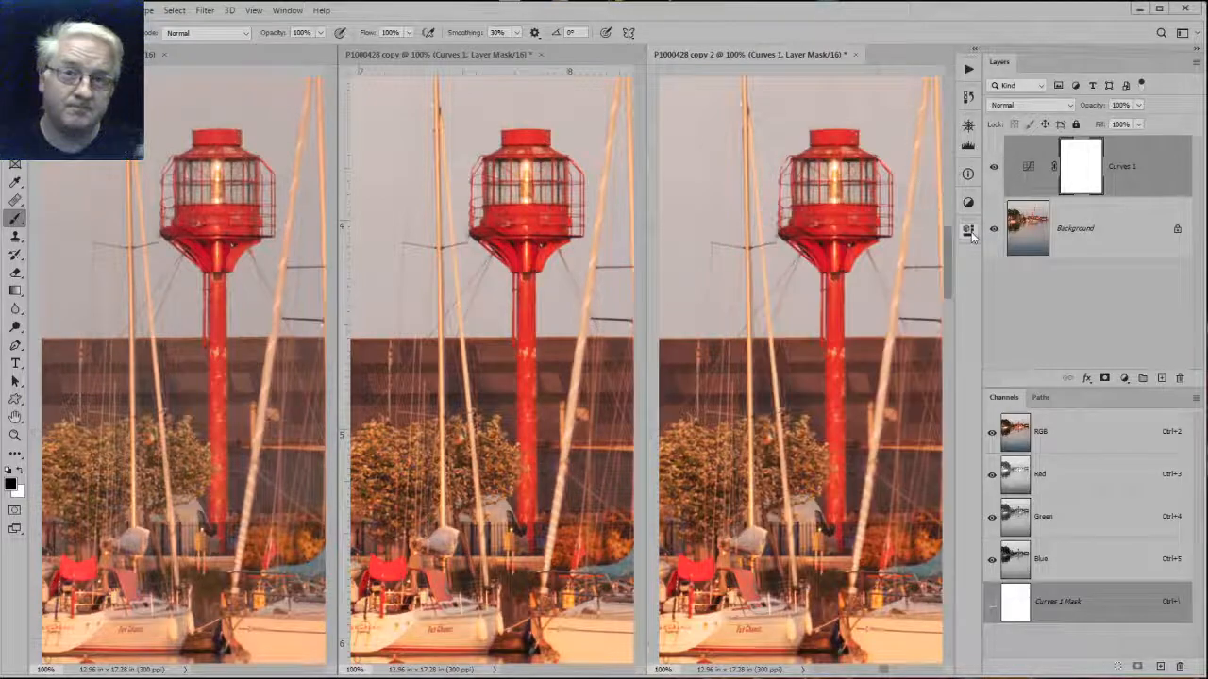
Set the blend mode of the Curves 1 layer in P1000428 copy 2 to Luminosity.
click(1026, 142)
click(1029, 104)
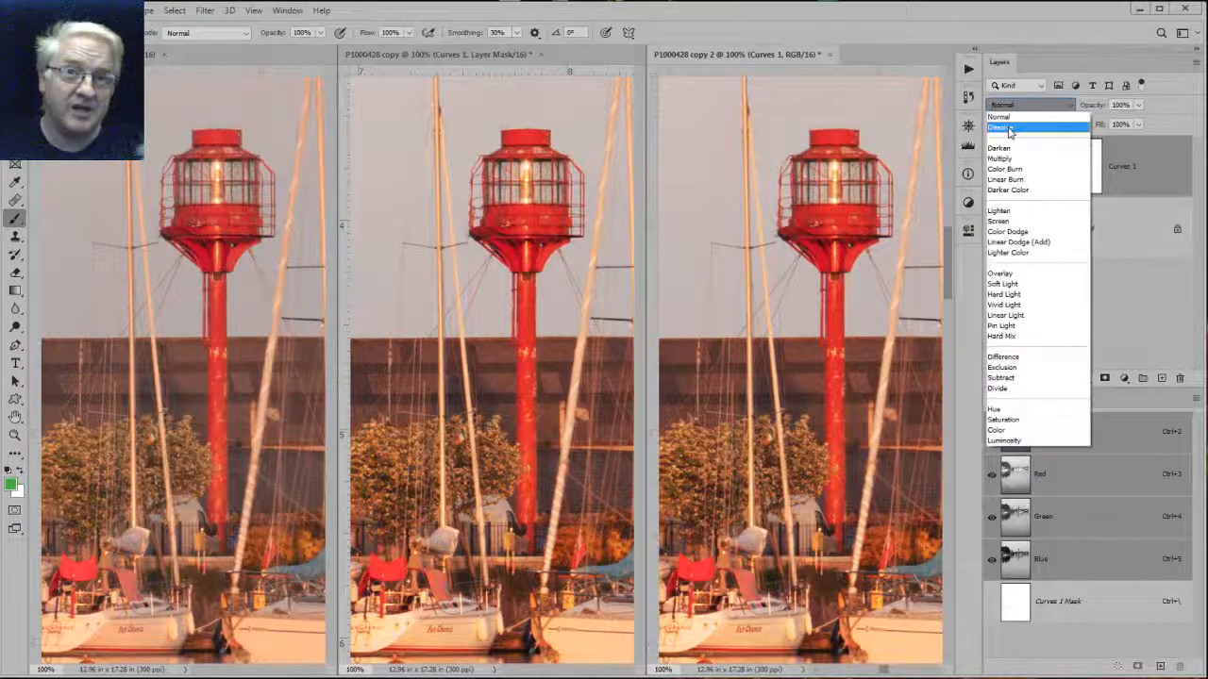
click(1008, 441)
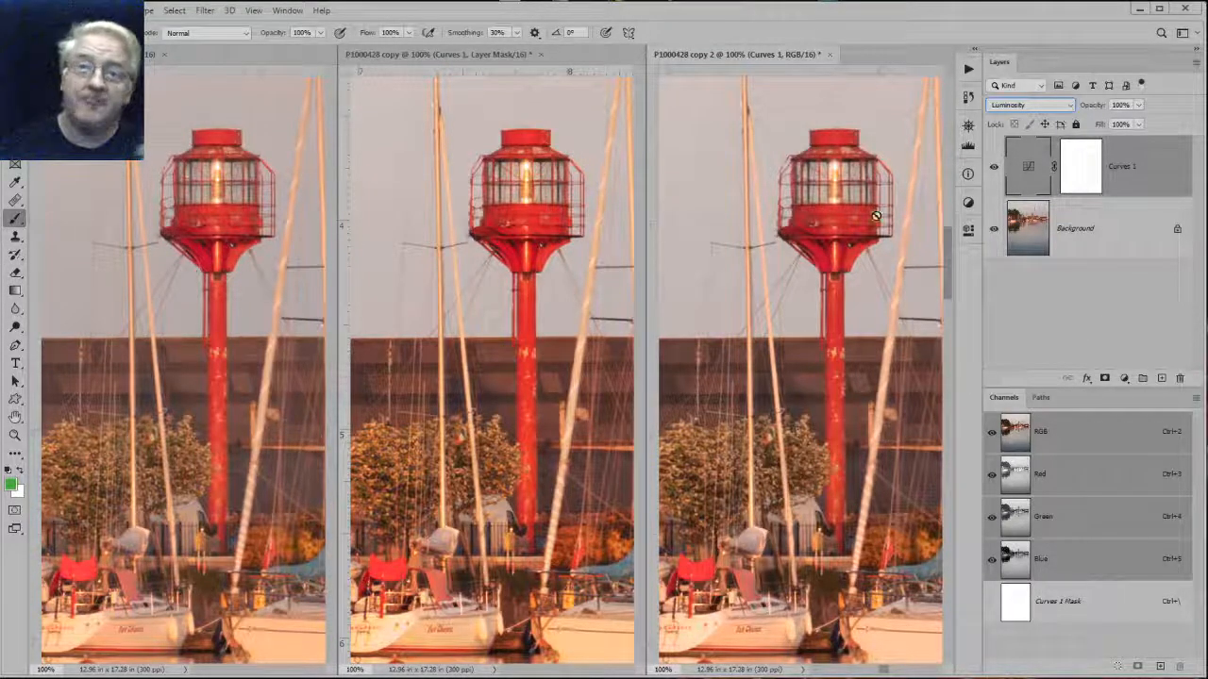
Toggle the Luminosity-blended Curves 1 layer's visibility to compare P1000428 copy 2 with and without the curve.
click(992, 167)
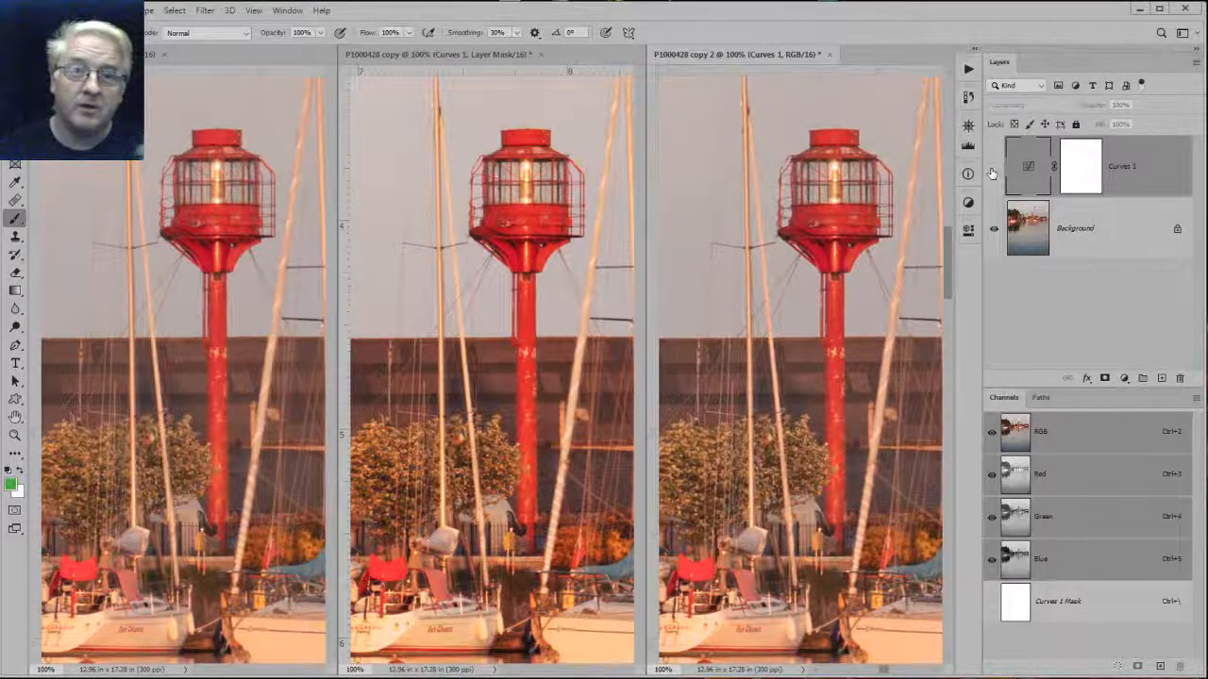
click(992, 170)
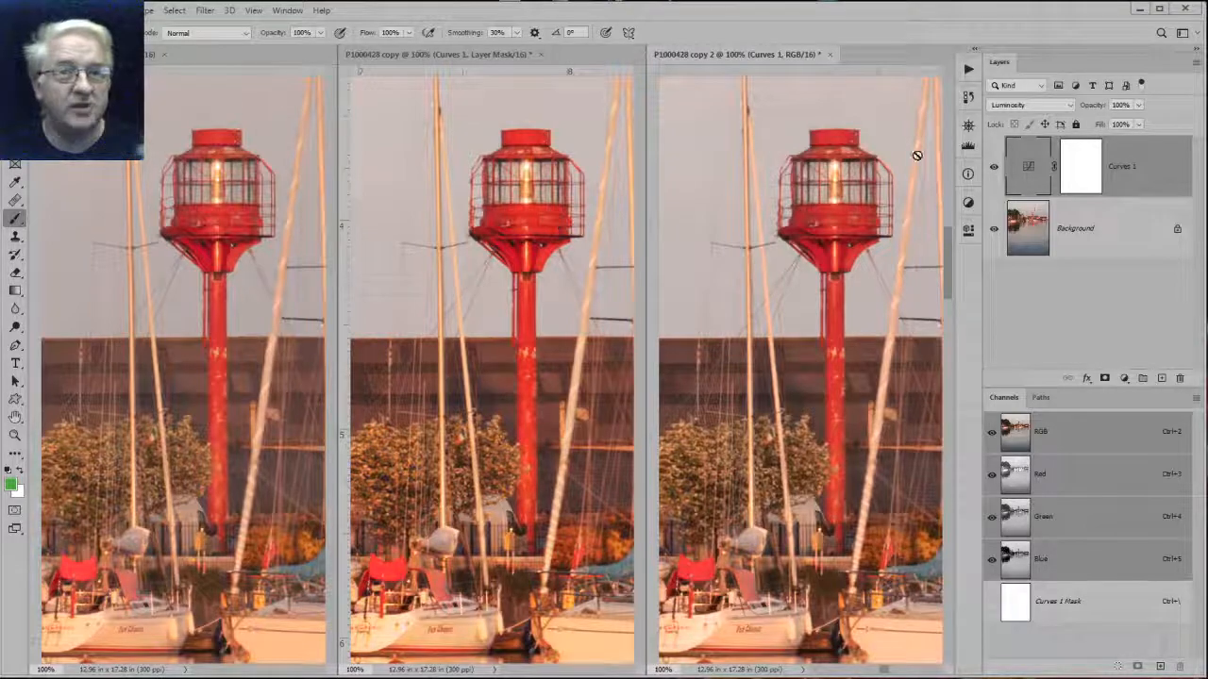
click(995, 168)
click(995, 168)
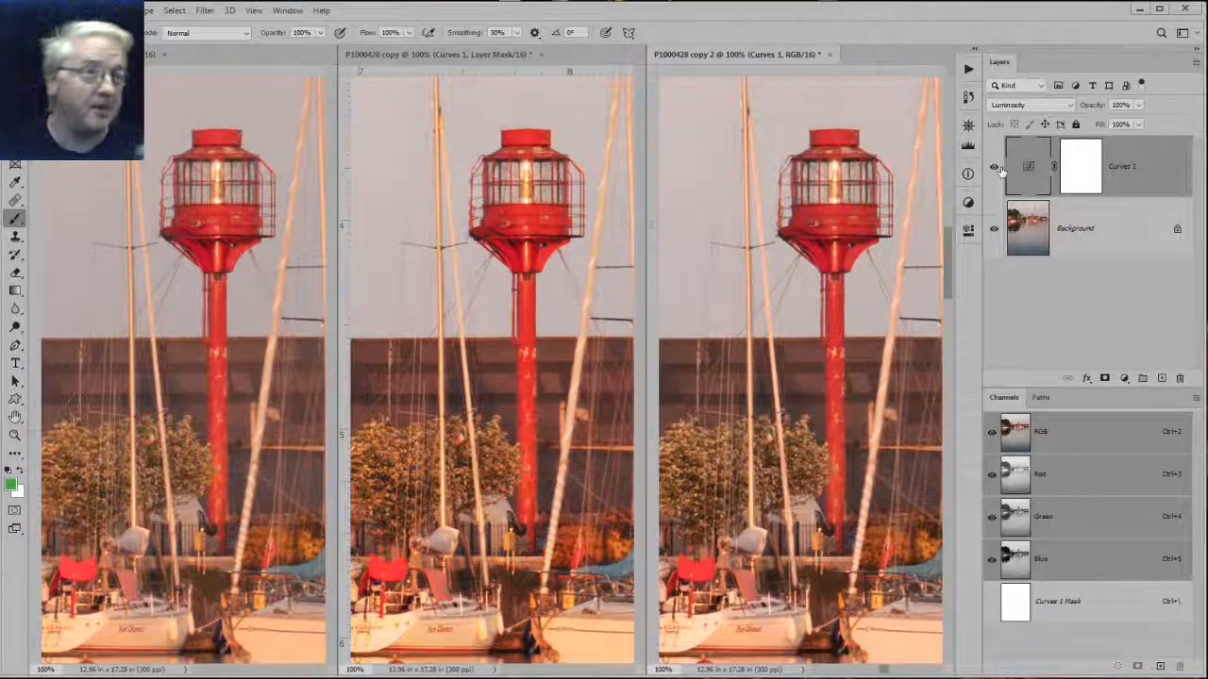
click(1000, 168)
click(1000, 169)
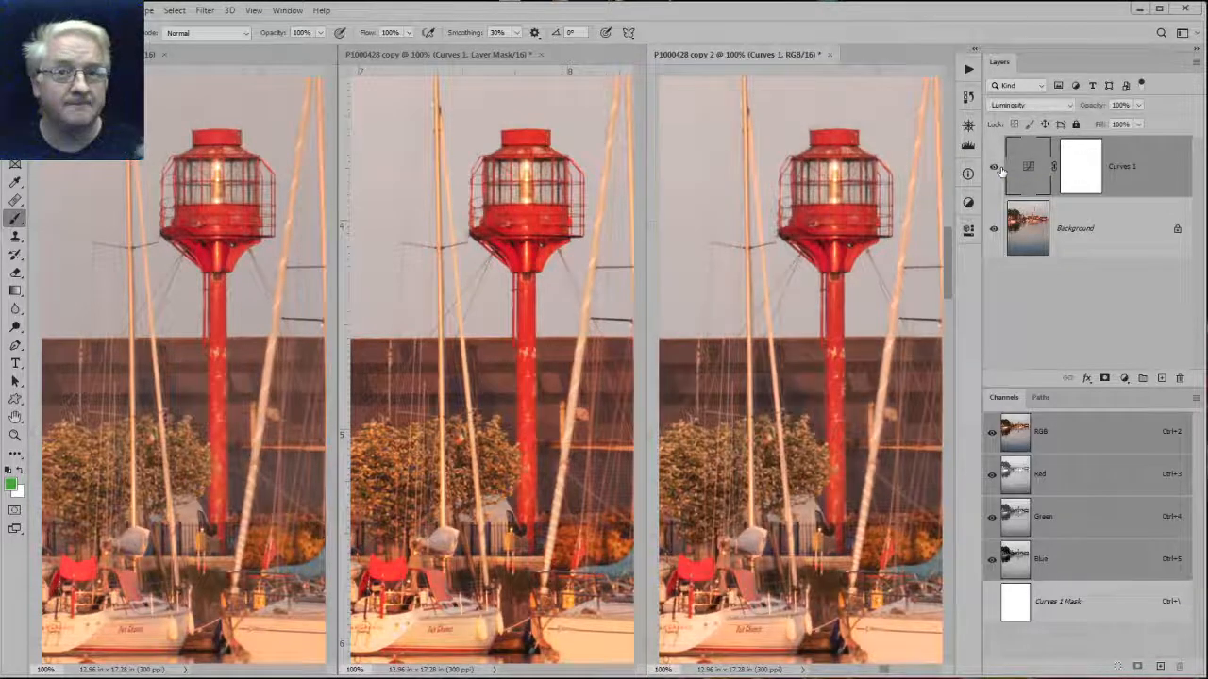
click(1000, 169)
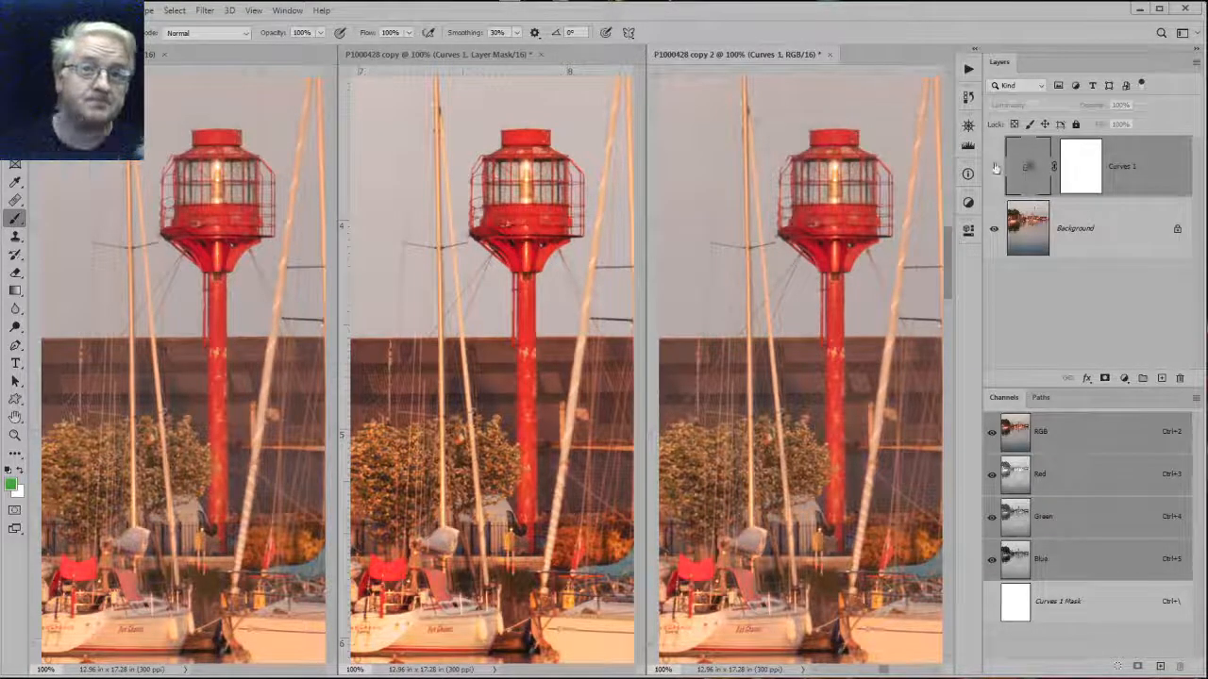
click(993, 167)
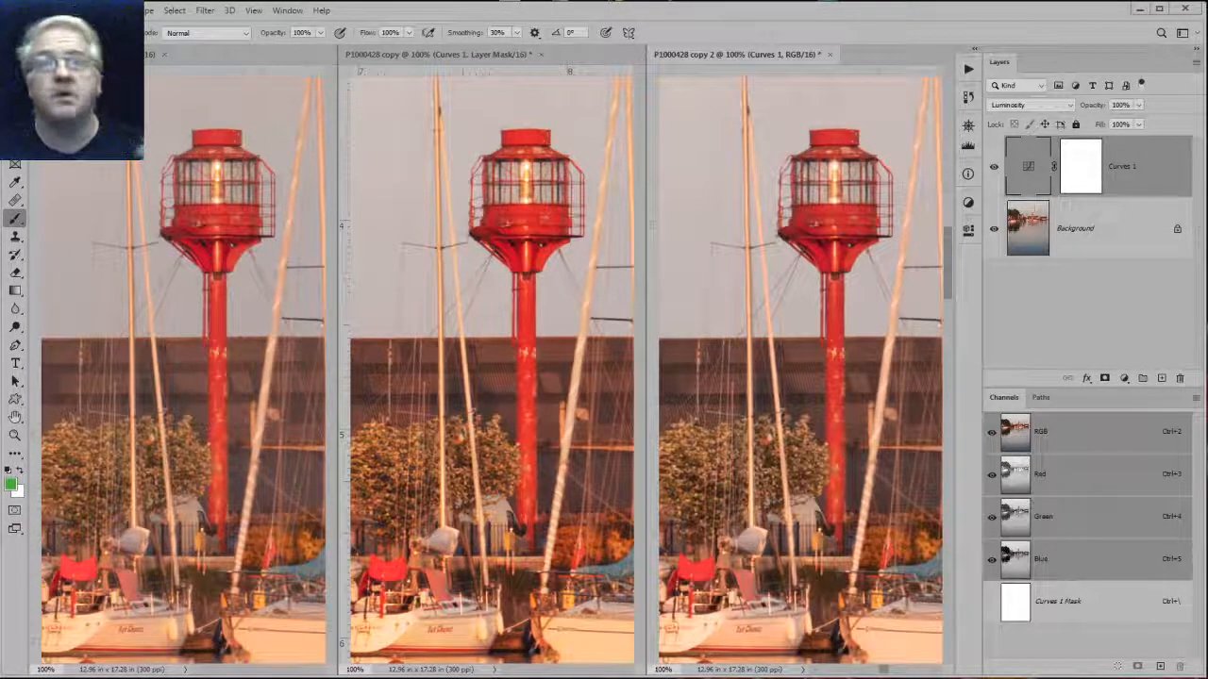
Delete the Curves 1 layer from P1000428 copy 2 and make P1000428 copy the active document.
drag(1150, 163, 1180, 379)
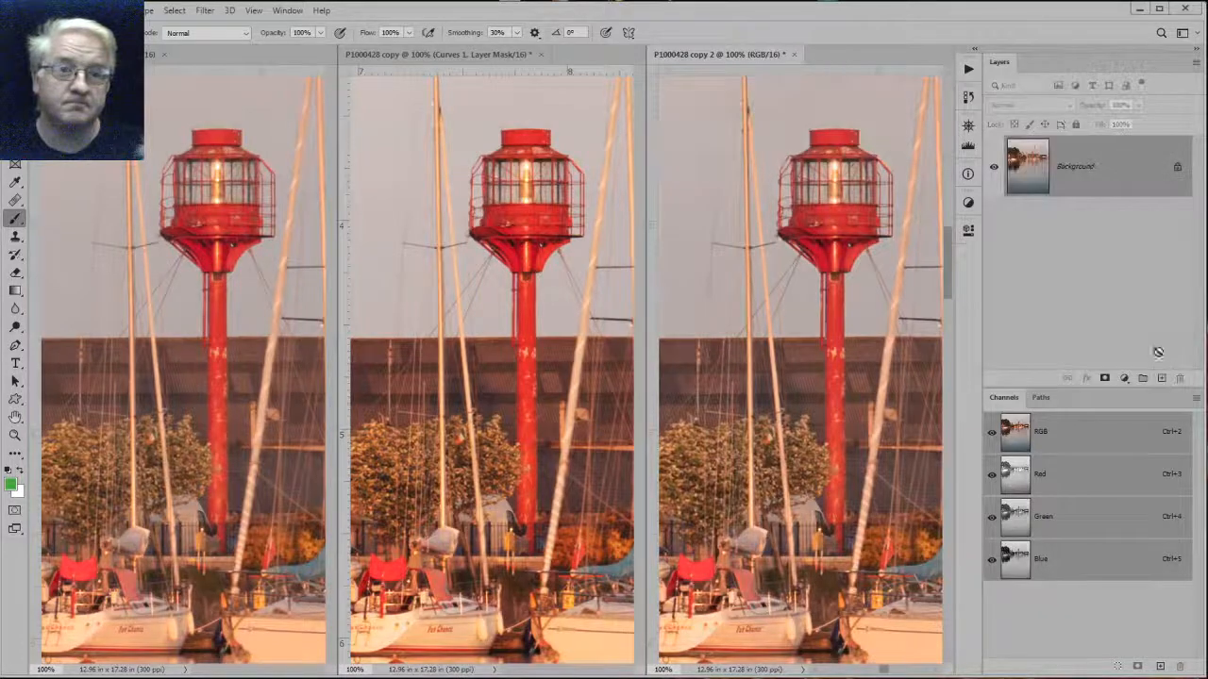
click(501, 57)
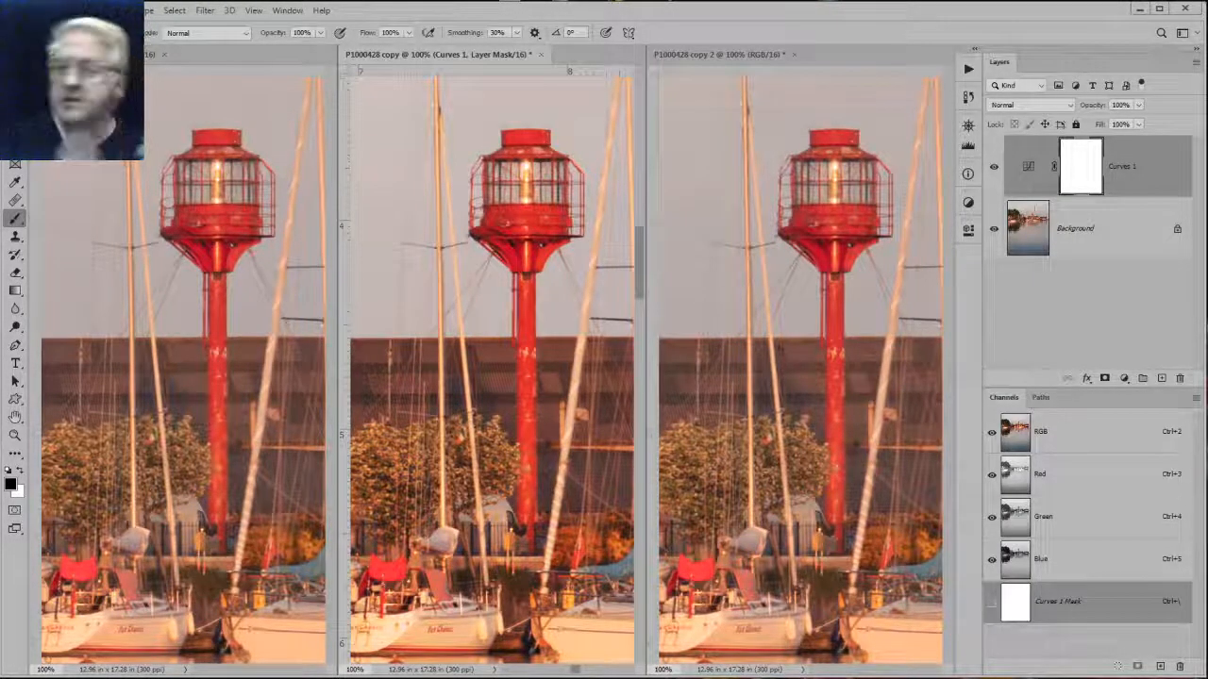
Switch to Bridge, go back to the 09 Contrast folder and select the portrait raw file P1016119.RW2.
key(alt+Tab)
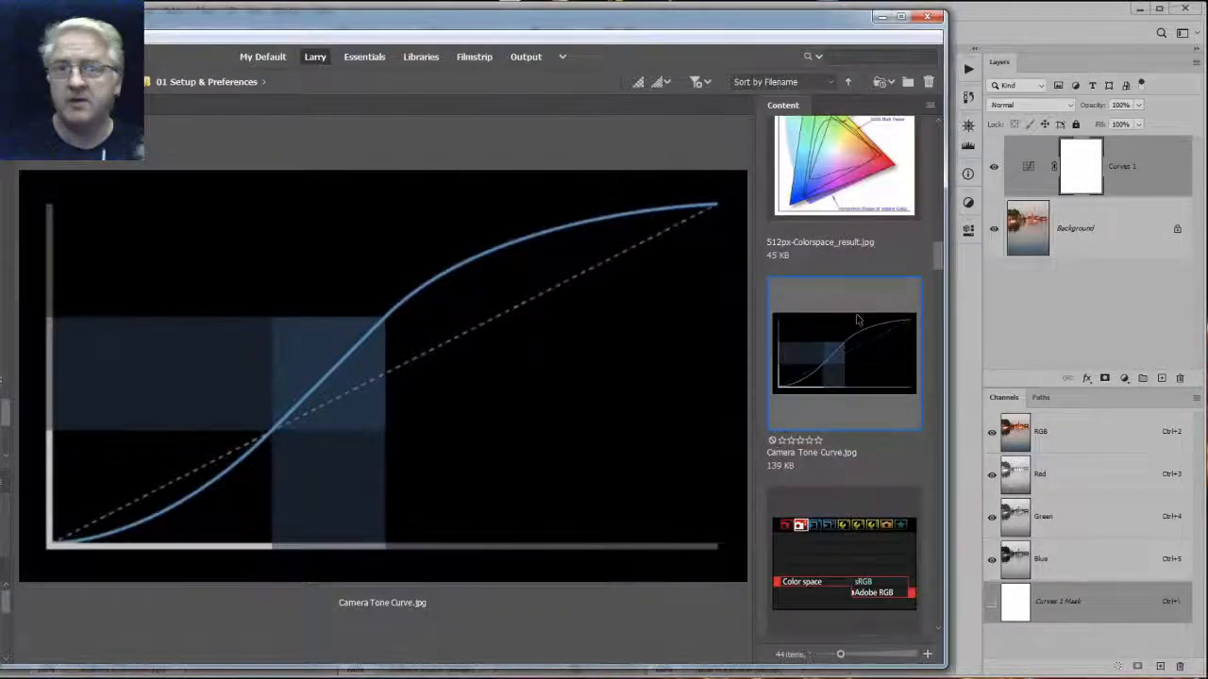
key(alt+Left)
key(alt+Left)
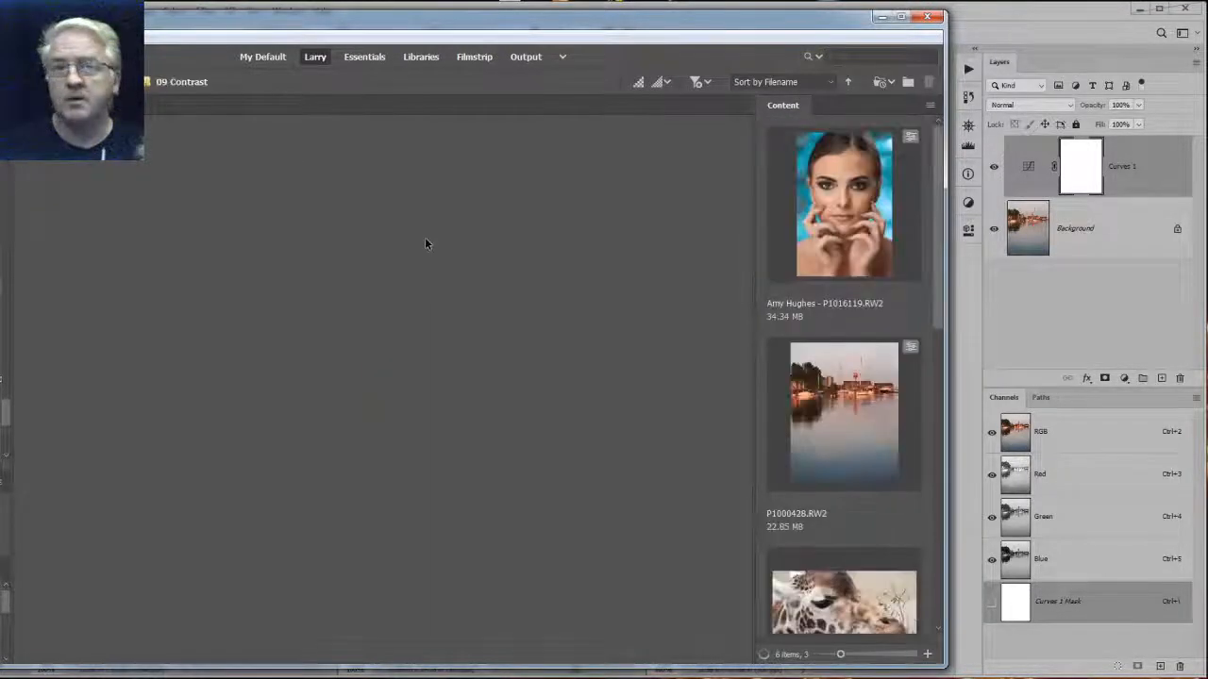
scroll(830, 420, down, 2)
scroll(801, 415, up, 2)
click(863, 227)
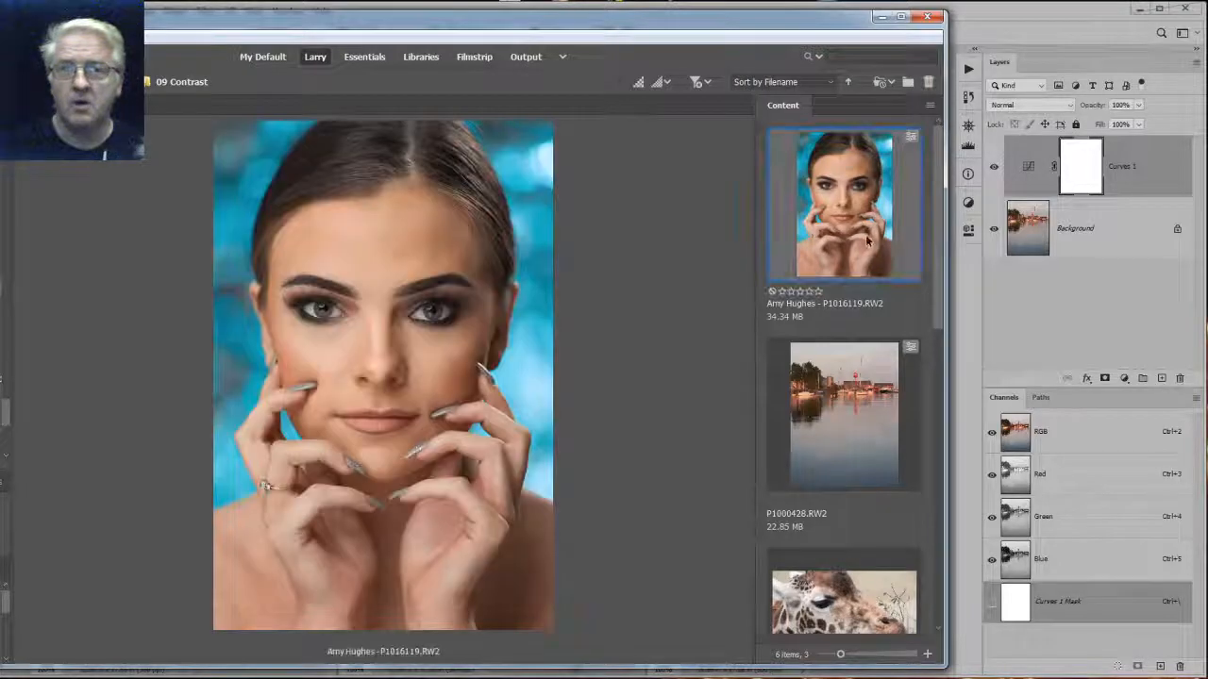
Return to Photoshop and close all the open harbour documents without saving their changes.
key(alt+Tab)
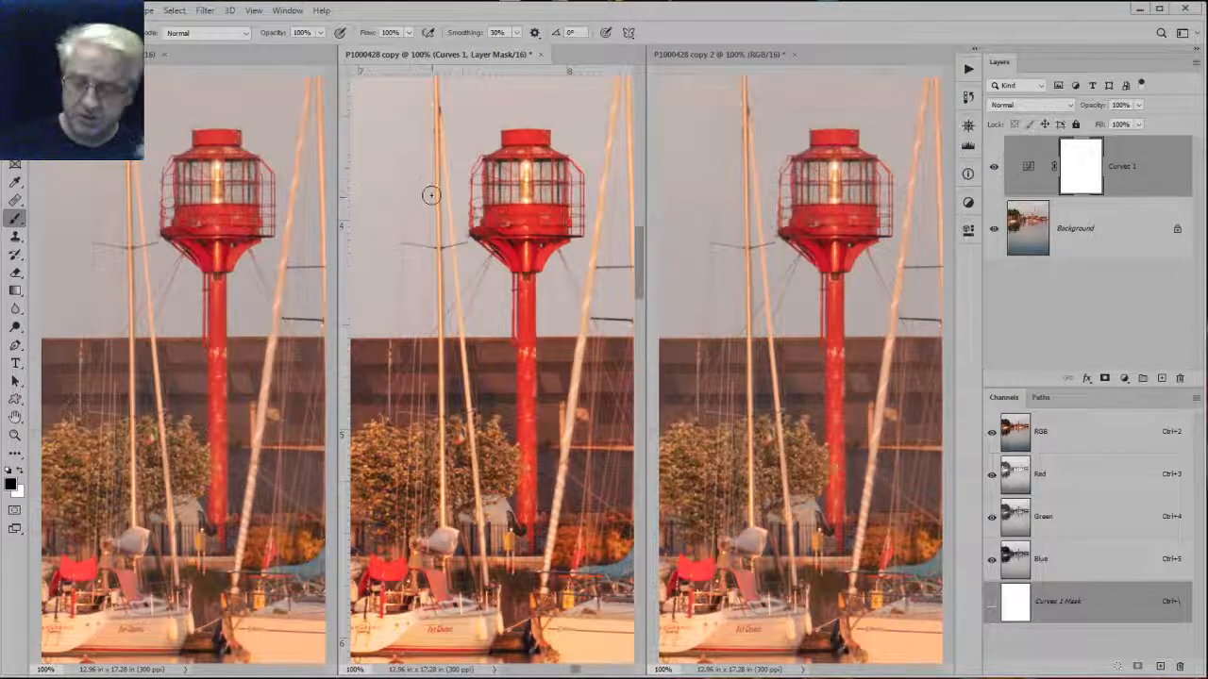
key(ctrl+alt+w)
click(480, 283)
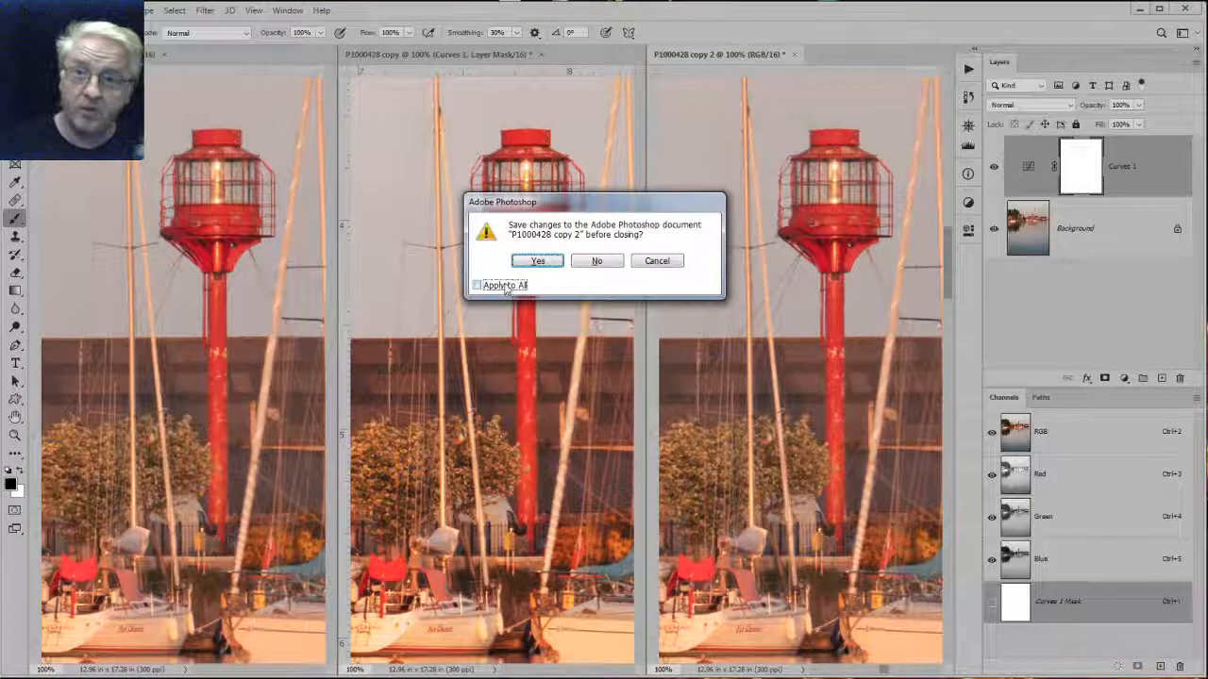
click(592, 262)
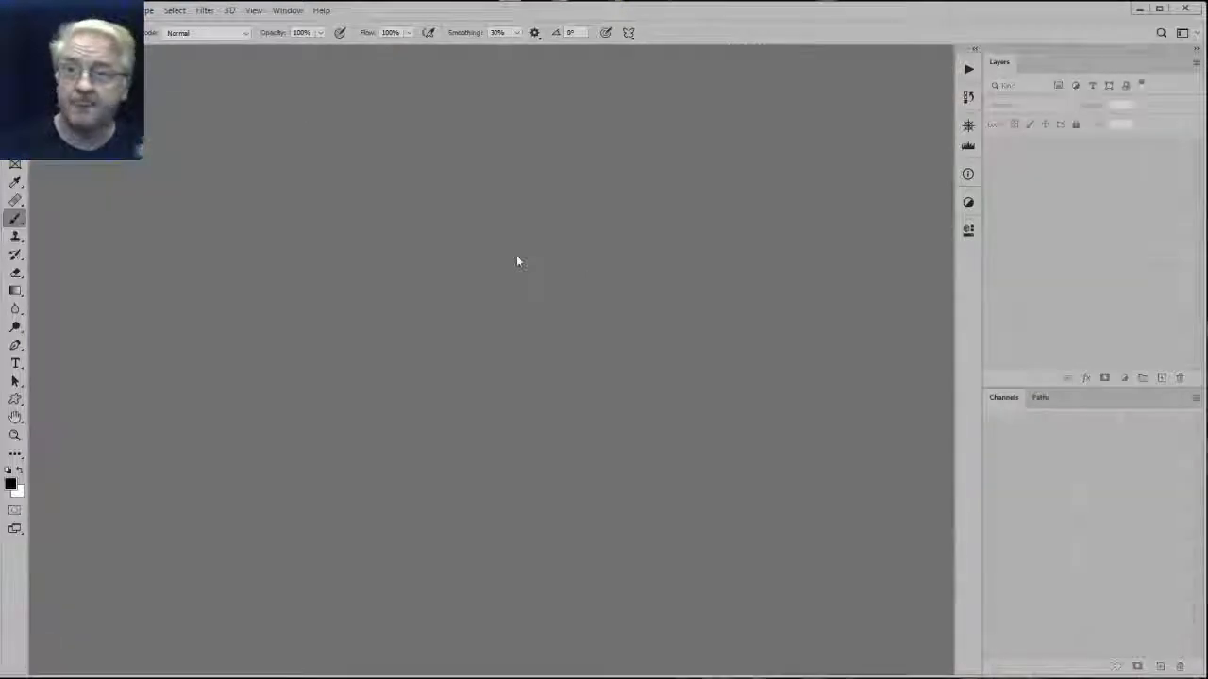
Open the selected portrait raw file from Bridge in Camera Raw and open the image in Photoshop with its settings unchanged.
key(alt+Tab)
right_click(809, 199)
click(820, 212)
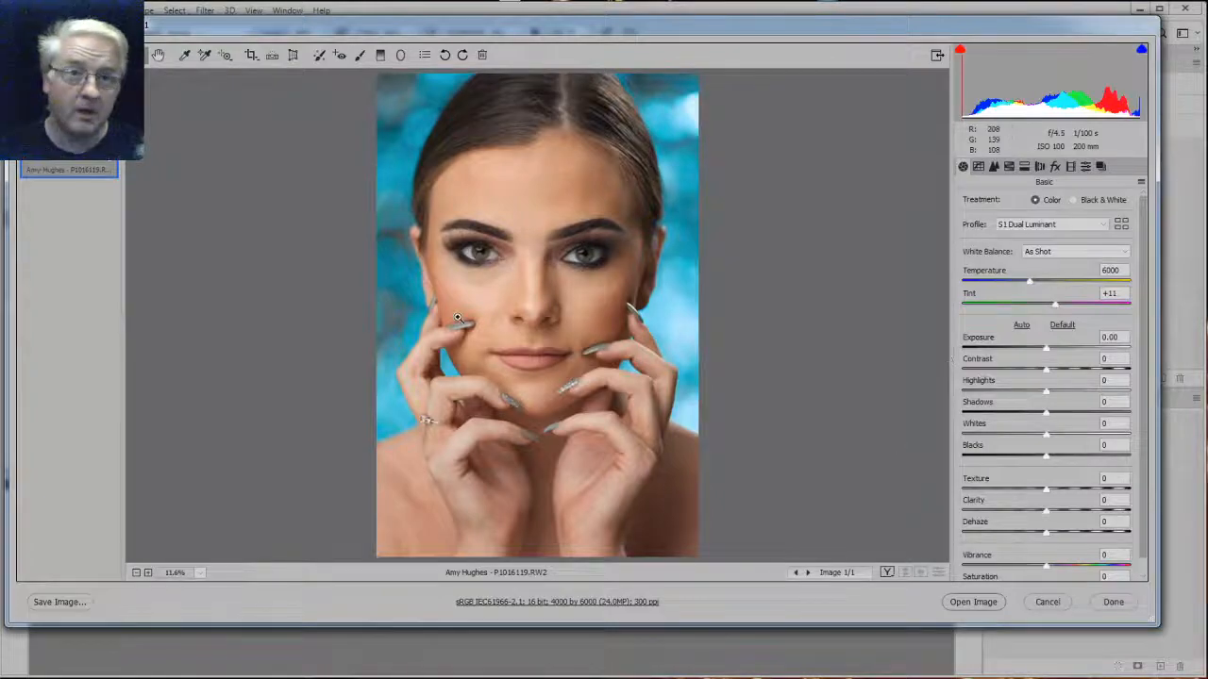
click(964, 602)
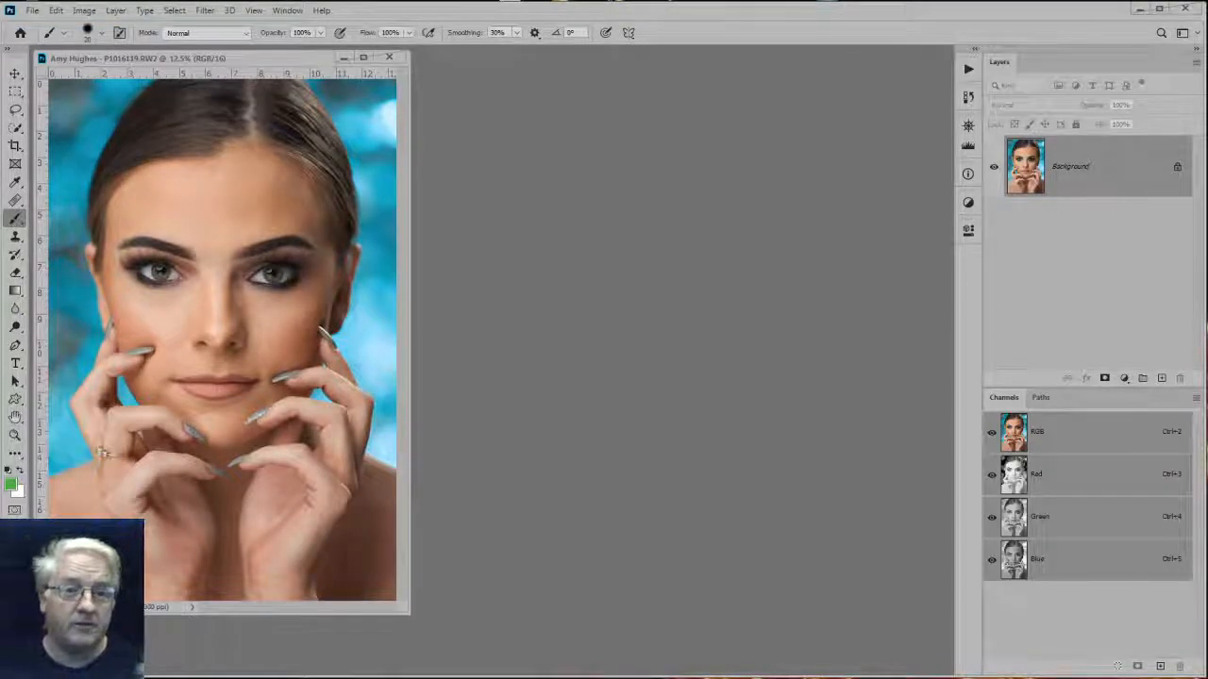
Duplicate the portrait document twice under the default copy names and arrange the three documents side by side.
drag(142, 58, 210, 73)
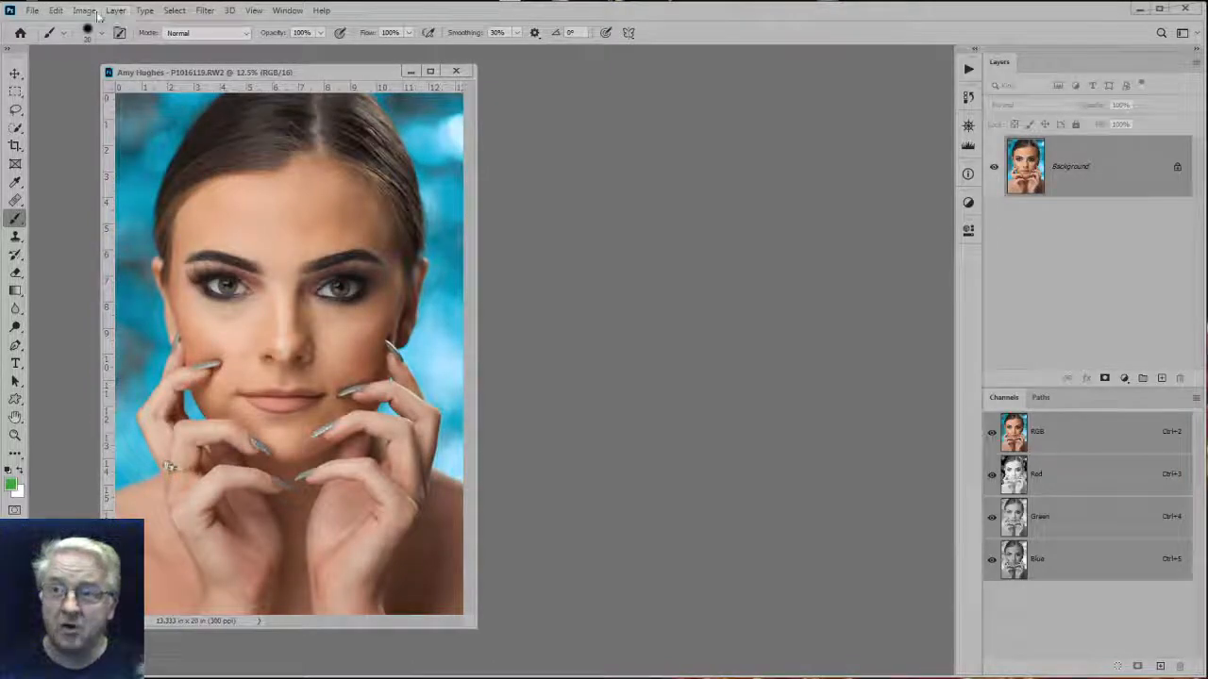
click(83, 14)
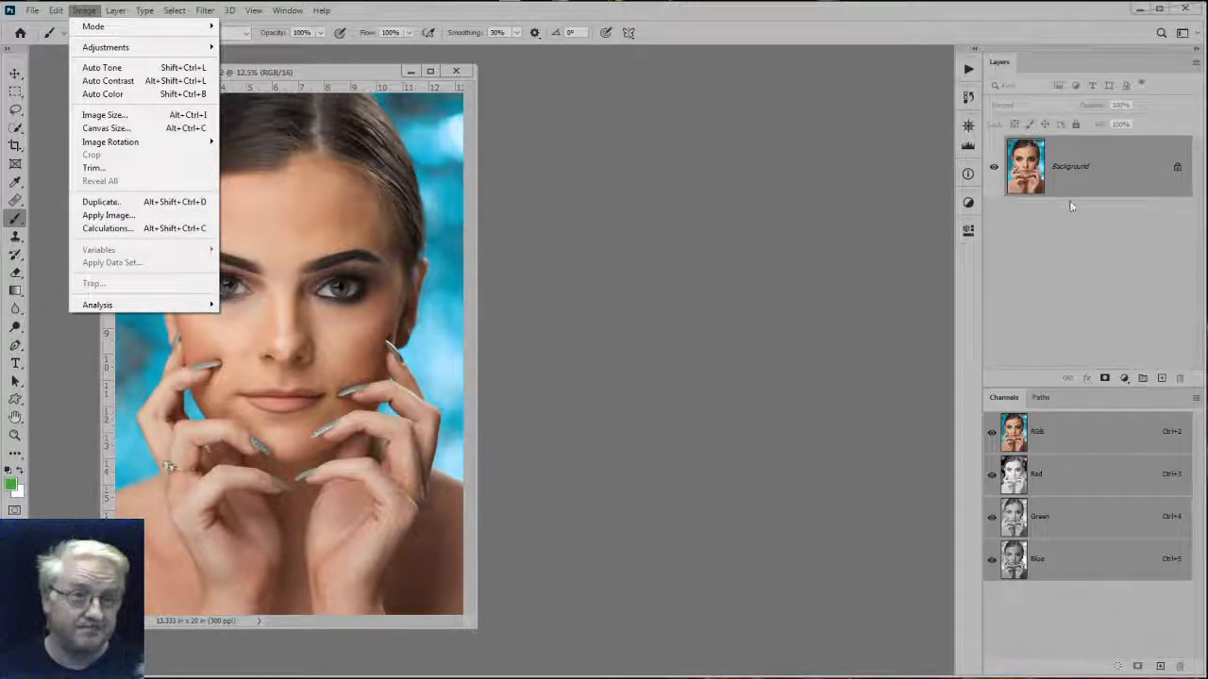
click(805, 220)
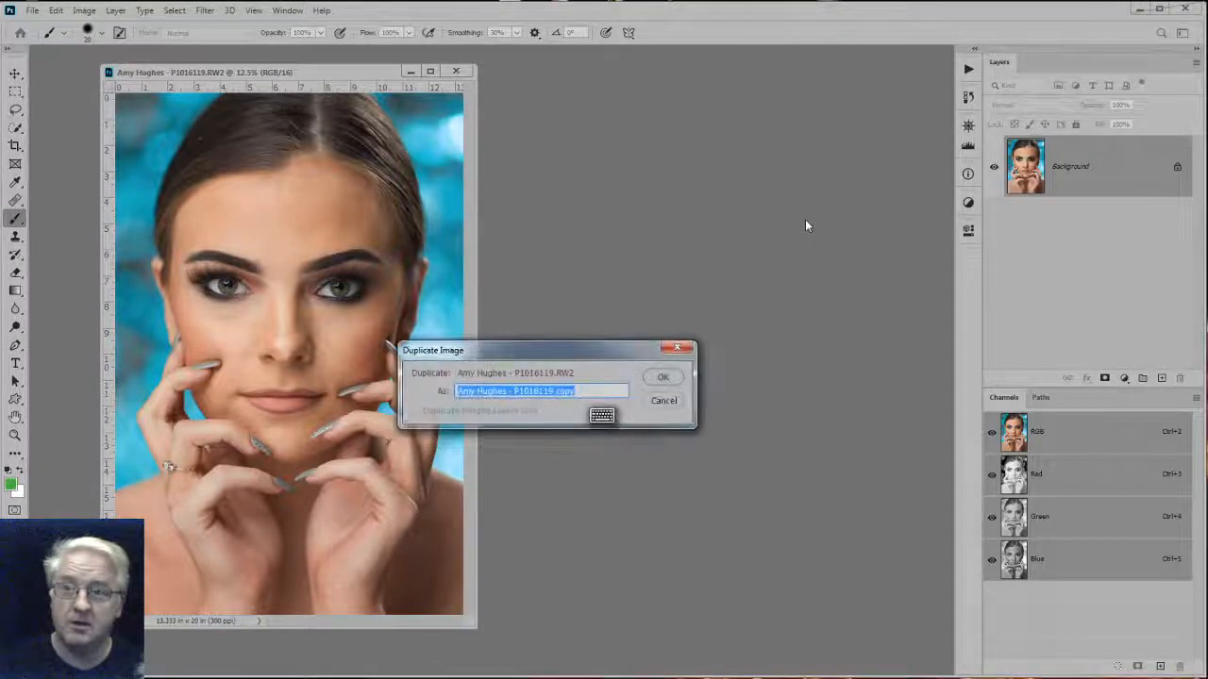
key(Return)
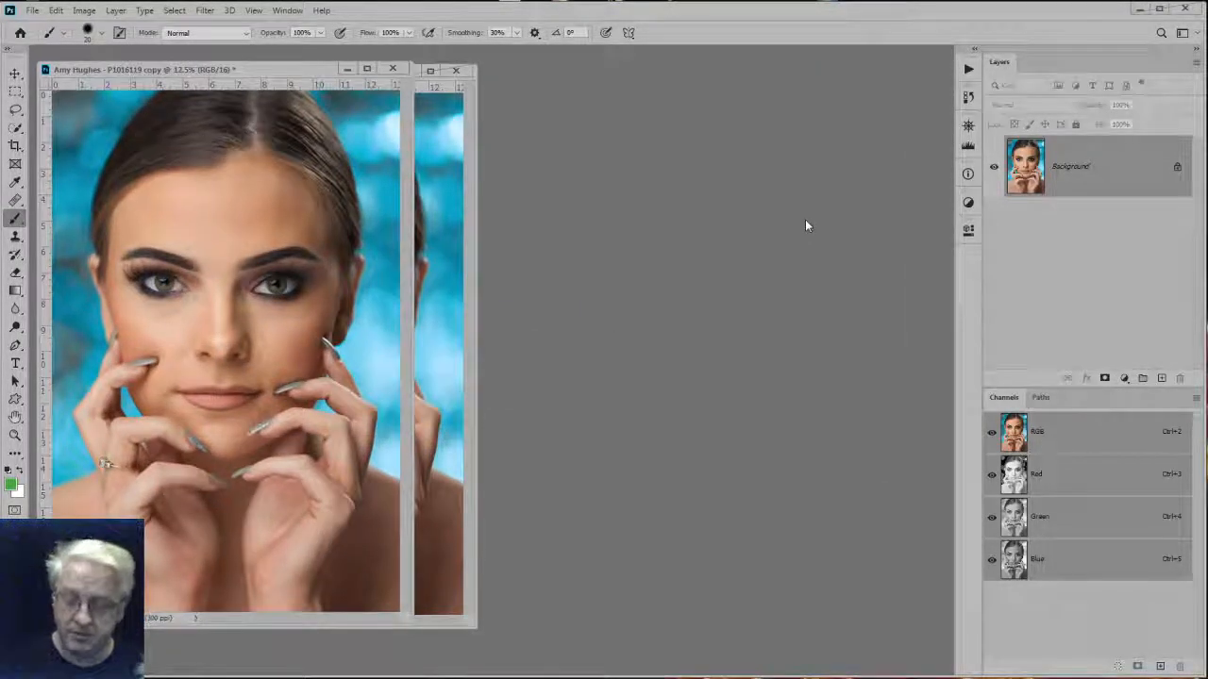
key(alt+i)
key(d)
key(Return)
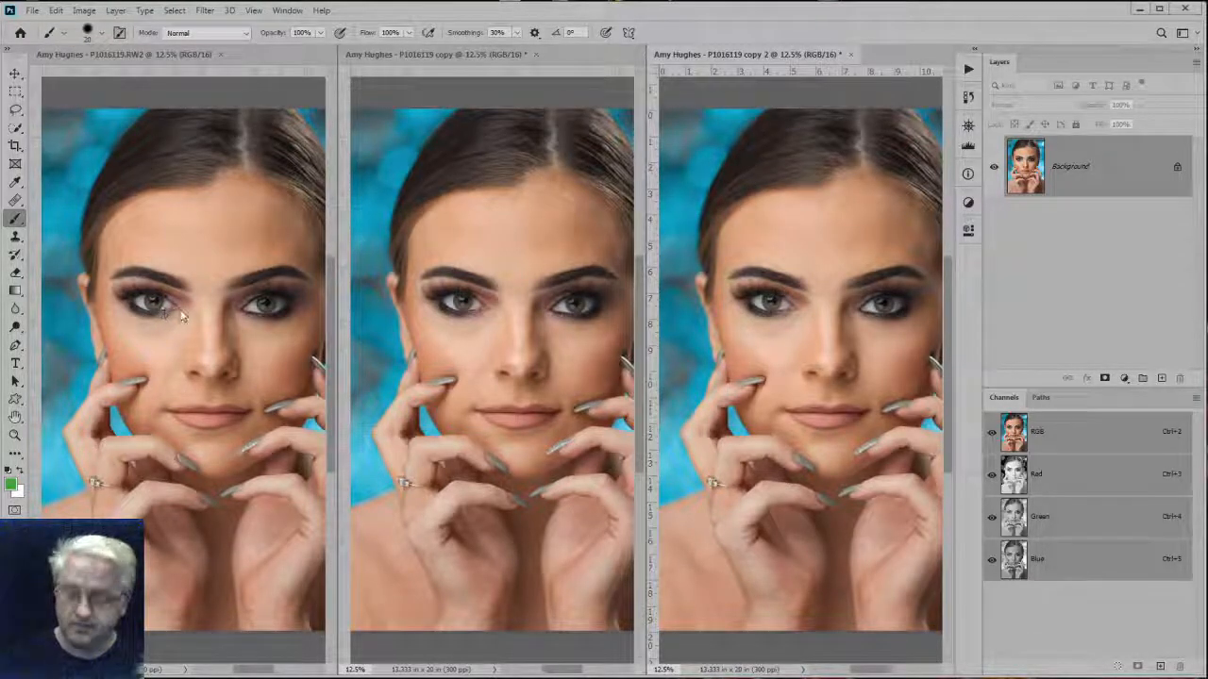
Zoom all three portrait documents to 25% around the eye and cheek and match their view positions.
key(x)
key(z)
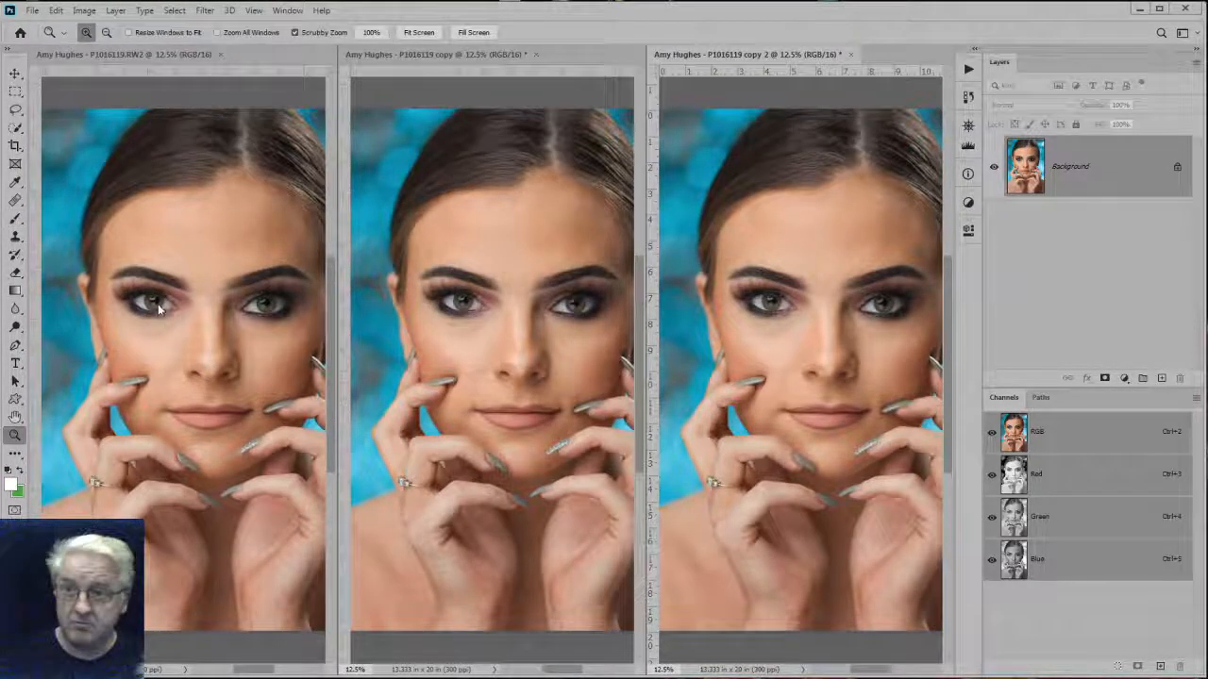
click(157, 304)
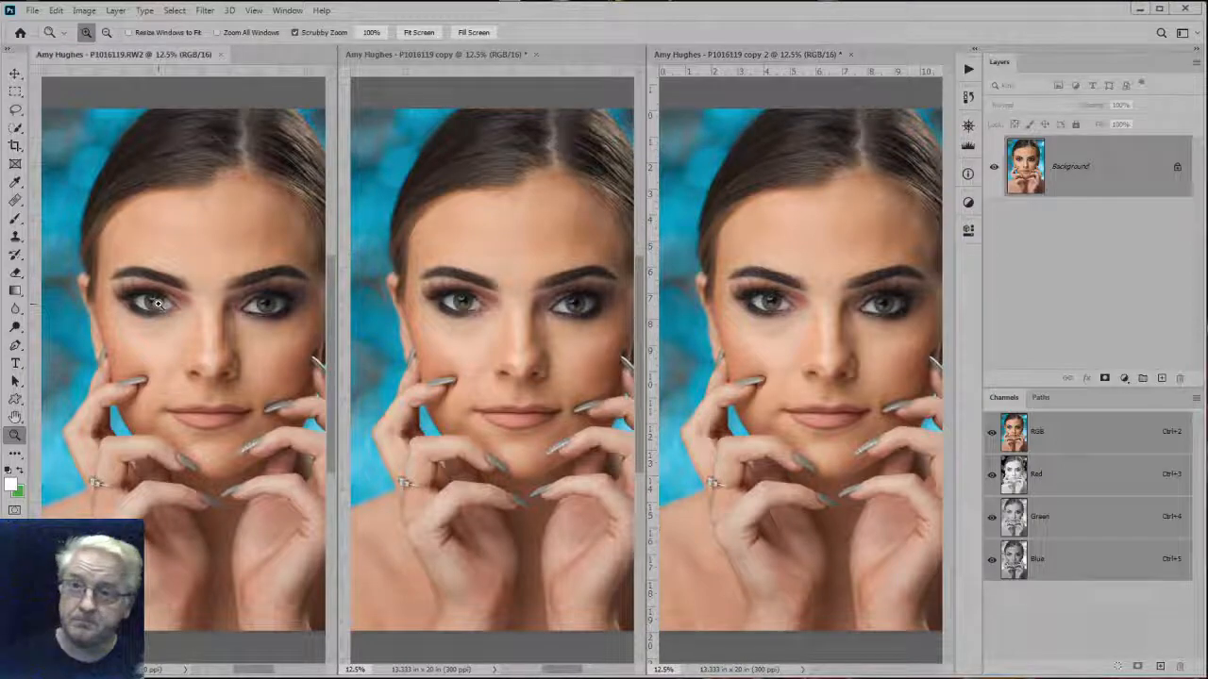
shift+click(157, 304)
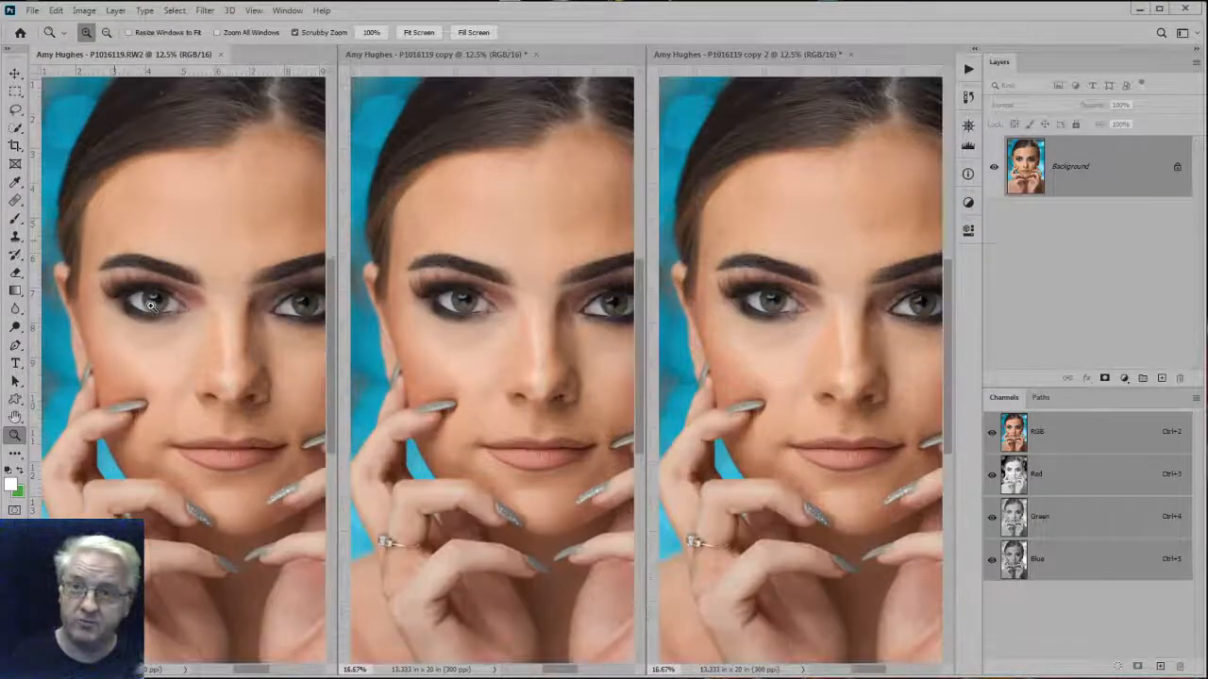
shift+click(150, 304)
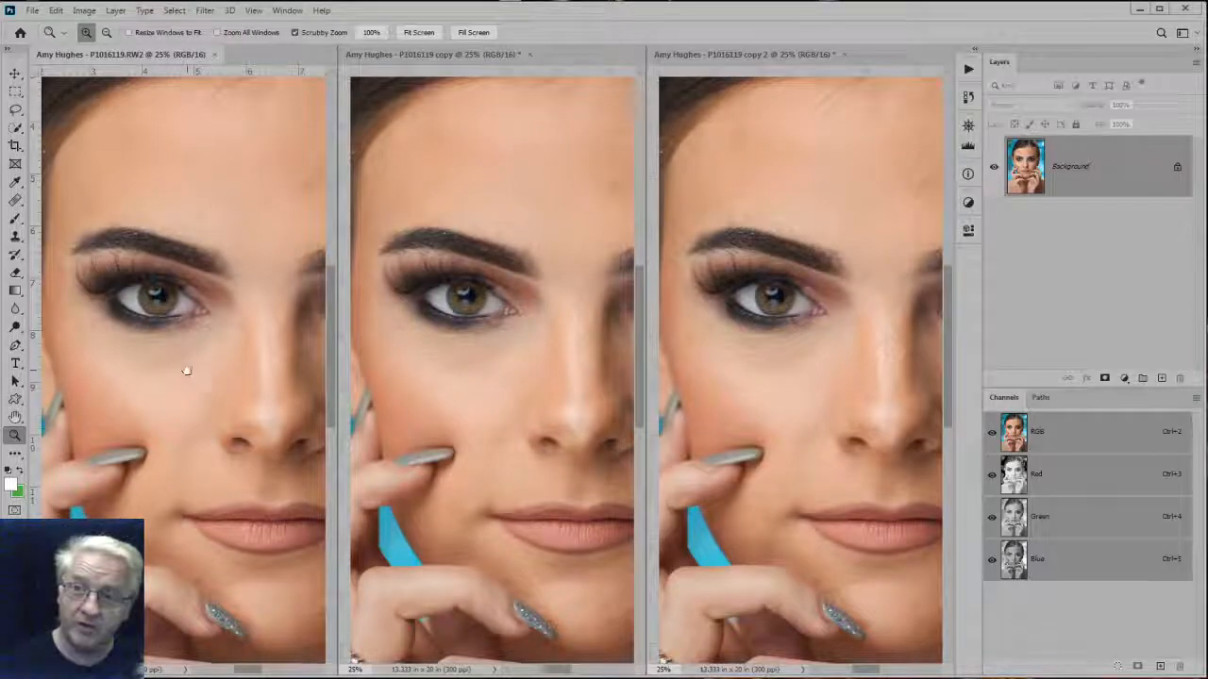
drag(187, 369, 210, 307)
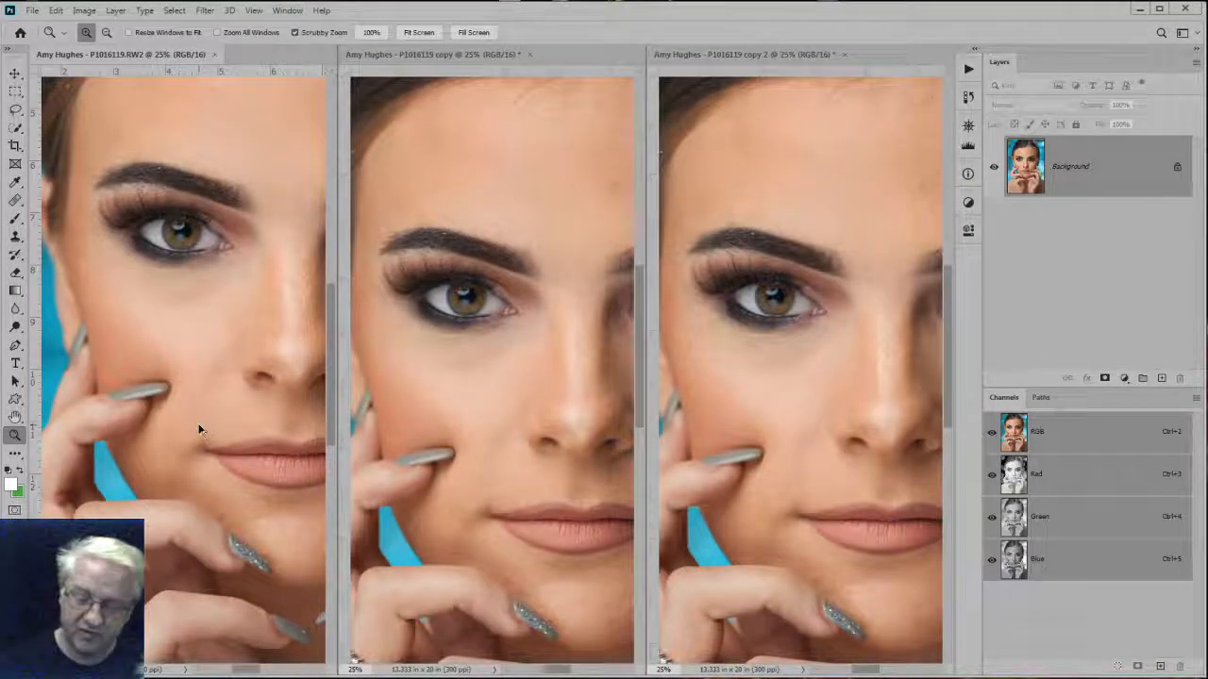
key(ctrl+shift+m)
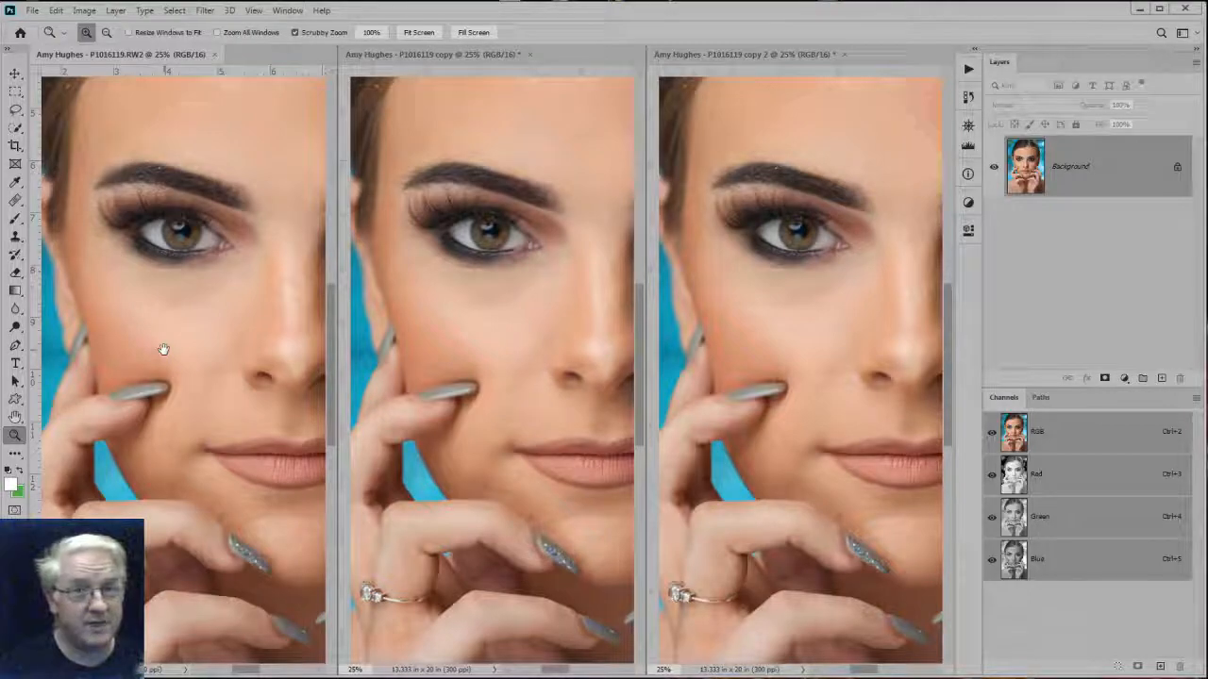
drag(163, 350, 159, 362)
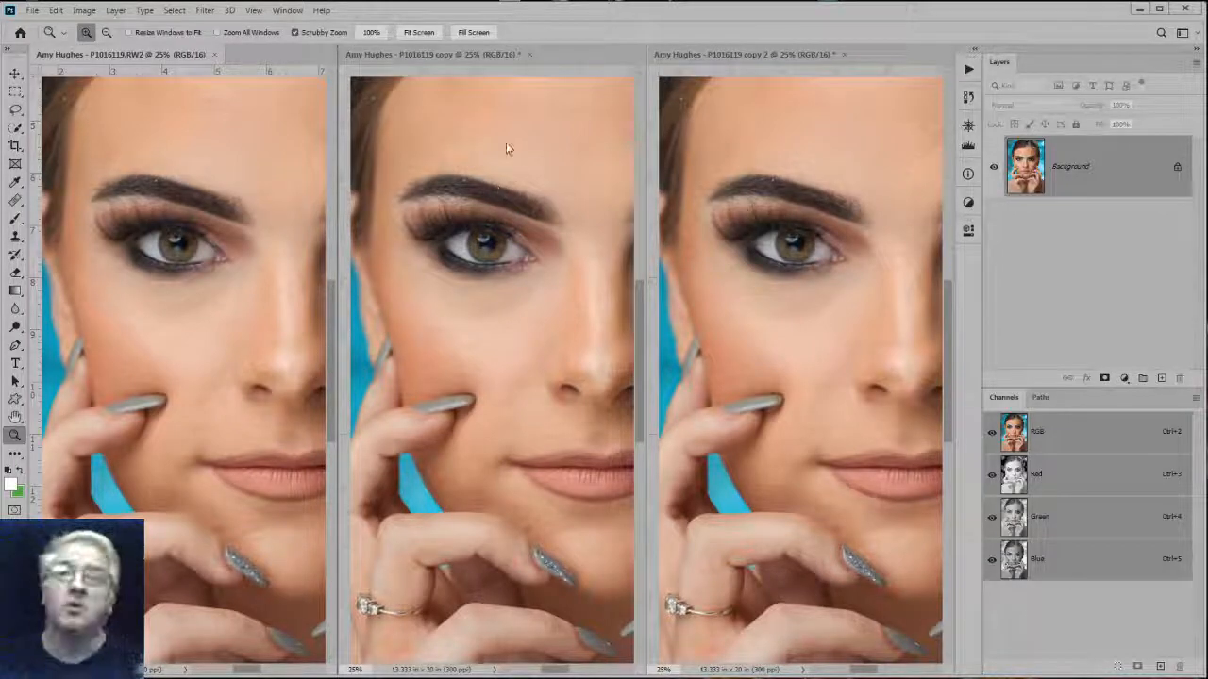
Add a Curves adjustment layer to the first portrait copy and apply the Increase Contrast (RGB) preset.
click(435, 110)
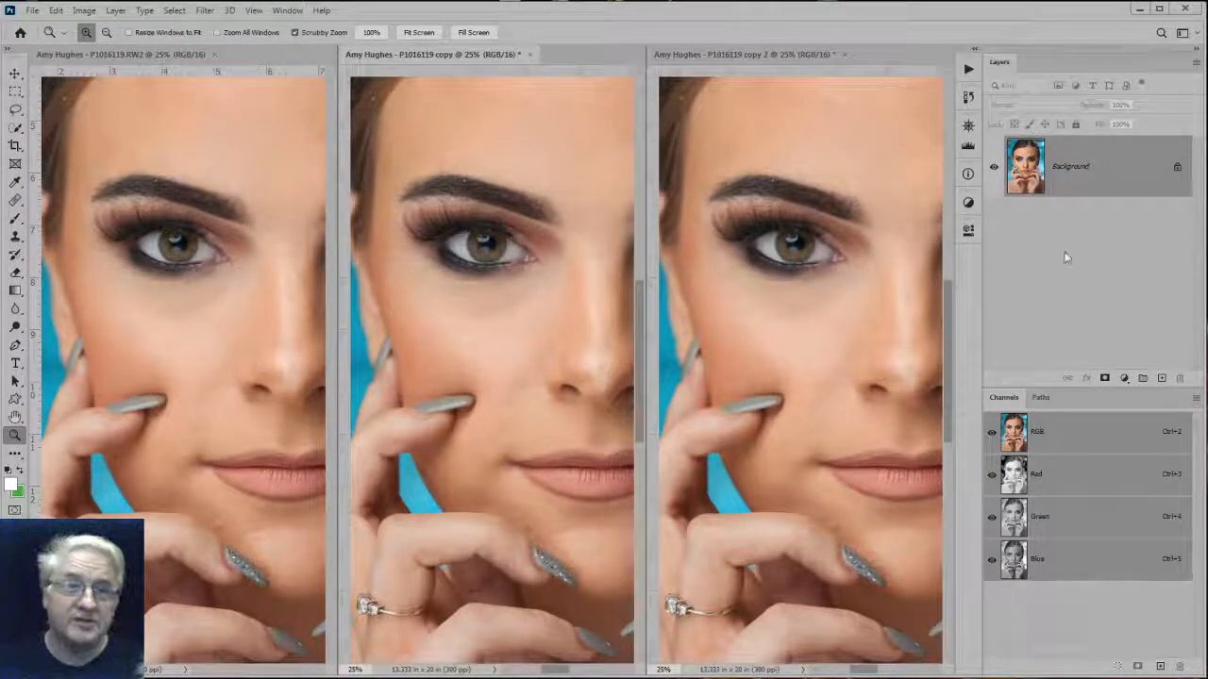
click(1124, 377)
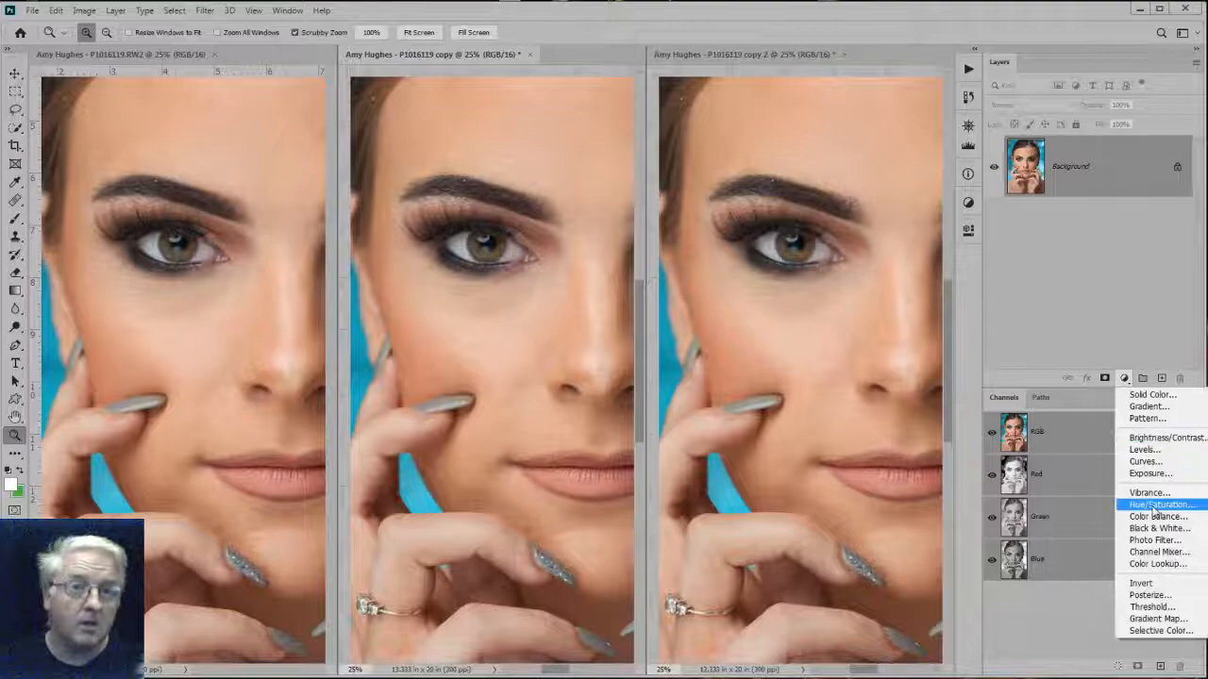
click(1149, 461)
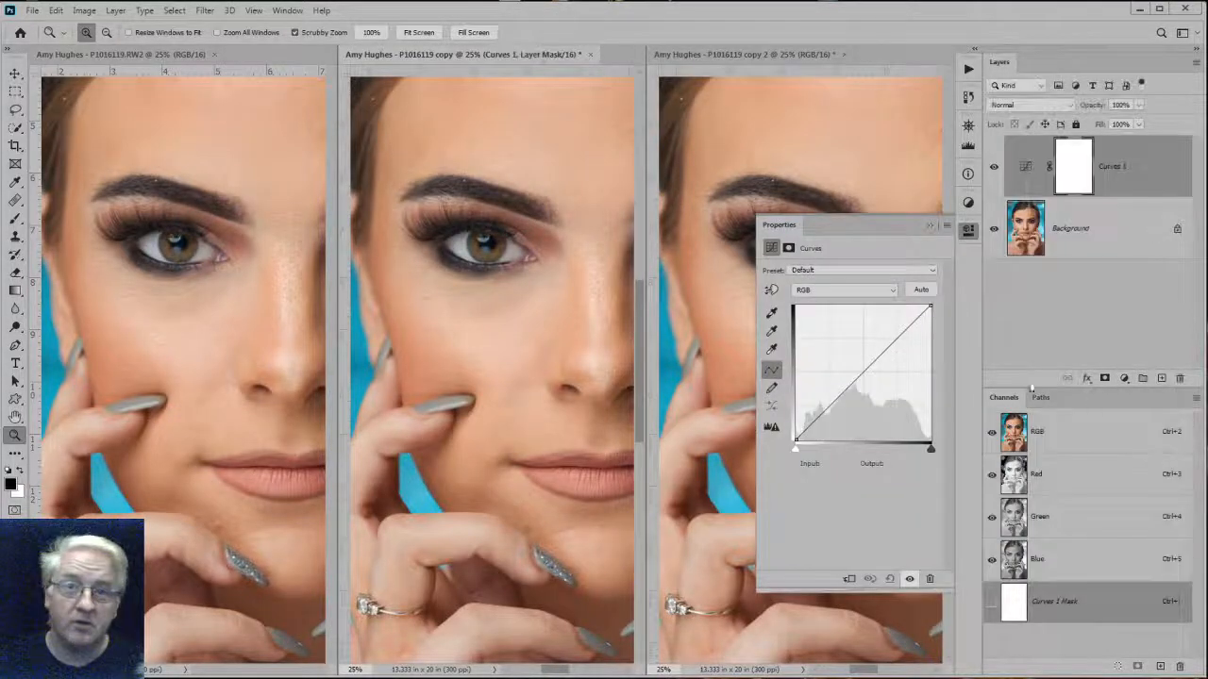
click(826, 271)
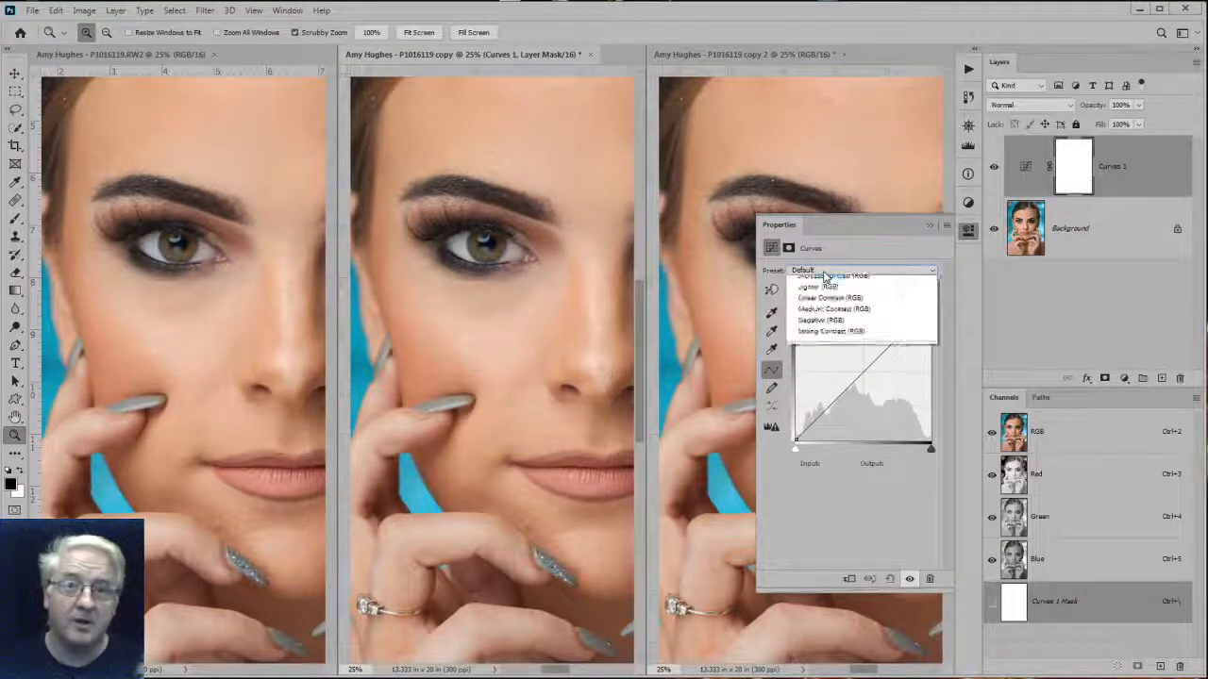
click(817, 338)
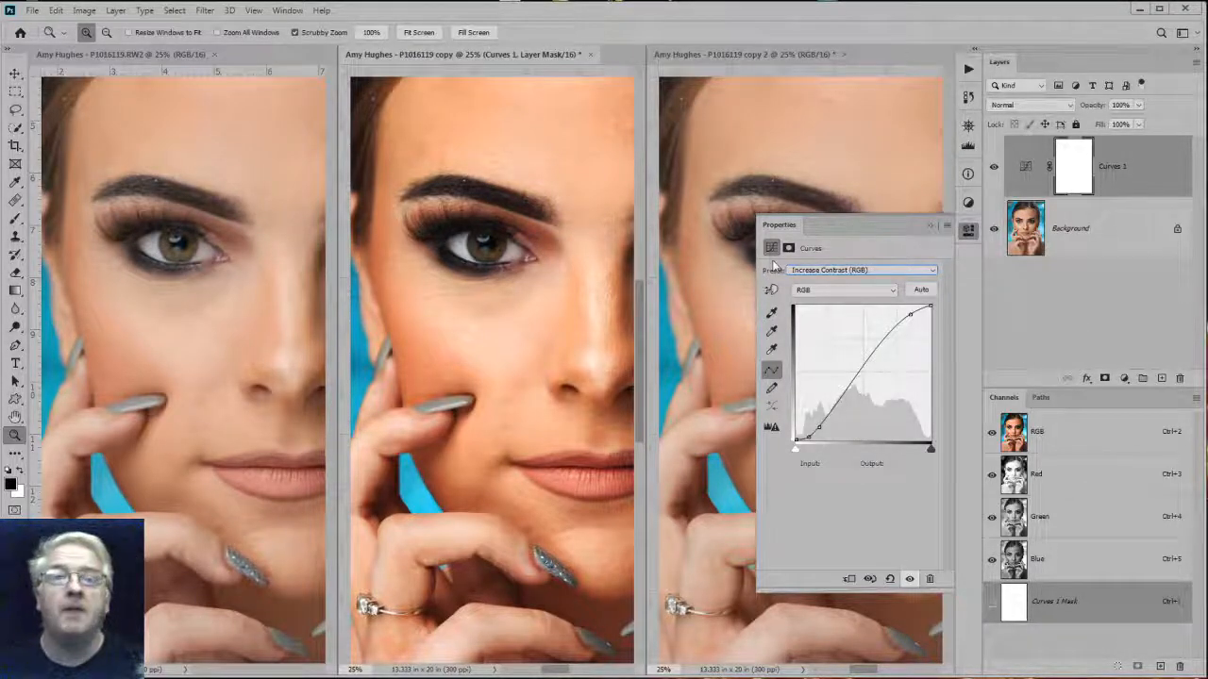
Change the first portrait copy's curve to the Medium Contrast (RGB) preset and compare the image with the curve layer hidden and shown.
click(830, 270)
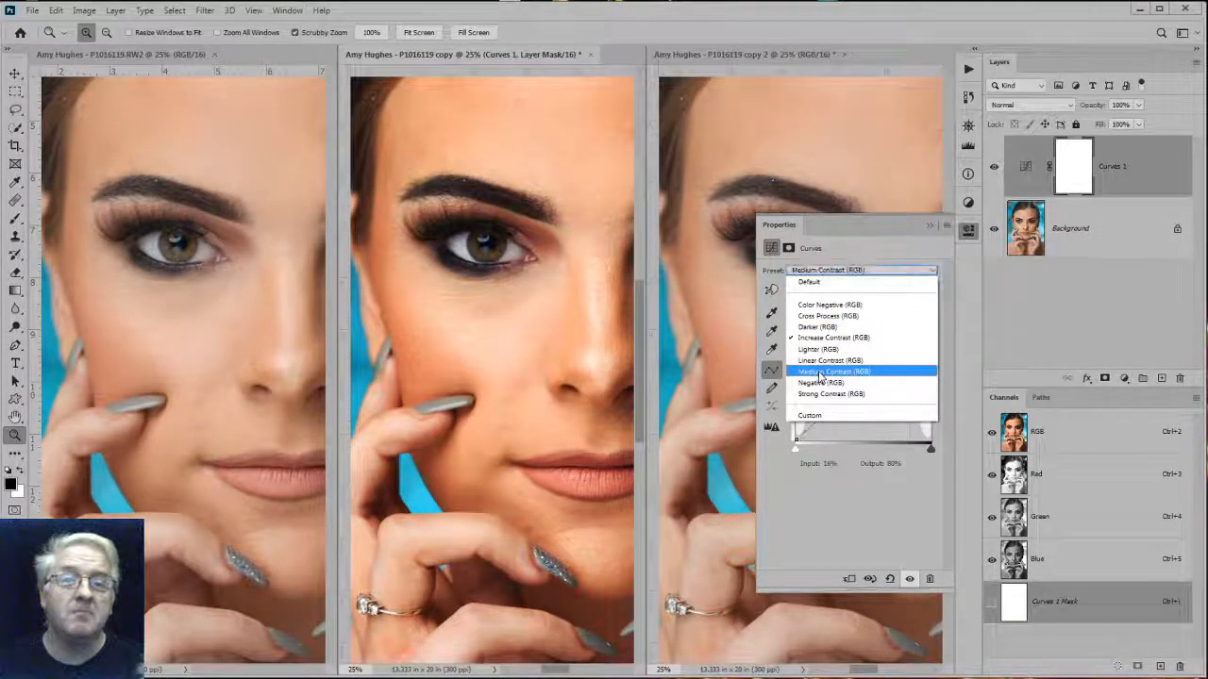
click(819, 373)
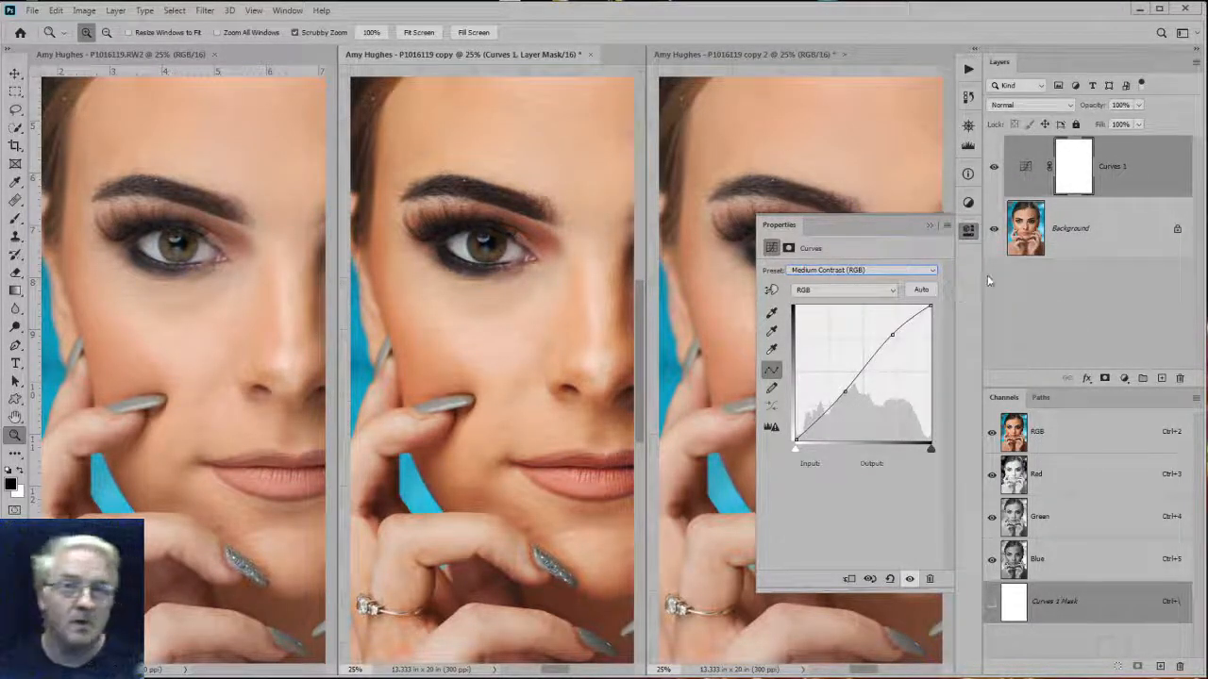
click(968, 229)
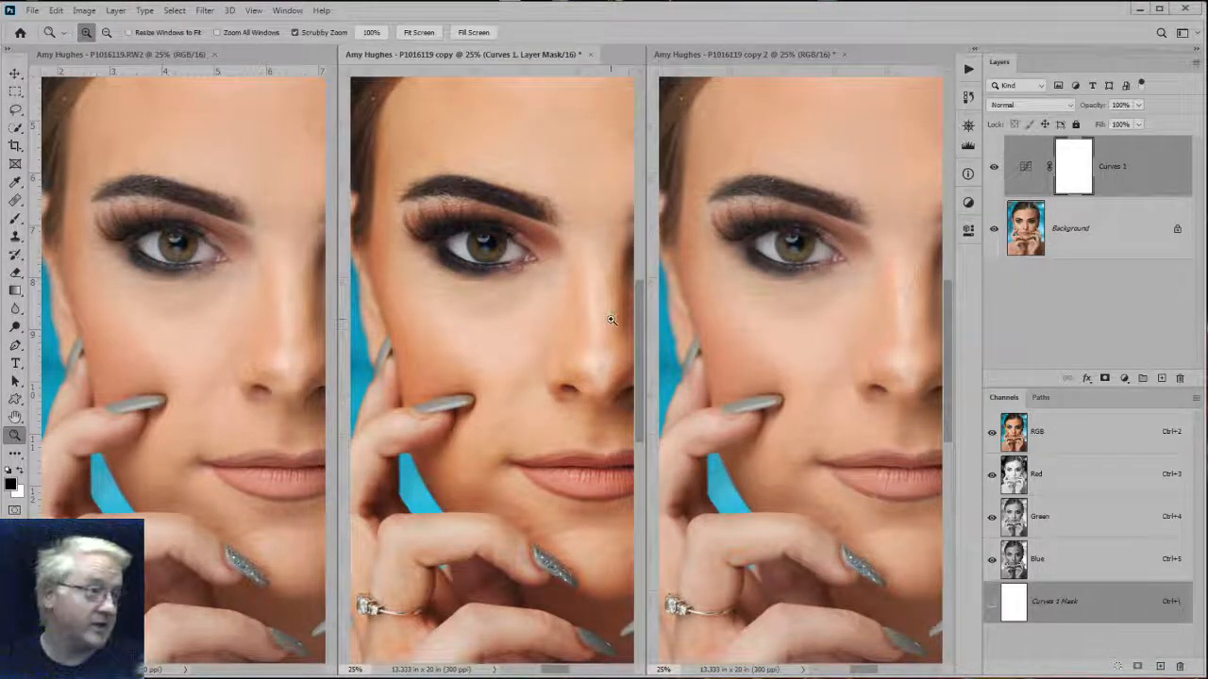
click(993, 167)
click(993, 168)
click(993, 168)
click(993, 169)
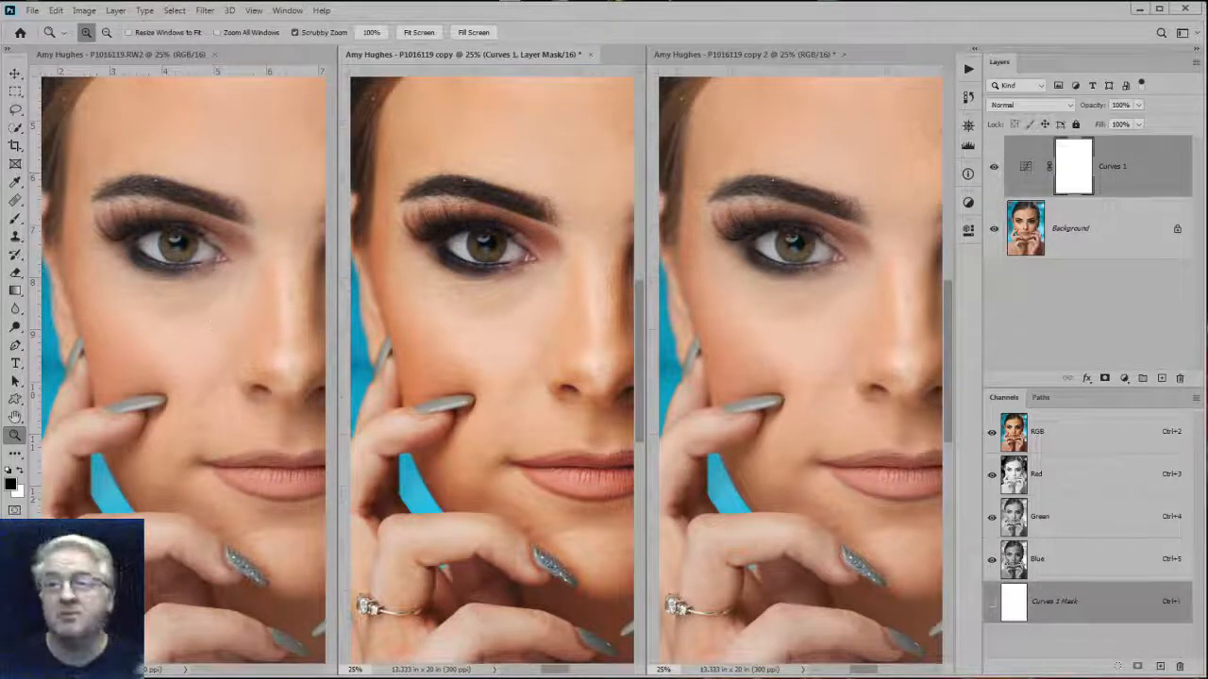
Switch to Bridge, open the portrait raw file in Camera Raw, set Contrast to +50 and open it as a copy in Photoshop.
key(alt+Tab)
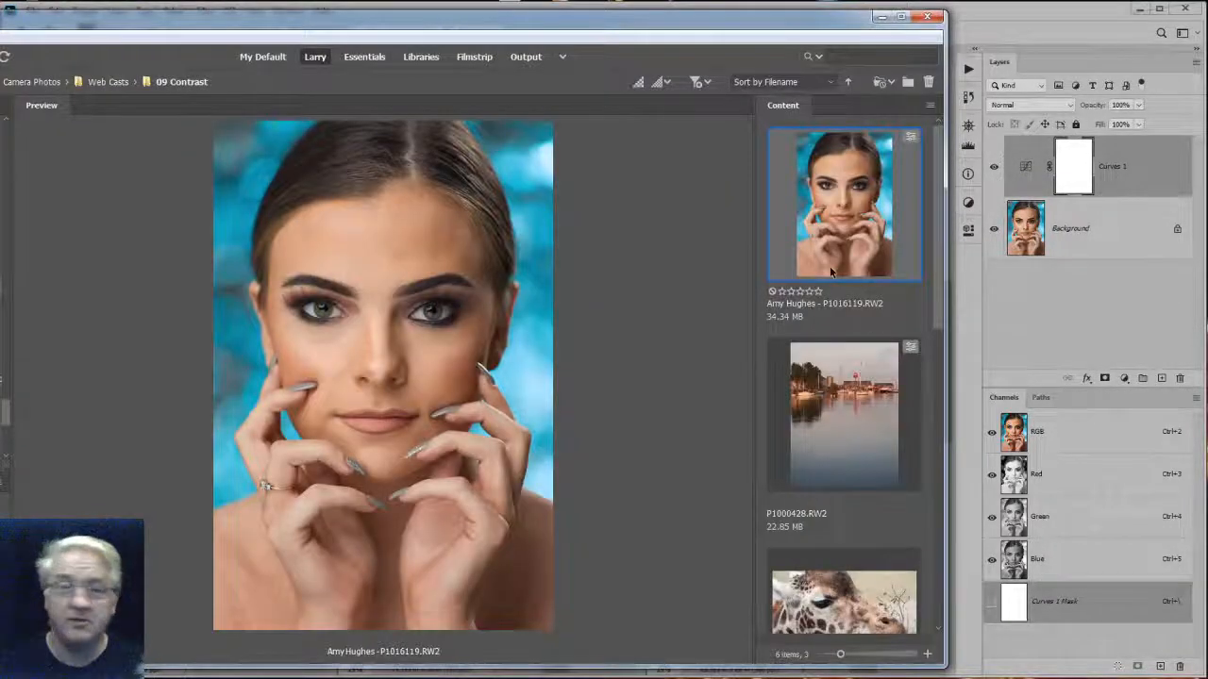
right_click(833, 232)
click(868, 243)
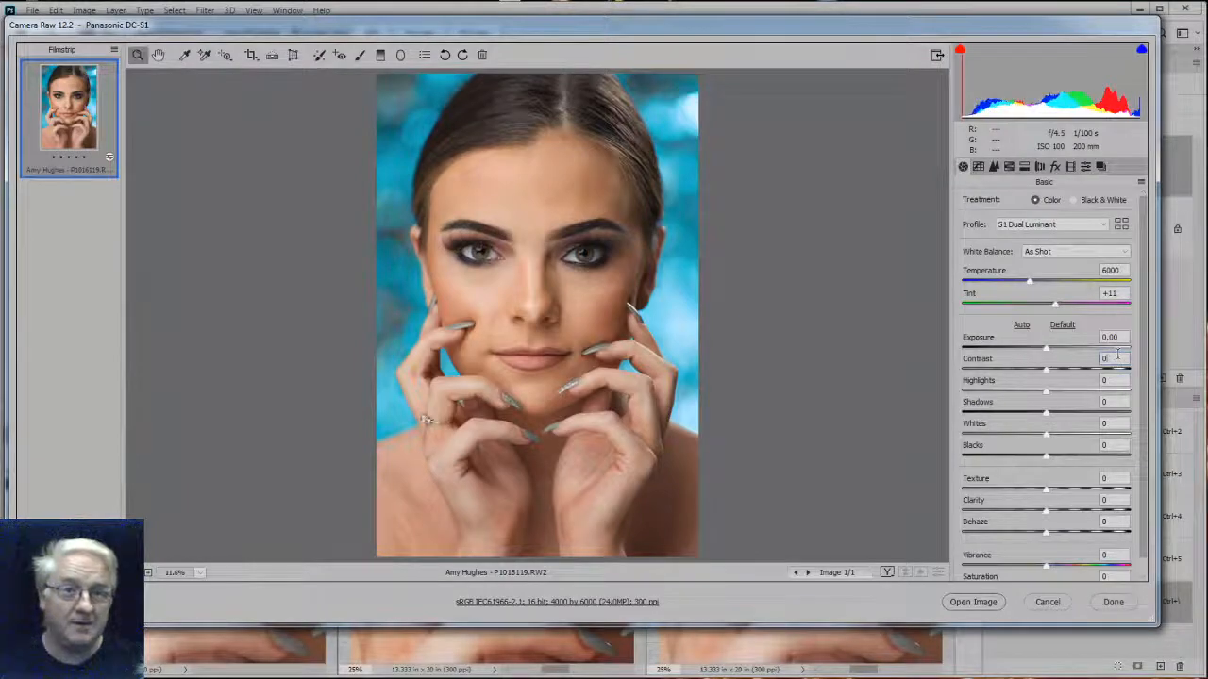
key(shift+Up)
key(shift+Up)
key(shift+Up)
key(shift+Up)
key(shift+Up)
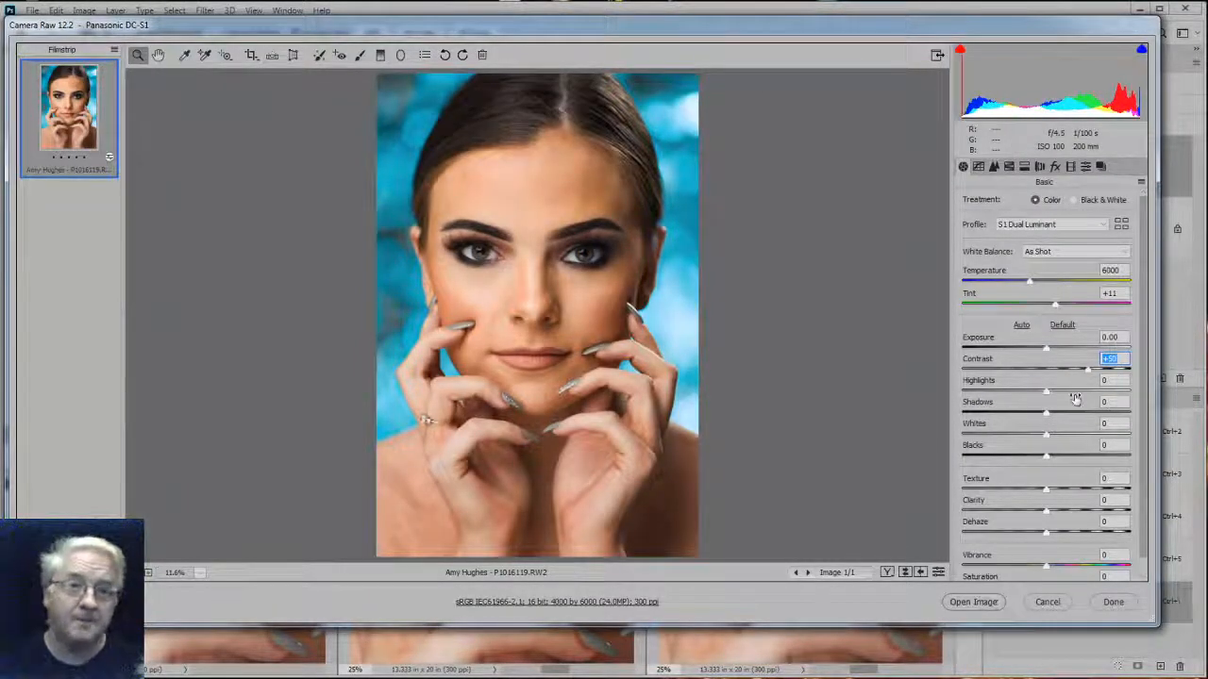
key(alt)
click(977, 604)
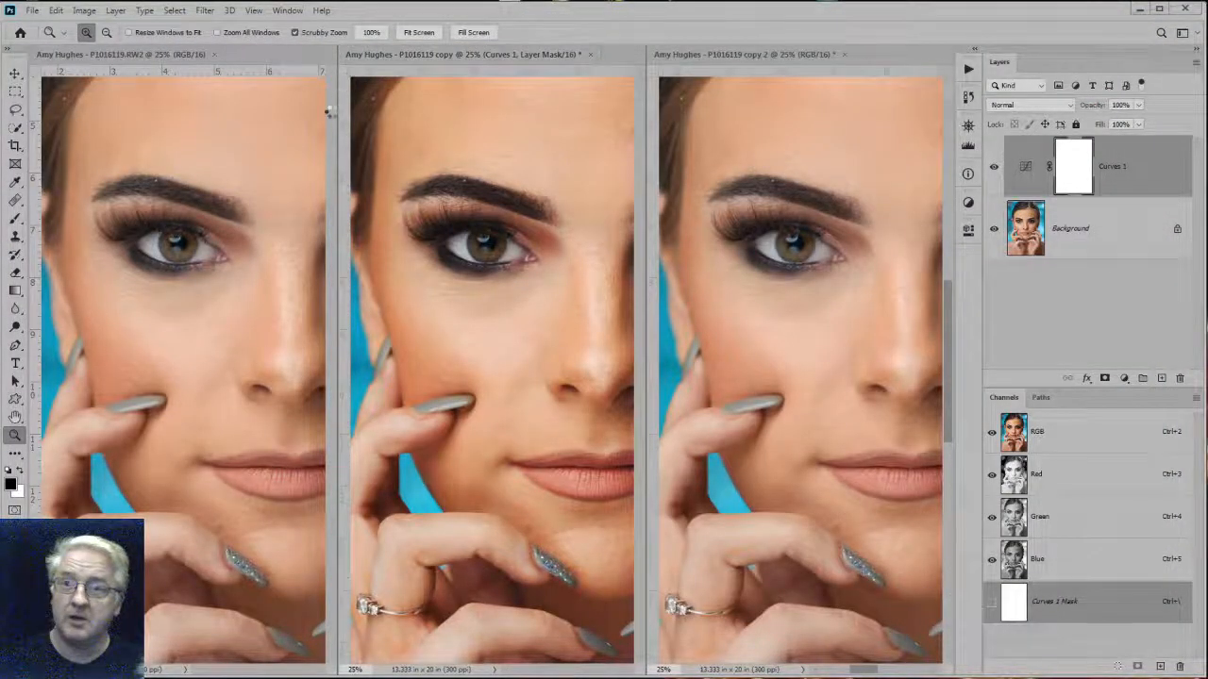
Tile the four portrait documents side by side and zoom them all to 16.67% with matching view positions around the face.
drag(270, 81, 338, 87)
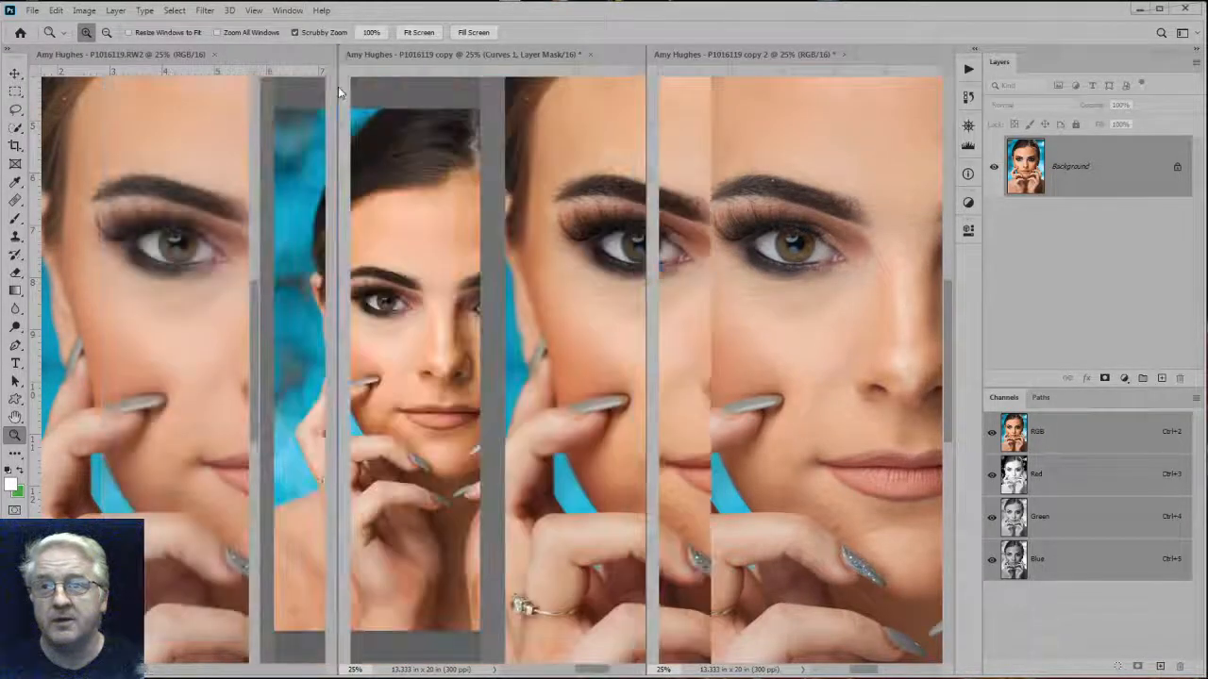
click(515, 337)
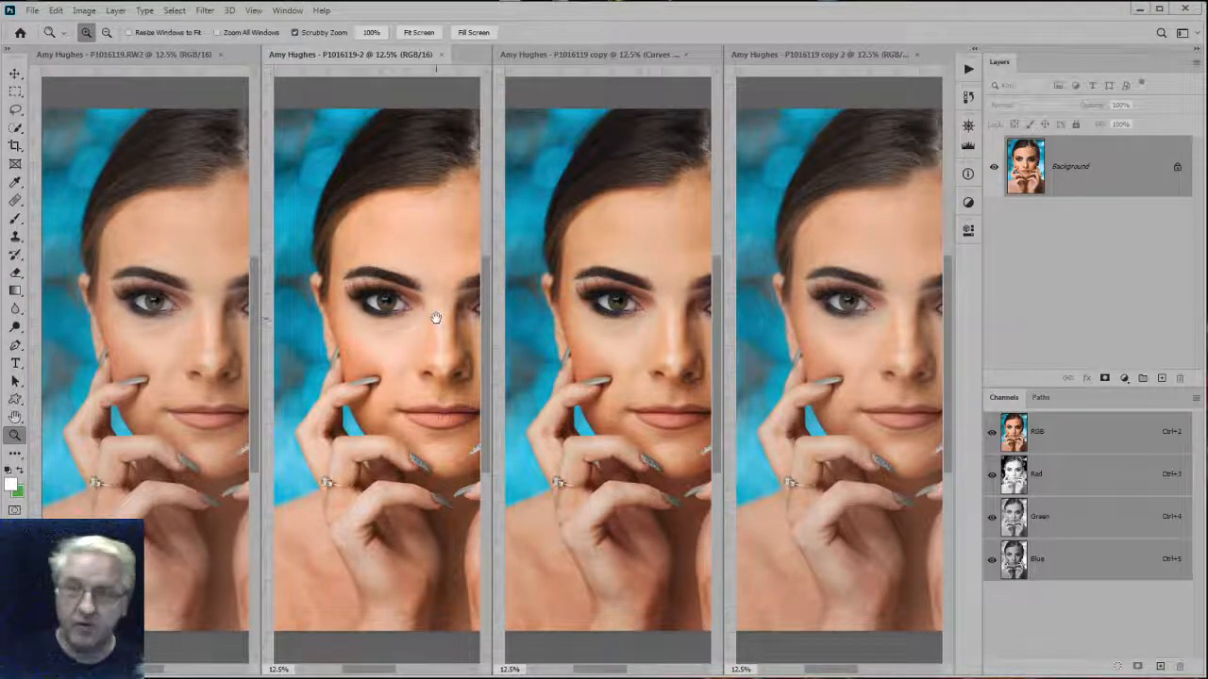
drag(436, 318, 394, 305)
key(ctrl+alt+shift+m)
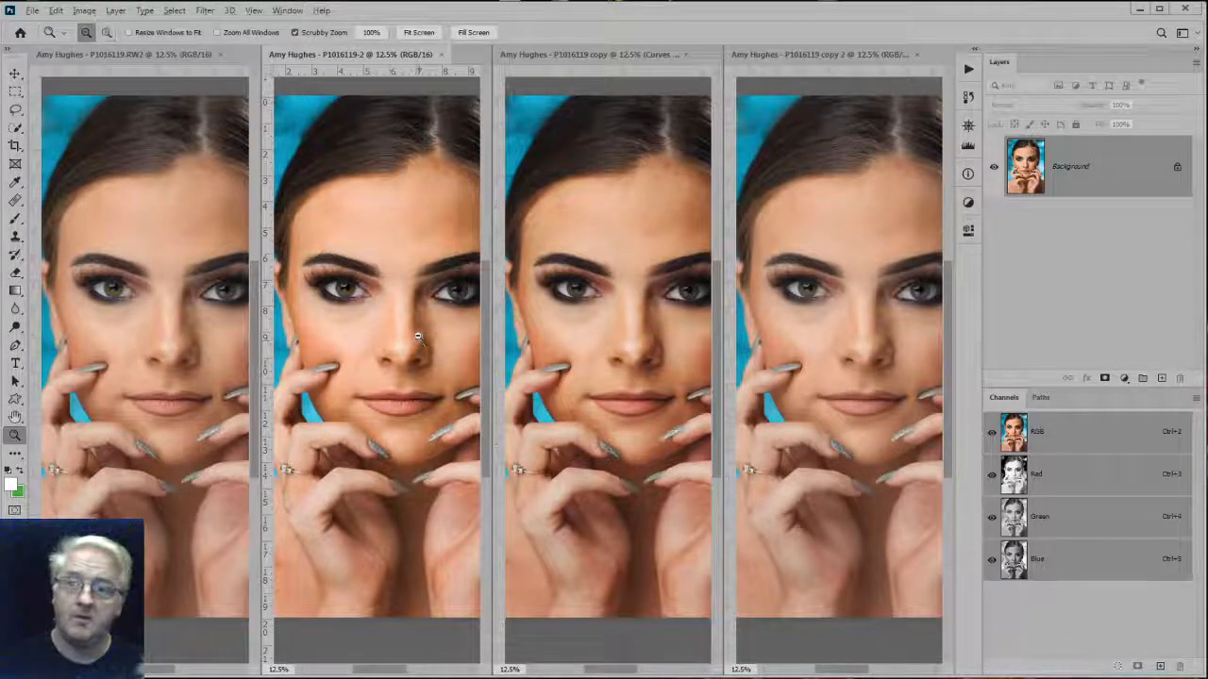
drag(418, 324, 424, 337)
alt+shift+click(409, 345)
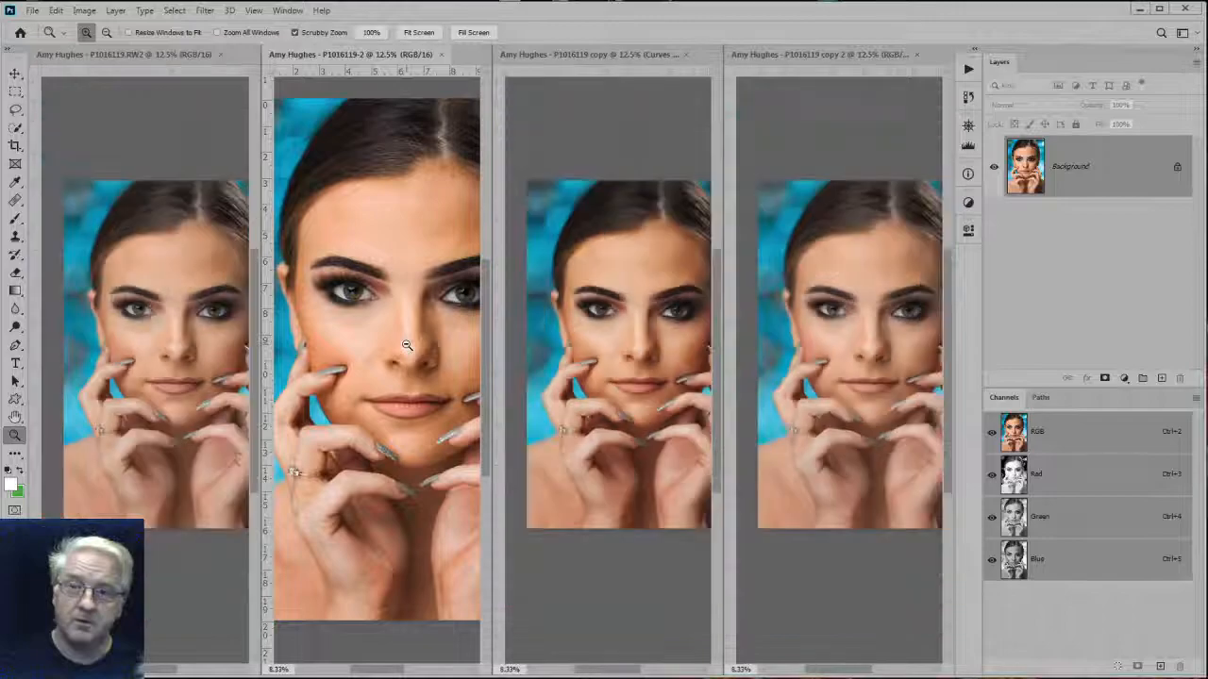
shift+click(410, 345)
shift+click(411, 346)
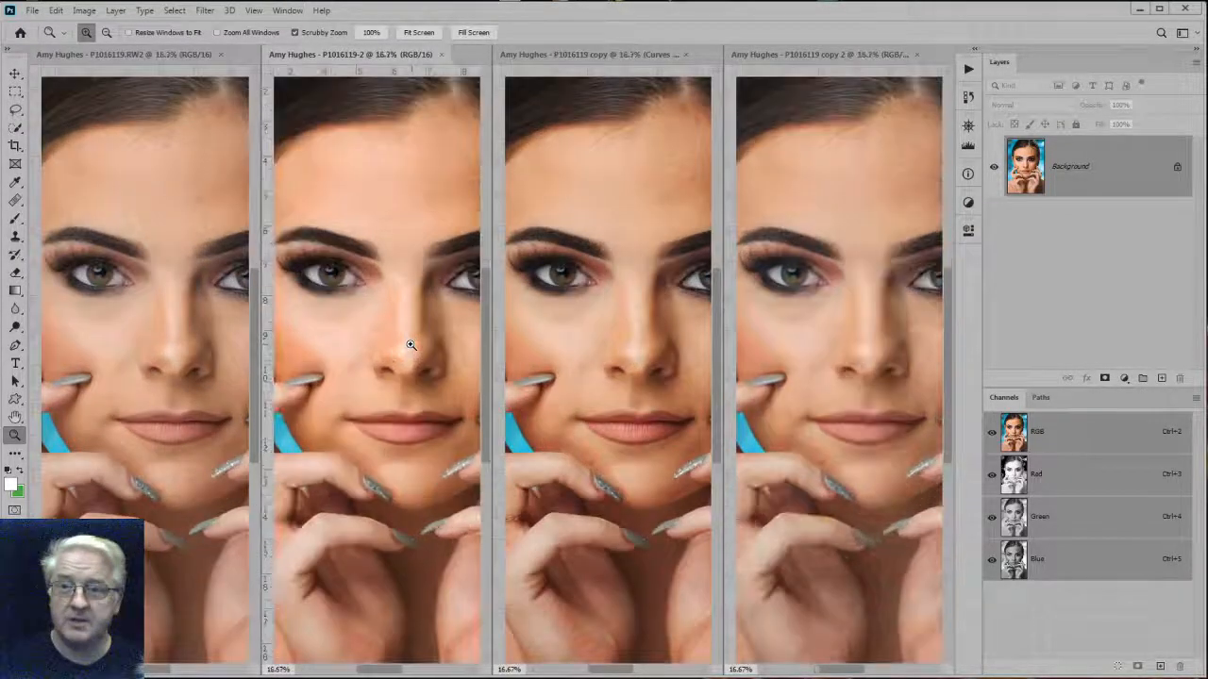
drag(413, 345, 453, 347)
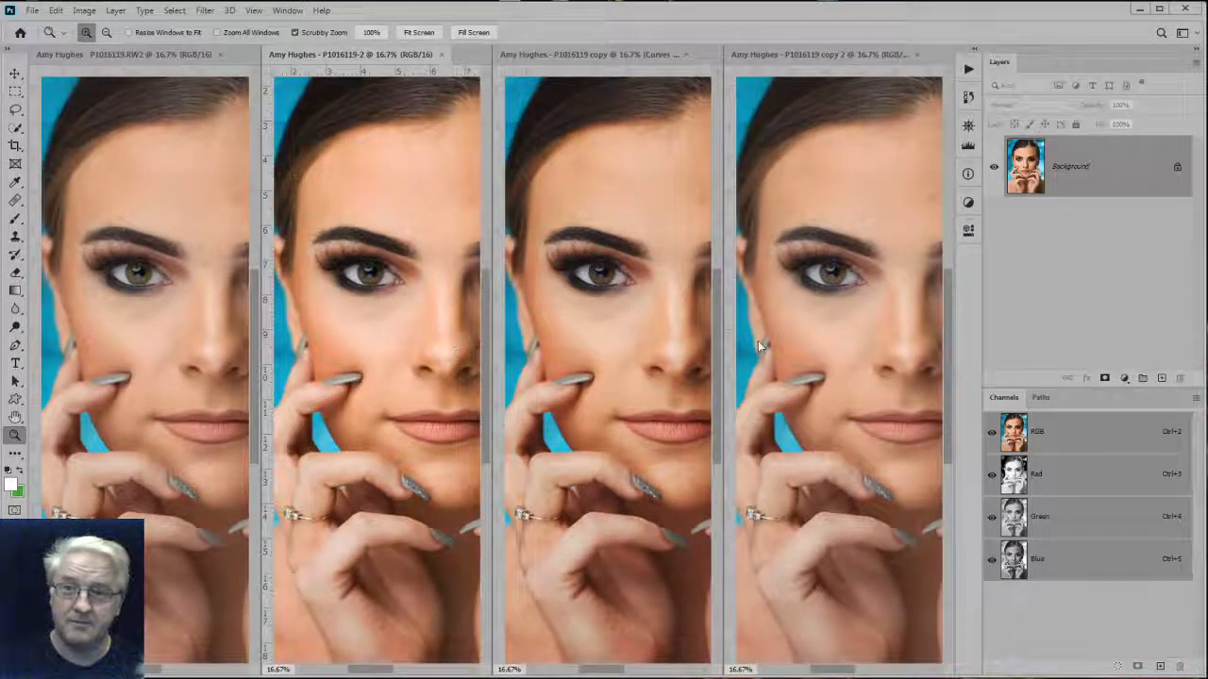
Set the first portrait copy's Curves layer to Luminosity blending and compare the image with the layer hidden and shown.
click(677, 323)
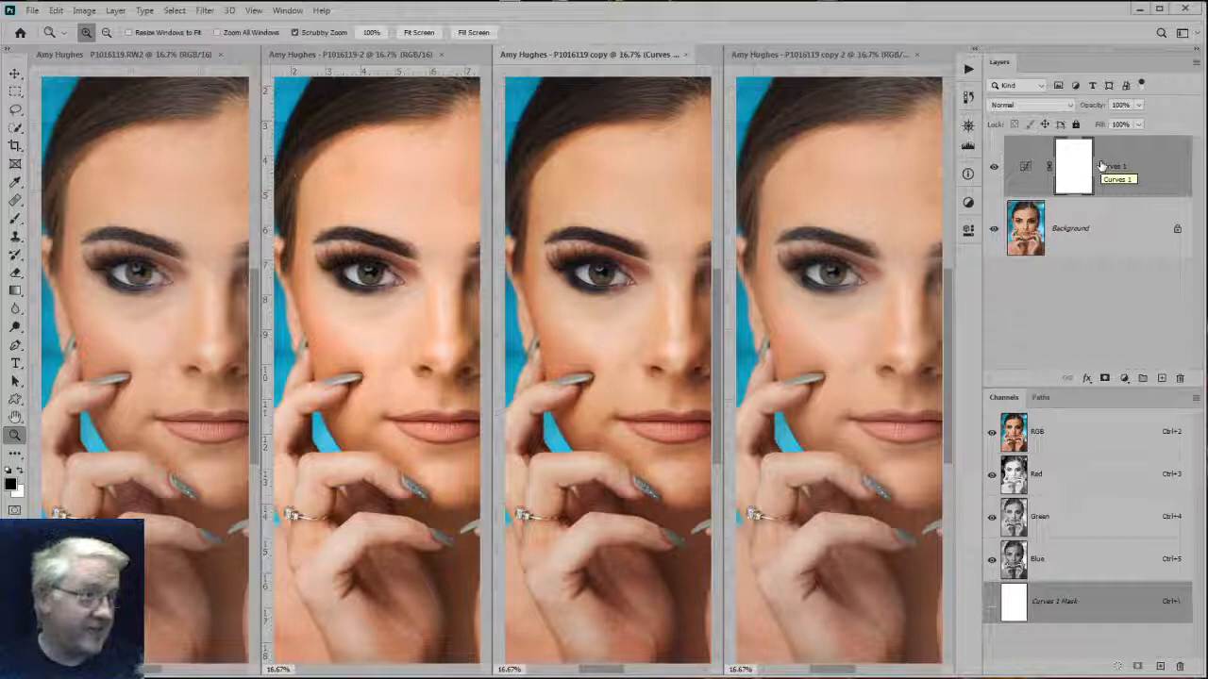
click(295, 57)
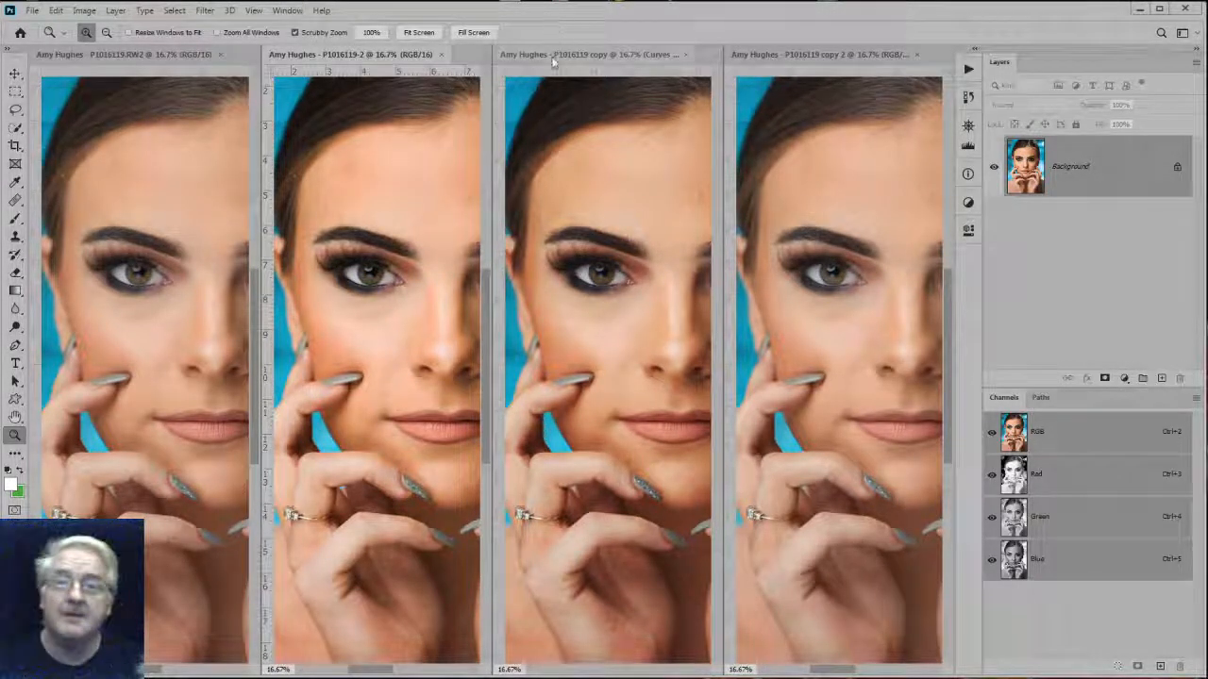
click(552, 55)
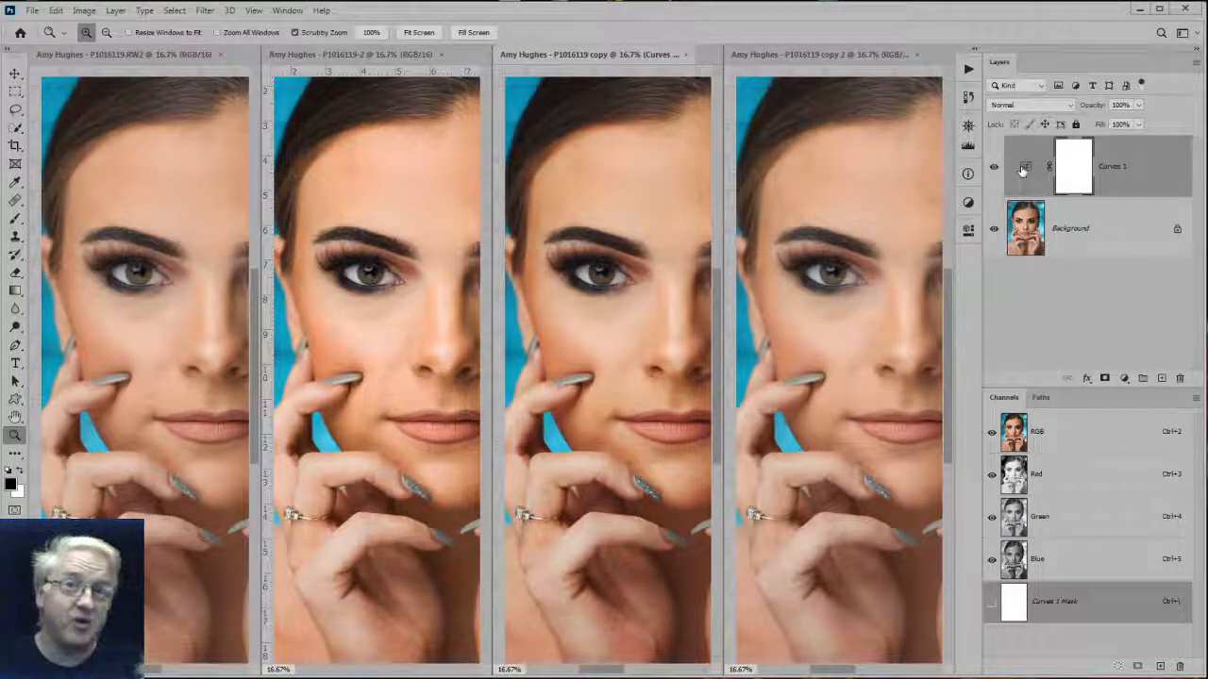
click(1008, 106)
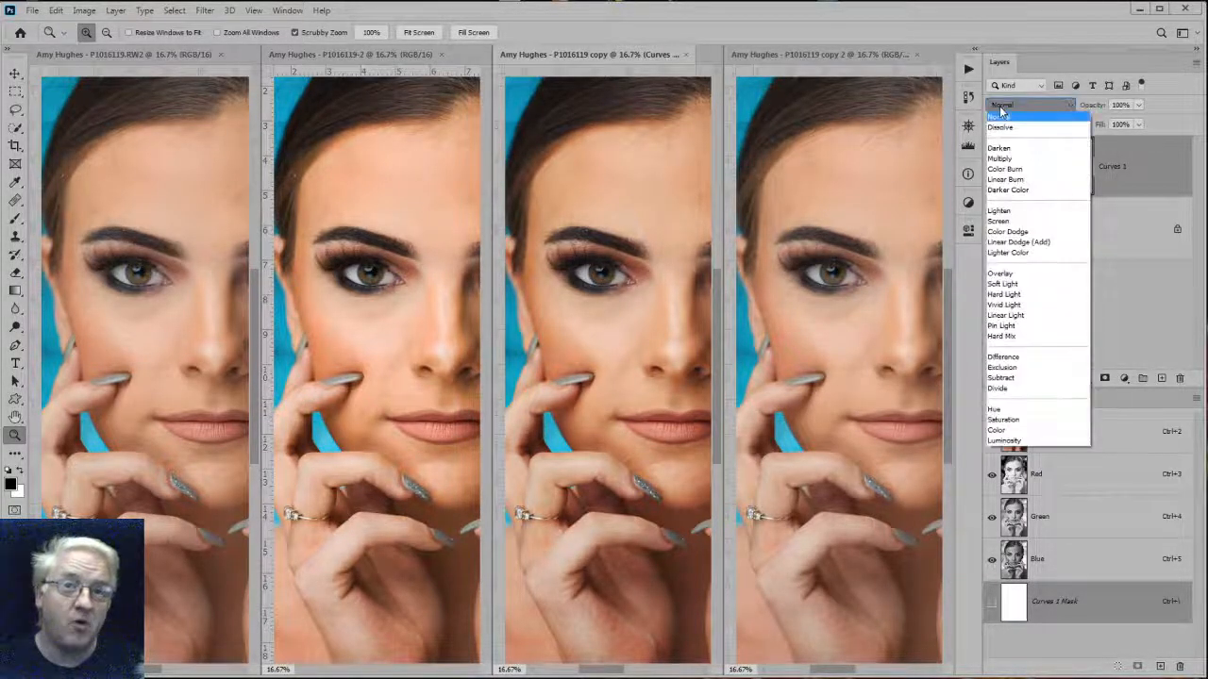
click(1036, 441)
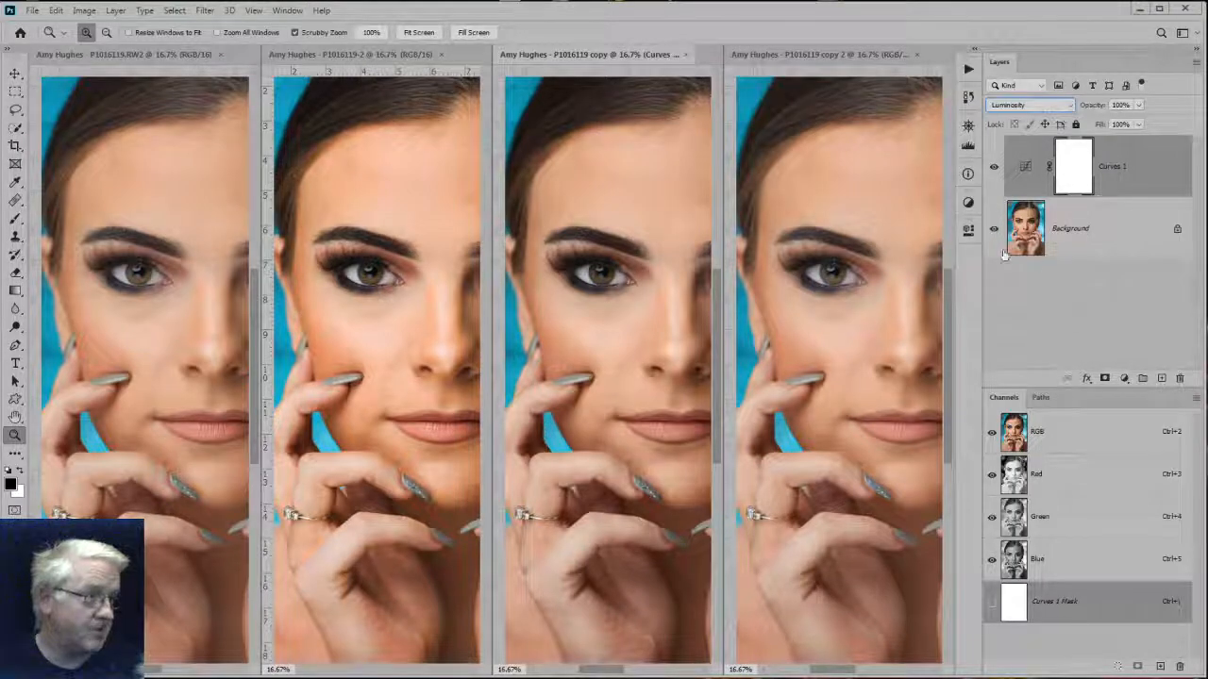
click(993, 168)
click(993, 168)
click(993, 168)
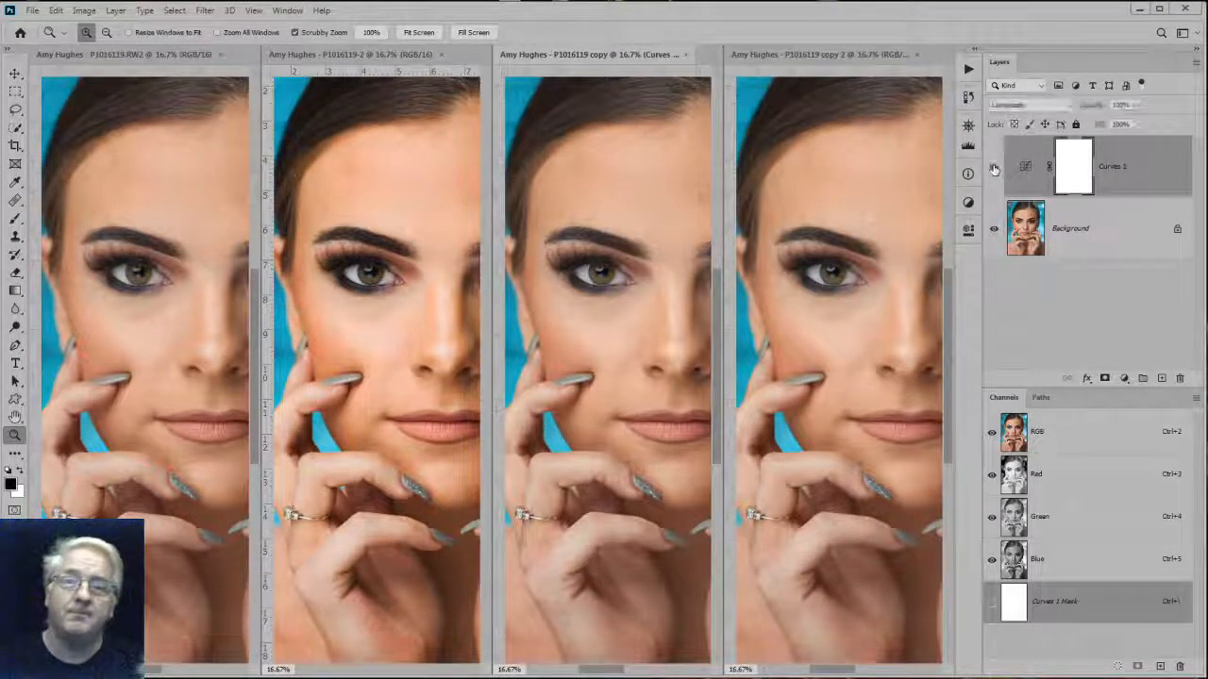
click(994, 168)
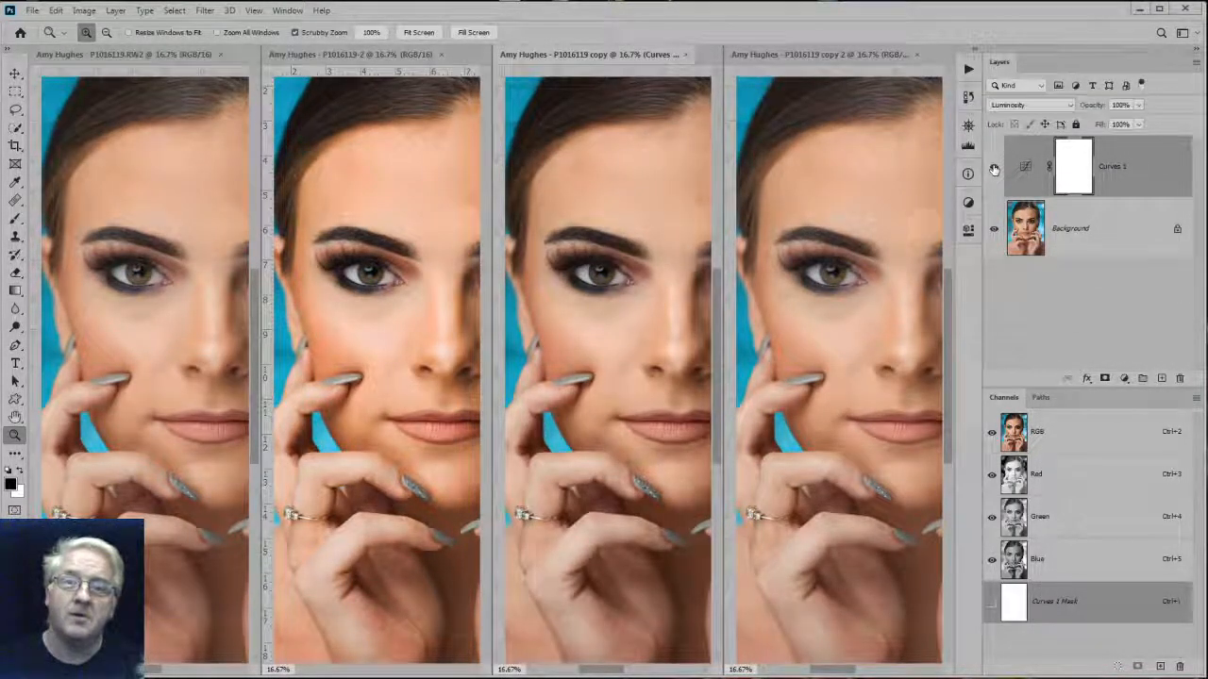
Close the Camera Raw contrast version without saving and zoom the remaining three portraits to 25% around the eye and cheek.
click(388, 304)
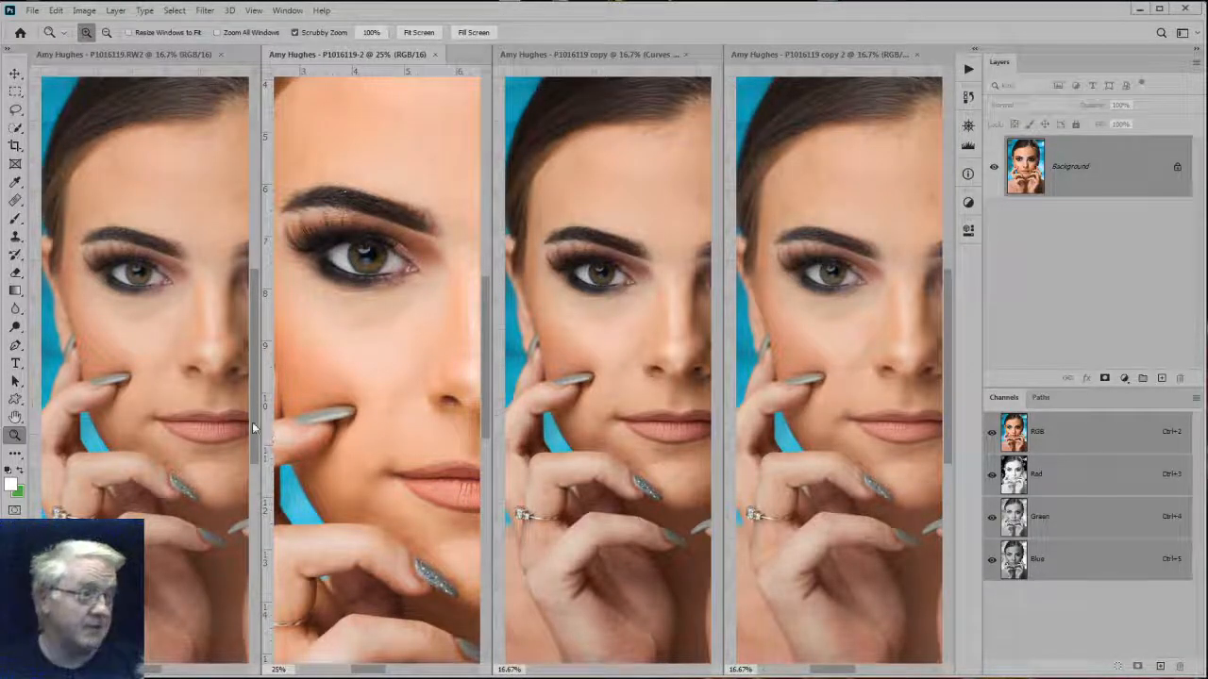
click(435, 53)
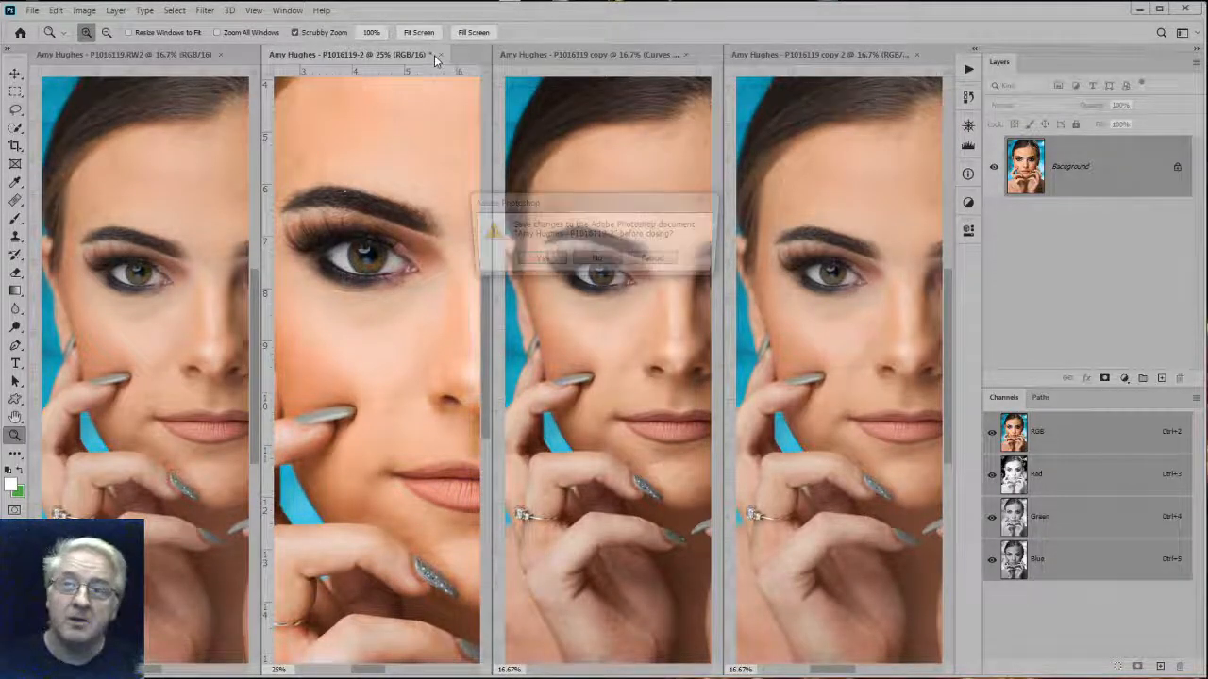
click(589, 264)
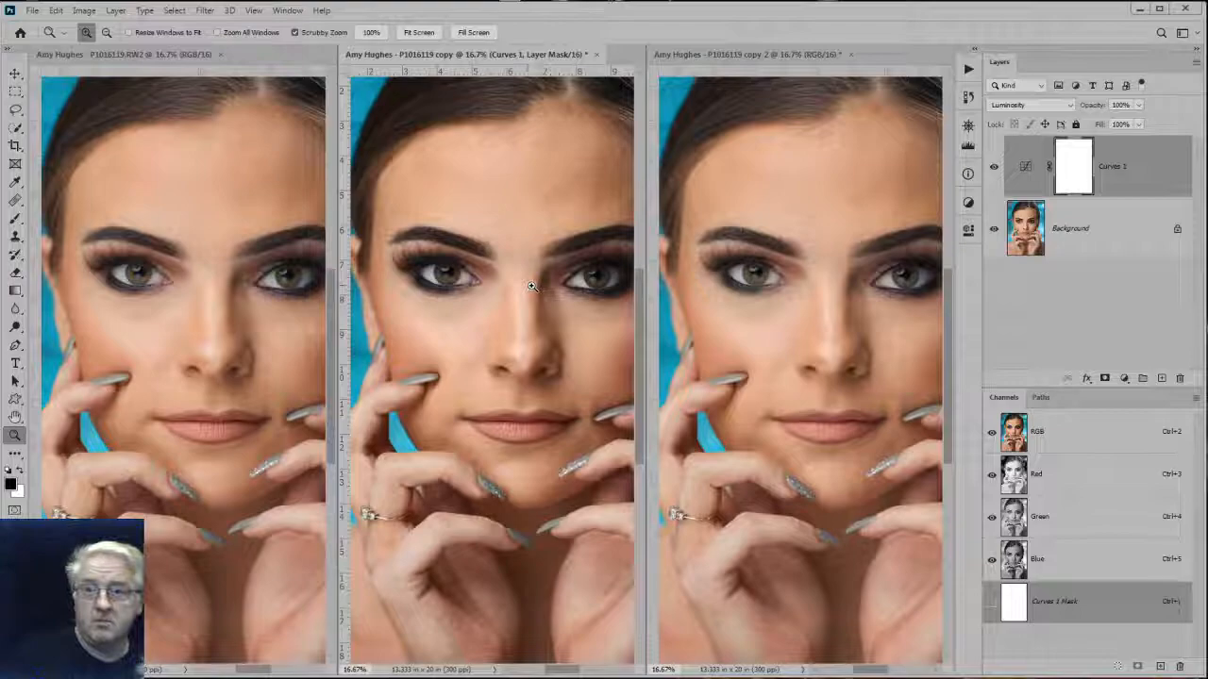
click(421, 280)
drag(431, 329, 450, 323)
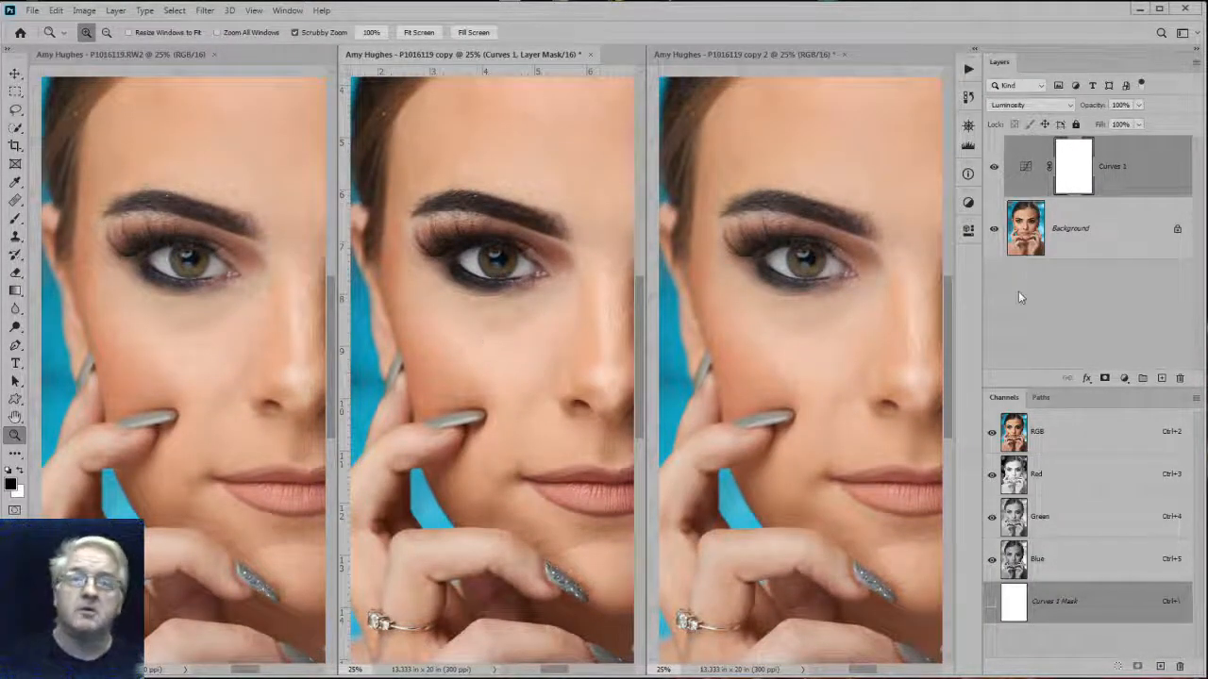
Add a Curves adjustment layer to the second portrait copy with points at inputs 75 and 25, lowering the shadow point's output to about 20.
click(832, 379)
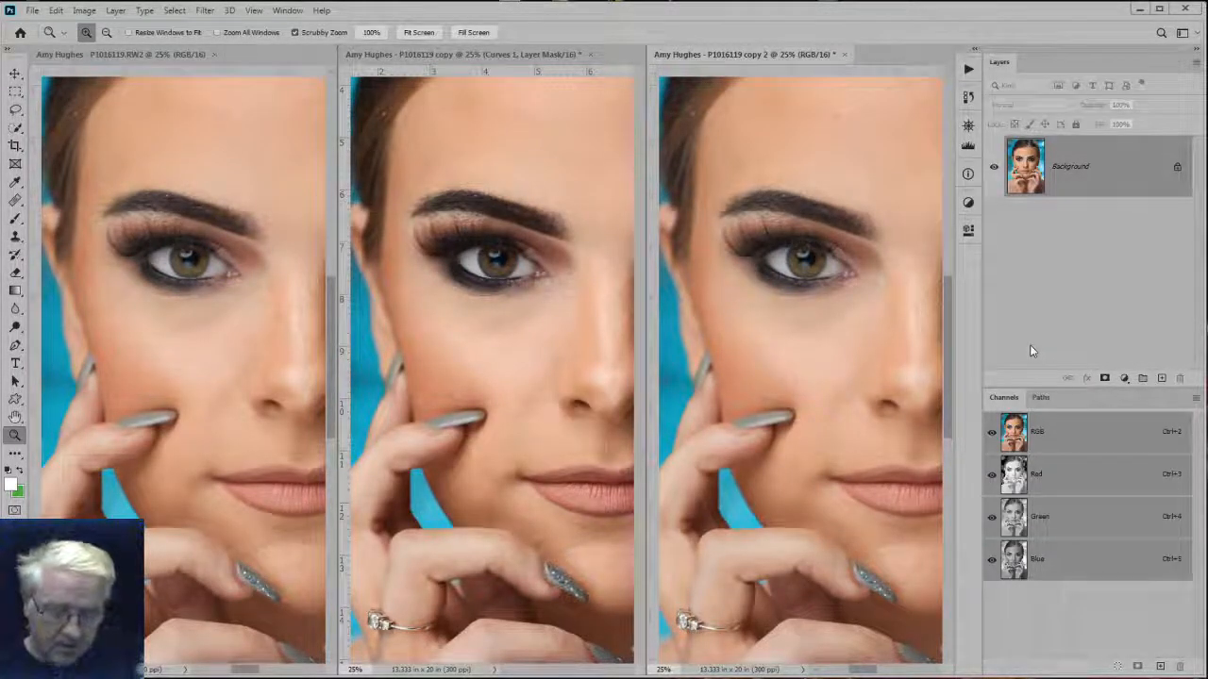
click(1124, 378)
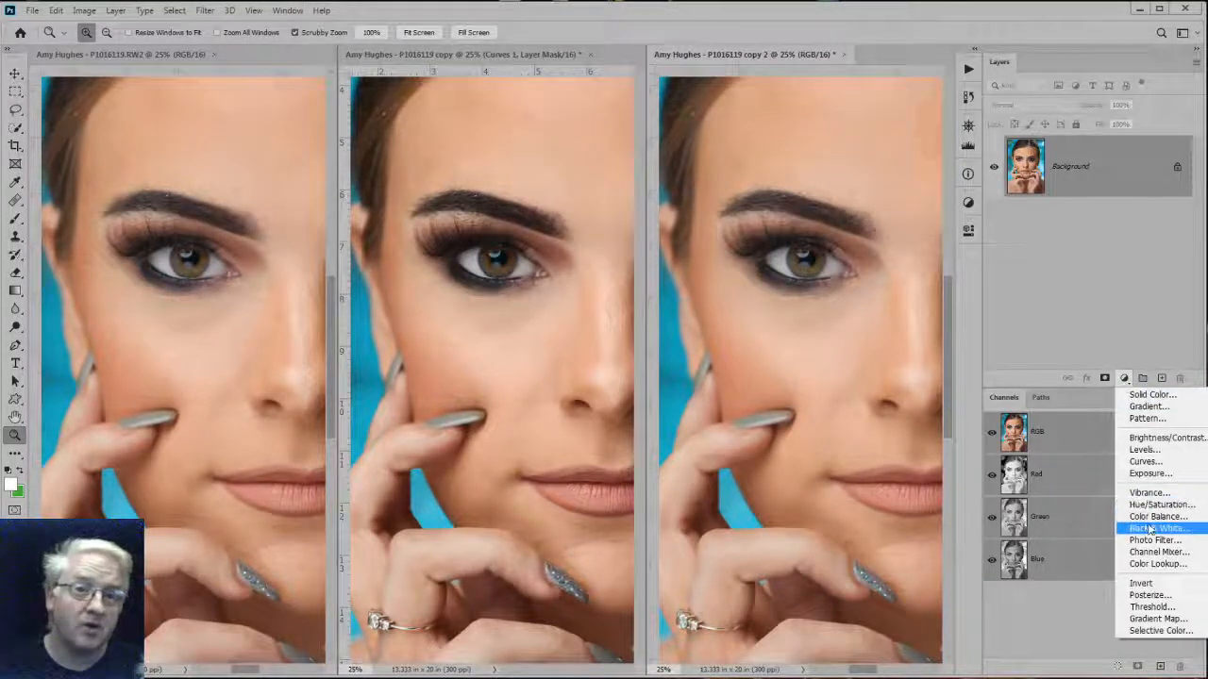
click(1147, 462)
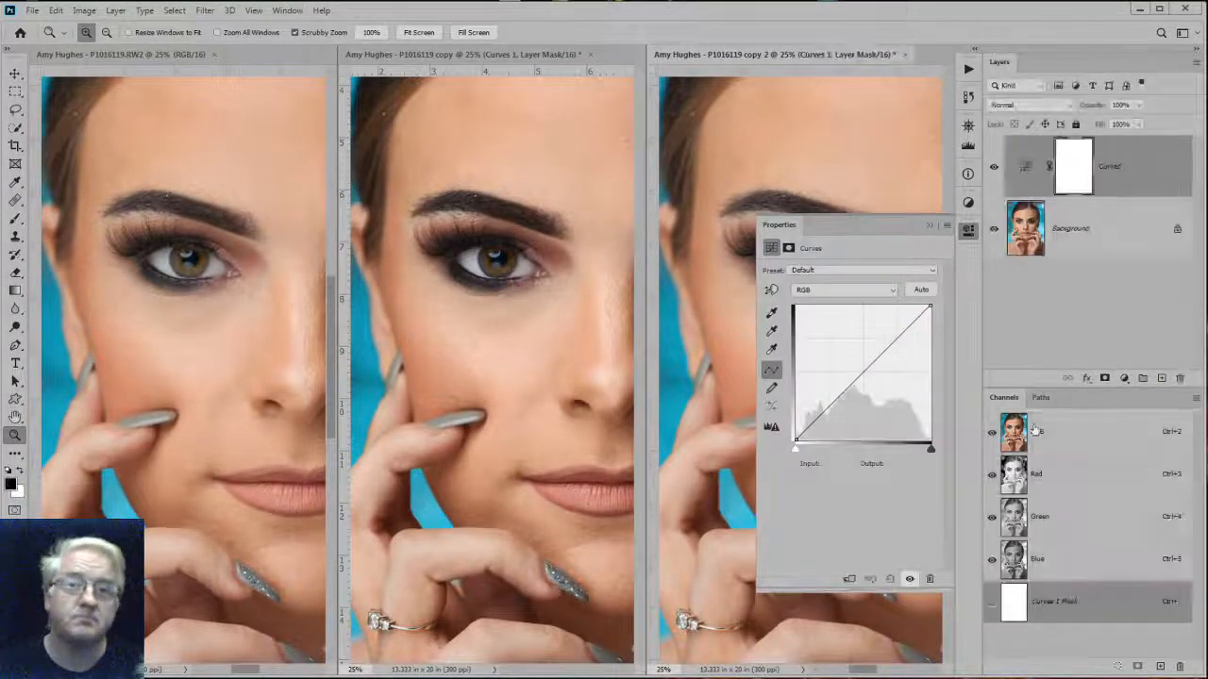
click(895, 340)
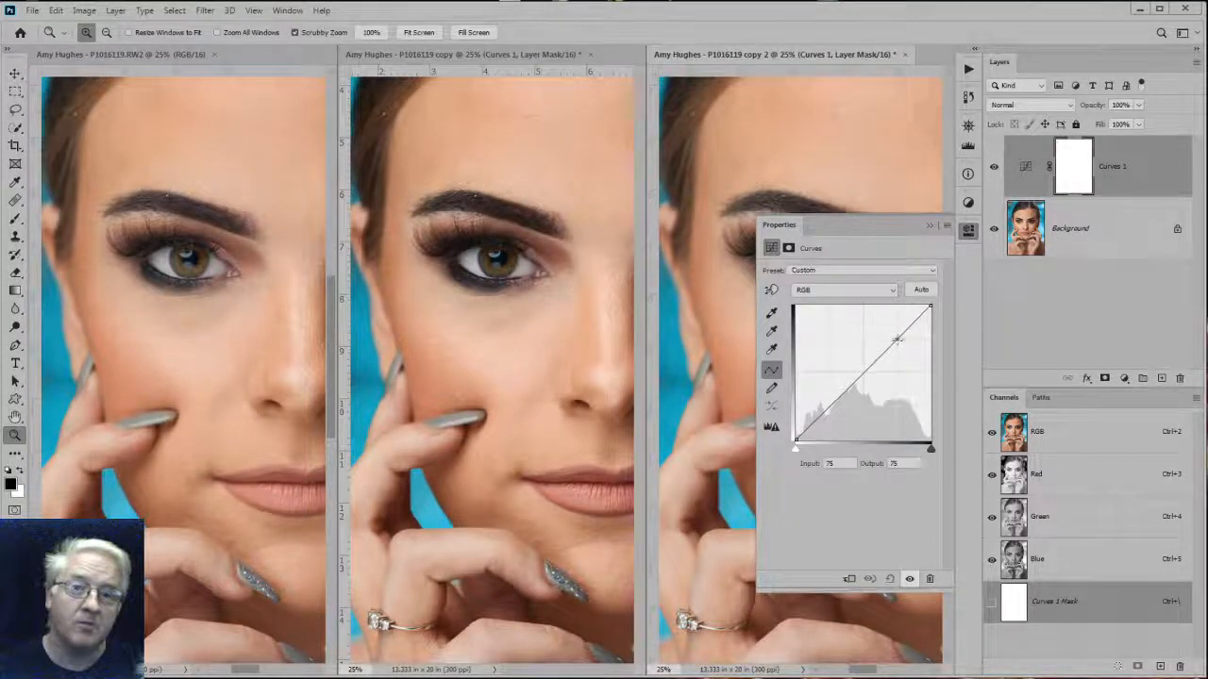
click(830, 407)
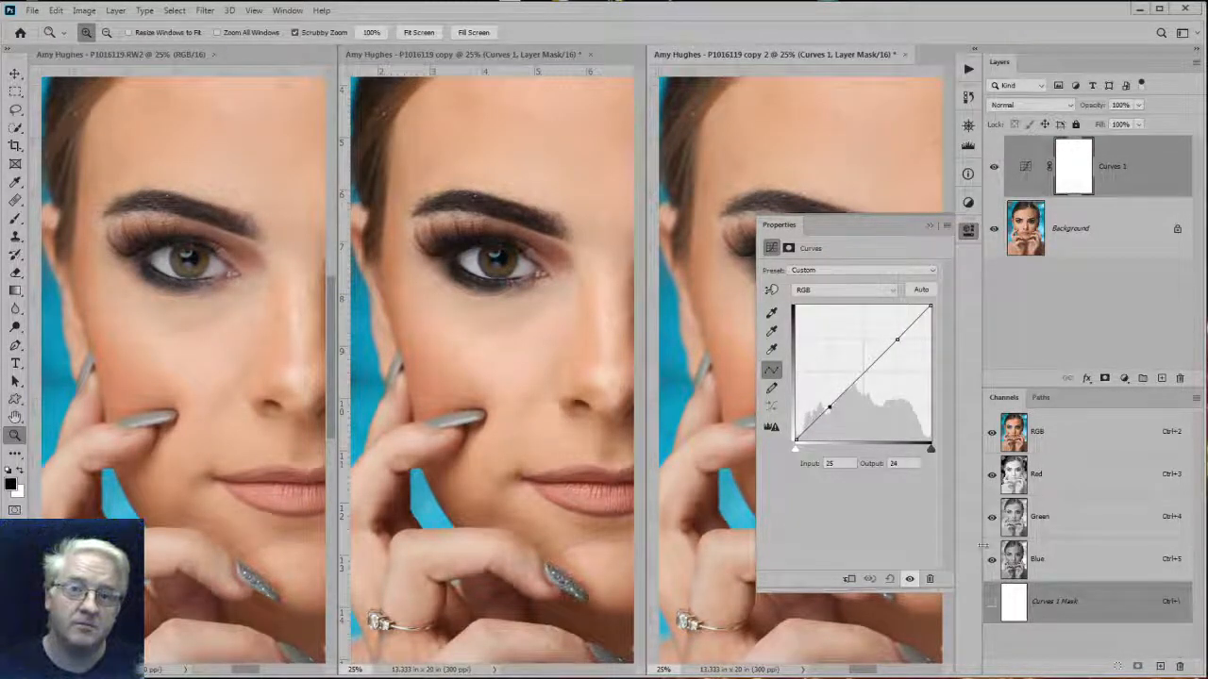
click(908, 464)
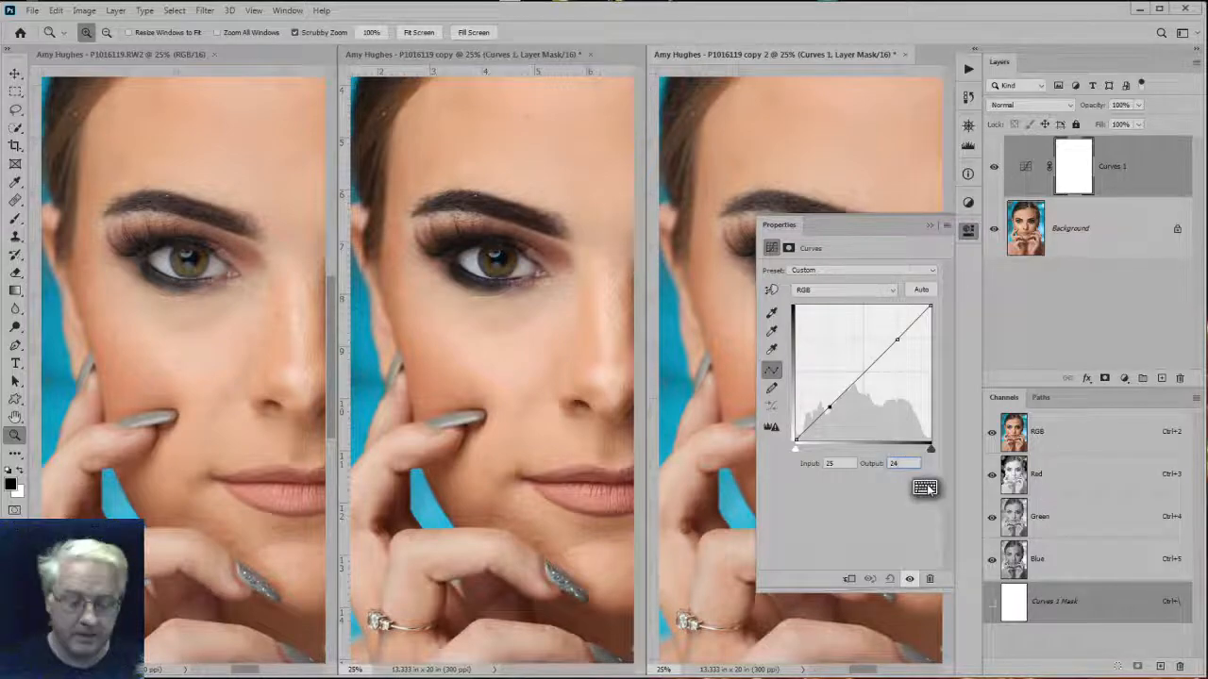
key(Up)
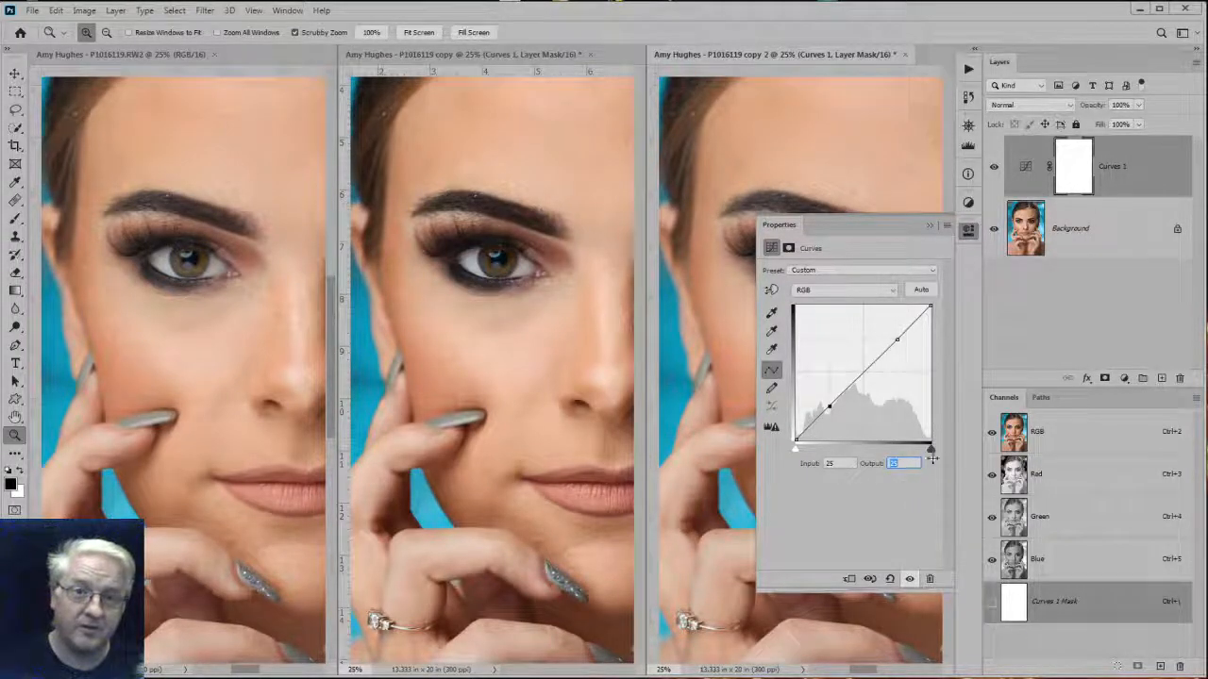
key(Down)
key(Down)
key(Down)
key(Down)
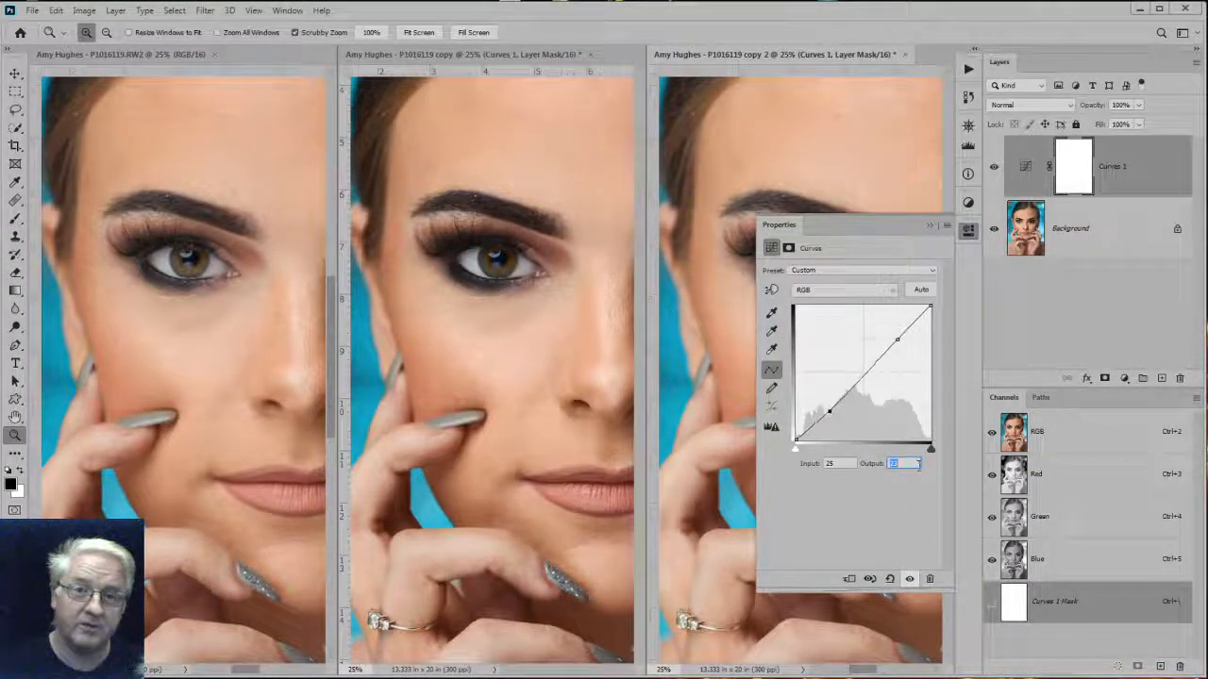
Raise the second copy's curve point at input 75 to output 80, then close the curve settings and target the adjustment itself.
click(896, 340)
click(906, 464)
key(Up)
key(Up)
key(Up)
key(Up)
key(Up)
key(Up)
key(Up)
key(Up)
key(Up)
key(Up)
key(Up)
key(Up)
key(Up)
key(Up)
key(Up)
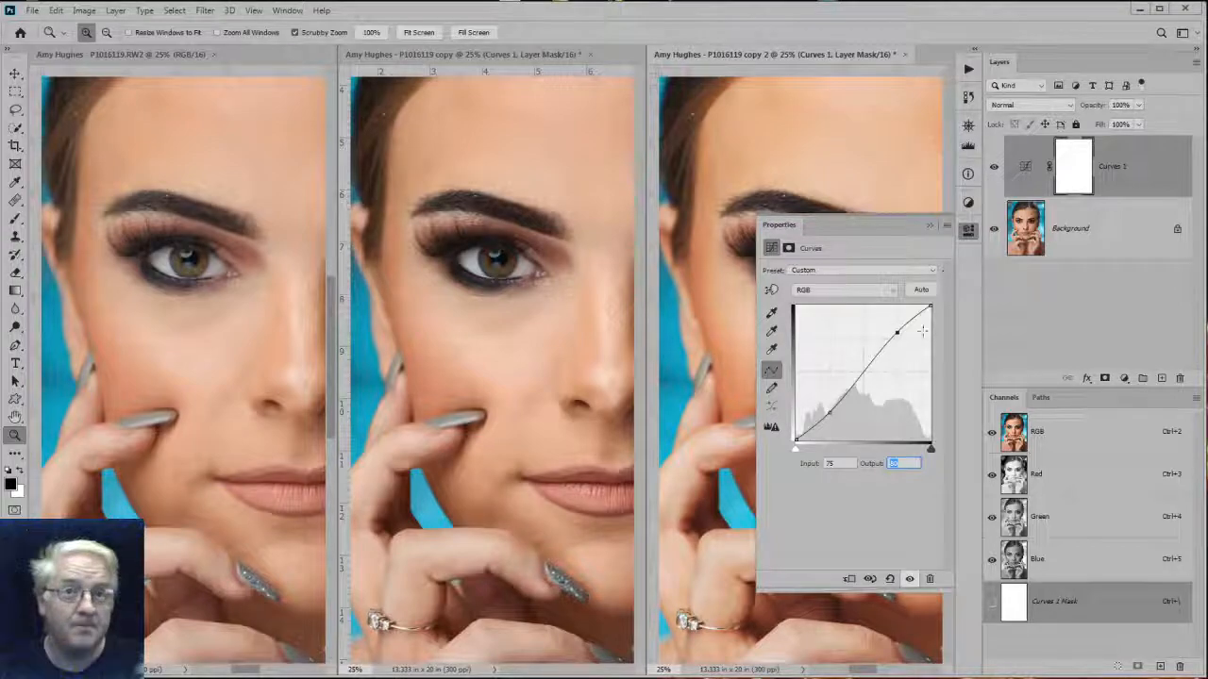
click(1008, 192)
click(1009, 181)
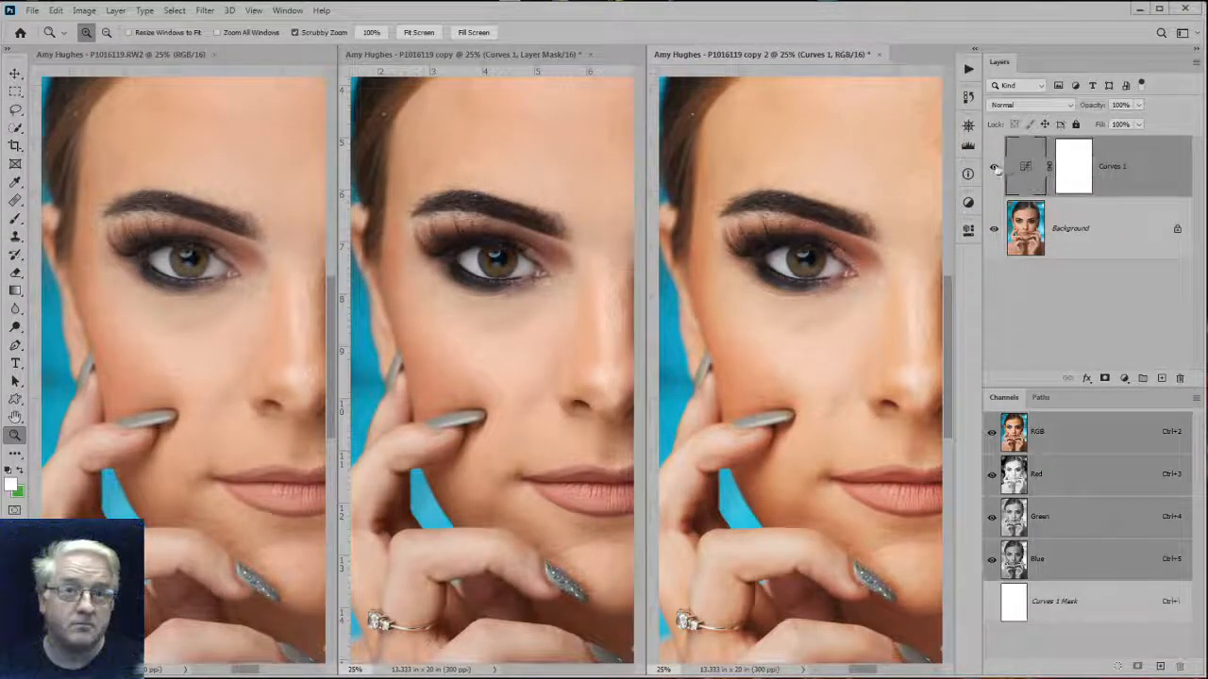
Set the second portrait copy's Curves layer to Luminosity blending and compare the image with the layer hidden and shown.
click(994, 168)
click(995, 168)
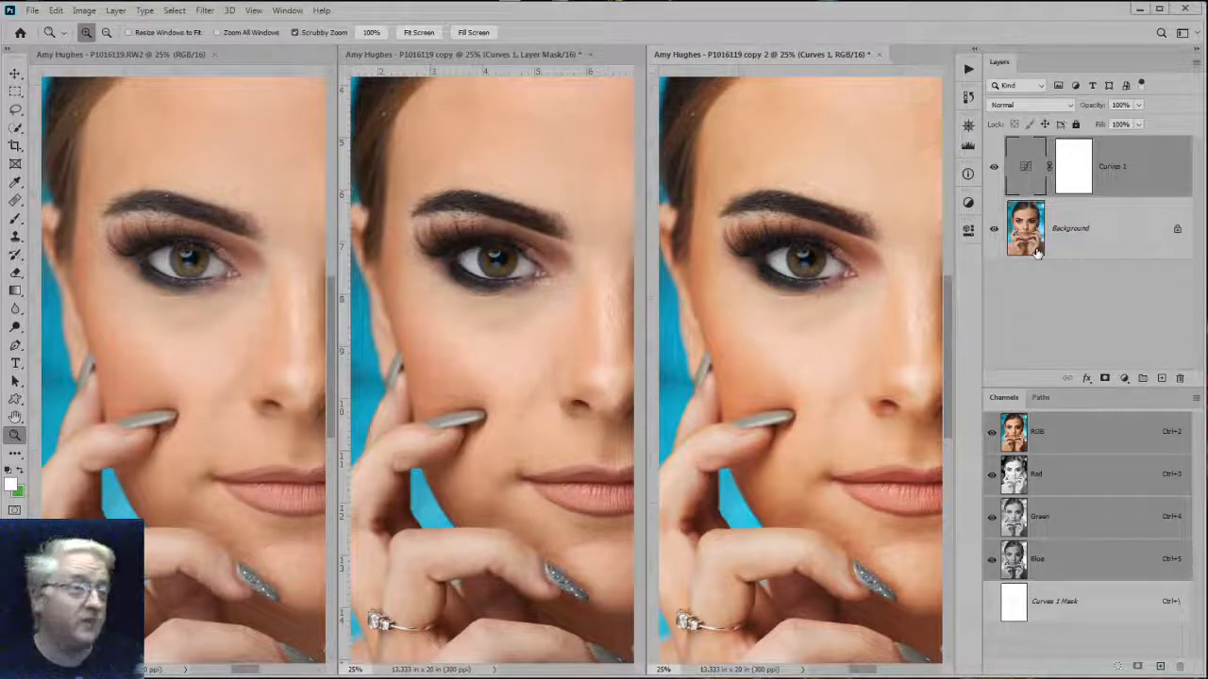
click(1019, 104)
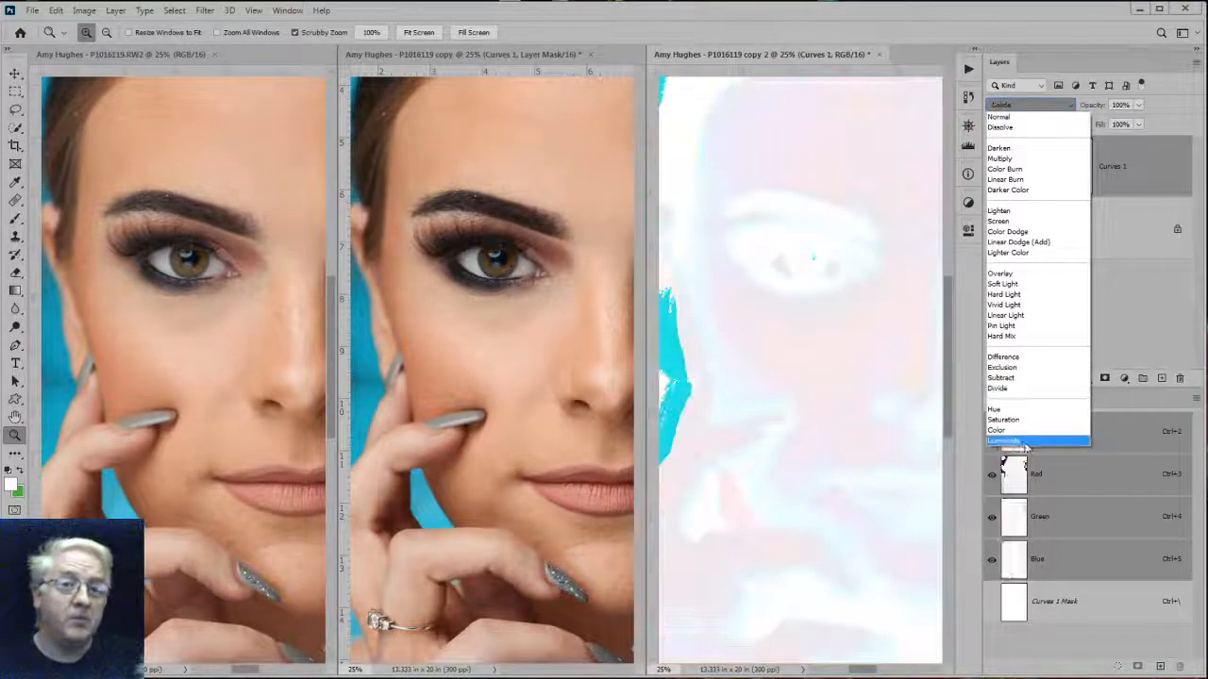
click(1024, 441)
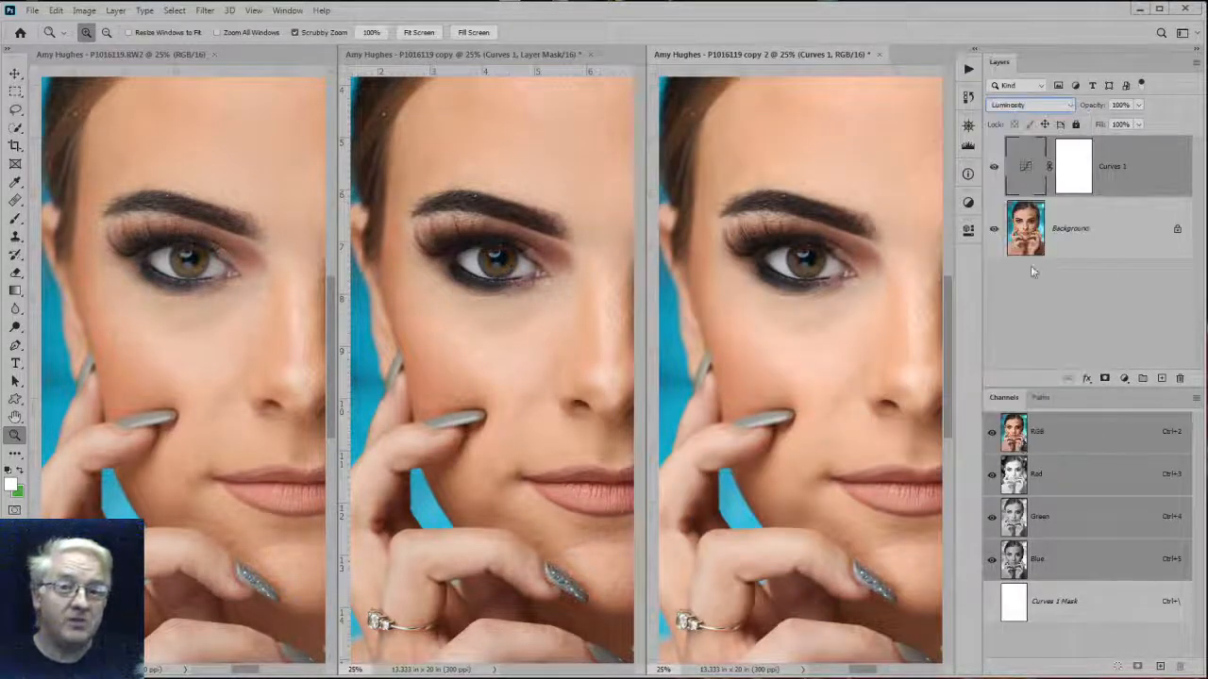
click(993, 167)
click(994, 168)
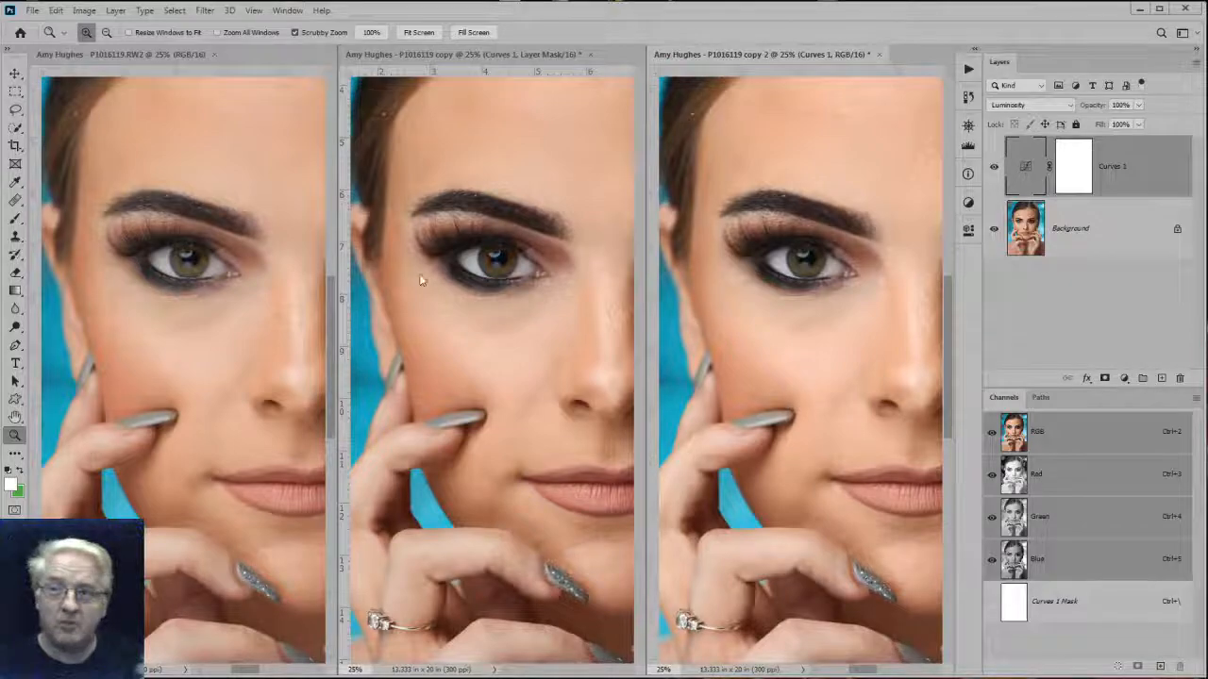
Close the first portrait copy without saving and zoom the remaining two portraits to 50% around the eye and cheek.
click(591, 55)
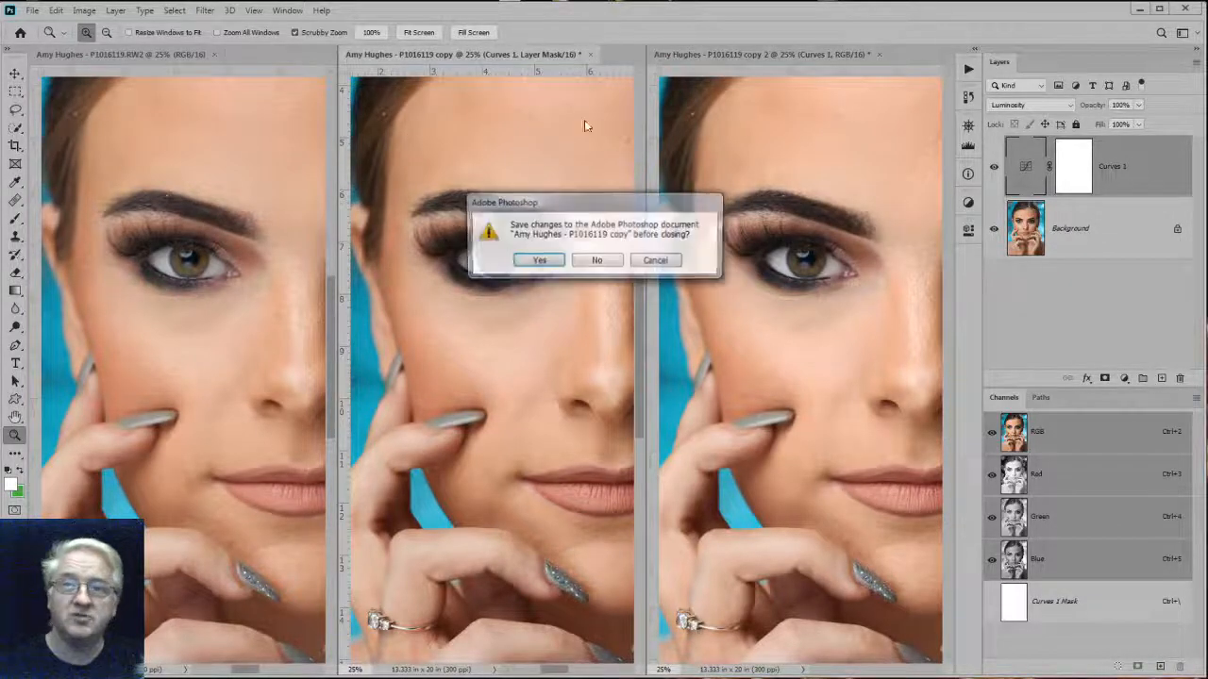
click(599, 263)
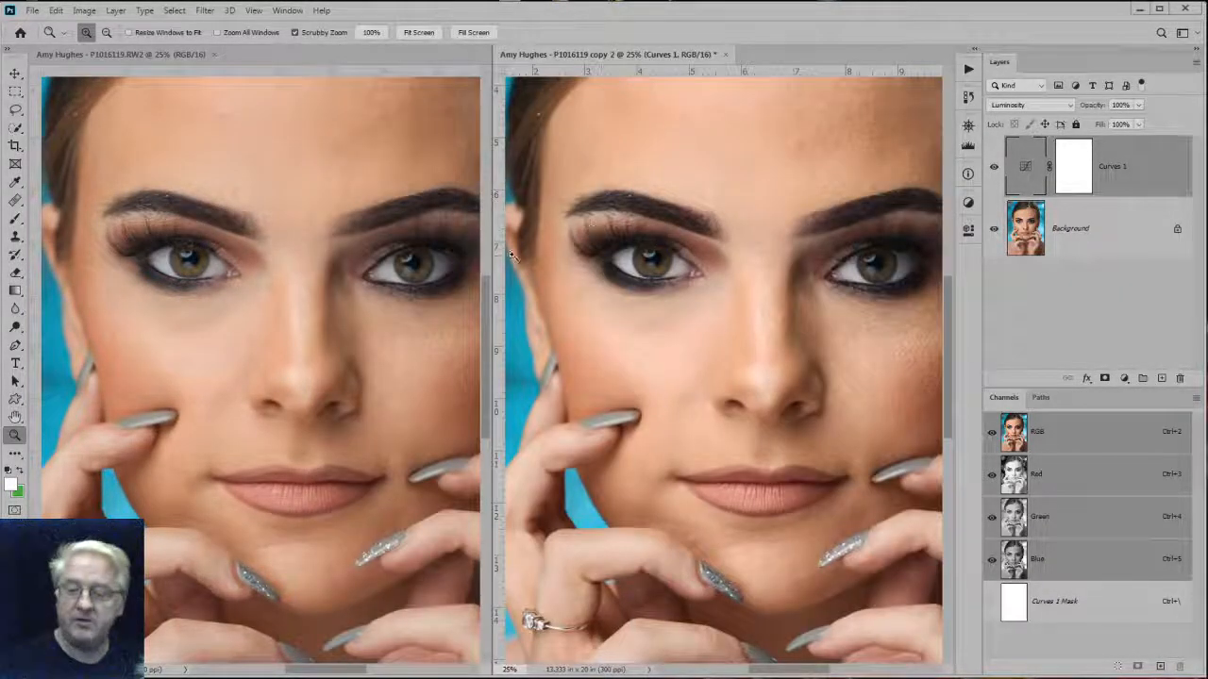
click(147, 274)
shift+click(158, 272)
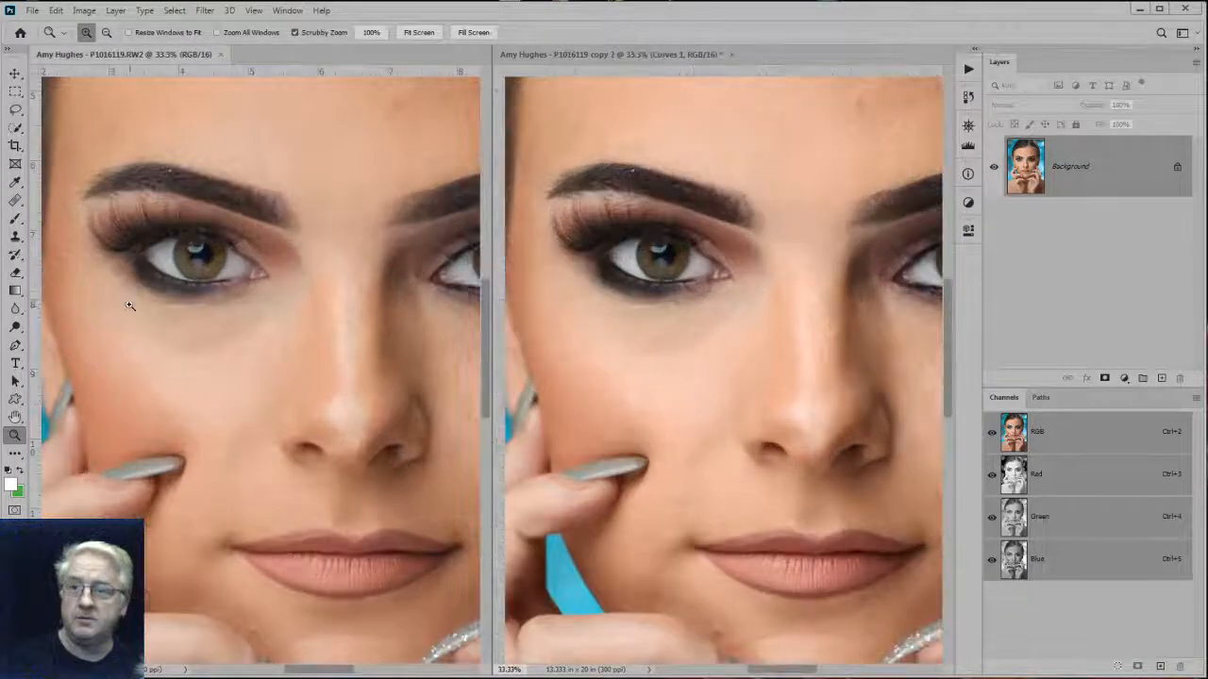
shift+click(127, 306)
drag(108, 320, 129, 345)
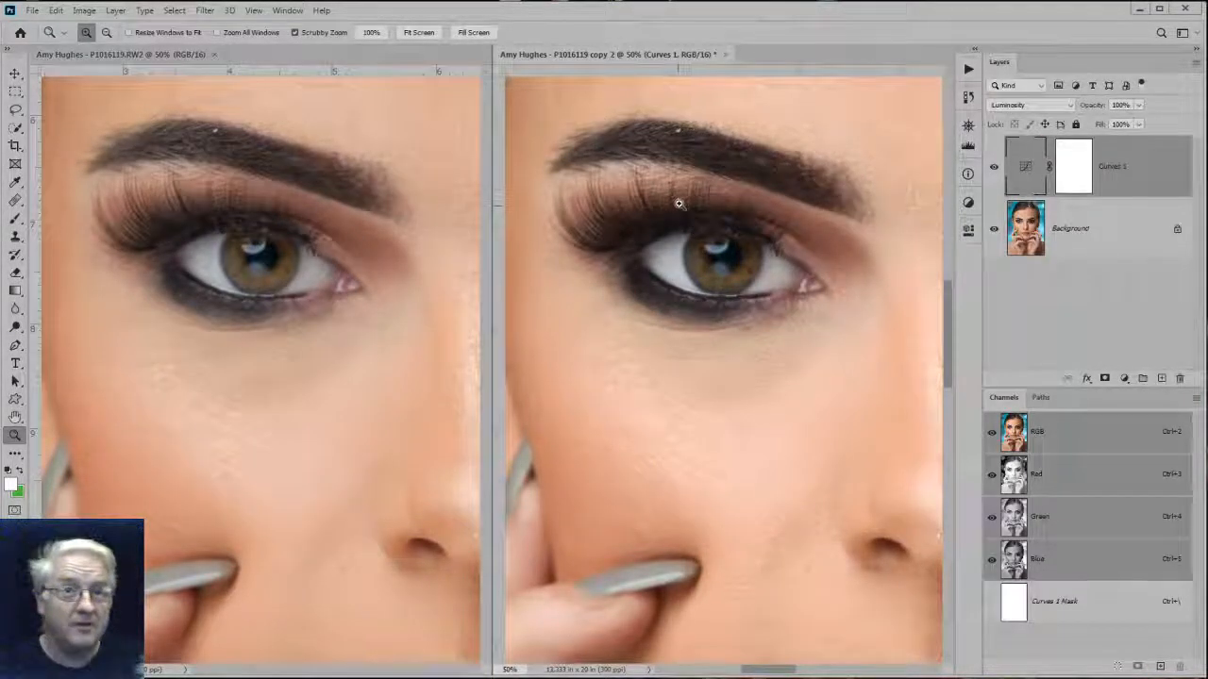
Compare the eye and skin detail at 50% with the second copy's Curves layer hidden and shown.
click(993, 166)
click(993, 167)
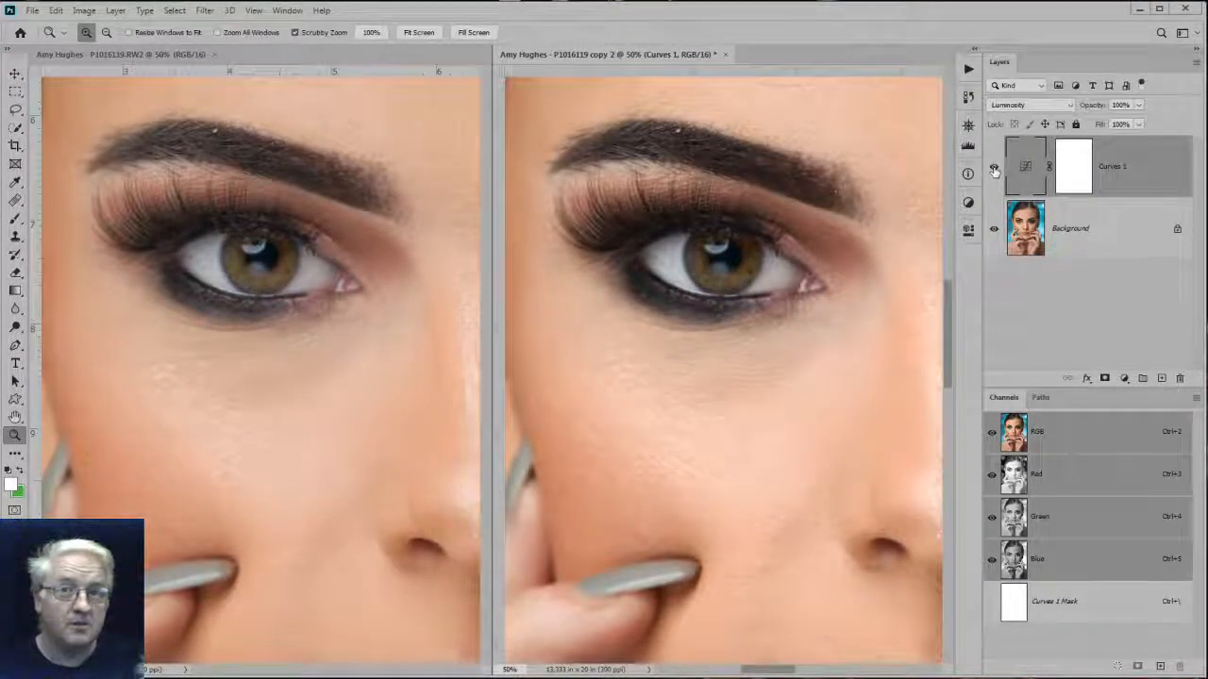
click(993, 169)
click(994, 168)
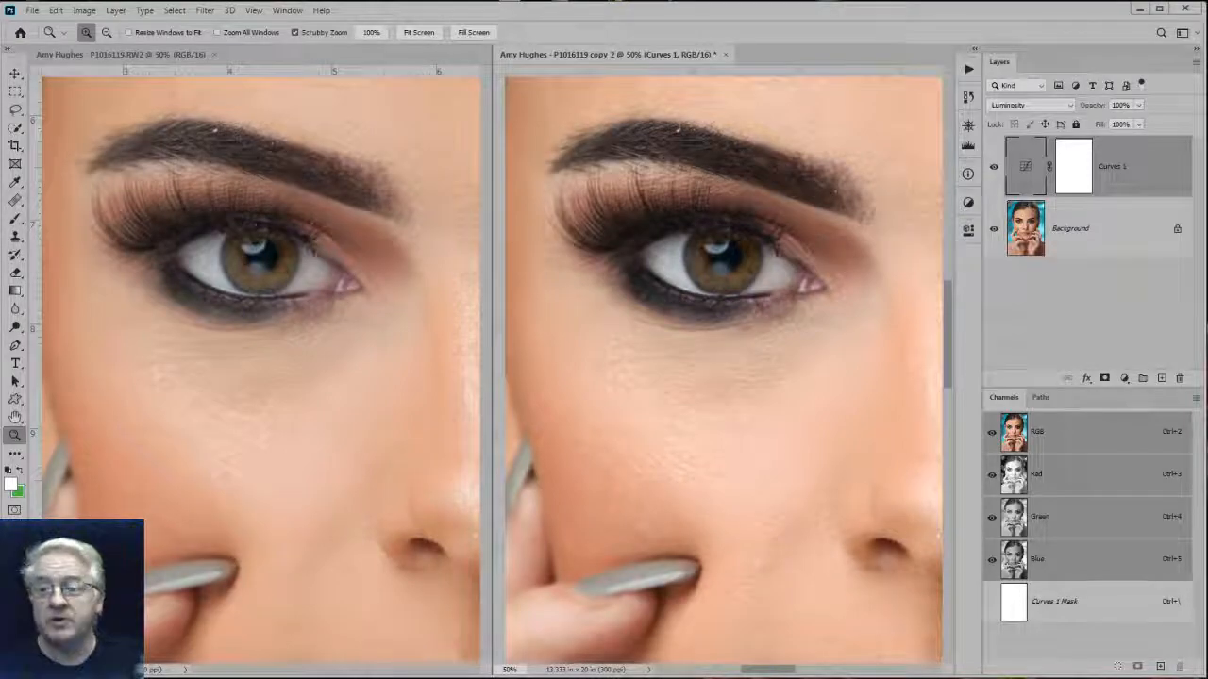
Switch to Adobe Bridge and select the giraffe photo P1211509.RW2 in the 09 Contrast folder.
key(alt+Tab)
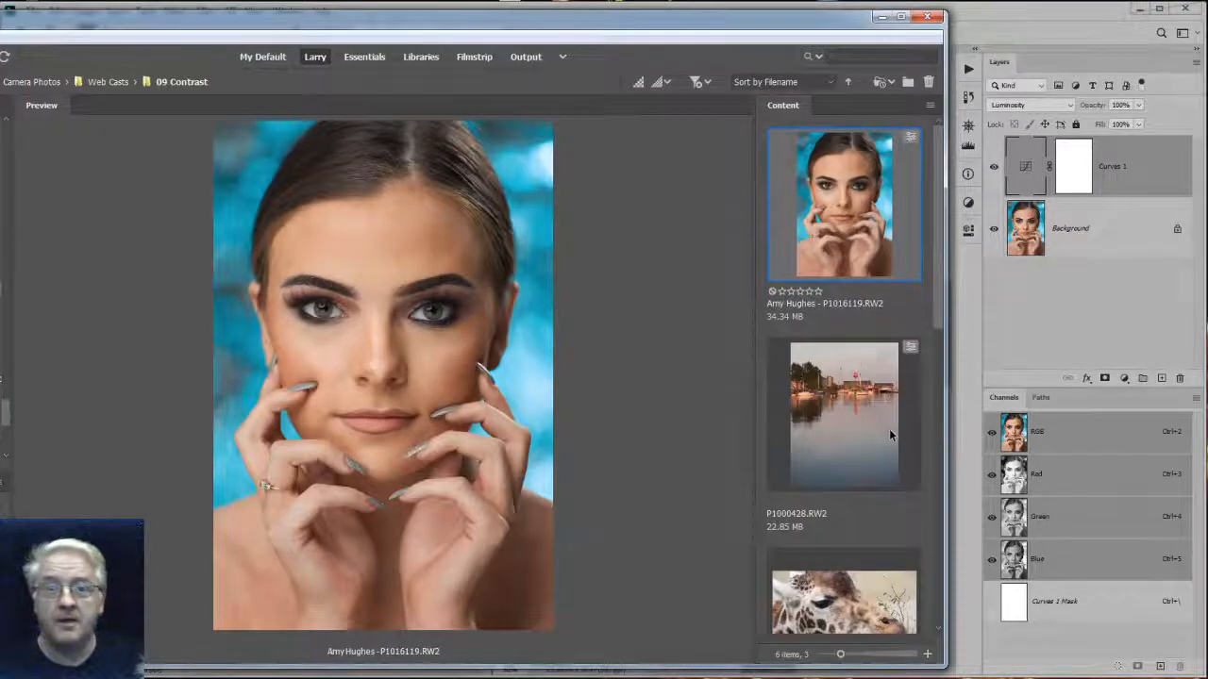
scroll(885, 435, down, 5)
scroll(885, 435, up, 5)
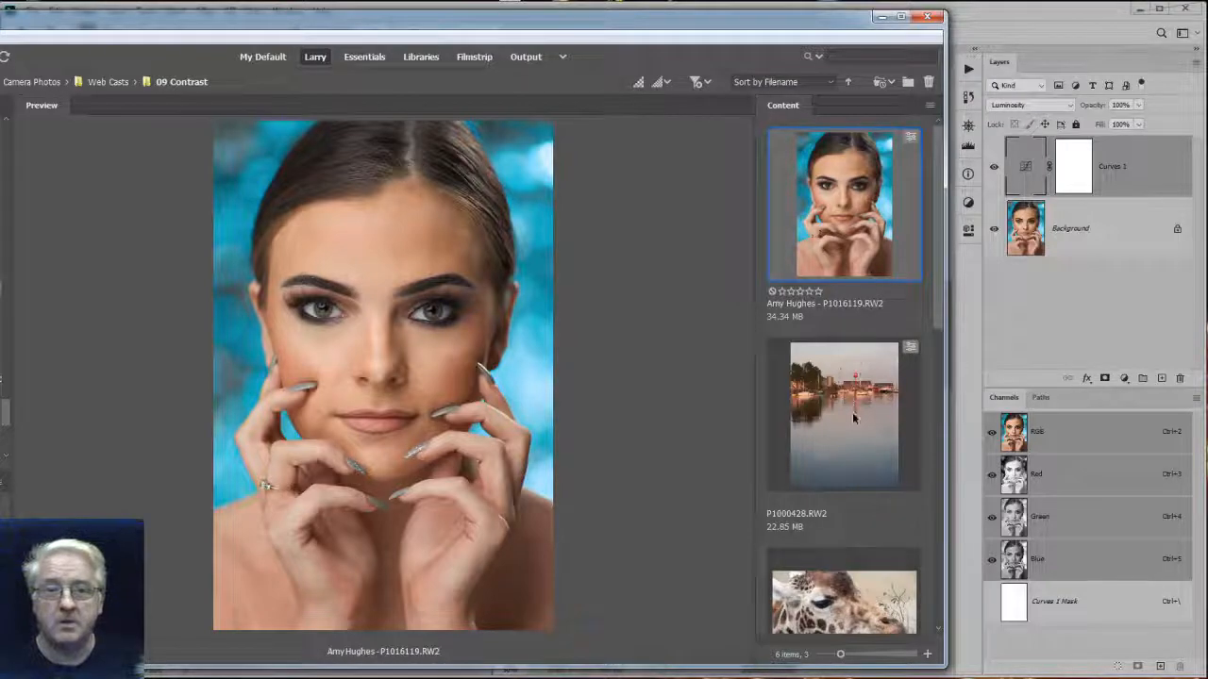
scroll(847, 406, down, 2)
click(839, 451)
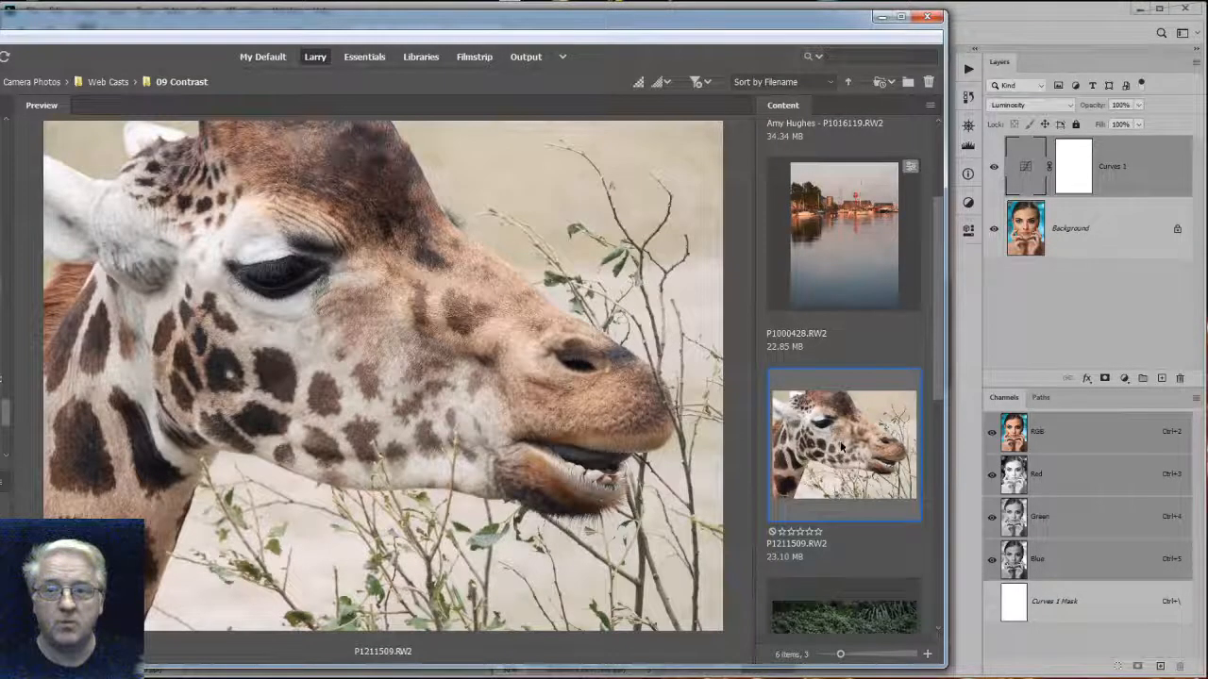
Return to Photoshop and close the remaining portrait documents without saving the changes.
click(1094, 283)
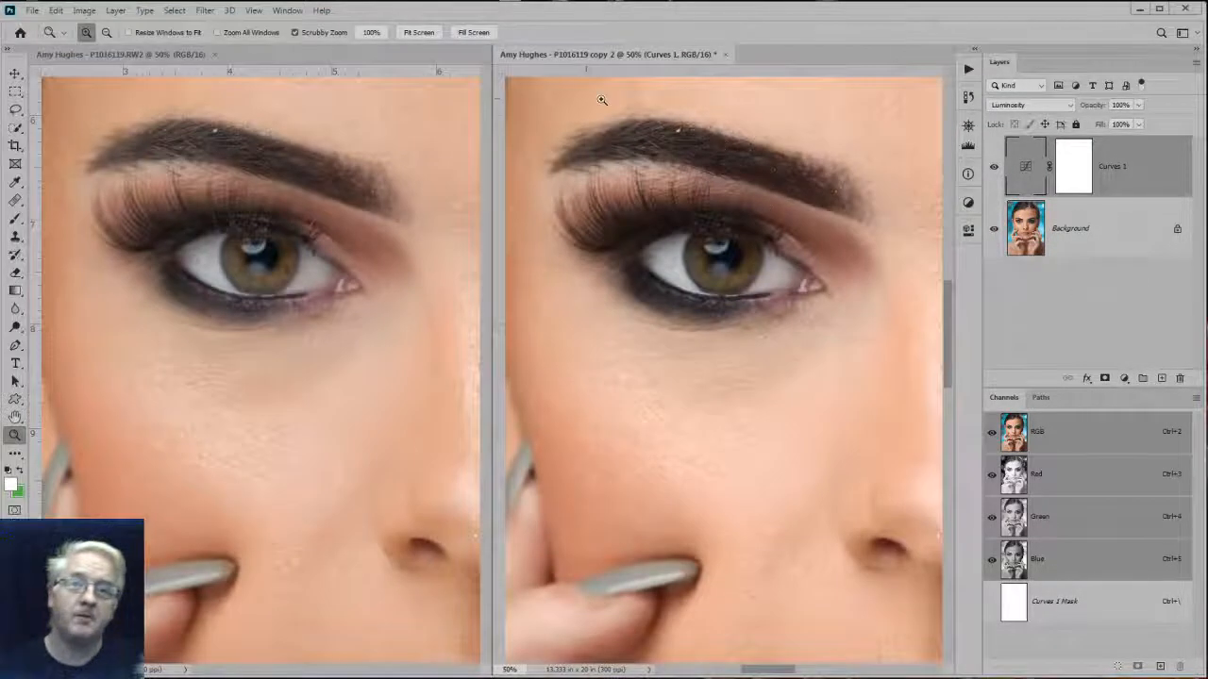
key(ctrl+w)
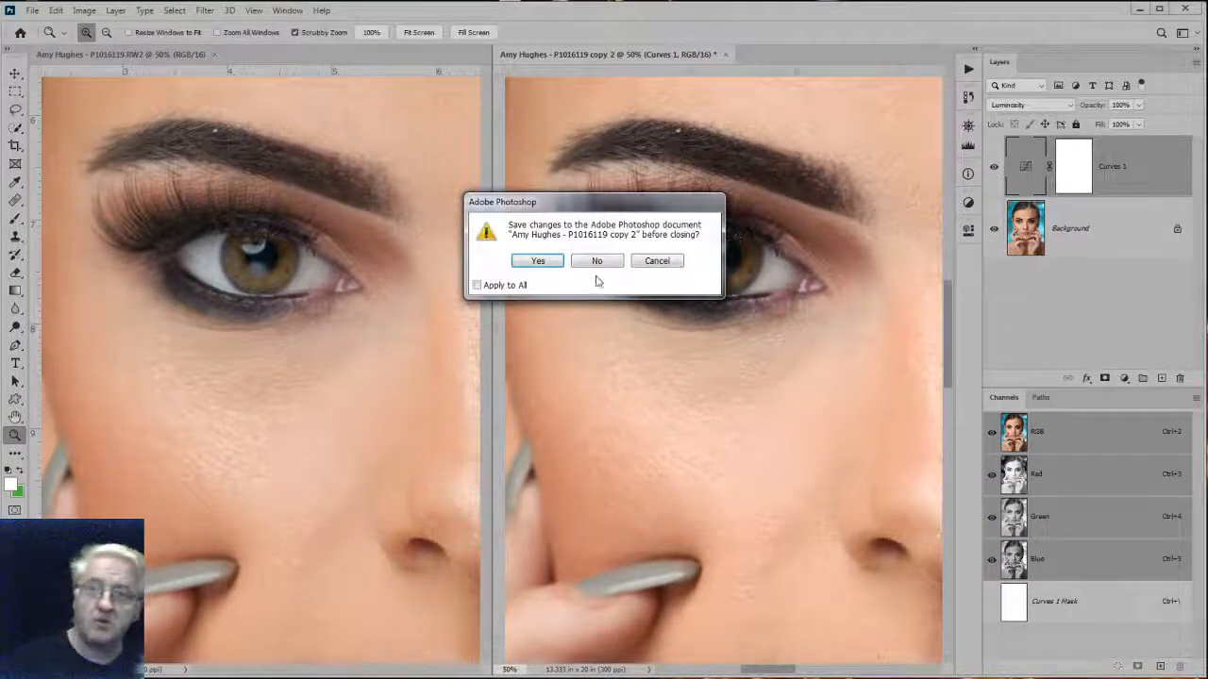
click(597, 261)
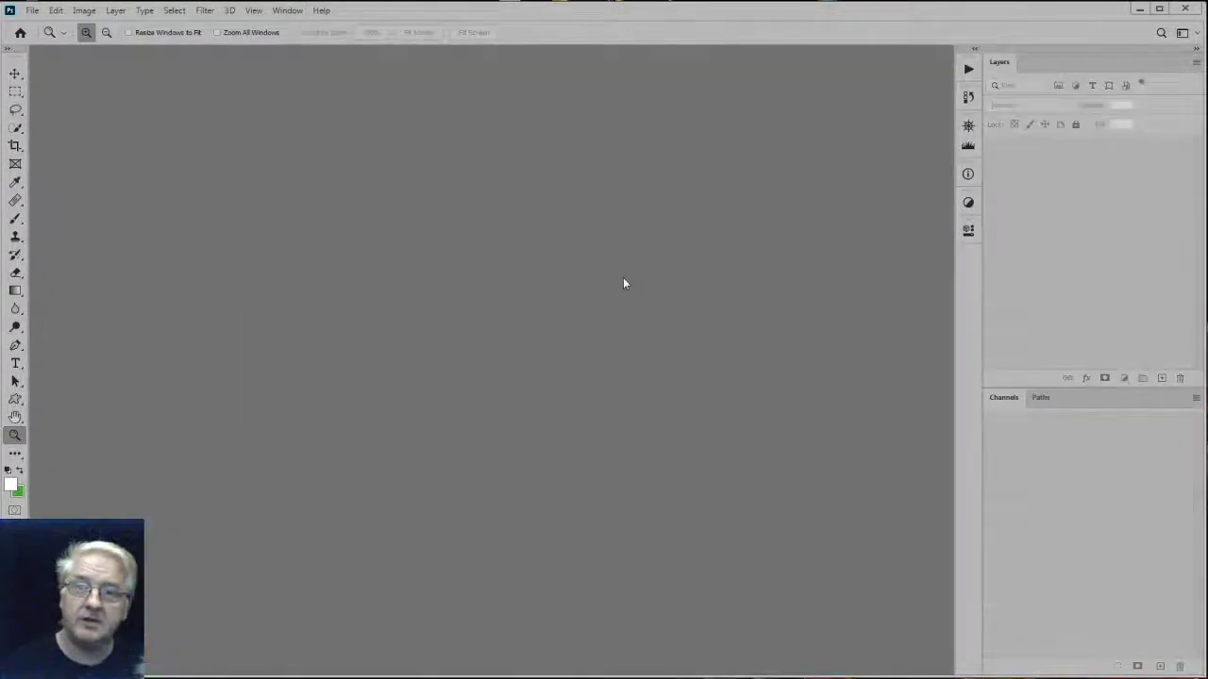
Switch back to Adobe Bridge and open the selected giraffe photo in Camera Raw.
key(alt+Tab)
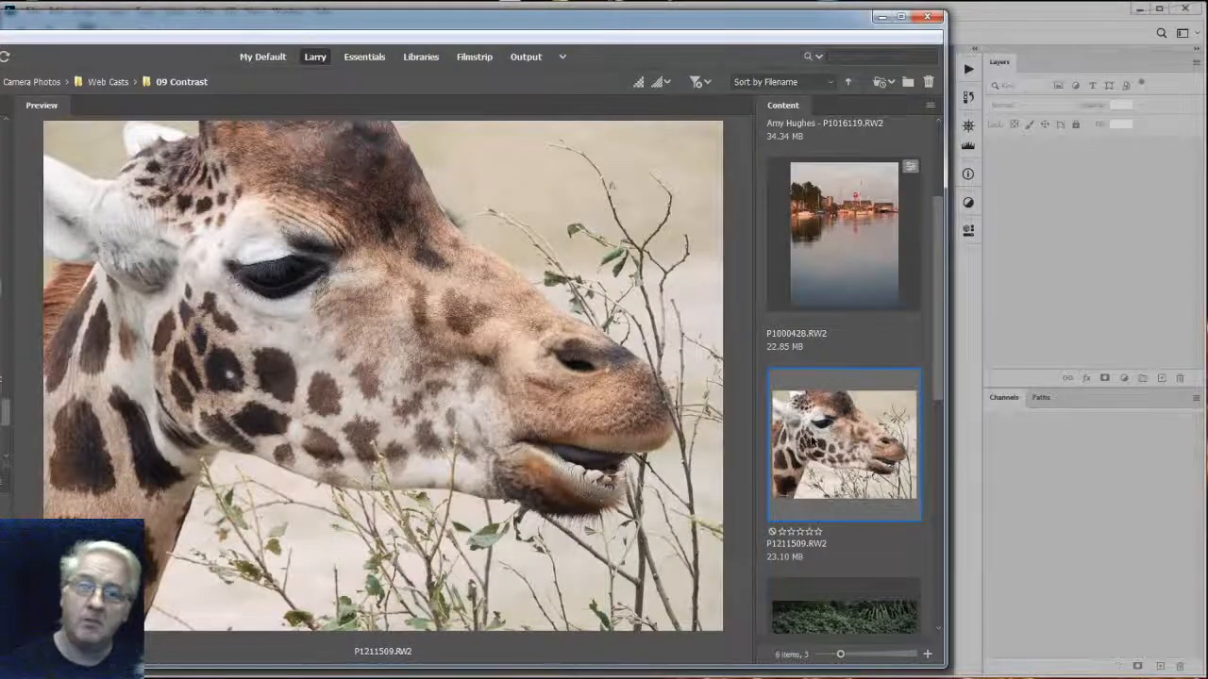
right_click(838, 441)
click(900, 449)
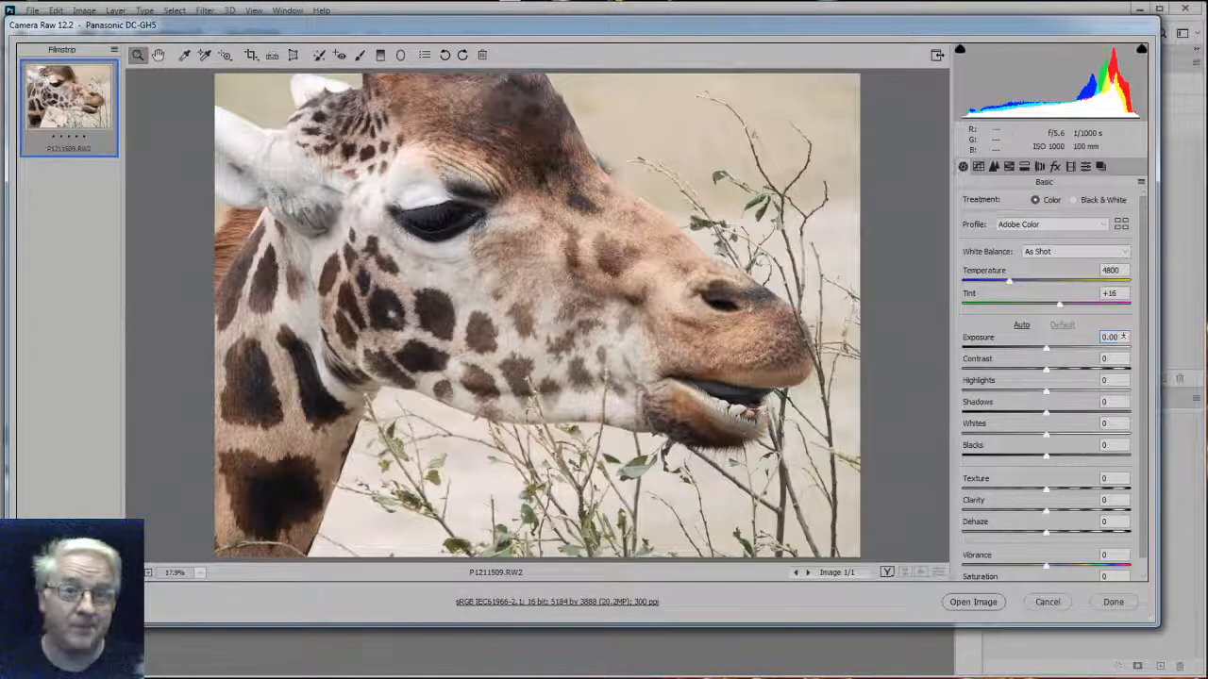
Lower the giraffe photo's exposure to -0.50, briefly trying -1.00 to compare.
key(Down)
key(Down)
key(Down)
key(Down)
key(Down)
key(Down)
key(Down)
key(Down)
key(Down)
key(Down)
key(Down)
key(Down)
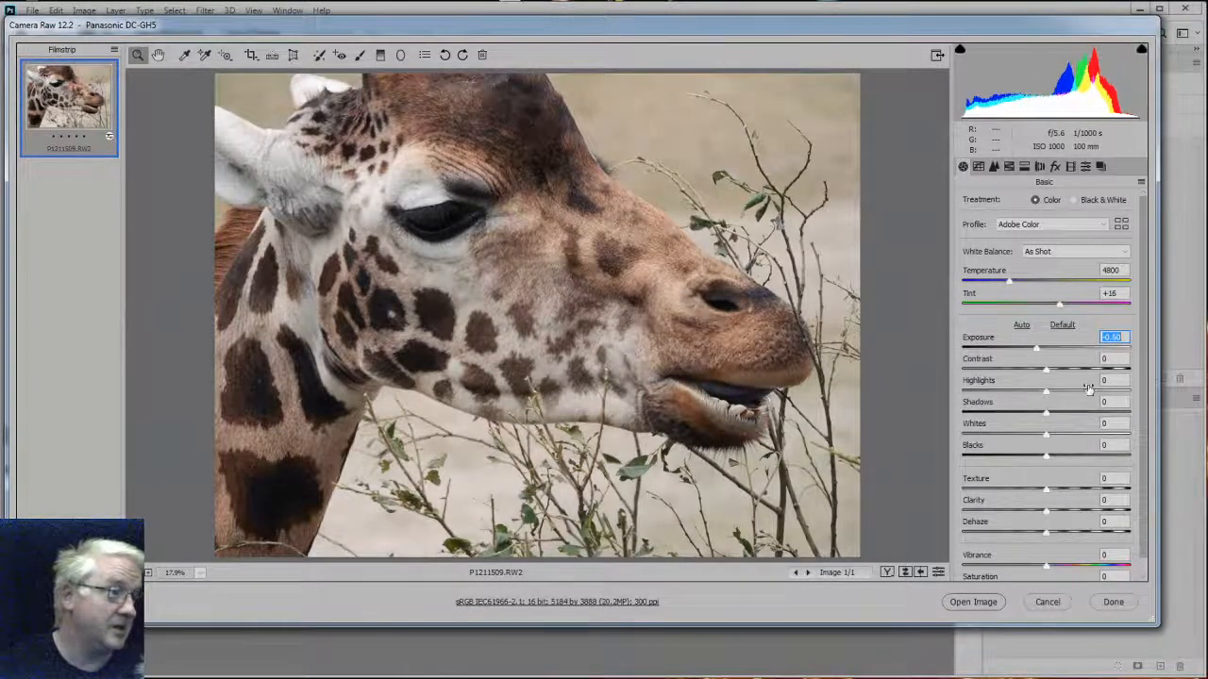
key(Down)
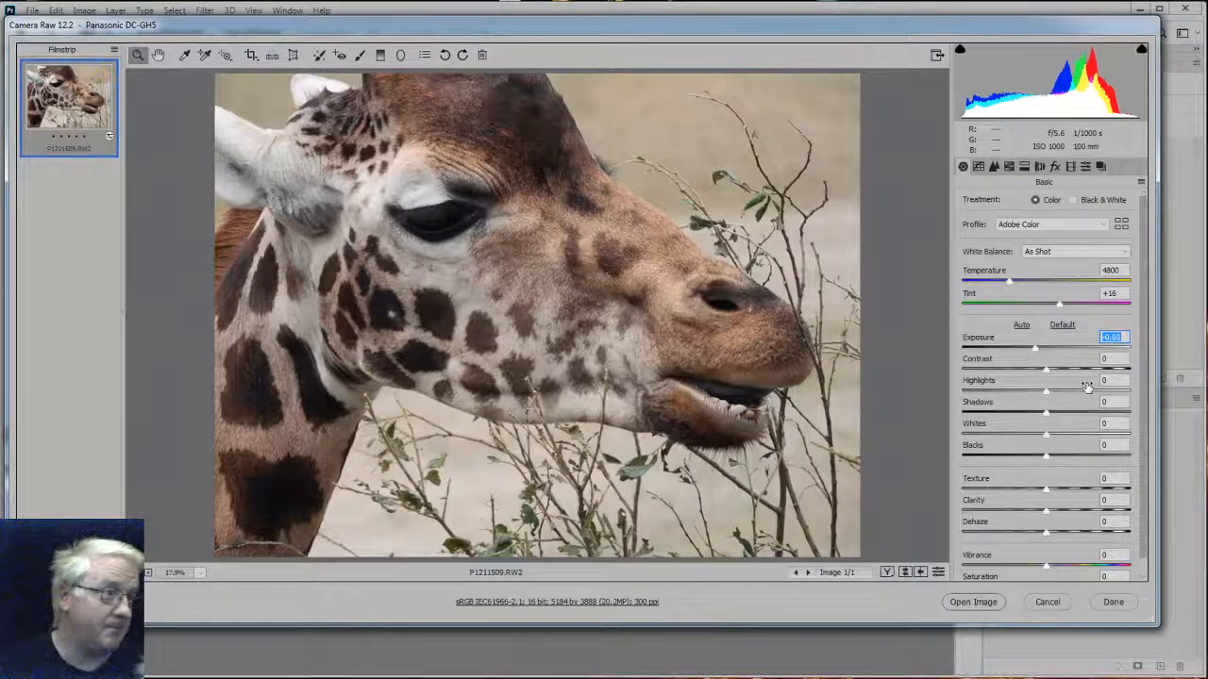
key(Up)
key(Up)
key(Up)
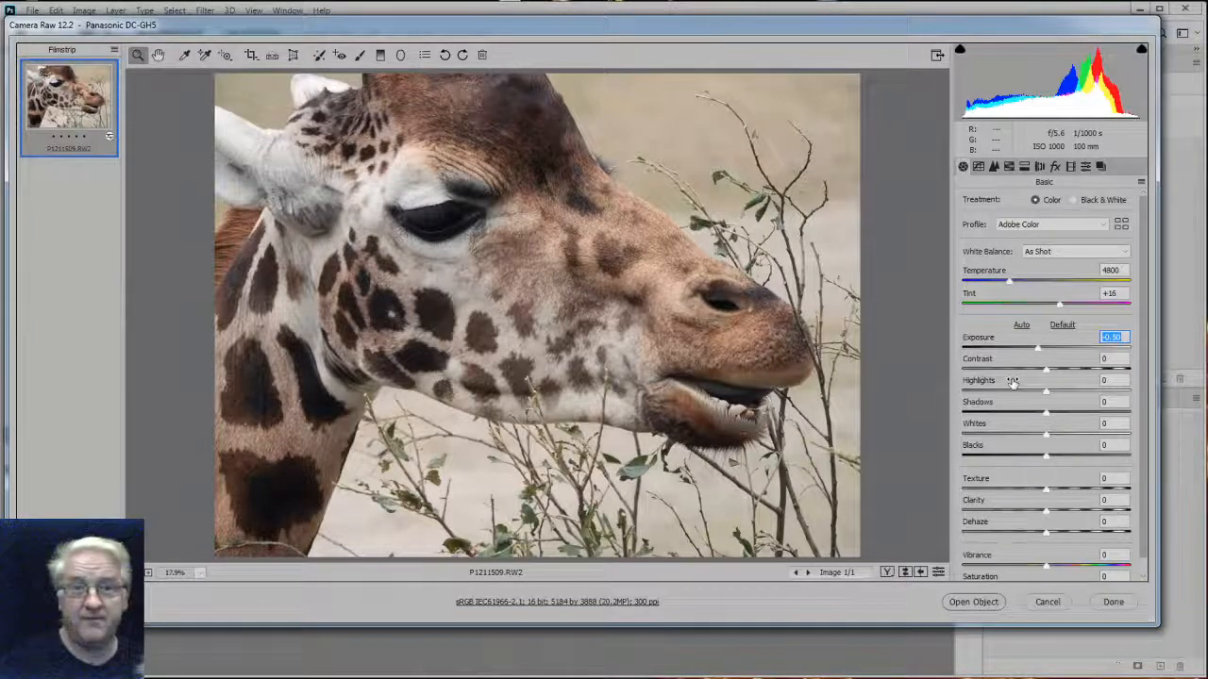
key(shift+Down)
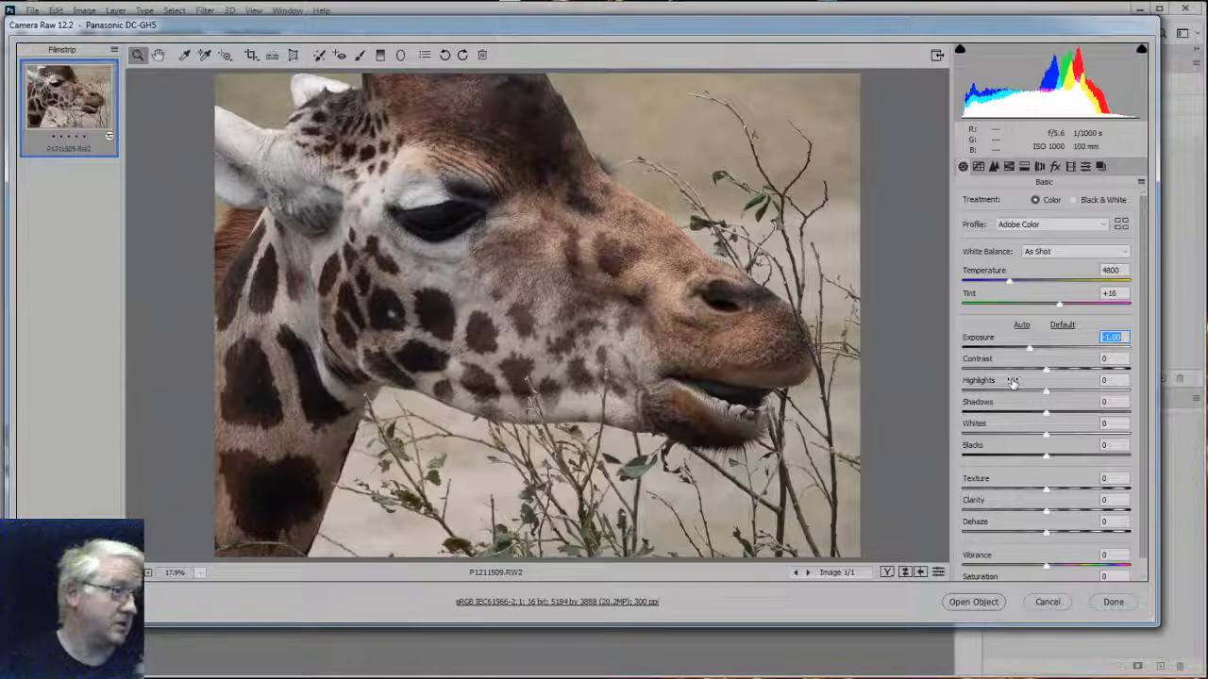
key(shift+Up)
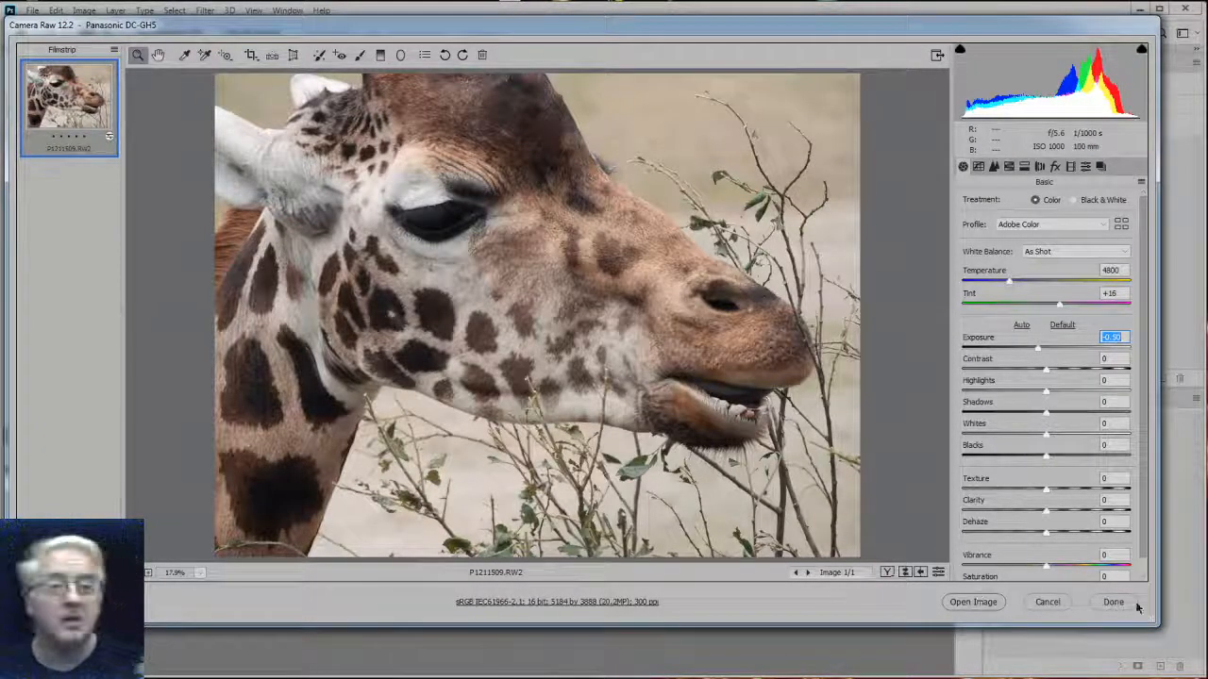
Open the giraffe photo from Camera Raw into Photoshop and dock its floating window in the workspace.
click(991, 602)
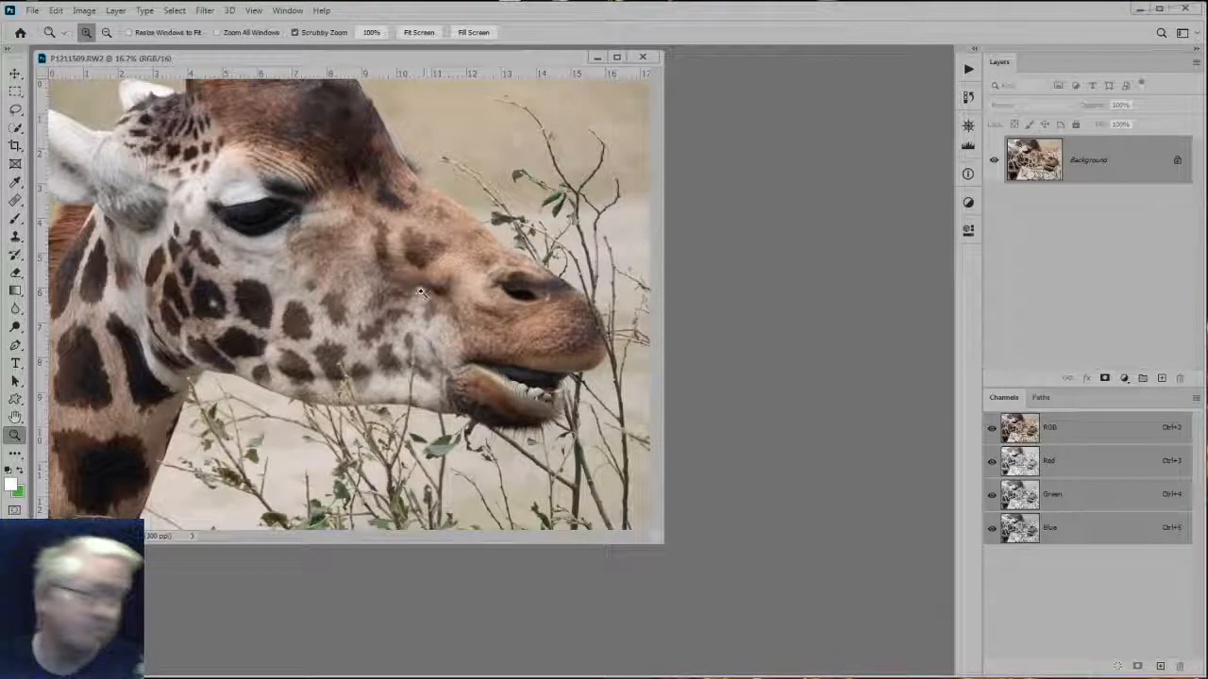
drag(376, 61, 529, 110)
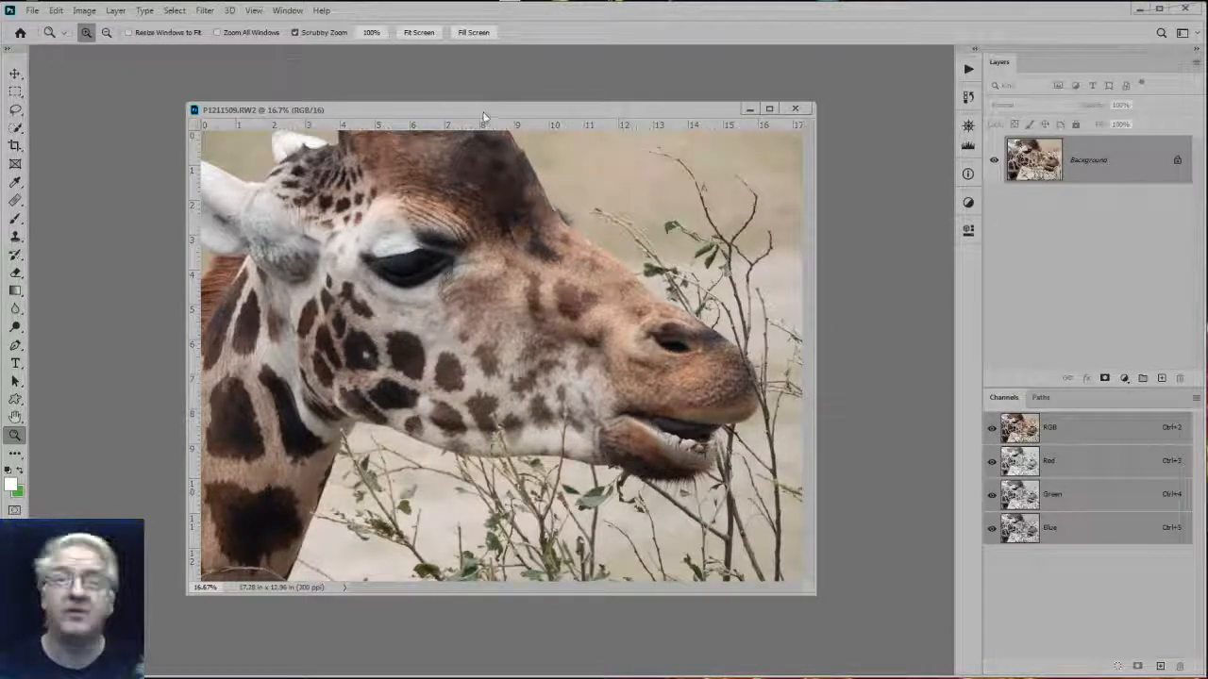
drag(476, 113, 455, 52)
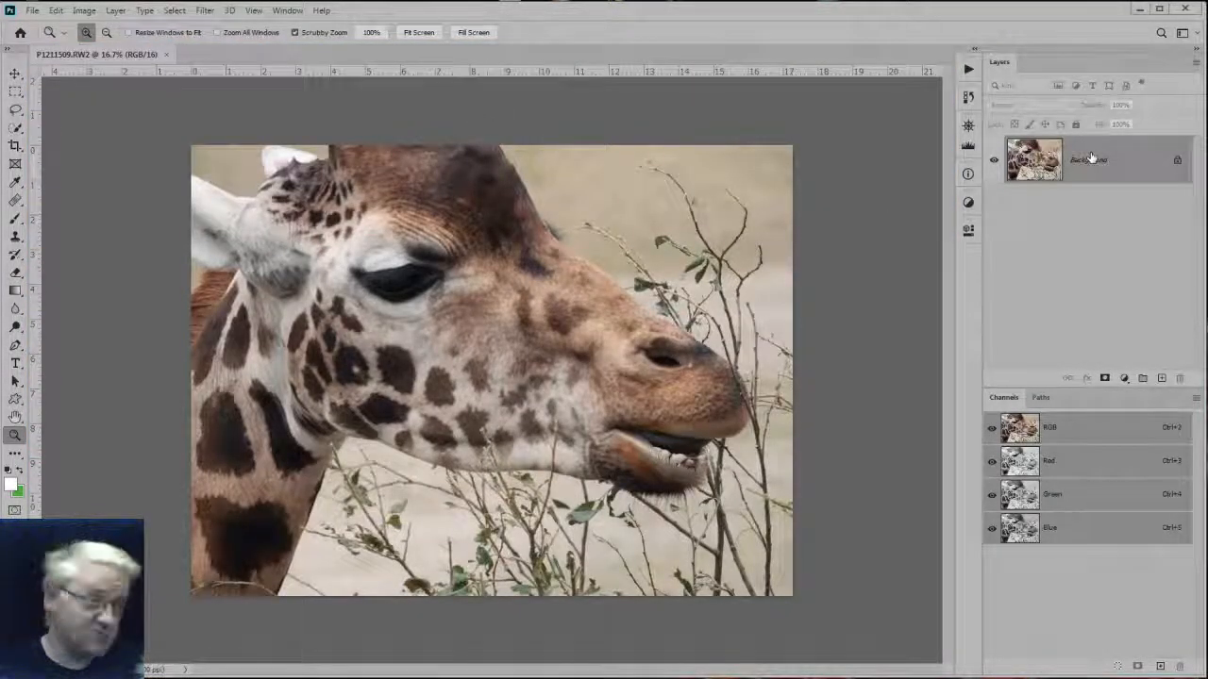
Duplicate the Background layer and try Clarity at +100 on the copy in the Camera Raw Filter, resetting it to 0.
drag(1102, 159, 1161, 379)
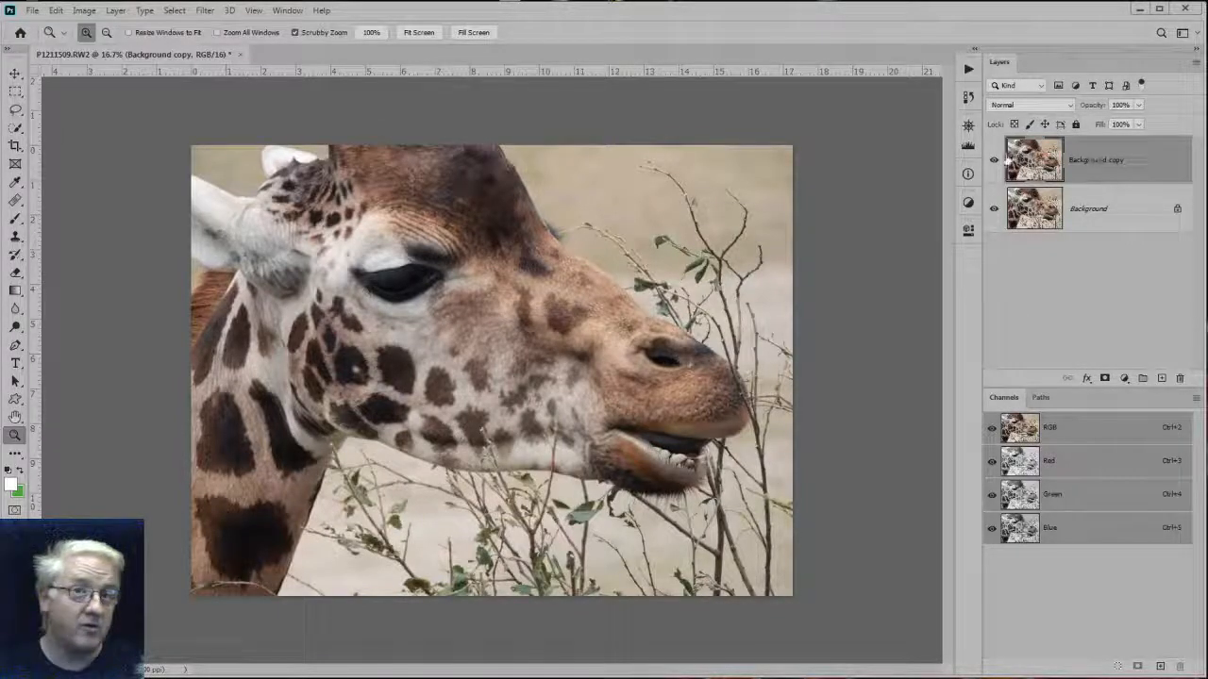
click(205, 11)
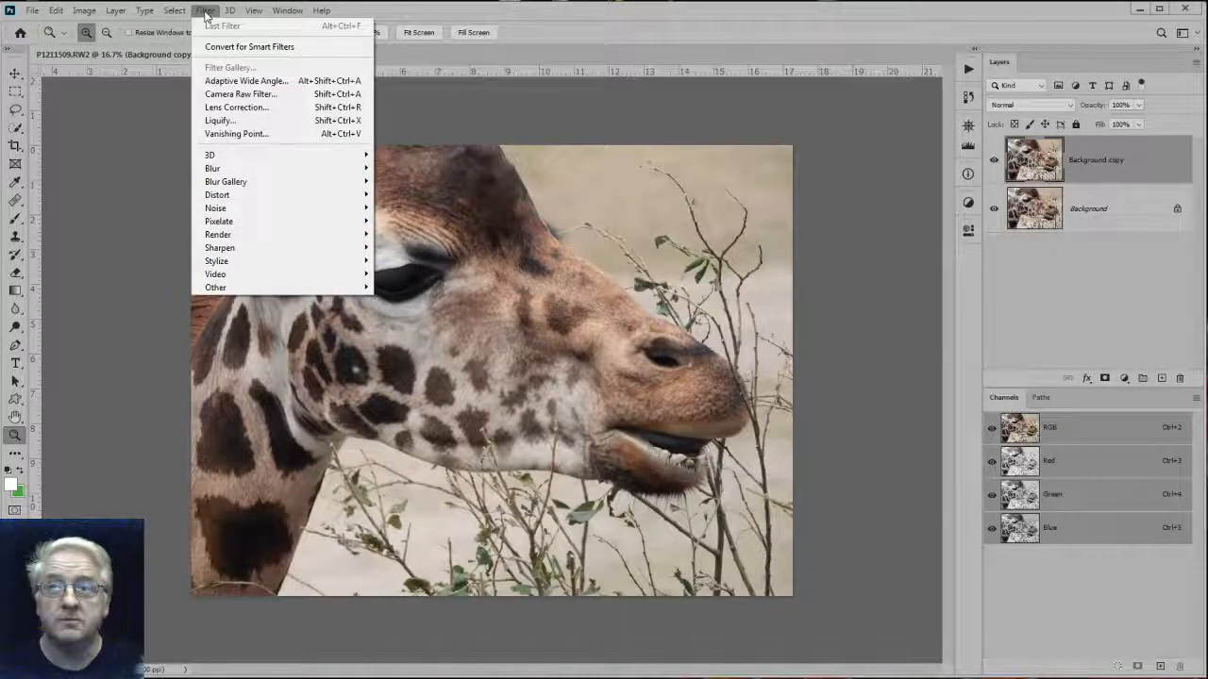
click(226, 96)
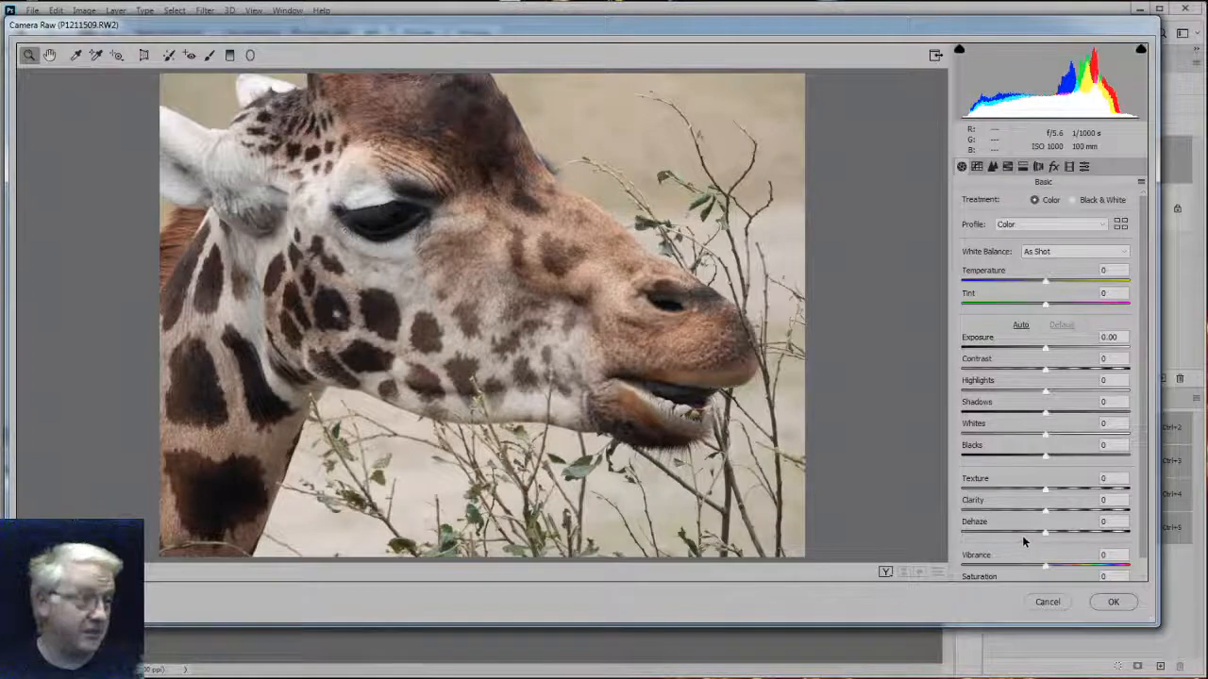
drag(1047, 517, 1147, 523)
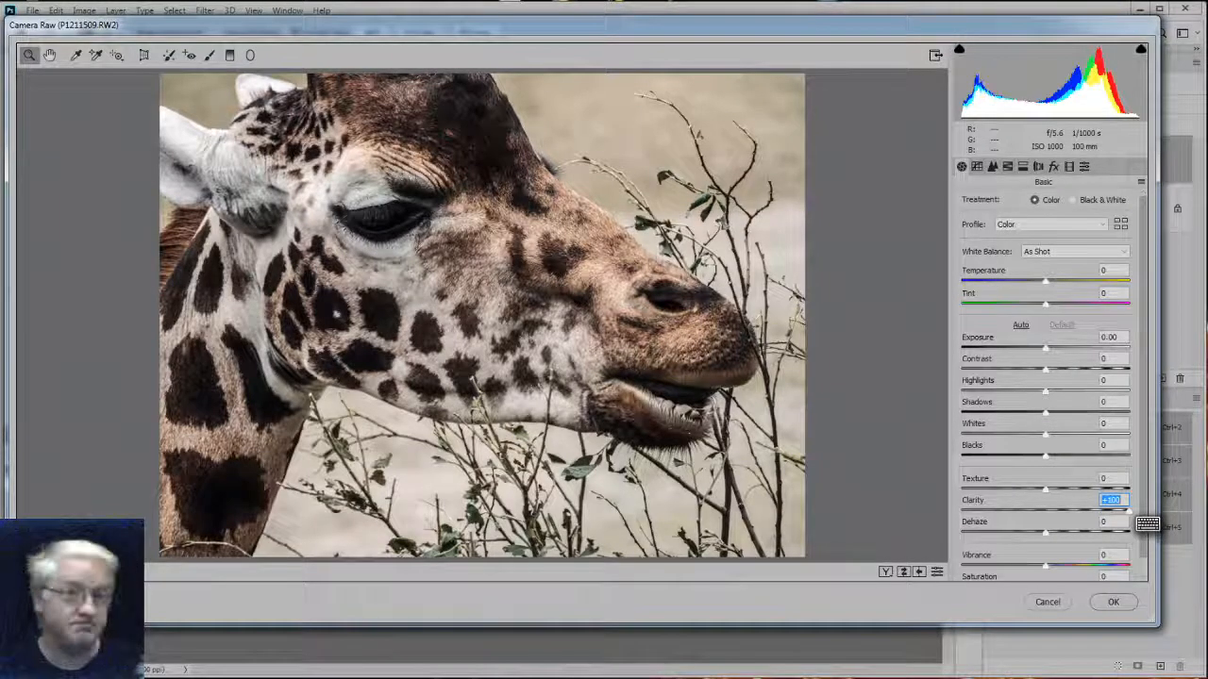
text(0)
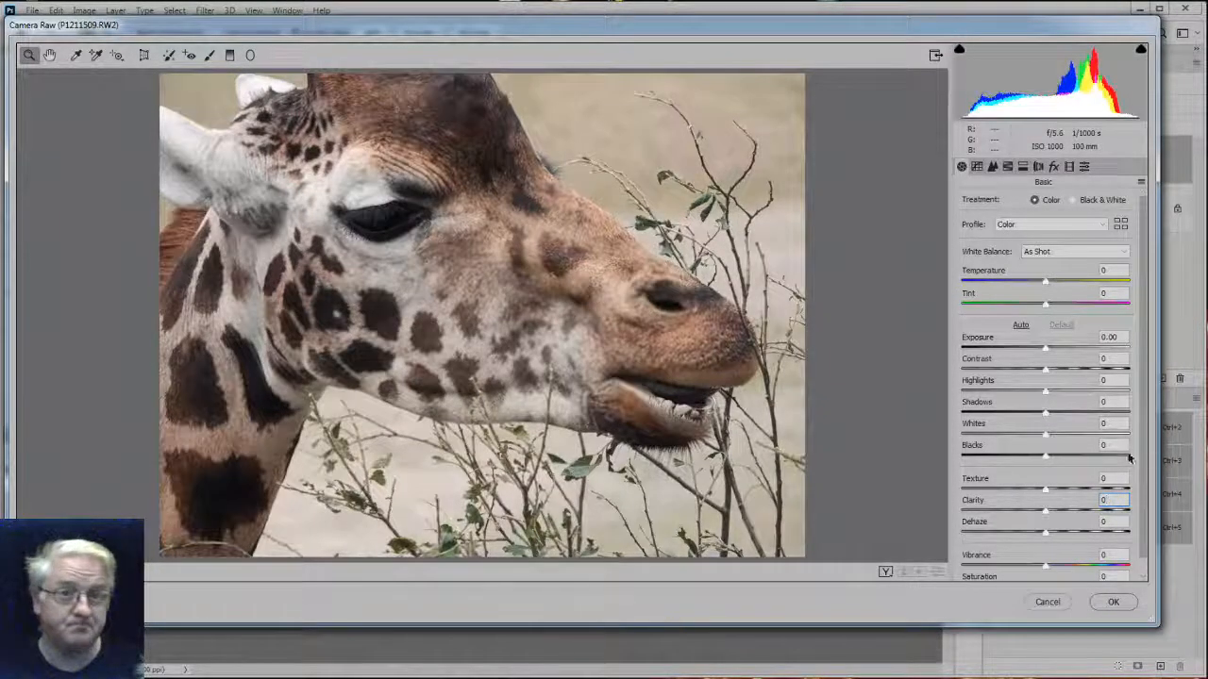
Apply the Camera Raw Filter with Texture at +100 and compare the image with the Background copy hidden and shown.
drag(1044, 491, 1129, 490)
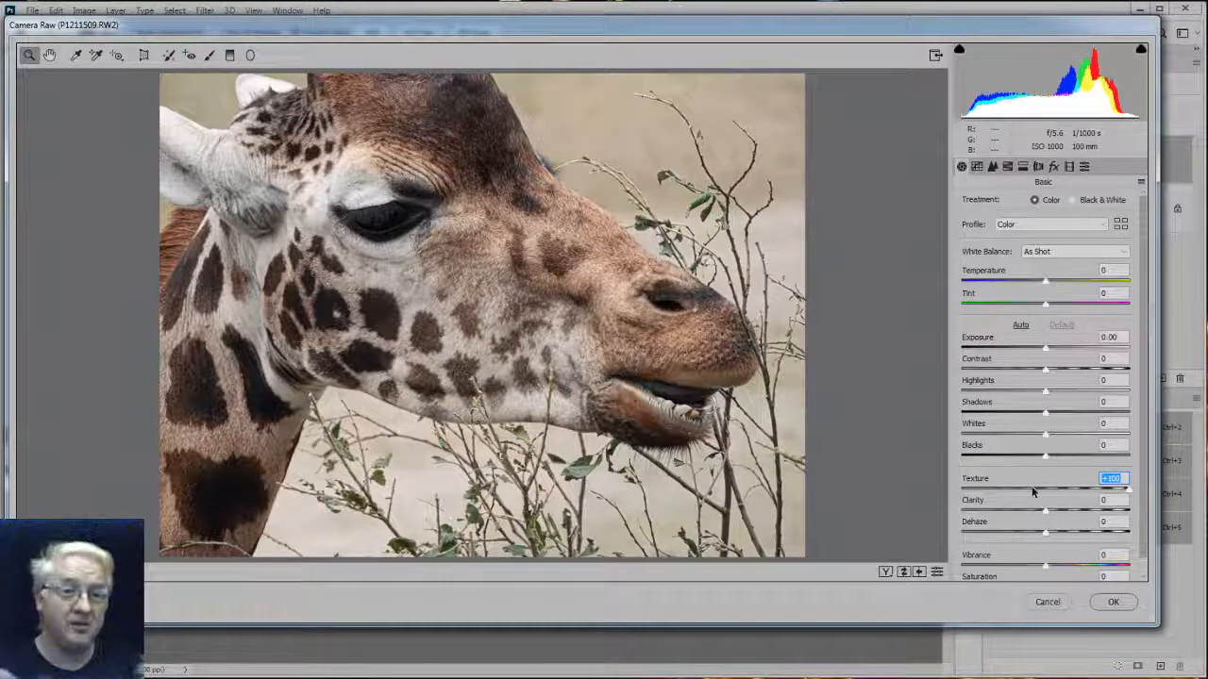
click(1114, 602)
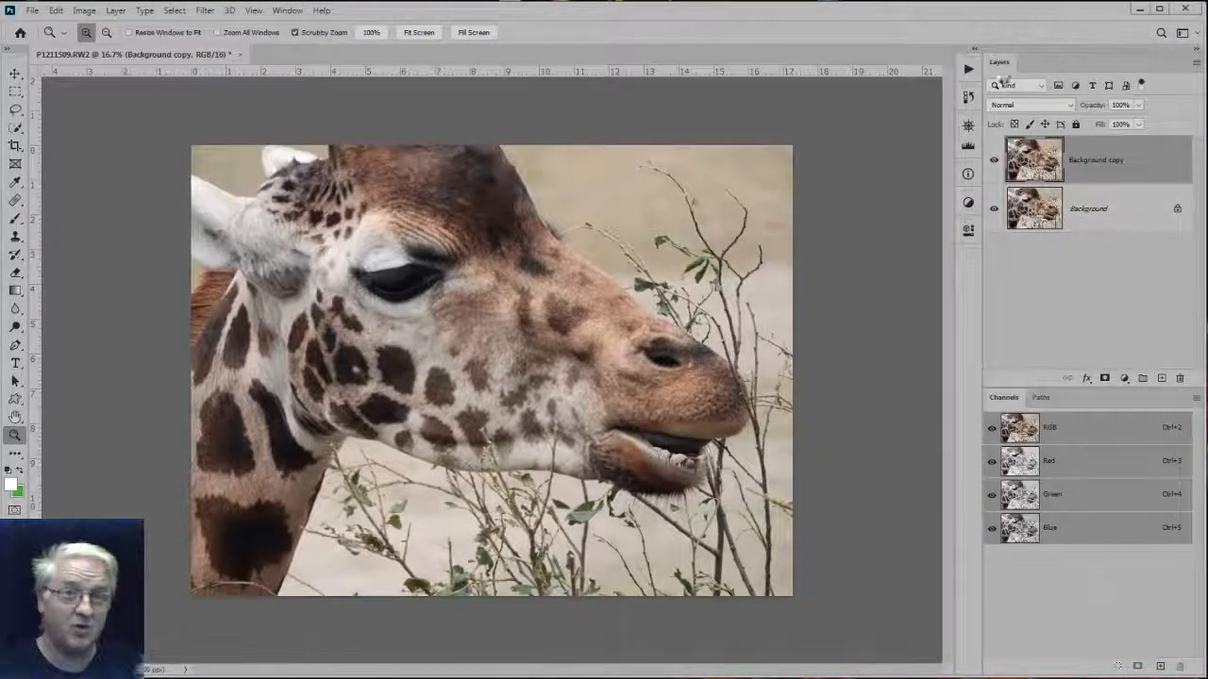
click(994, 162)
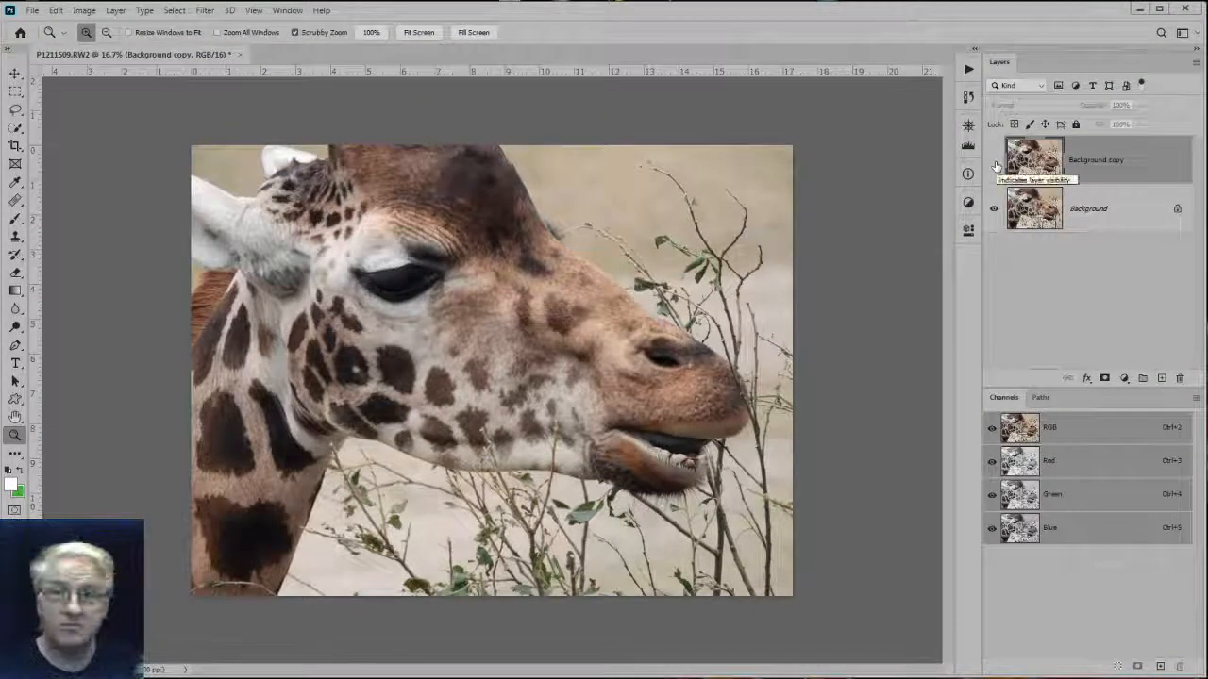
click(996, 165)
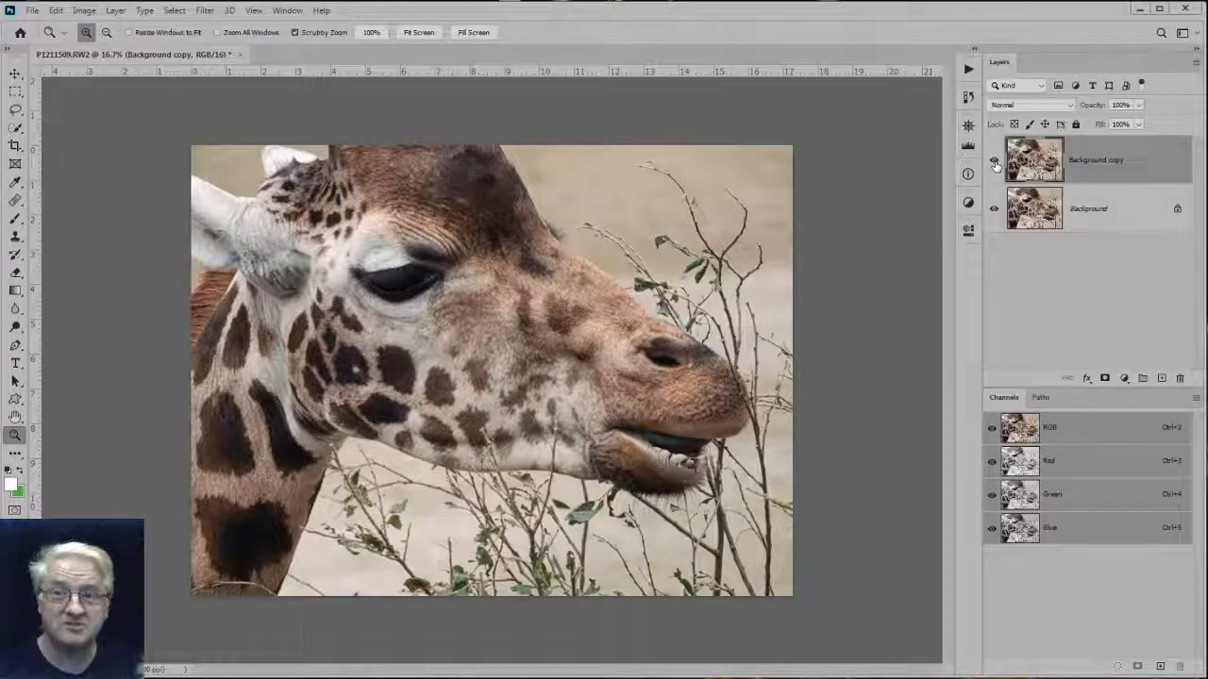
Compare the fur detail around the giraffe's eye at up to 66.7% zoom with the Background copy layer hidden and shown.
click(400, 283)
click(400, 283)
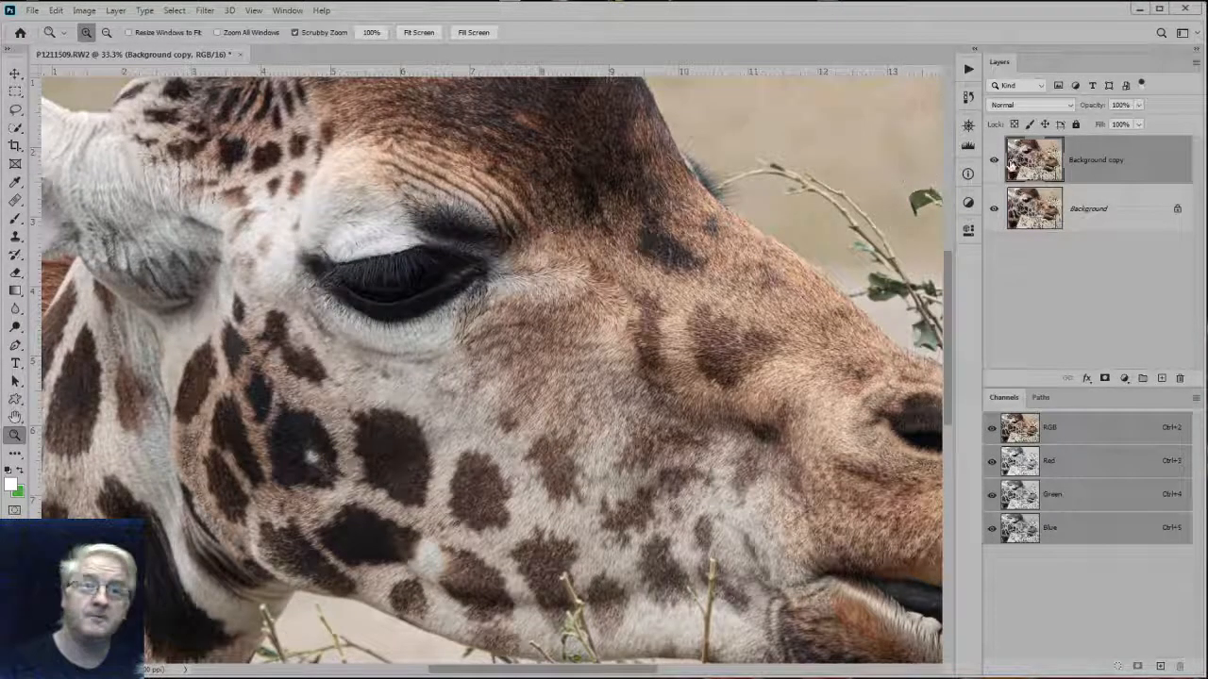
click(996, 163)
click(995, 164)
click(995, 163)
click(995, 163)
click(620, 179)
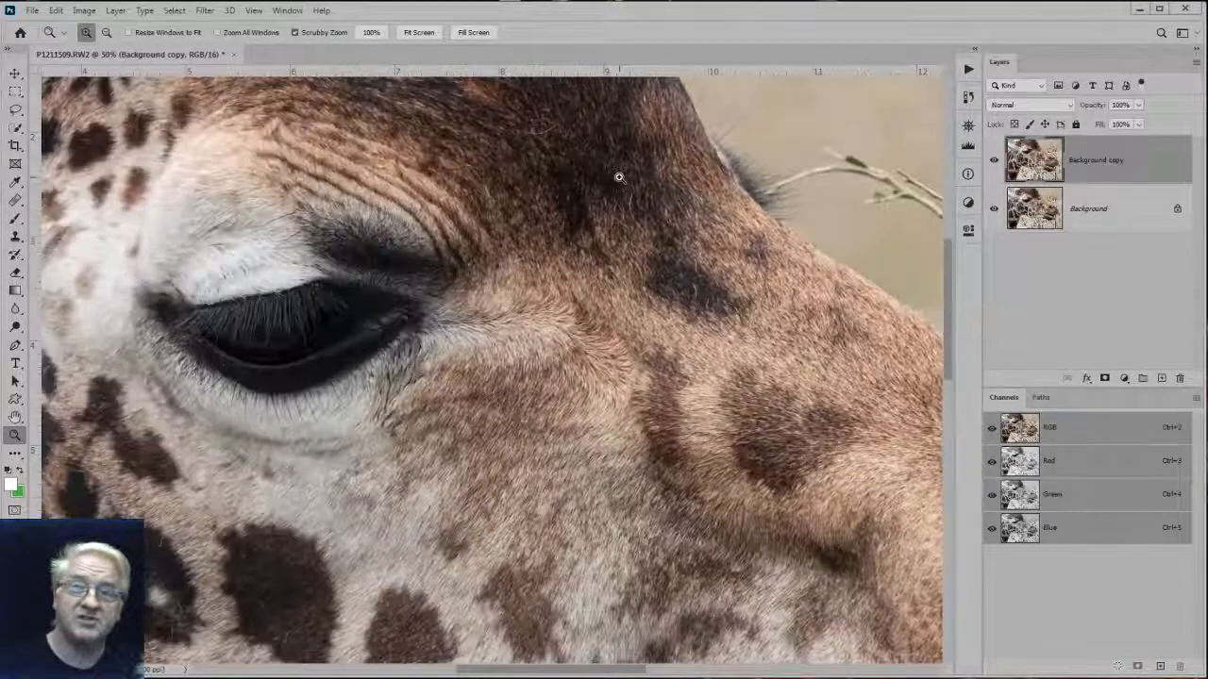
click(635, 193)
drag(593, 286, 722, 219)
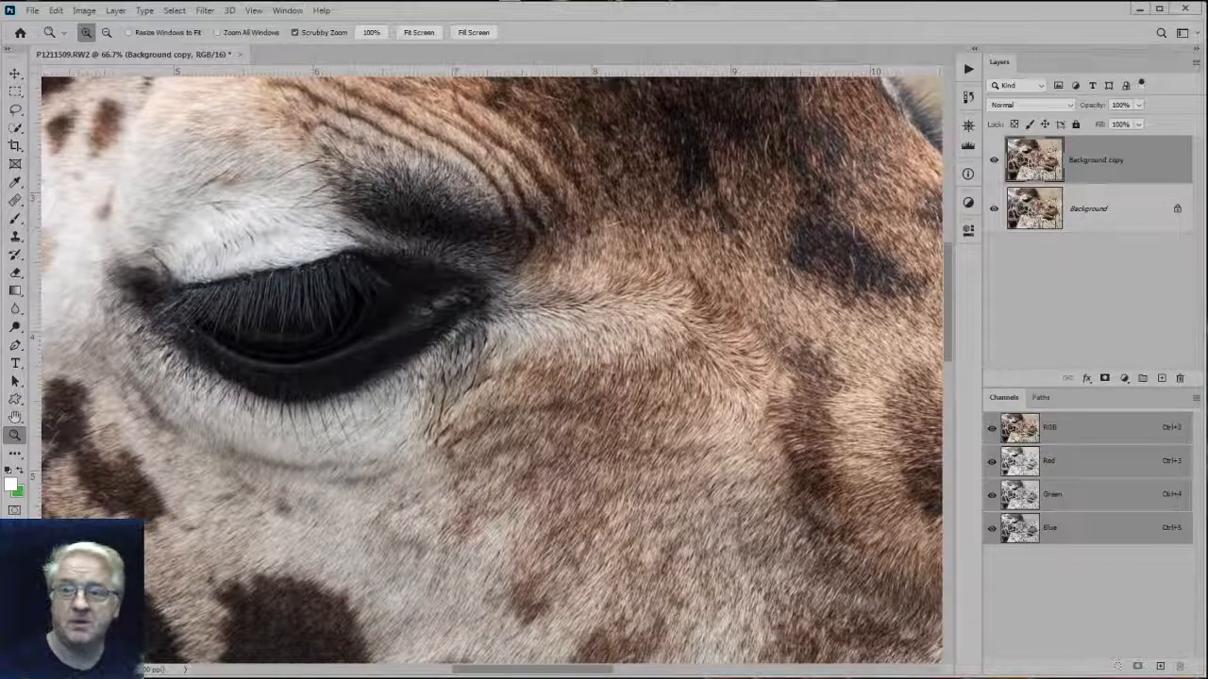
click(993, 162)
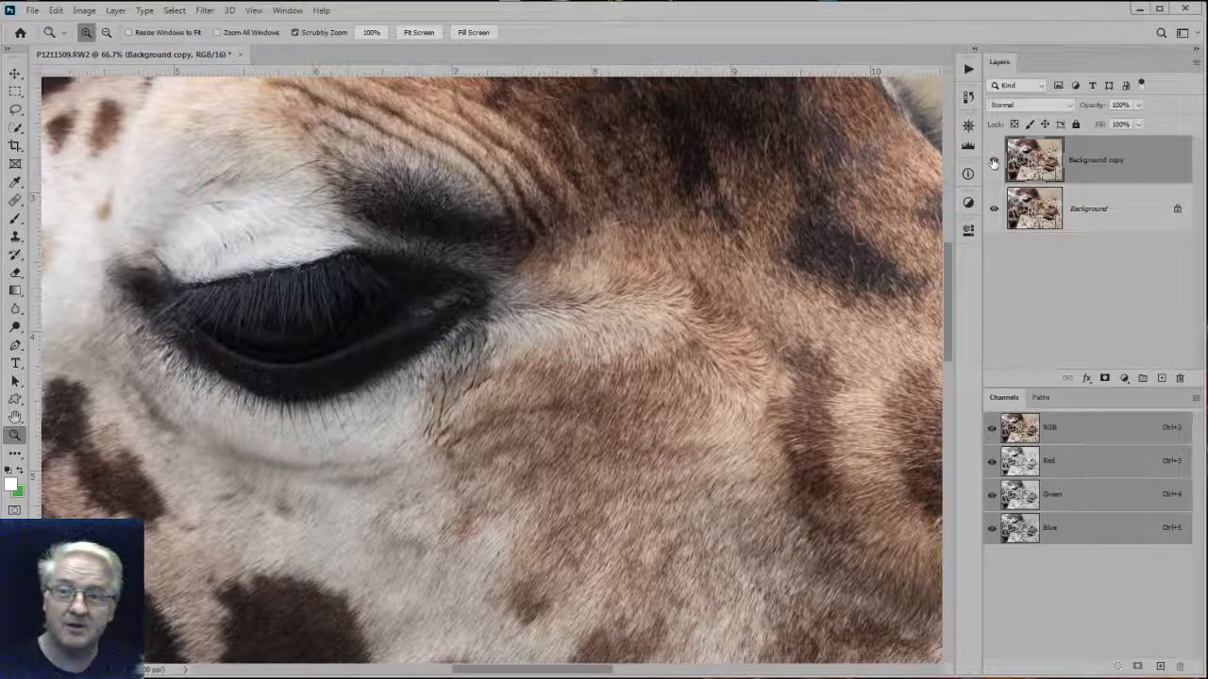
click(994, 162)
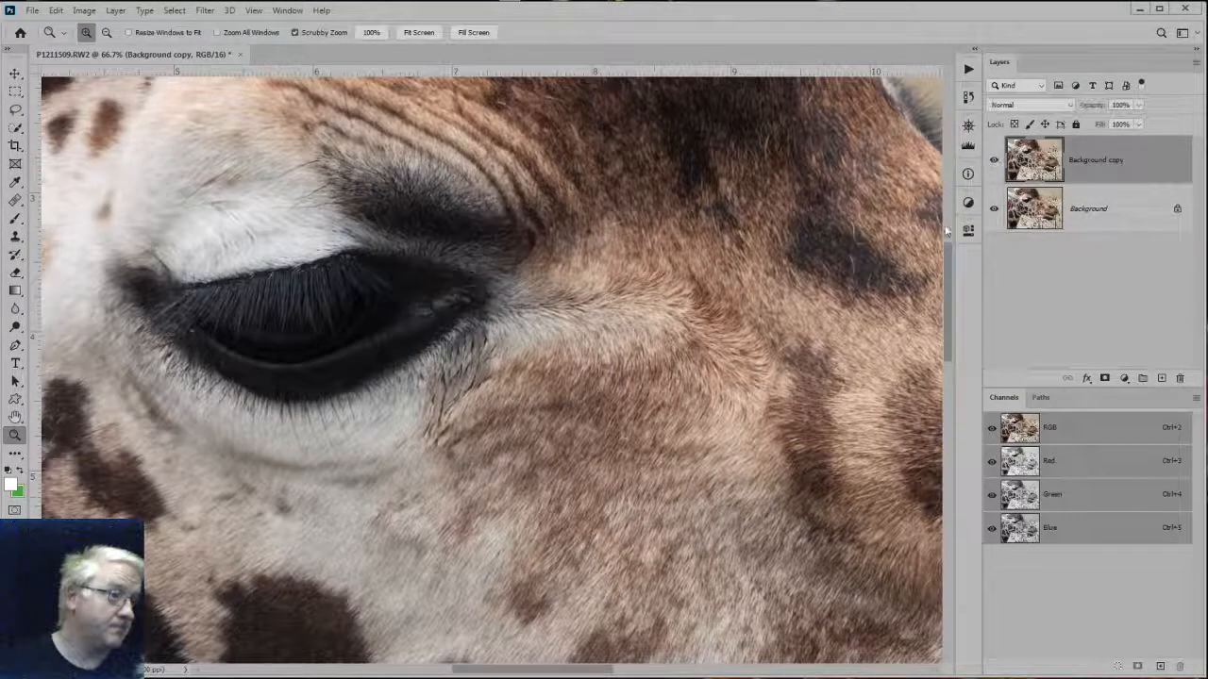
Examine the cheek fur and compare the wider head view at 25% zoom with the Background copy layer toggled off and on.
drag(598, 450, 453, 248)
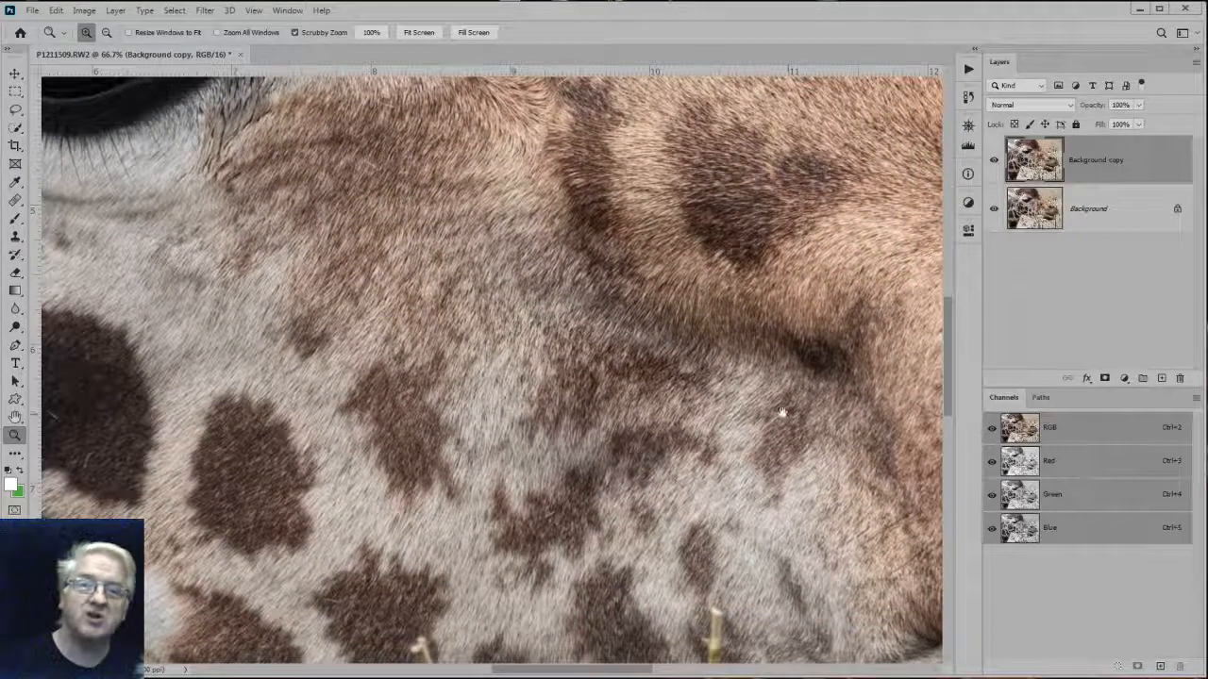
alt+click(748, 419)
alt+click(748, 419)
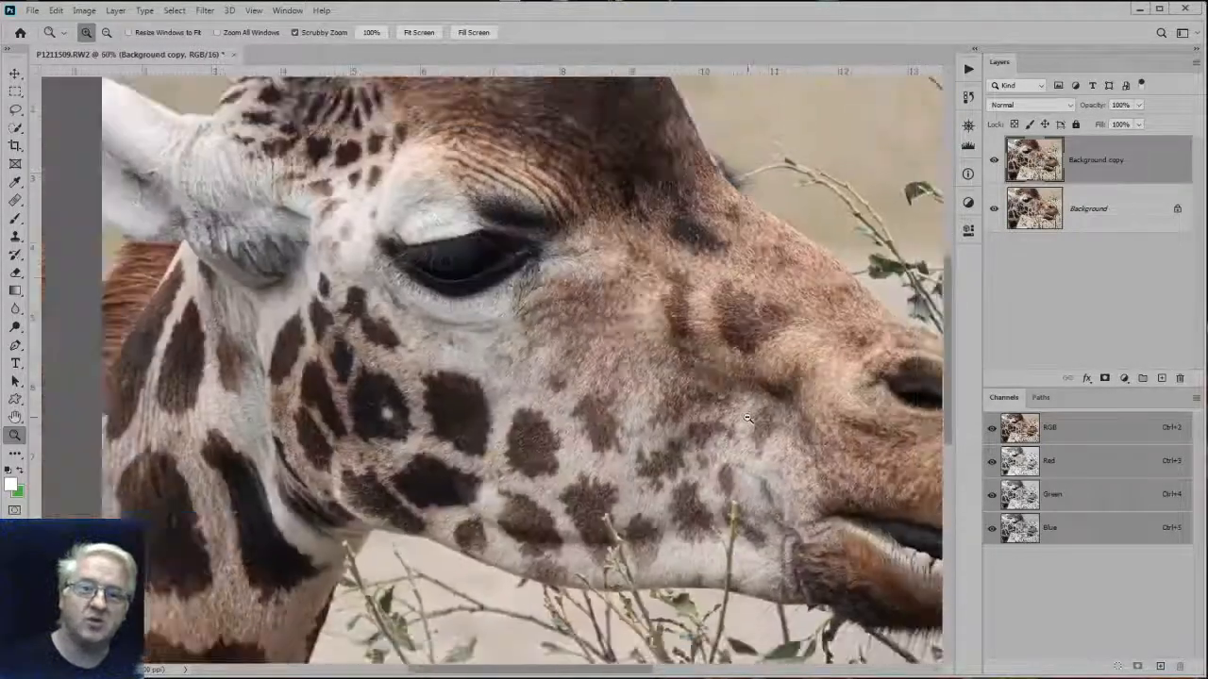
click(993, 160)
click(992, 160)
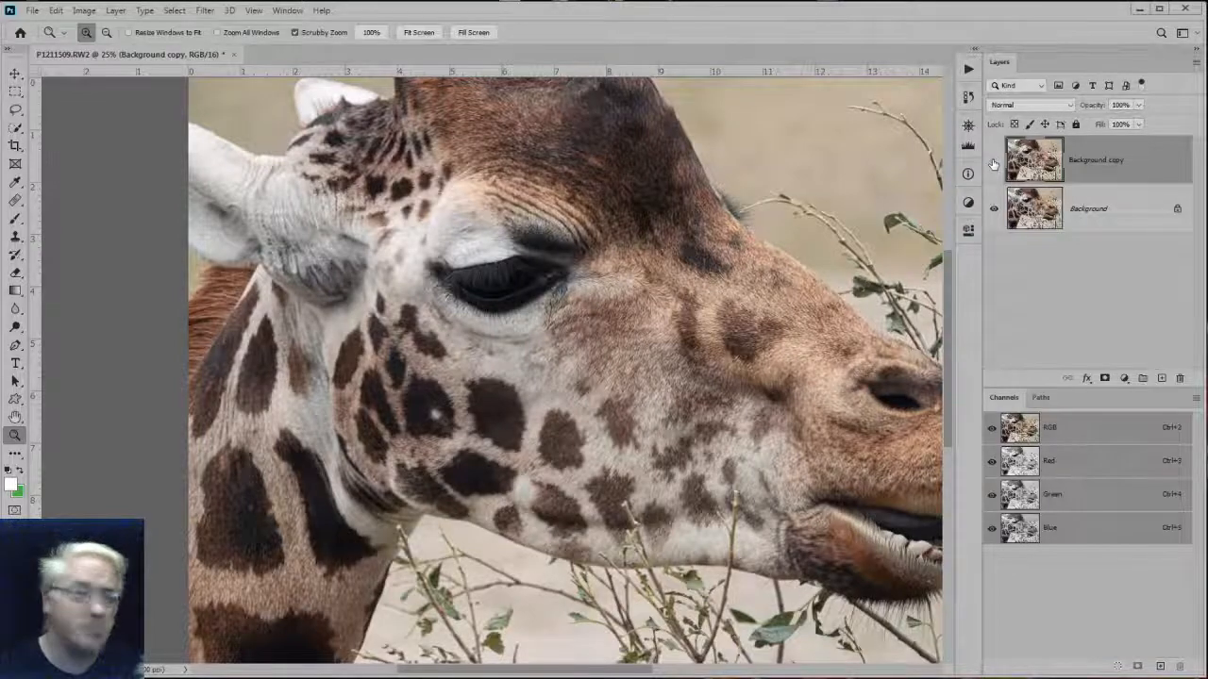
click(993, 162)
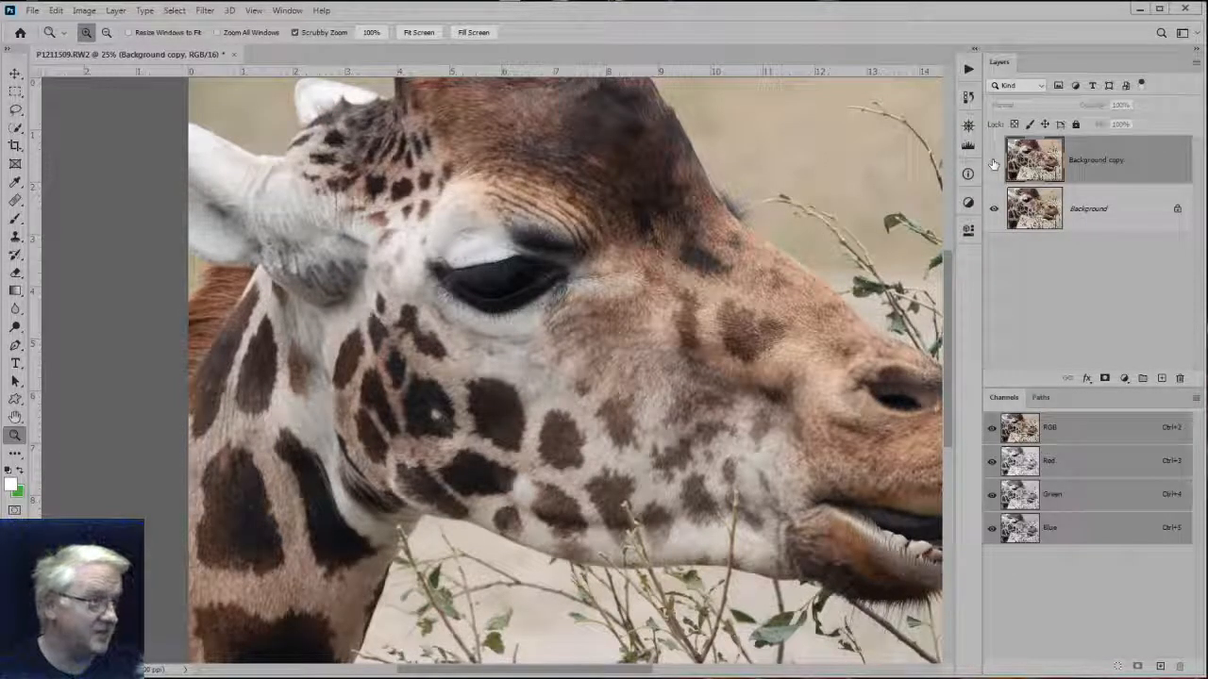
click(993, 163)
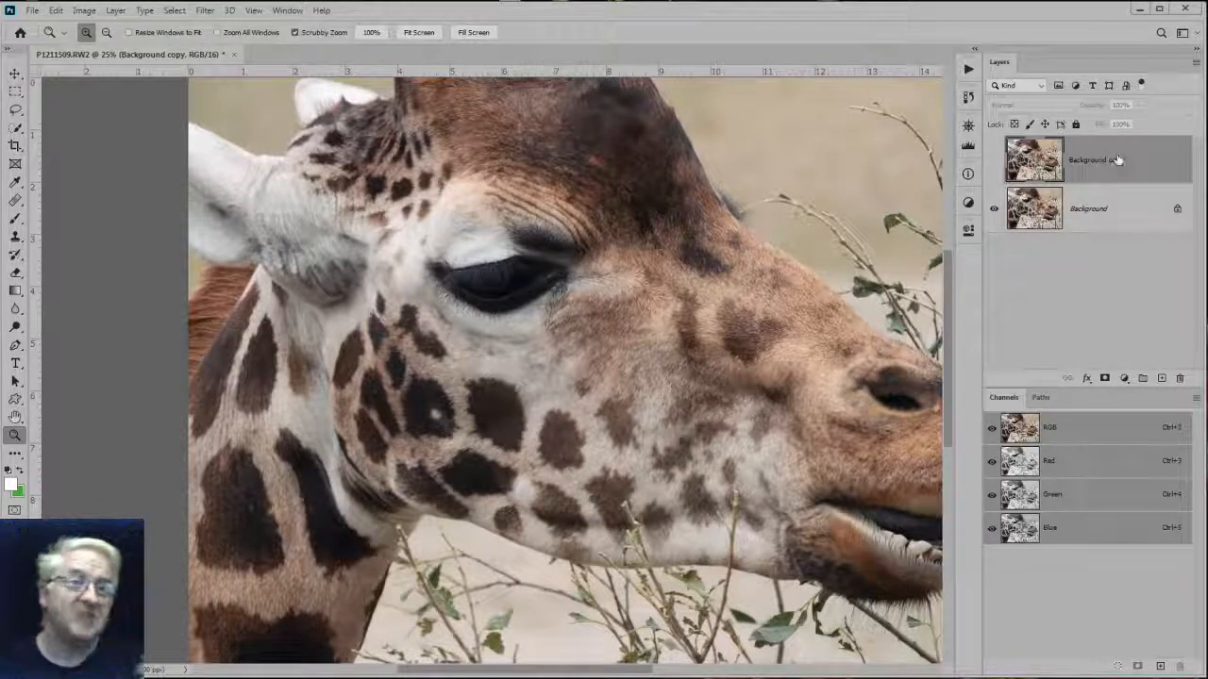
Delete the Background copy layer and show the whole giraffe photo.
drag(1137, 164, 1178, 379)
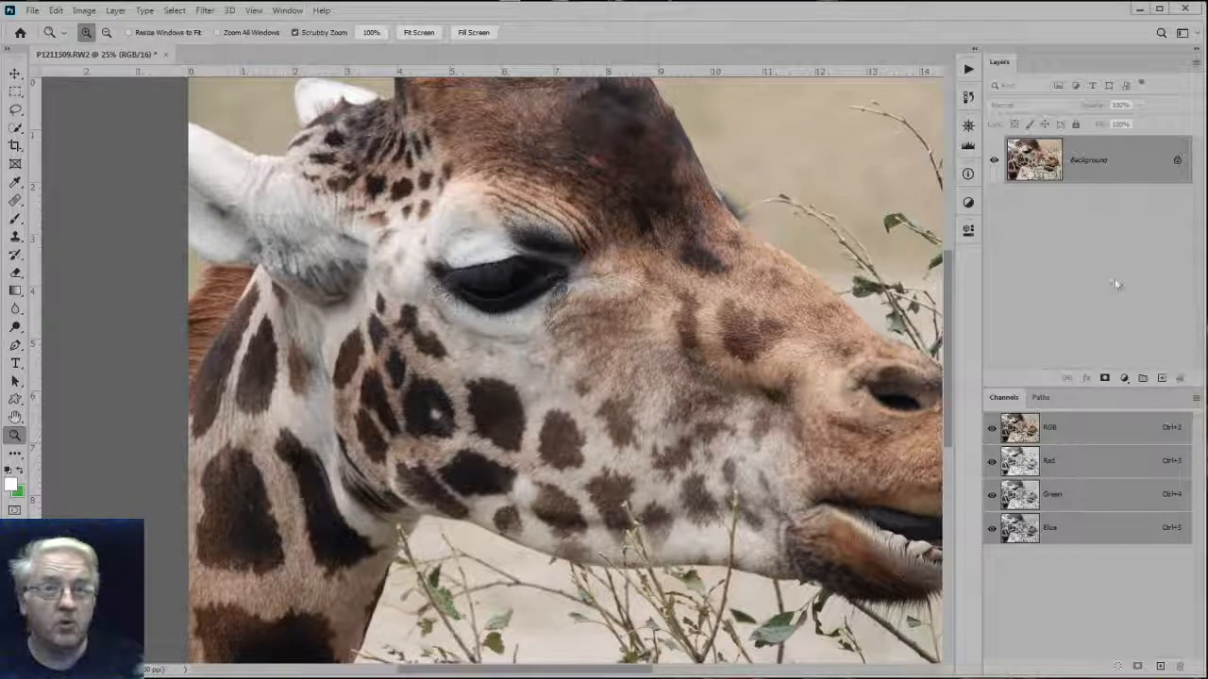
key(ctrl+0)
key(ctrl+minus)
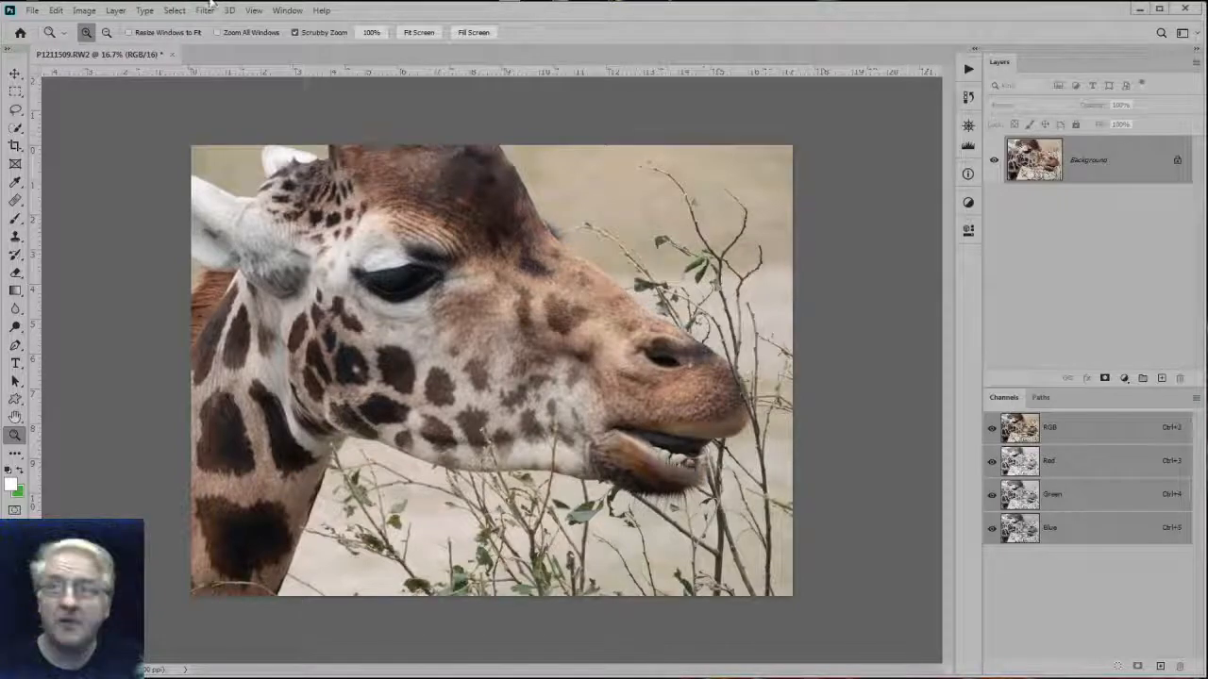
View the Red, Green and Blue channels of the giraffe photo one at a time and return to the RGB composite.
click(287, 10)
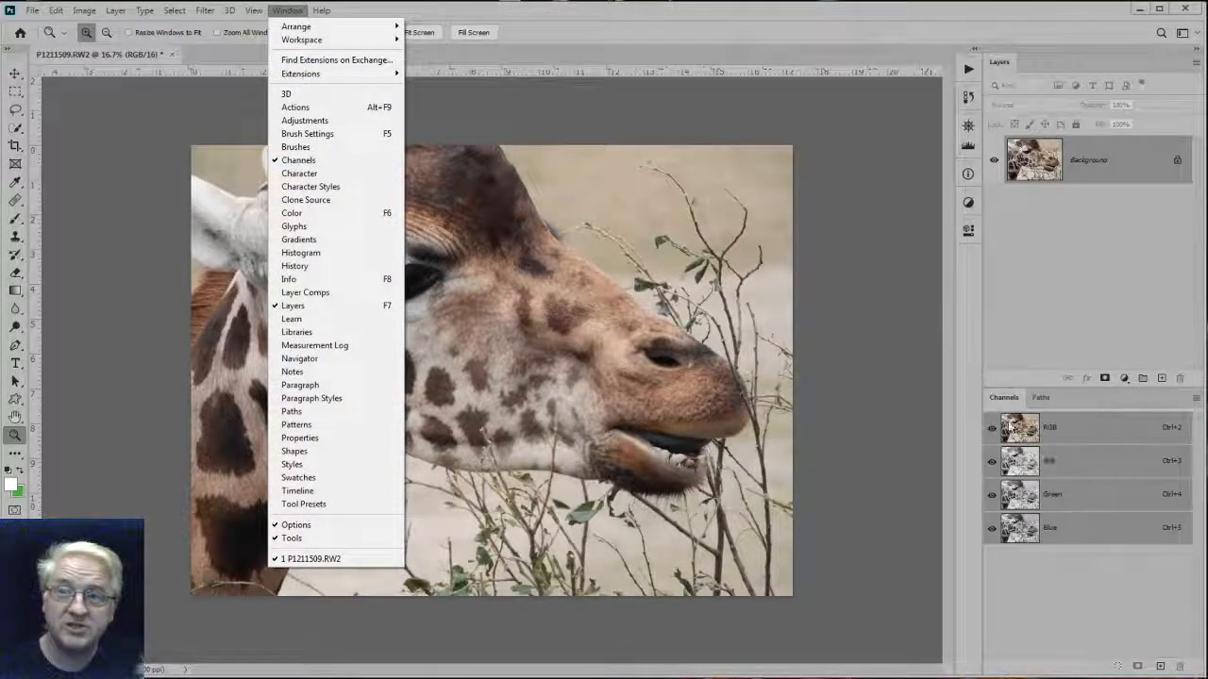
click(1089, 428)
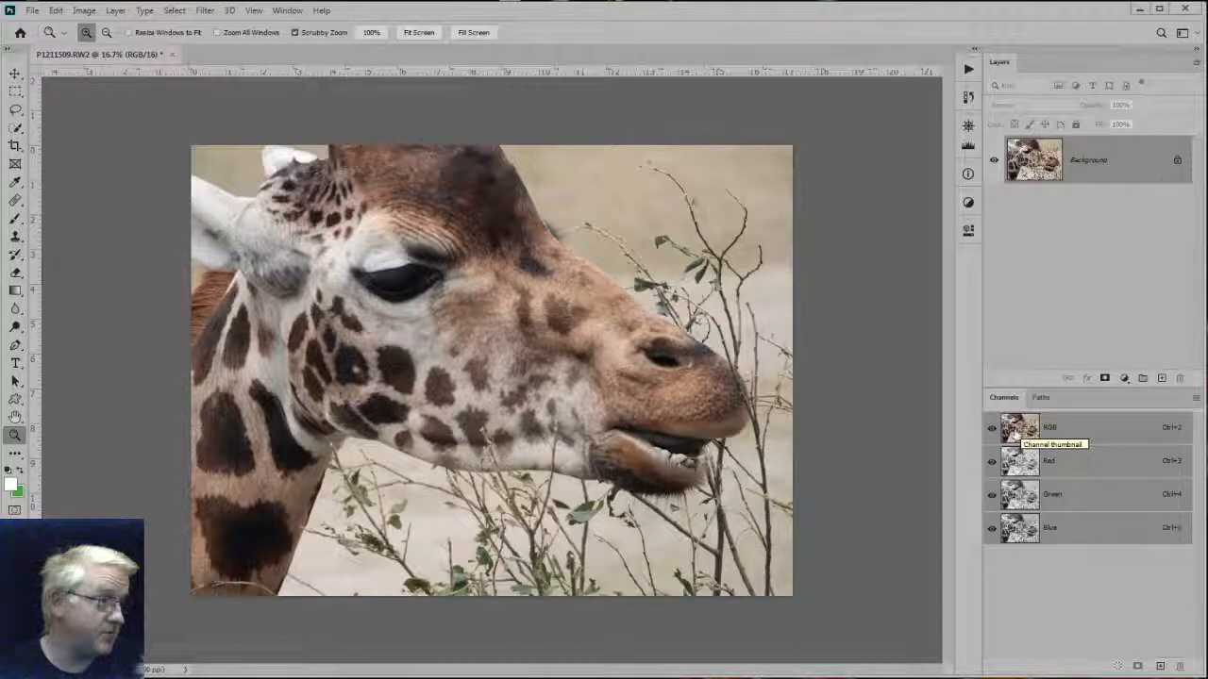
click(1024, 461)
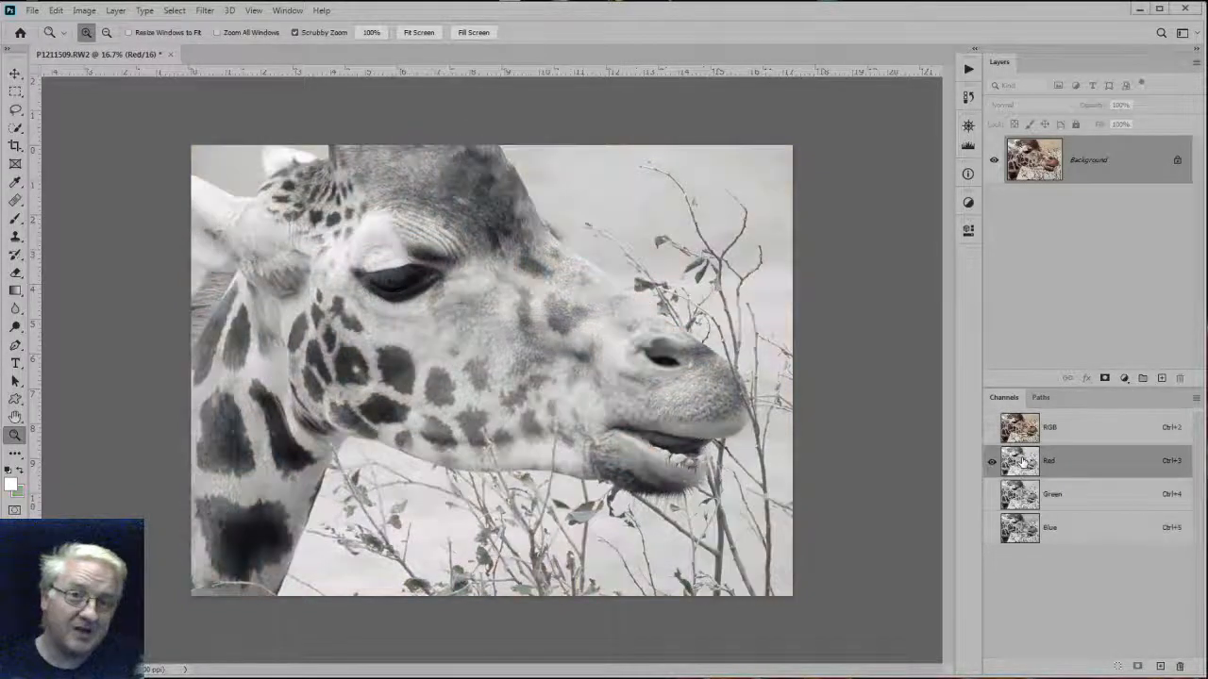
click(1020, 494)
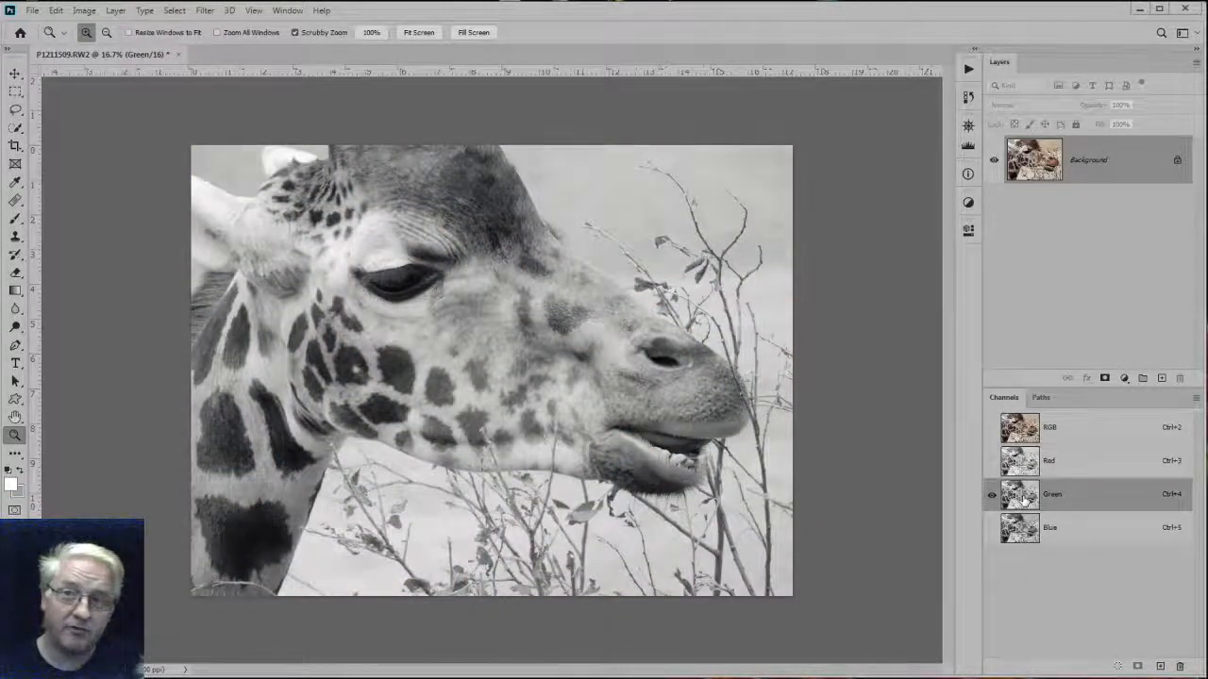
click(1029, 530)
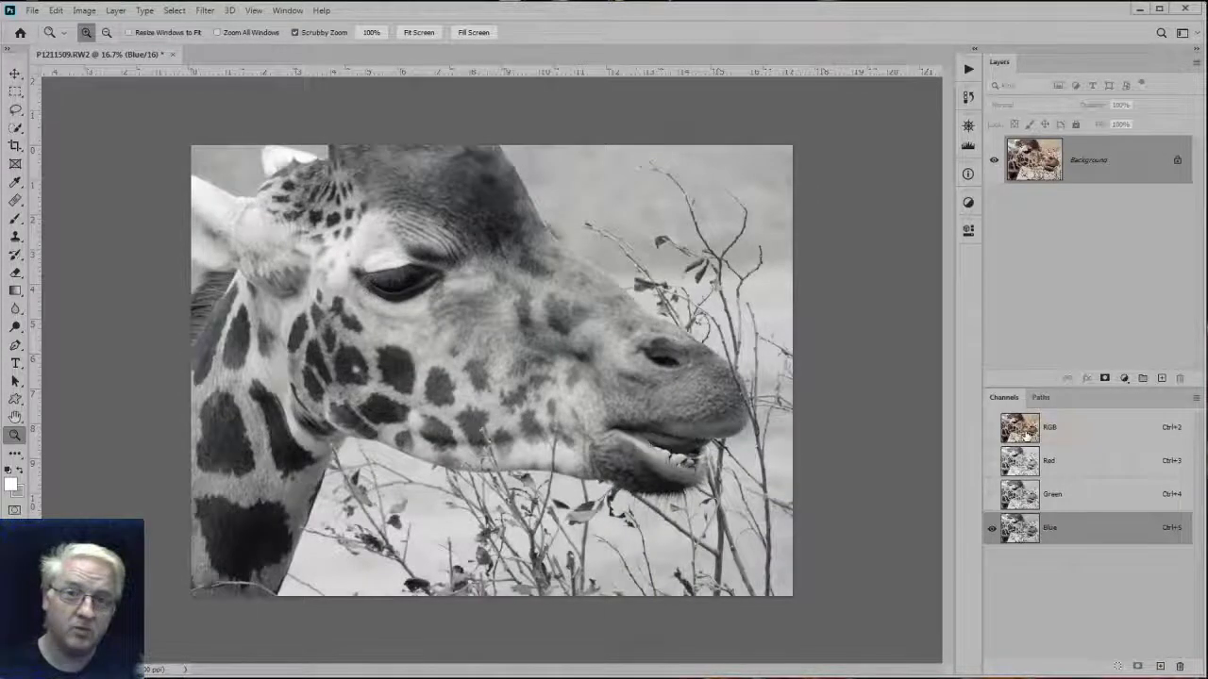
click(1016, 461)
click(1020, 496)
click(1023, 528)
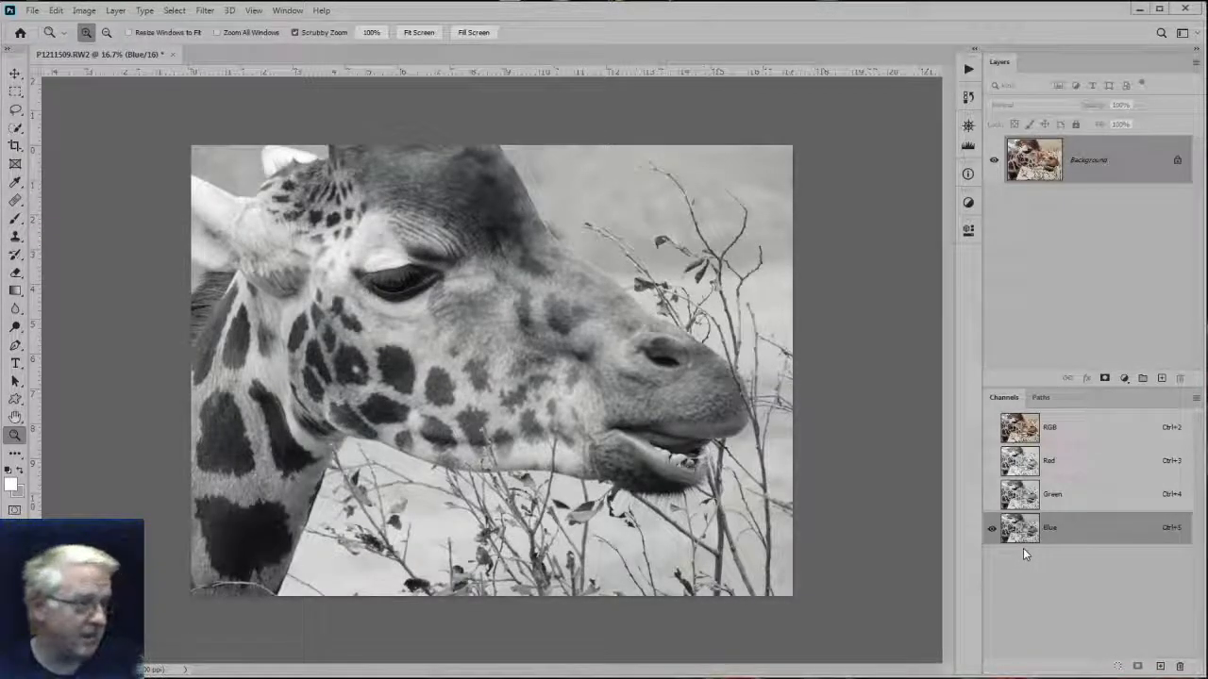
click(1022, 435)
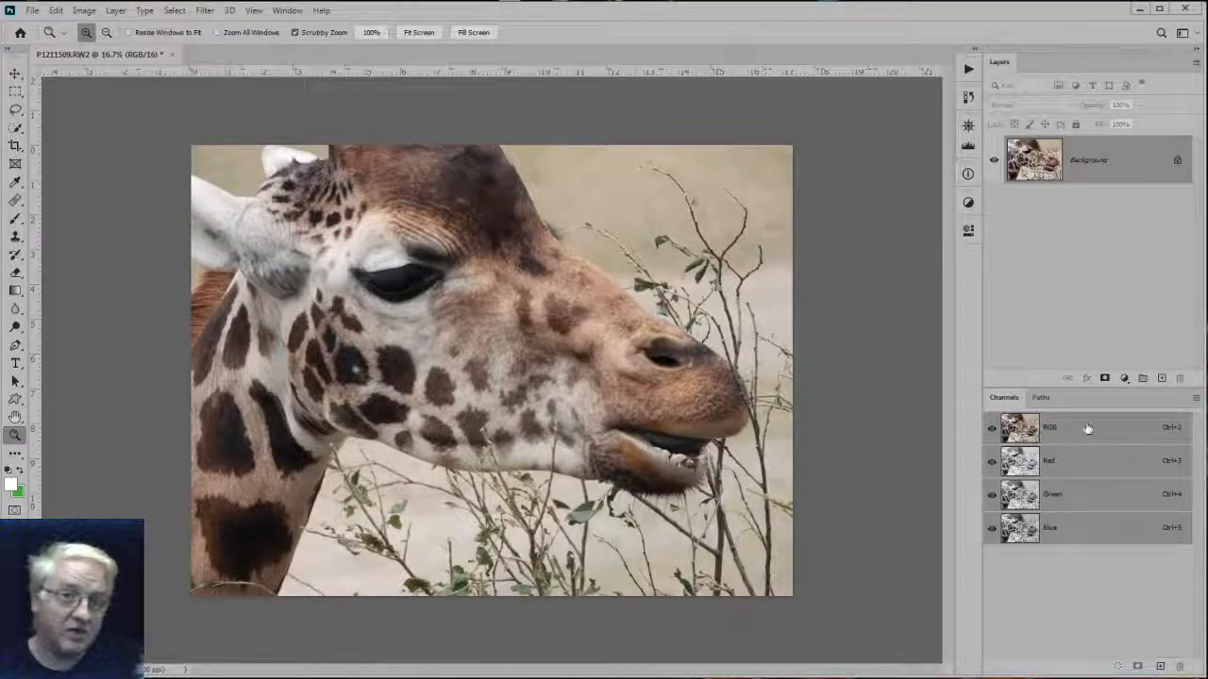
Add a Curves adjustment layer masked by the RGB channel's luminosity selection and name it H.
ctrl+click(1011, 427)
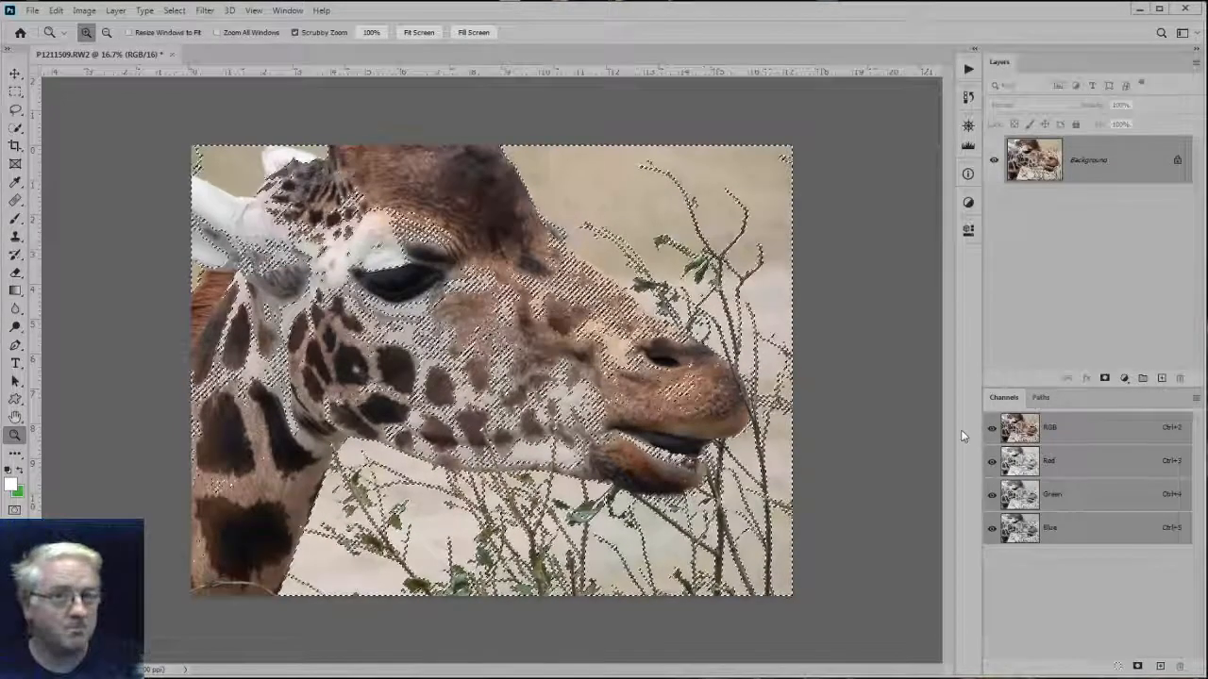
click(1122, 378)
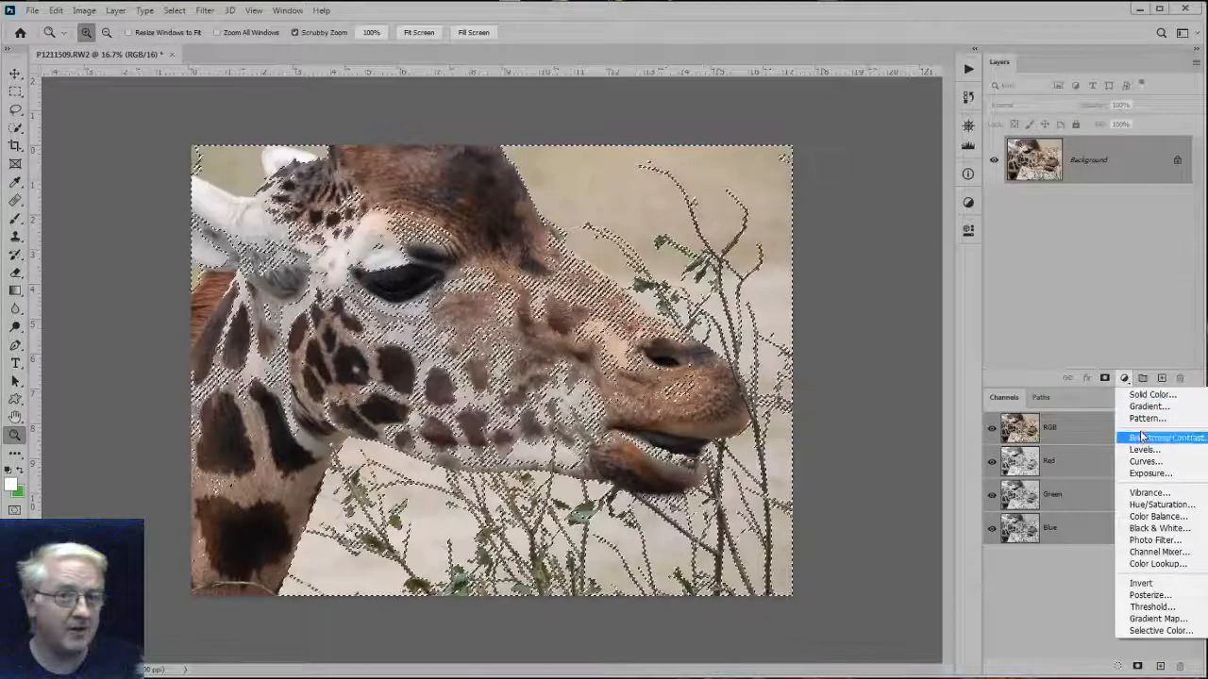
click(1141, 462)
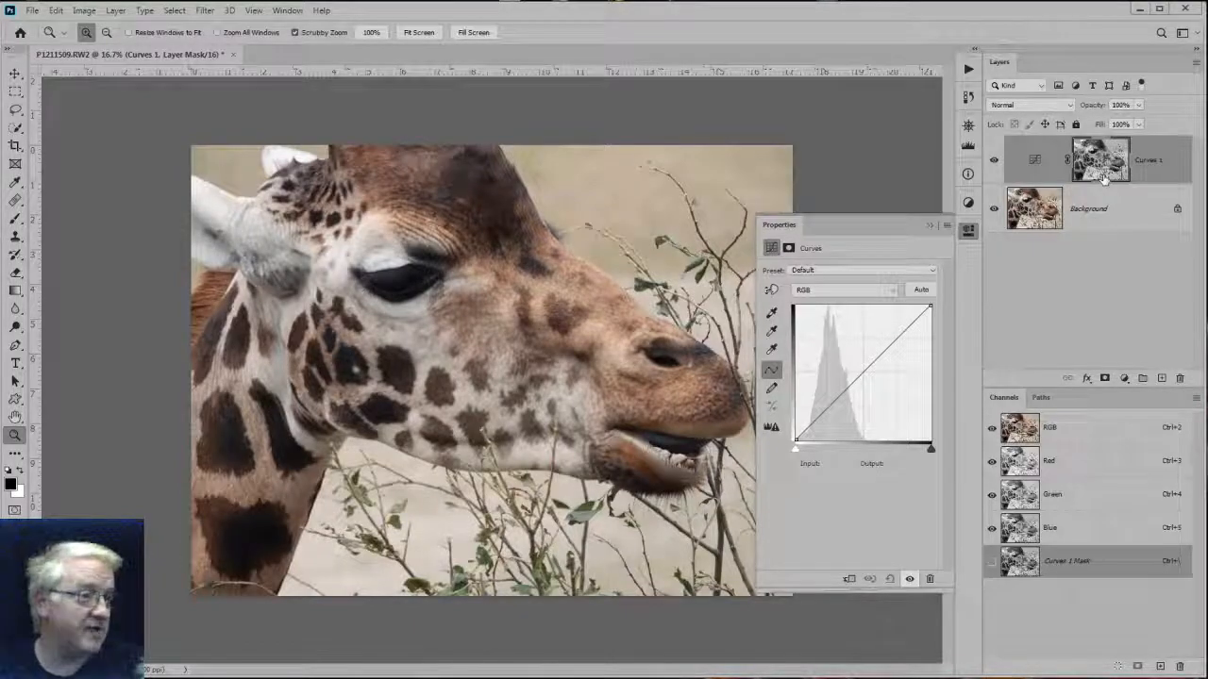
double_click(1145, 160)
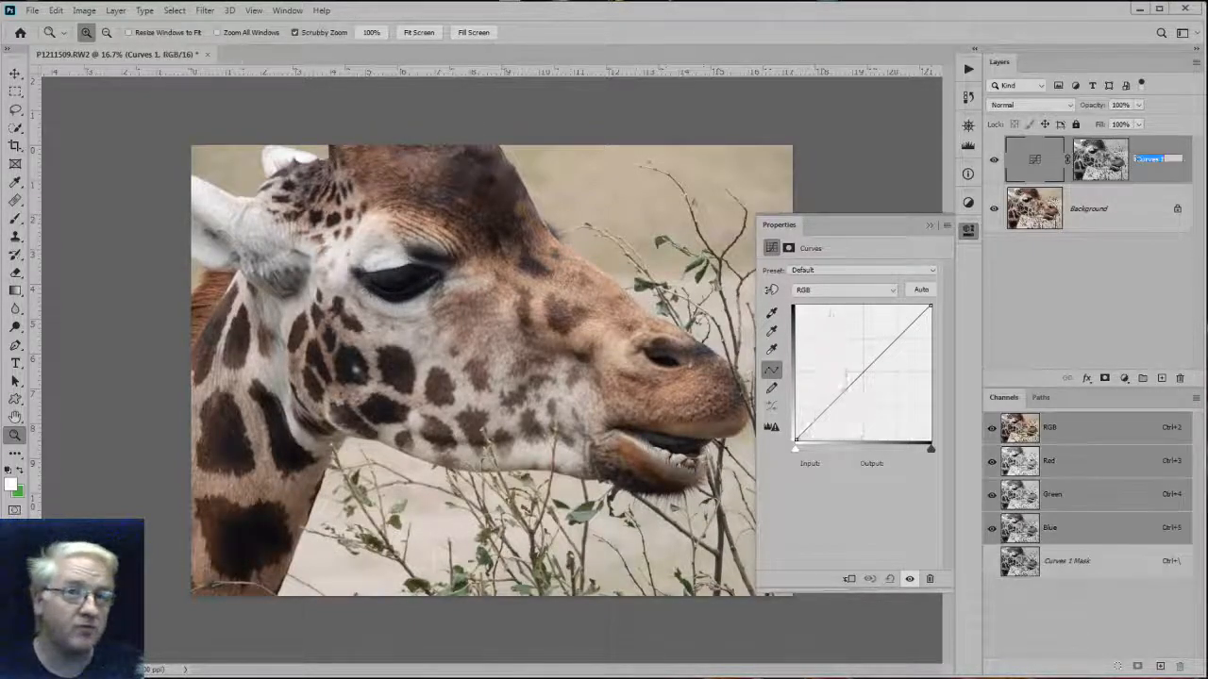
text(Hi)
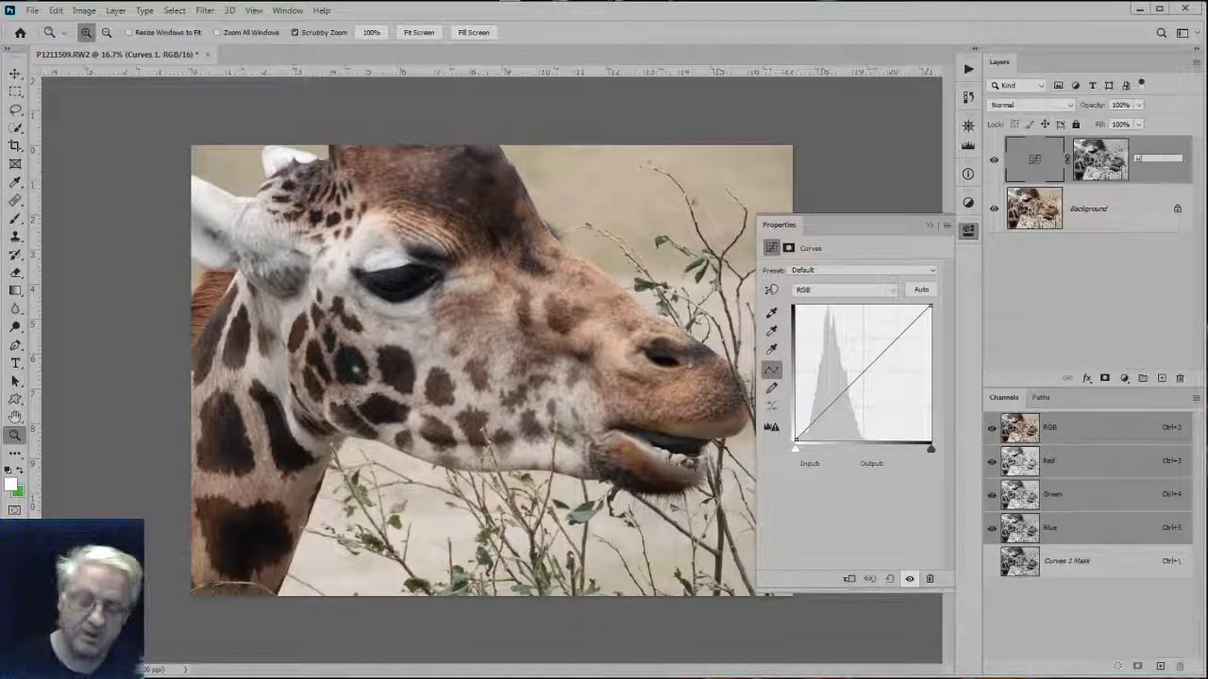
key(Return)
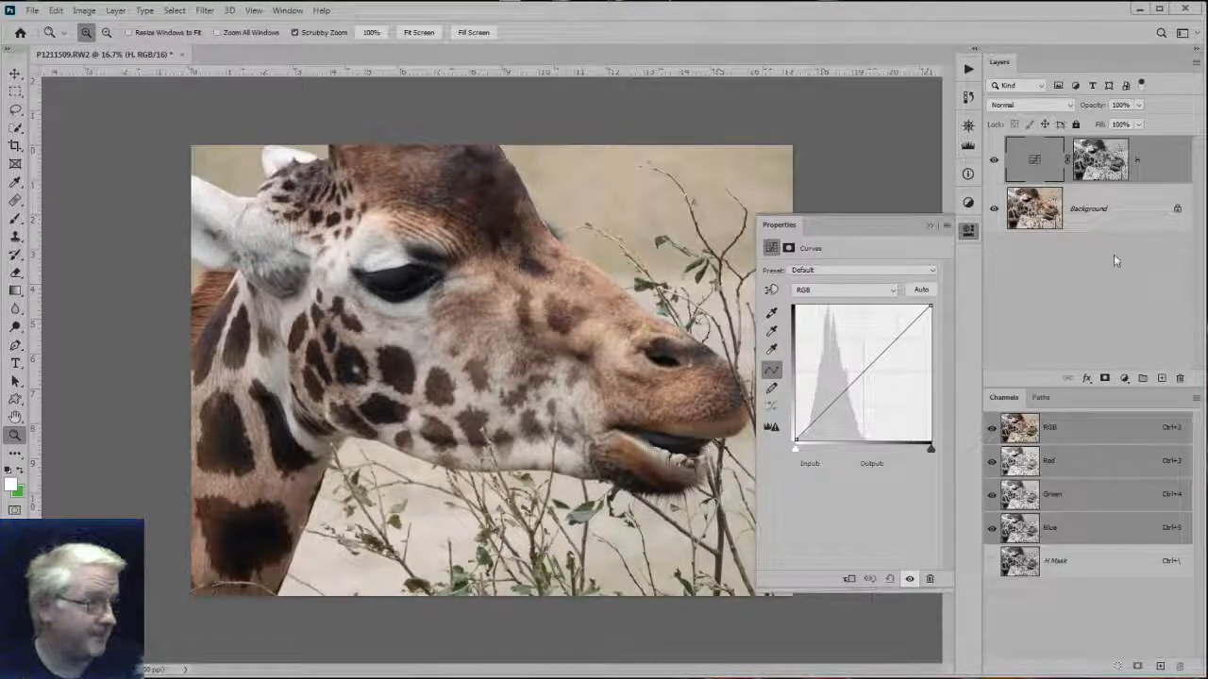
Load the RGB luminosity selection, invert it, and add a Curves adjustment layer named S with it as the mask.
ctrl+click(1021, 430)
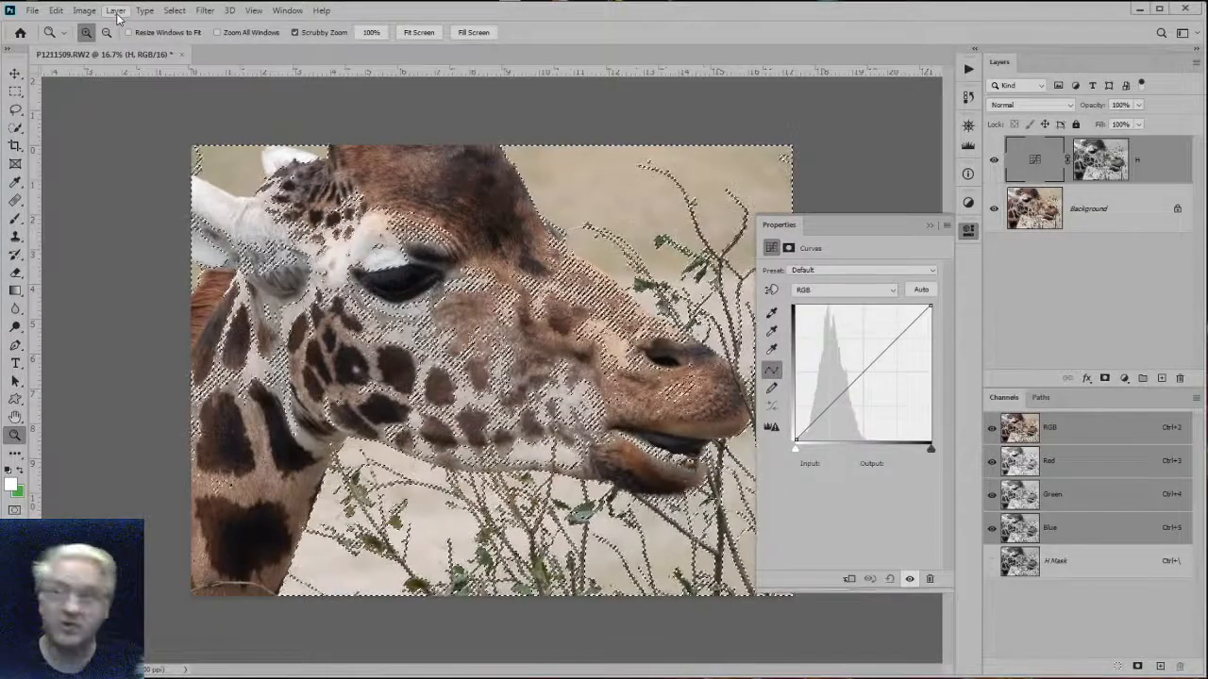
click(172, 11)
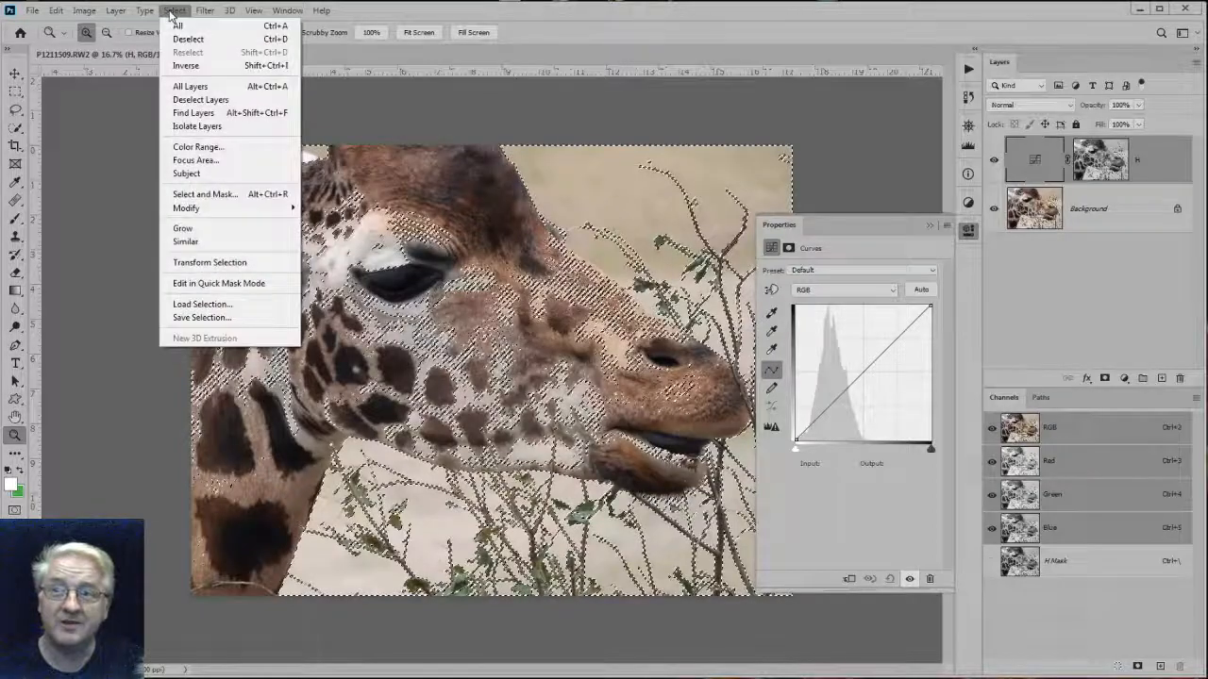
click(186, 66)
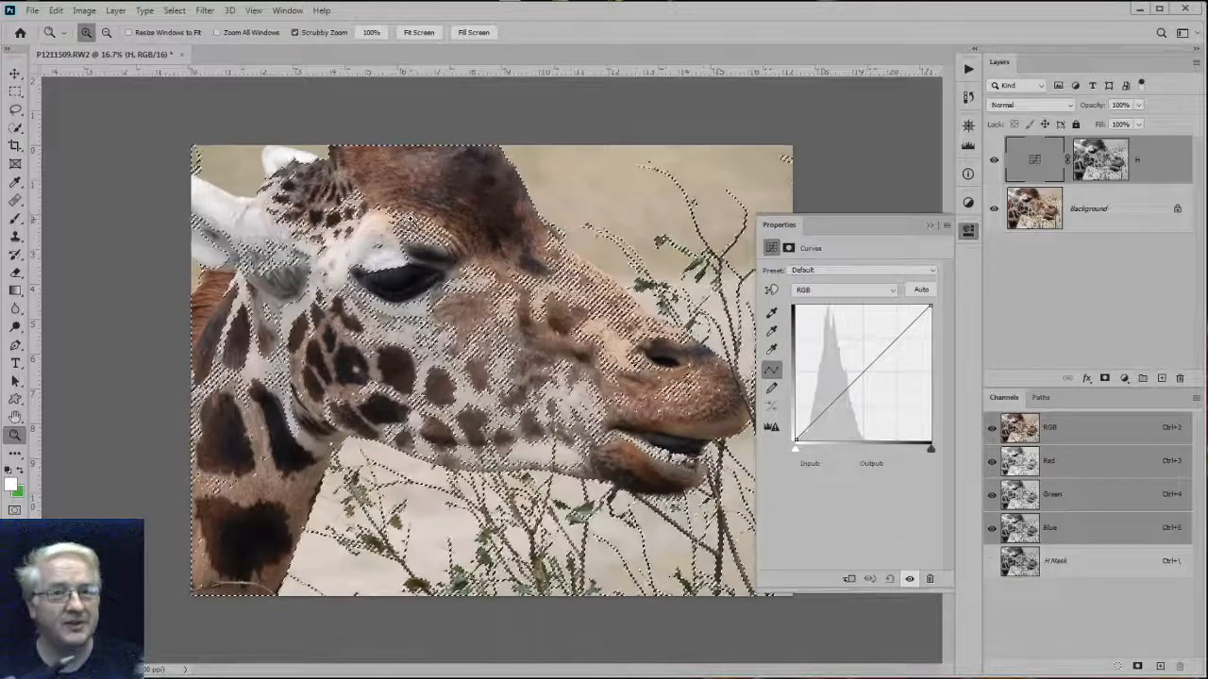
click(1124, 378)
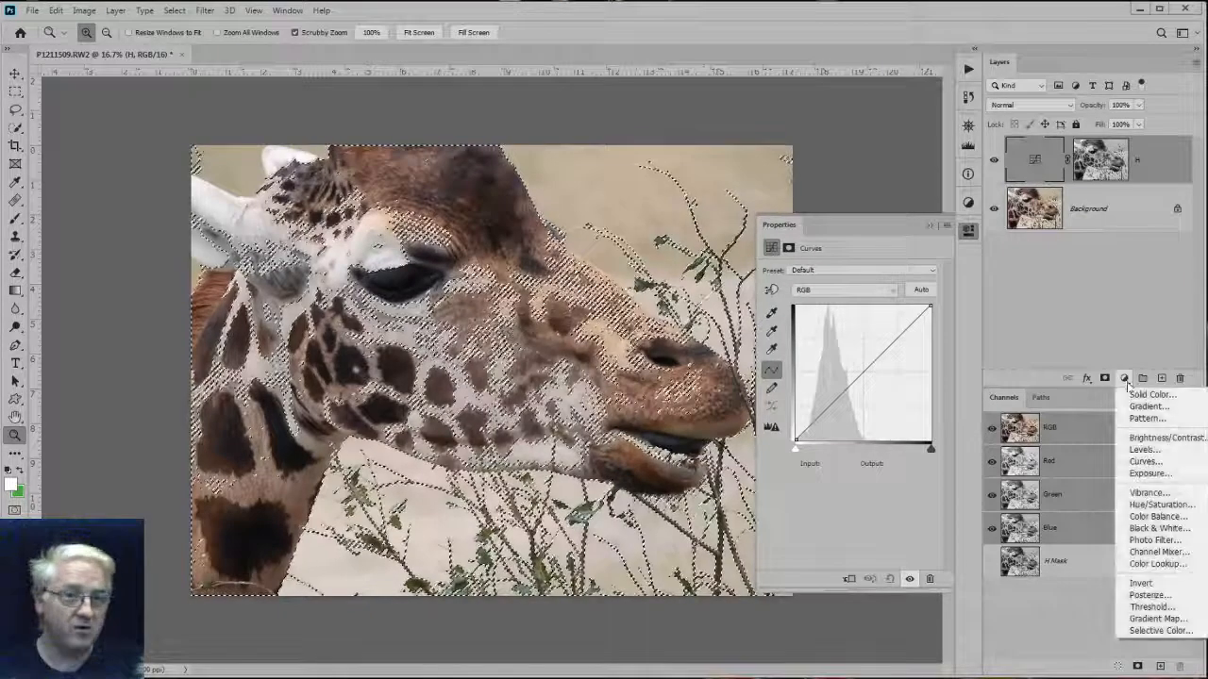
click(1143, 462)
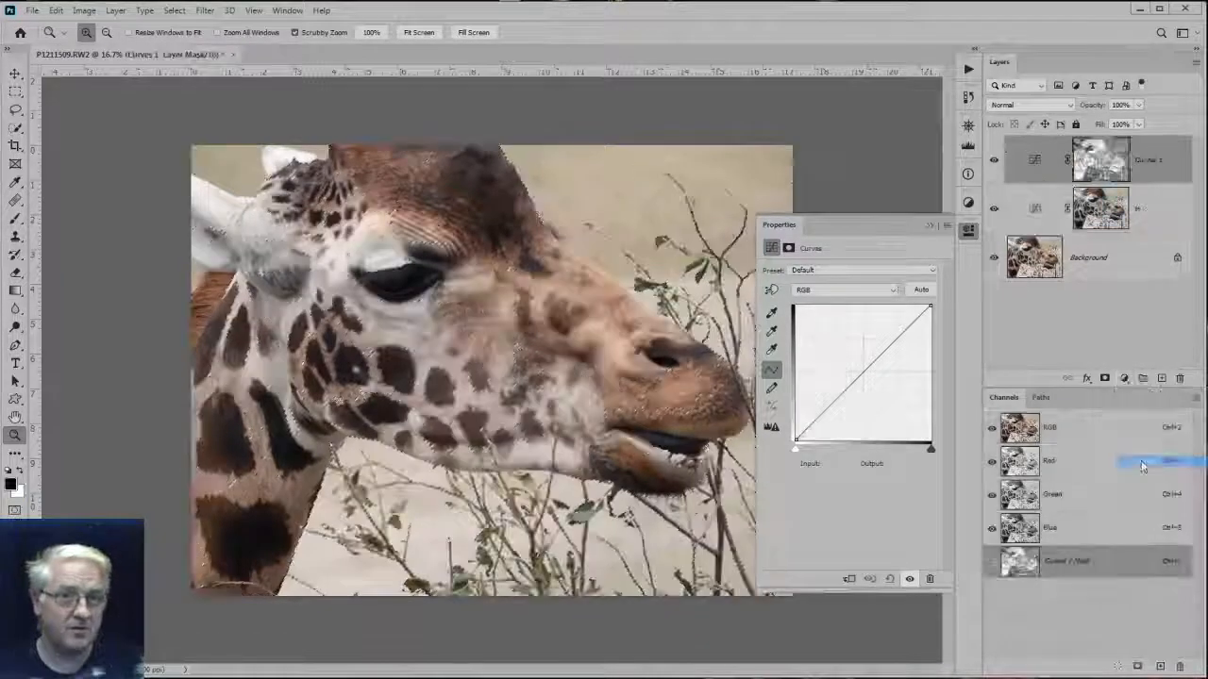
double_click(1147, 163)
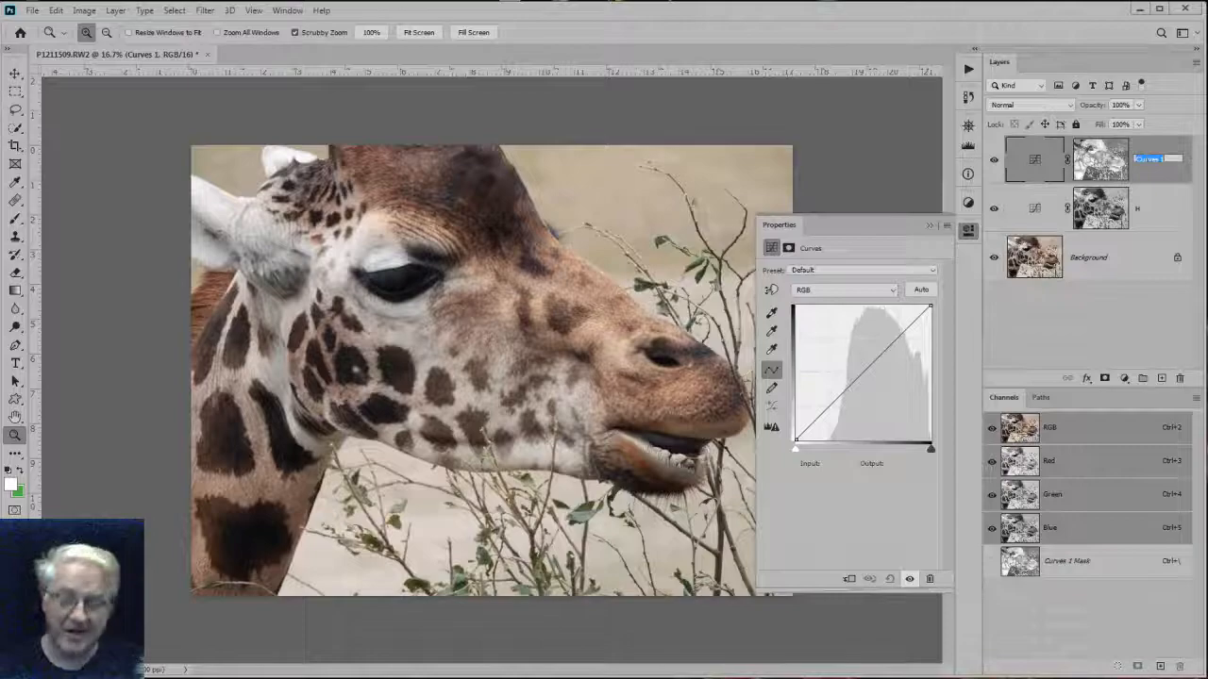
text(S)
key(Return)
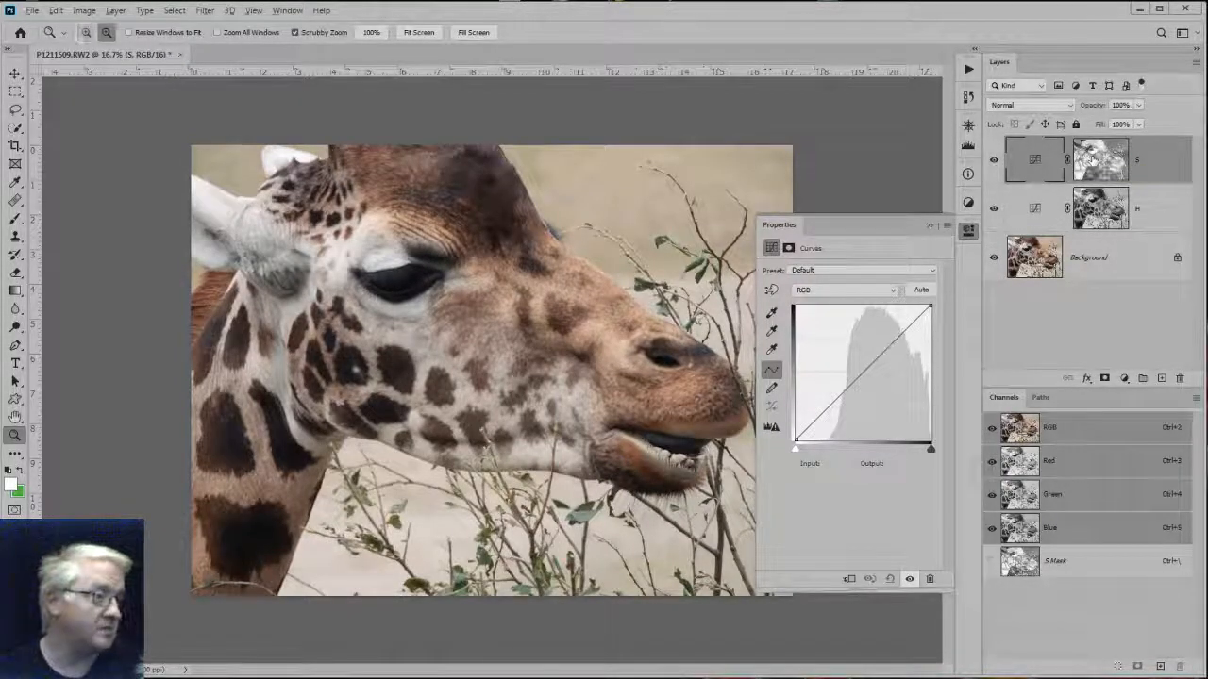
Display the layer mask of S and the layer mask of H on the canvas to compare them.
alt+click(1101, 160)
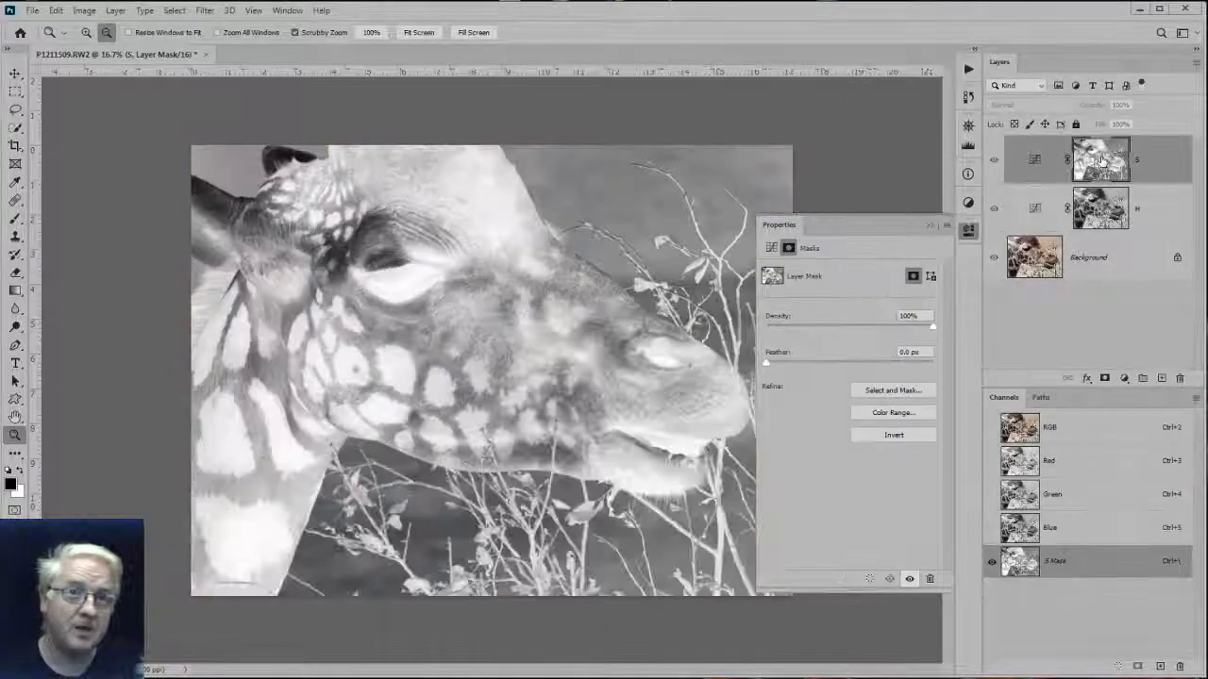
click(967, 232)
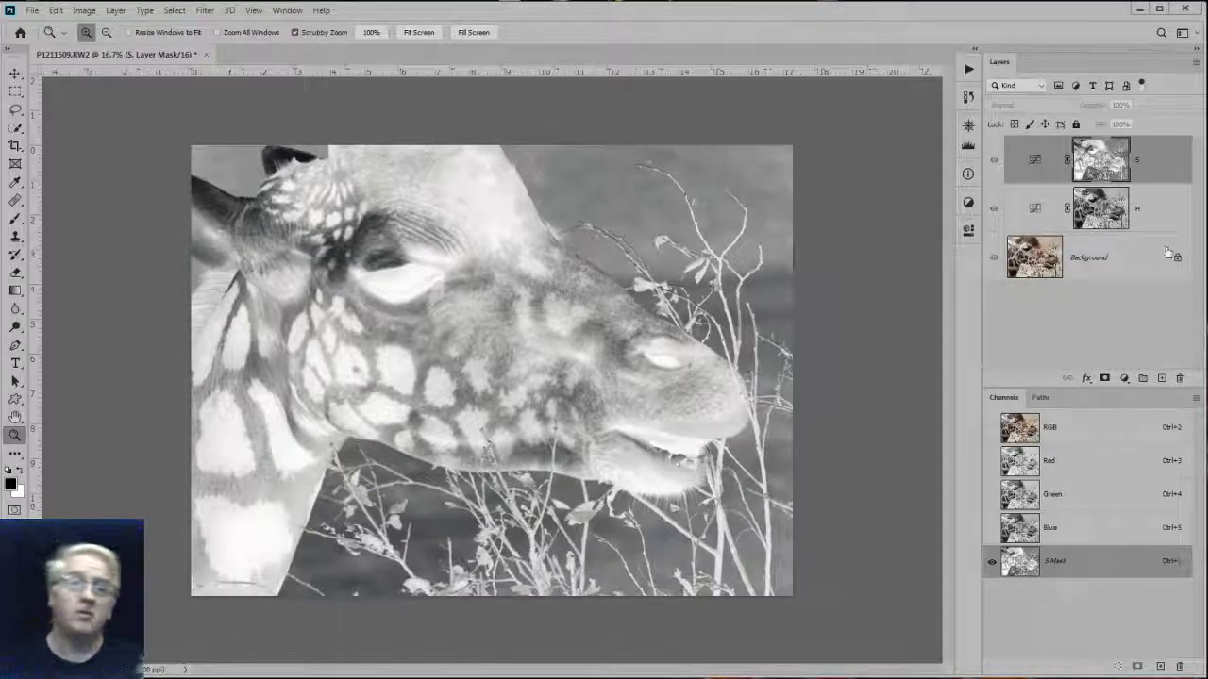
click(1100, 208)
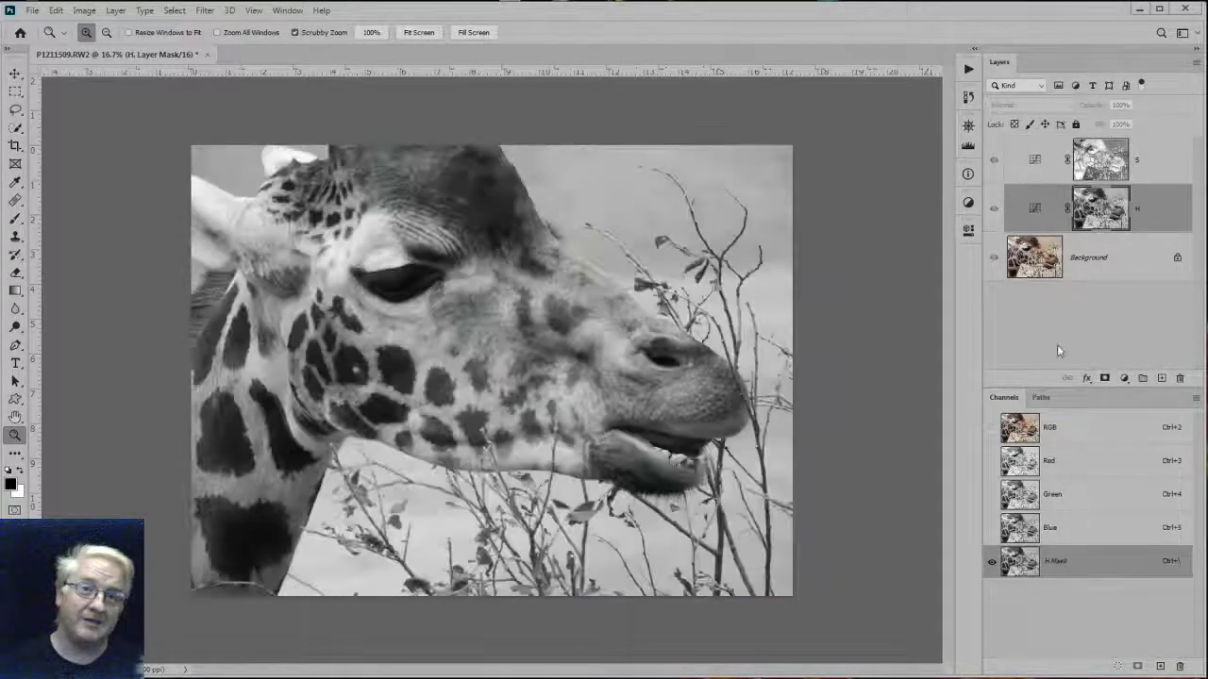
Return to the colour view and add a midpoint to the S layer's curve with input 50 and output 55.
click(1061, 275)
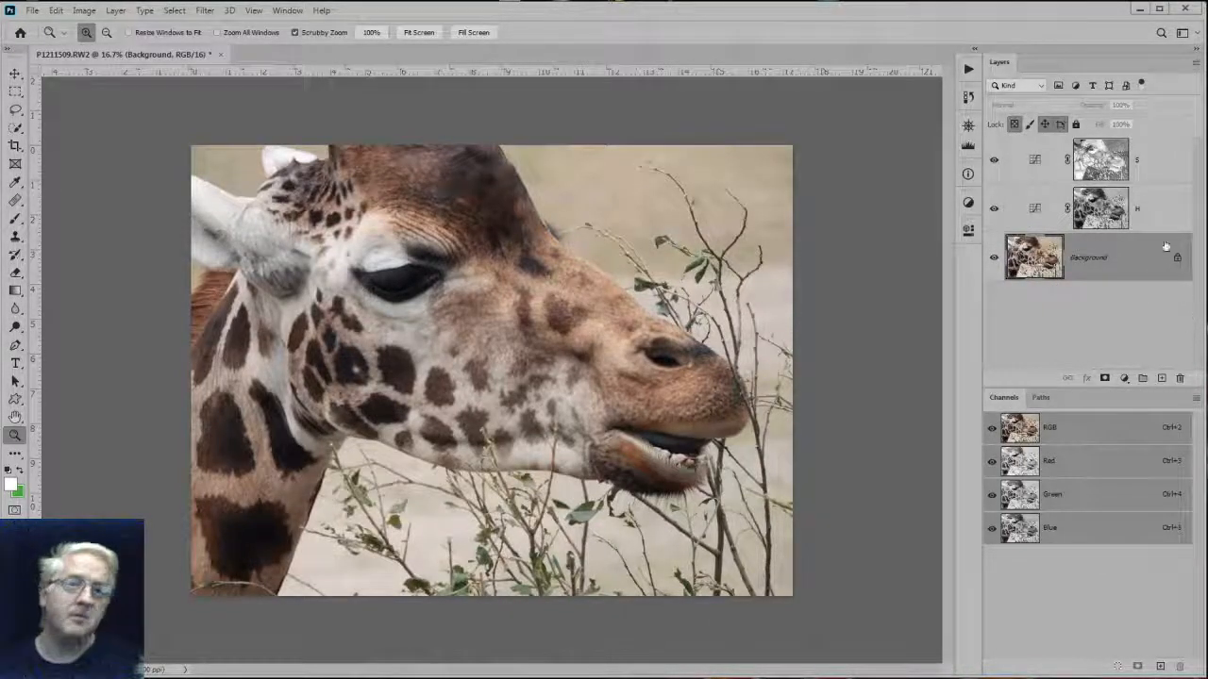
click(1036, 166)
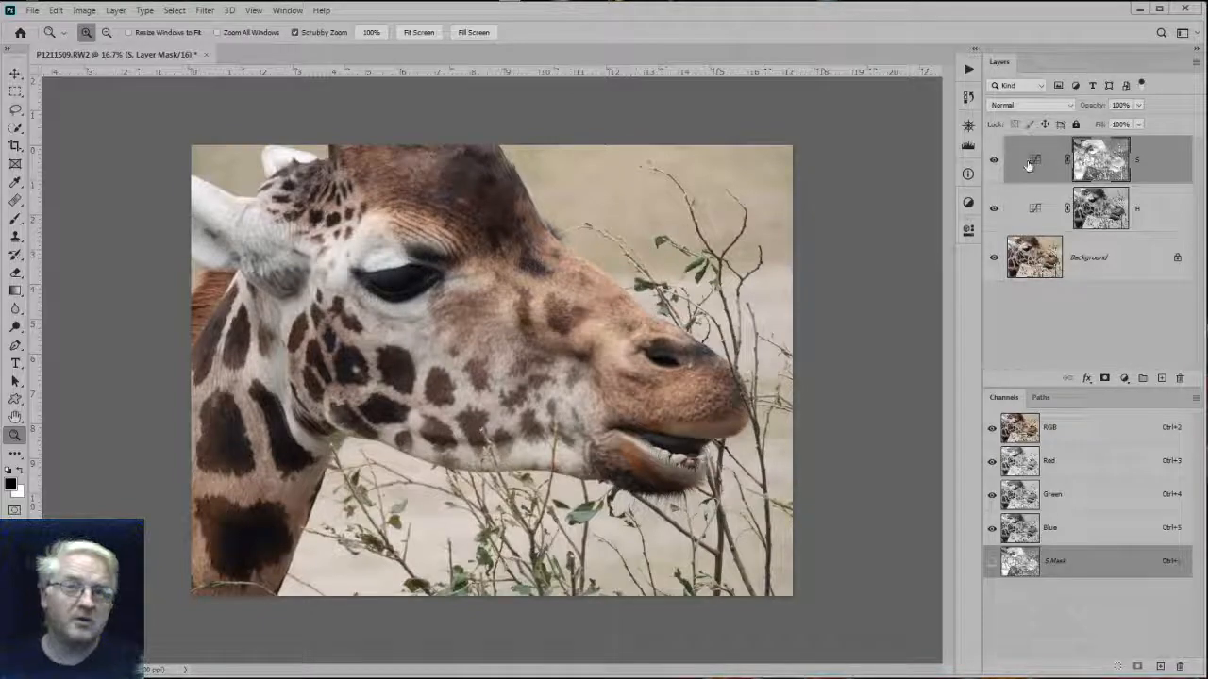
double_click(1030, 162)
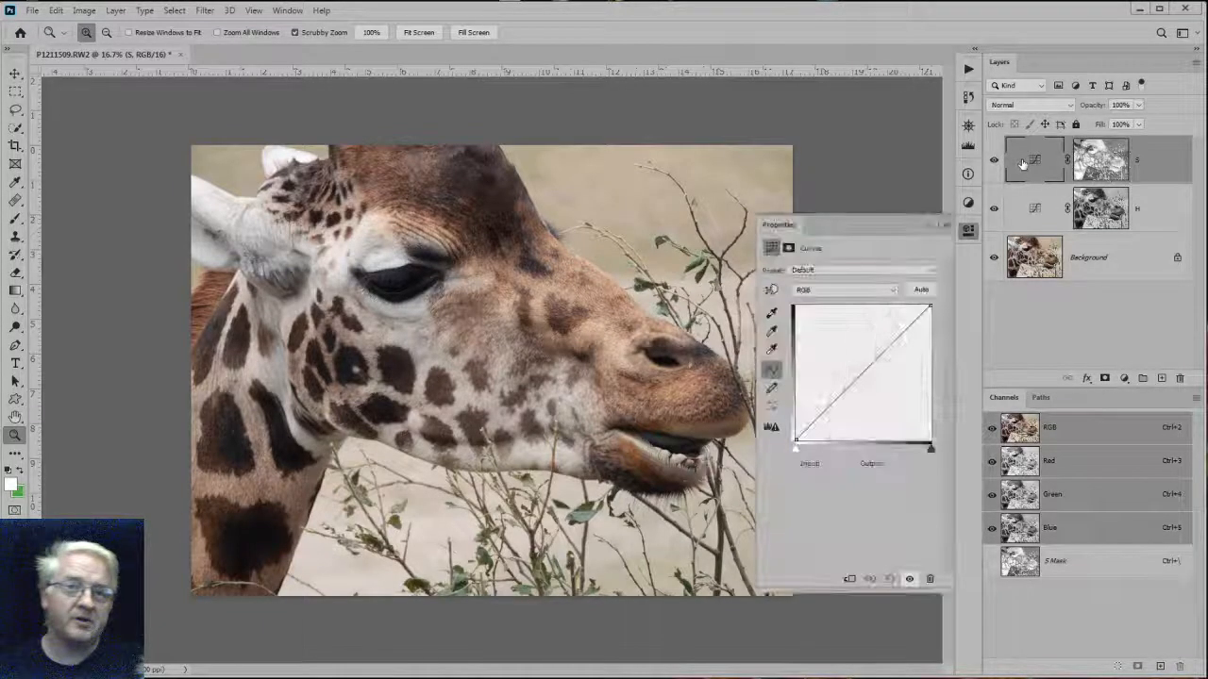
click(862, 371)
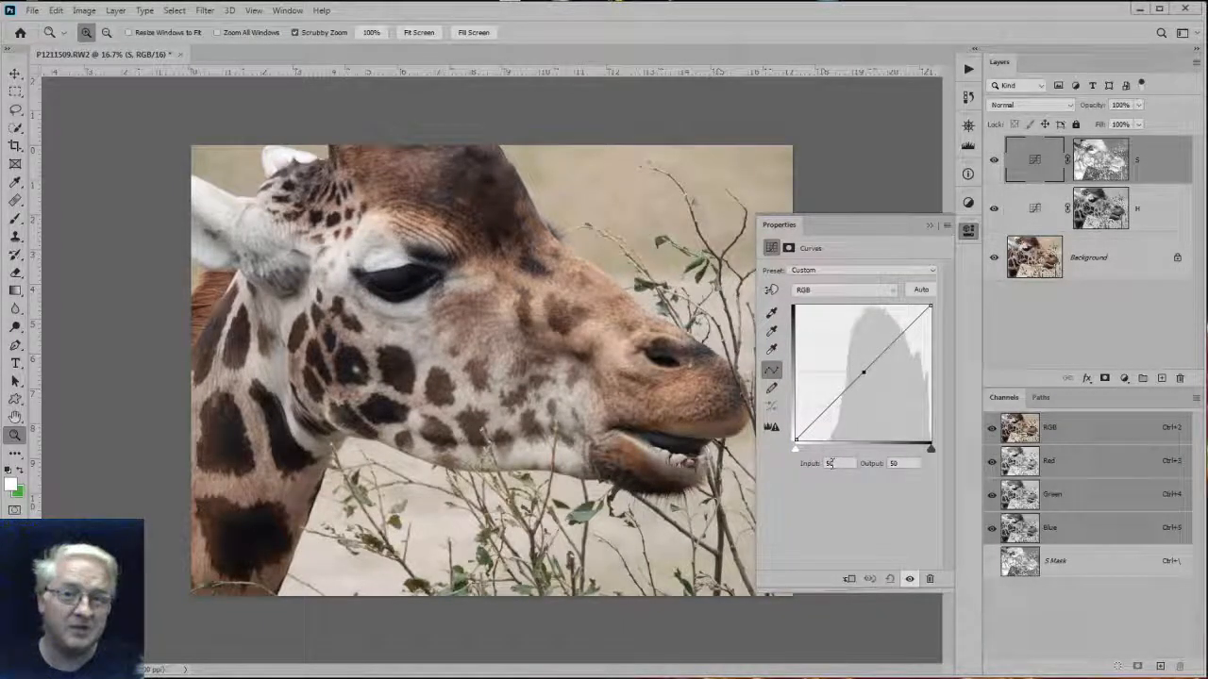
click(894, 463)
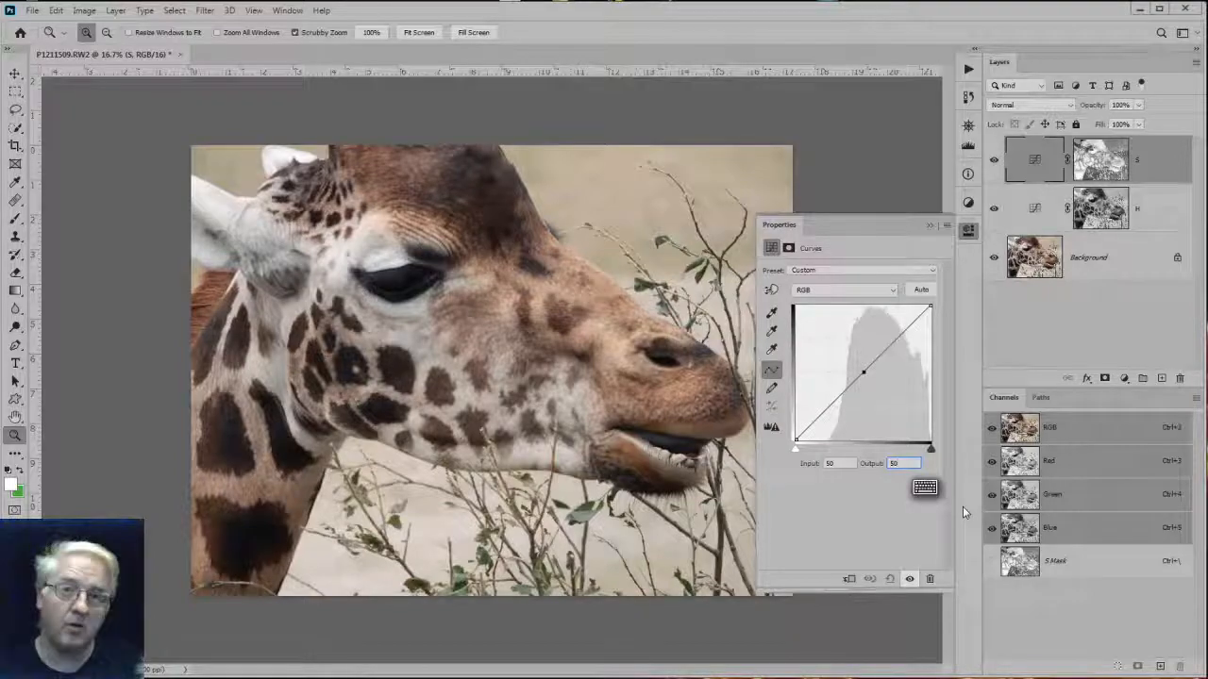
text(55)
key(Return)
key(Up)
key(Up)
key(Up)
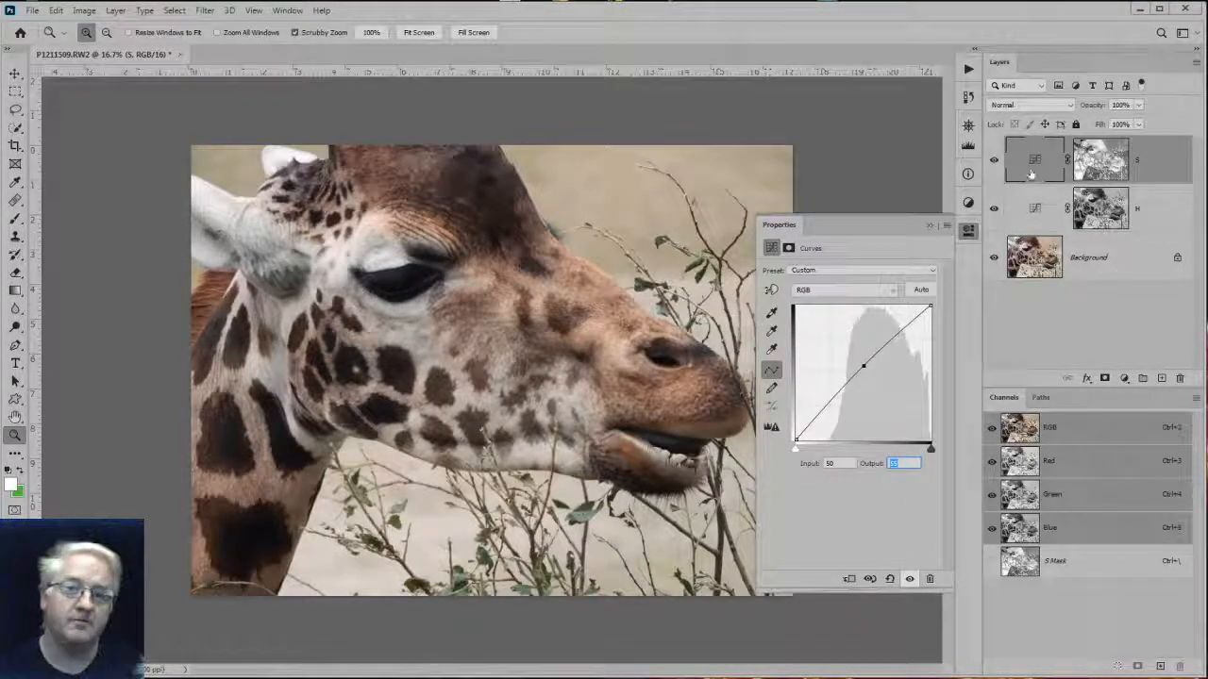
Add a midpoint to the H layer's curve with input 50 and output 40.
click(1037, 207)
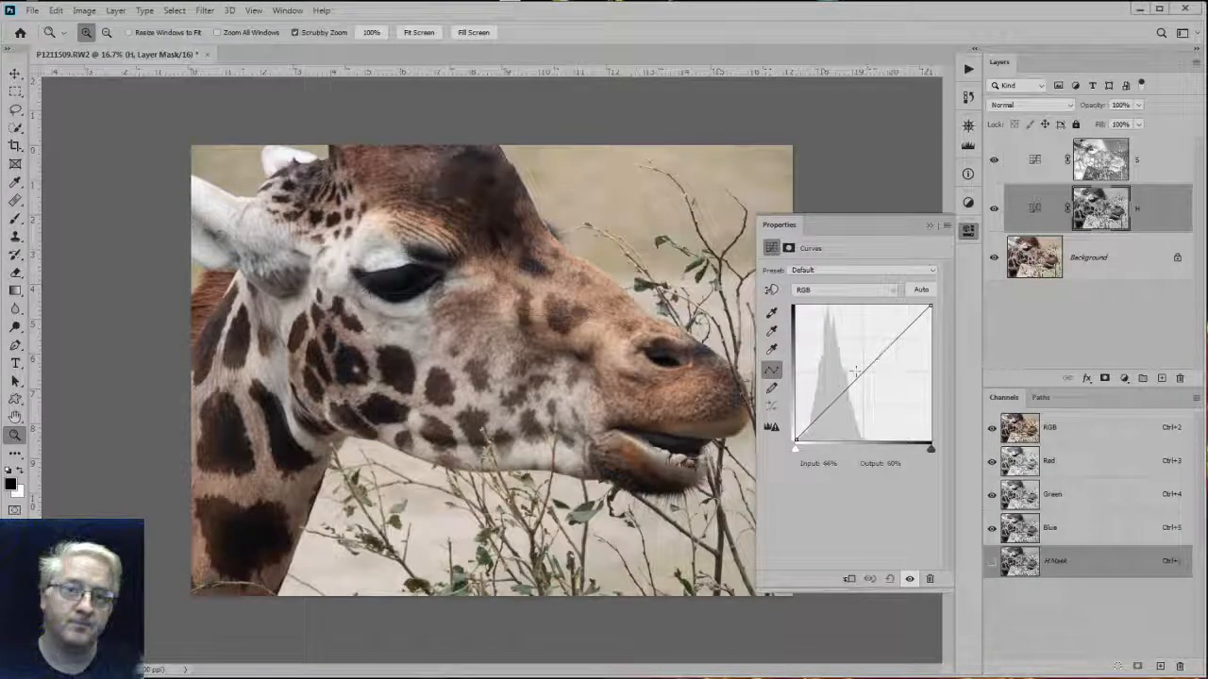
click(862, 371)
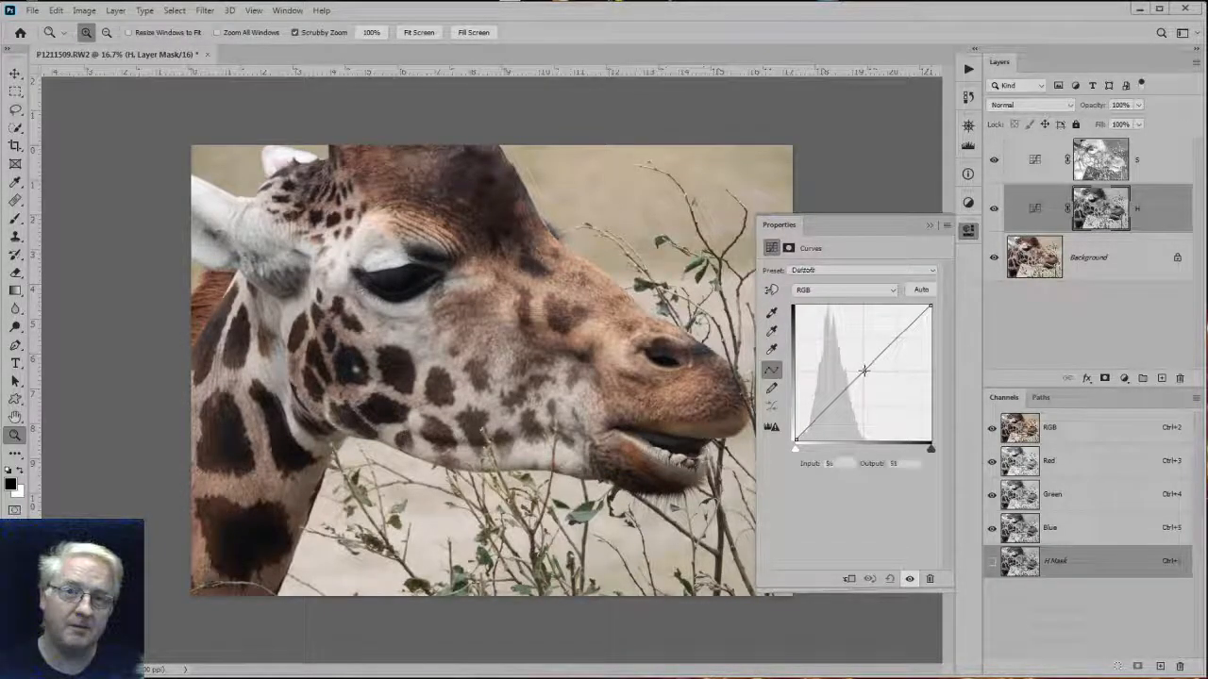
double_click(844, 471)
text(50)
key(Tab)
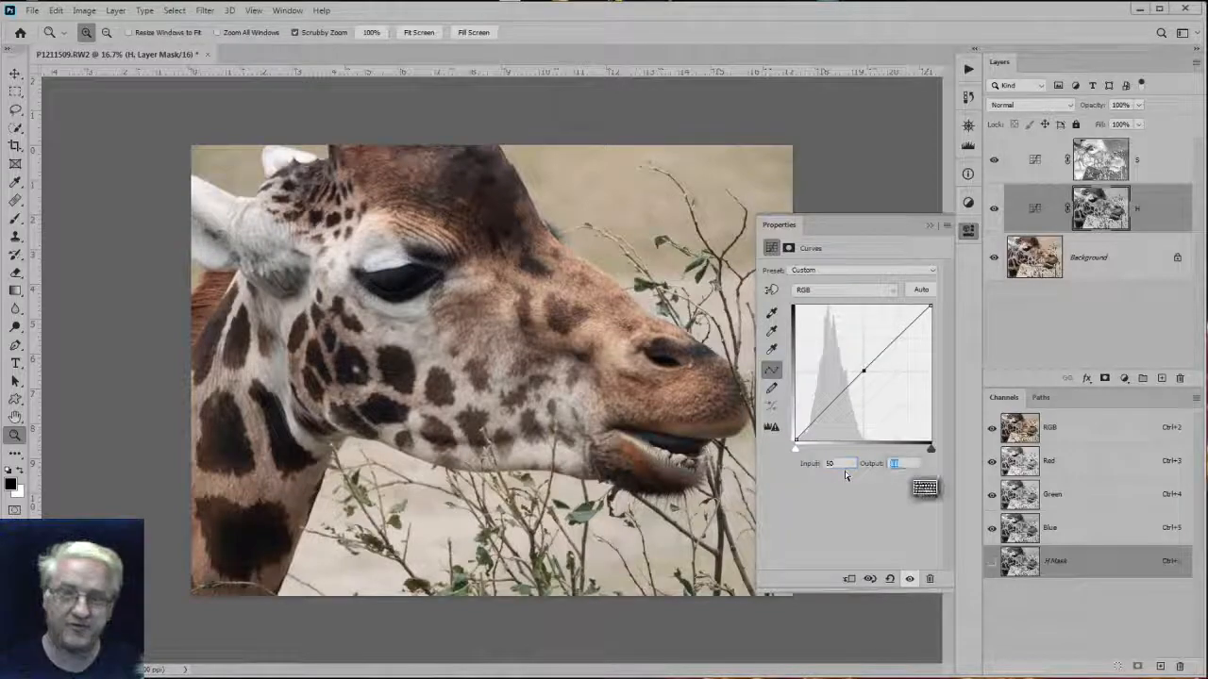
text(50)
key(Return)
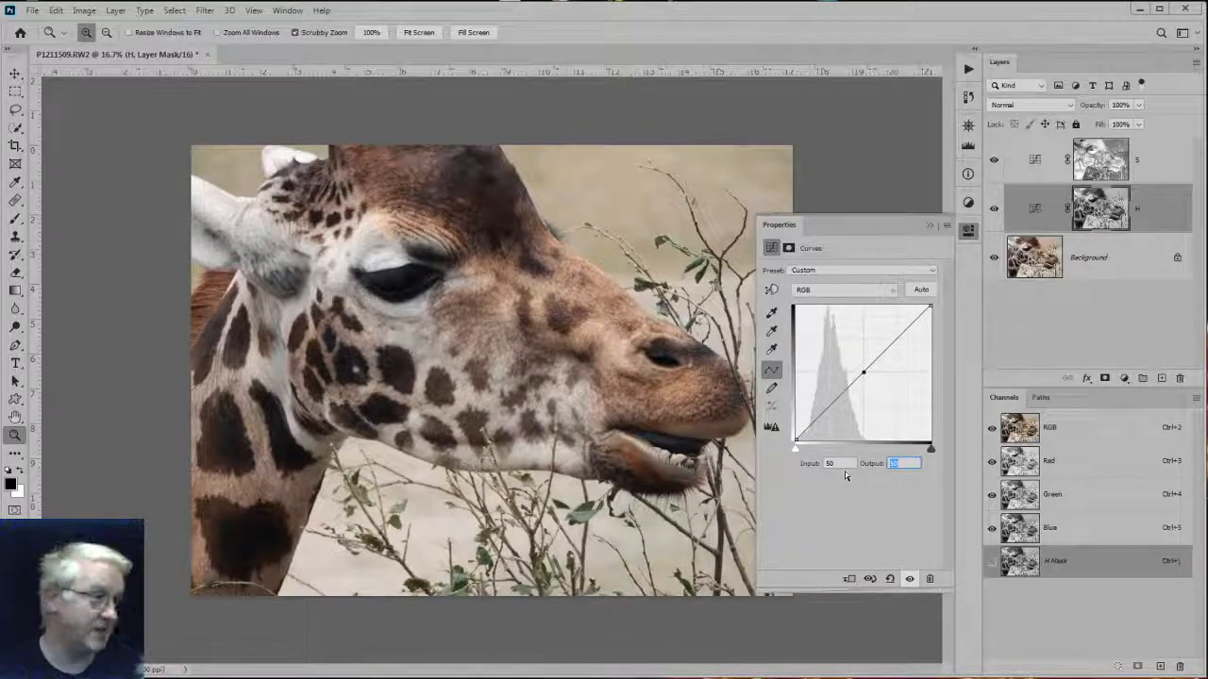
text(40)
key(Return)
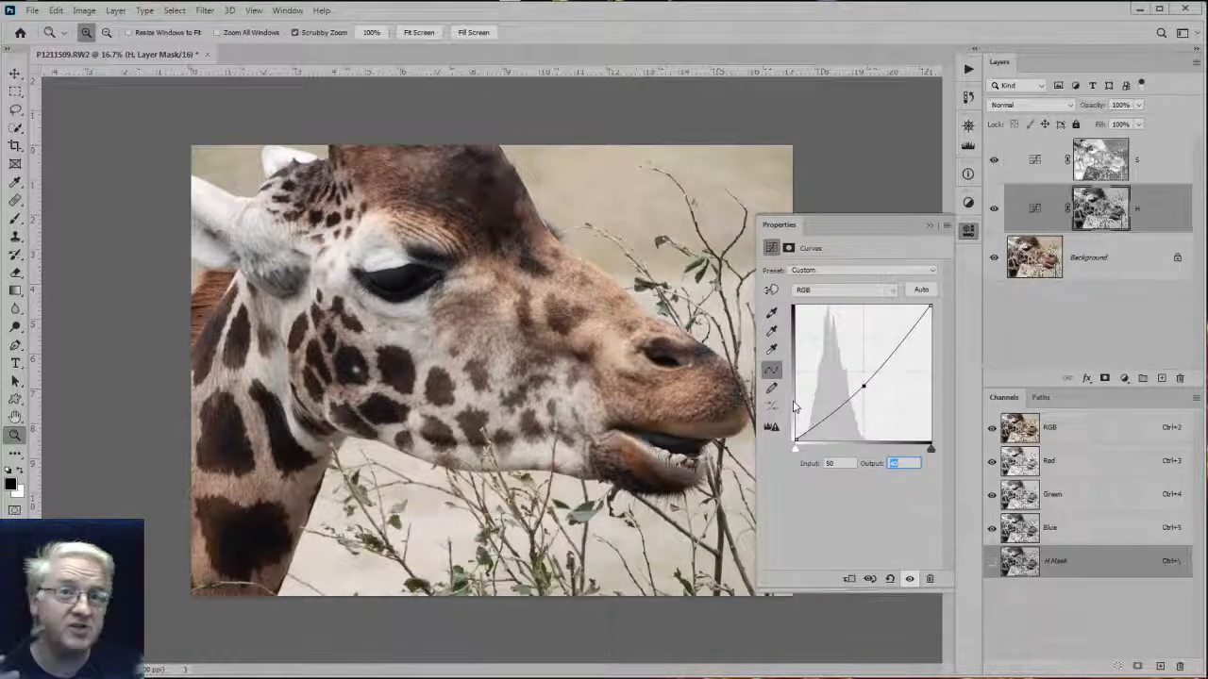
Group the S and H Curves layers and name the group Contrast.
click(1162, 206)
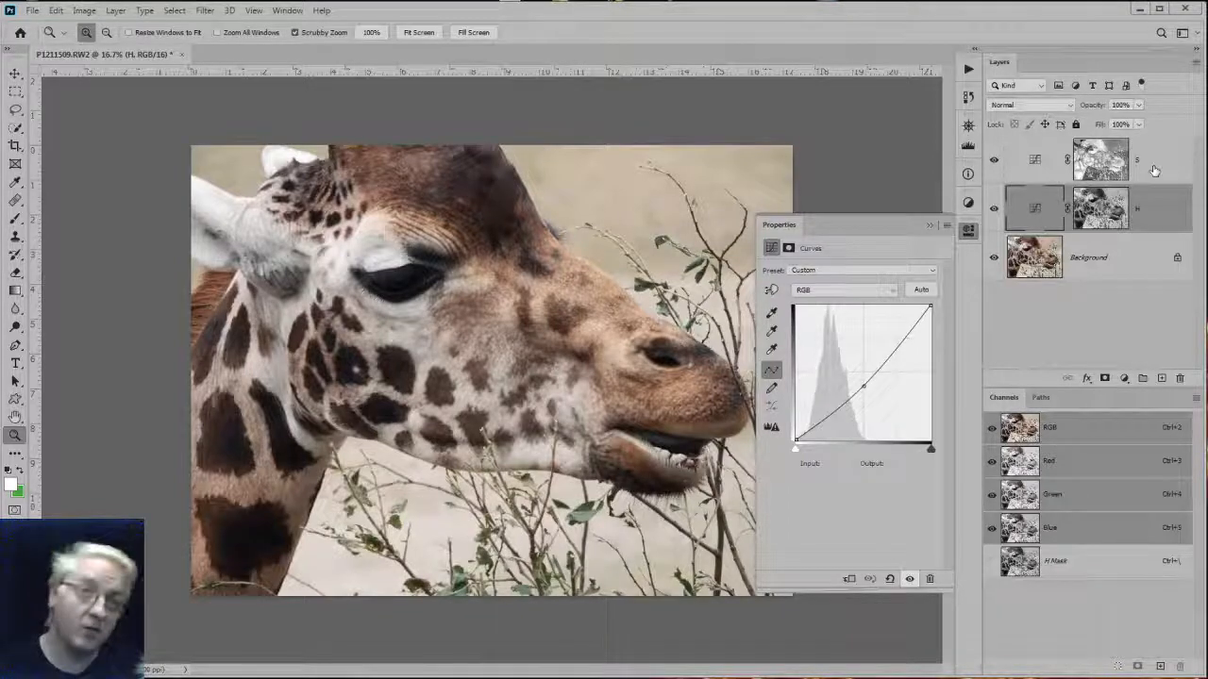
click(1035, 173)
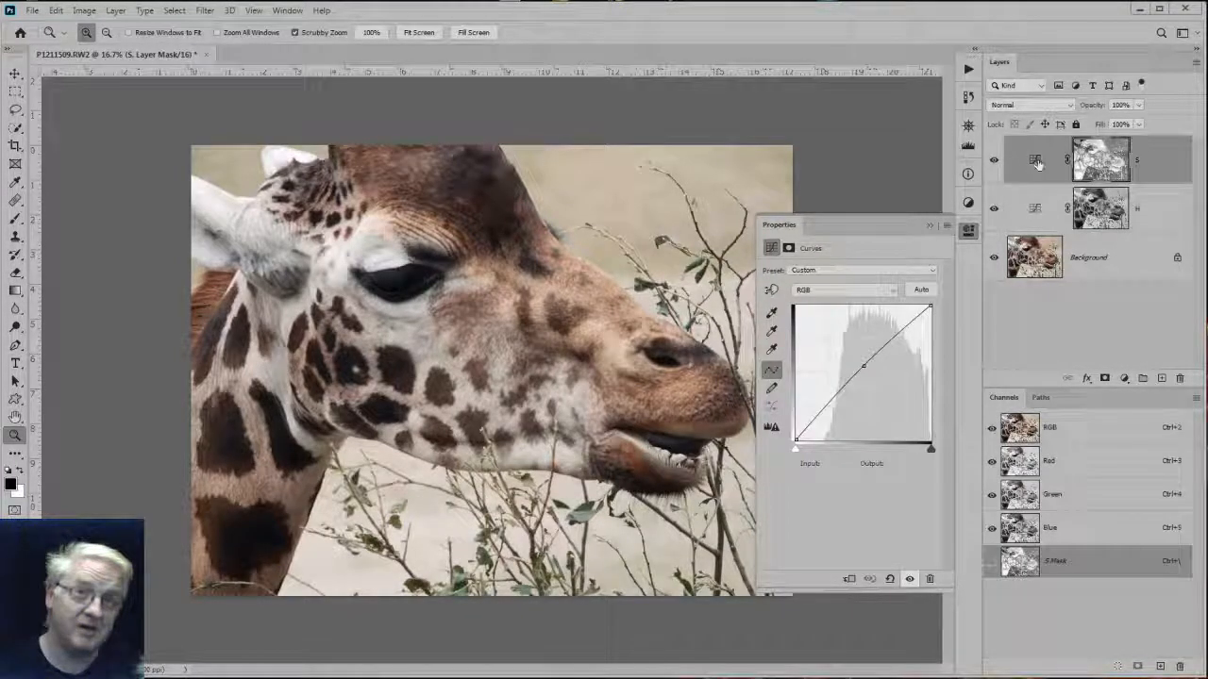
shift+click(1035, 215)
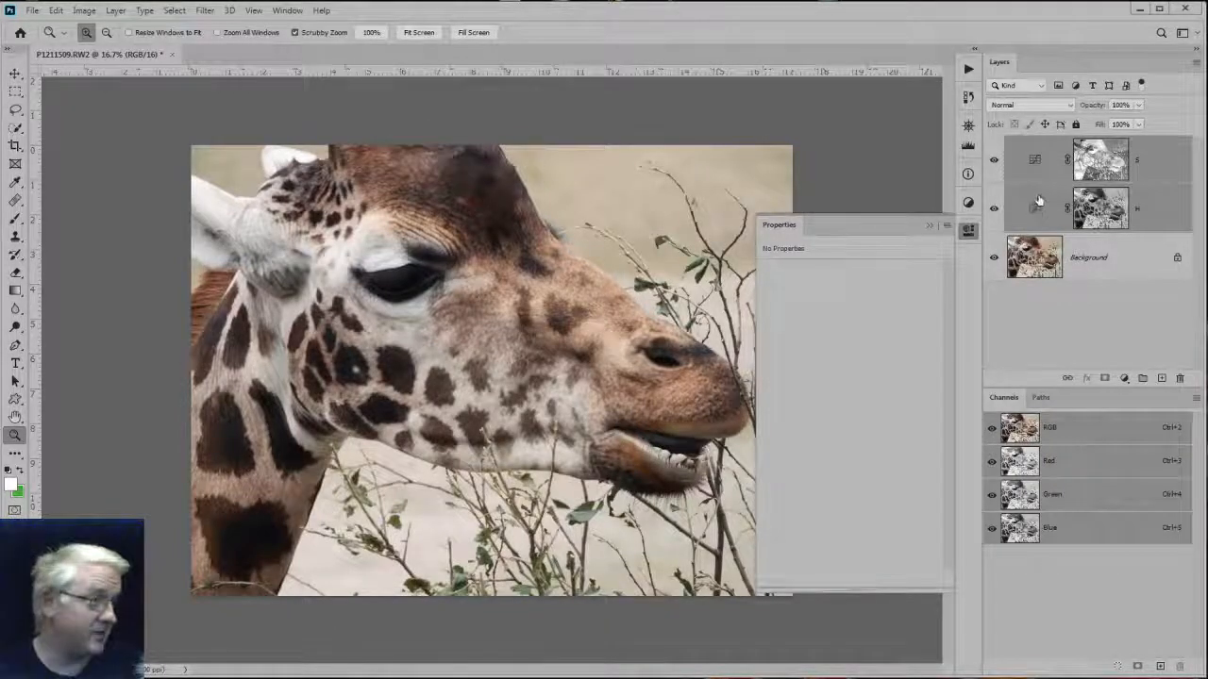
drag(1034, 209, 1143, 378)
double_click(1042, 143)
text(Cont)
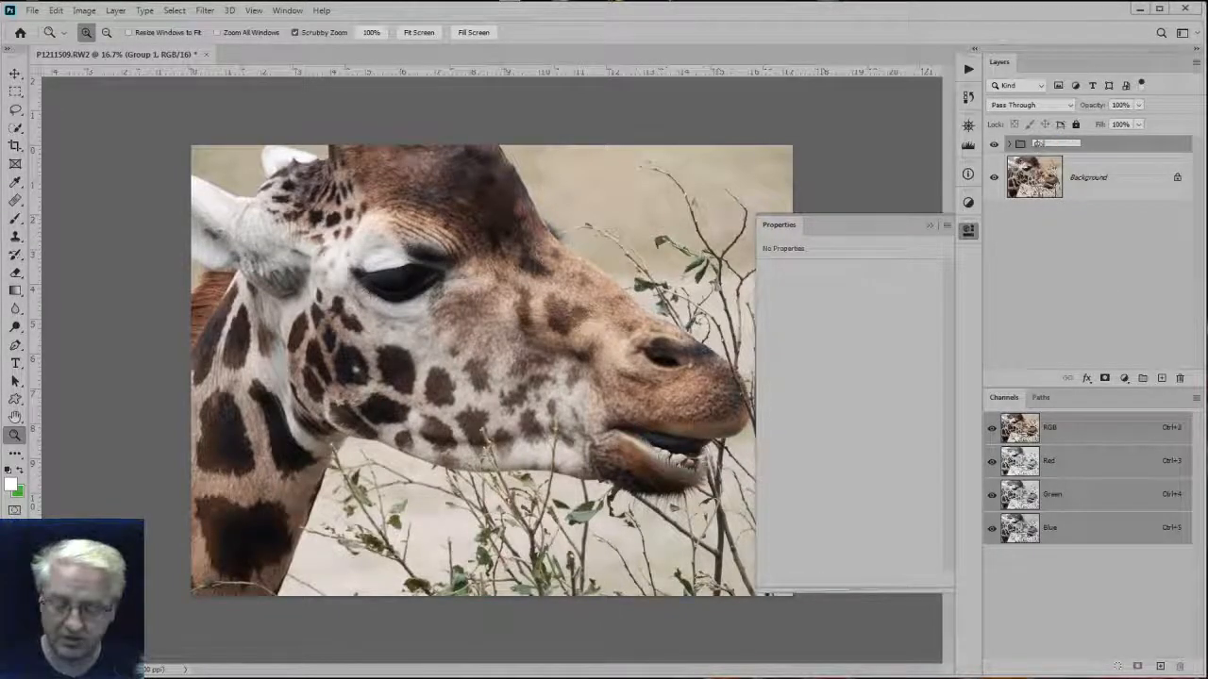
text(rast)
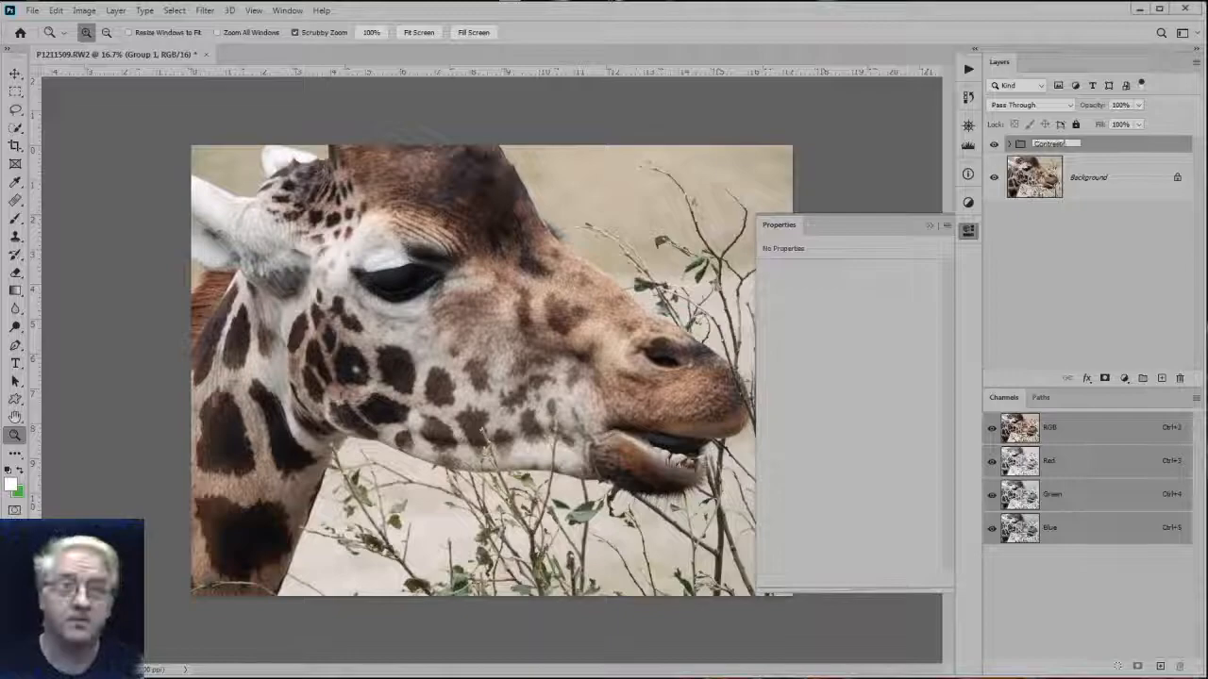
key(Return)
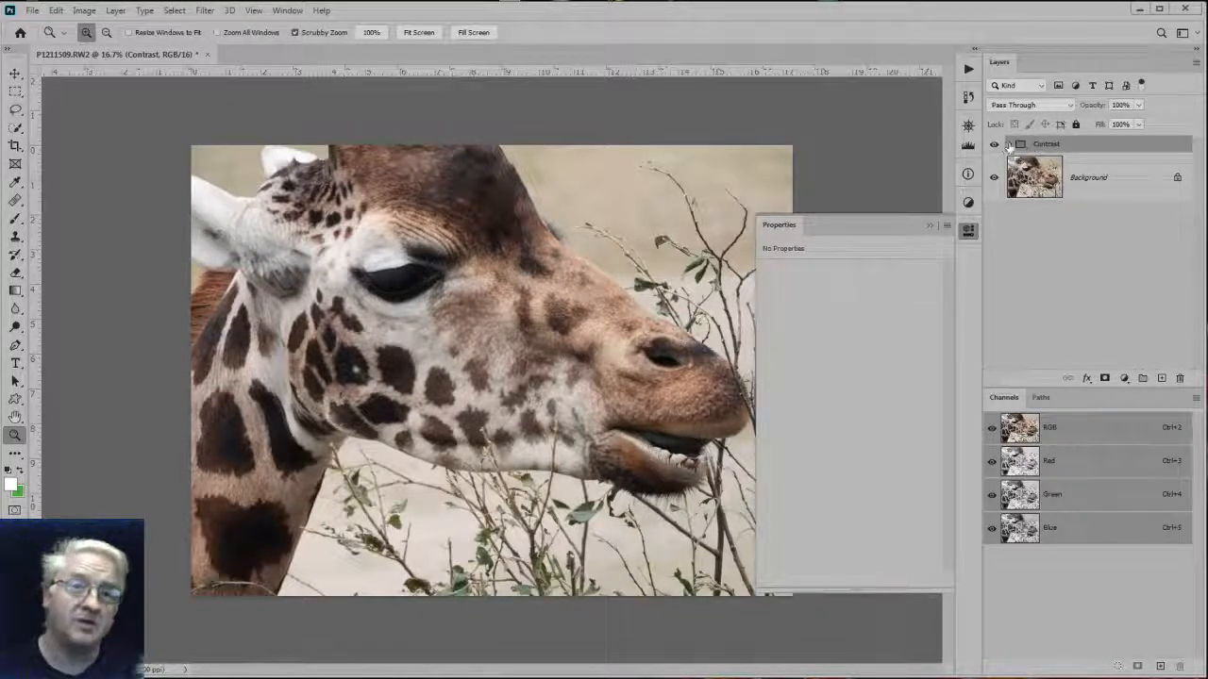
Expand the Contrast group and toggle its visibility to compare the giraffe photo with and without the adjustment.
click(1009, 145)
click(993, 146)
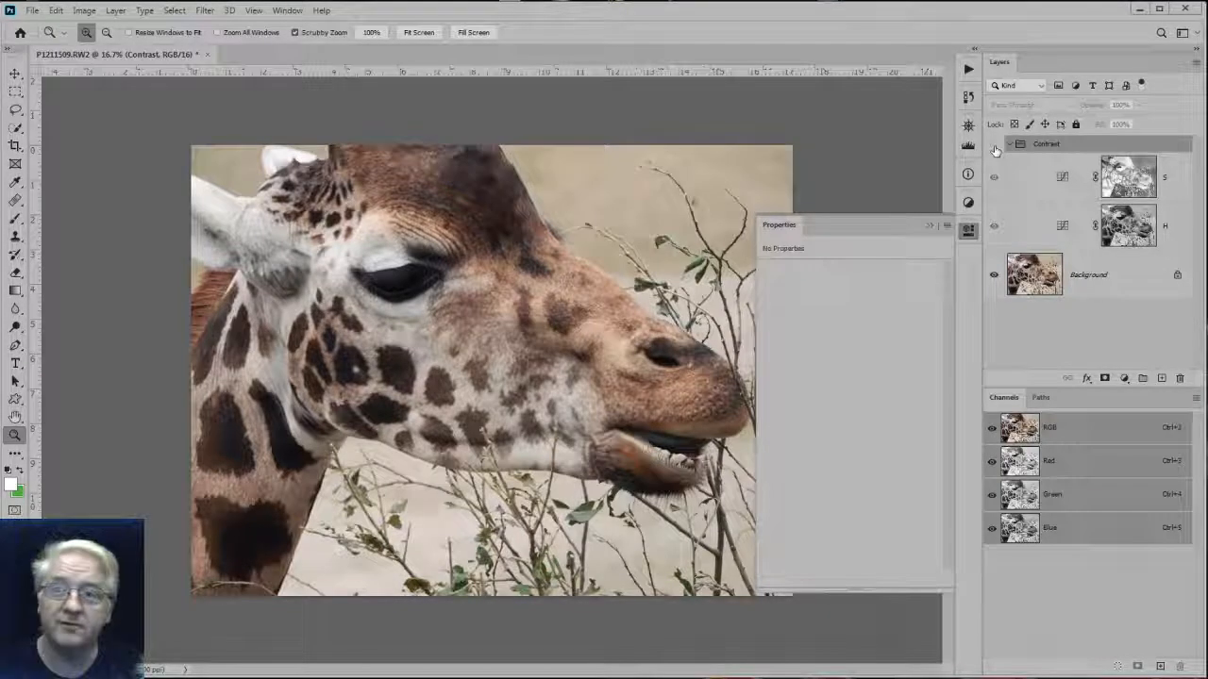
click(967, 232)
click(993, 145)
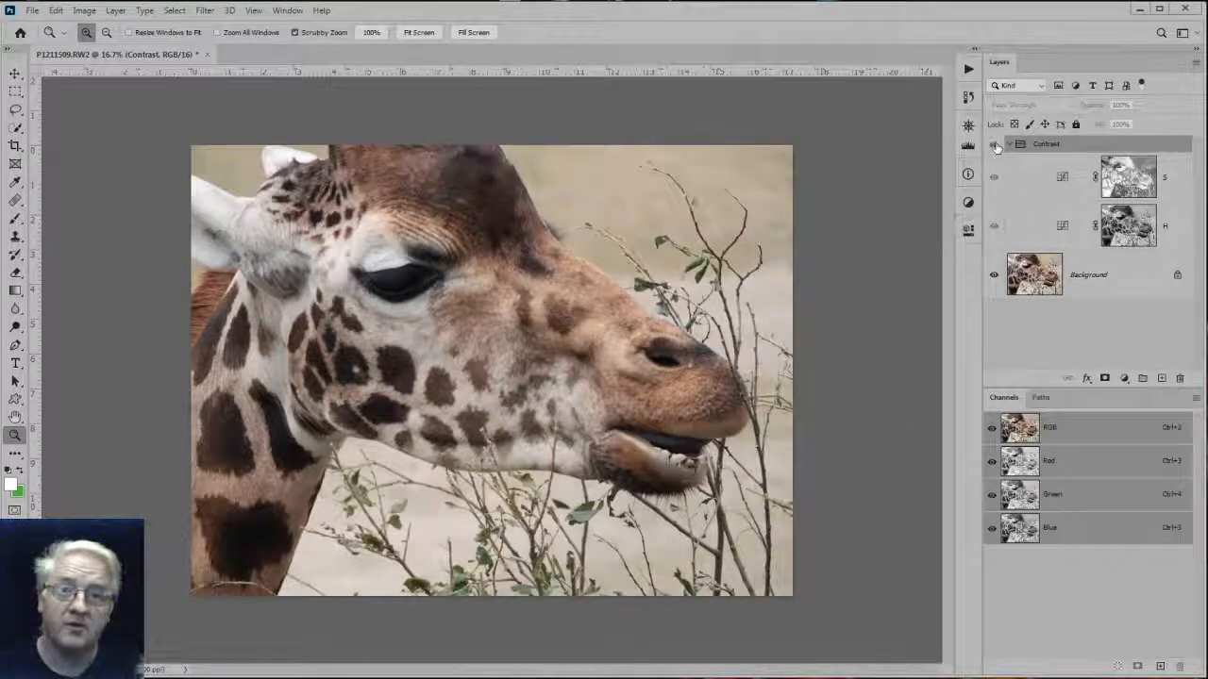
click(994, 145)
click(995, 146)
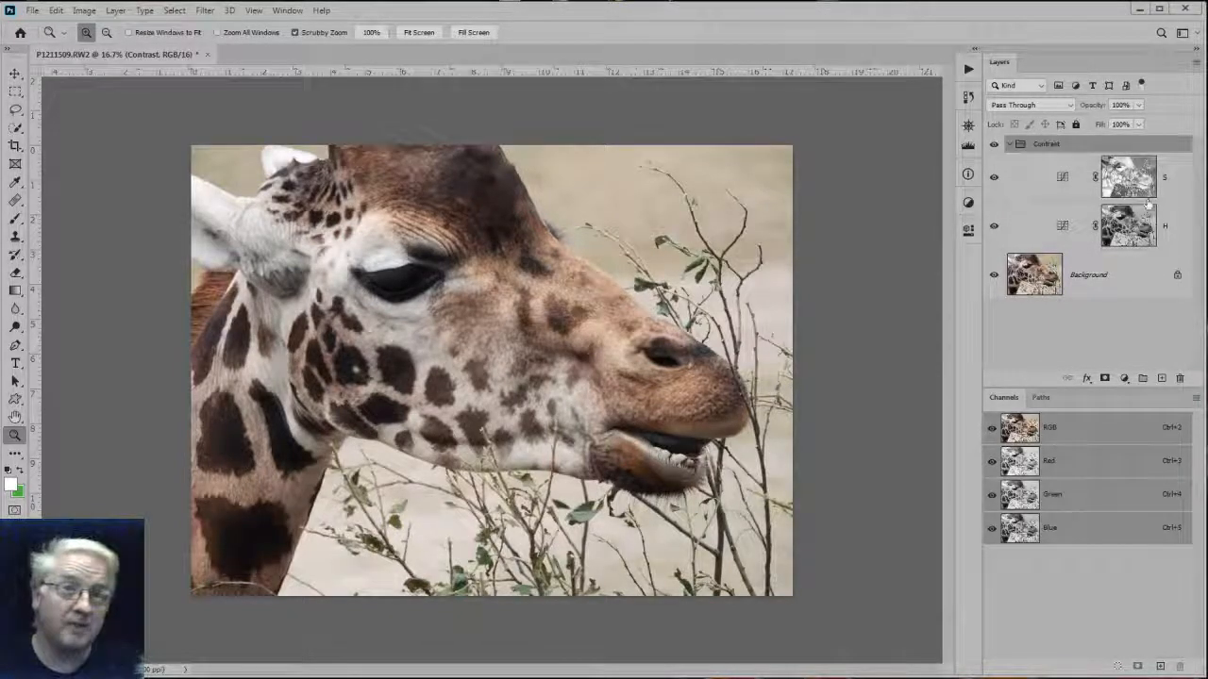
Open the H and S layers' curves in turn and set the S curve's midtone point to an output of 60.
double_click(1062, 225)
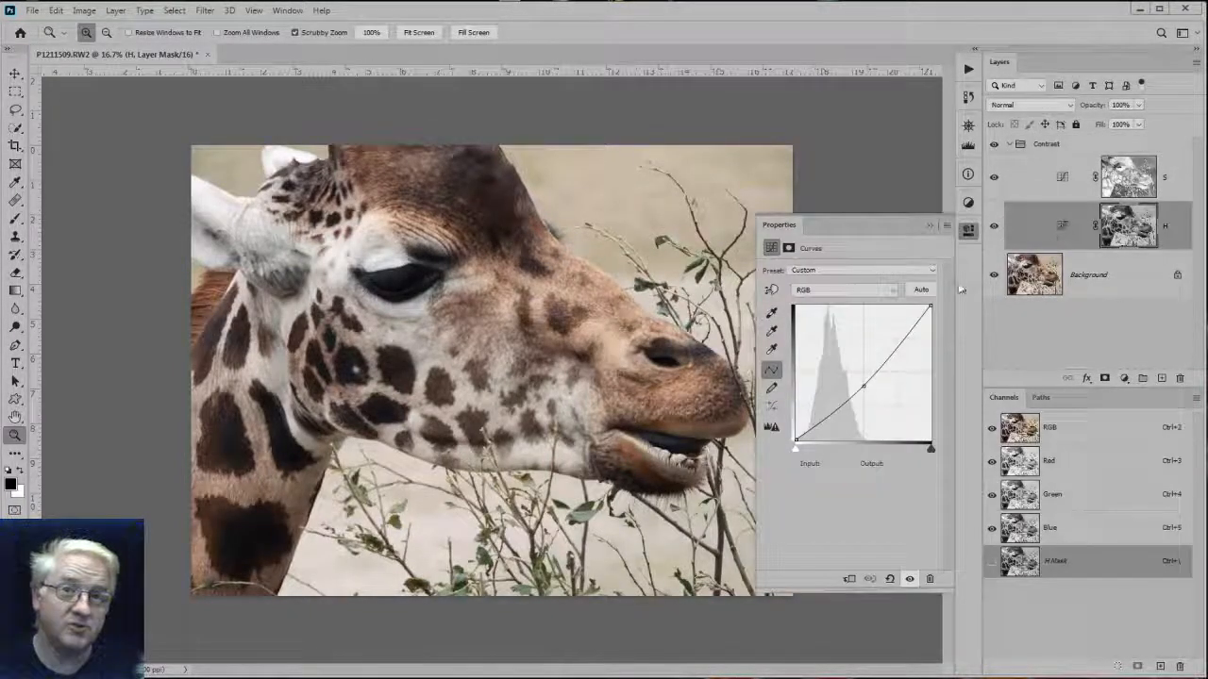
click(1066, 177)
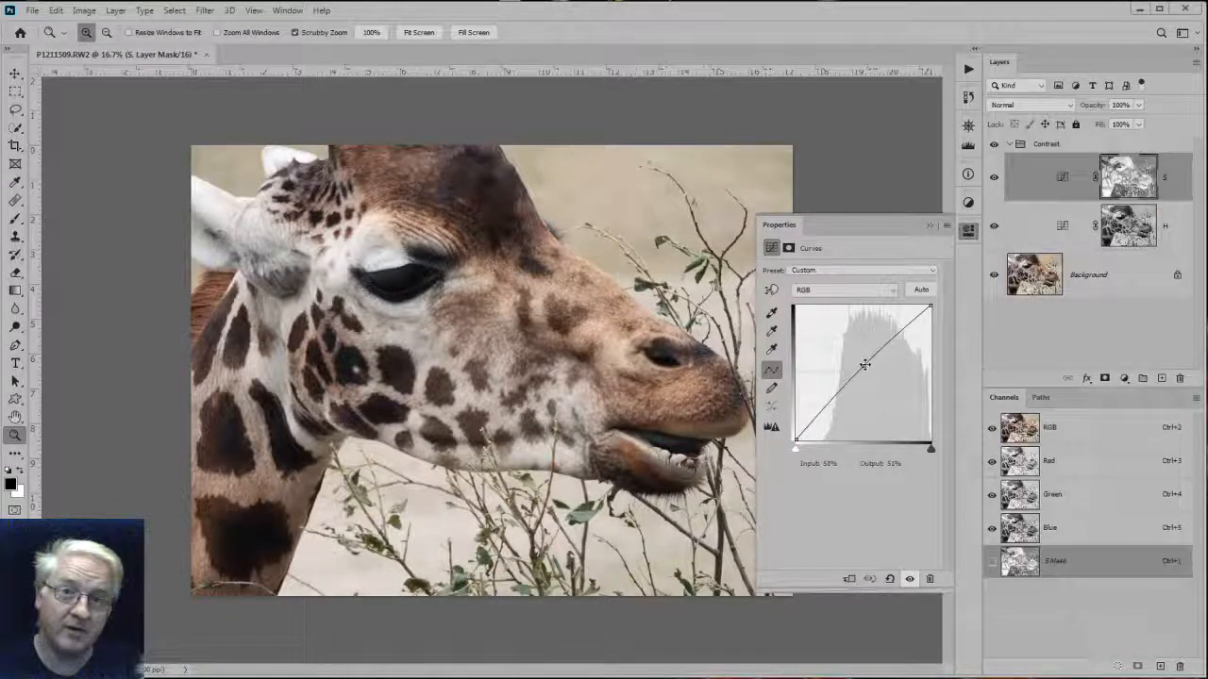
click(863, 365)
click(898, 463)
key(Up)
key(Up)
key(Up)
key(Up)
key(Up)
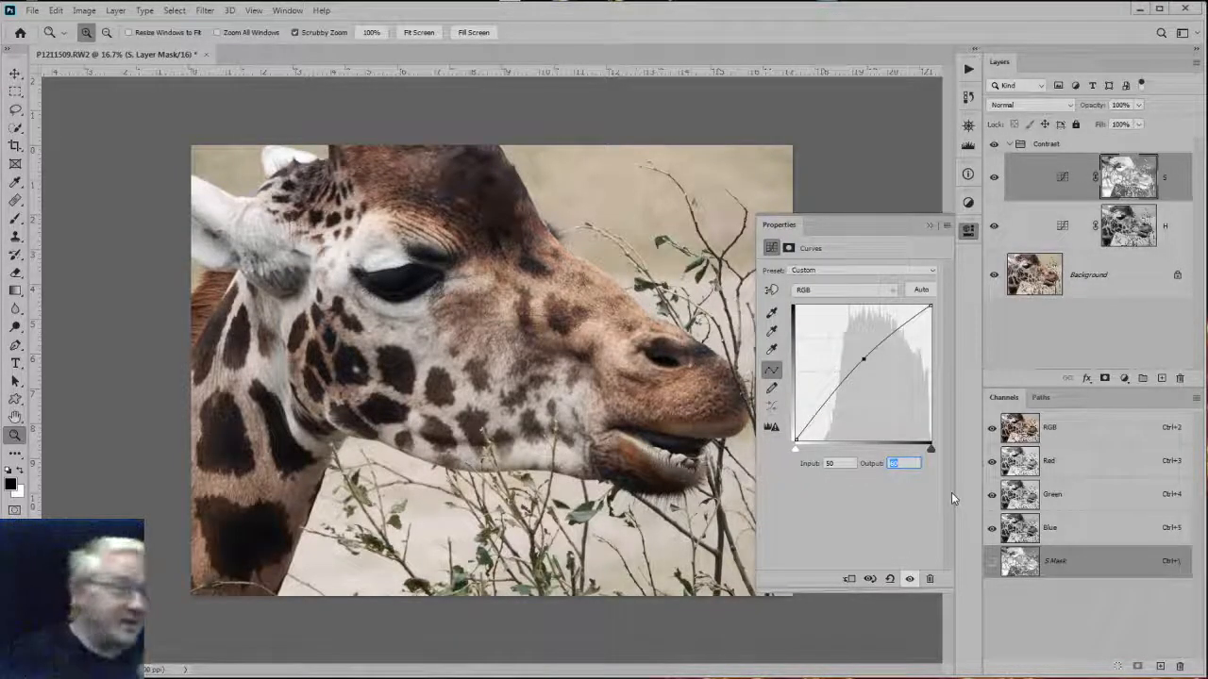
text(60)
Toggle the Contrast group repeatedly to compare the image before and after the stronger S curve, leaving it visible.
click(995, 143)
click(995, 144)
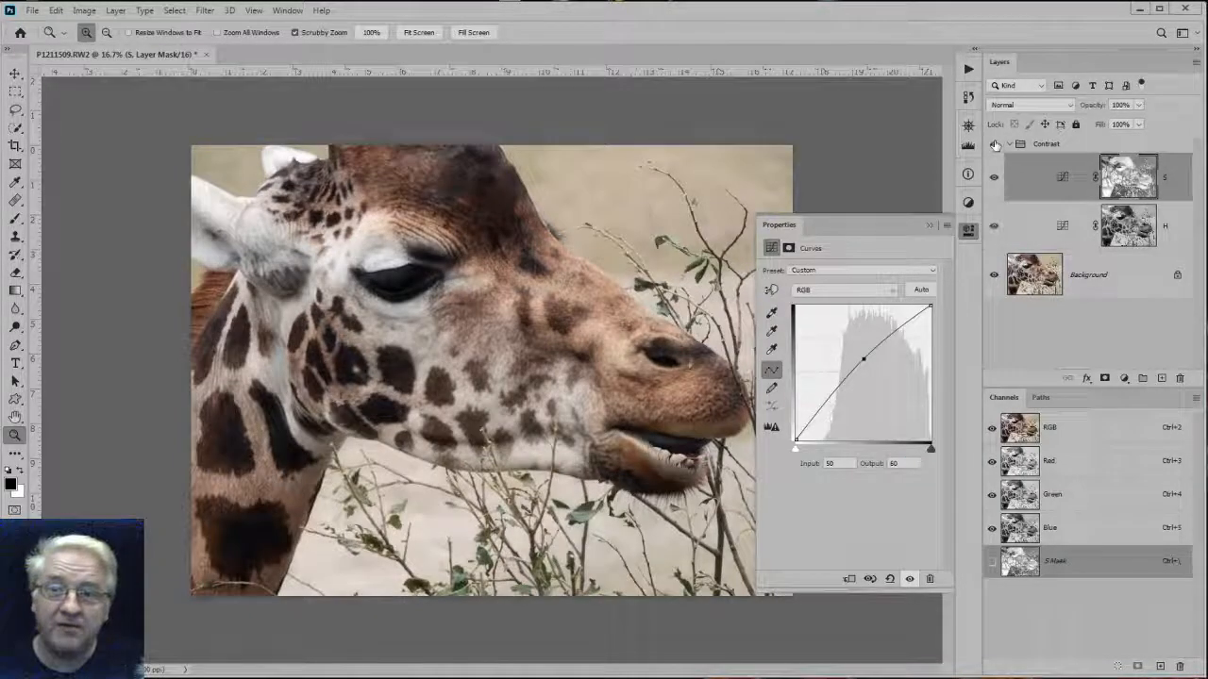
click(994, 143)
click(994, 144)
click(994, 143)
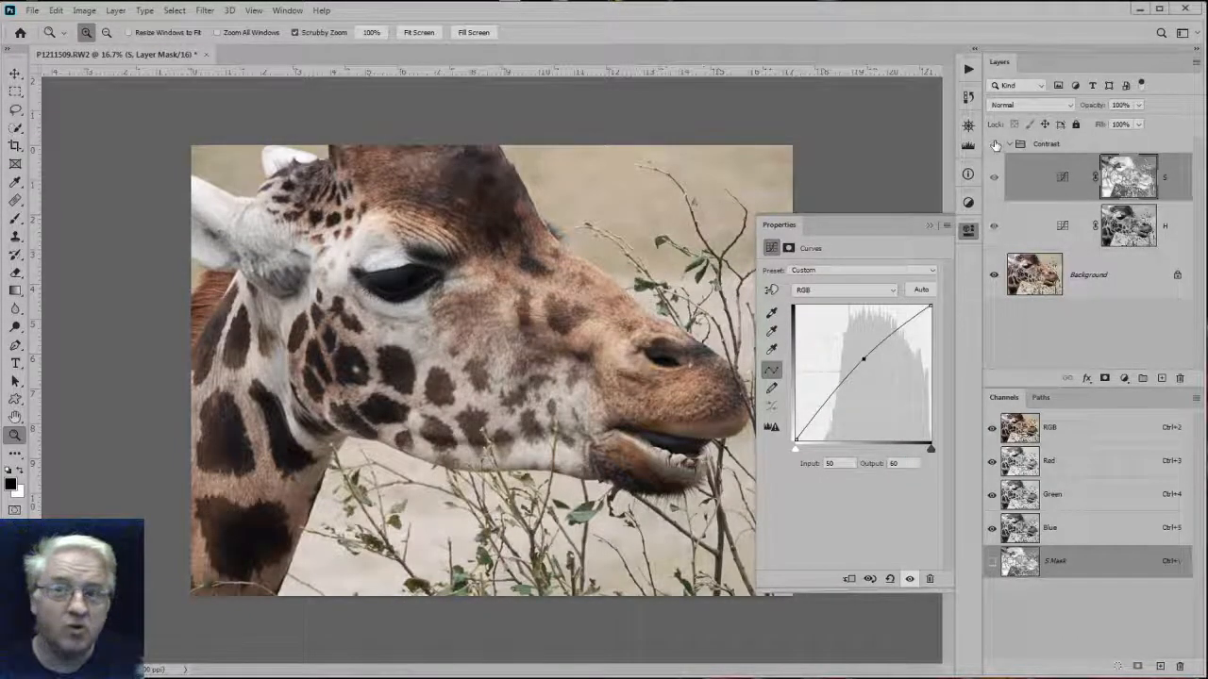
click(995, 143)
click(995, 144)
click(994, 143)
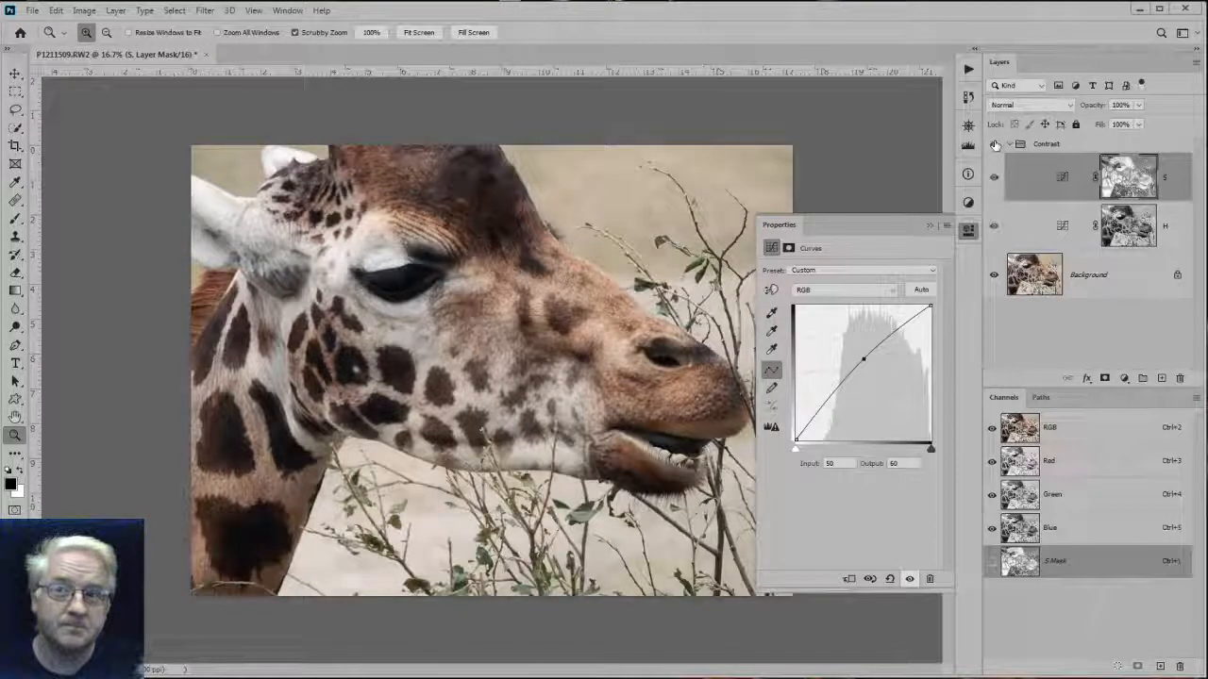
click(994, 143)
click(995, 144)
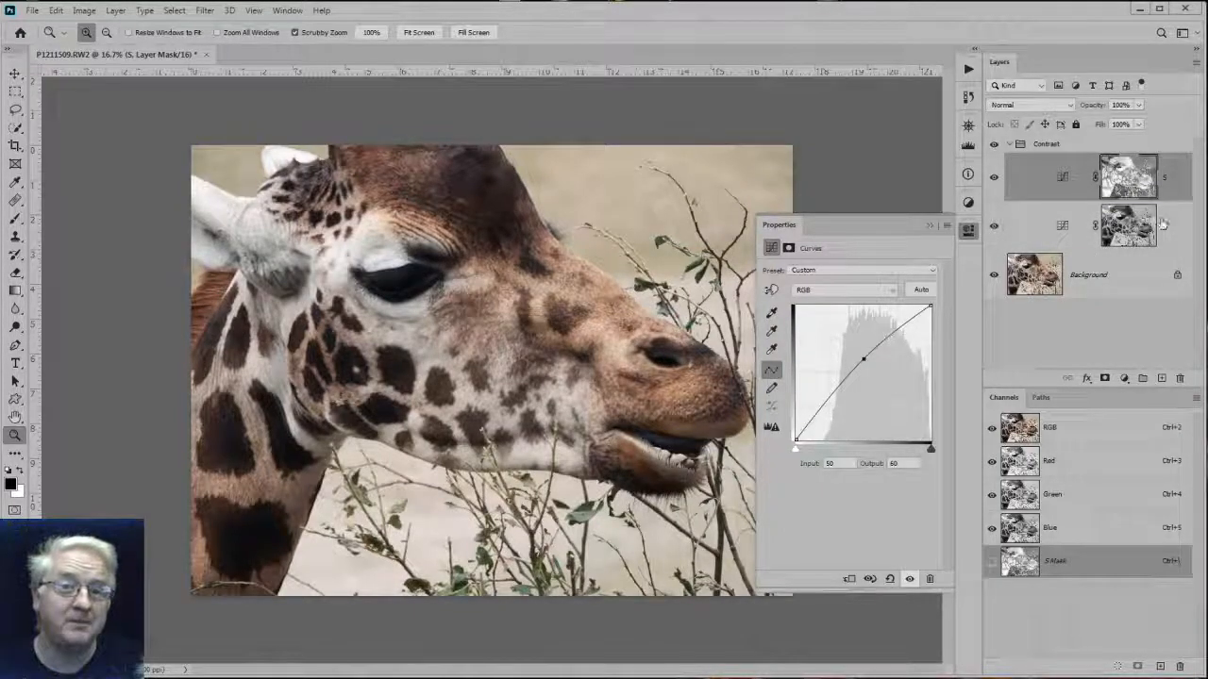
Zoom in on the giraffe's eye and examine the S layer's mask on its own, returning to the image and curve.
click(1062, 176)
click(1123, 176)
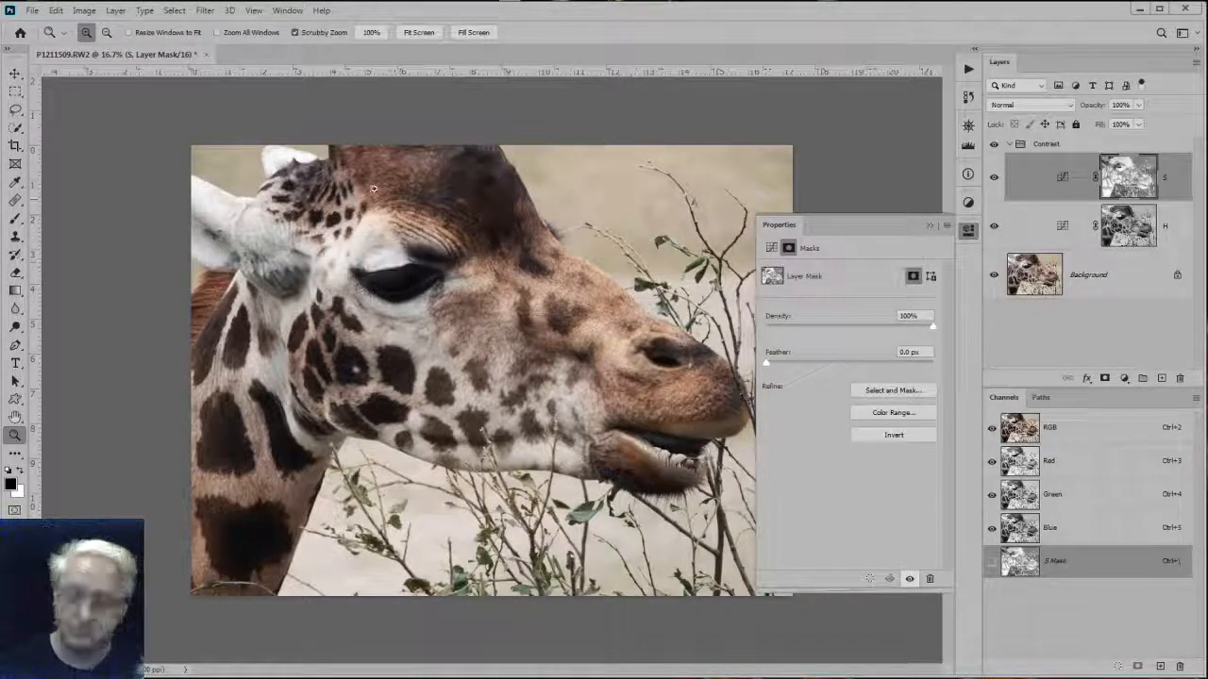
click(385, 262)
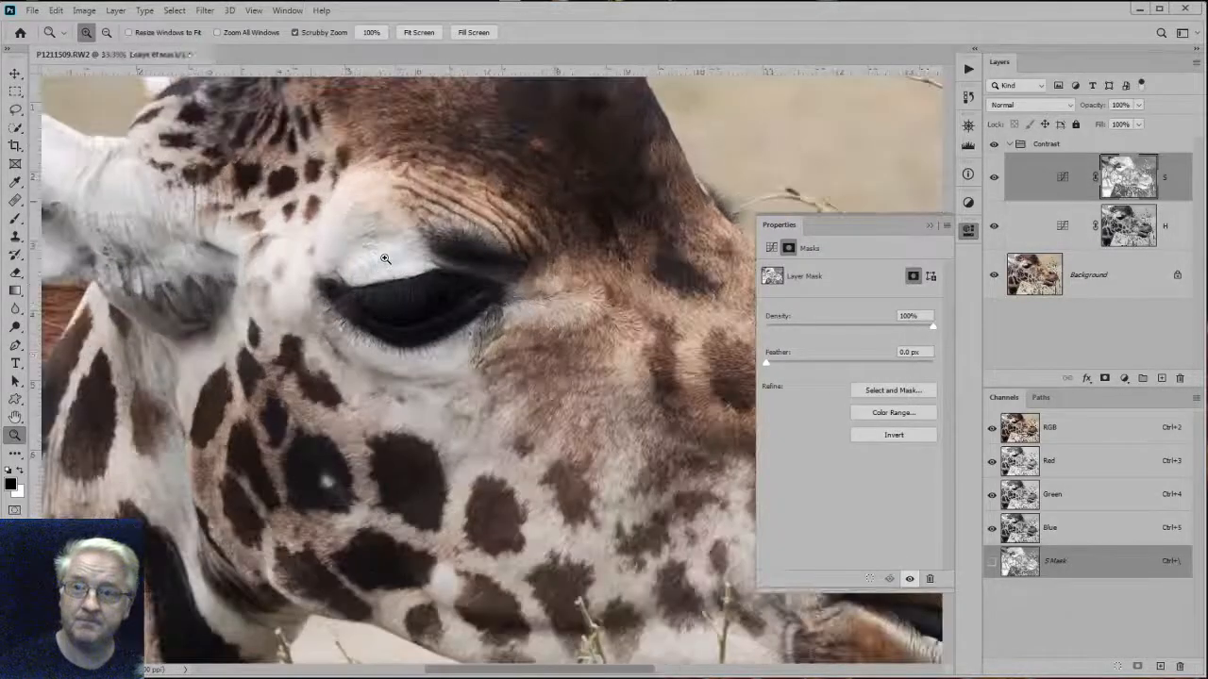
alt+click(1139, 185)
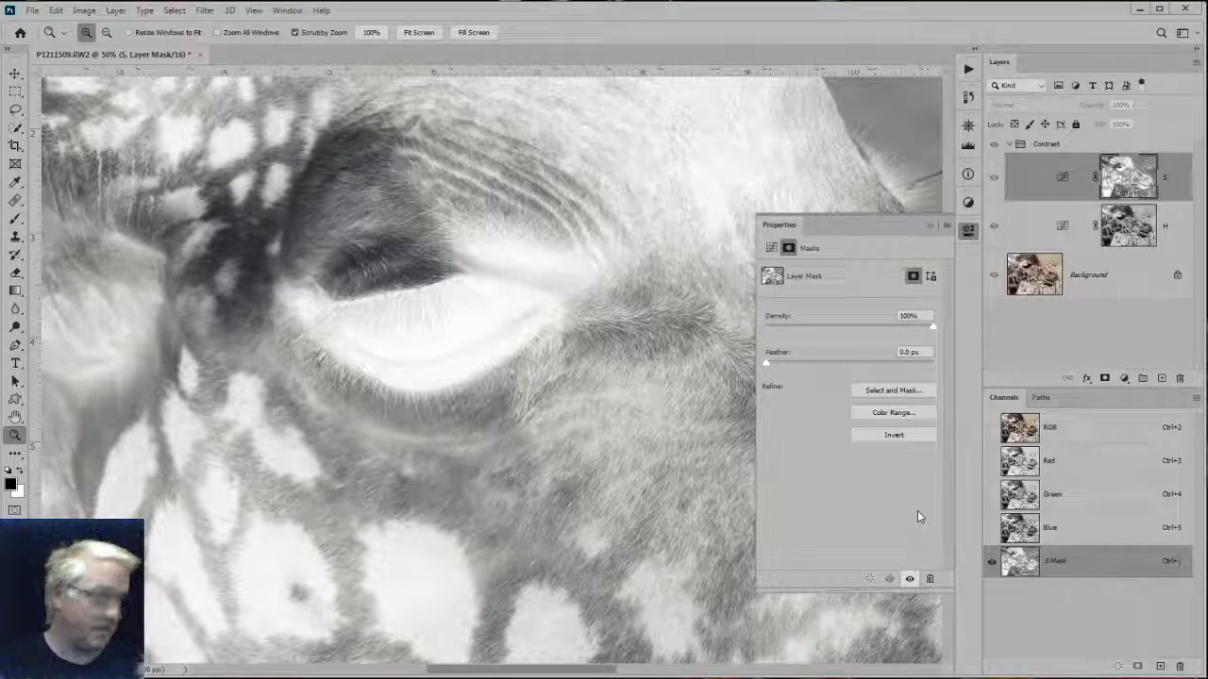
click(1061, 179)
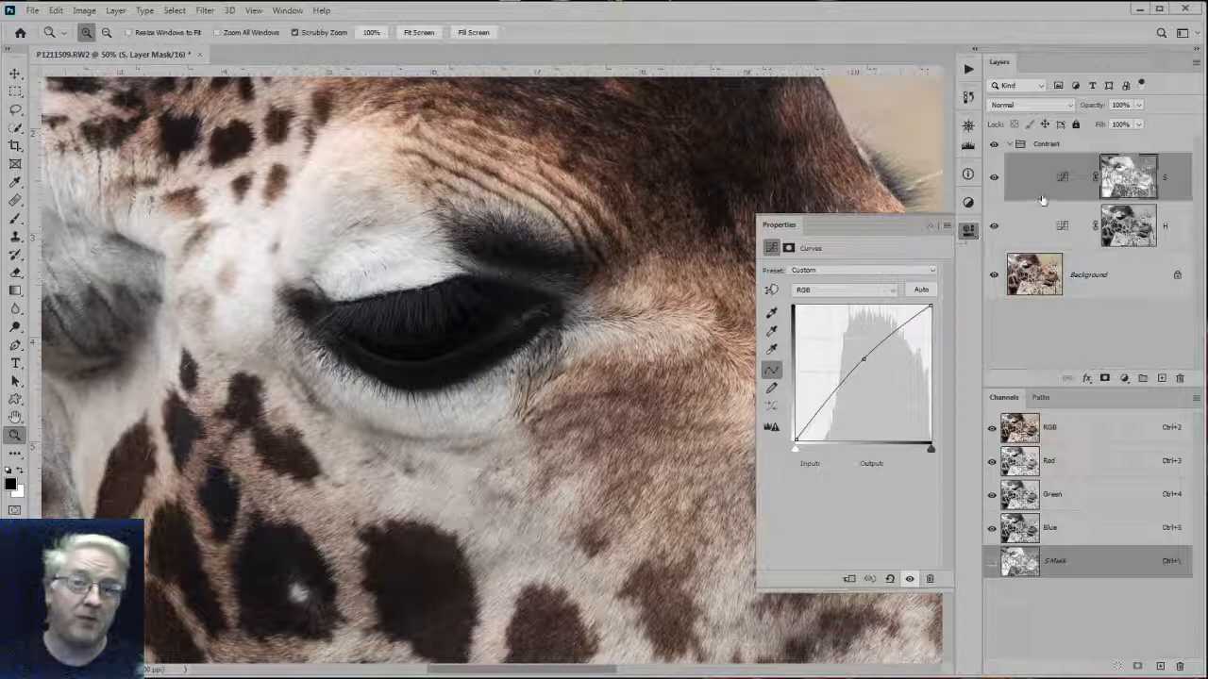
Try the Luminosity blend mode on the S and H curves layers together, then return both to Normal.
shift+click(1061, 227)
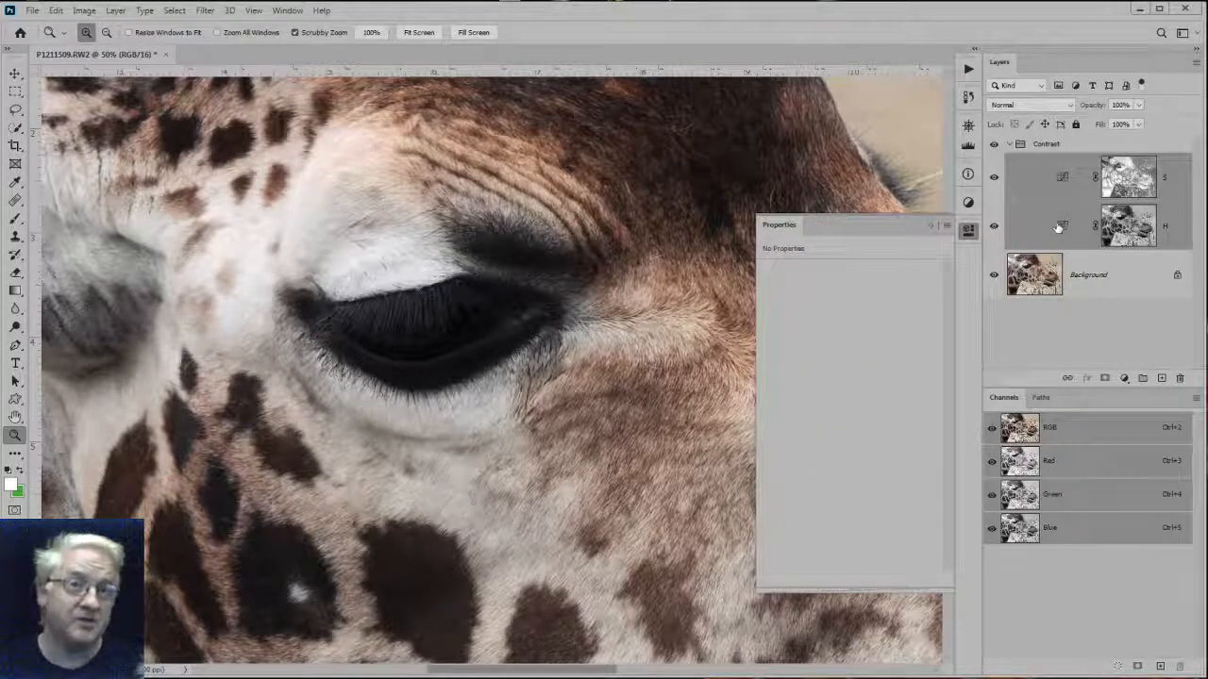
click(1019, 106)
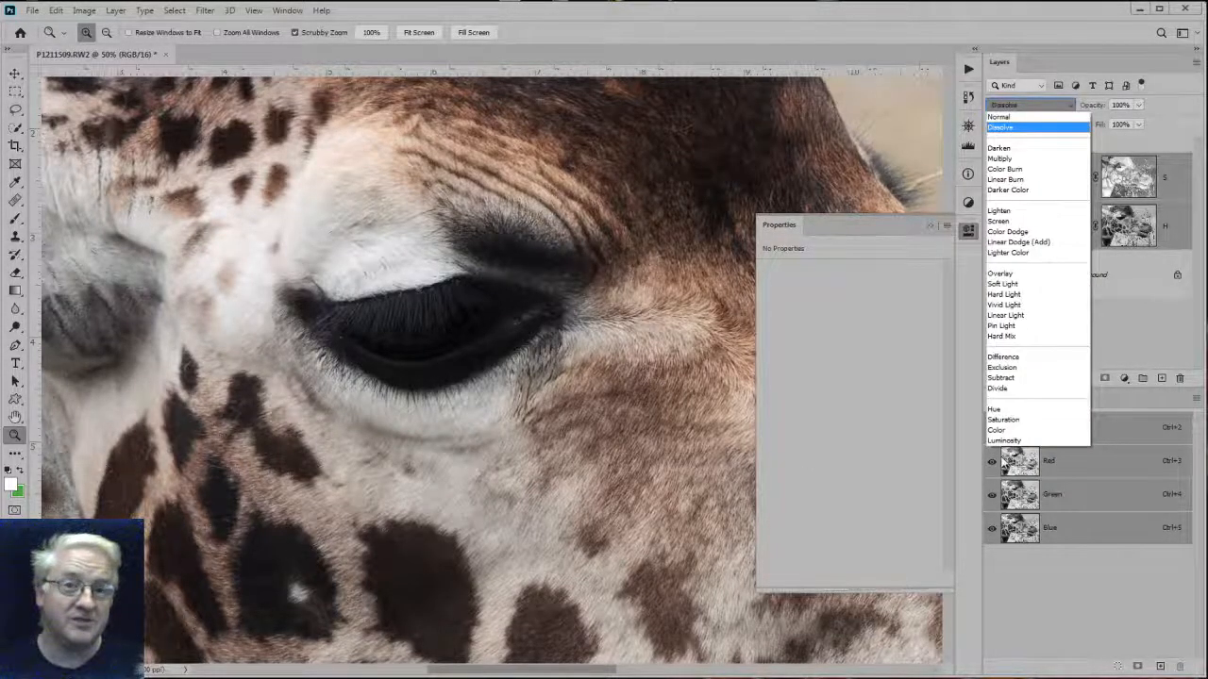
click(1002, 440)
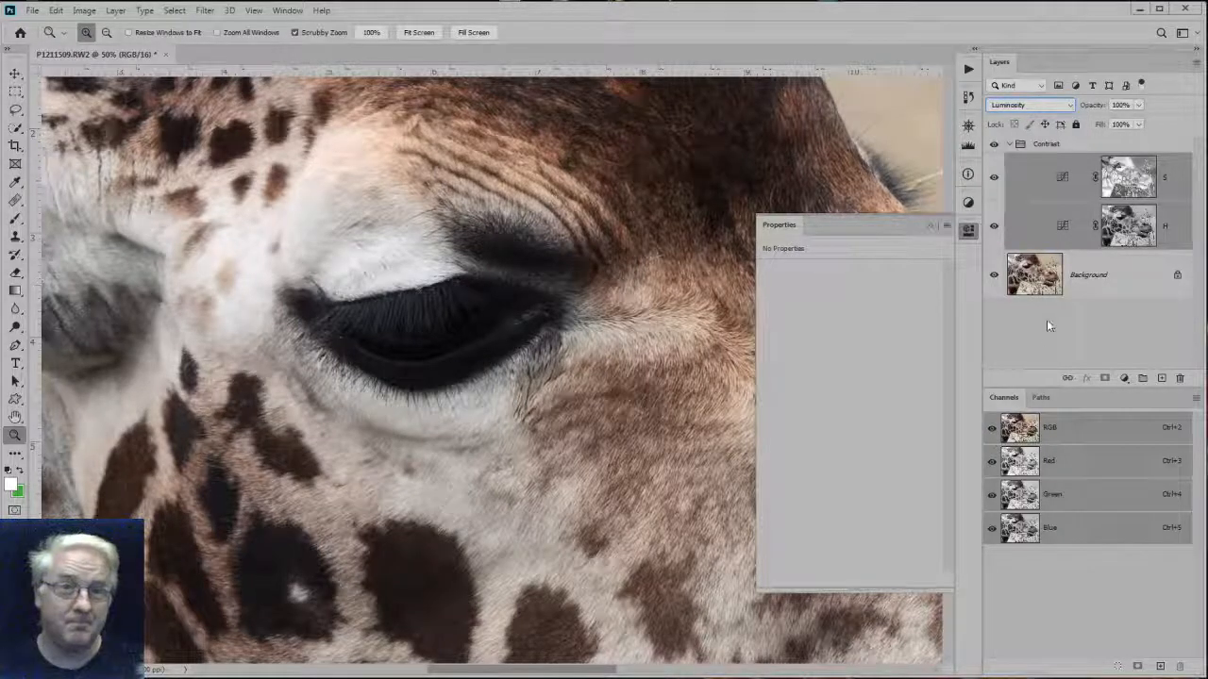
click(1025, 107)
click(1002, 116)
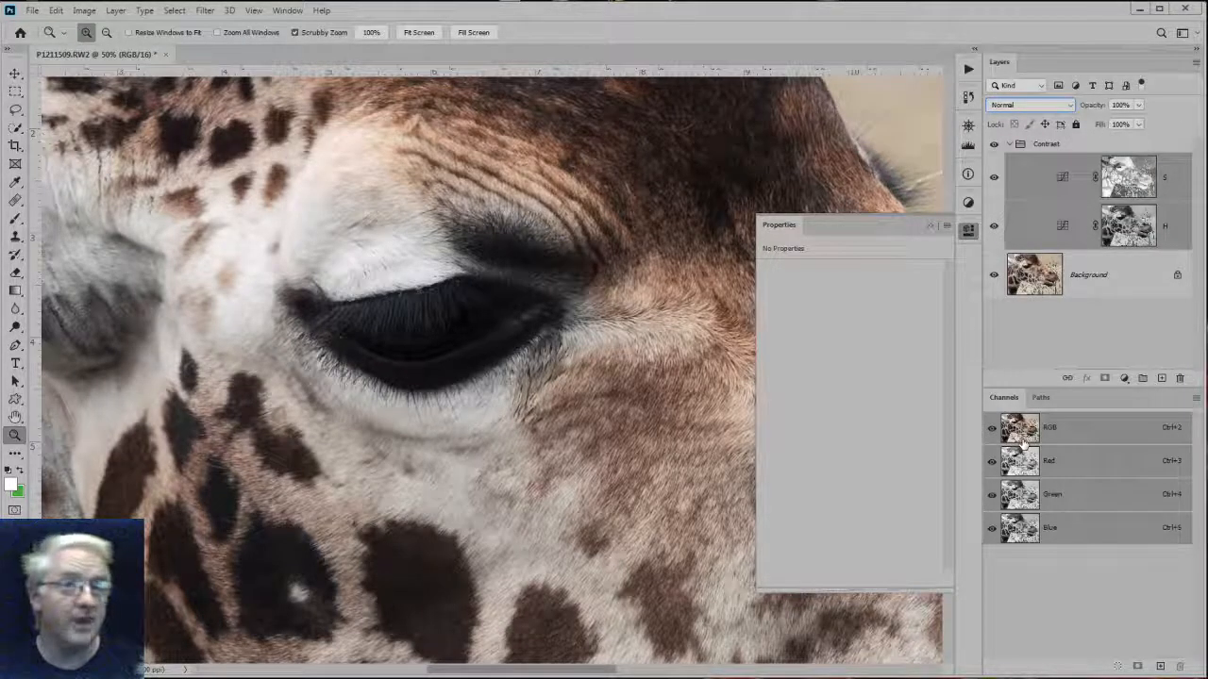
Examine the S and H layers' curves in turn, then deselect all layers.
click(1064, 180)
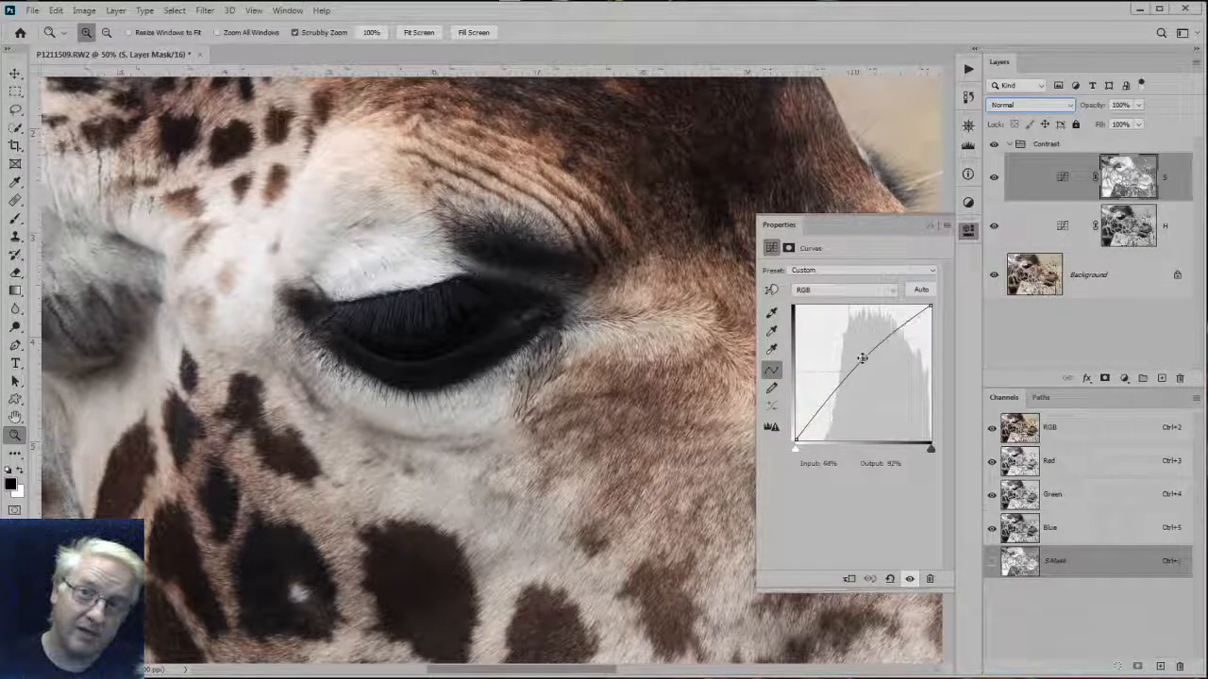
click(1062, 227)
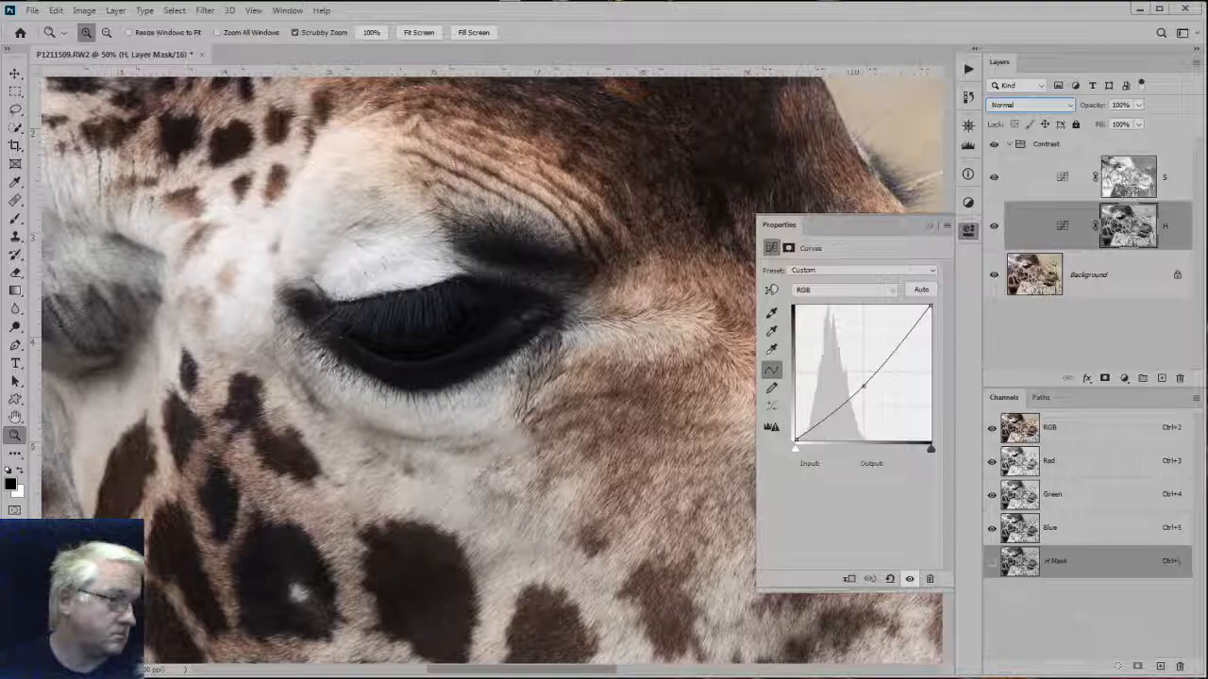
click(1115, 327)
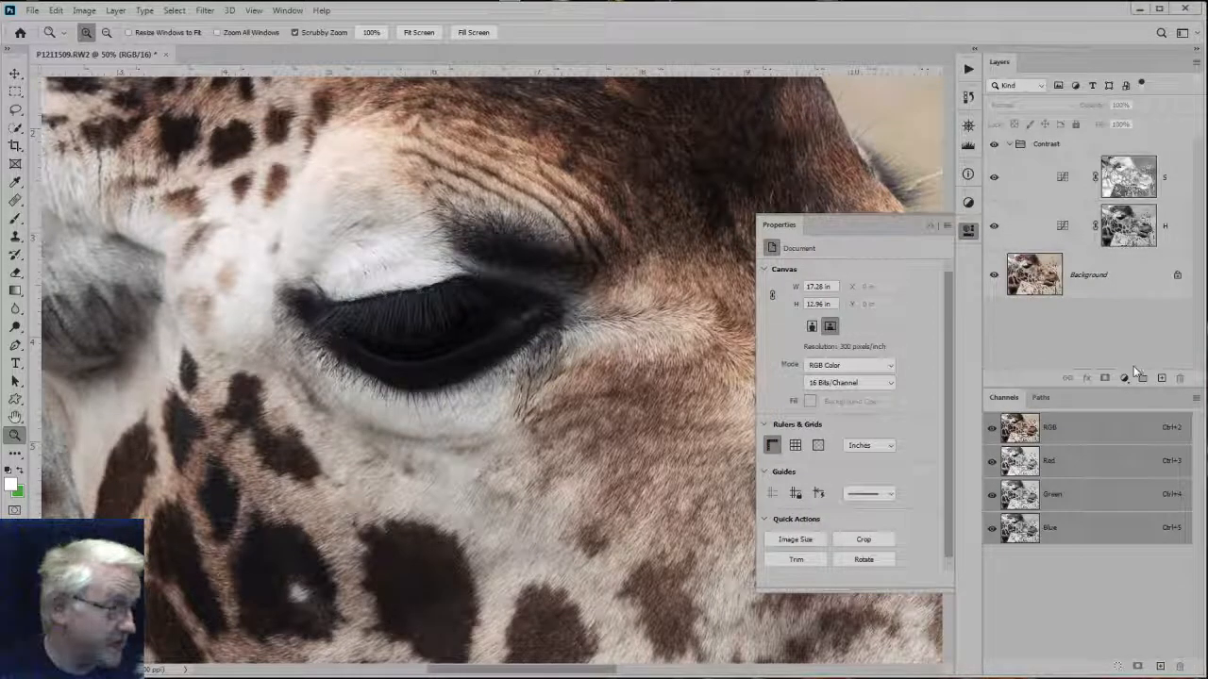
Collapse the Contrast group and compare the whole photo with the group hidden and shown.
click(1009, 144)
click(968, 230)
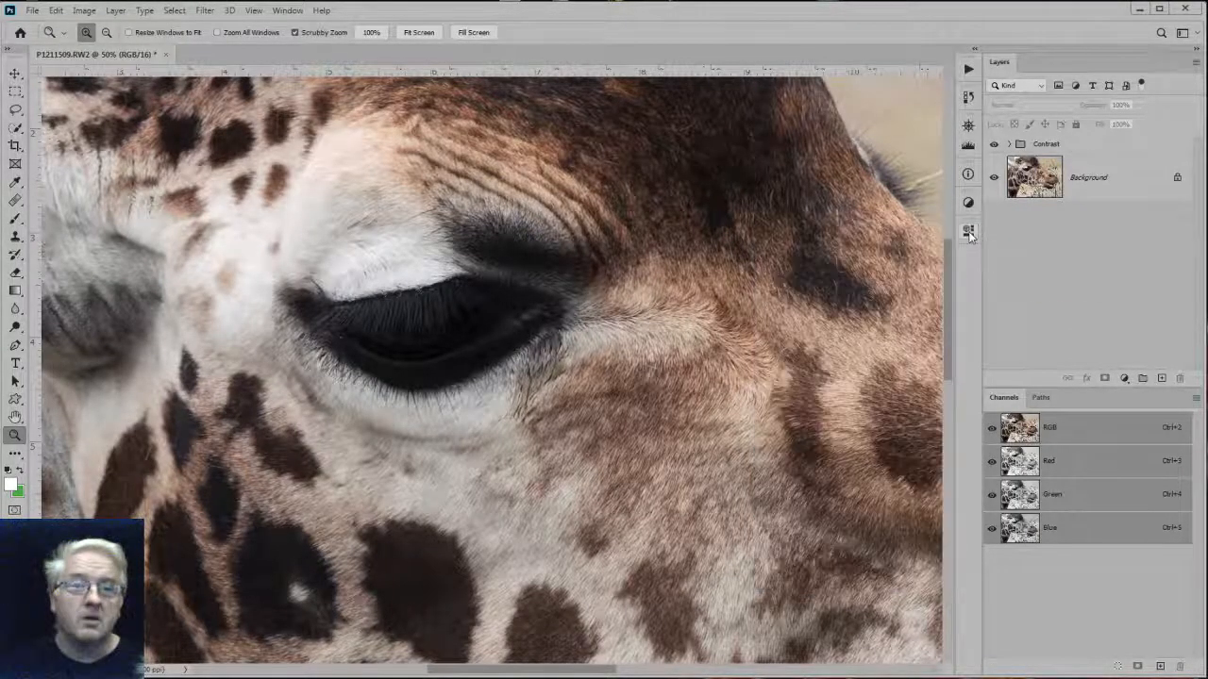
scroll(448, 342, down, 4)
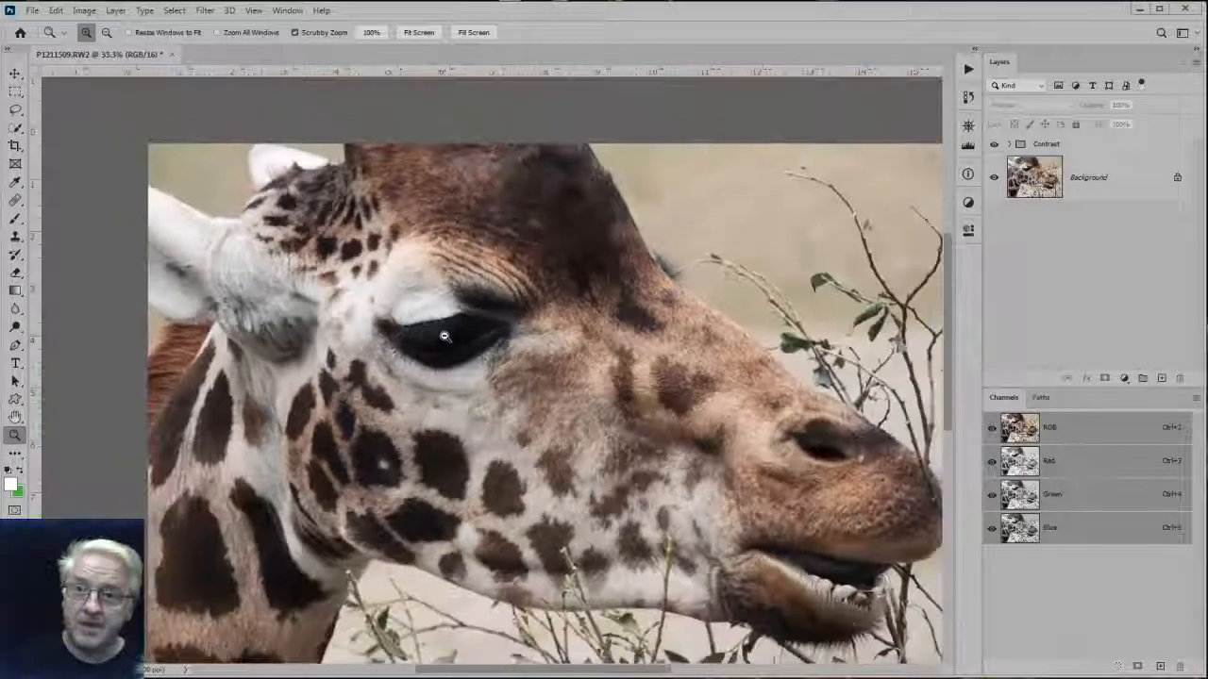
scroll(448, 346, up, 2)
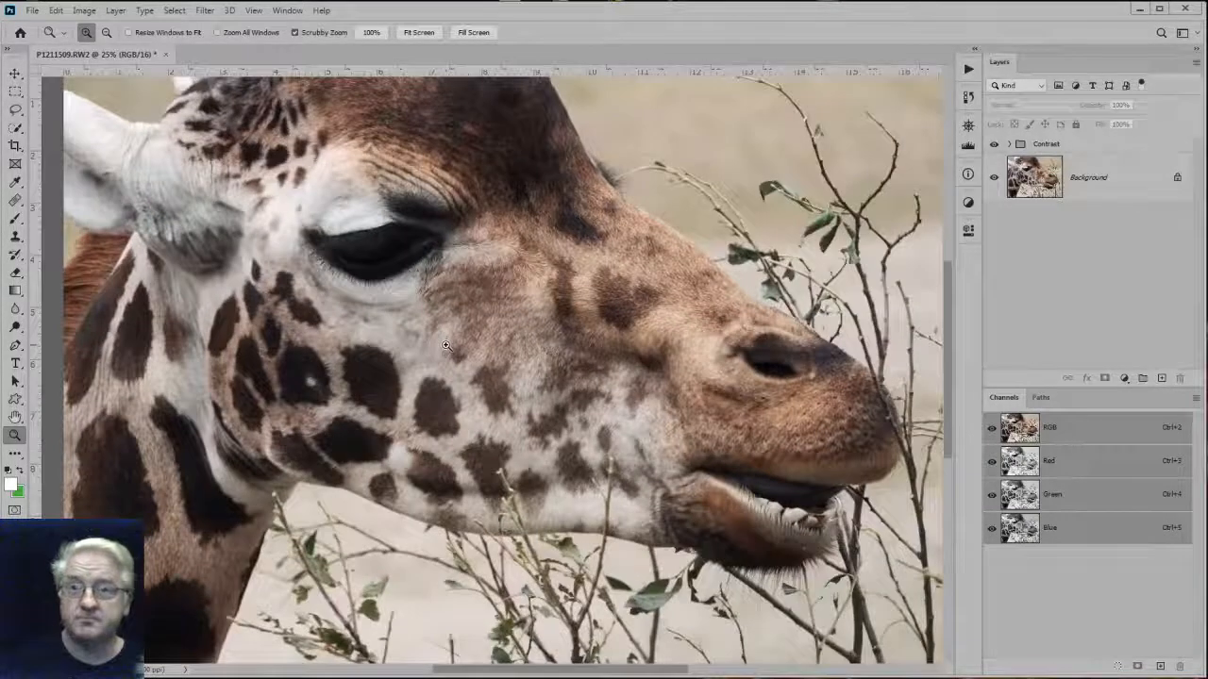
scroll(447, 345, down, 1)
click(994, 146)
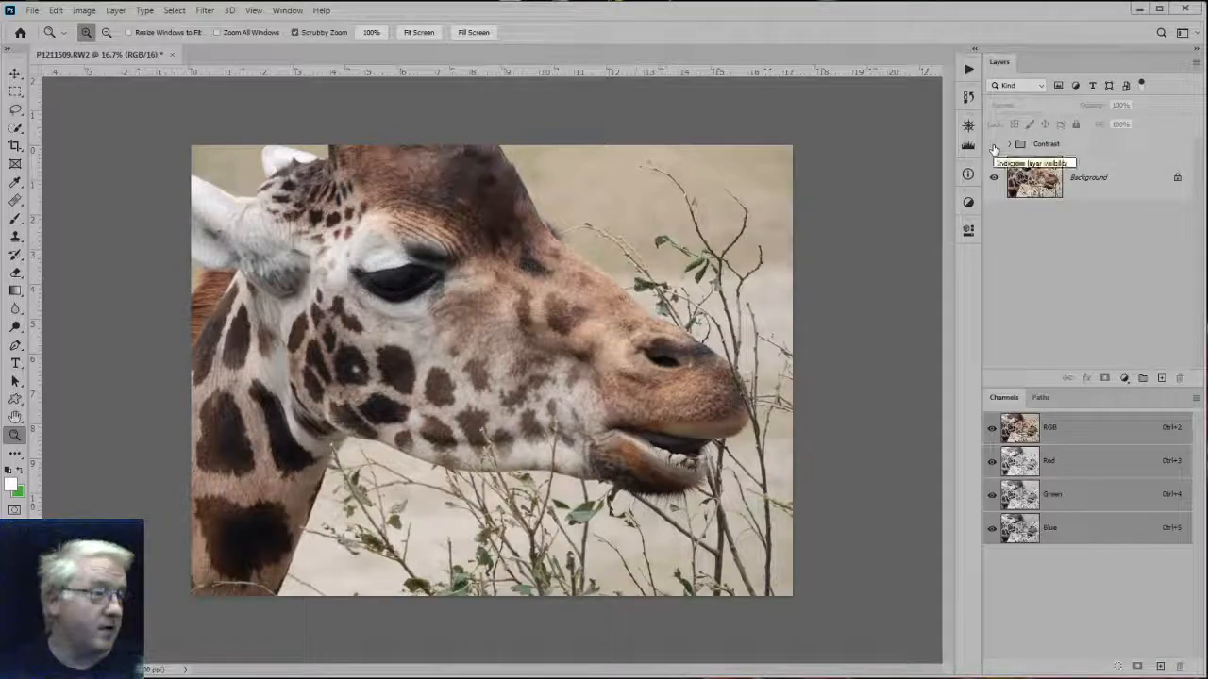
click(994, 146)
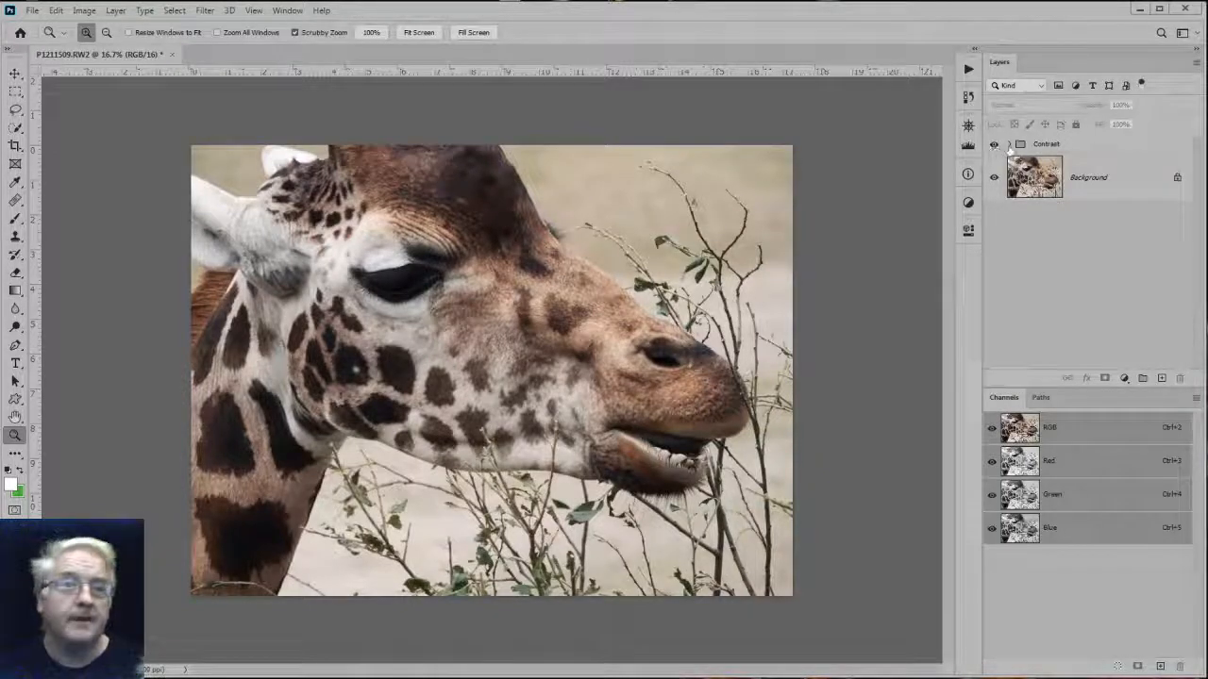
Expand the Contrast group and review the curve of its H layer, leaving no layer selected.
click(1010, 144)
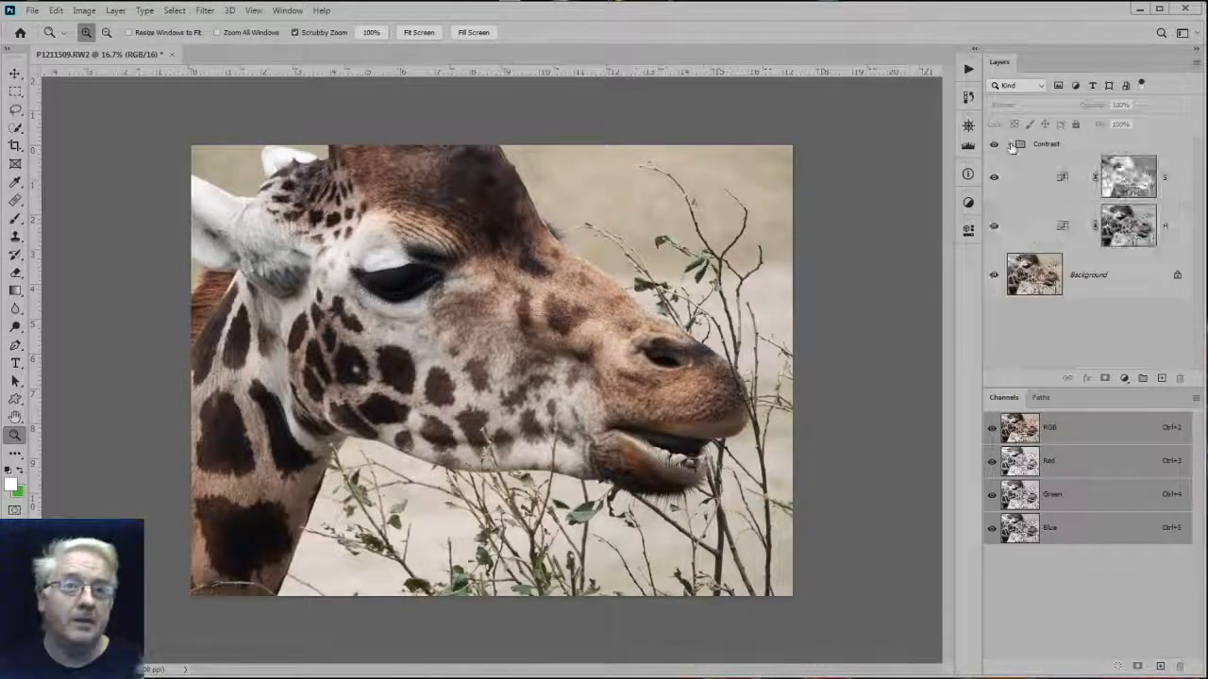
click(1062, 226)
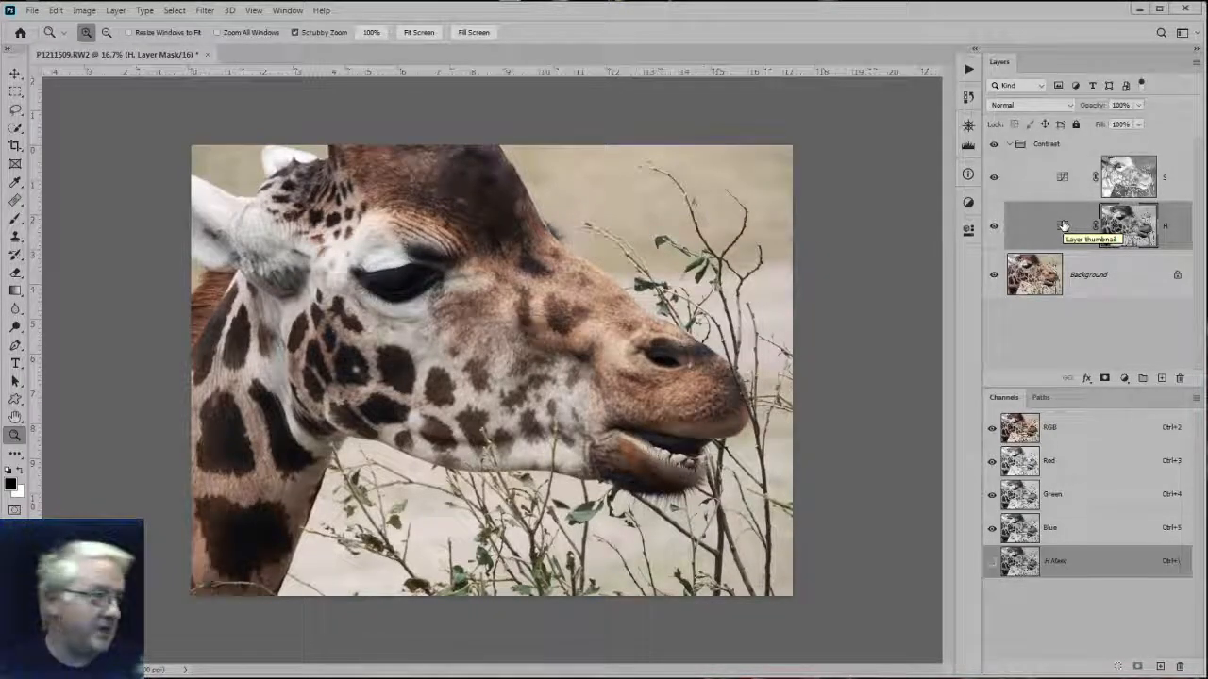
click(968, 68)
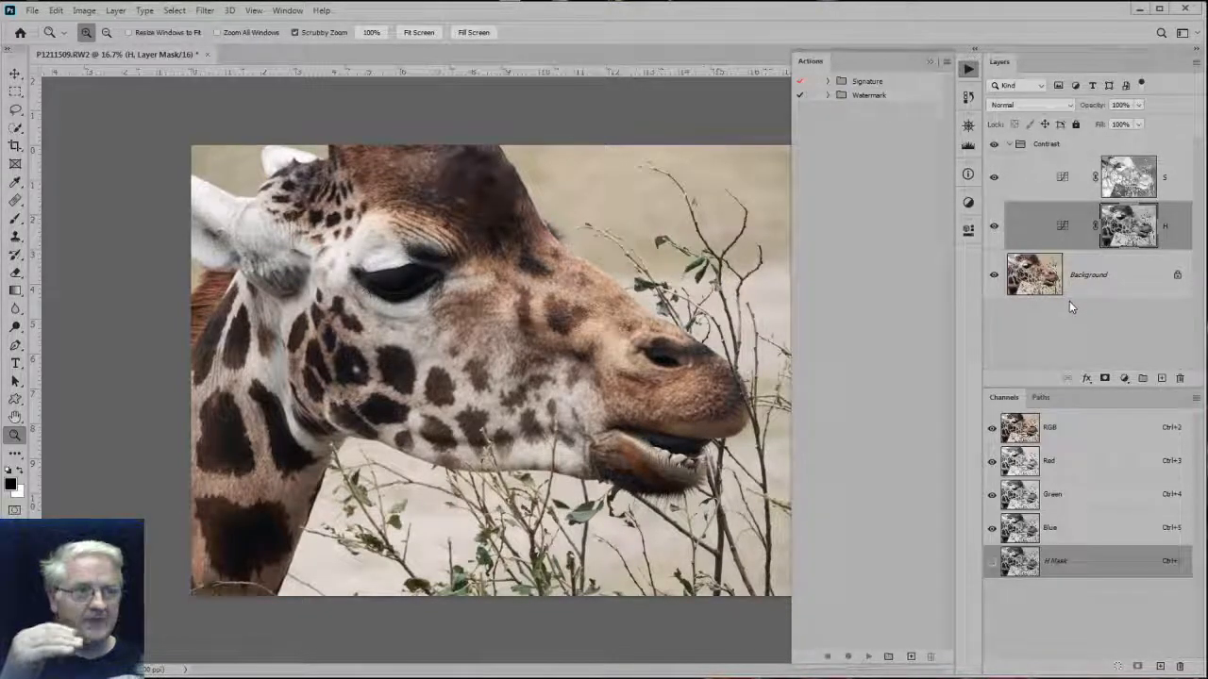
double_click(1062, 225)
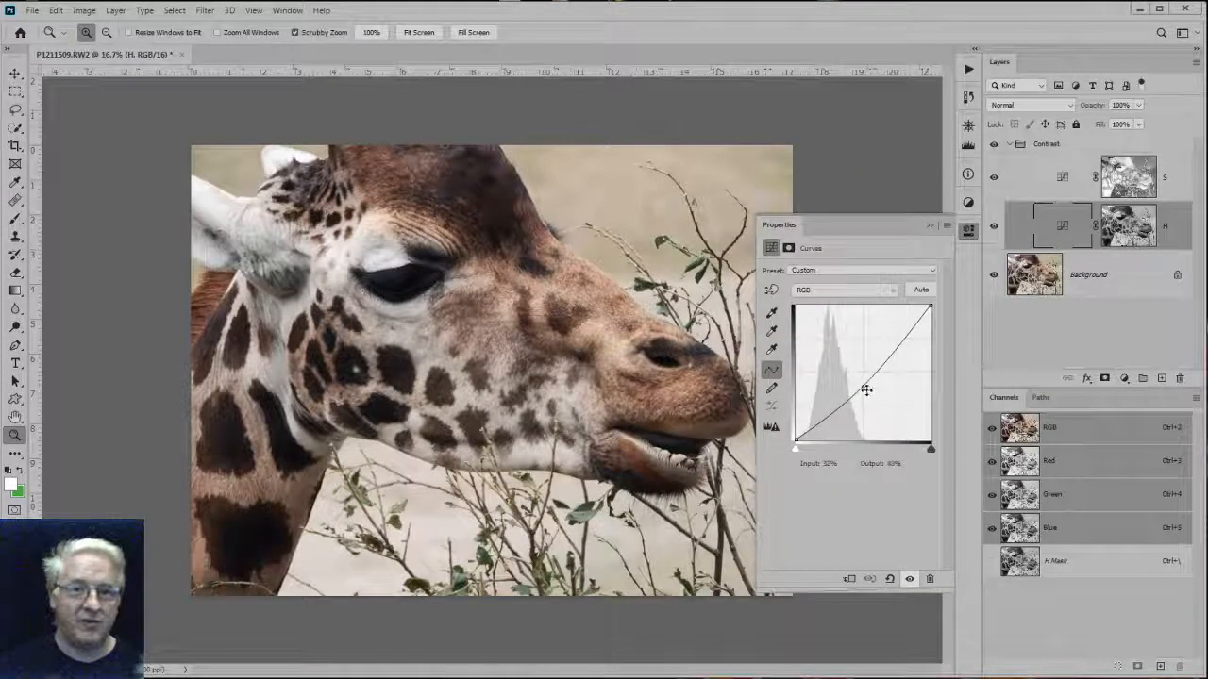
click(1104, 336)
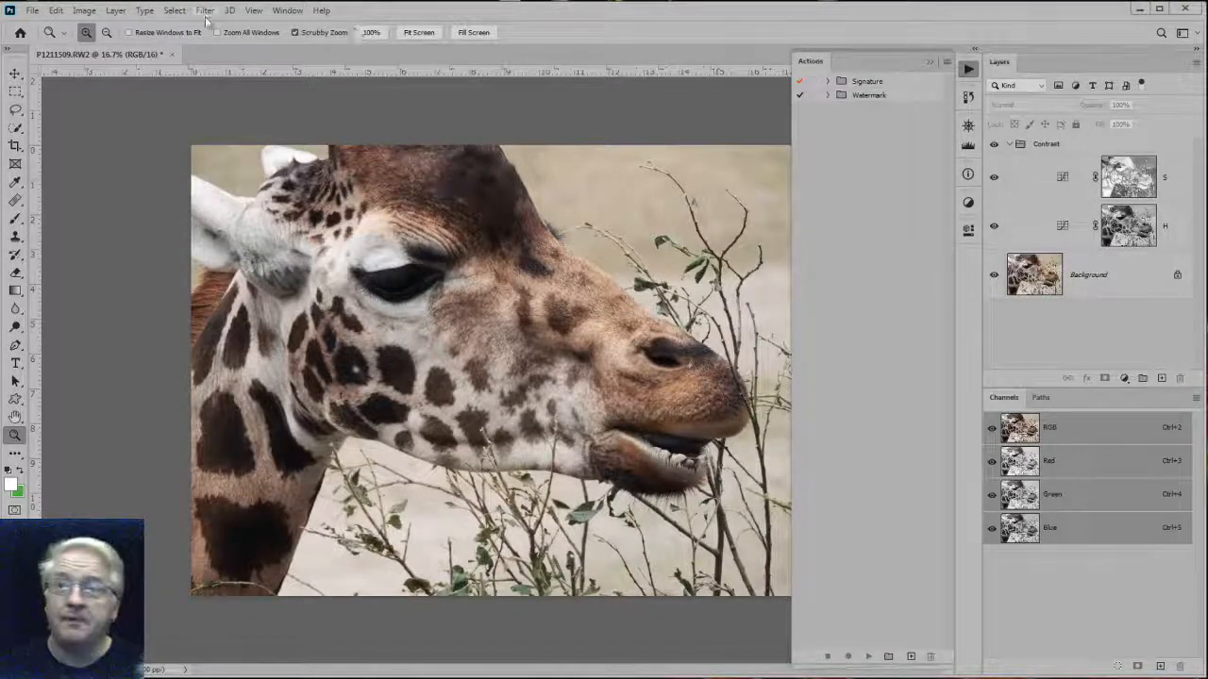
Check how to display the saved actions, then switch the Actions list to Button Mode.
click(287, 10)
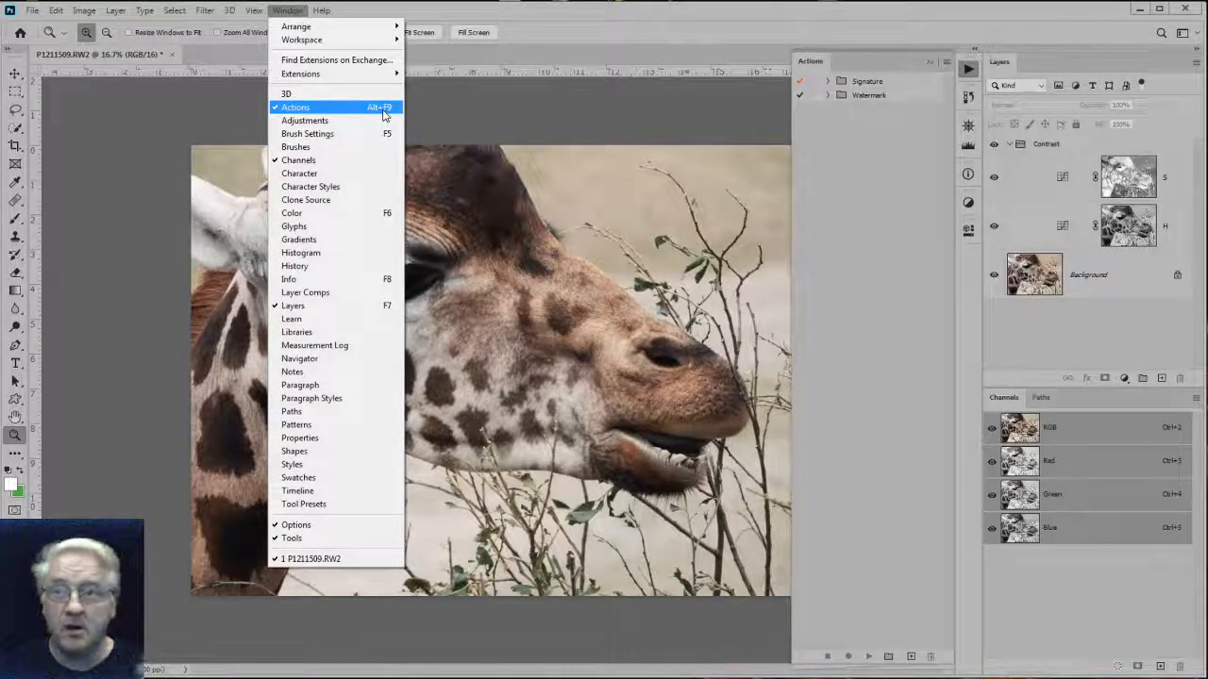
click(838, 128)
click(968, 68)
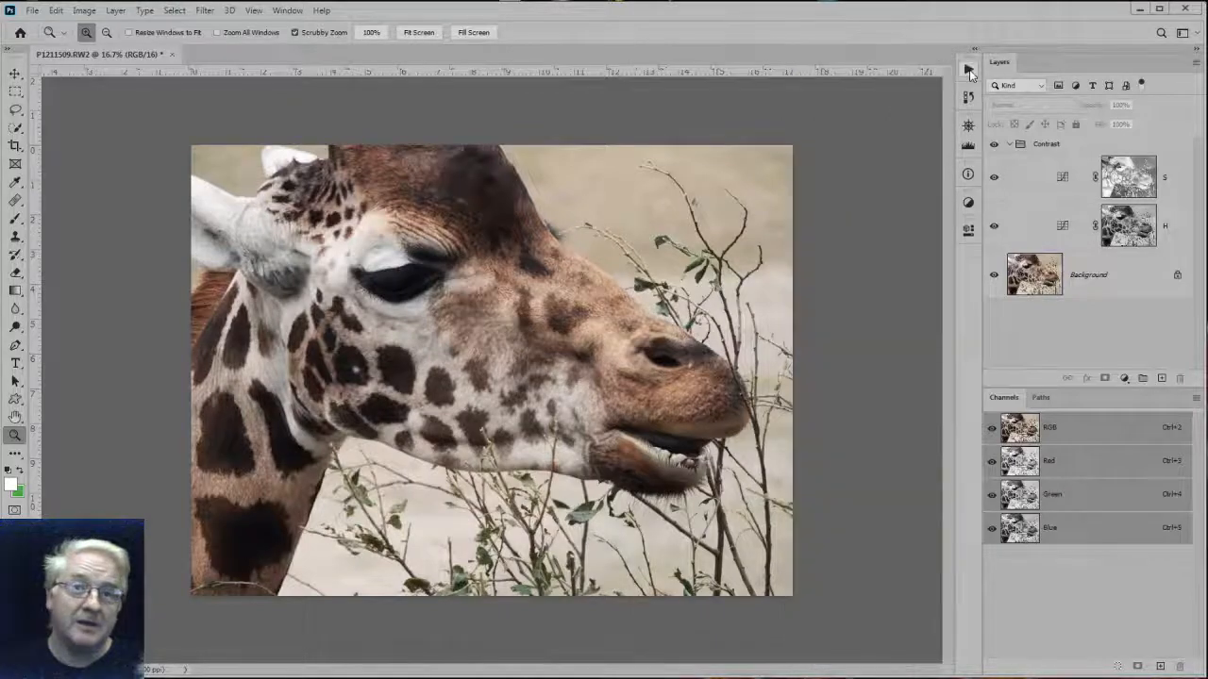
click(969, 70)
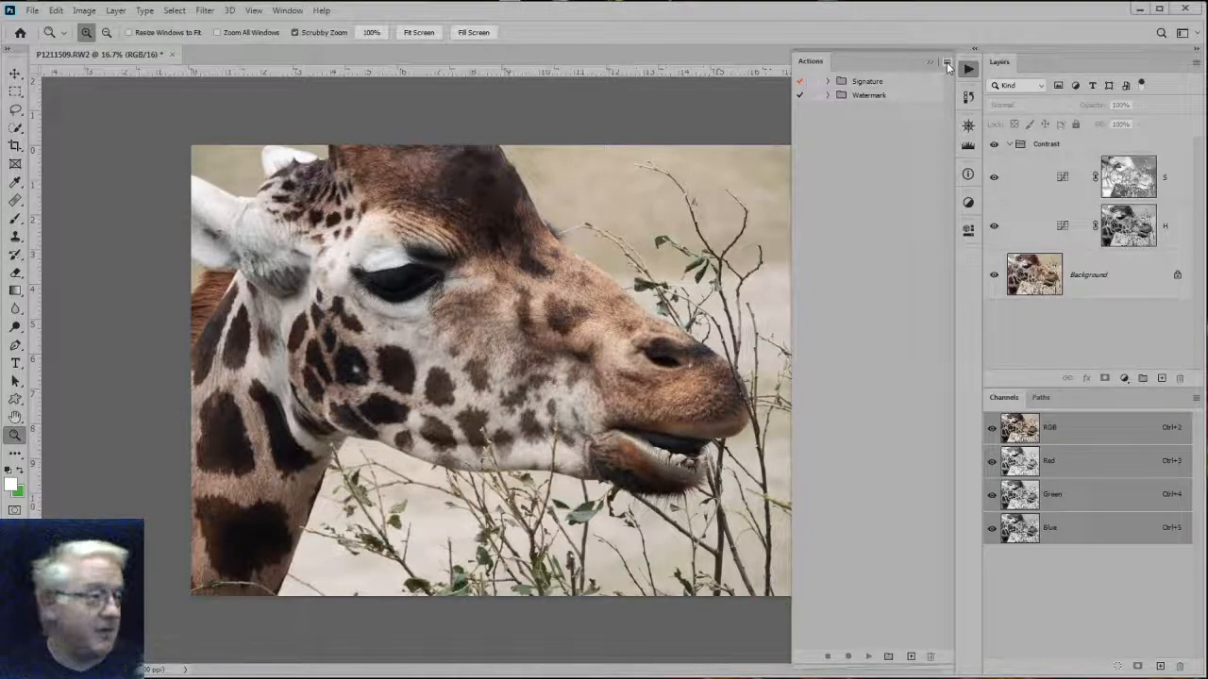
click(946, 63)
click(981, 68)
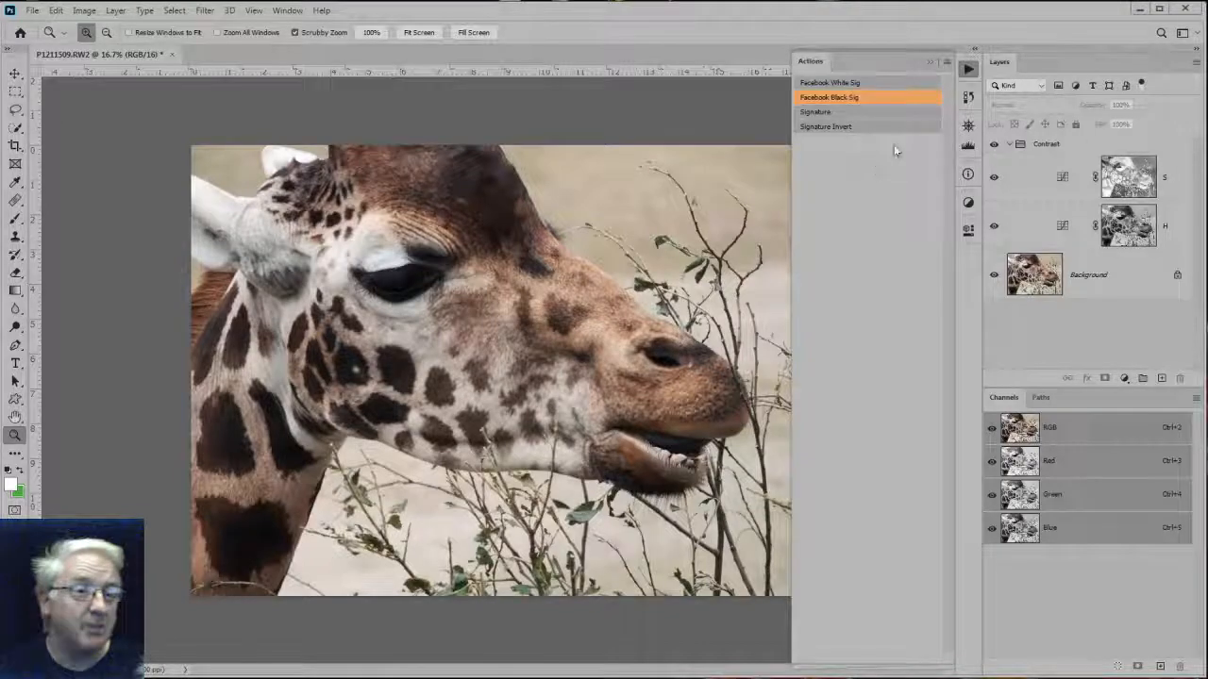
Turn off Button Mode so the Actions list shows its editable sets.
click(946, 62)
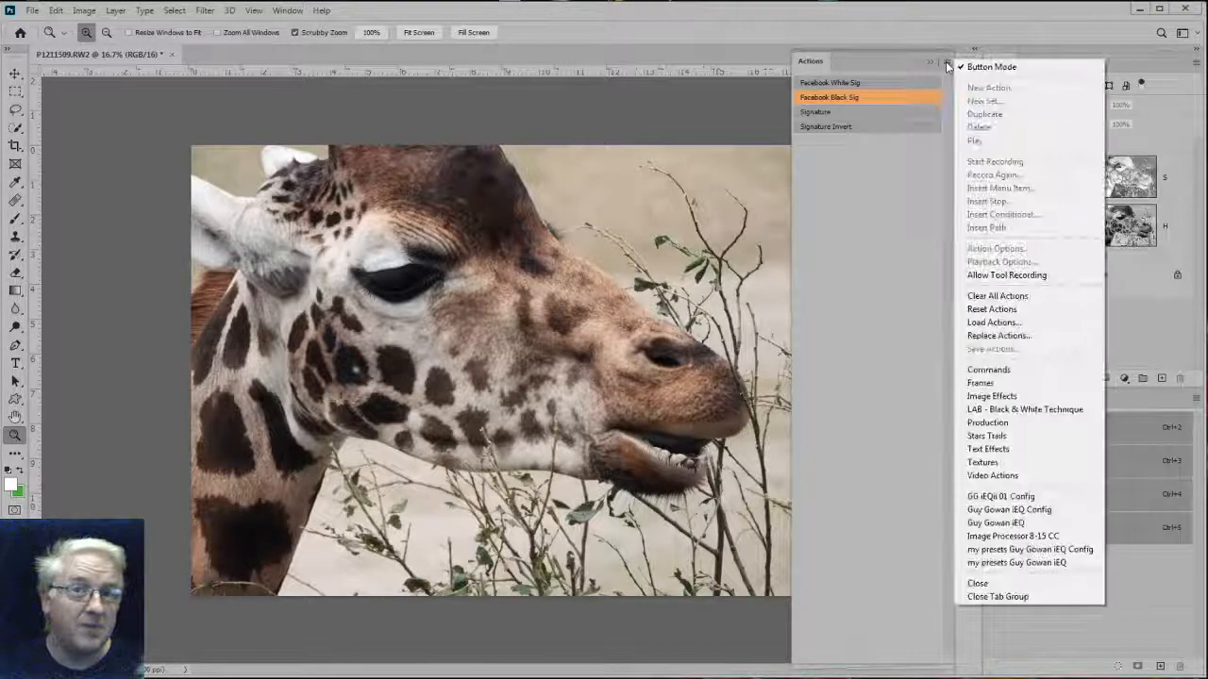
click(984, 67)
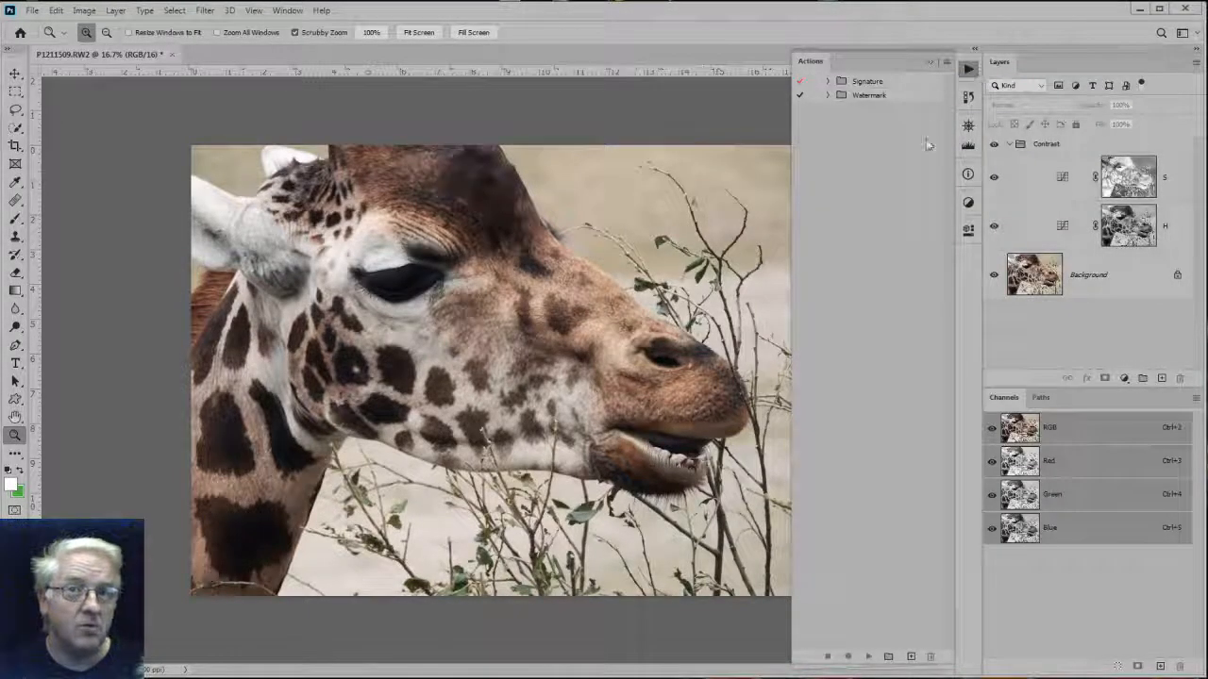
click(945, 62)
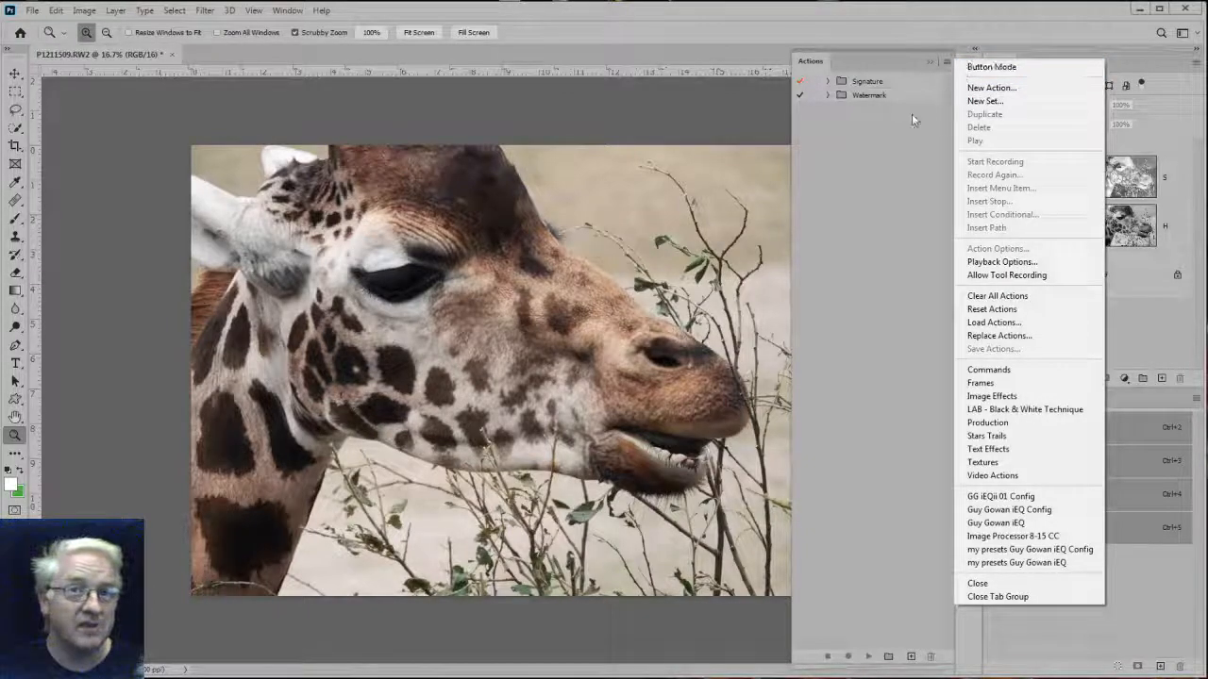
click(812, 165)
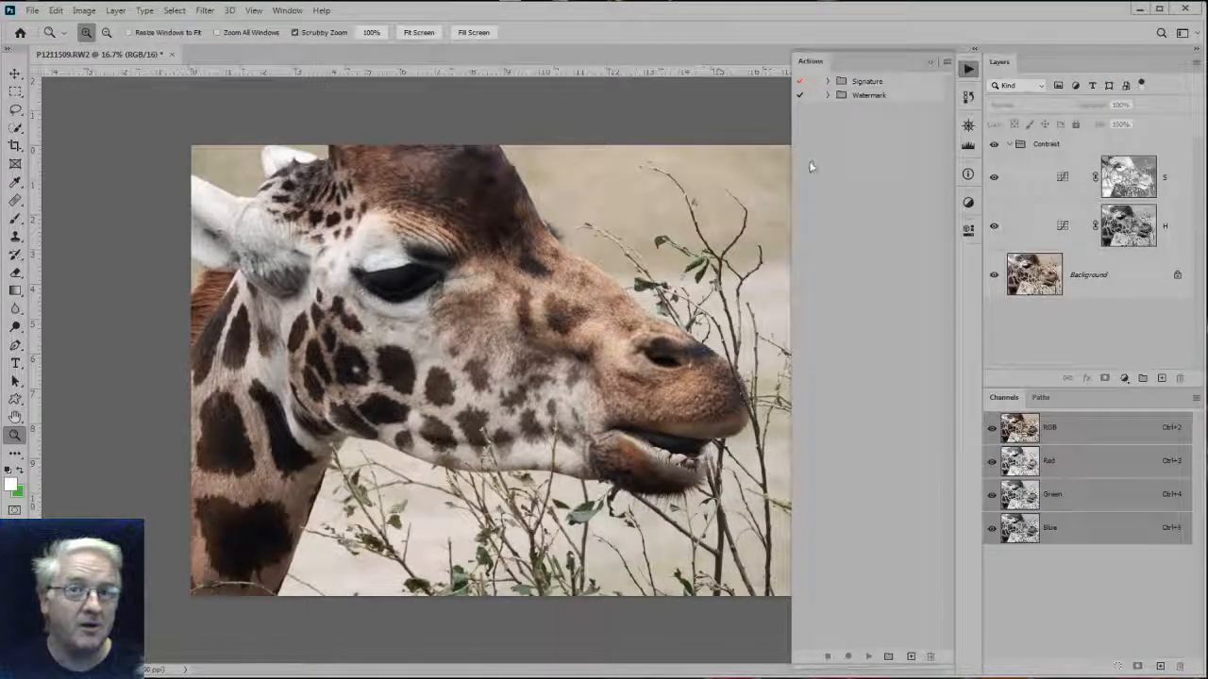
Create a new action set named "Contrast Action".
click(887, 657)
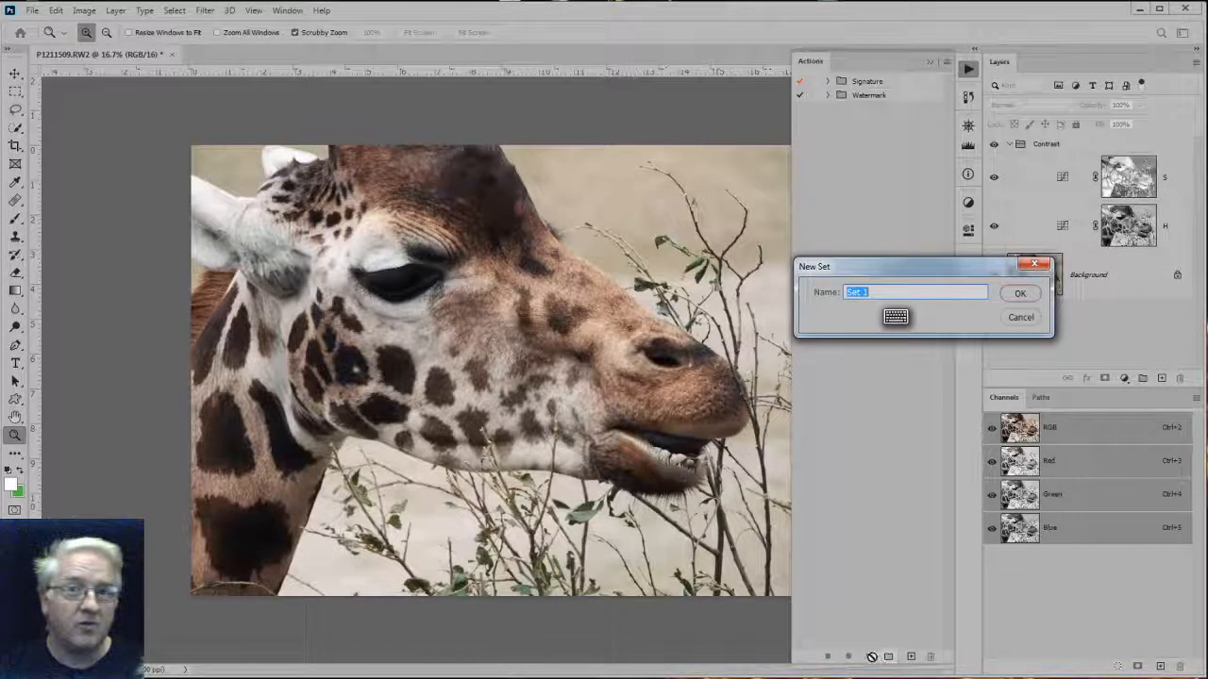
text(Contrast)
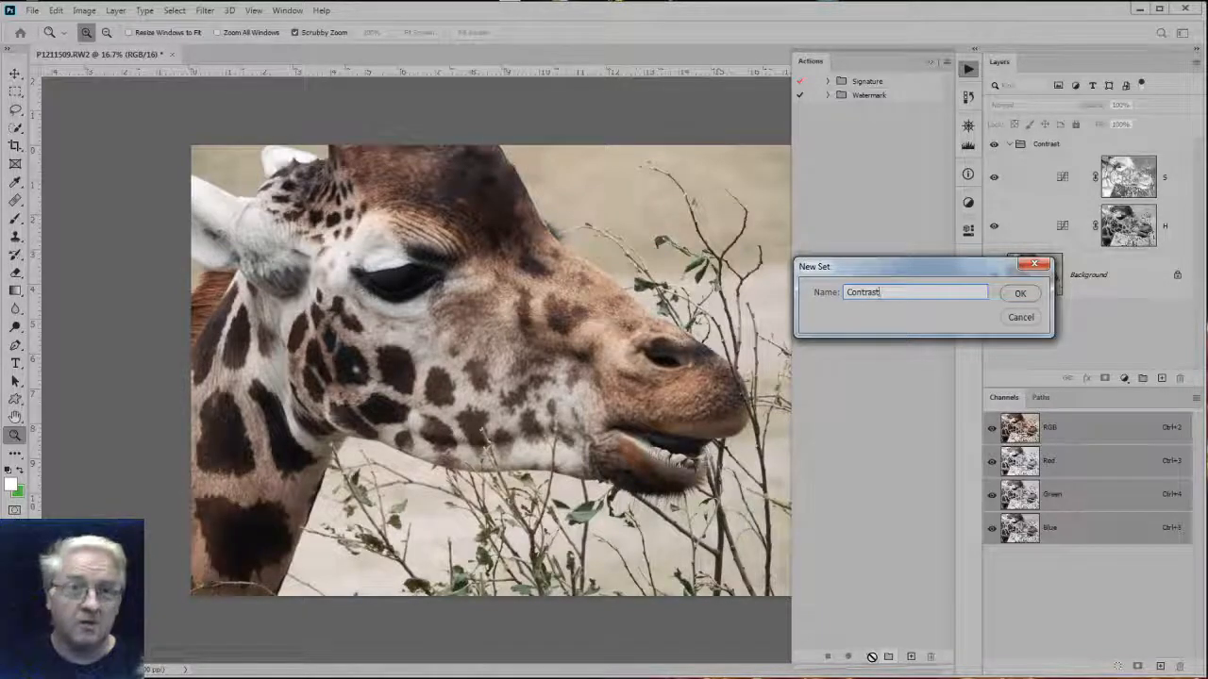
text( Action)
key(Return)
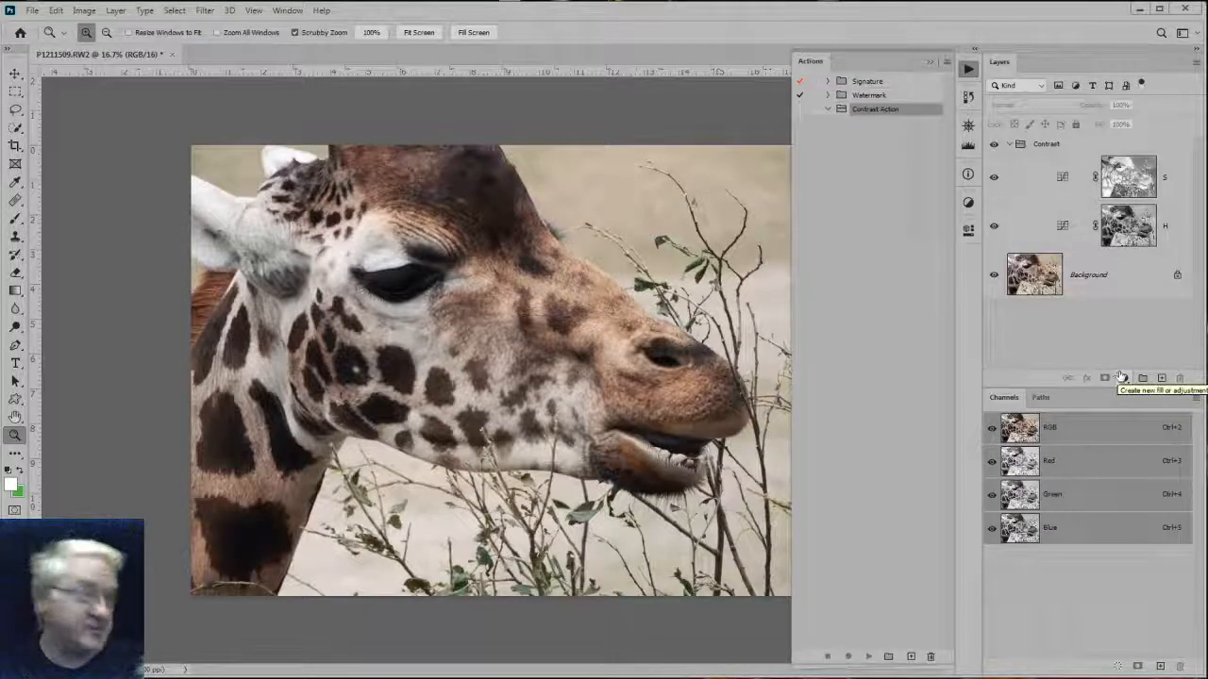
Delete the Contrast layer group and start recording a new action named "Contrast" in the Contrast Action set.
click(1044, 143)
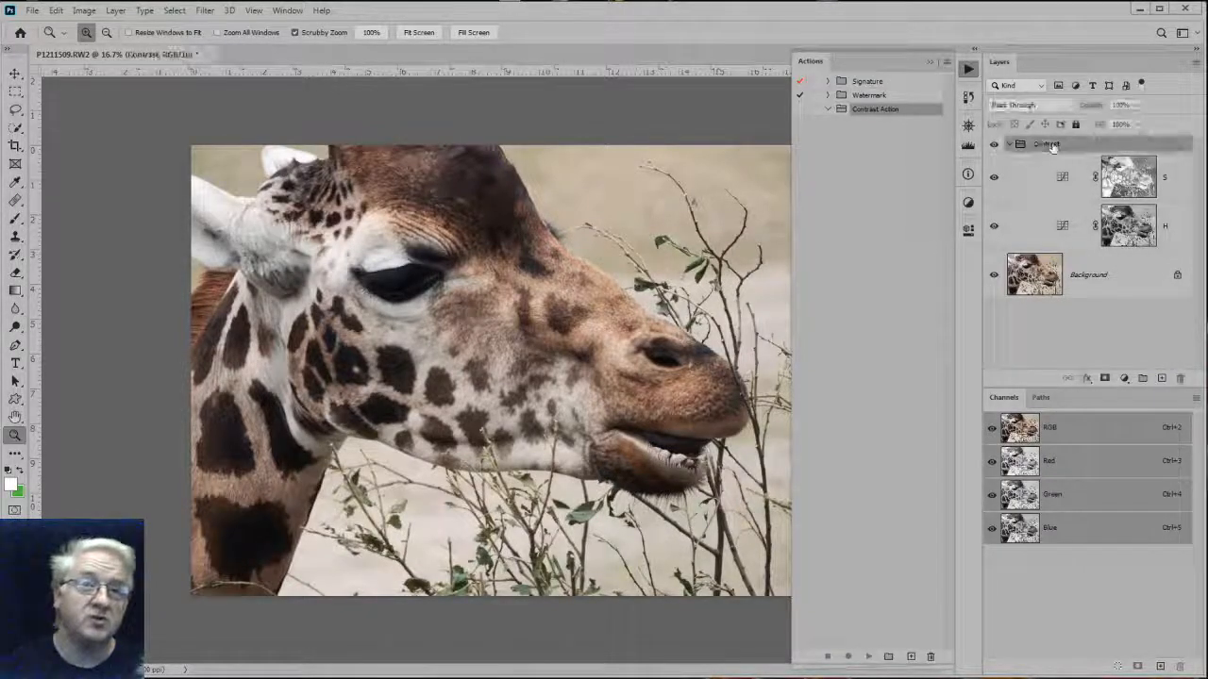
drag(1174, 410, 1180, 377)
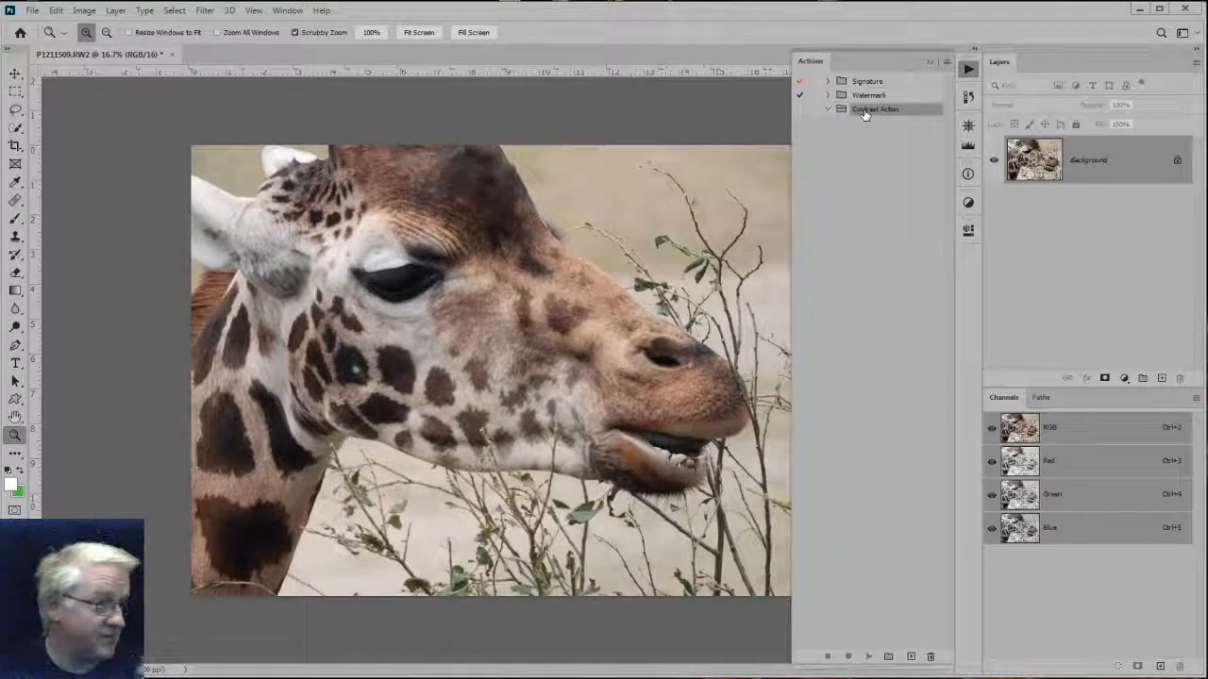
click(911, 658)
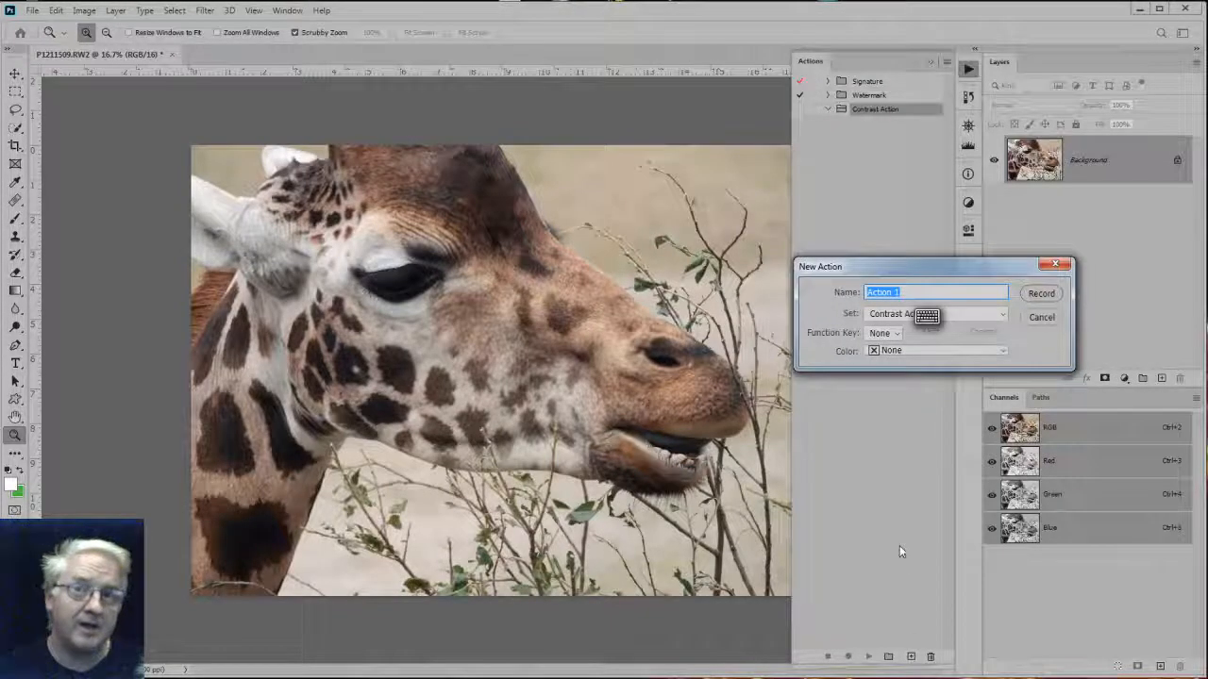
text(Contrast)
key(Return)
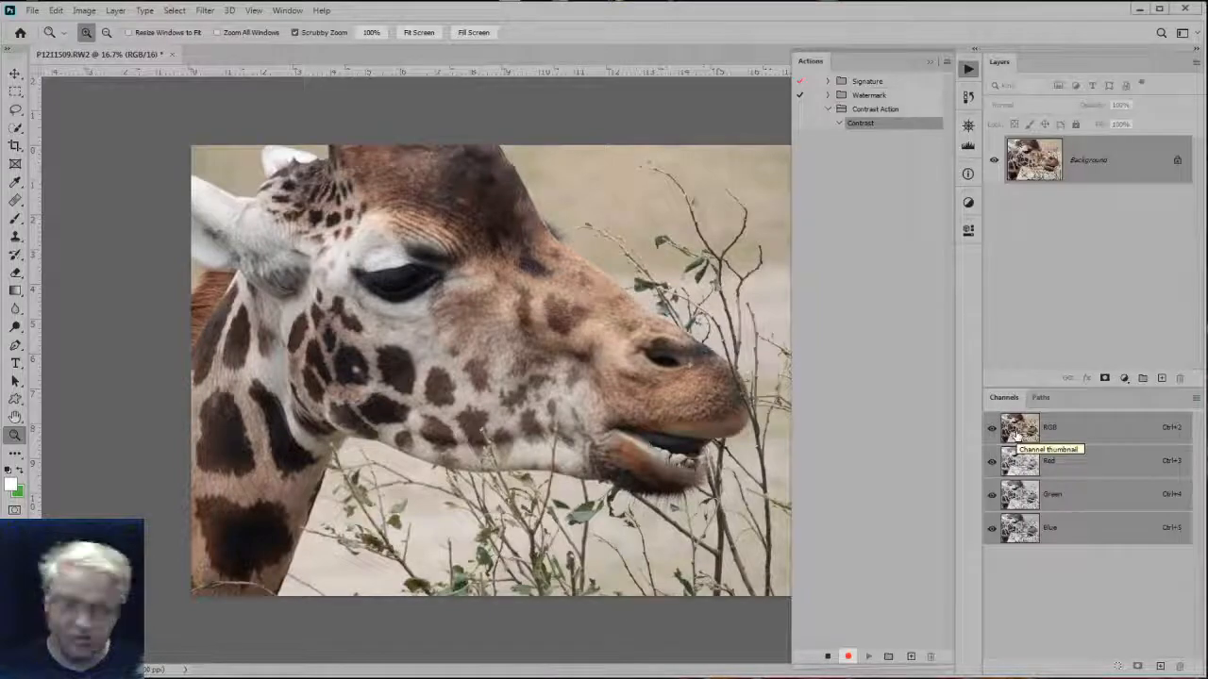
Load the RGB channel as a selection and add a Curves adjustment layer from it, named "H".
ctrl+click(1019, 432)
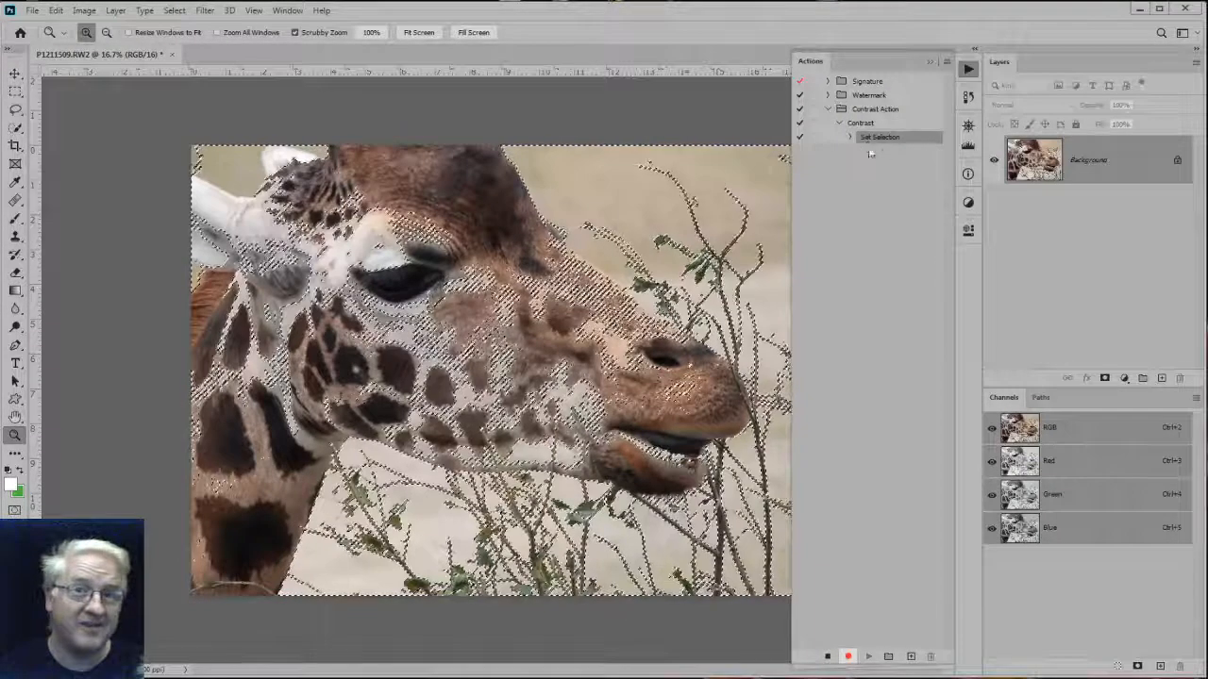
click(850, 138)
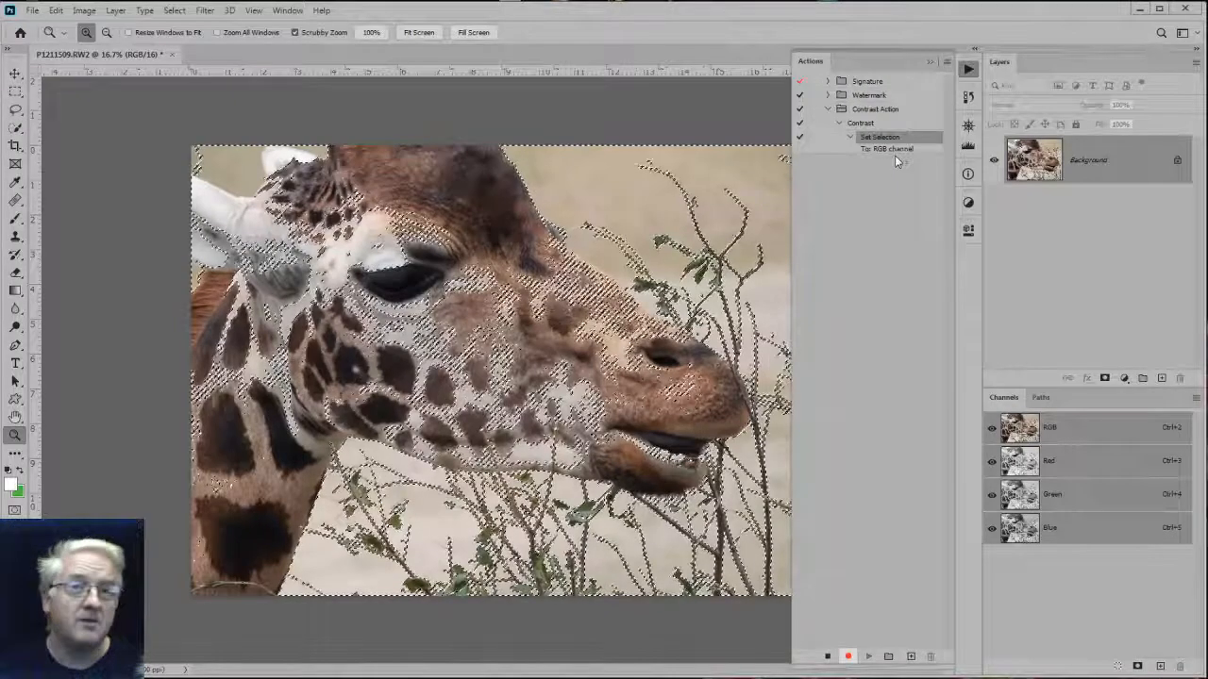
click(1121, 378)
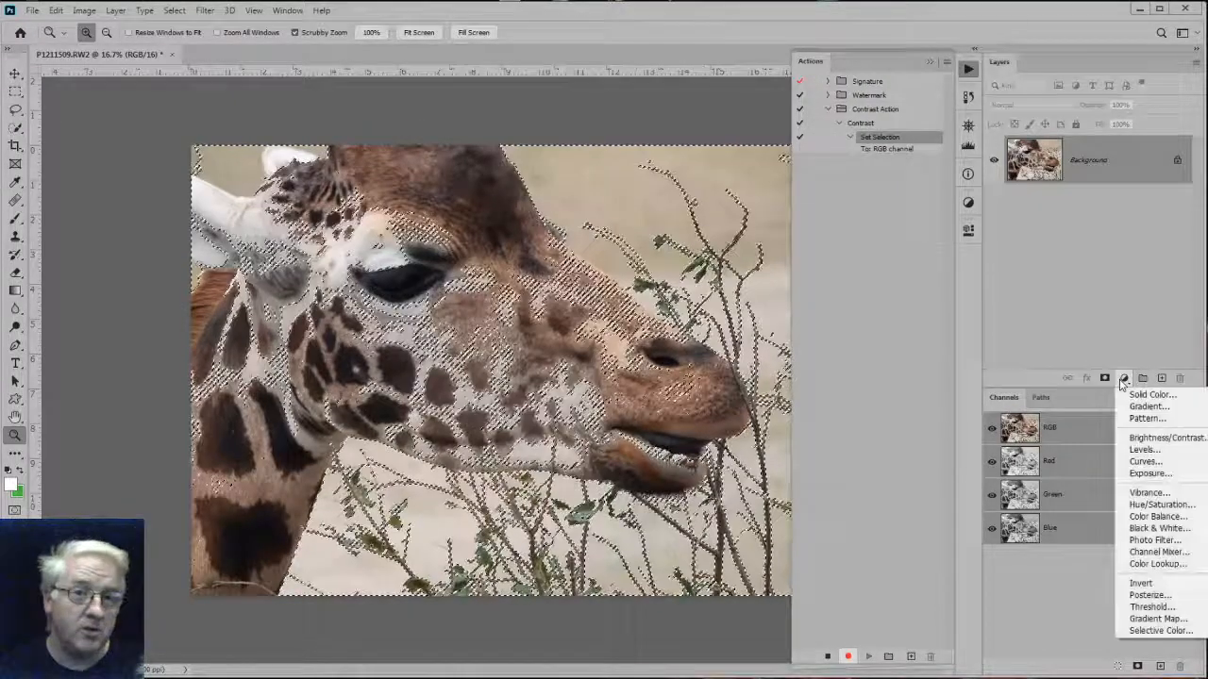
click(1144, 461)
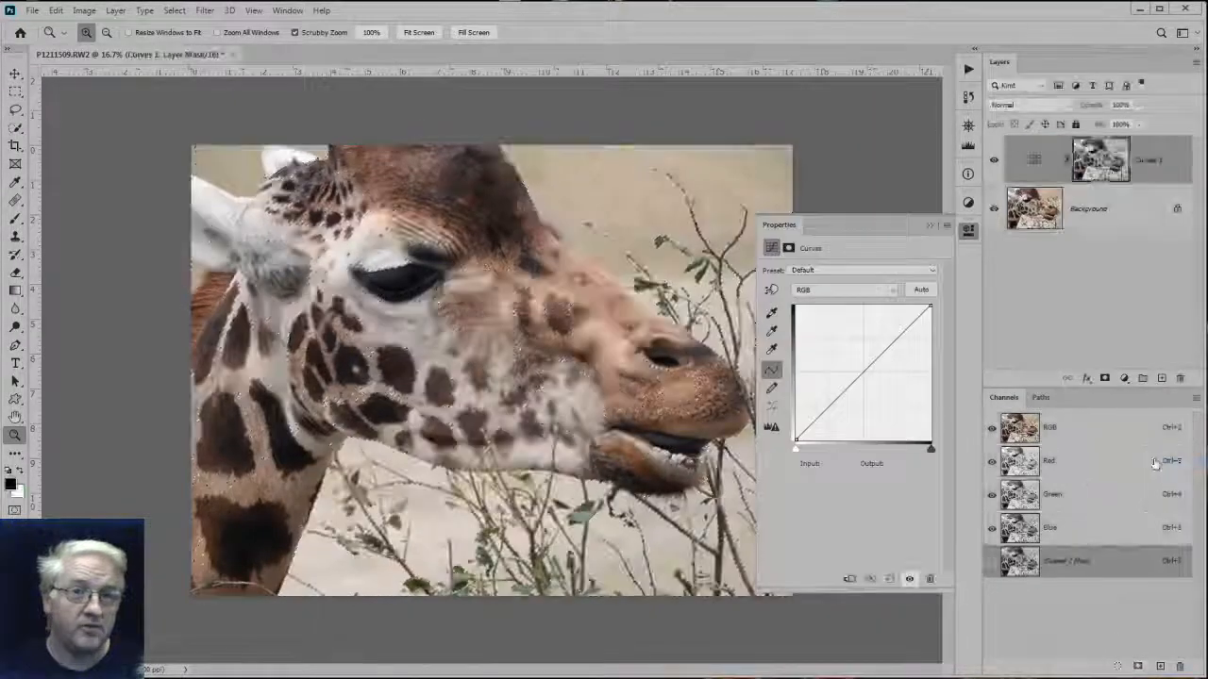
double_click(1145, 160)
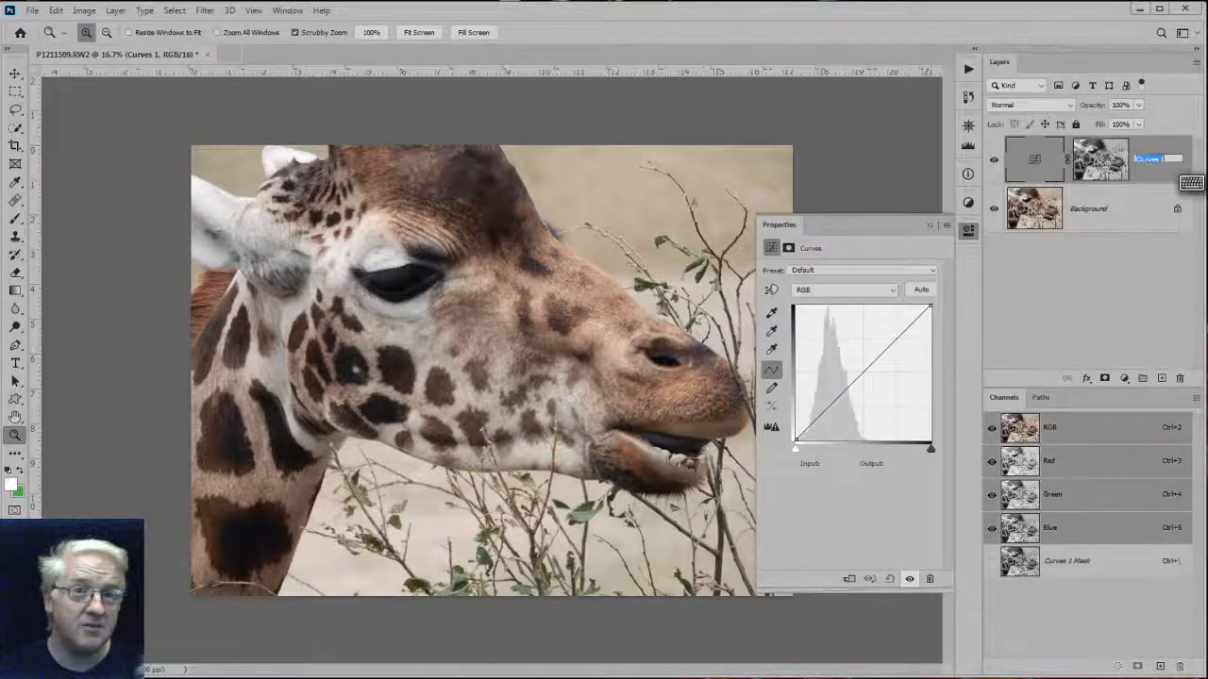
text(Hi)
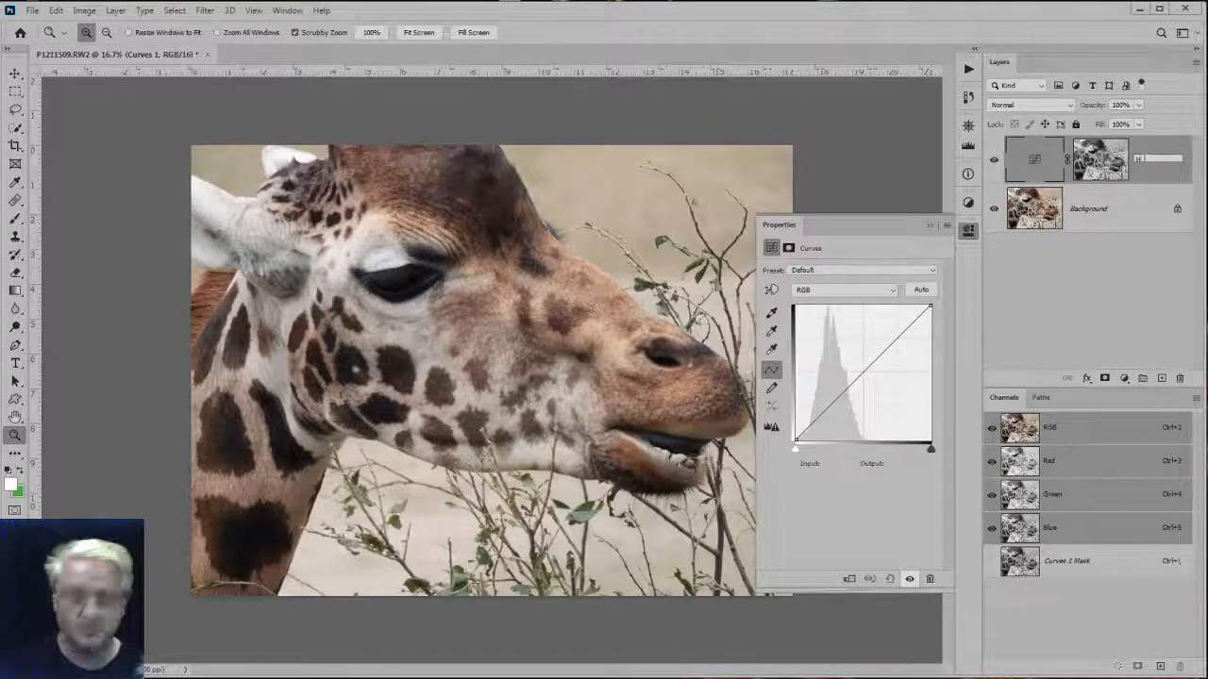
key(Return)
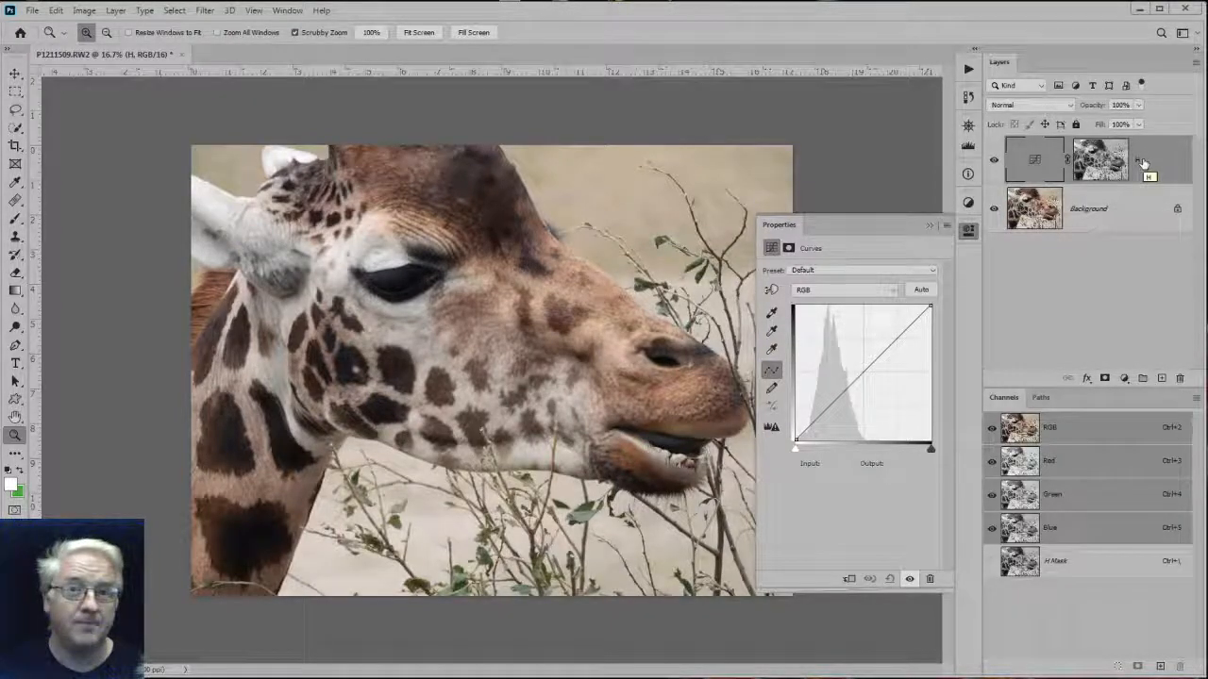
Load the RGB channel as a selection again, invert it, and add a Curves adjustment layer from it named "S".
ctrl+click(1018, 432)
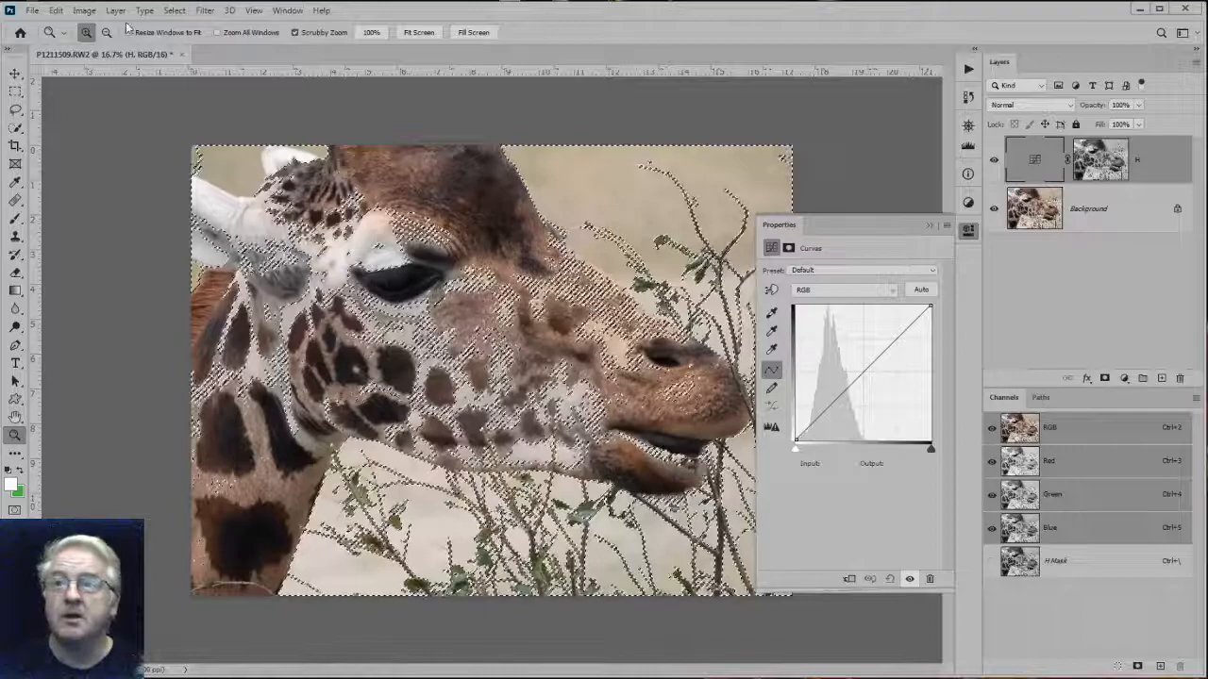
click(175, 11)
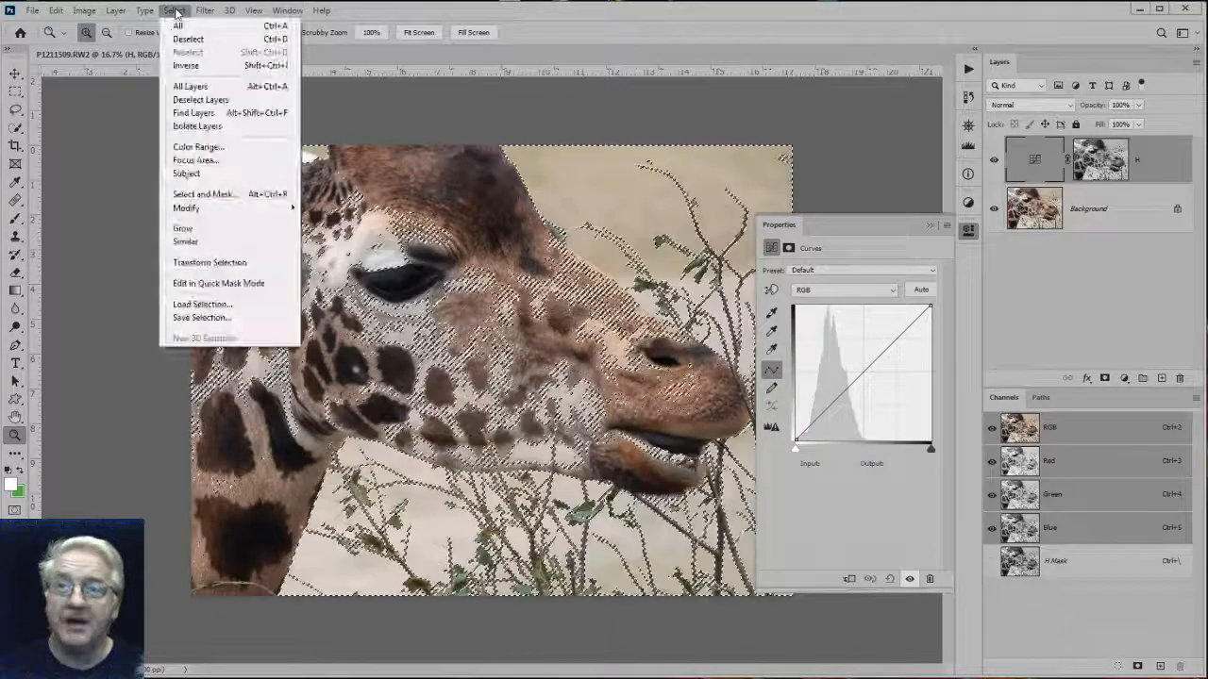
click(187, 67)
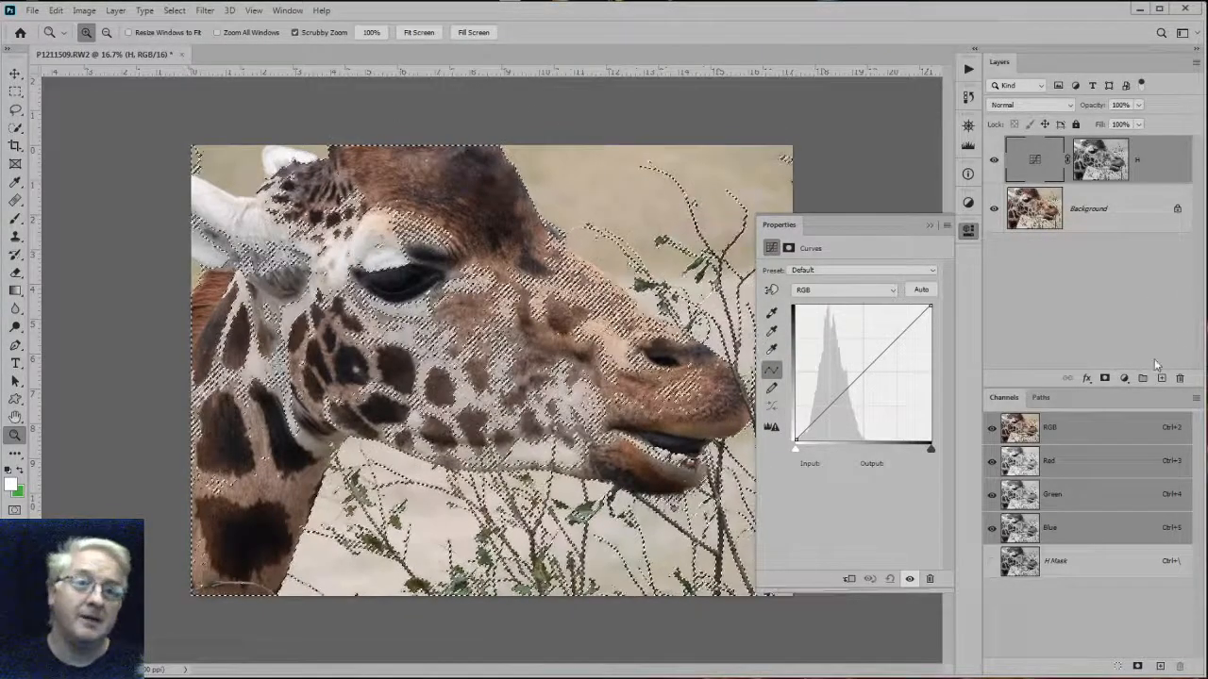
click(1124, 378)
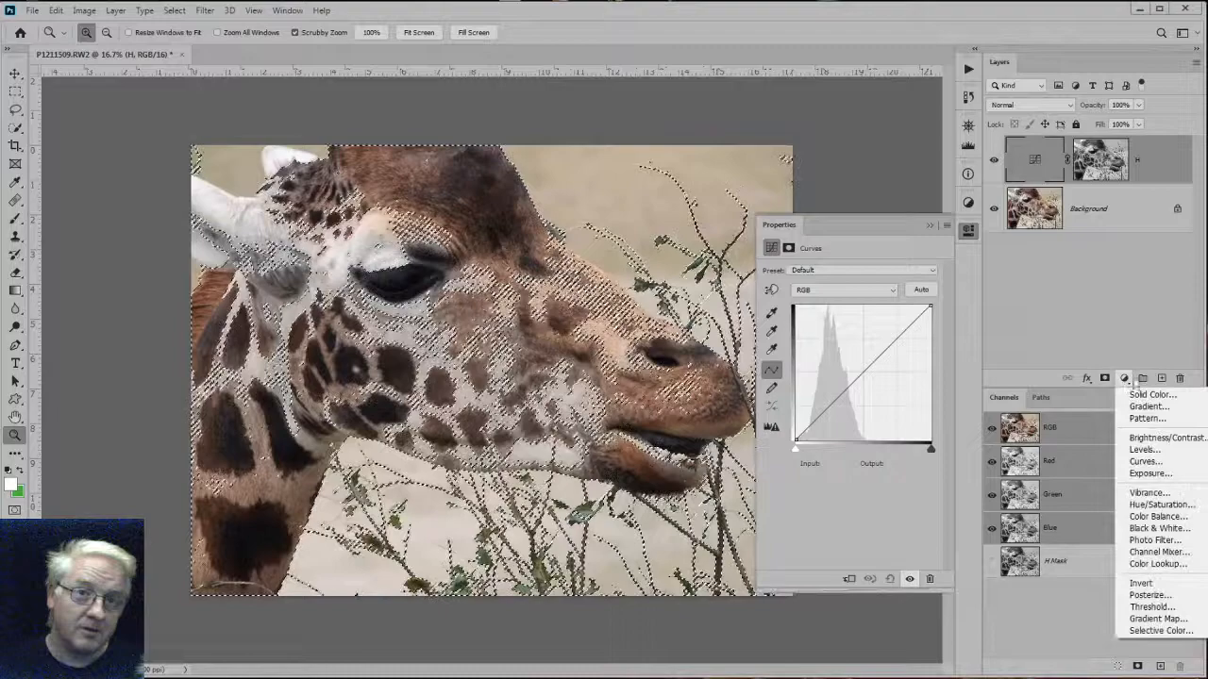
click(1144, 461)
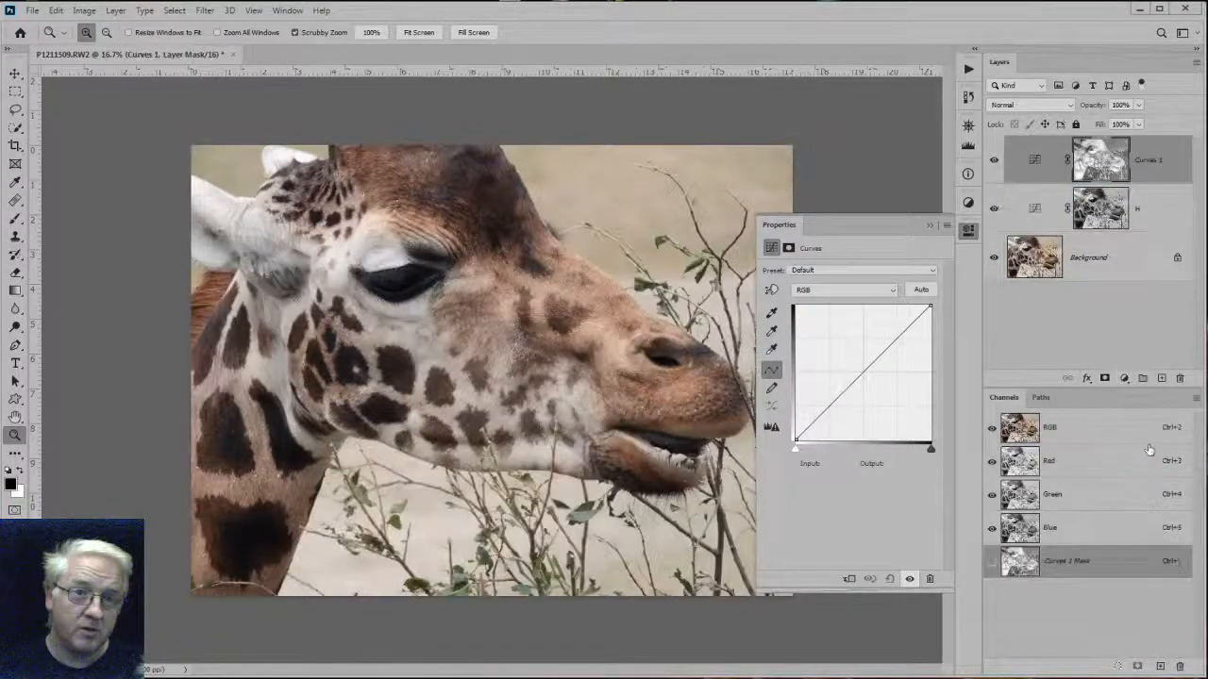
double_click(1143, 163)
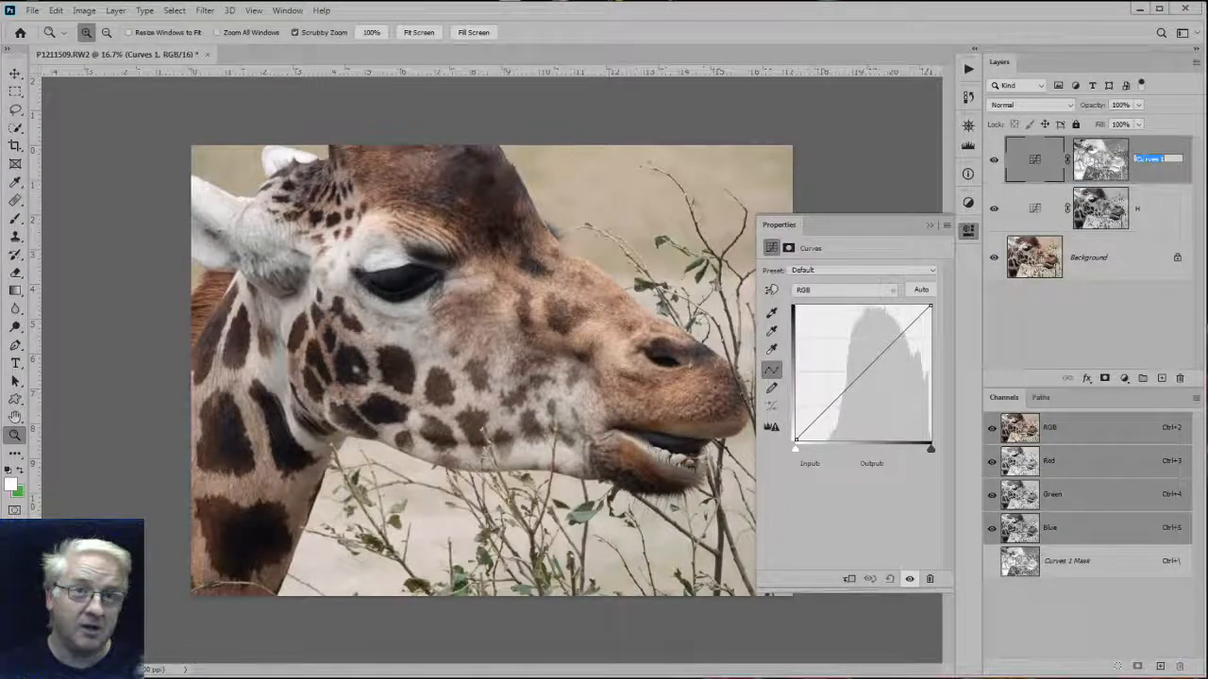
text(S)
key(Return)
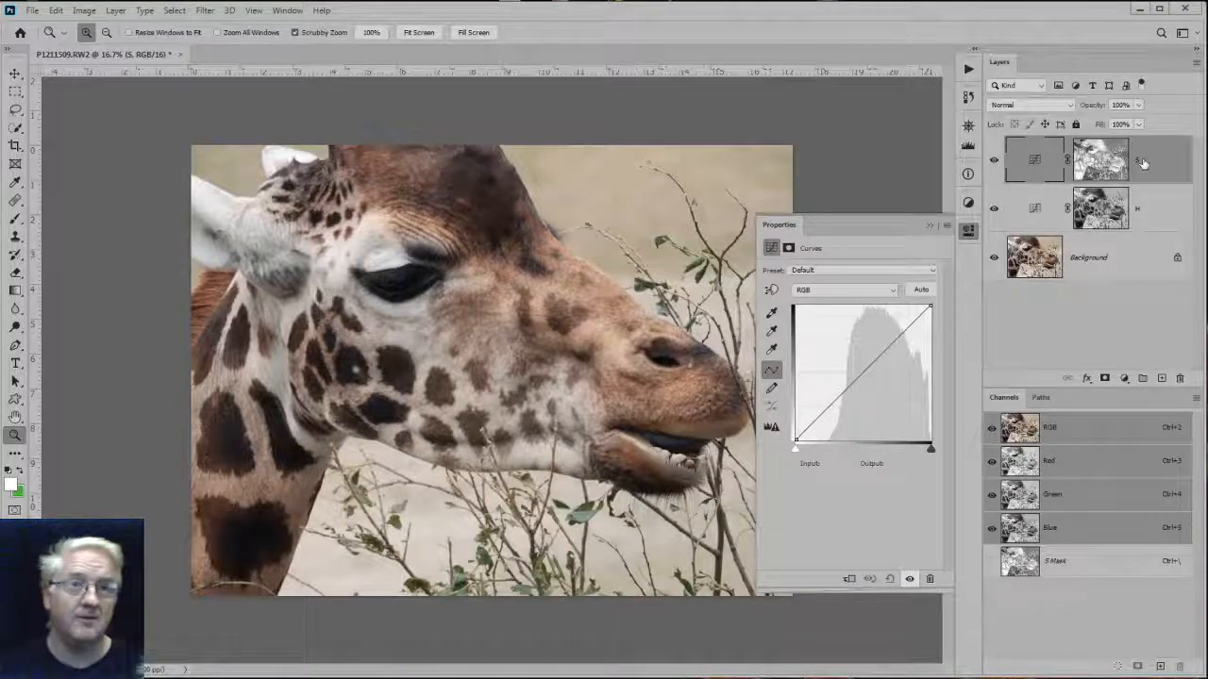
Group the S and H curves layers and name the group "Contrast".
shift+click(1148, 220)
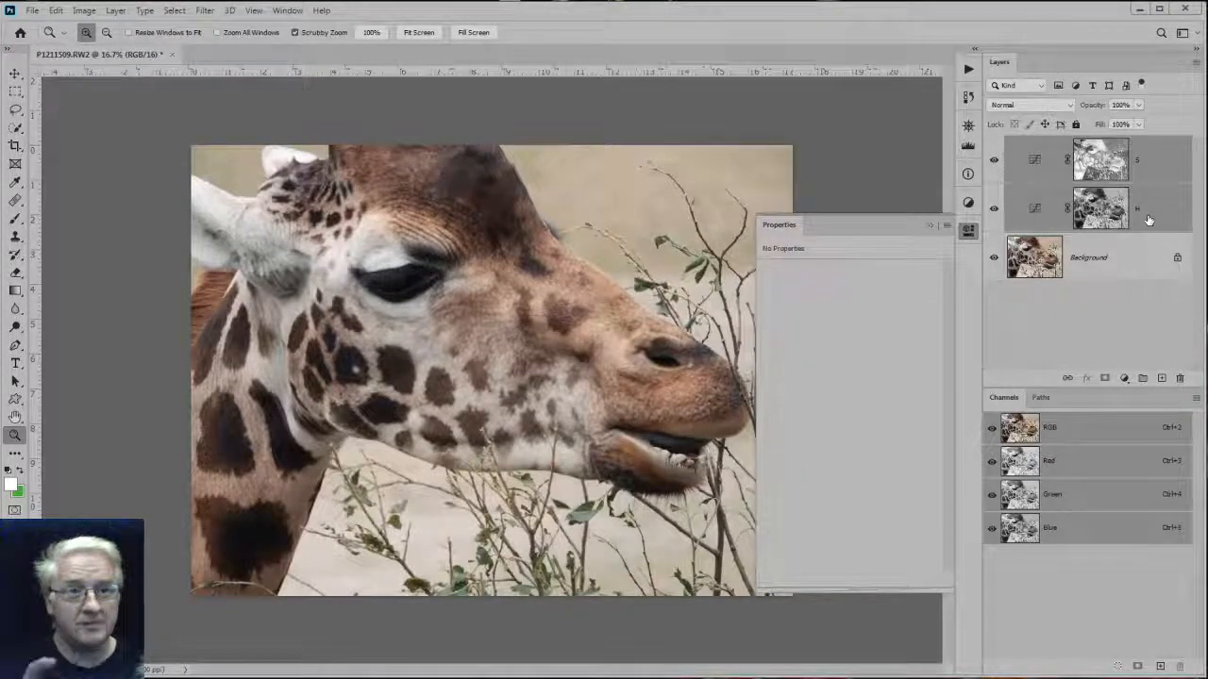
drag(1153, 209, 1142, 378)
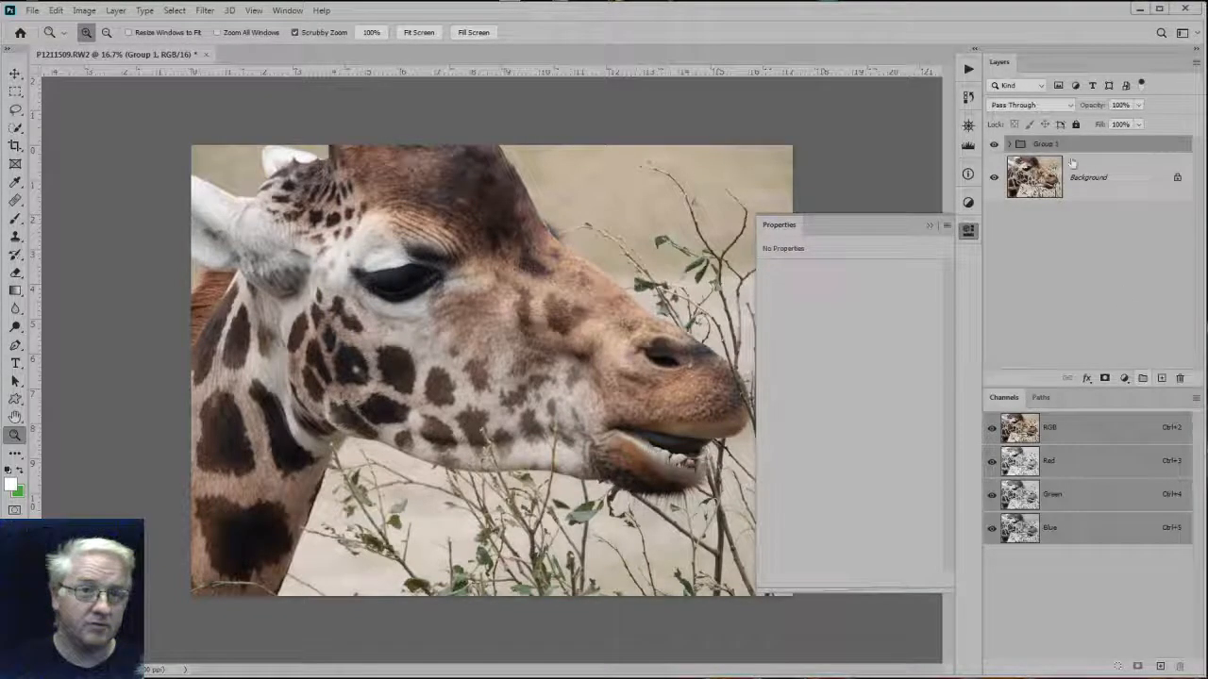
double_click(1047, 142)
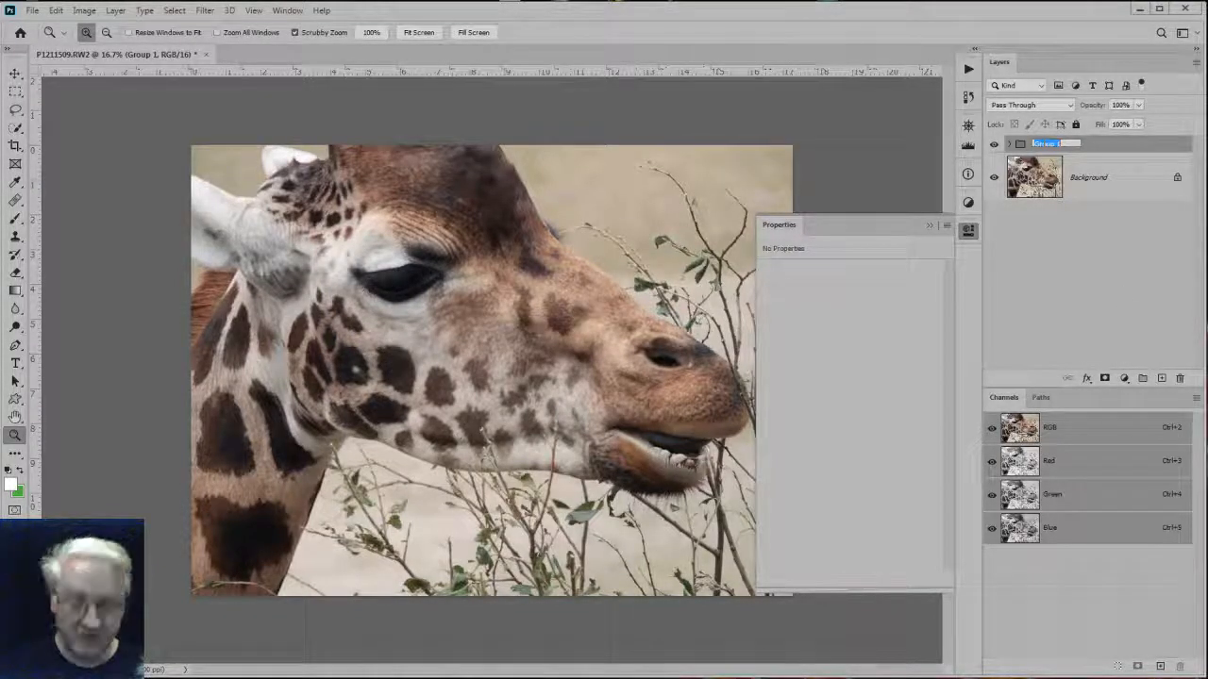
text(Contrast)
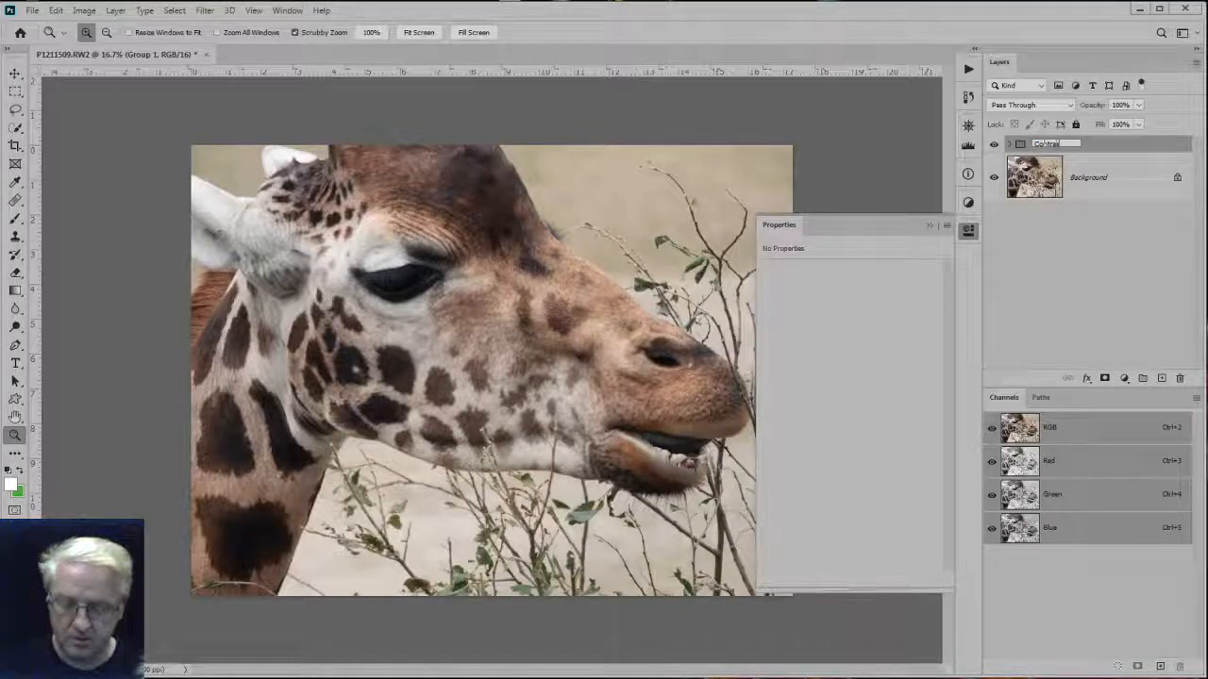
key(Return)
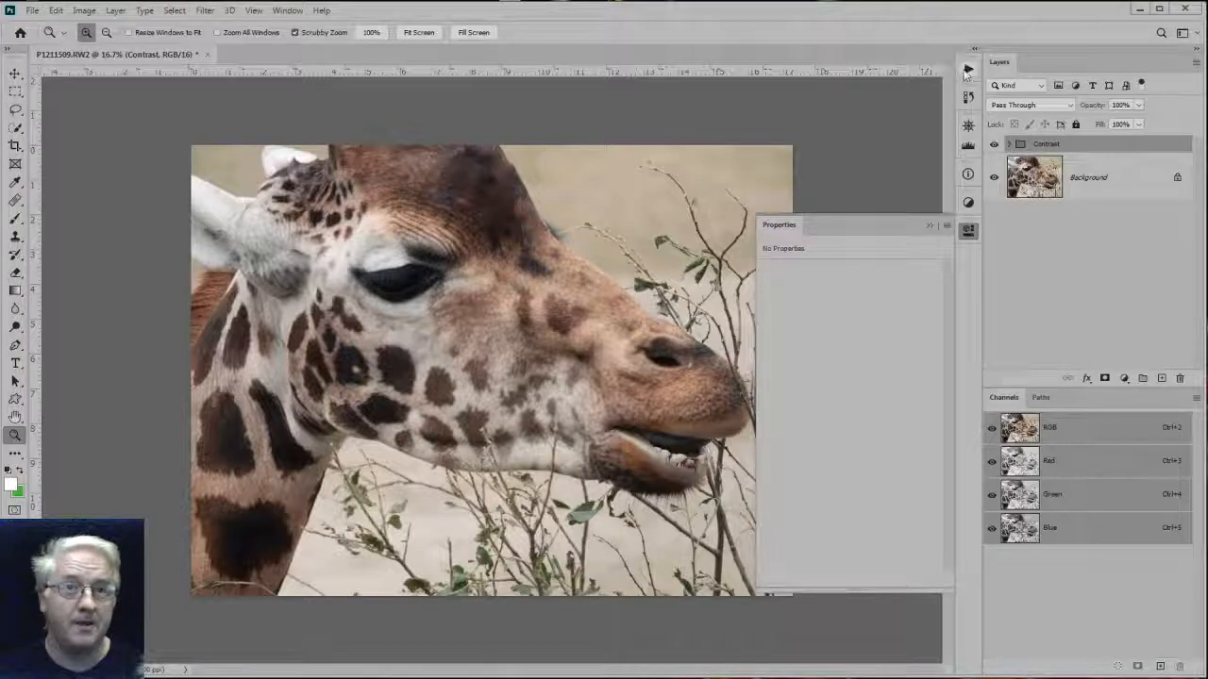
Stop recording the action and delete the Contrast group, leaving only the Background layer.
click(967, 71)
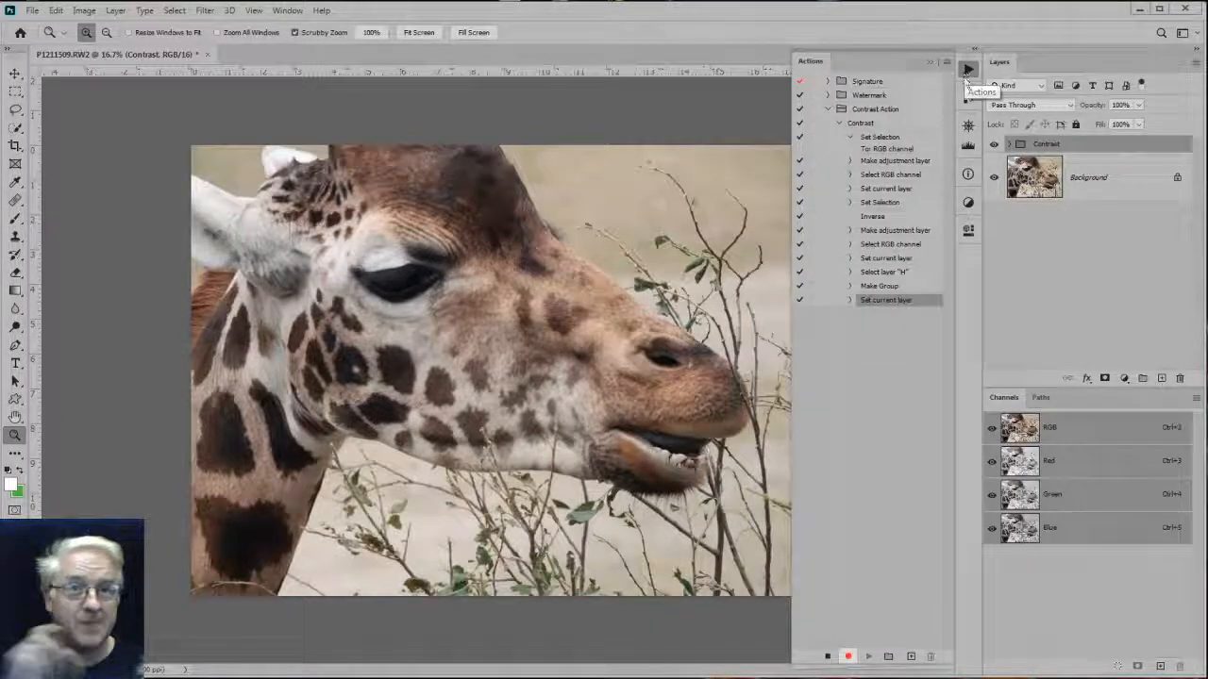
click(827, 656)
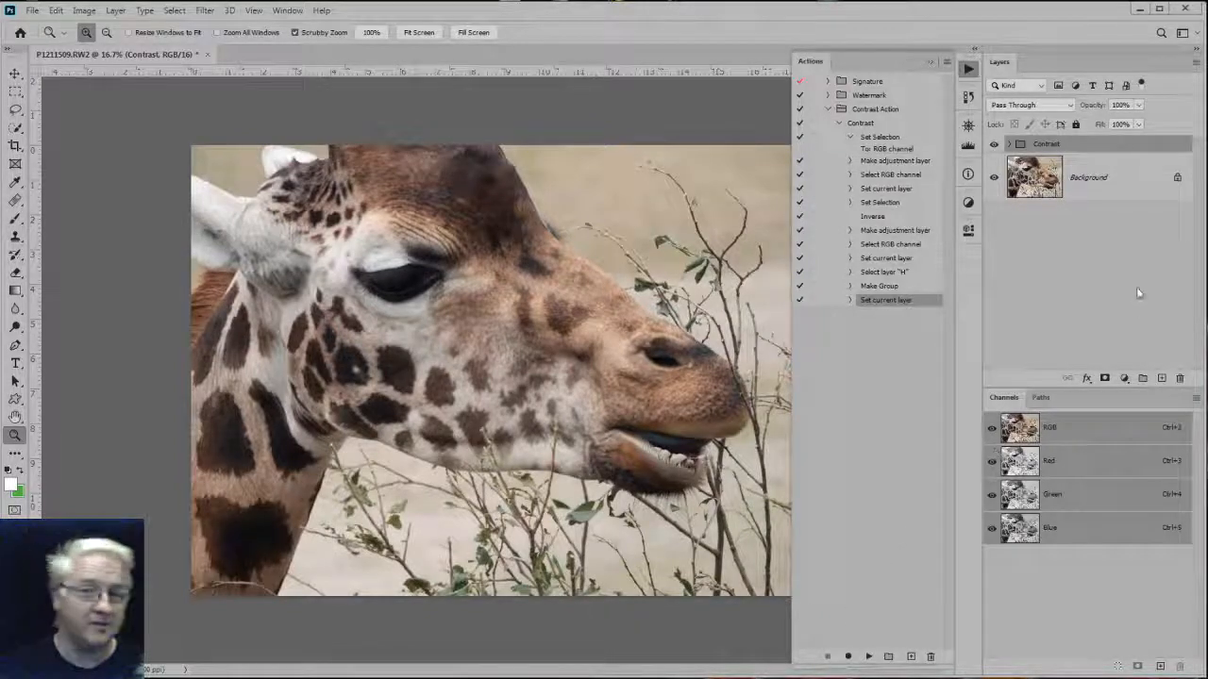
drag(1065, 144, 1180, 379)
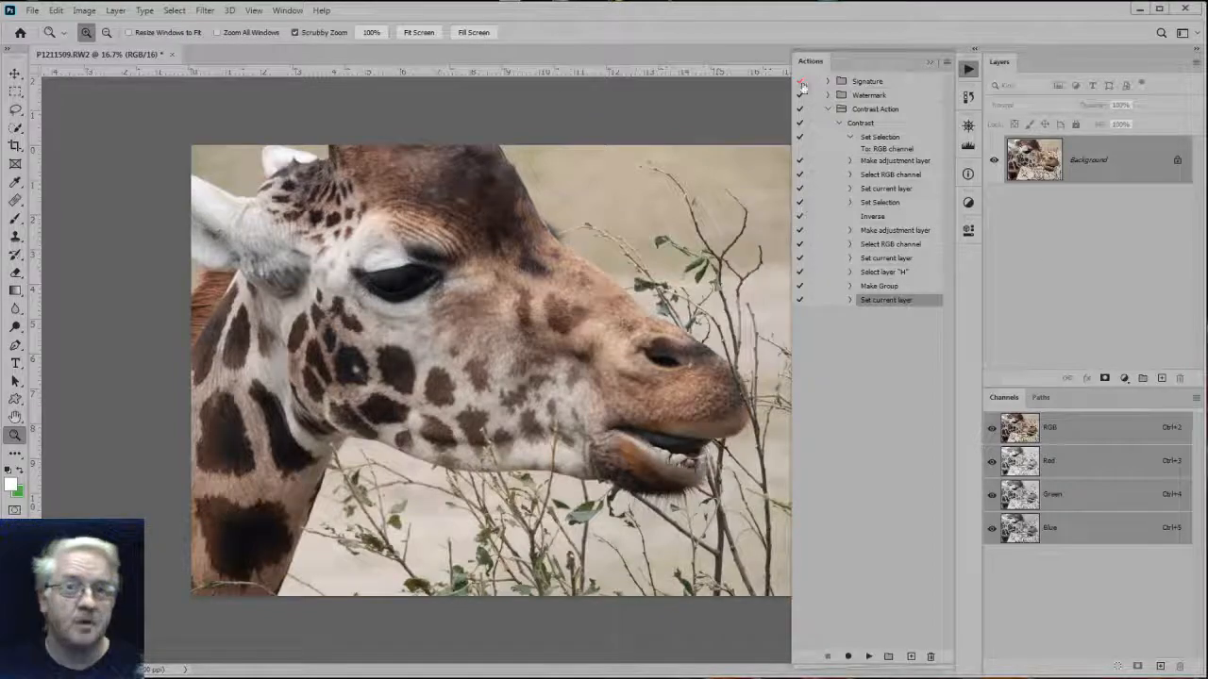
Play the recorded Contrast action on the Background layer, with the action's steps expanded in the list.
click(880, 124)
click(839, 124)
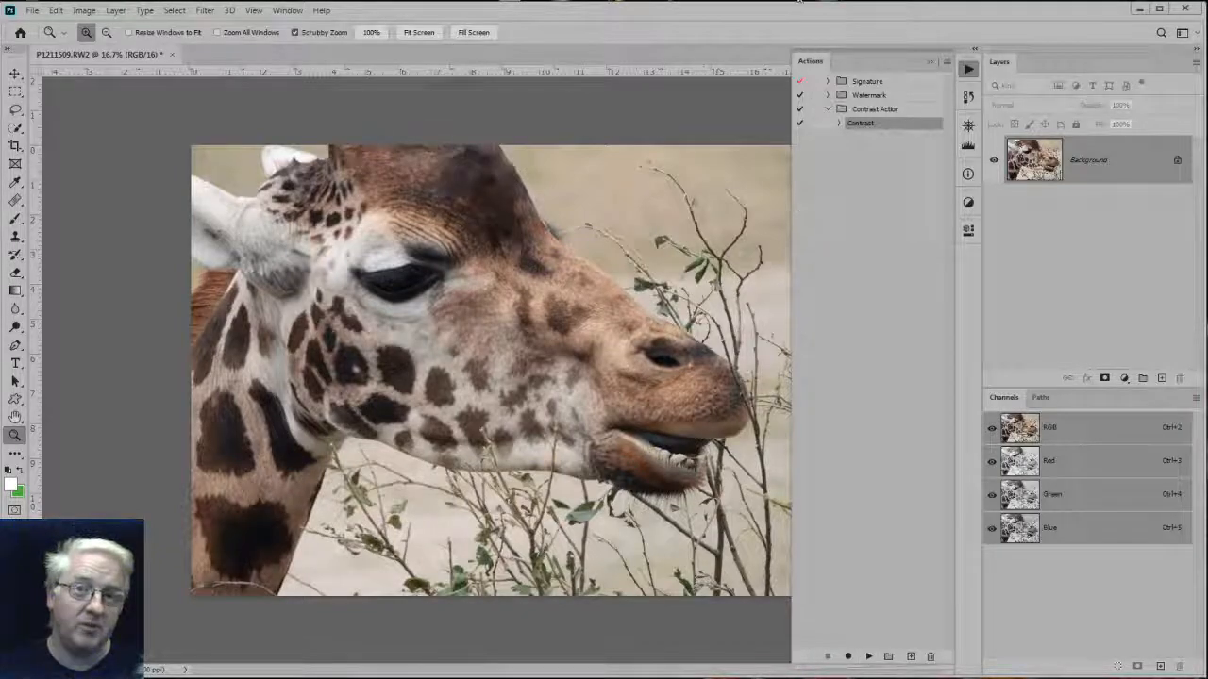
click(839, 125)
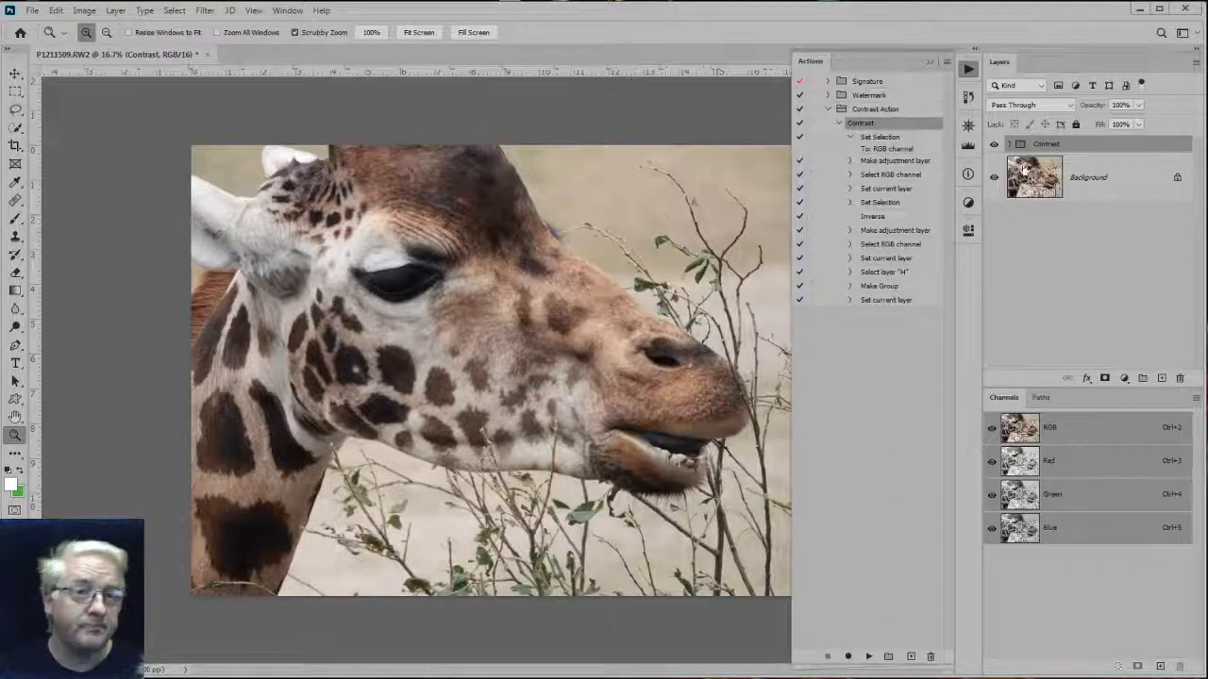
Expand the Contrast layer group and collapse the steps of the Contrast action.
click(1008, 144)
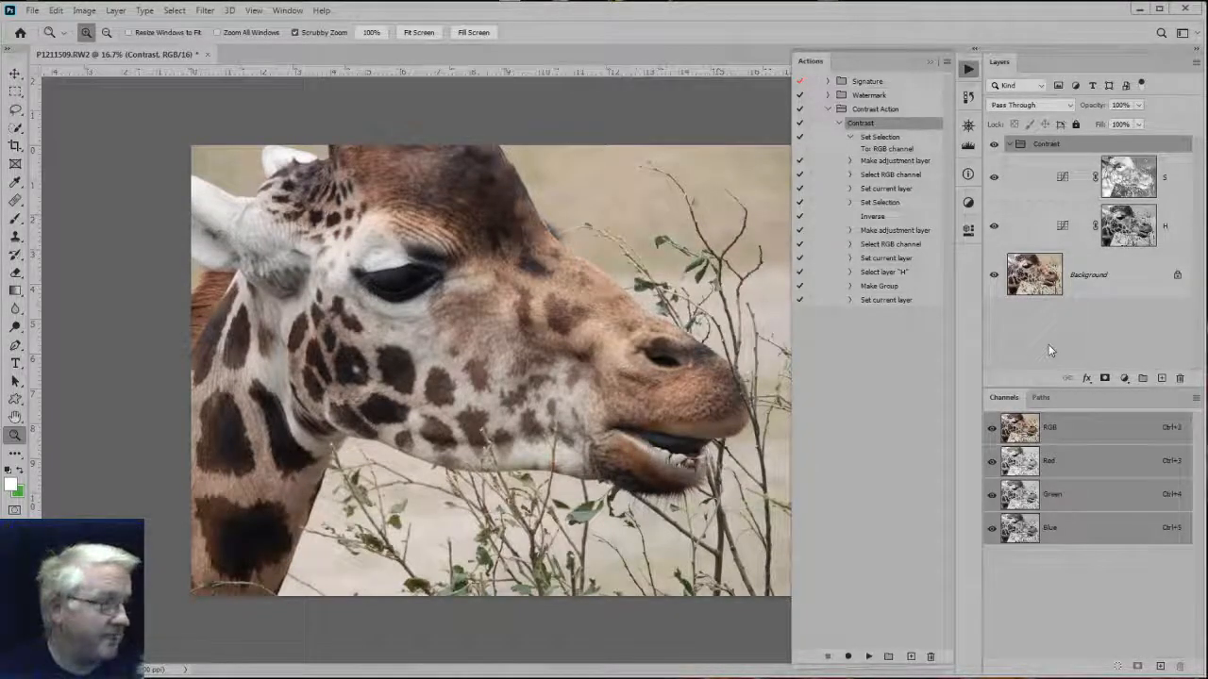
click(839, 123)
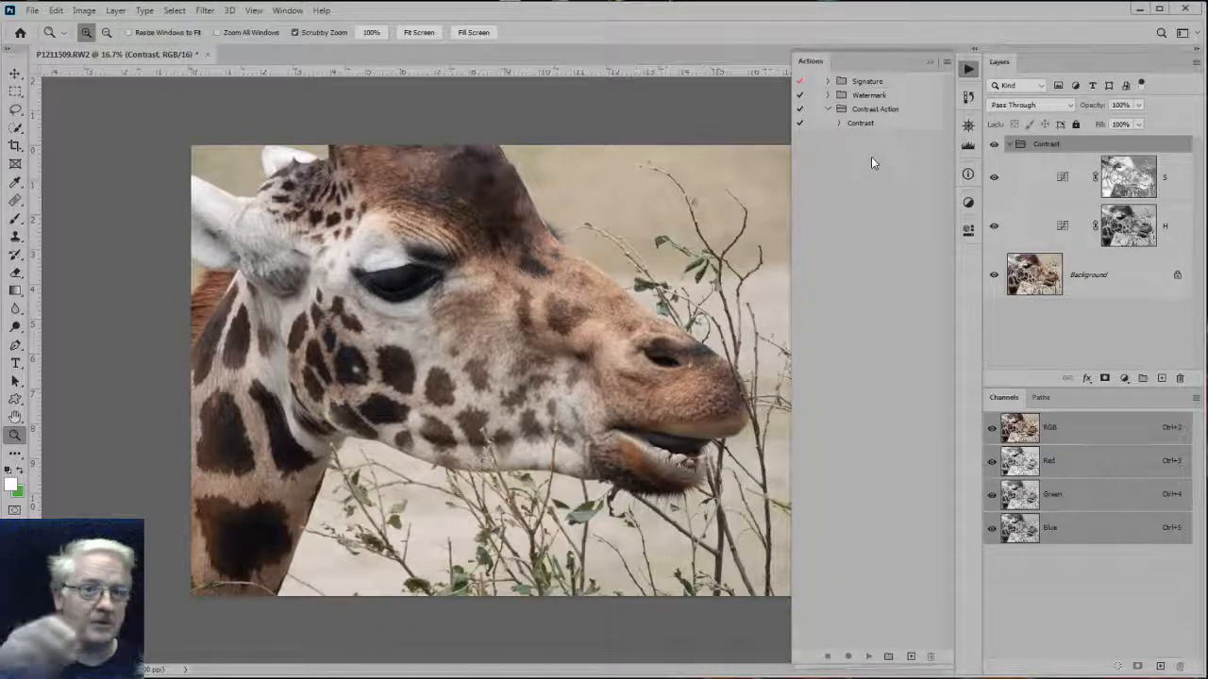
With the Background layer selected, start recording a new action named "H+5" in the Contrast Action set.
click(1042, 280)
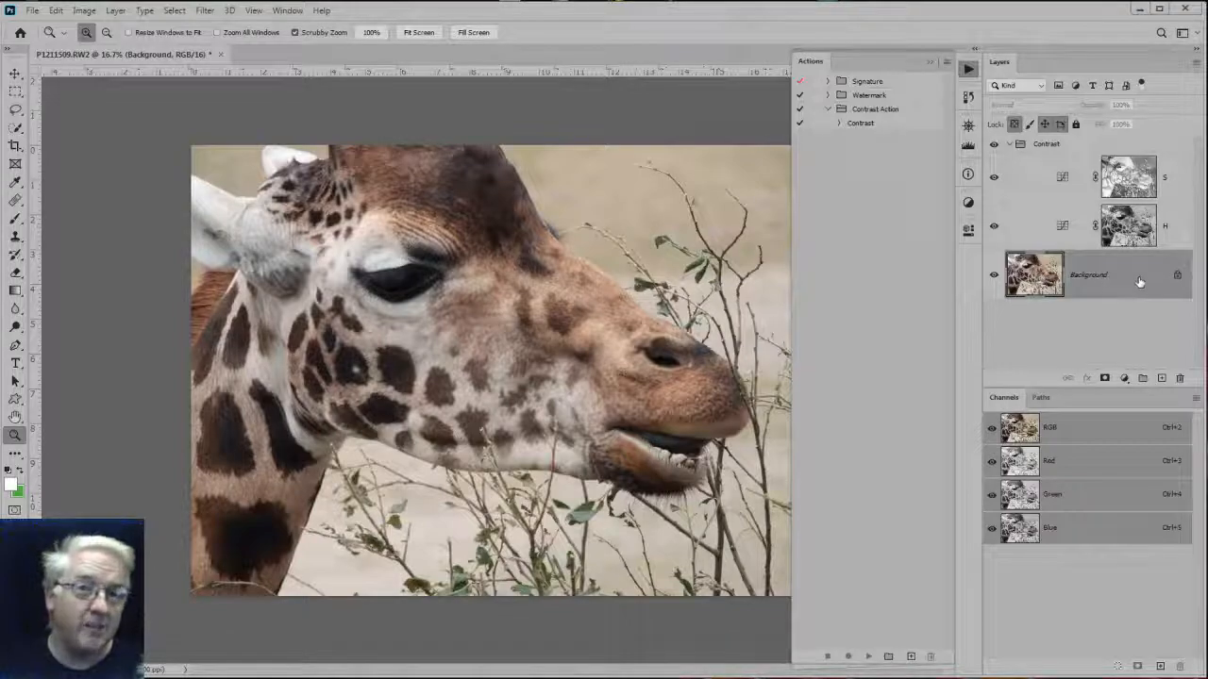
click(1155, 233)
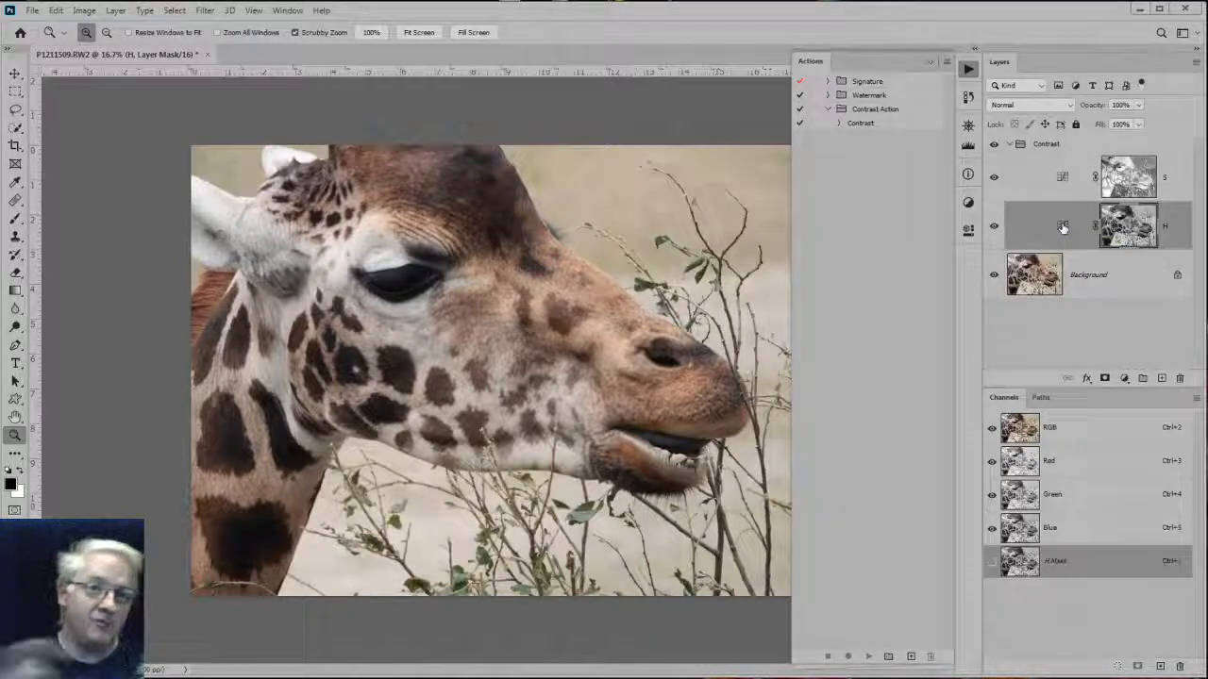
click(1040, 280)
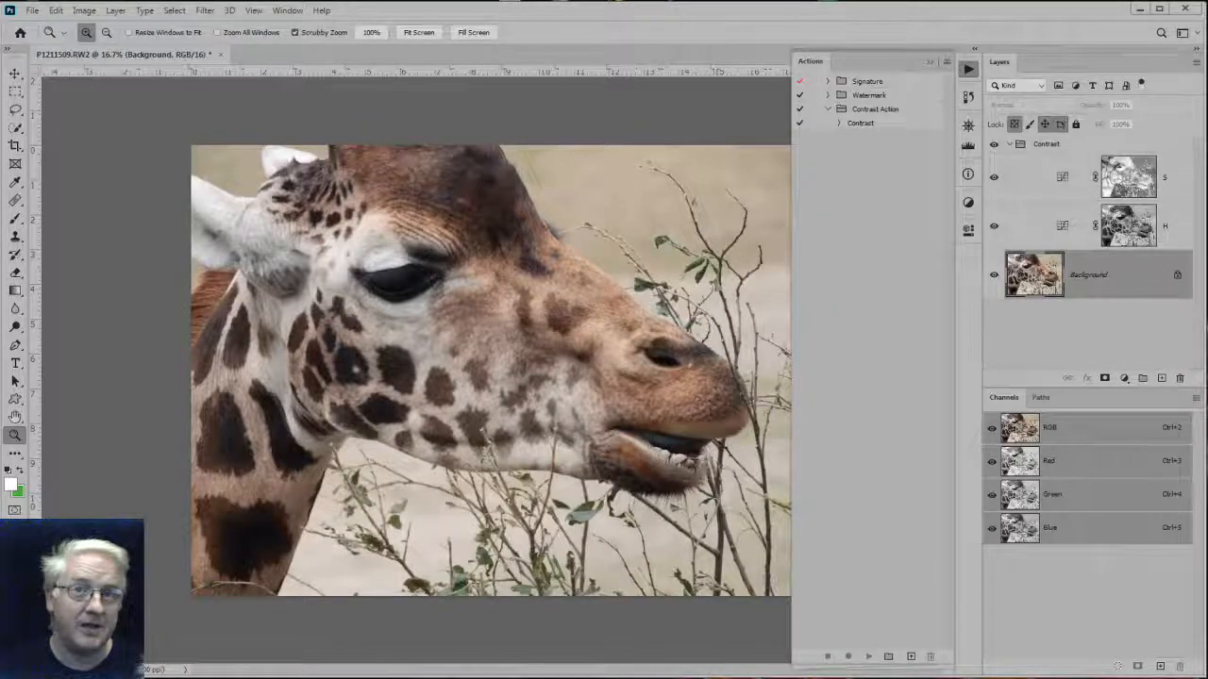
click(907, 661)
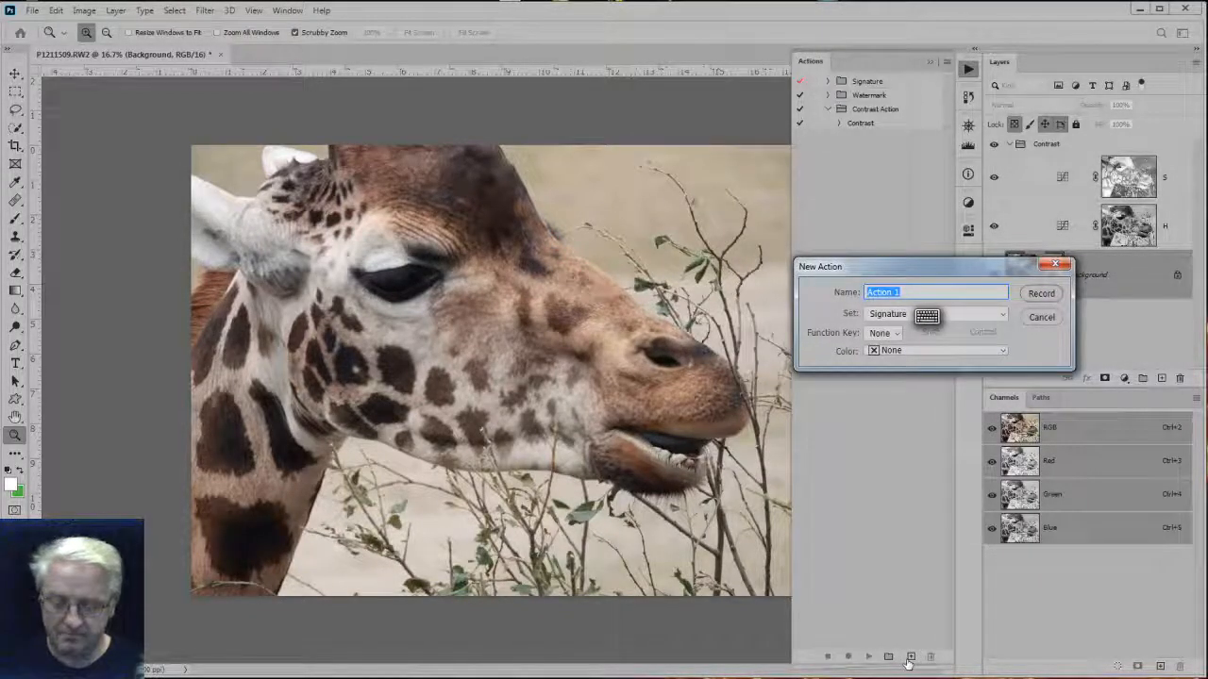
text(H)
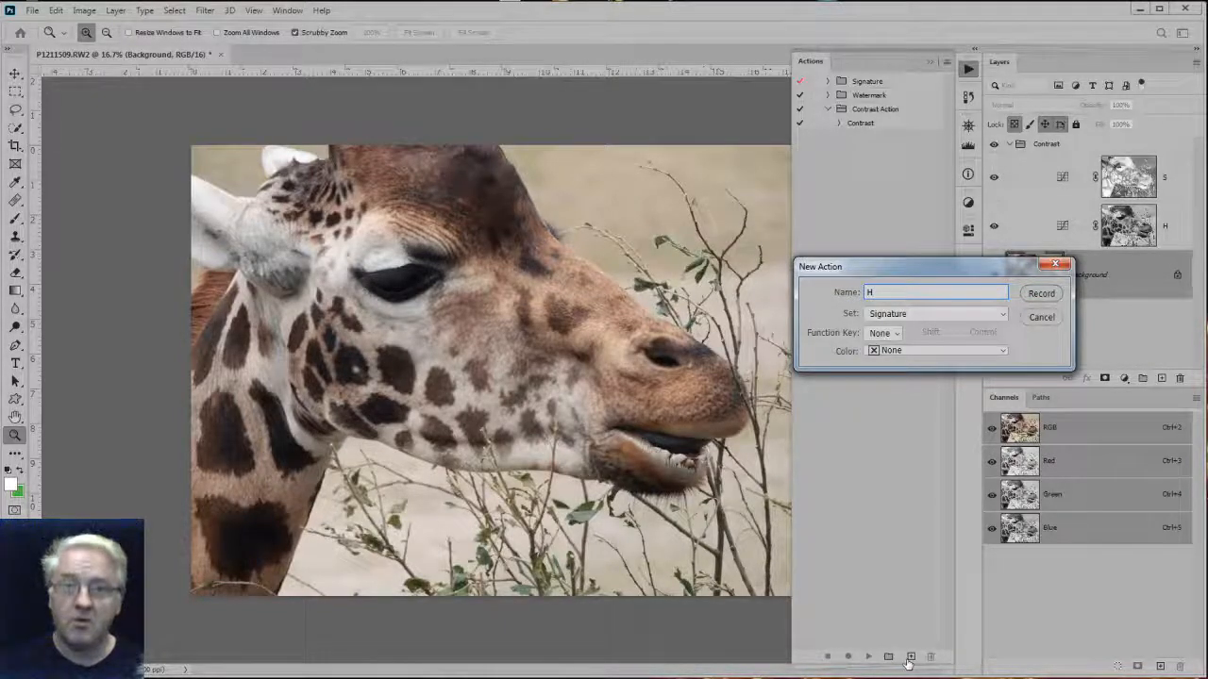
text(+S)
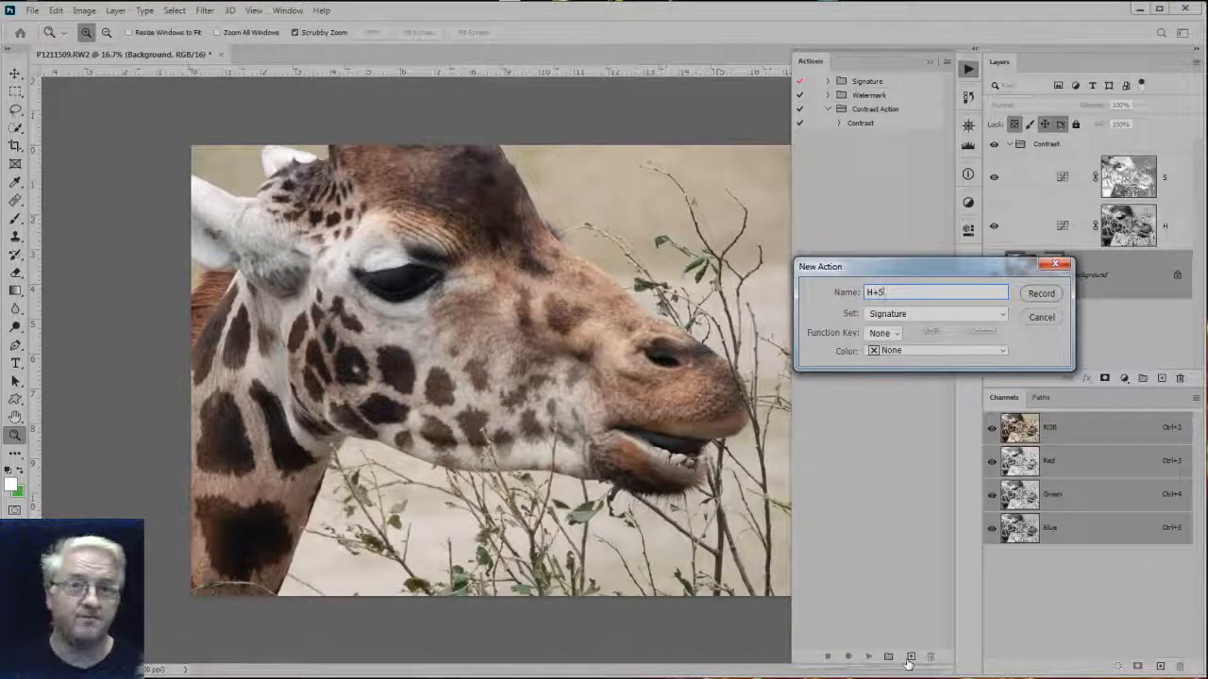
click(1002, 317)
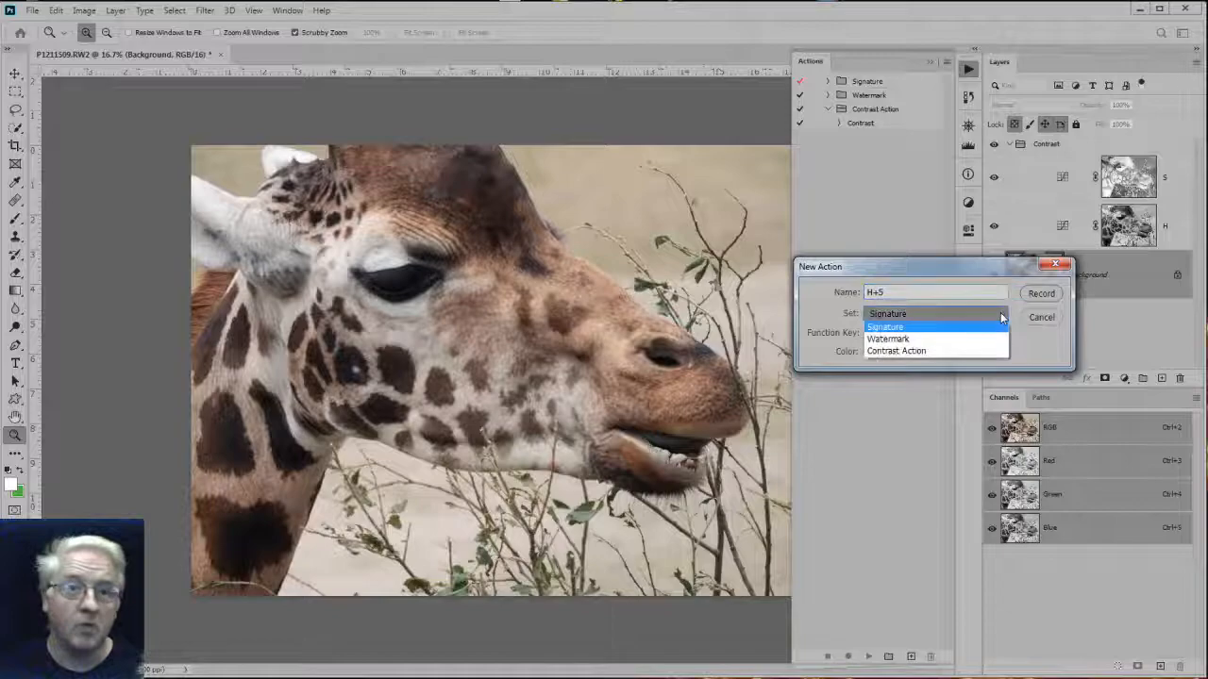
click(890, 350)
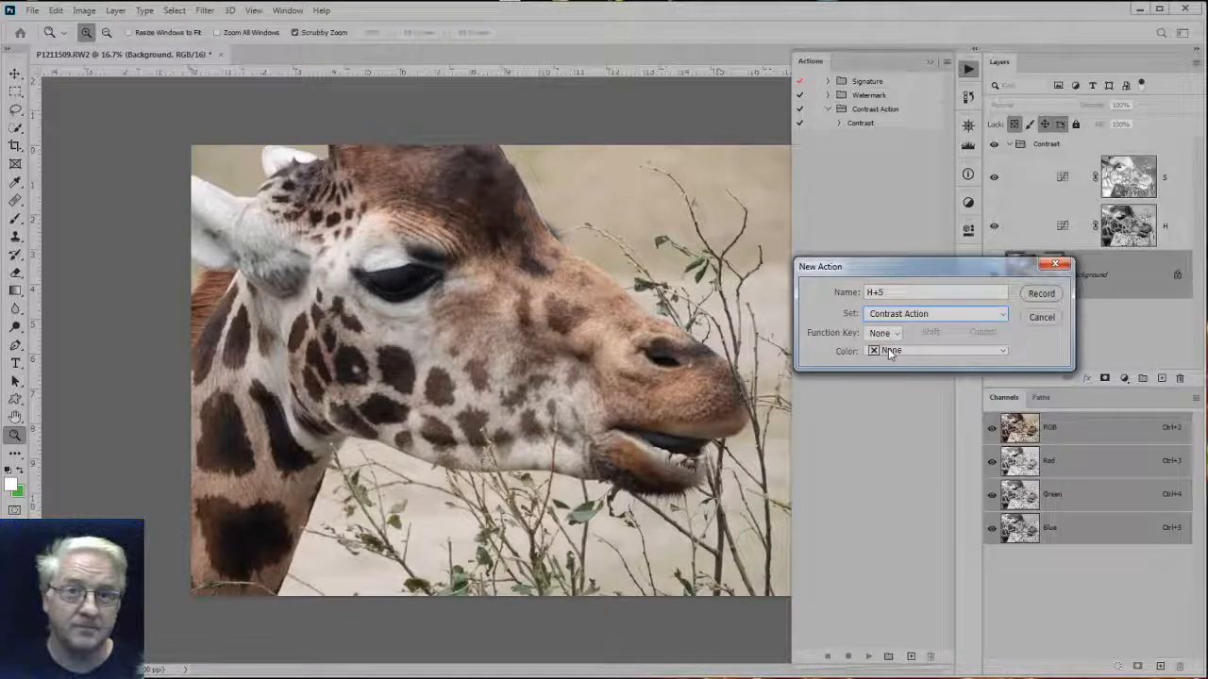
click(1042, 294)
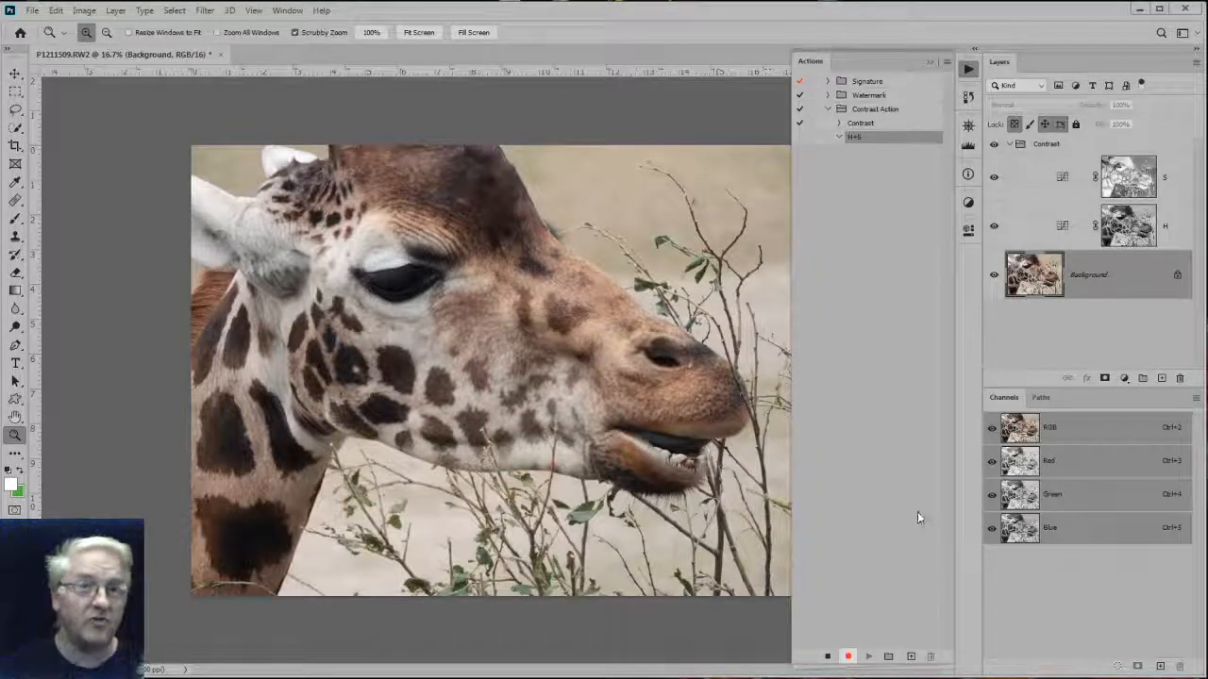
Add a midpoint at input 50 to the H layer's RGB curve and lower its output to 45.
click(1061, 230)
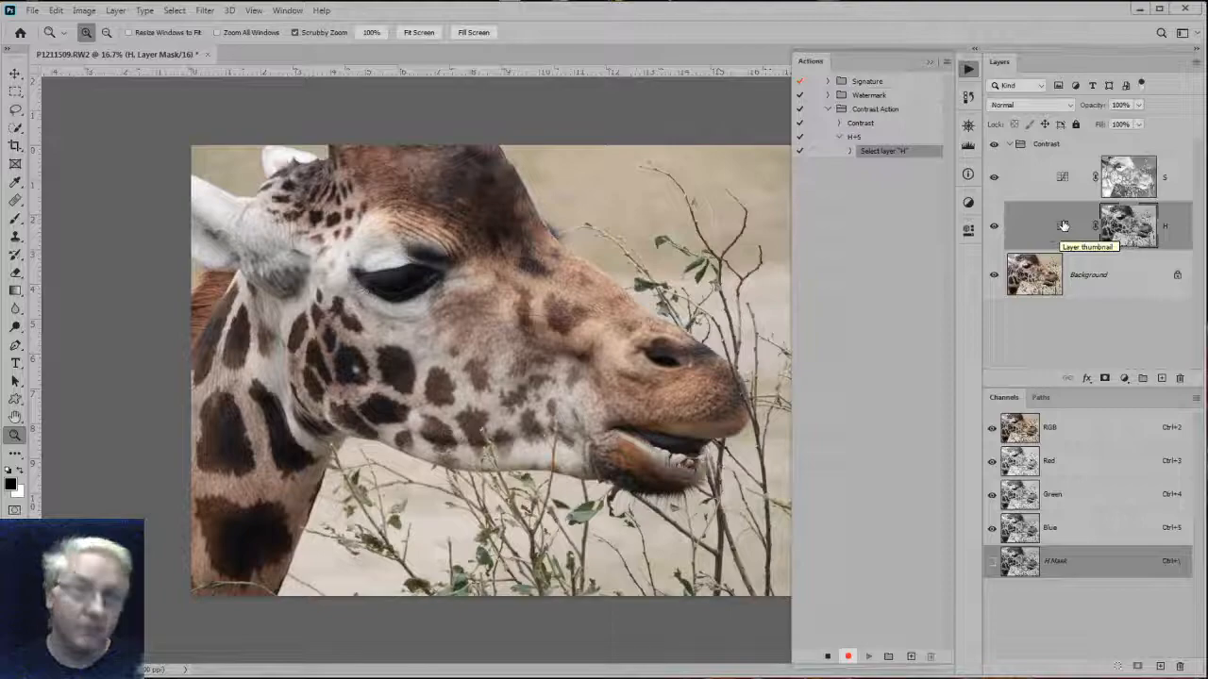
double_click(1061, 226)
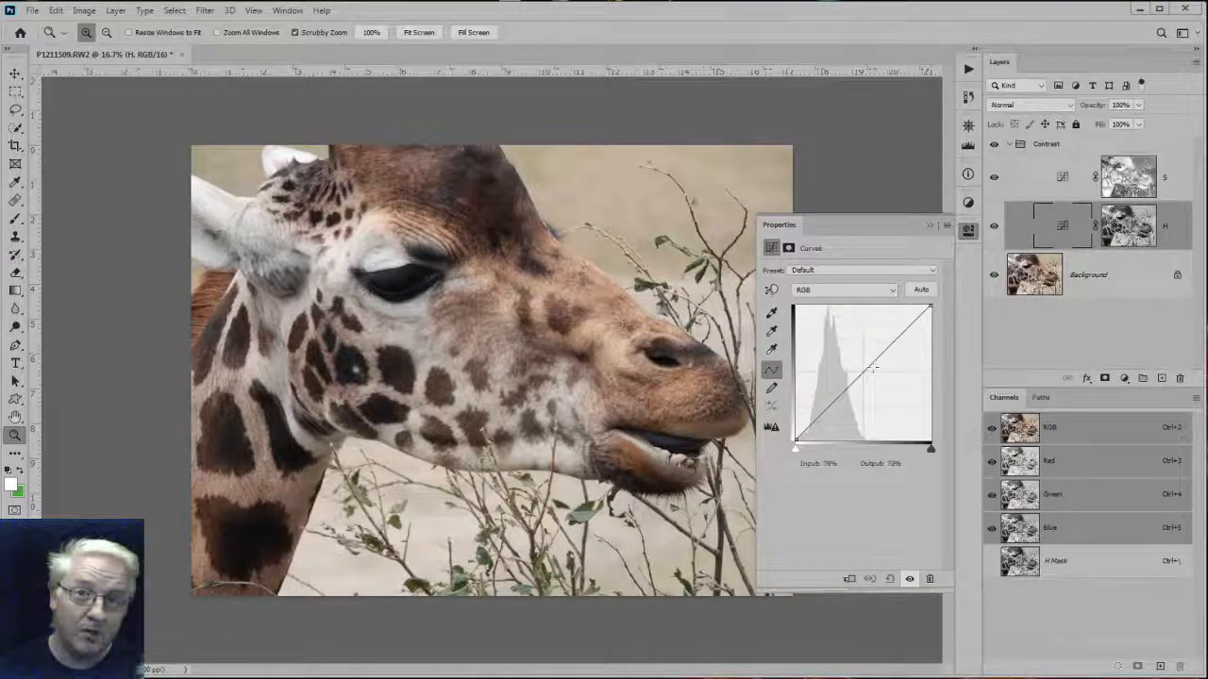
click(862, 373)
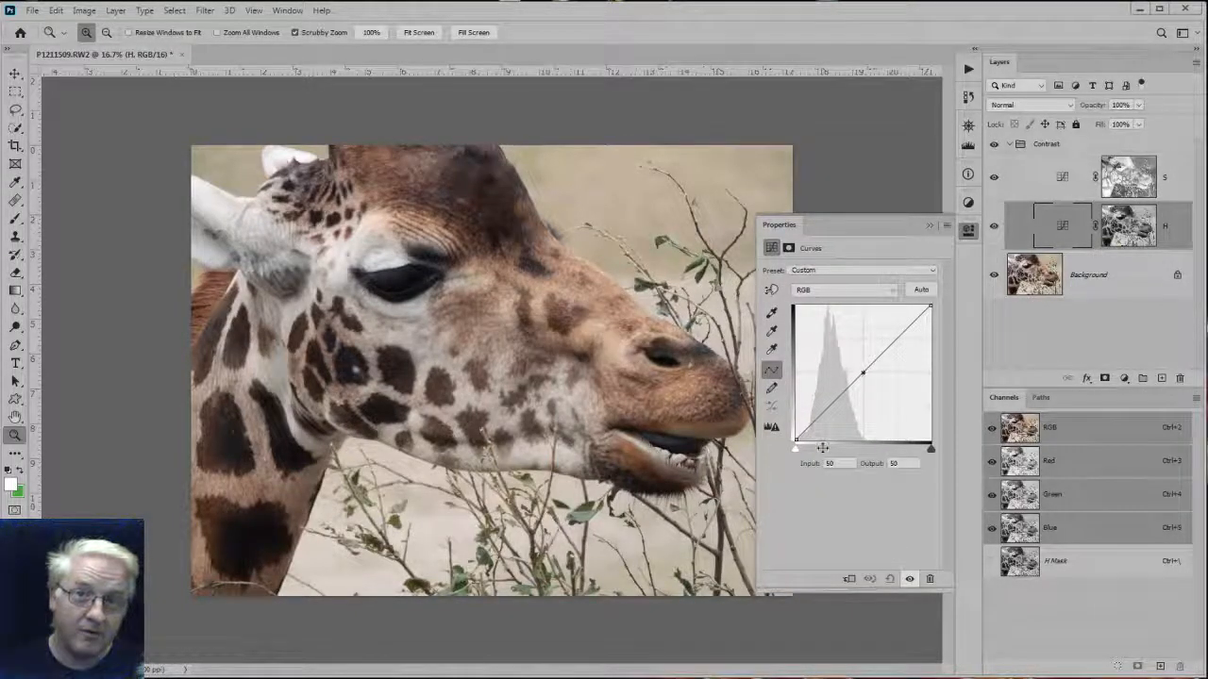
click(904, 463)
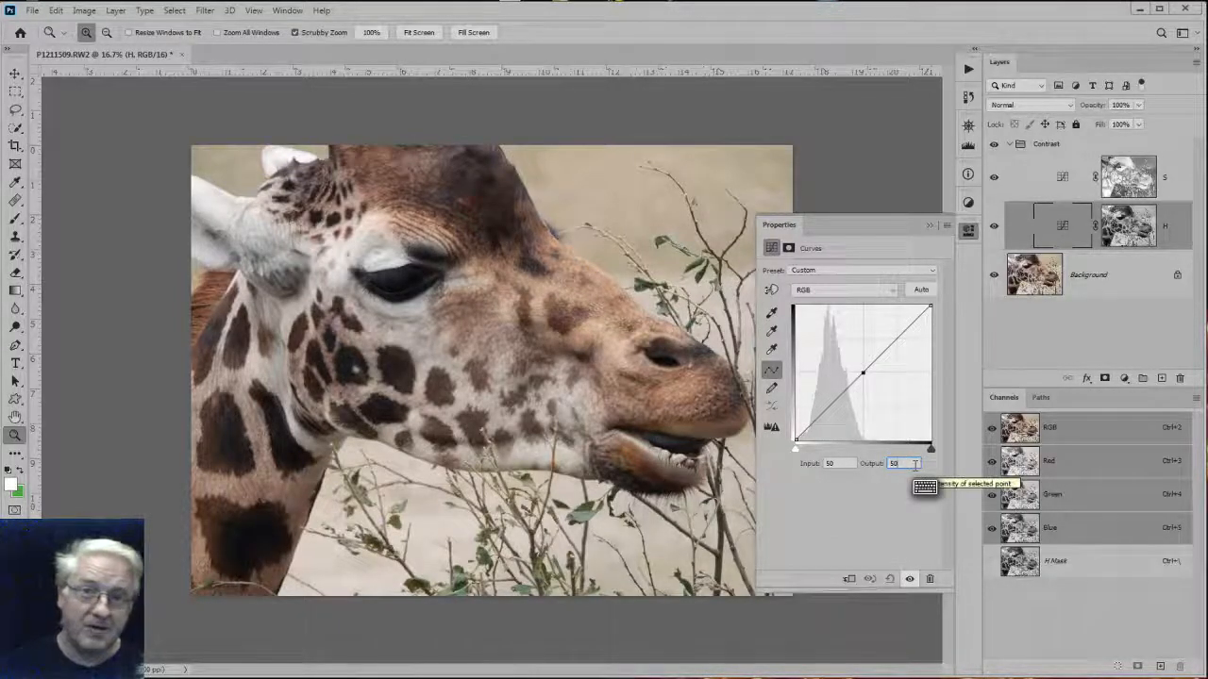
key(Down)
key(Down)
key(Down)
key(Down)
key(Down)
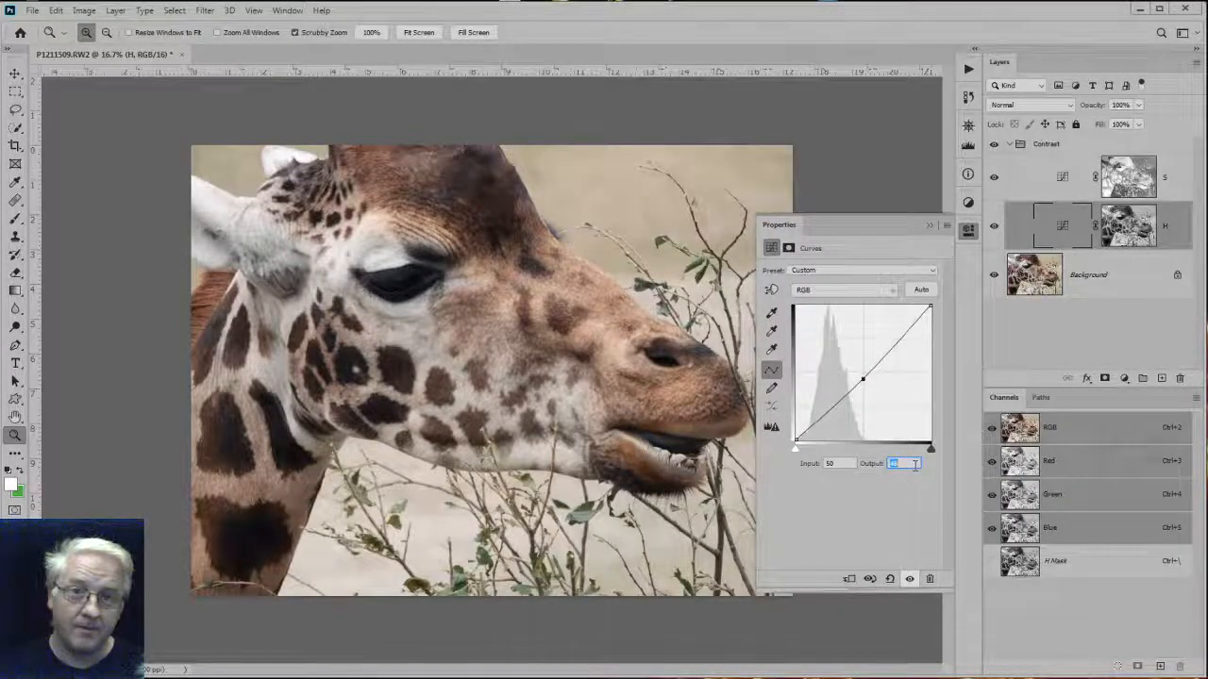
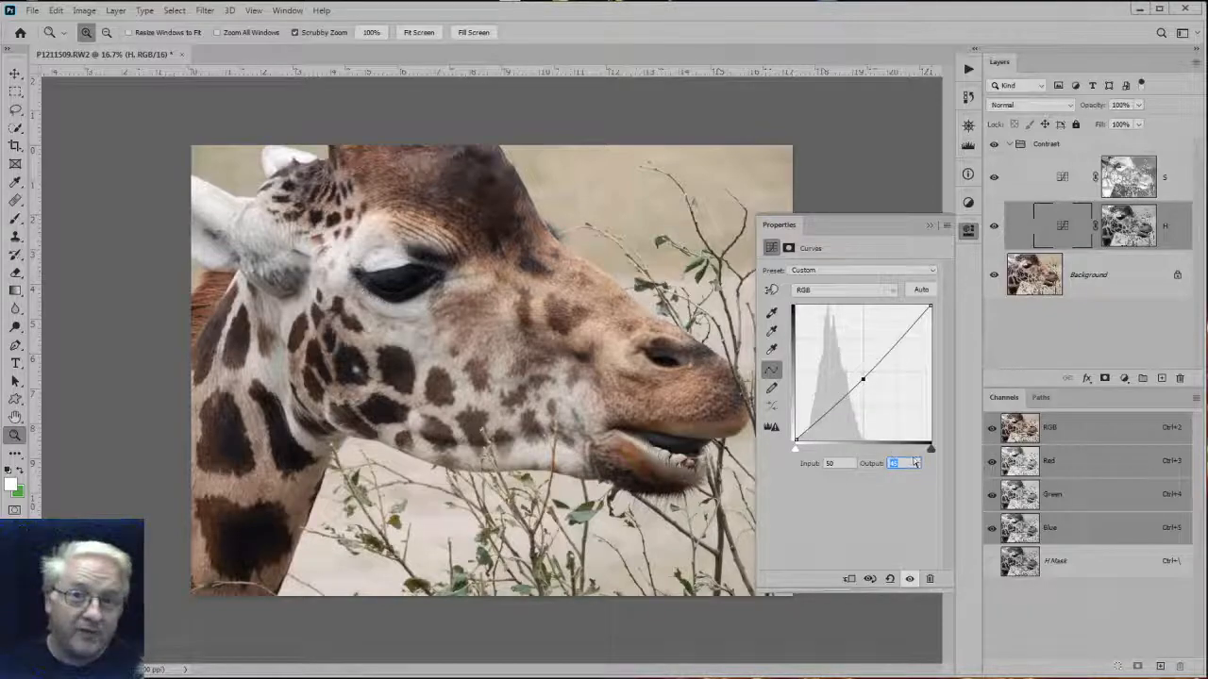
Stop recording the H+5 action and collapse its steps.
click(968, 70)
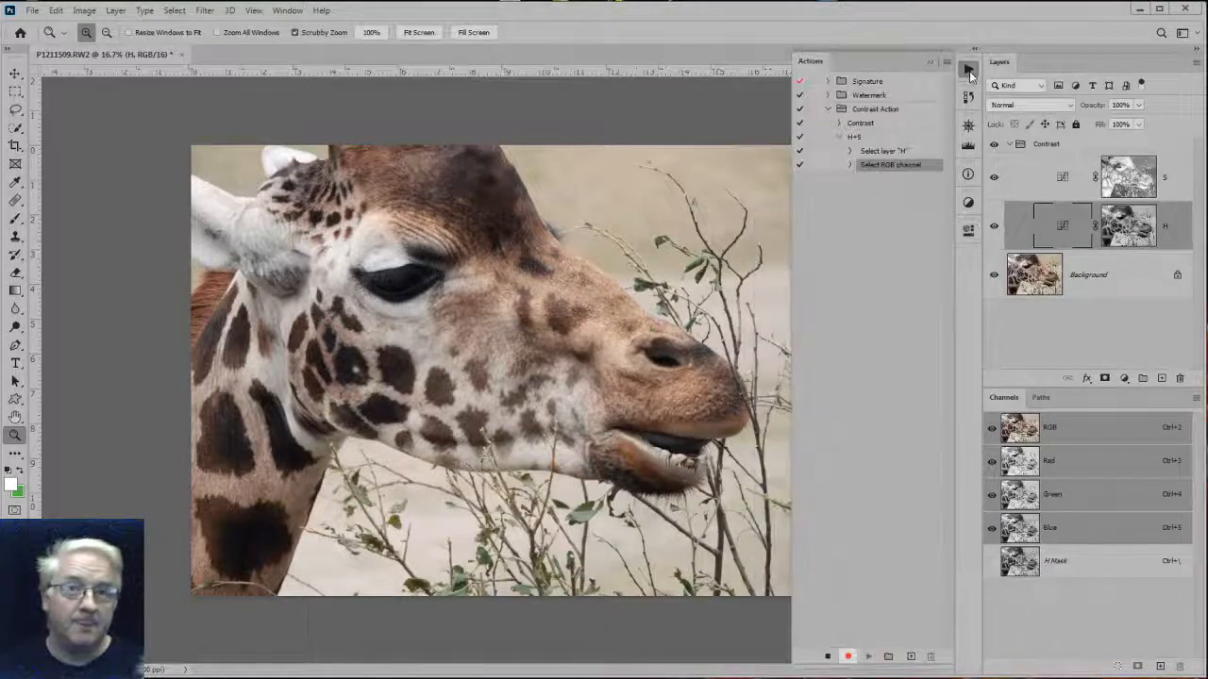
click(825, 657)
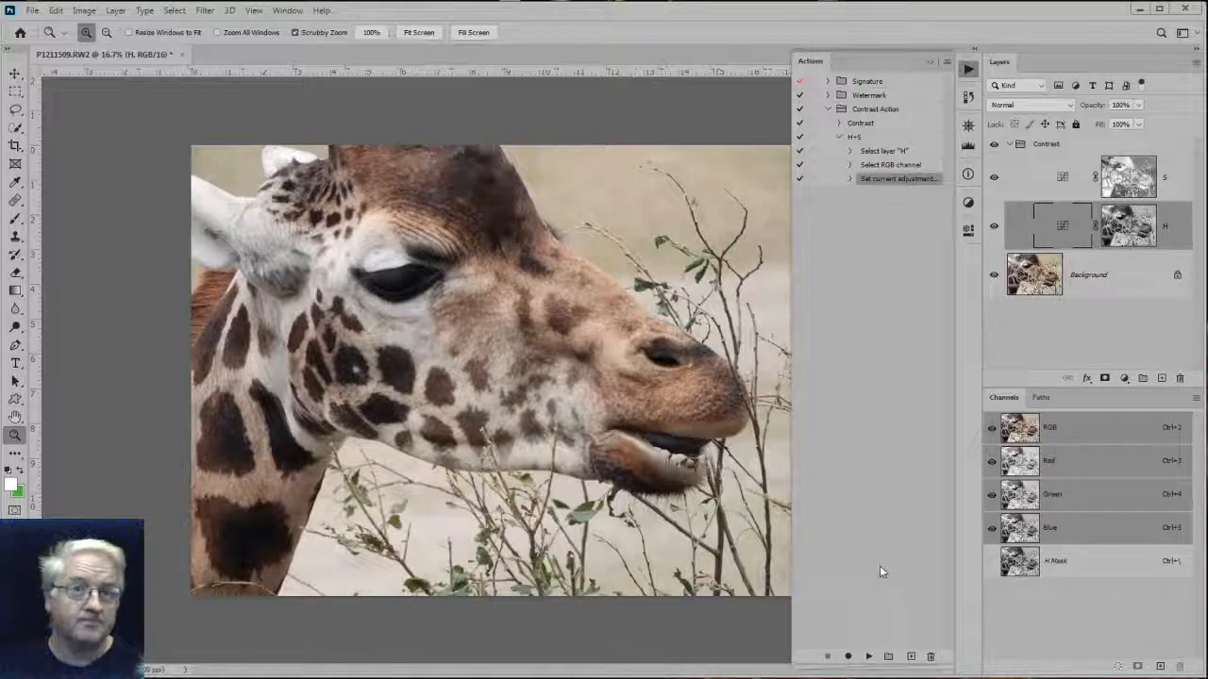
click(841, 139)
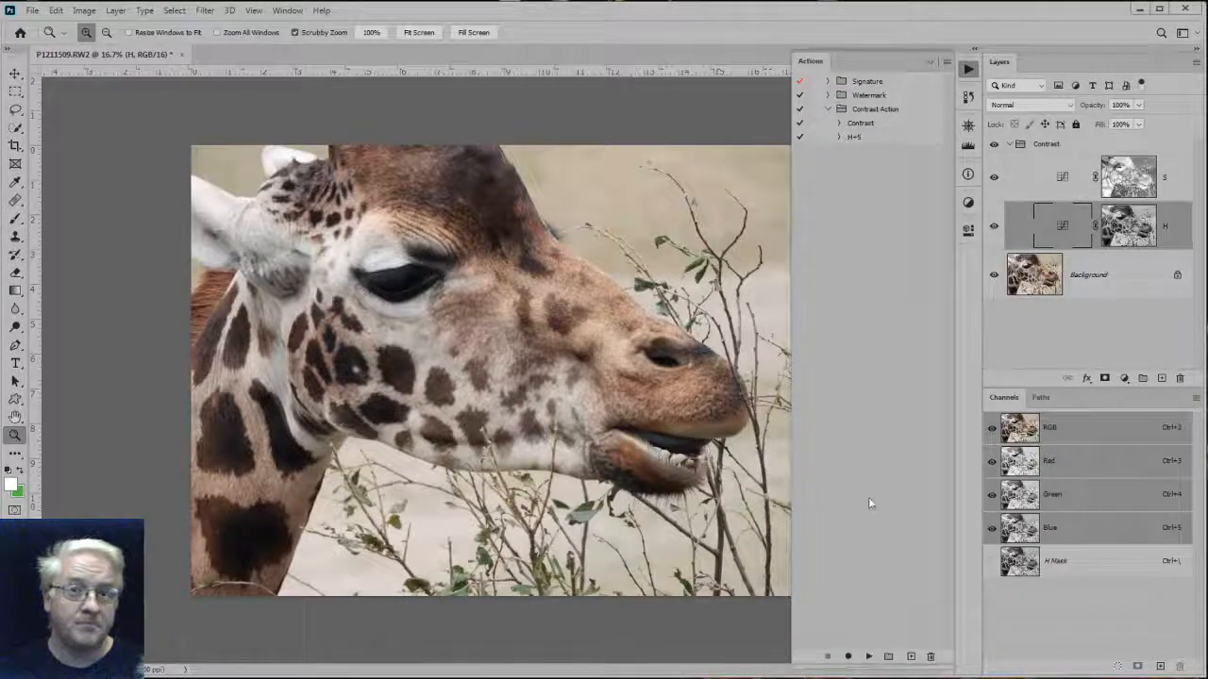
With the Background layer selected, start recording a new action named "H+10" in the Contrast Action set.
click(1055, 283)
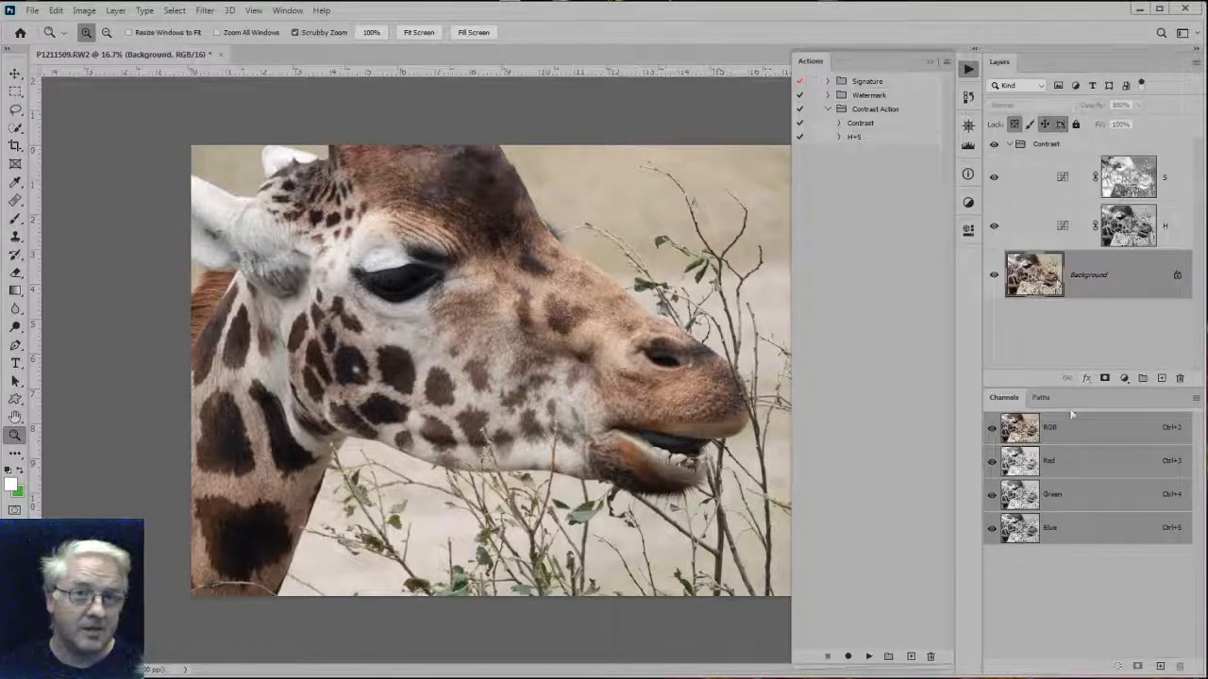
click(909, 657)
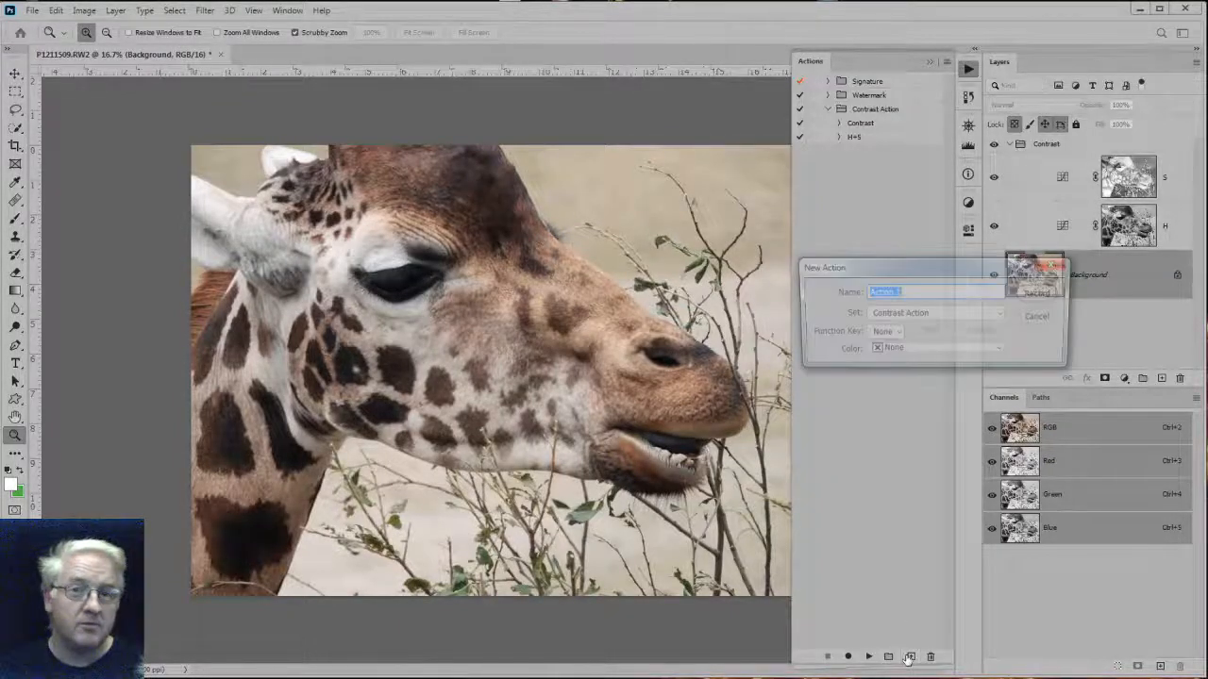
text(H)
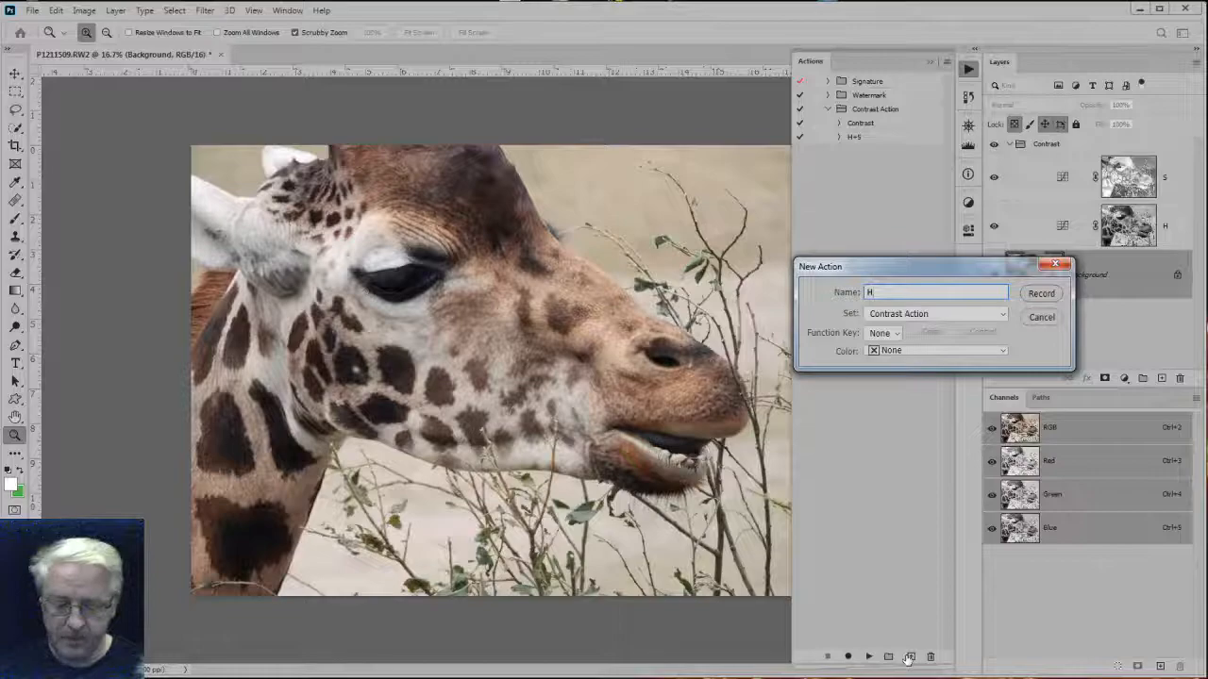
text(+S0)
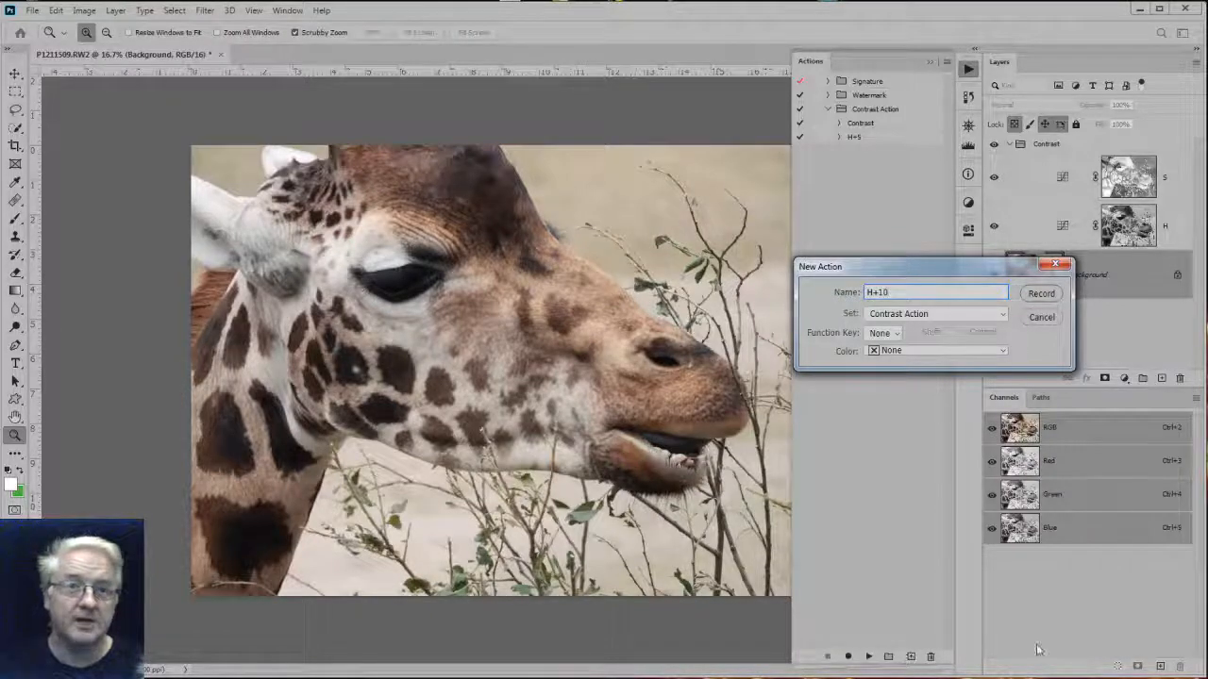
click(896, 317)
click(896, 319)
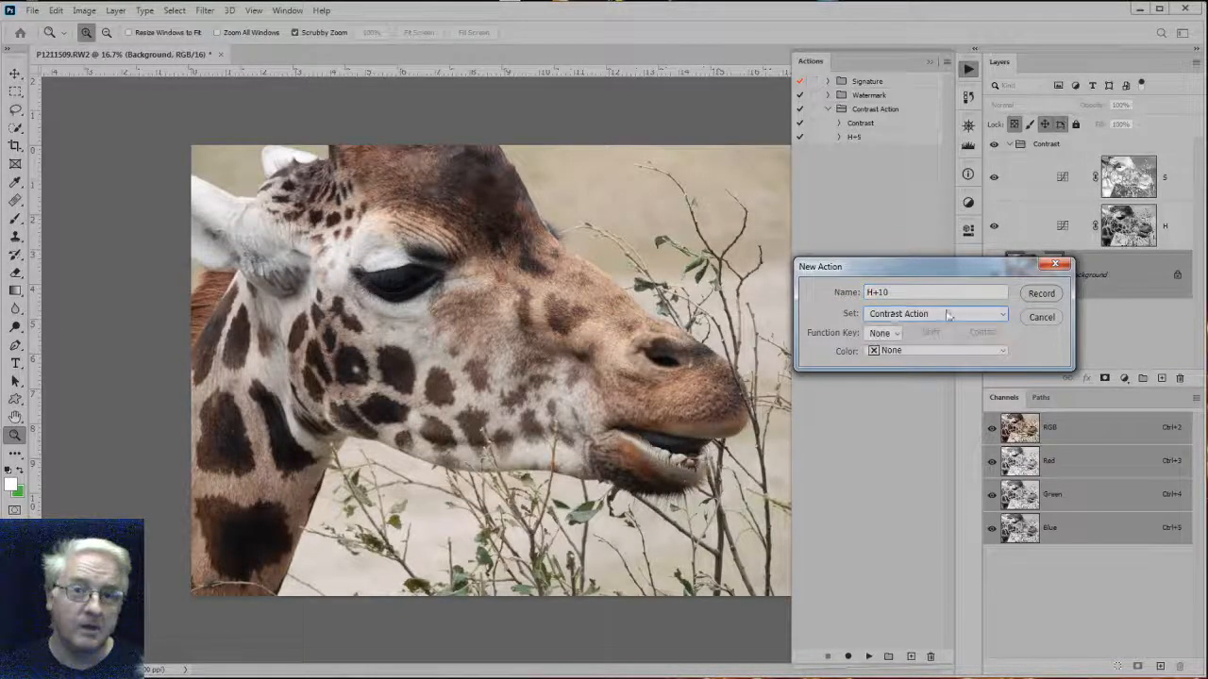
click(1042, 294)
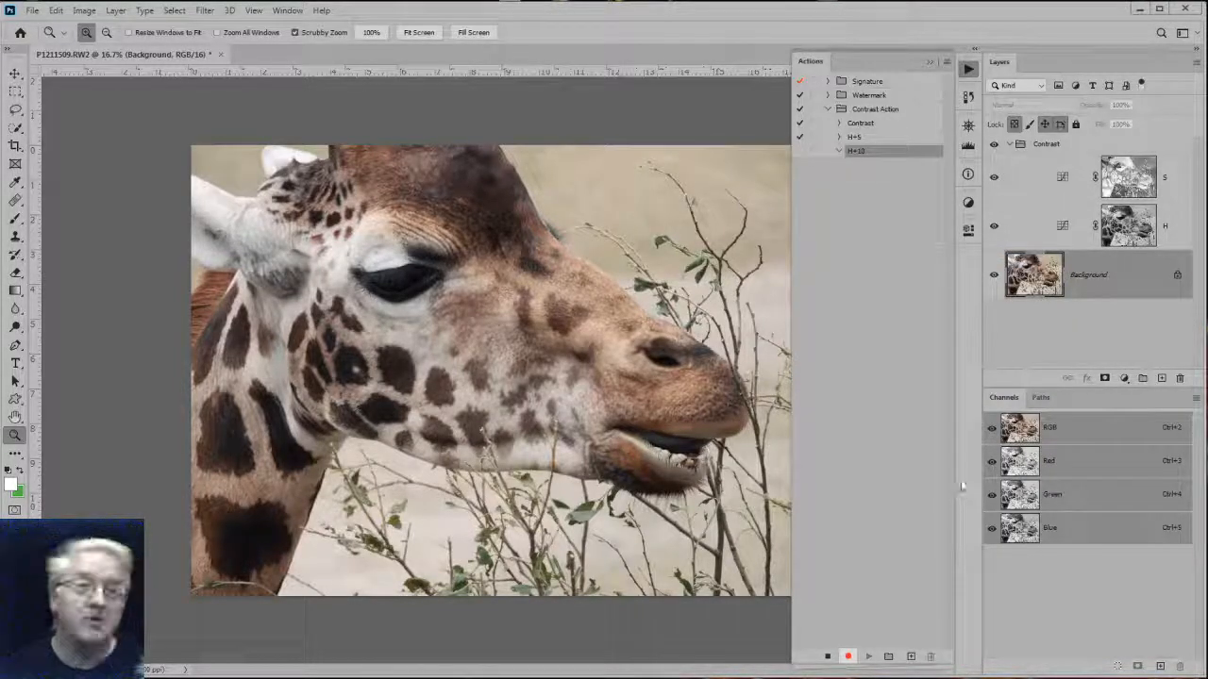
Set the output of the existing midpoint on the H layer's RGB curve to 40.
click(1062, 229)
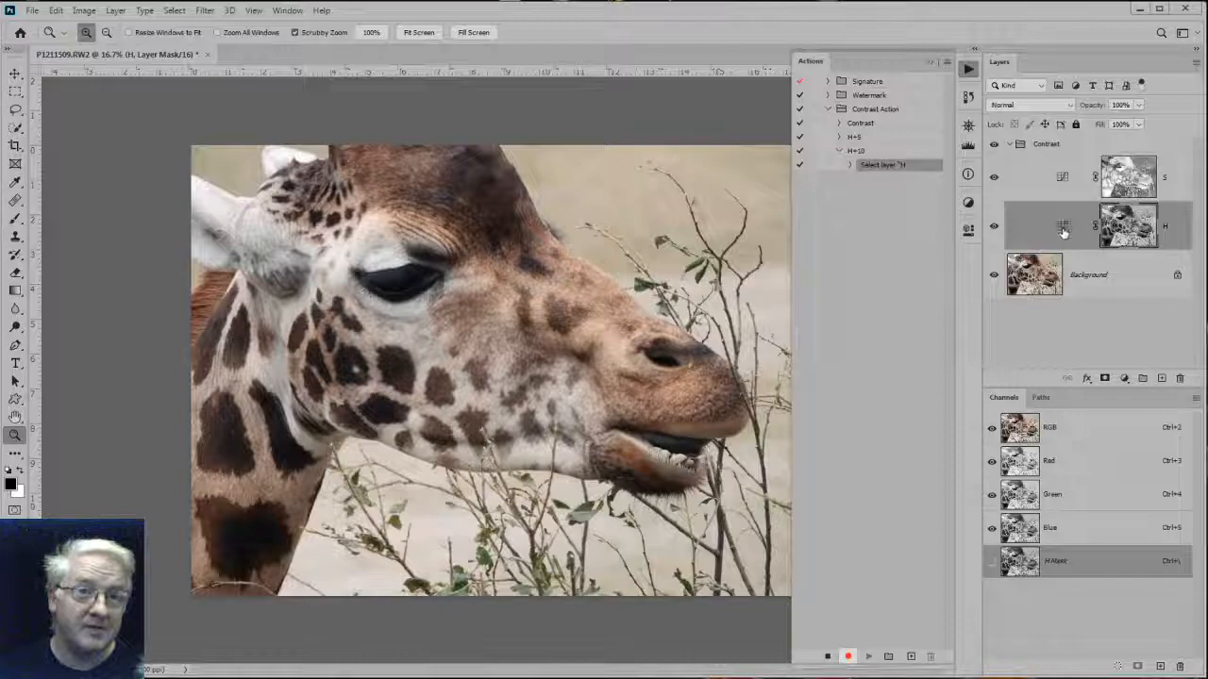
click(1063, 229)
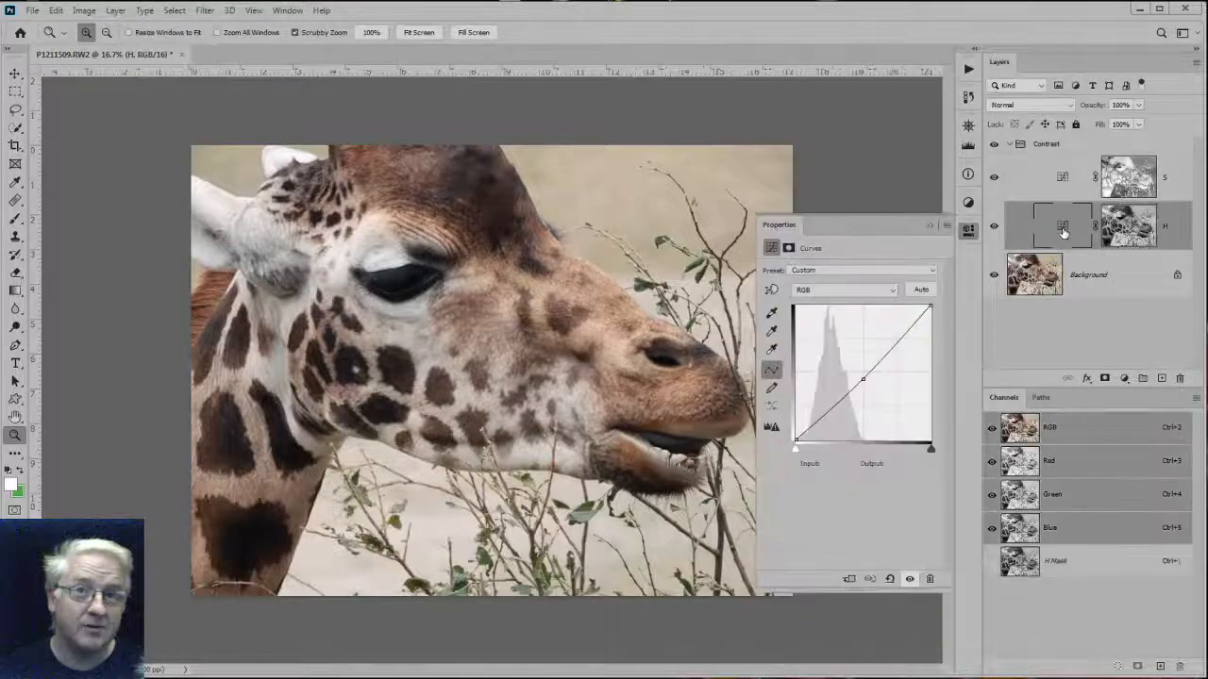
click(860, 380)
drag(902, 463, 881, 464)
text(40)
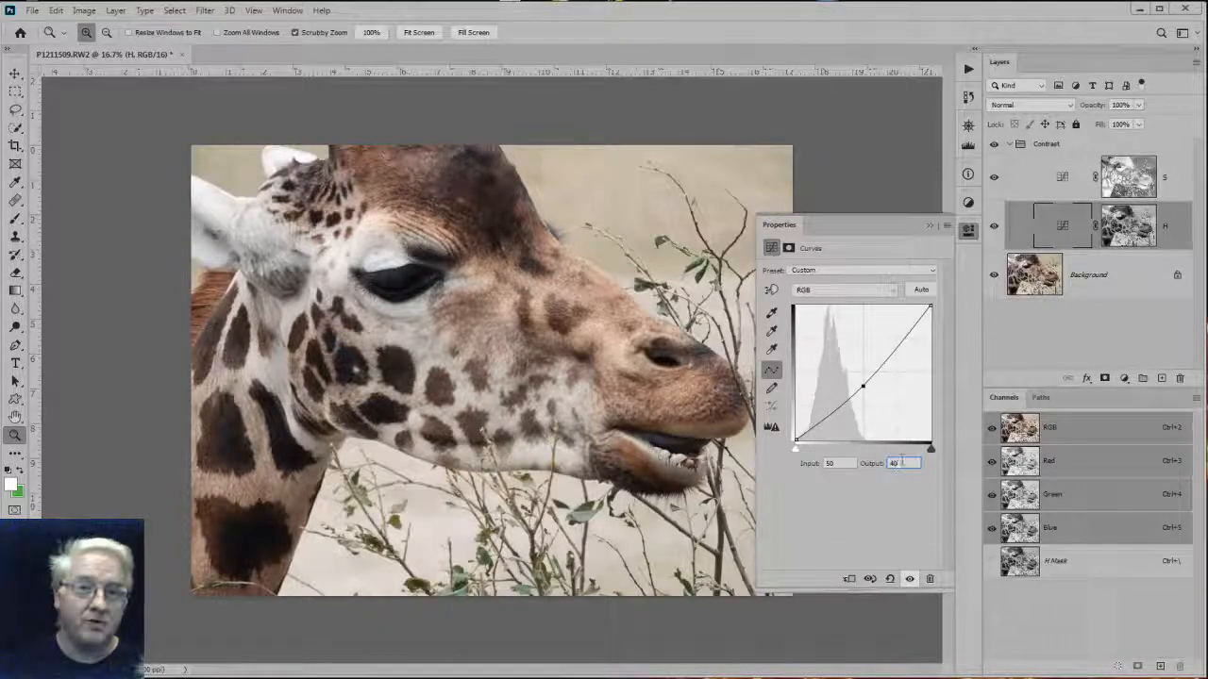
click(1051, 230)
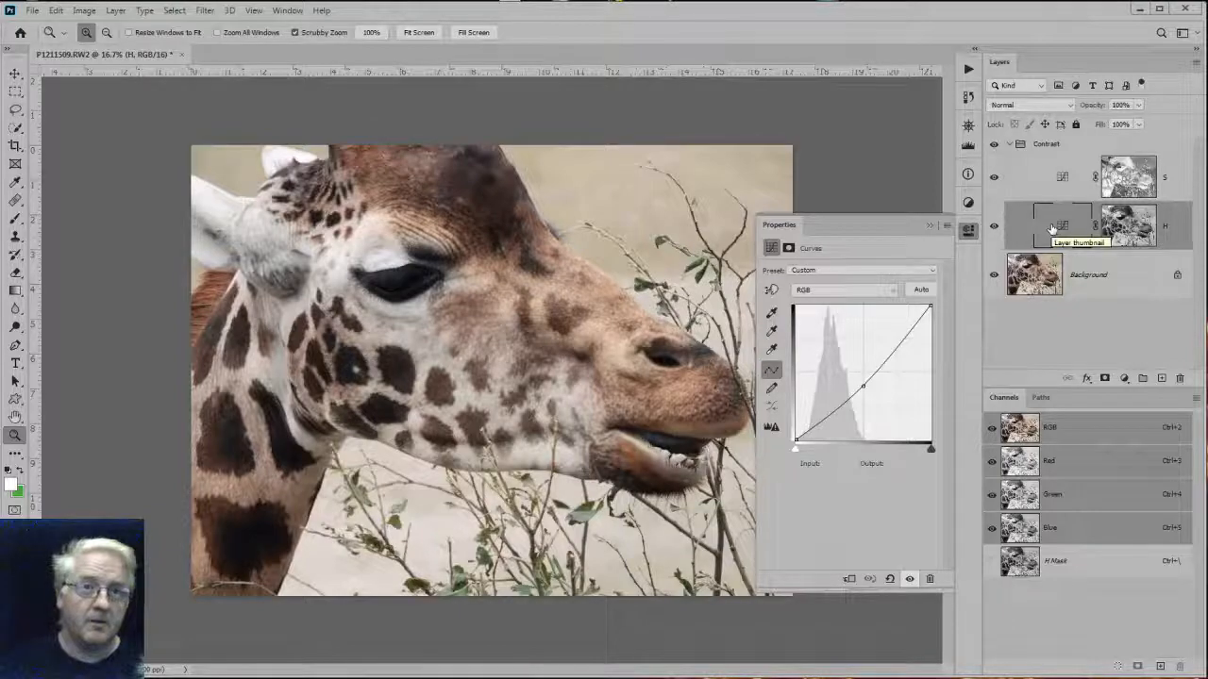
Stop recording the H+10 action and collapse its steps.
click(967, 70)
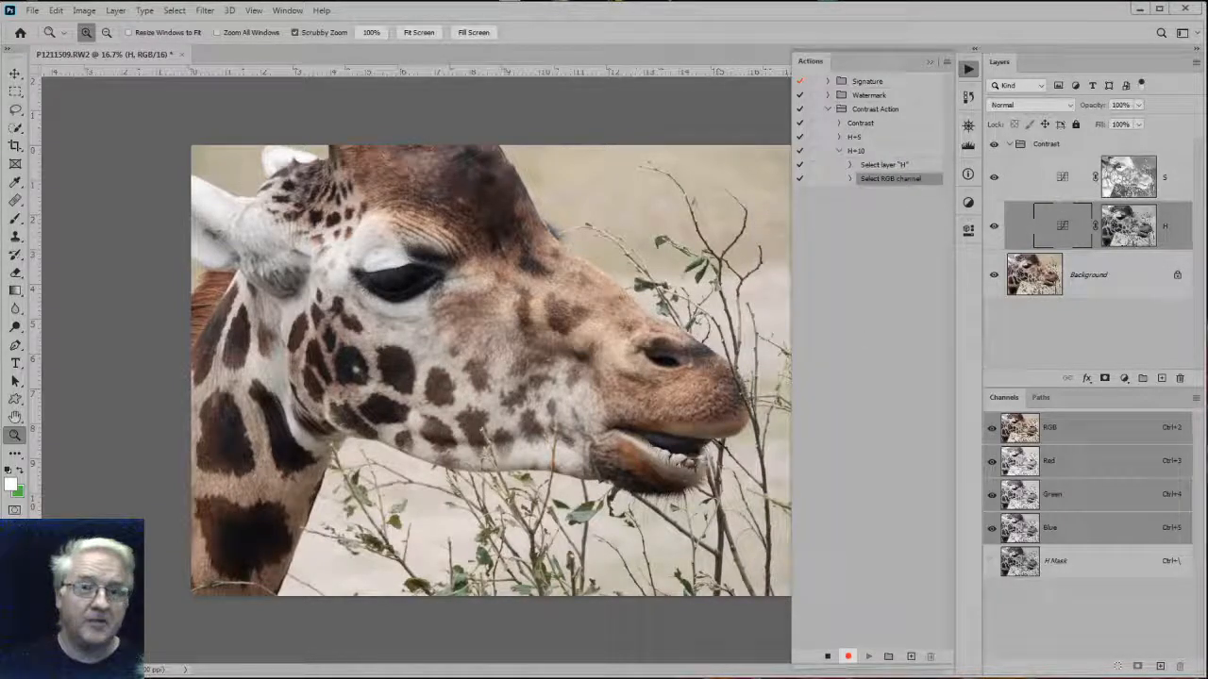
click(827, 655)
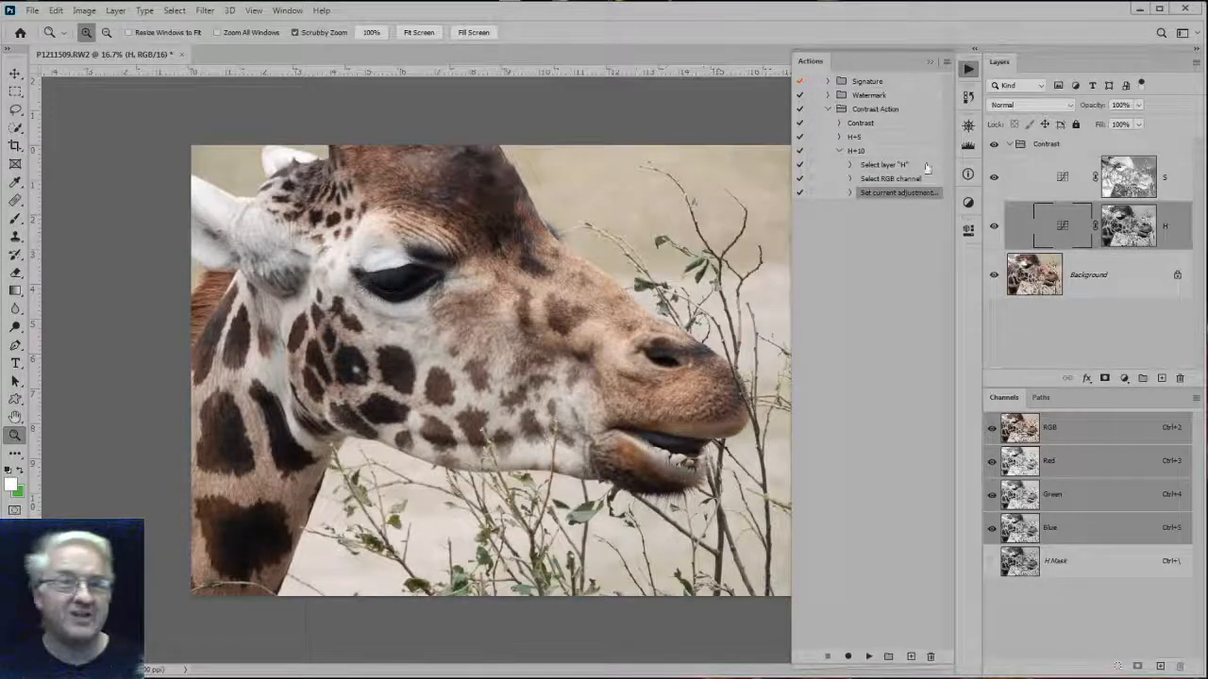
click(838, 152)
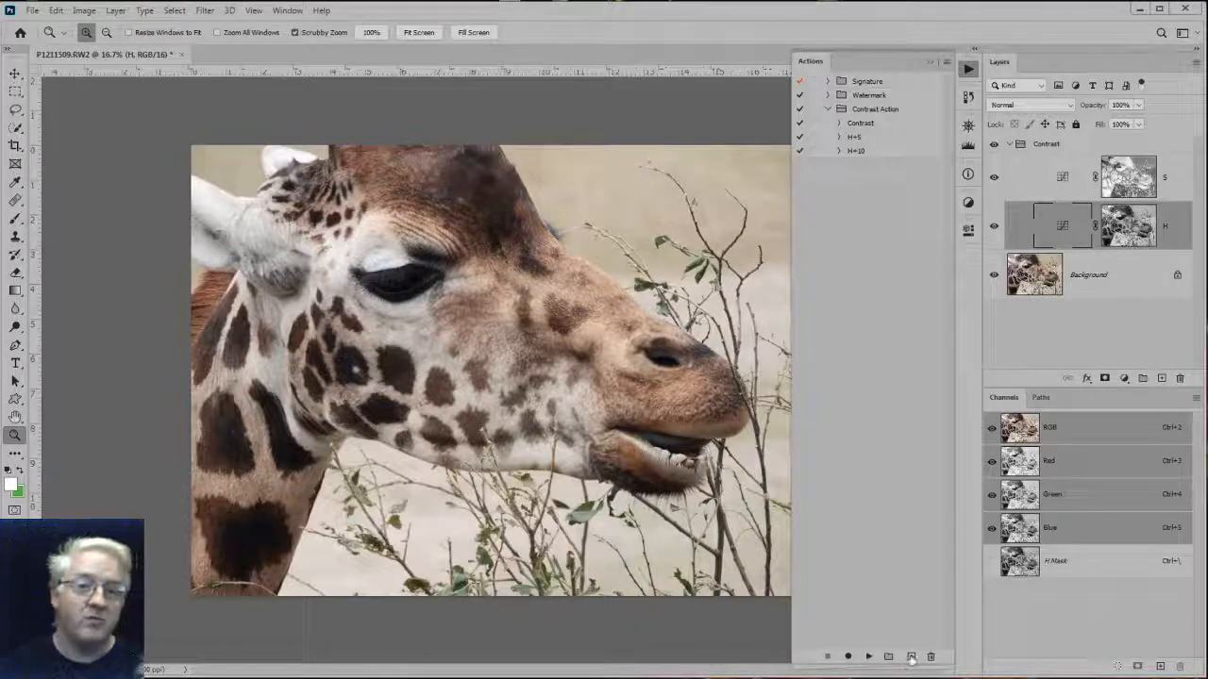
With the Background layer selected, start recording a new action named "H+15" in the Contrast Action set.
click(1114, 283)
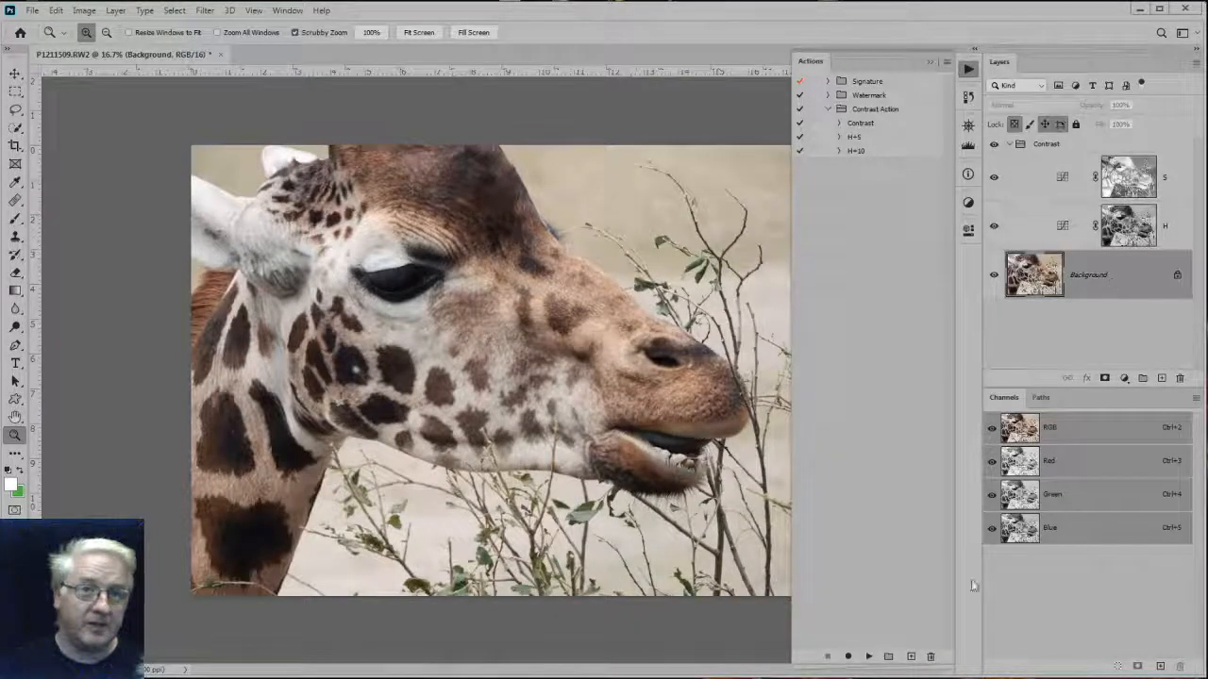
click(910, 656)
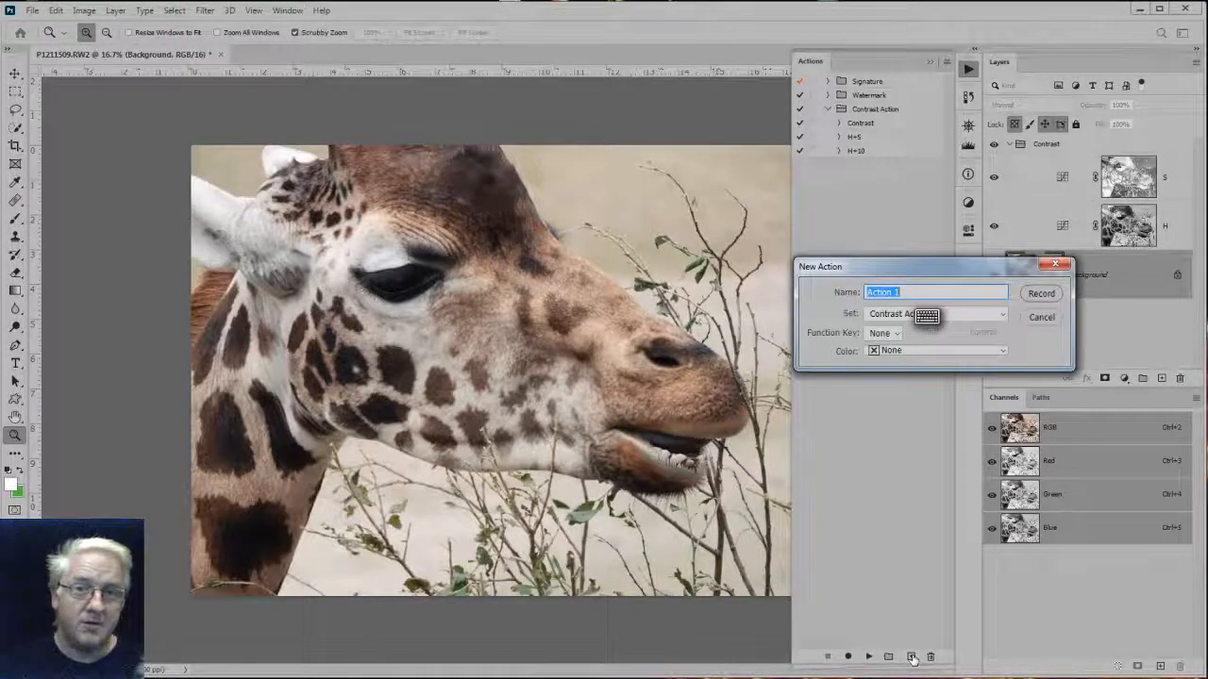
text(H+1)
key(BackSpace)
text(5)
text(1)
key(Left)
key(BackSpace)
text(h)
key(BackSpace)
text(H)
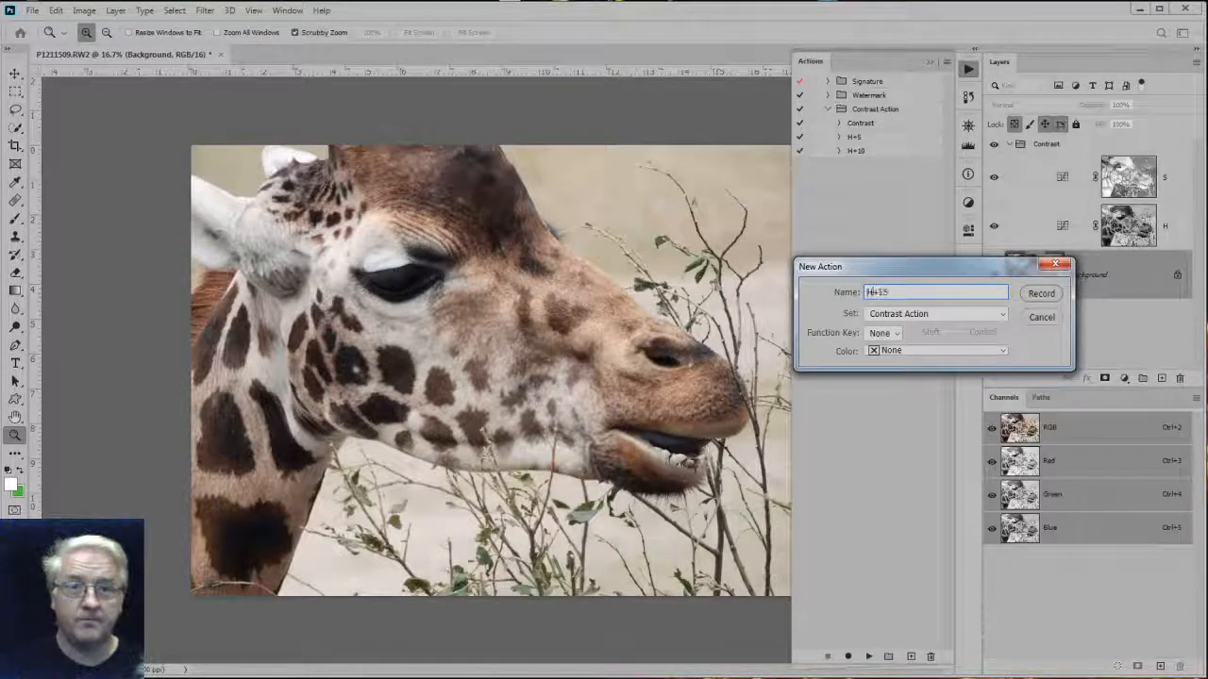
click(1041, 293)
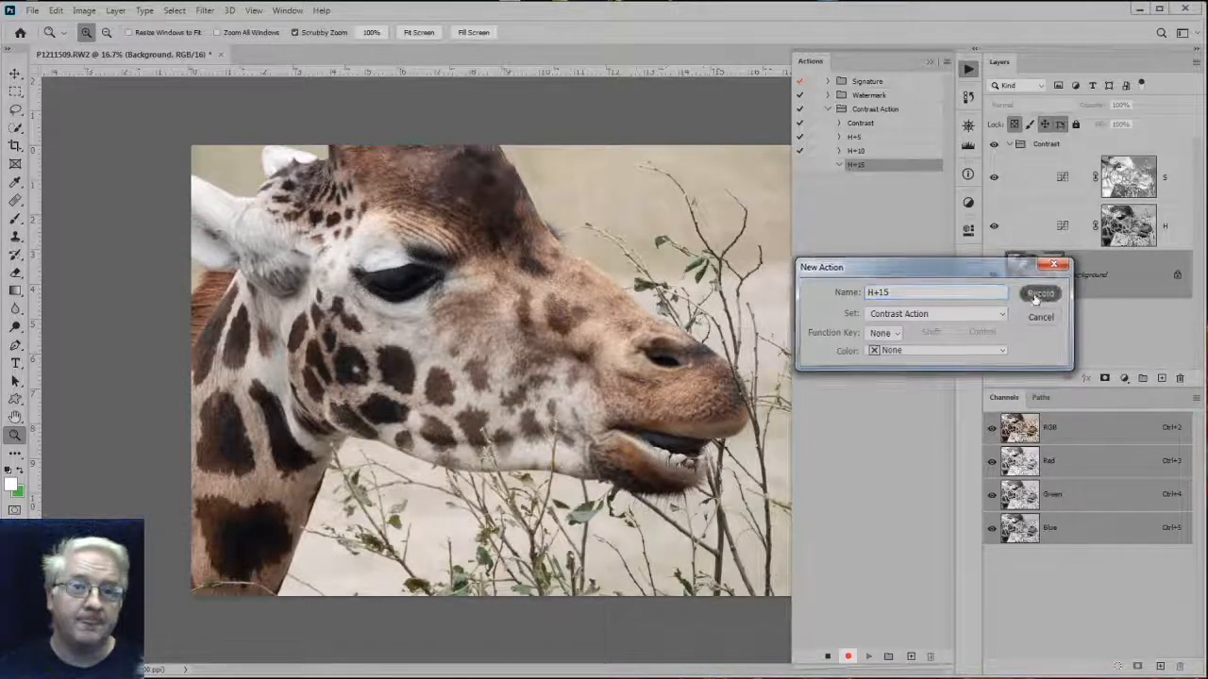
Set the output of the existing midpoint on the H layer's RGB curve to 35 and stop recording the H+15 action.
click(1062, 236)
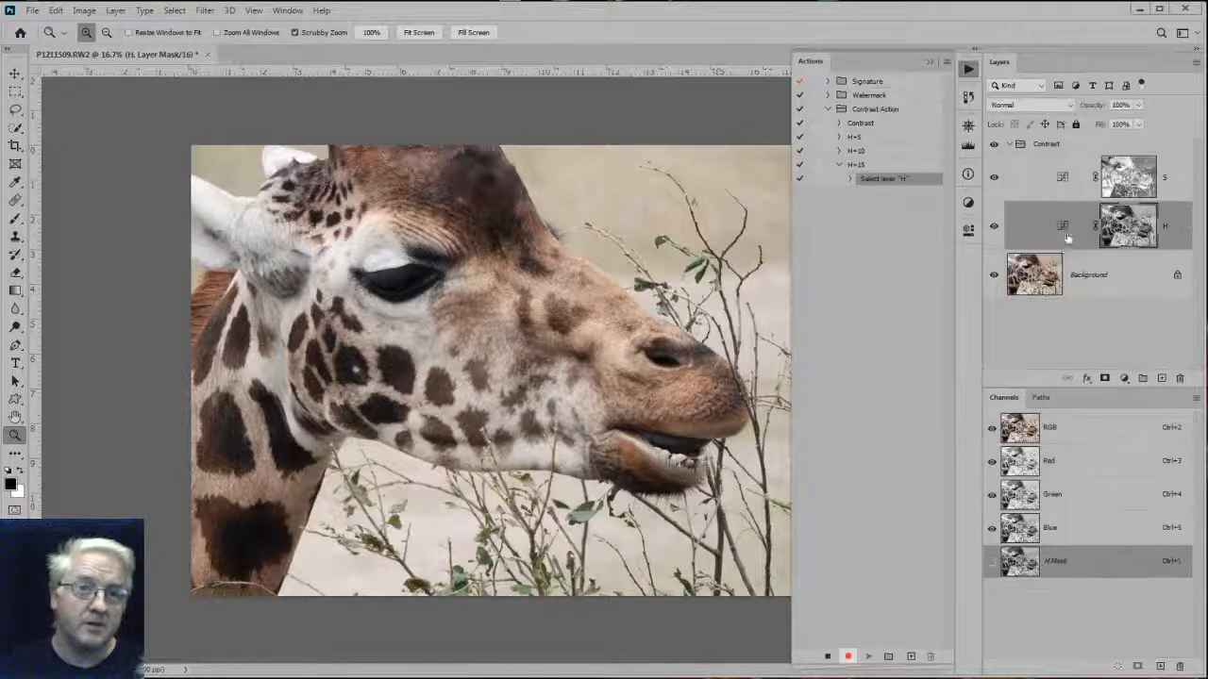
double_click(1062, 229)
drag(861, 376, 861, 389)
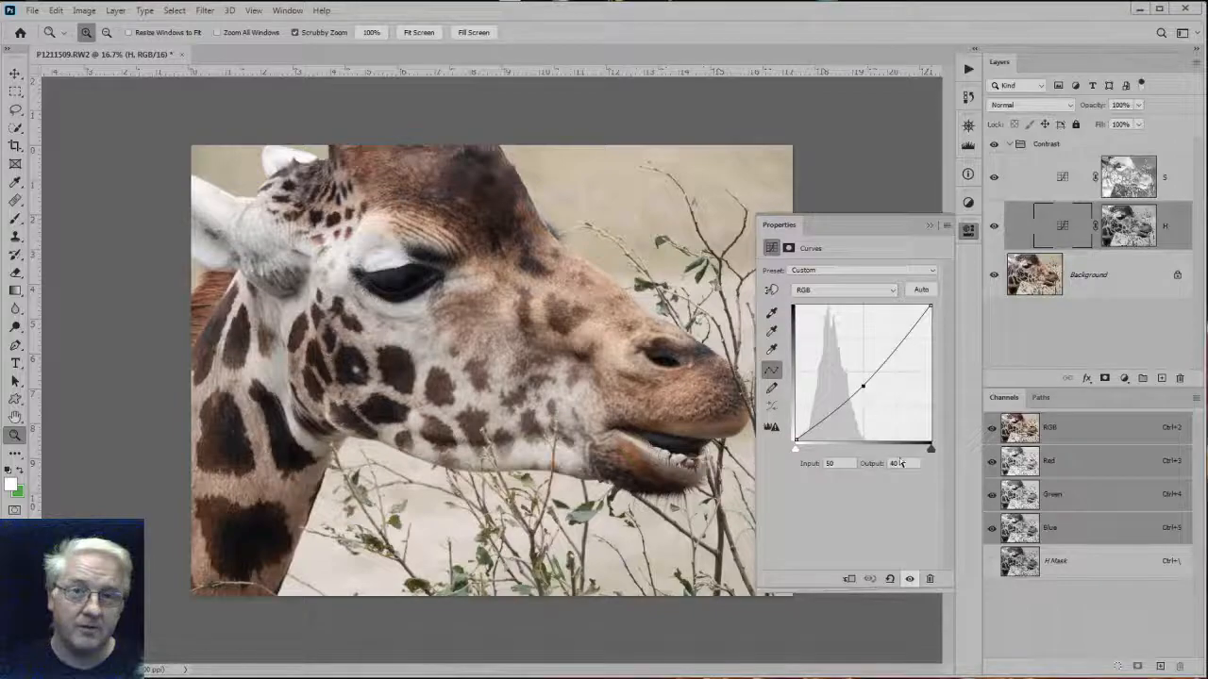
double_click(899, 463)
text(35)
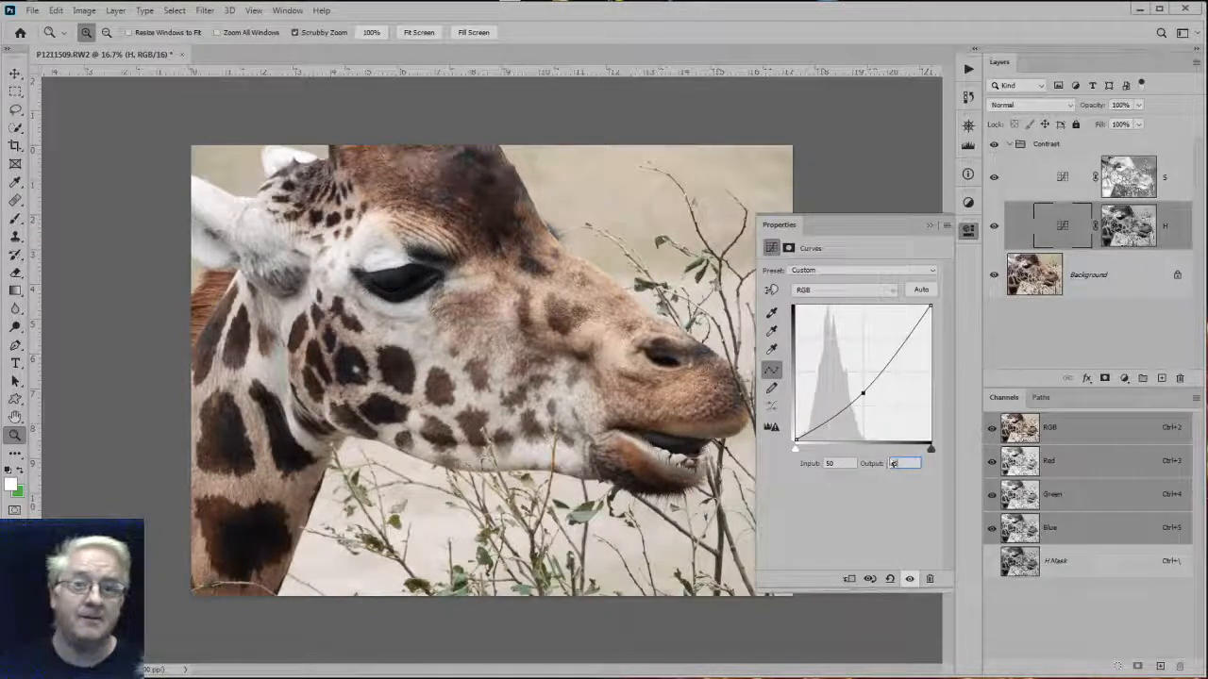
click(1065, 229)
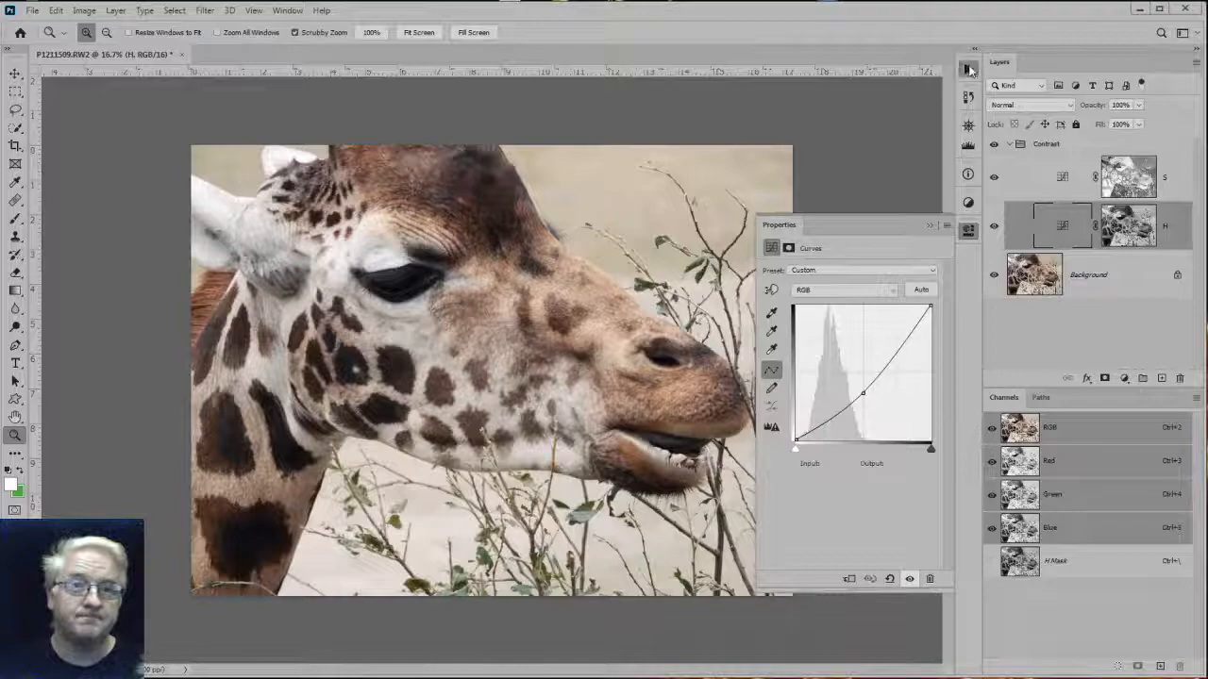
click(968, 69)
click(826, 655)
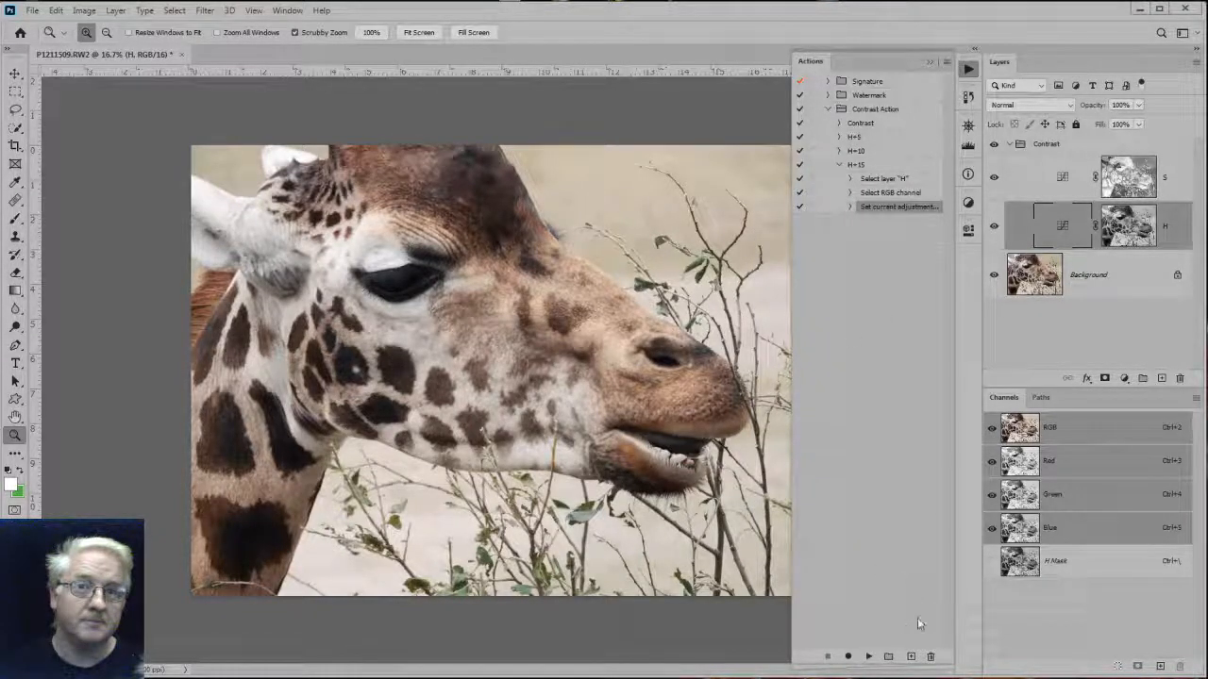
With the Background layer selected, start recording a new action named "H+20" in the Contrast Action set.
key(alt+bracketleft)
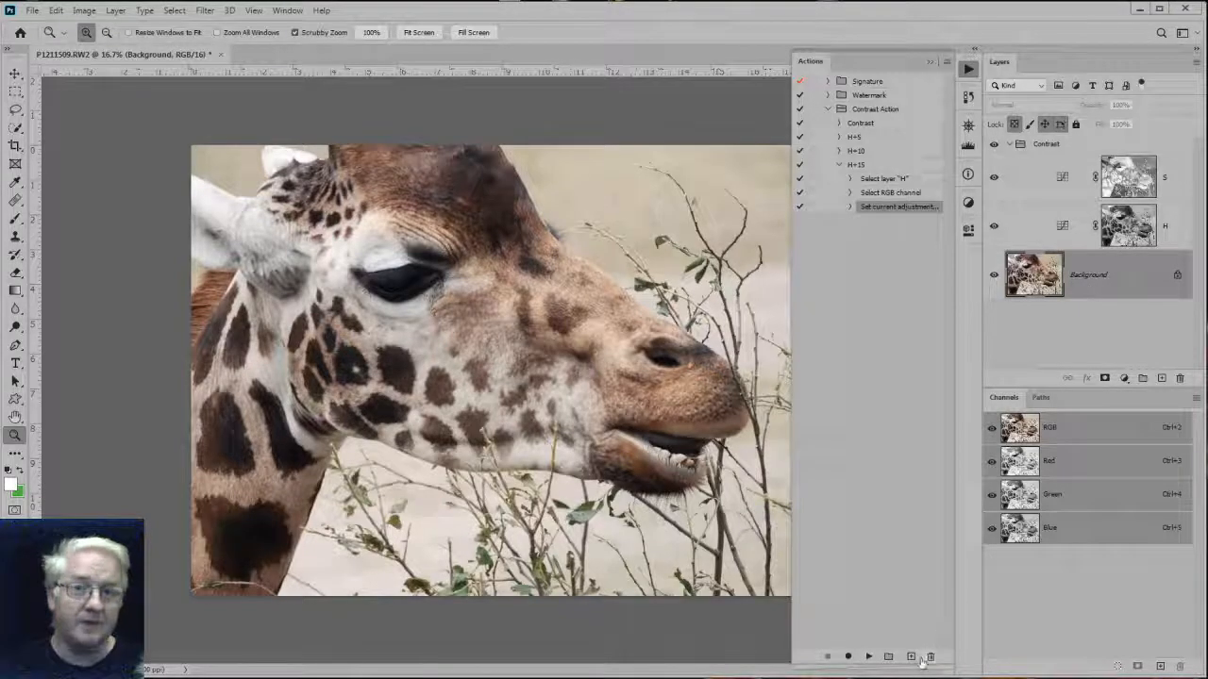
click(910, 656)
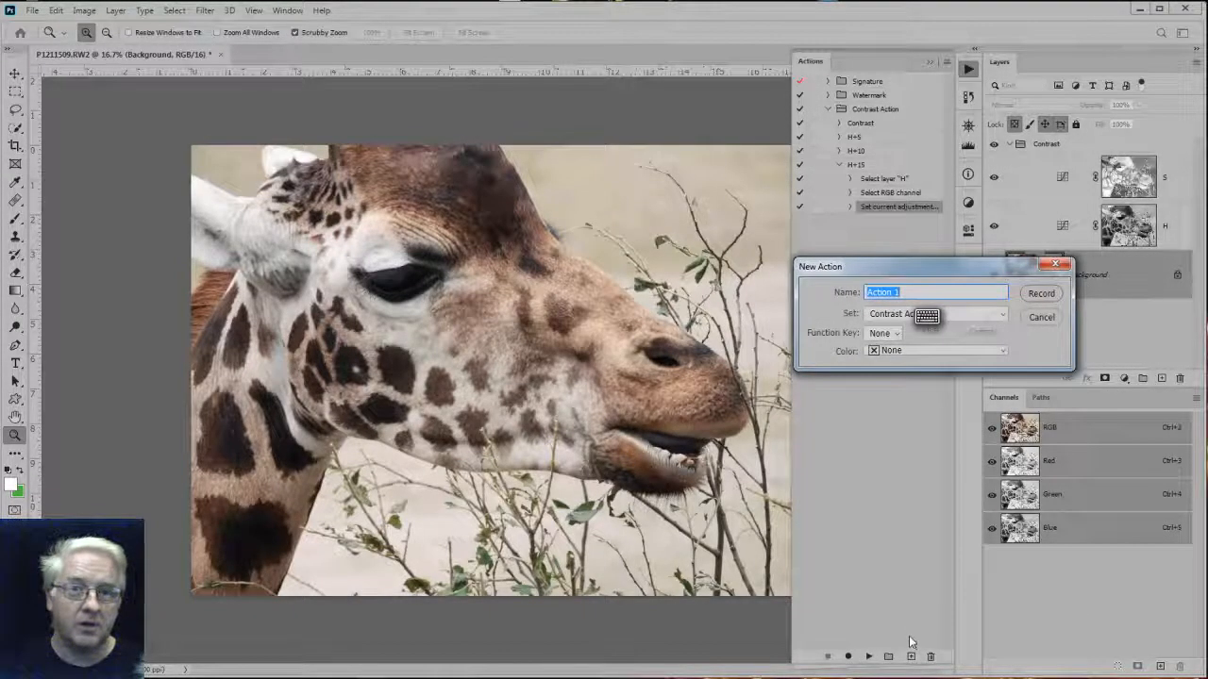
text(H+2)
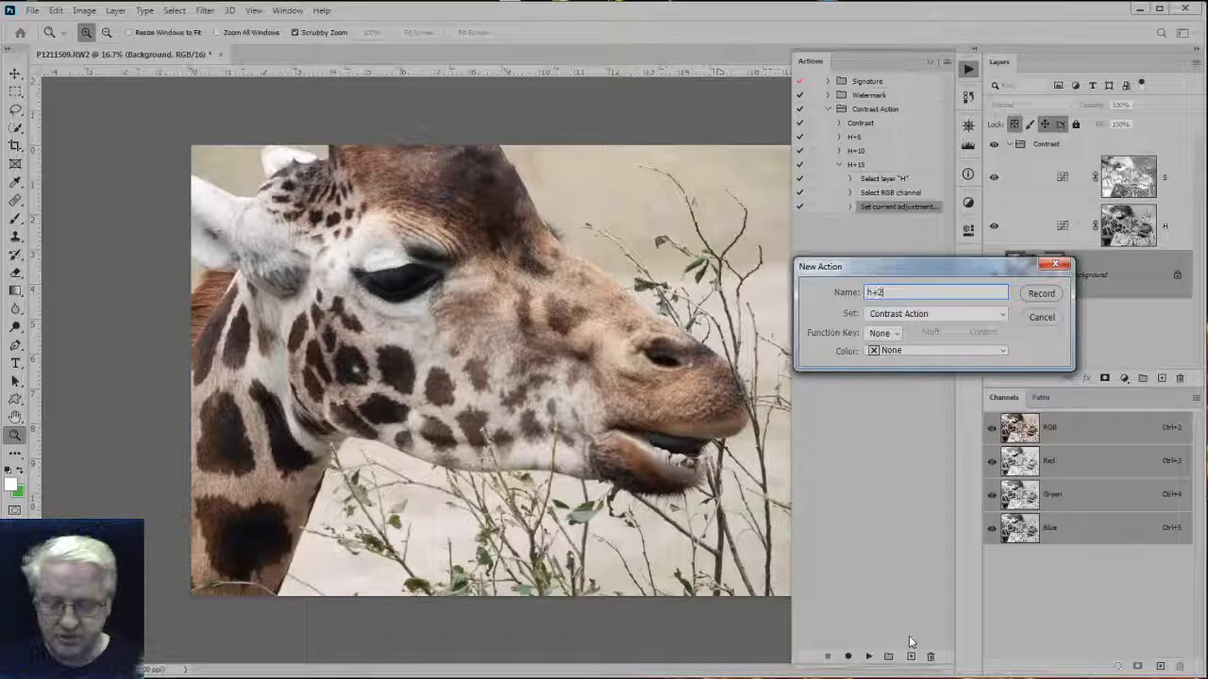
text(0)
key(Left)
key(Left)
key(BackSpace)
key(BackSpace)
text(H)
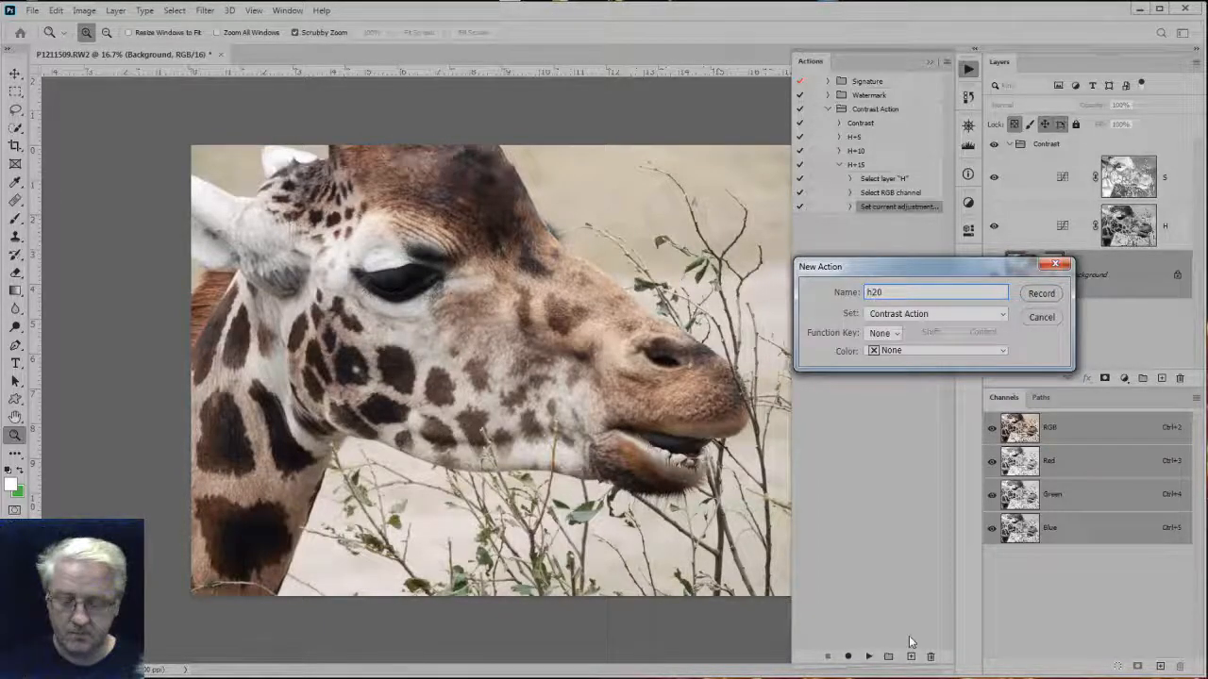
text(H+)
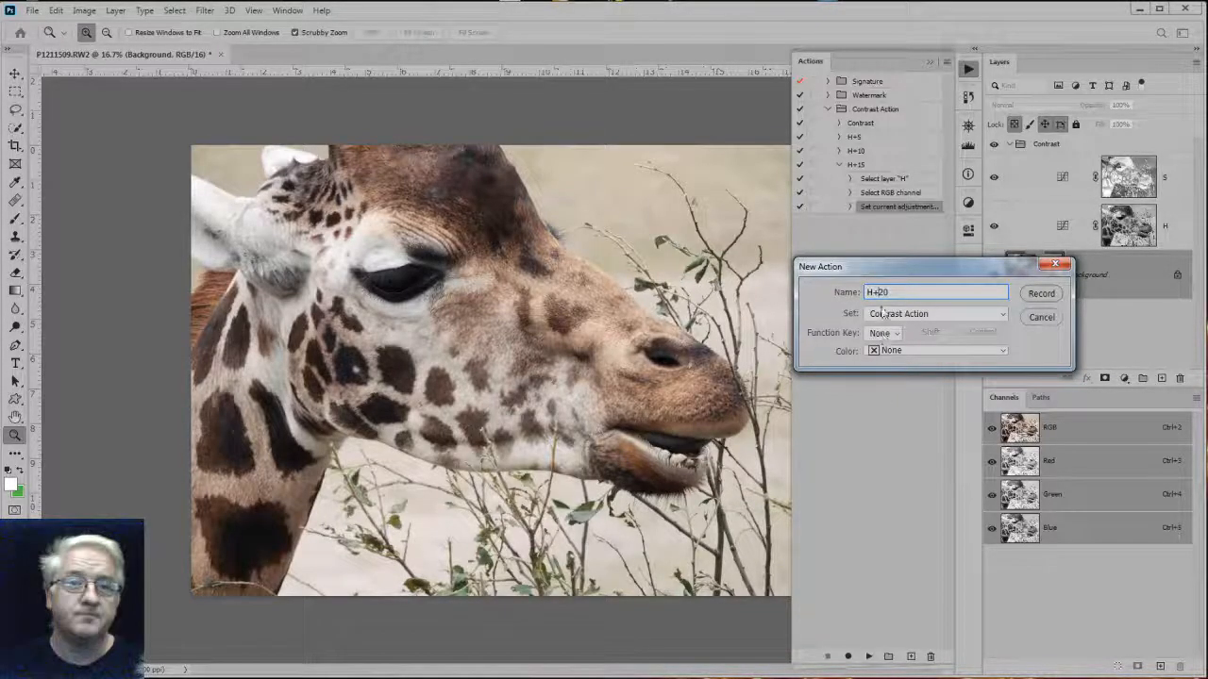
click(1041, 294)
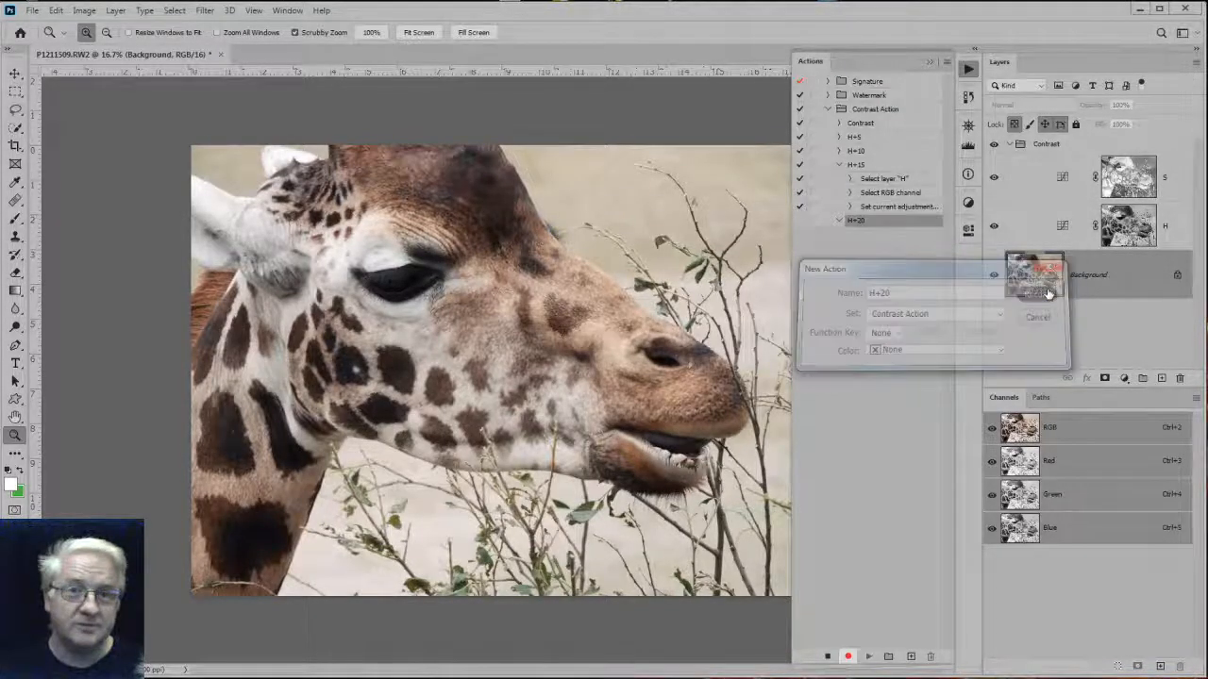
Set the output of the existing midpoint on the H layer's RGB curve to 30 and stop recording the H+20 action.
click(1062, 227)
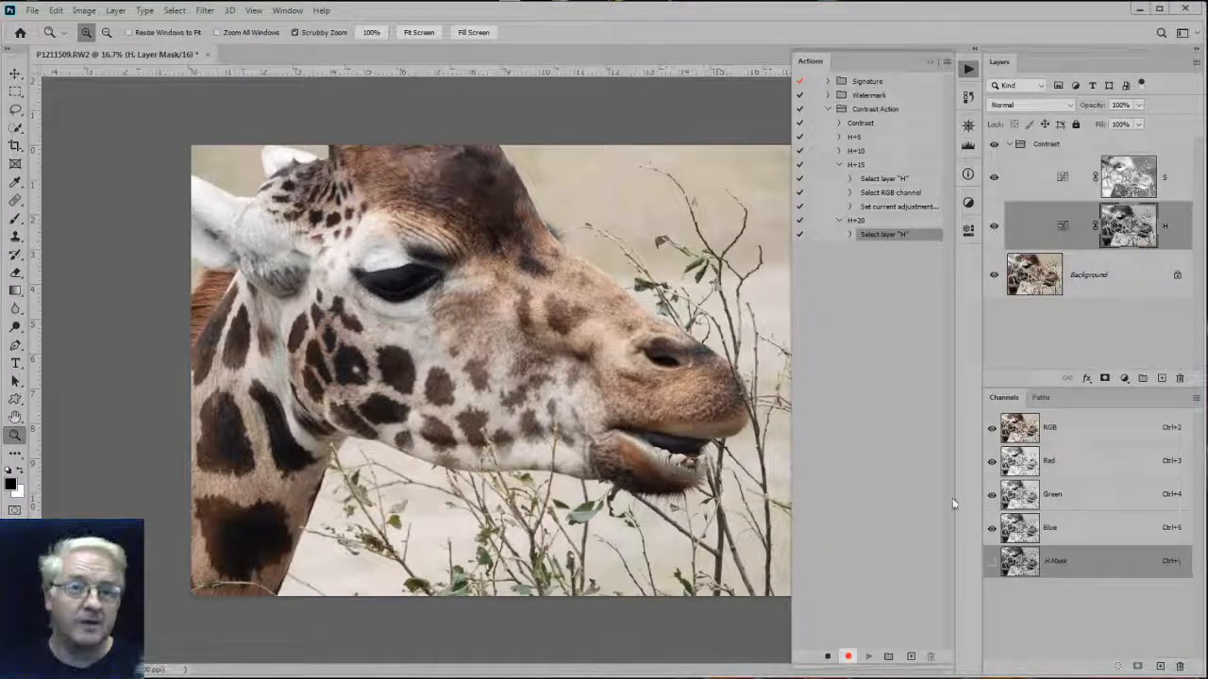
double_click(1063, 227)
click(863, 394)
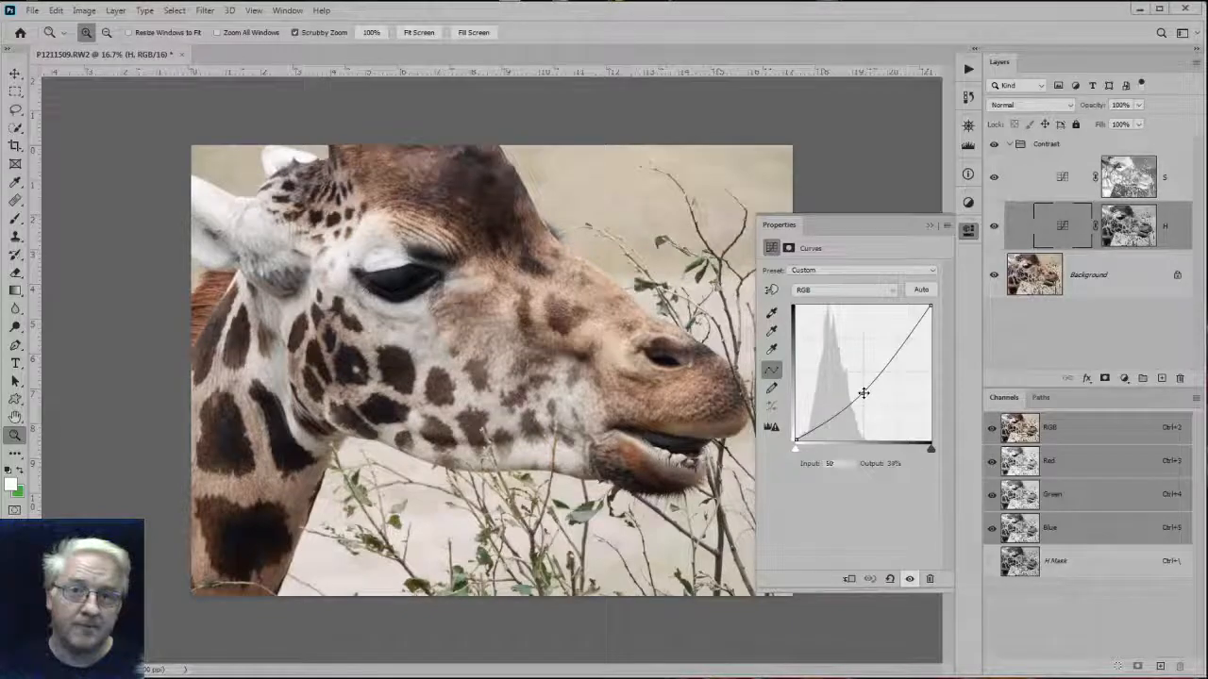
double_click(898, 464)
text(30)
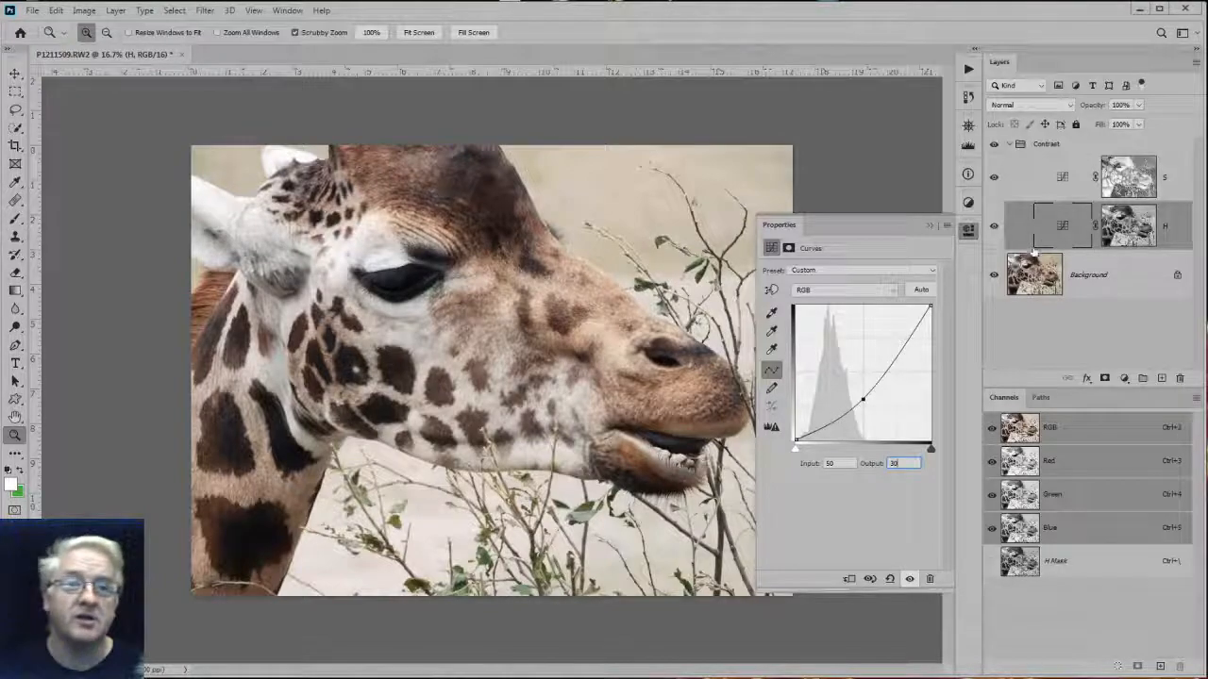
click(968, 71)
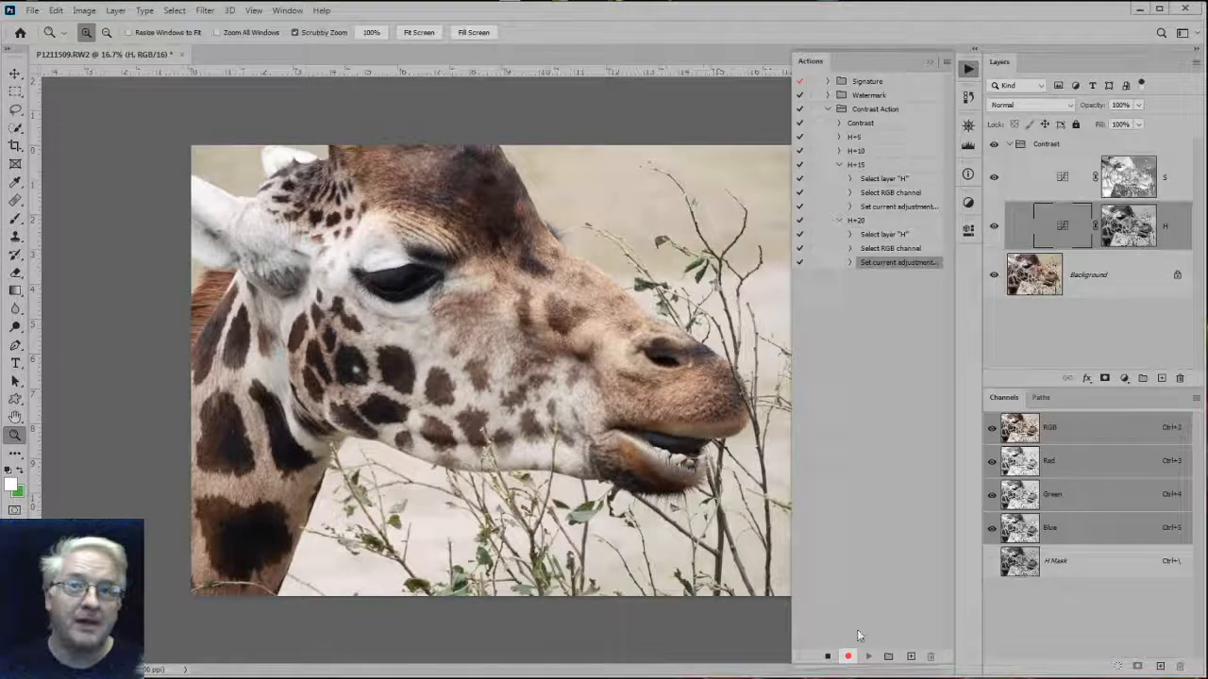
click(826, 656)
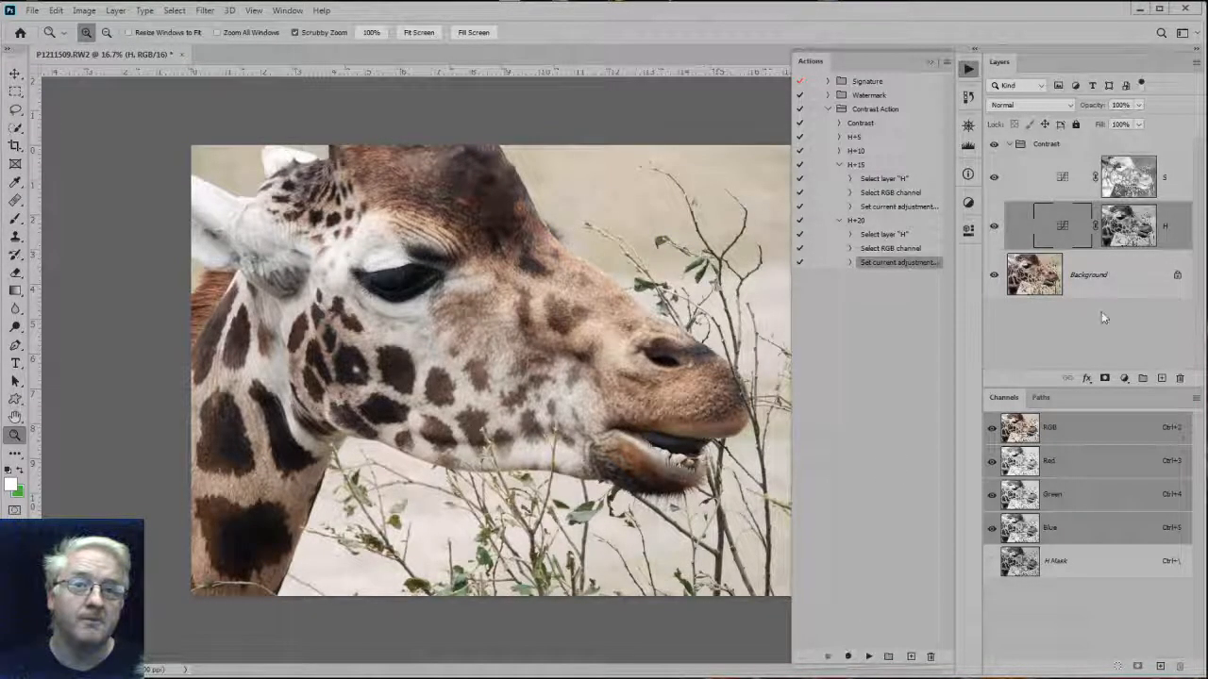
Collapse the steps of the H+20 and H+15 actions and select the Background layer.
click(839, 220)
click(838, 166)
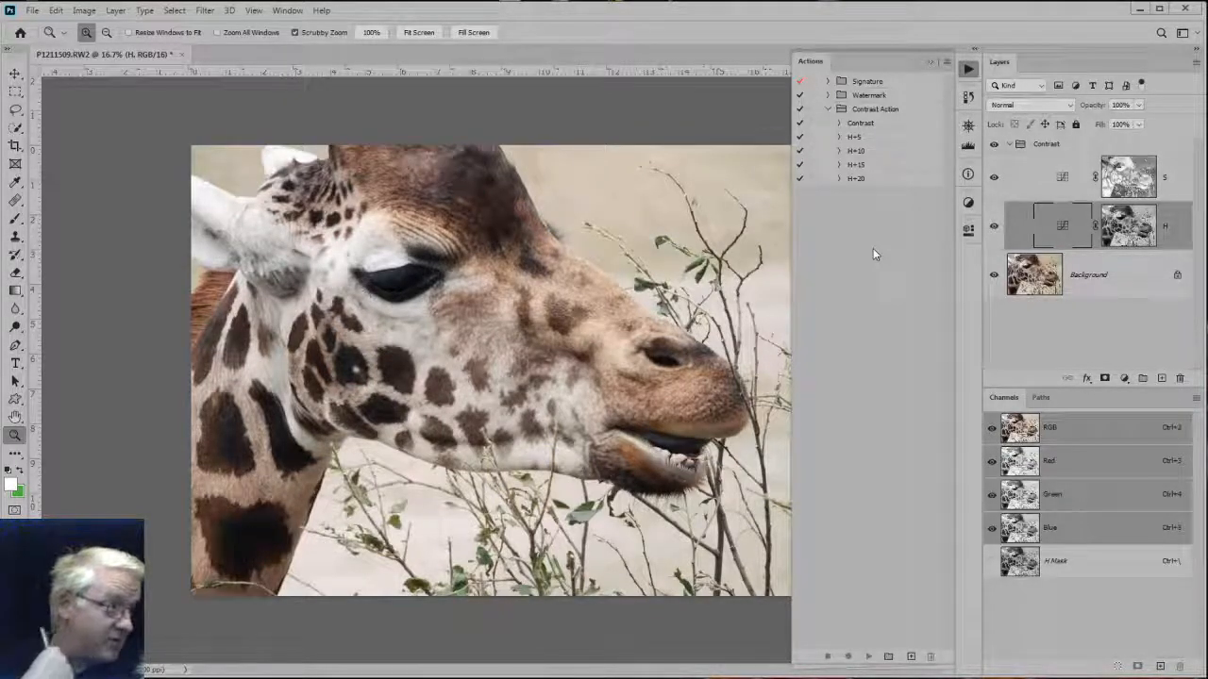
click(1047, 283)
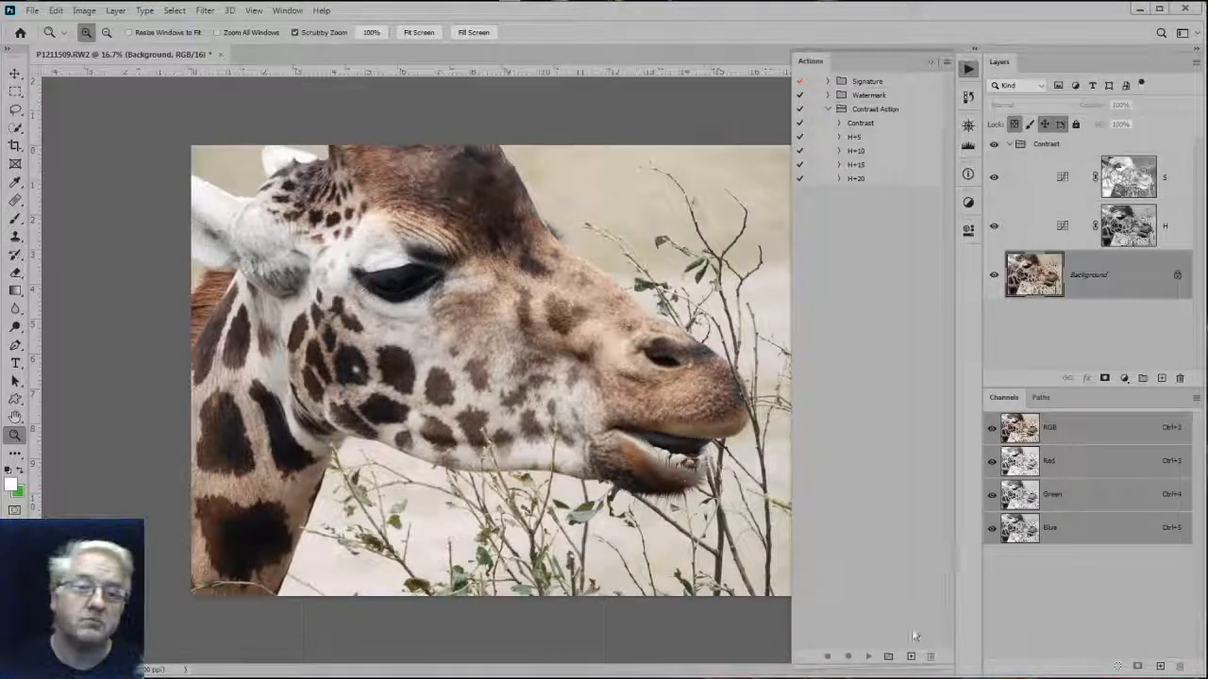
click(910, 657)
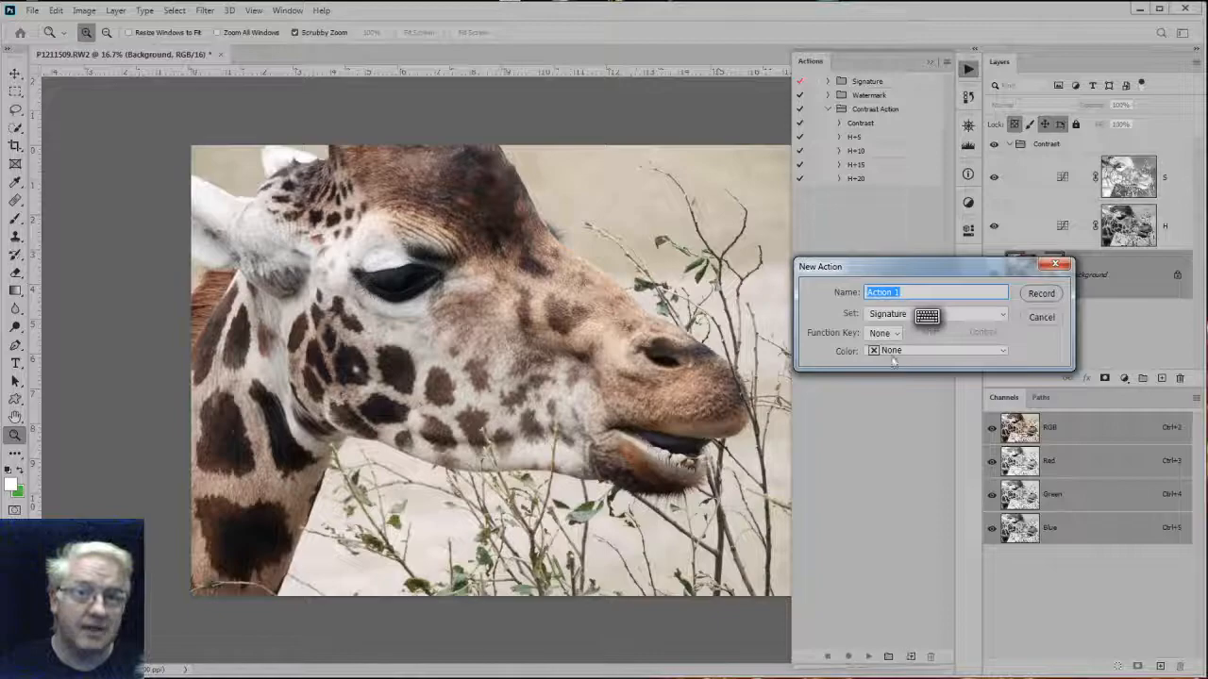
text(S+5)
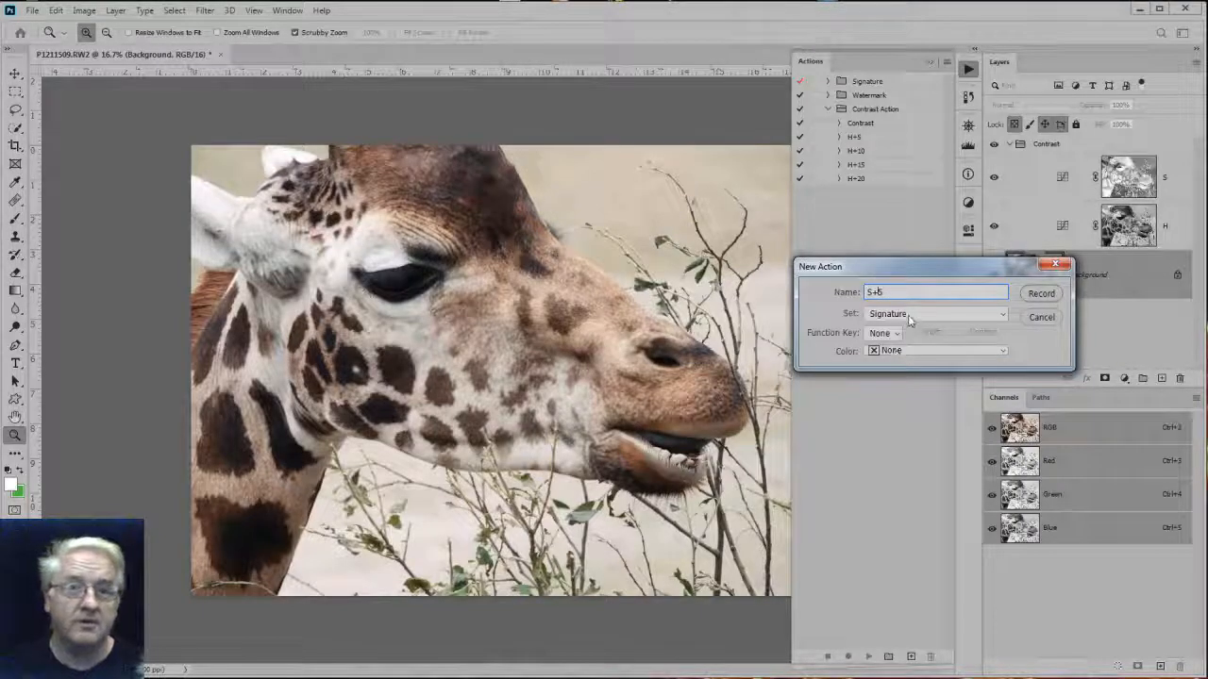
click(1039, 295)
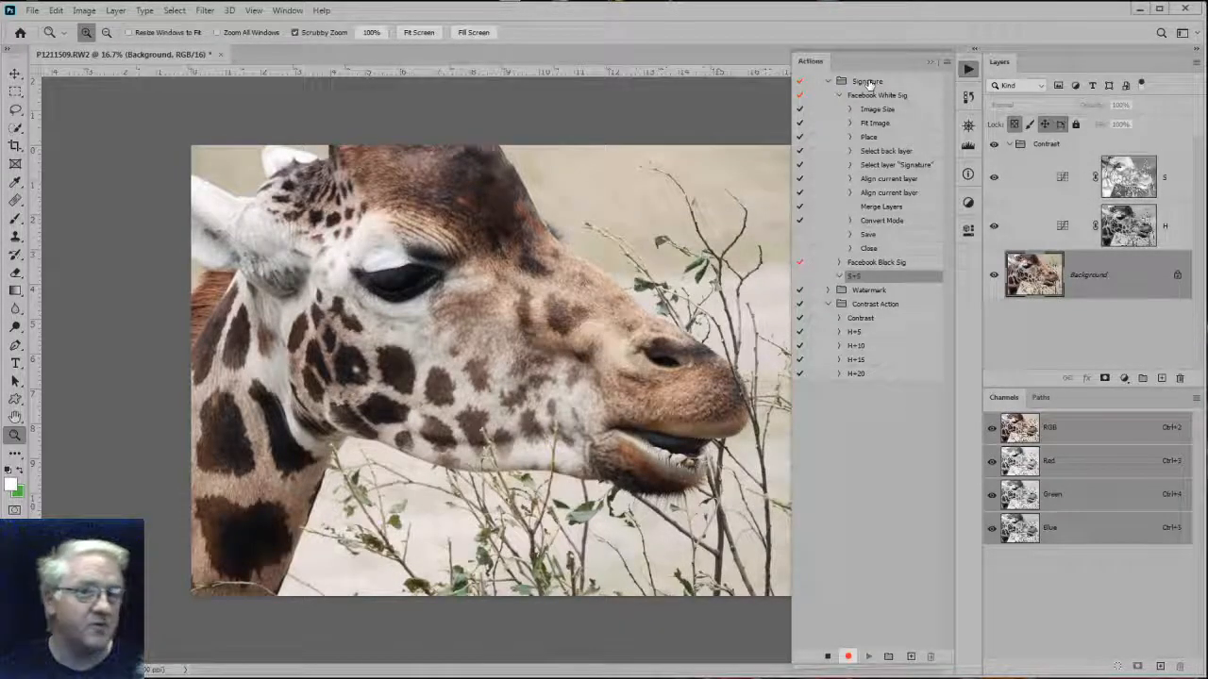
click(828, 658)
drag(875, 276, 930, 658)
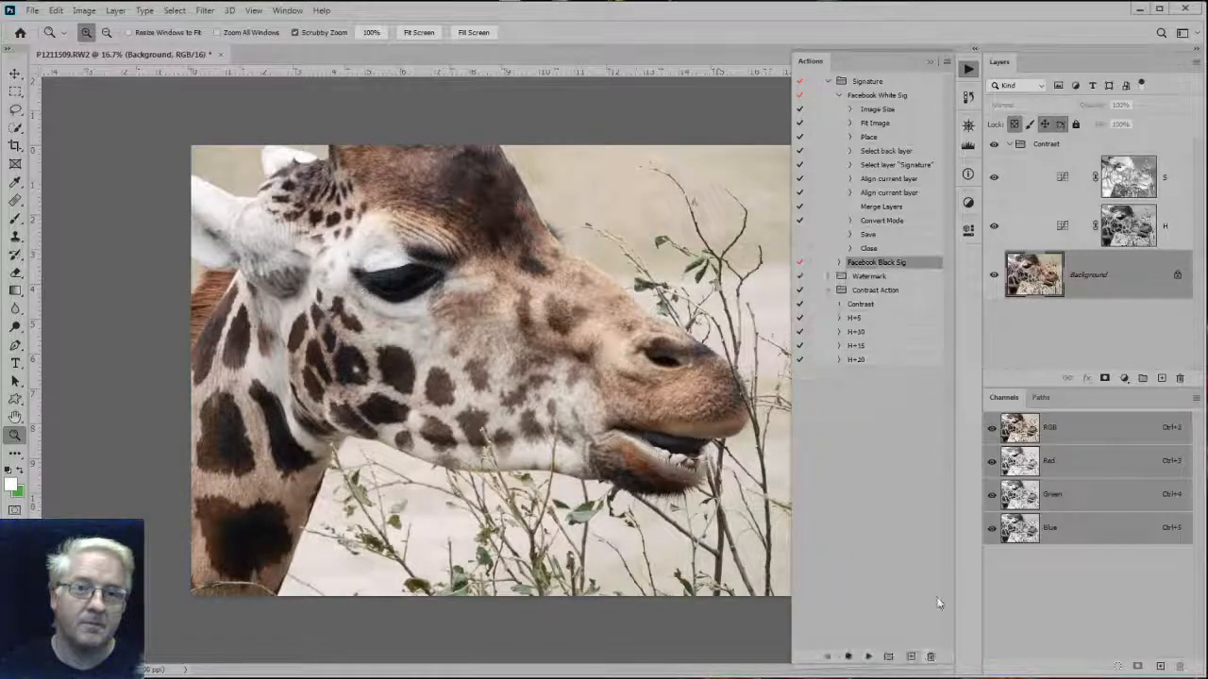
Start recording a new action named "S+5" in the Contrast Action set, placed after the H+20 action.
click(866, 360)
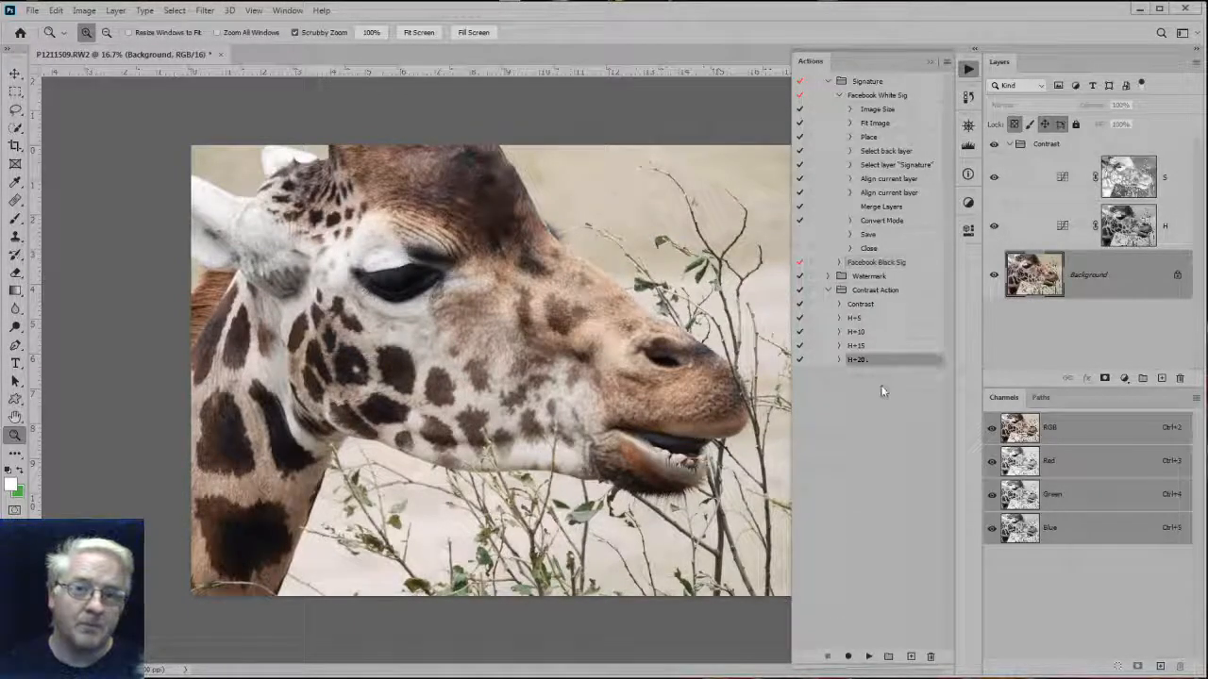
click(910, 658)
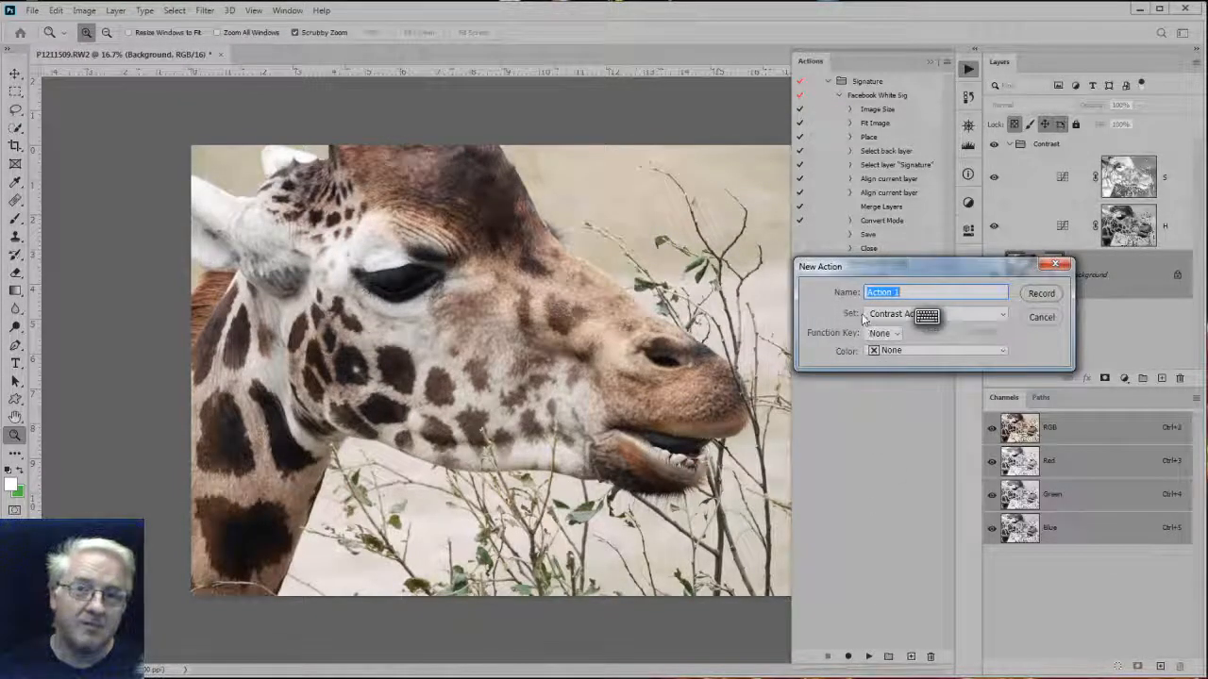
click(889, 314)
click(892, 317)
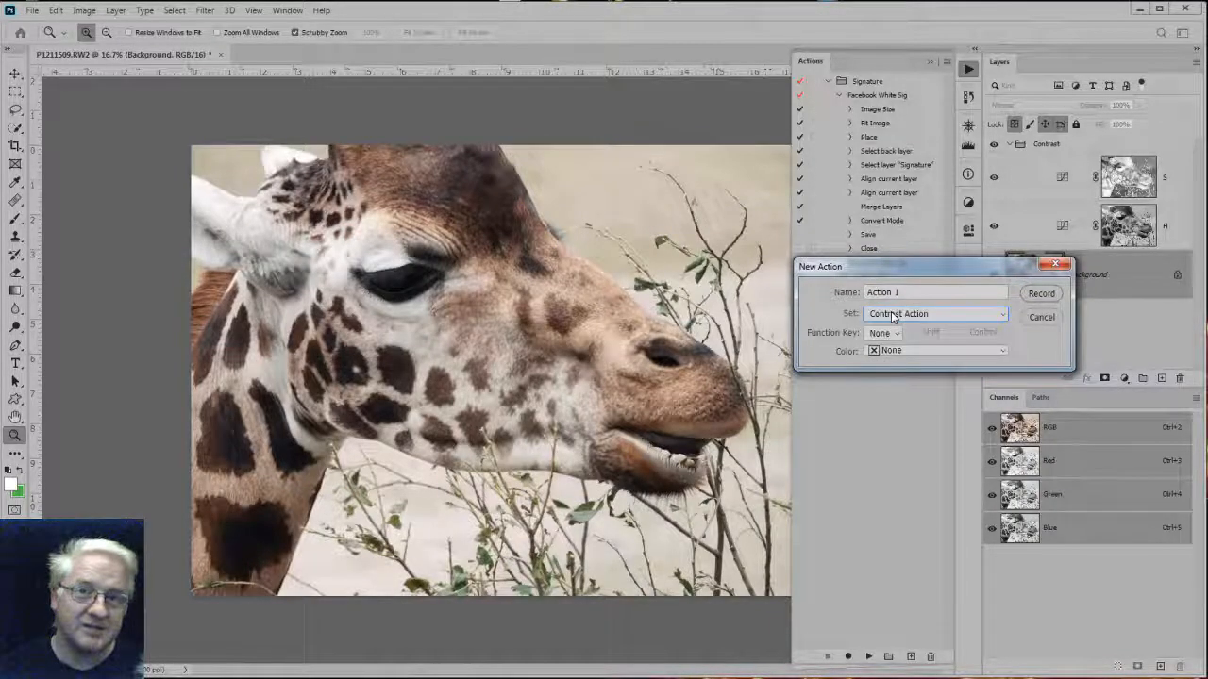
drag(906, 290, 774, 290)
text(S+5)
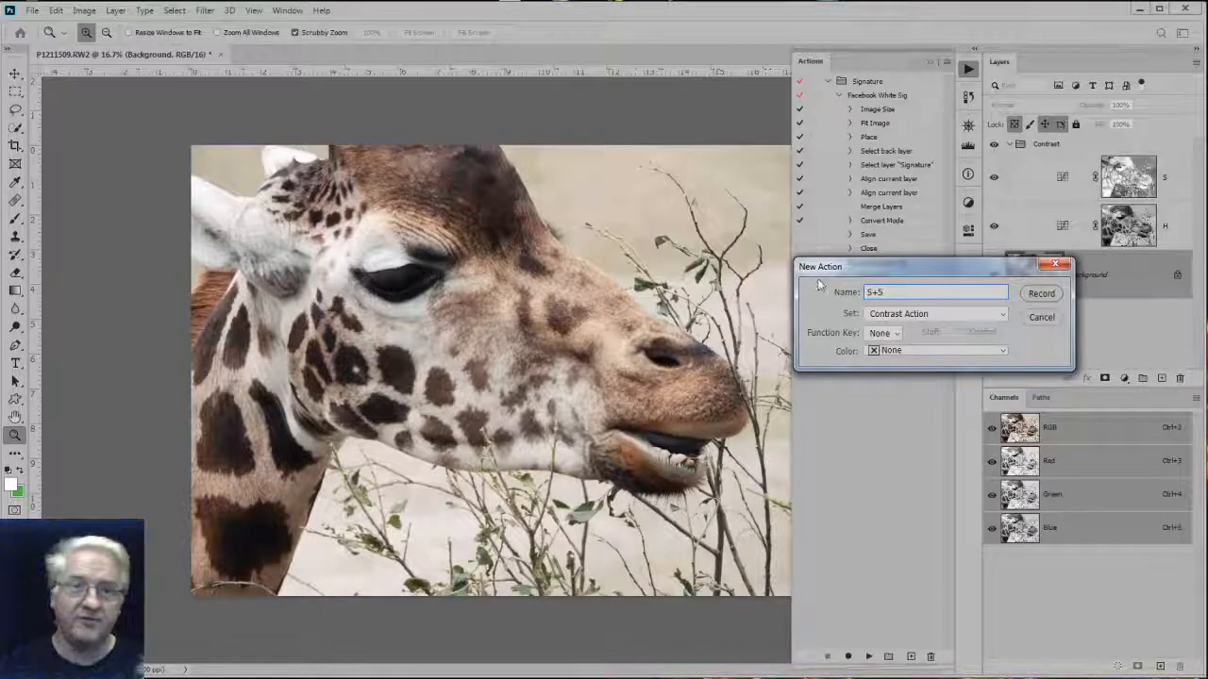
click(1043, 295)
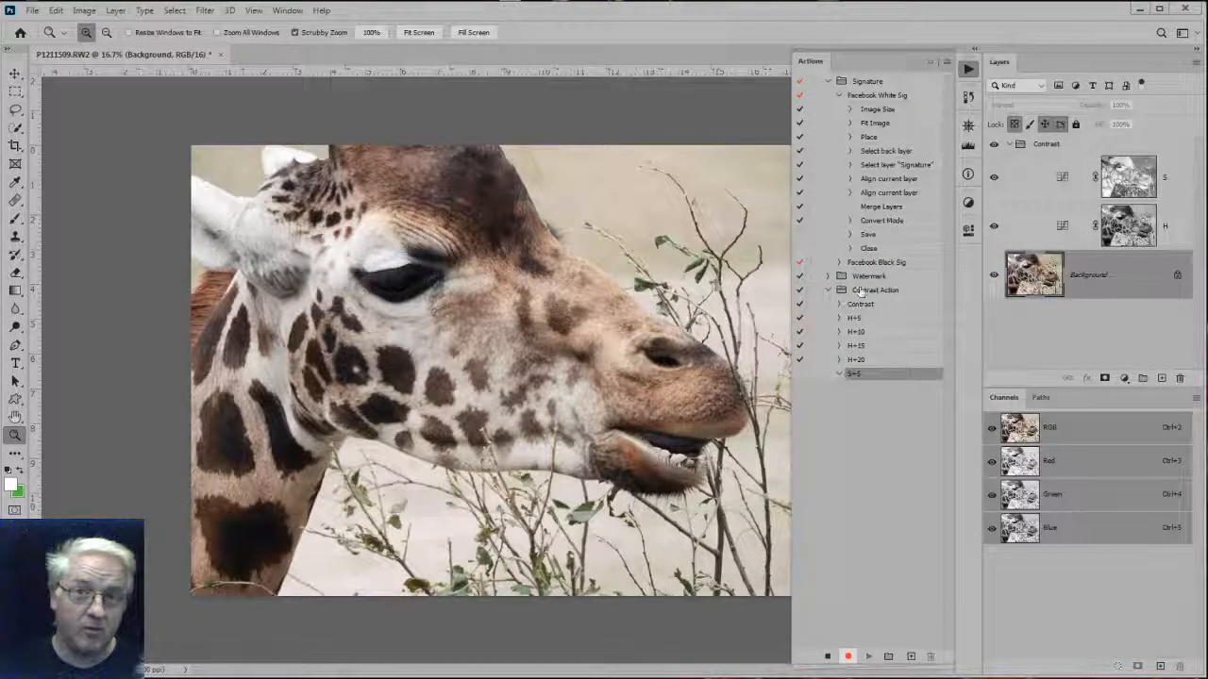
Add a midpoint to the S layer's RGB curve at input 50 and set its output to 55.
click(1060, 177)
double_click(1059, 177)
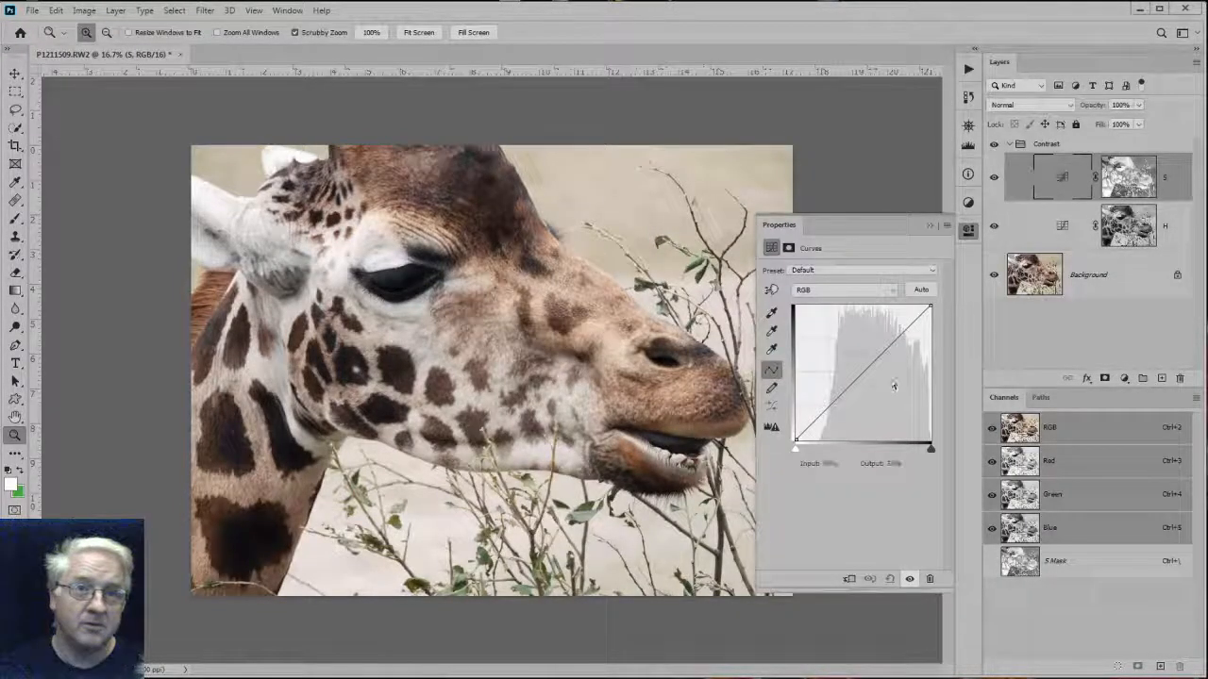
click(862, 373)
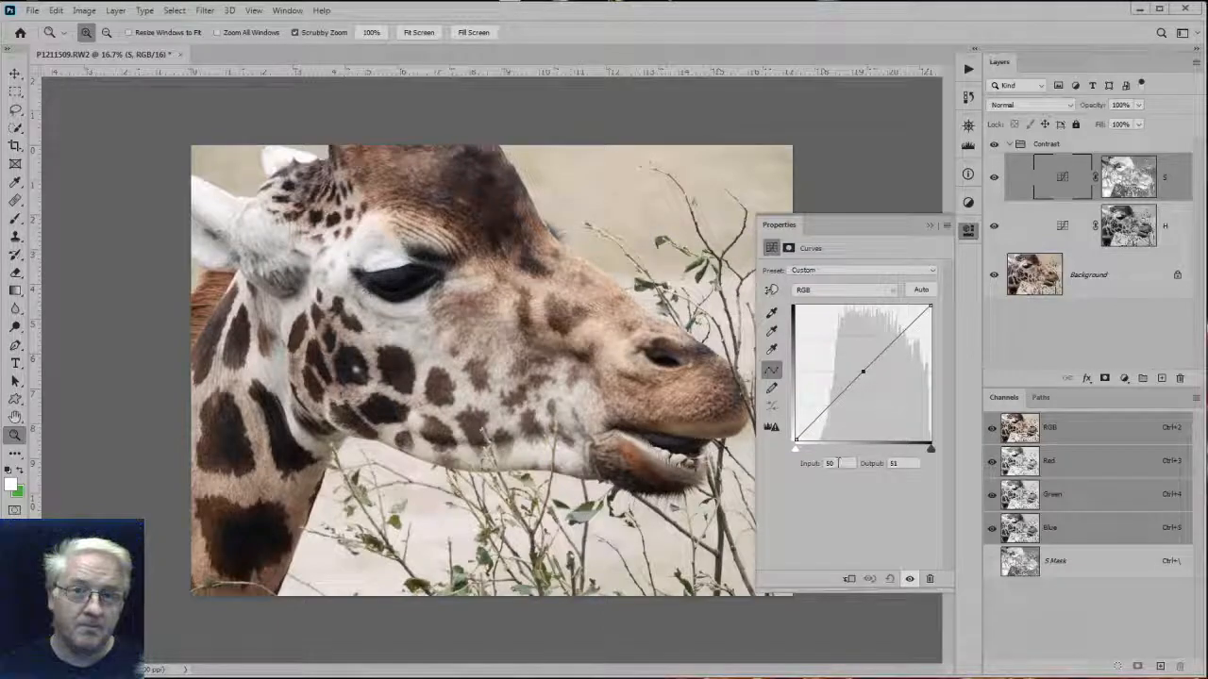
click(894, 464)
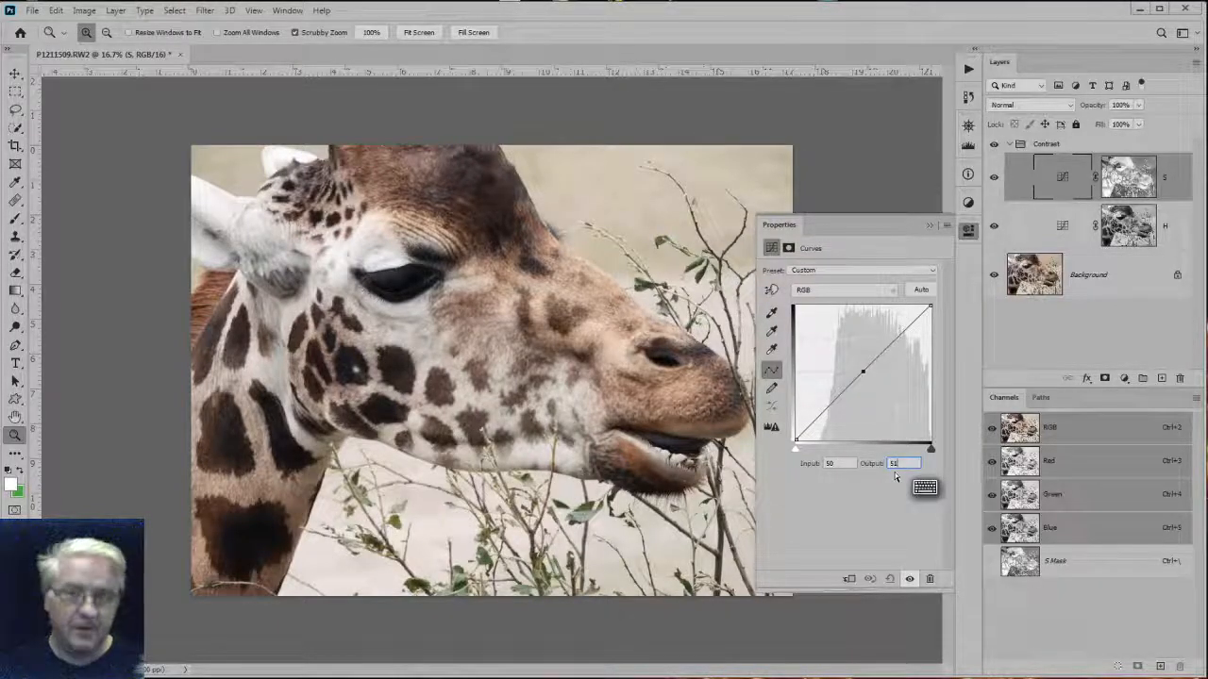
key(Up)
key(Up)
key(Up)
key(Up)
key(Up)
key(Up)
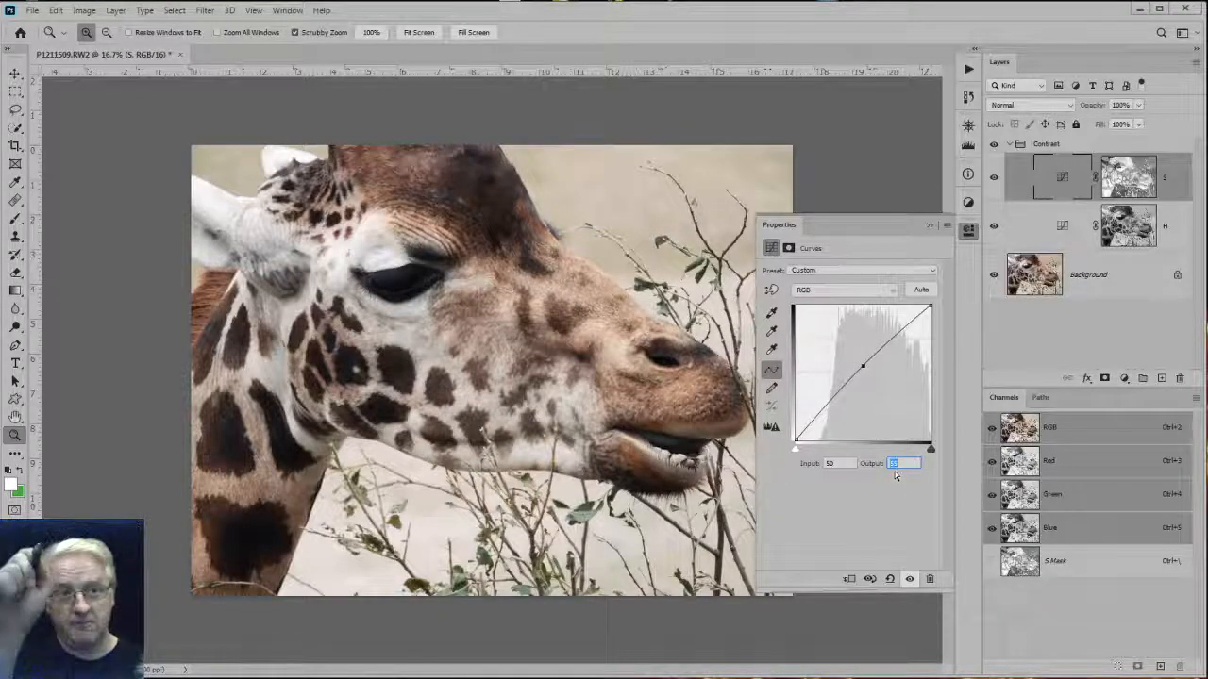
Stop recording the S+5 action.
click(968, 70)
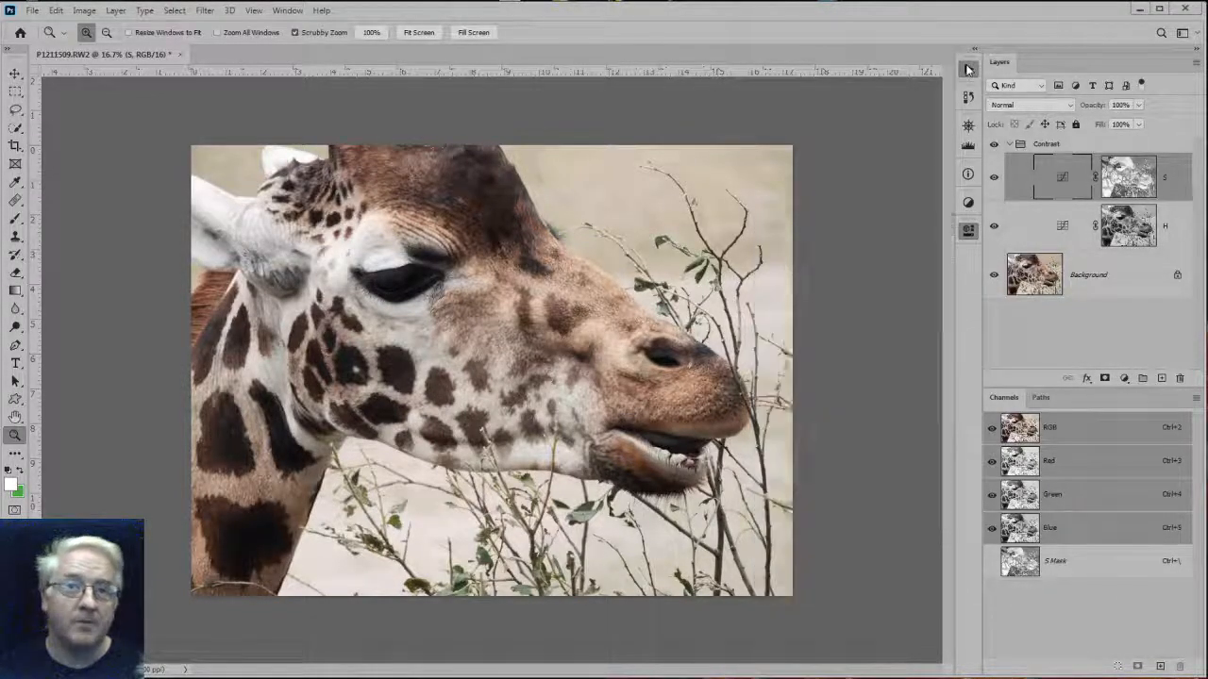
click(968, 70)
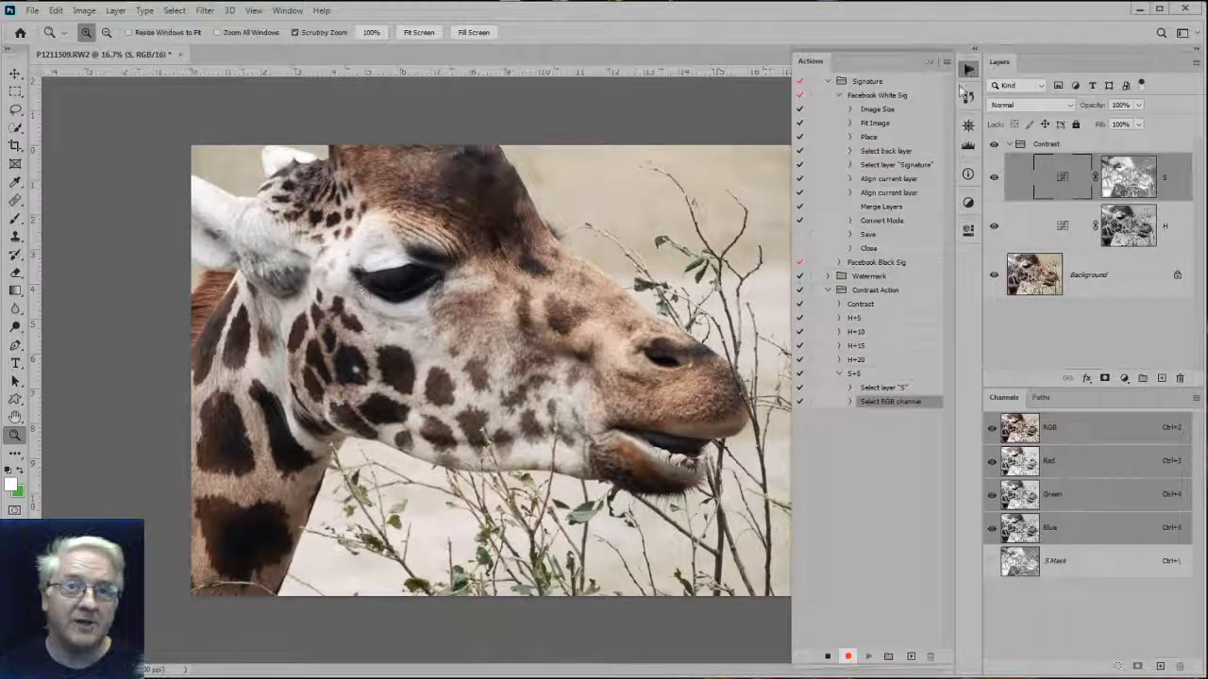
click(826, 656)
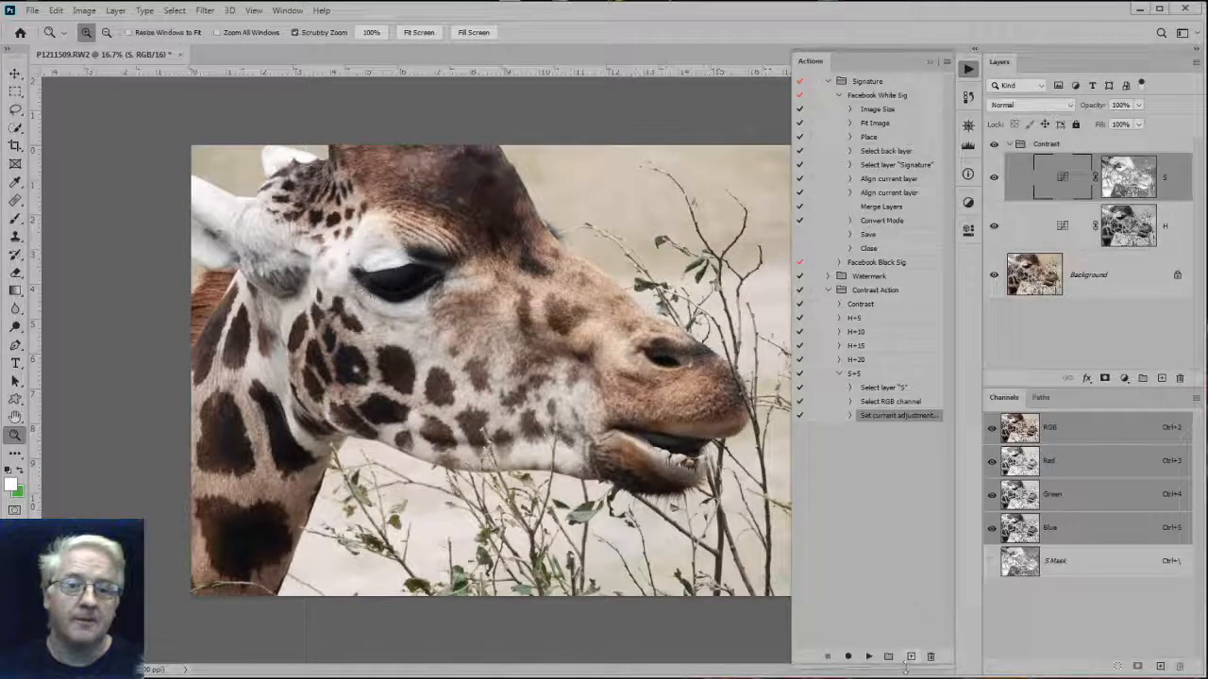
Select the Background layer and start recording a new action named "S+10" in the Contrast Action set.
click(1087, 295)
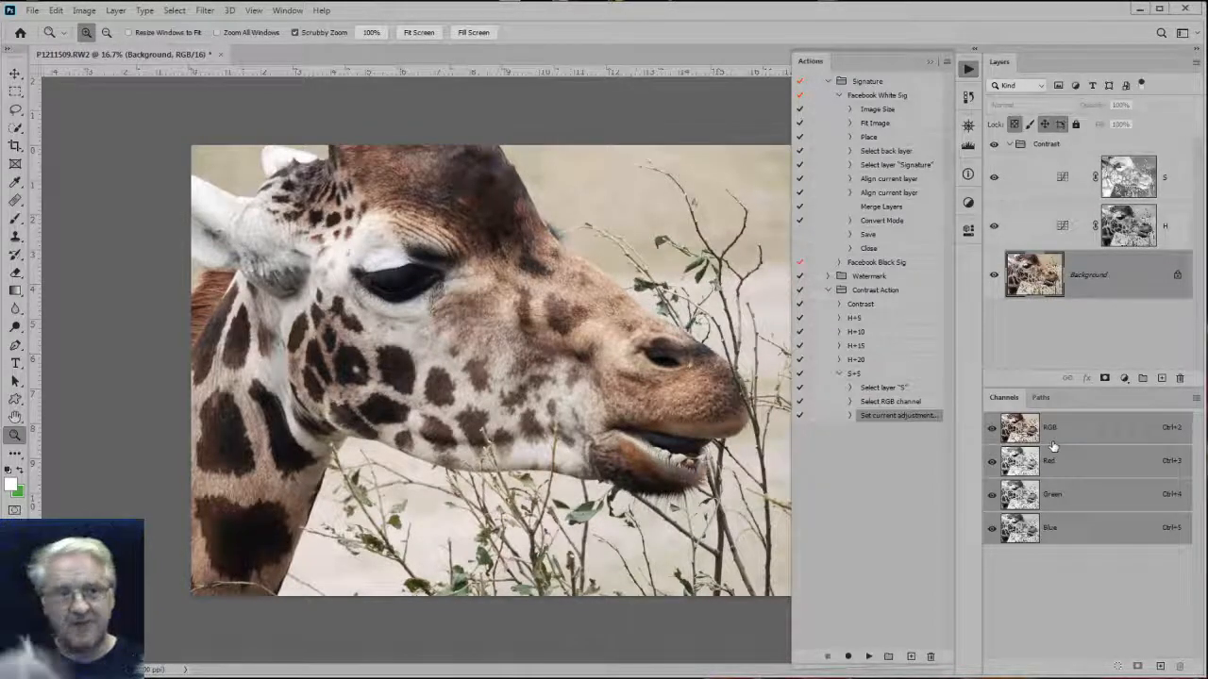
click(911, 657)
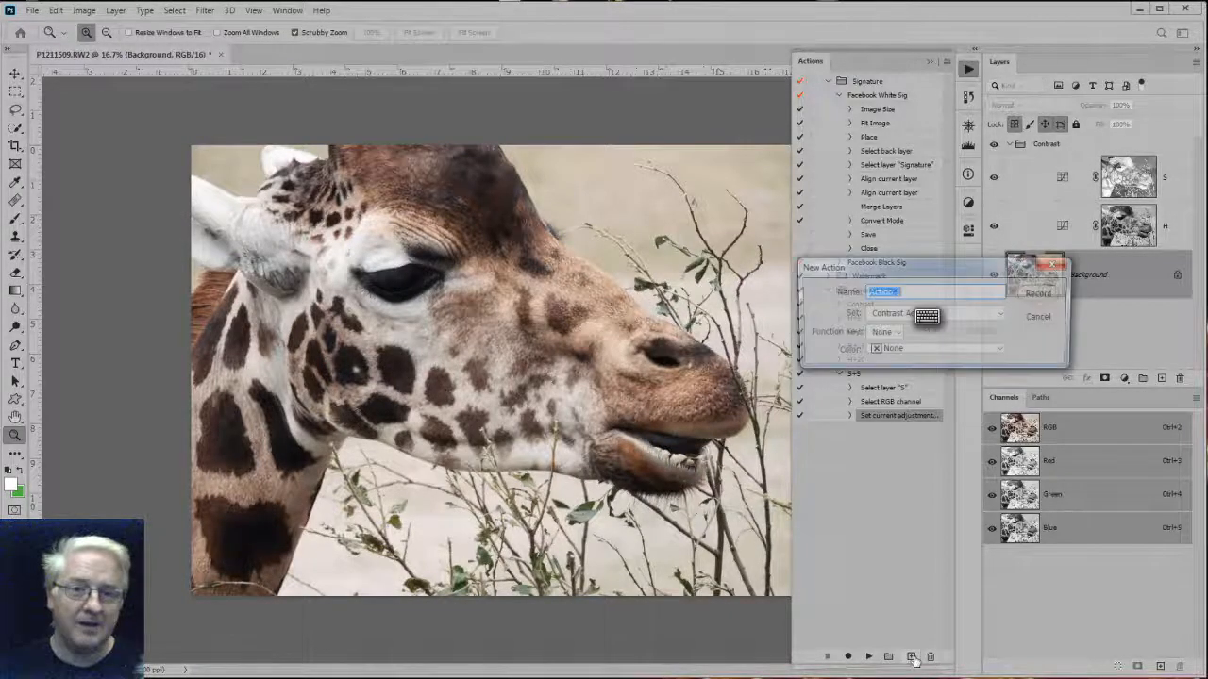
text(S+H)
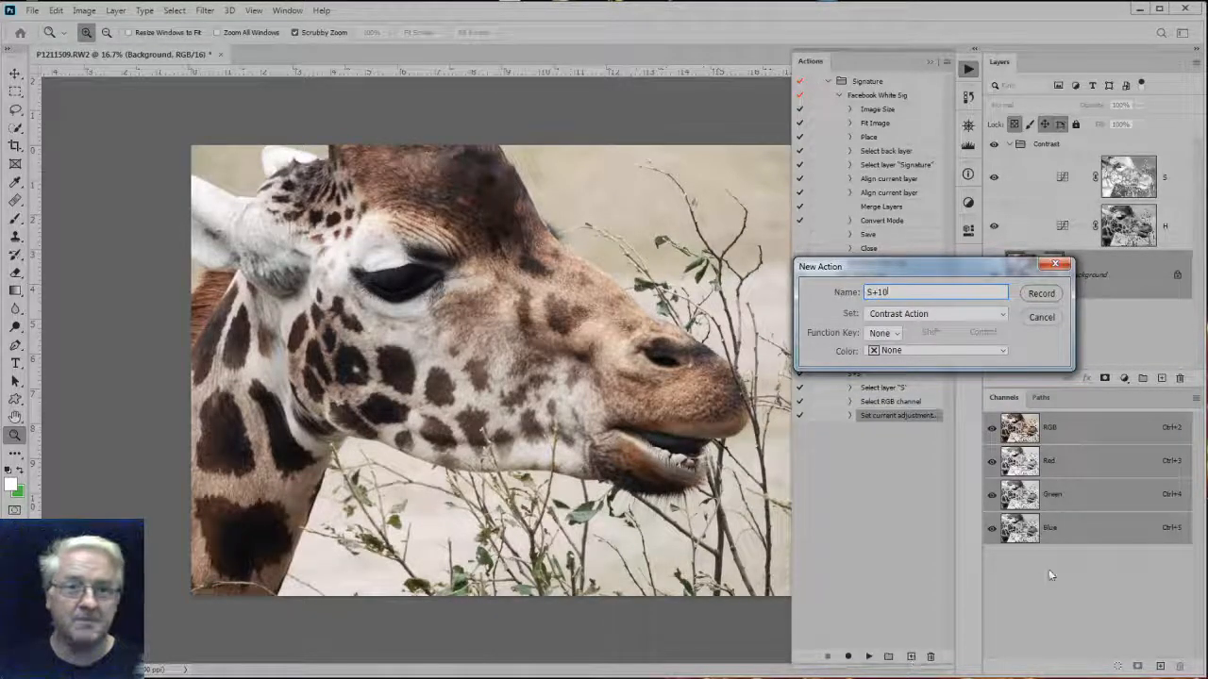
click(1041, 294)
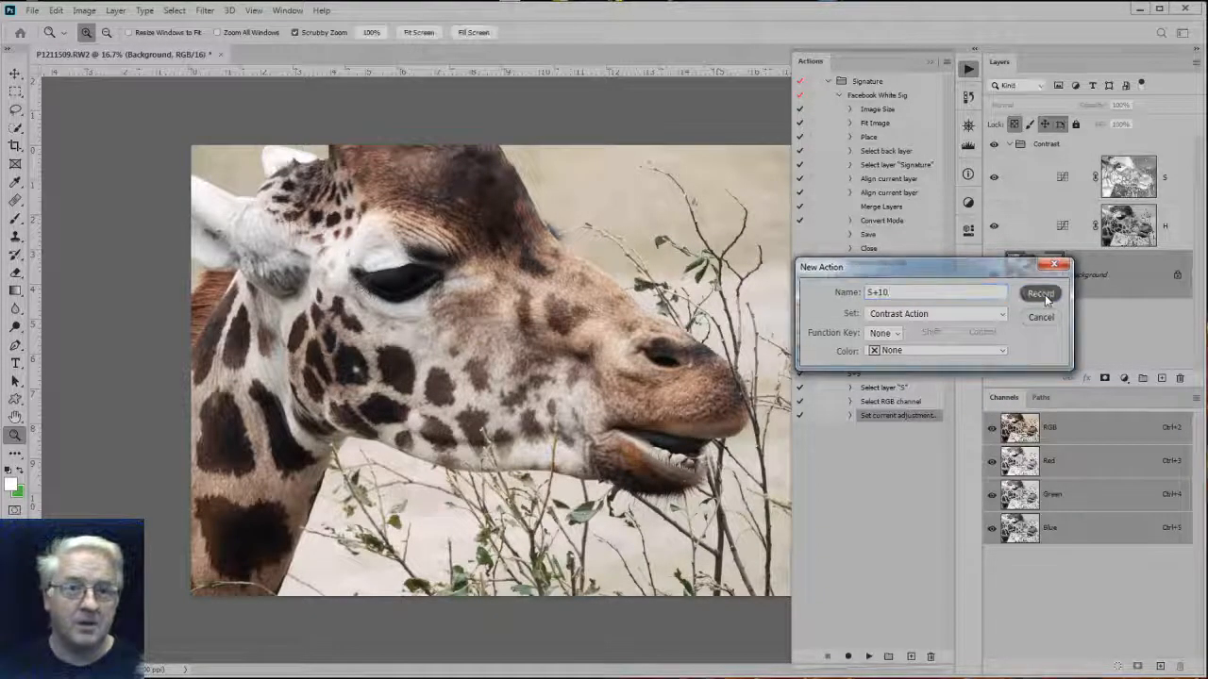
Set the output of the existing midpoint on the S layer's RGB curve to 60 and stop recording the S+10 action.
double_click(1060, 178)
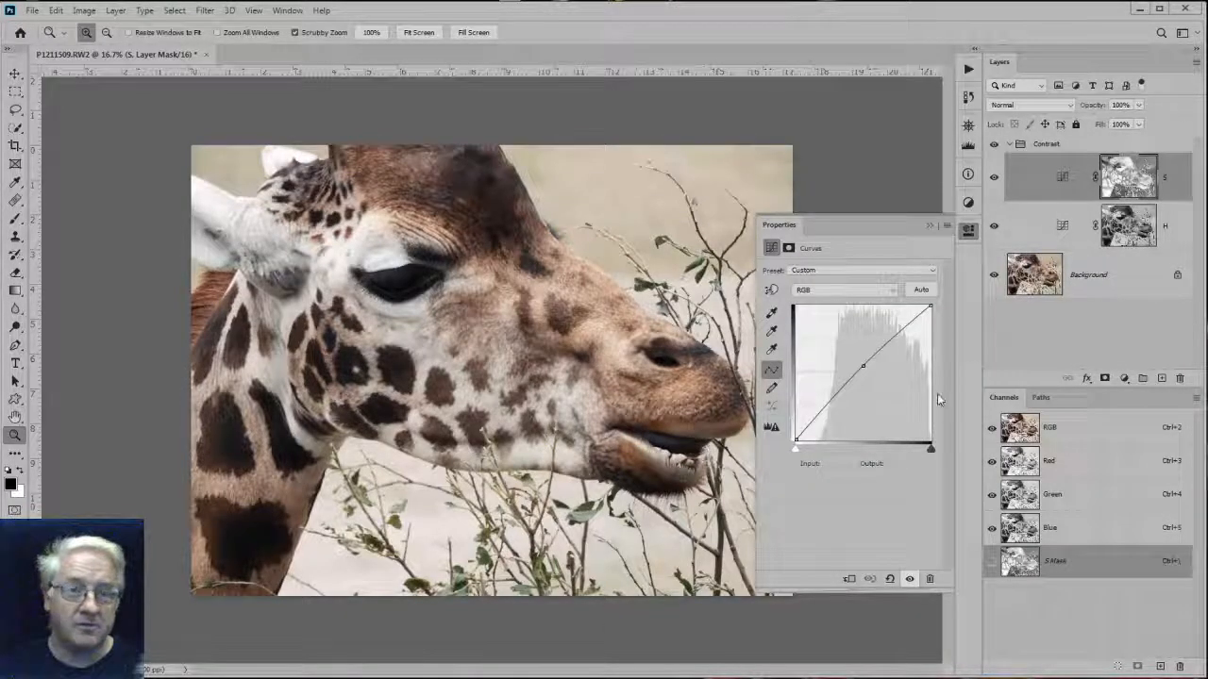
click(863, 366)
drag(908, 465, 822, 459)
text(60)
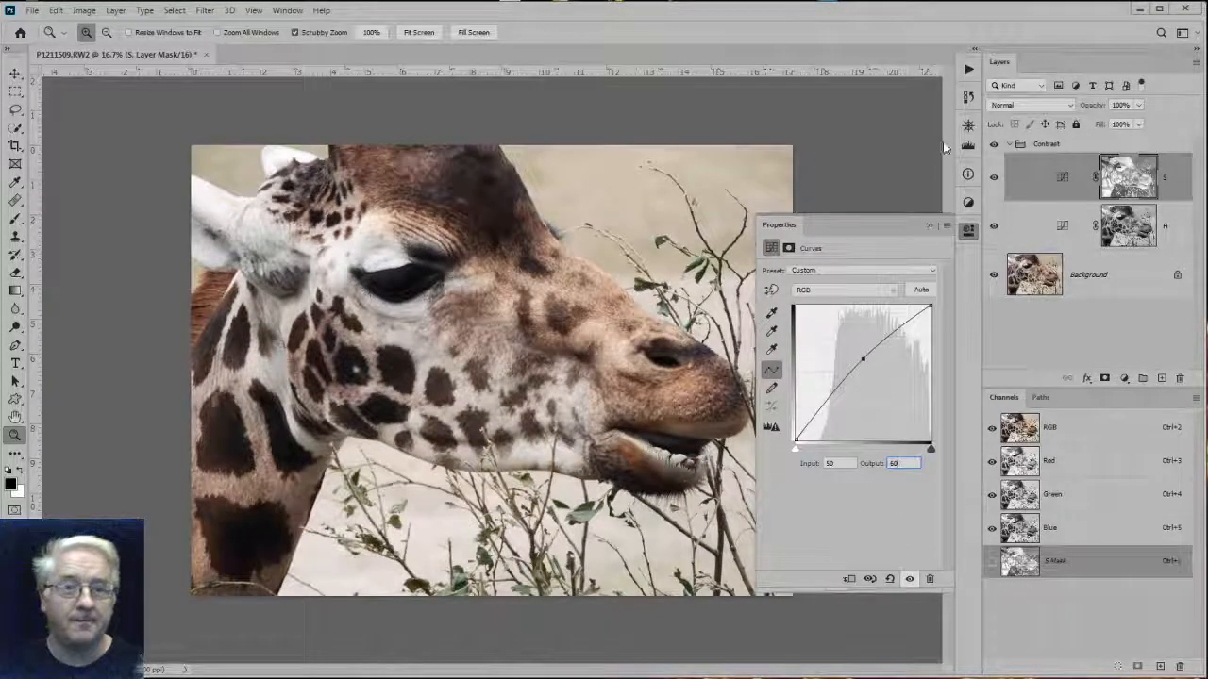
click(968, 71)
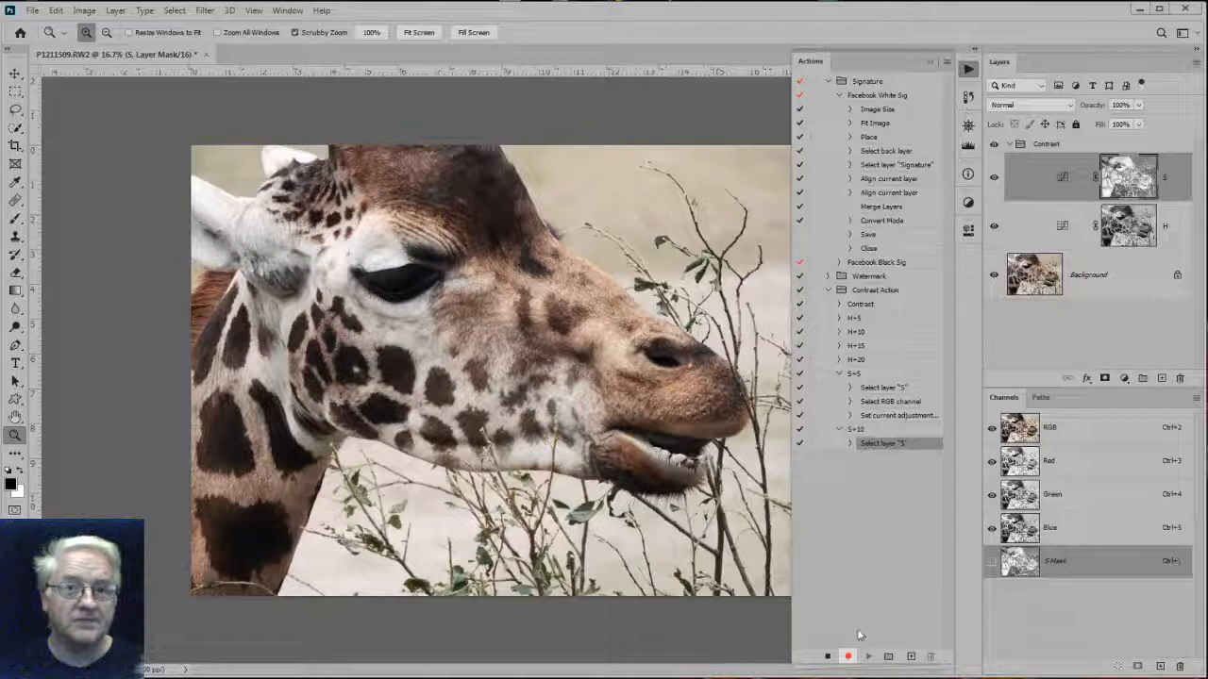
click(827, 658)
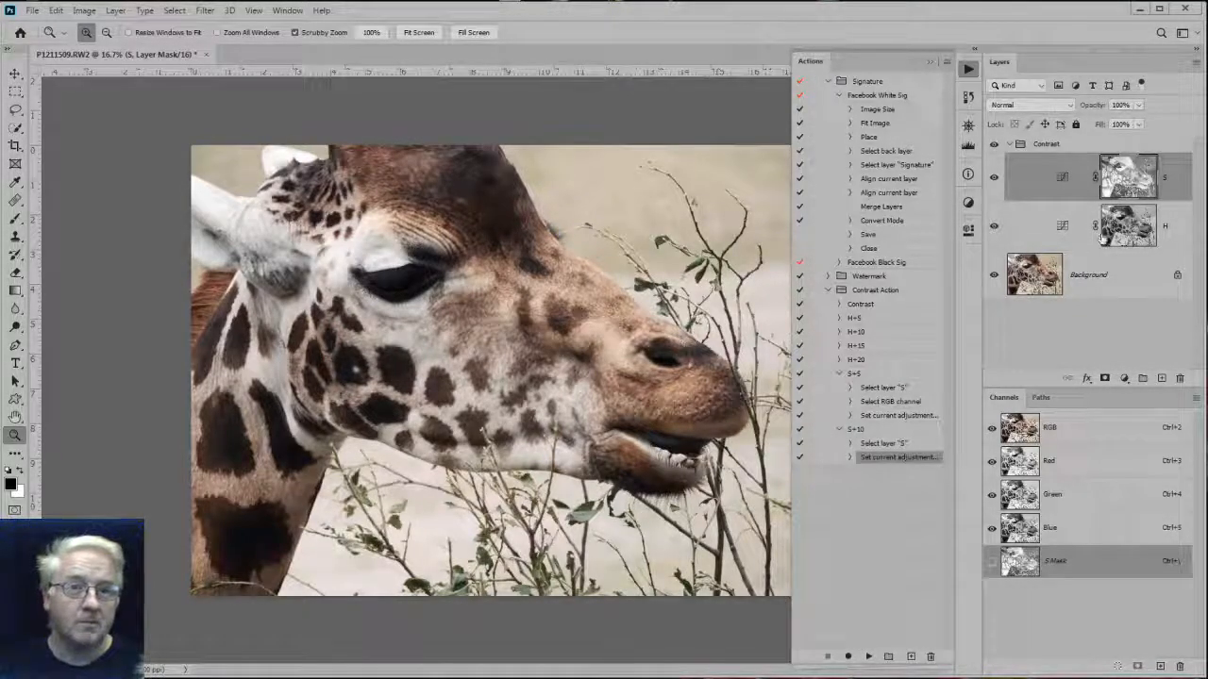
Select the Background layer and start recording a new action named "S+15" in the Contrast Action set.
click(1077, 275)
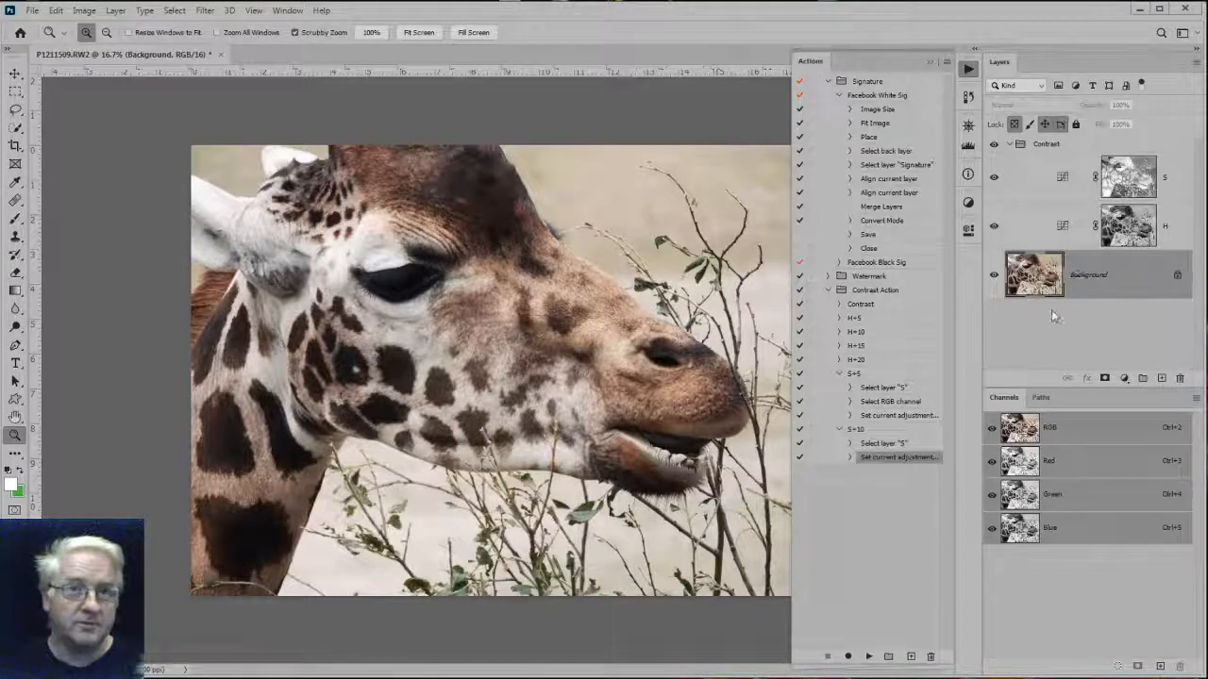
click(912, 658)
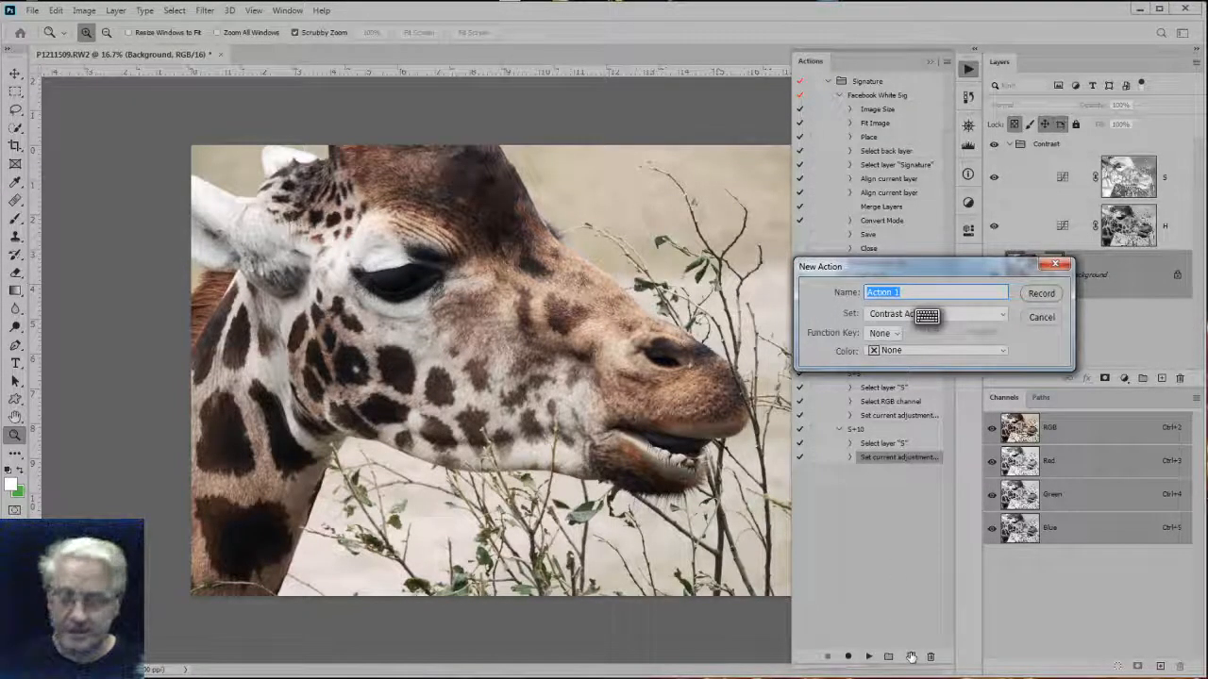
text(S+15)
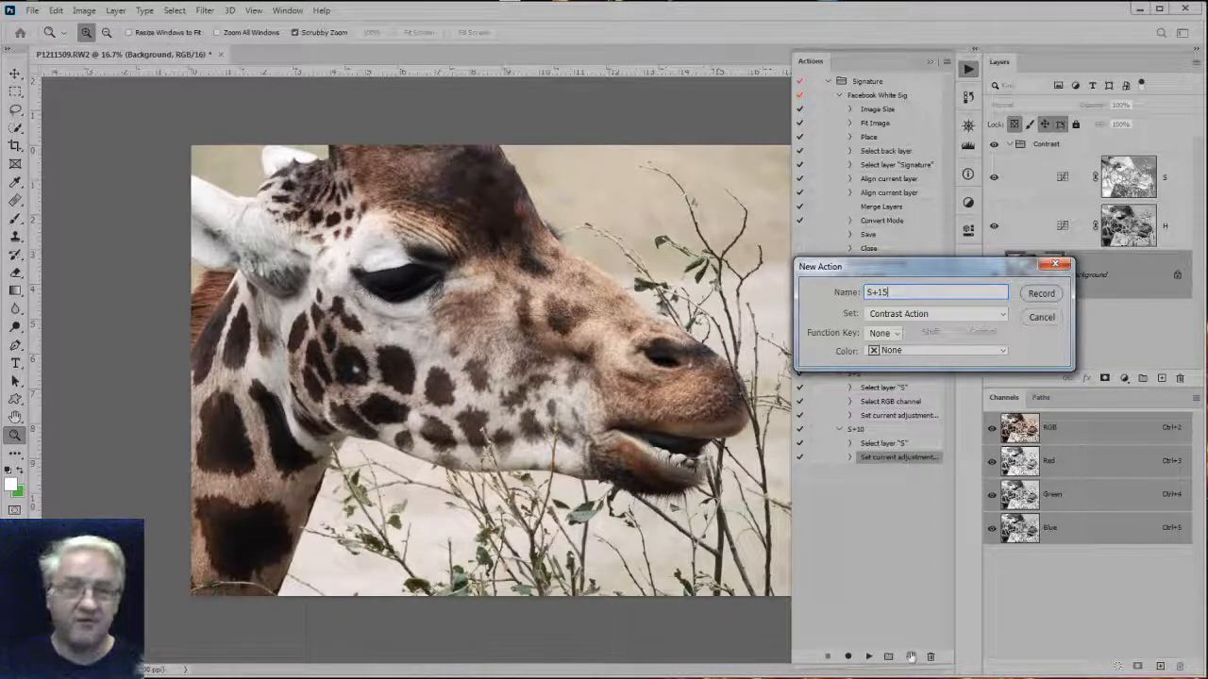
key(Return)
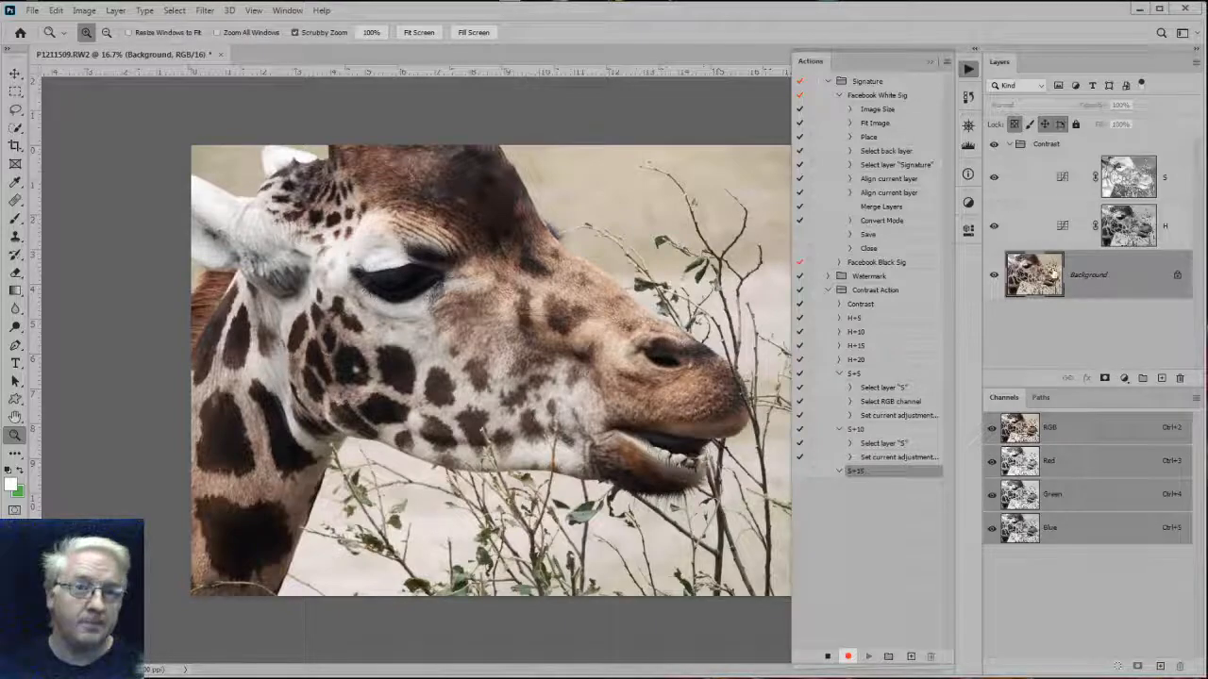
Set the output of the existing midpoint on the S layer's RGB curve to 65 and stop recording the S+15 action.
click(1061, 182)
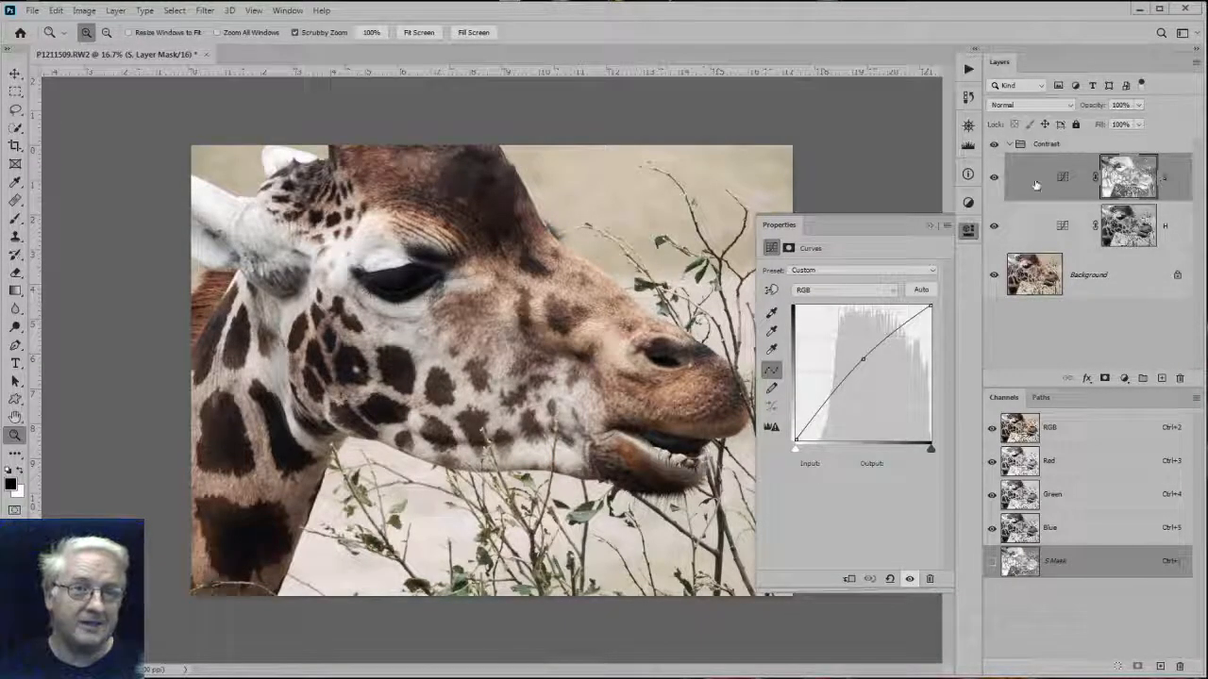
click(862, 360)
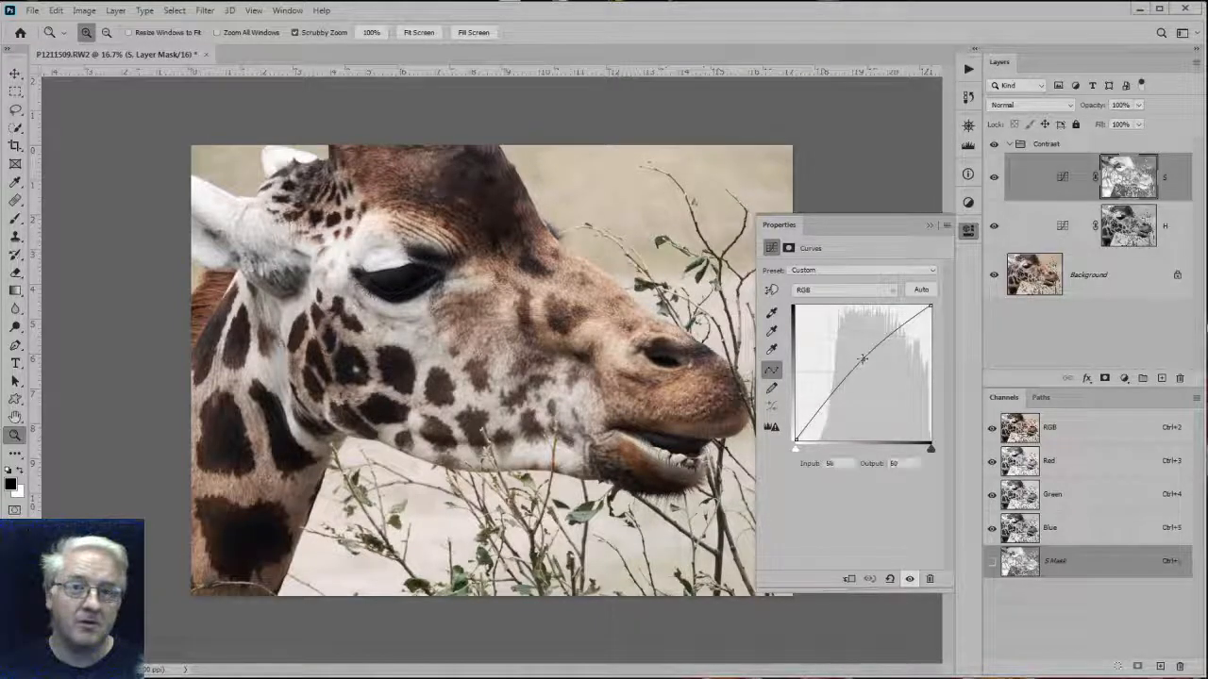
text(65)
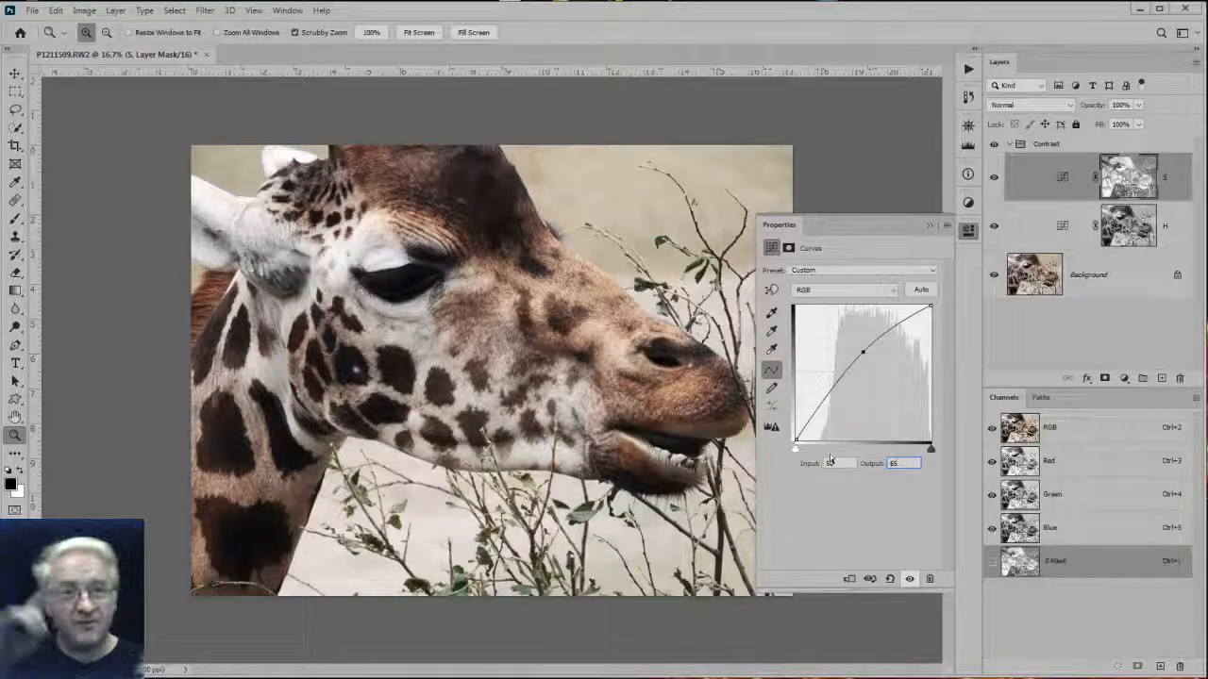
click(968, 69)
click(827, 656)
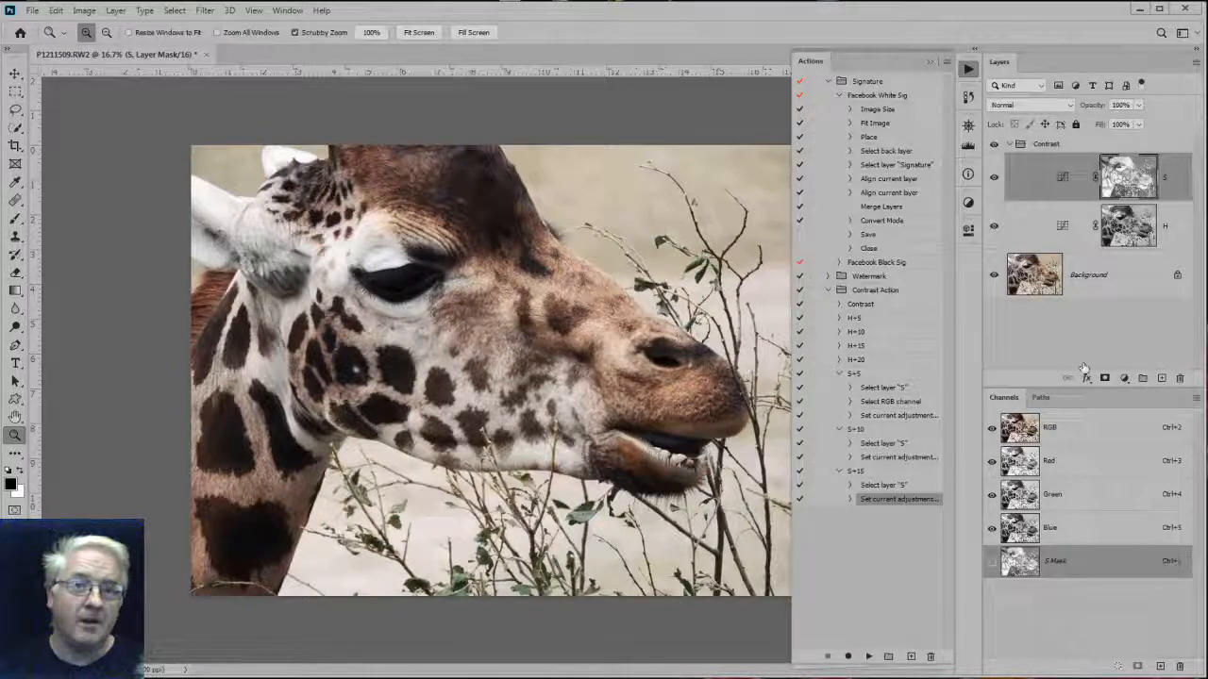
Select the Background layer and start recording a new action named "S+20" in the Contrast Action set.
click(1083, 294)
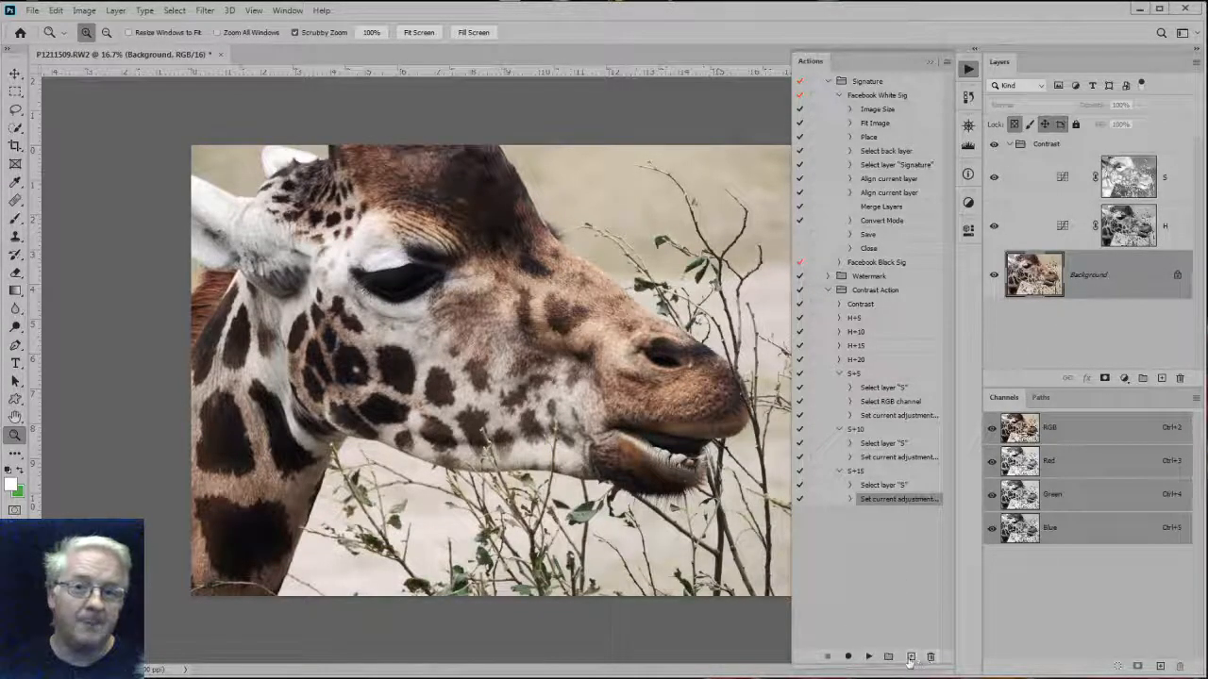
click(910, 656)
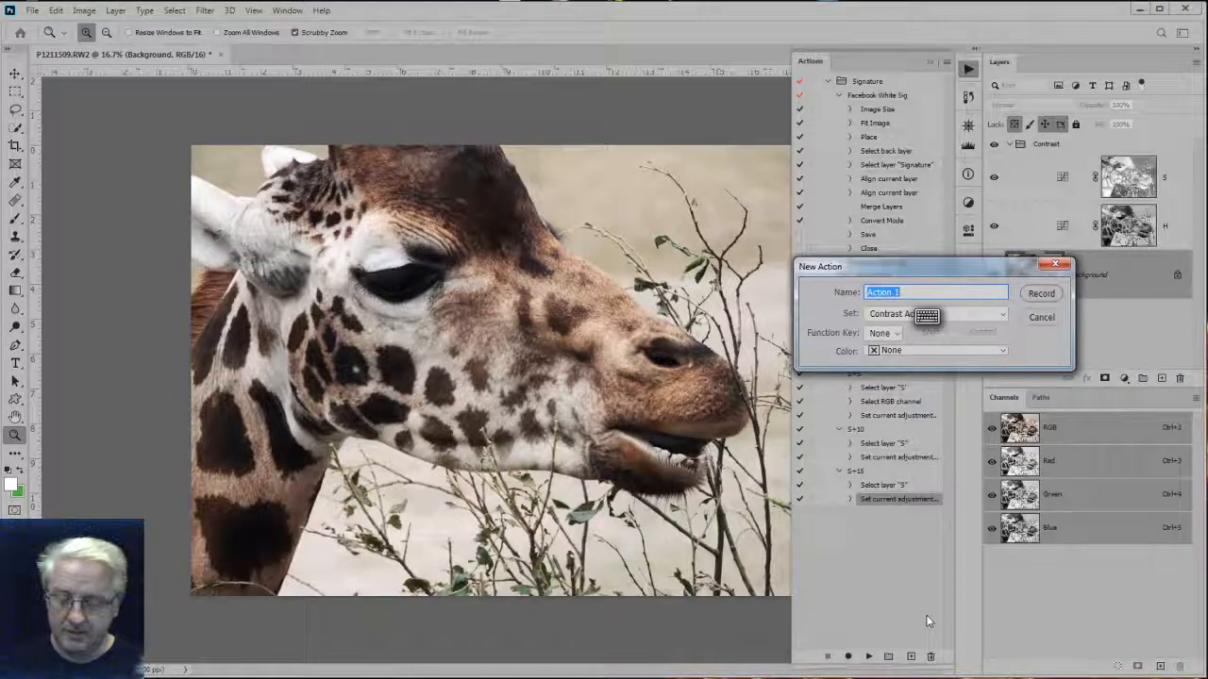
text(S+2-)
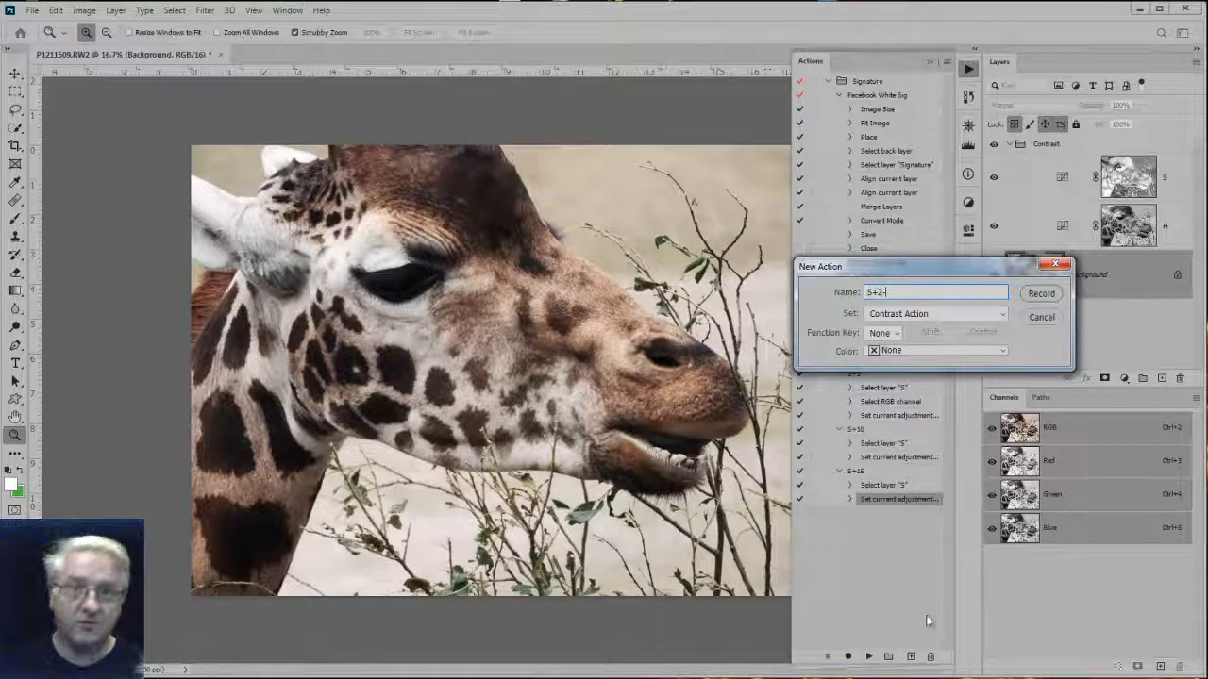
key(BackSpace)
text(0)
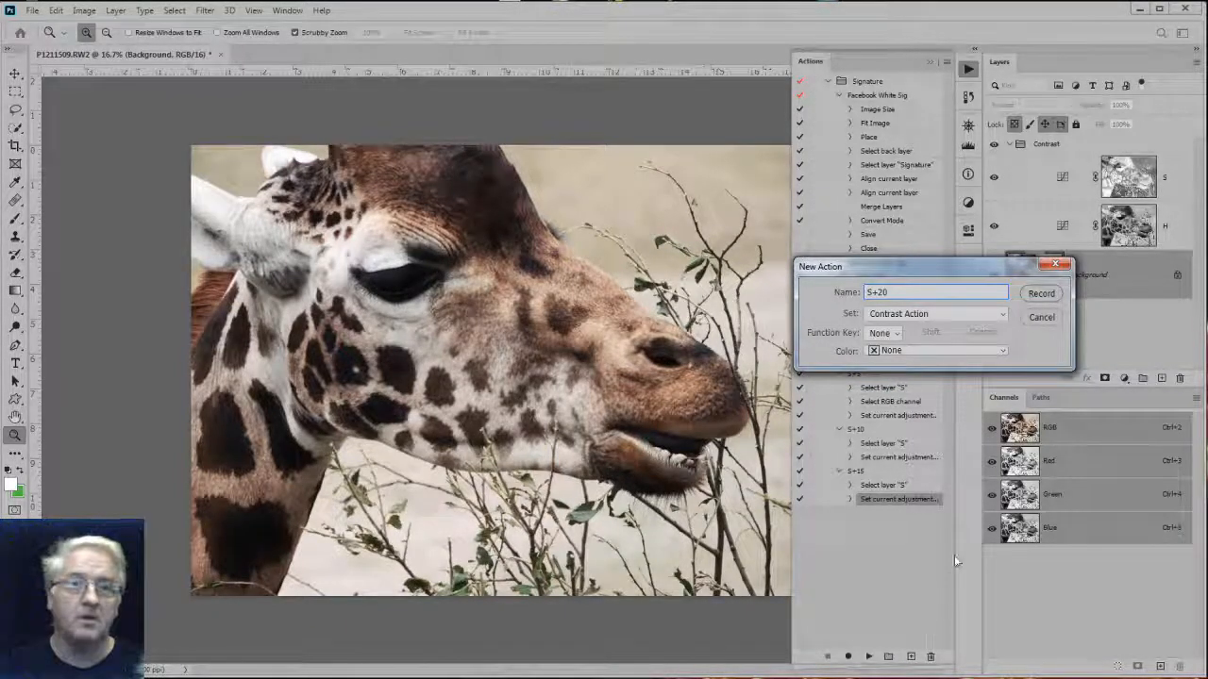
click(1040, 294)
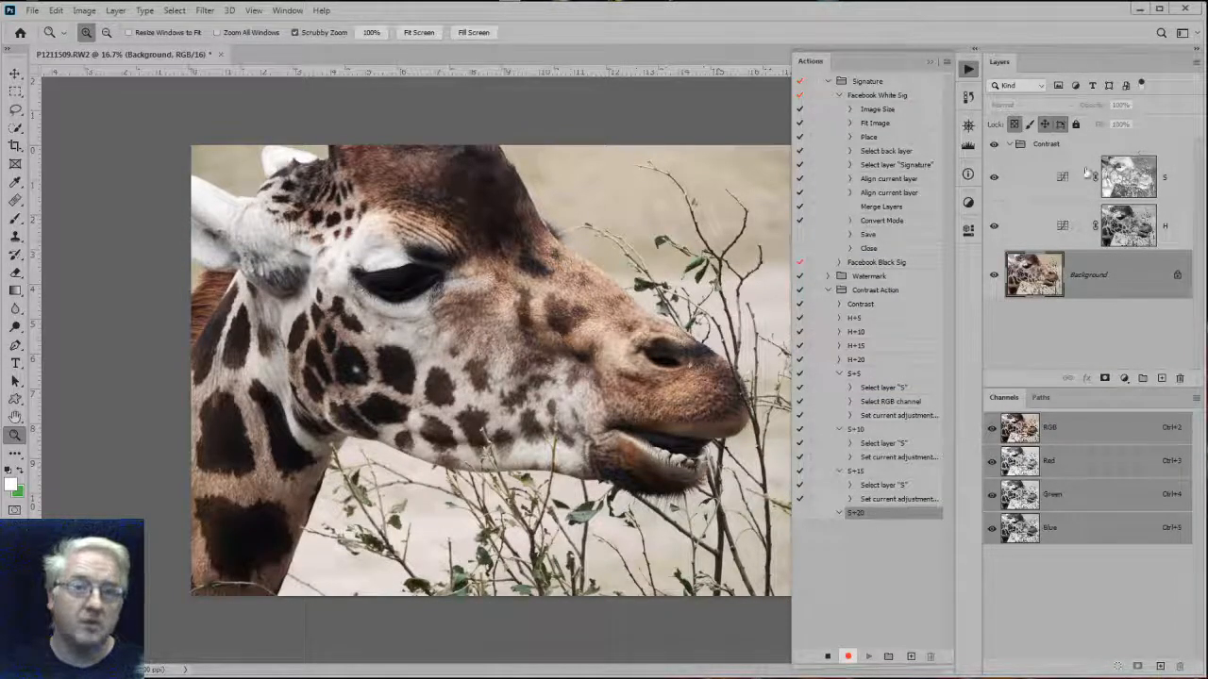
Set the output of the existing midpoint on the S layer's RGB curve to 70 and stop recording the S+20 action.
click(1064, 178)
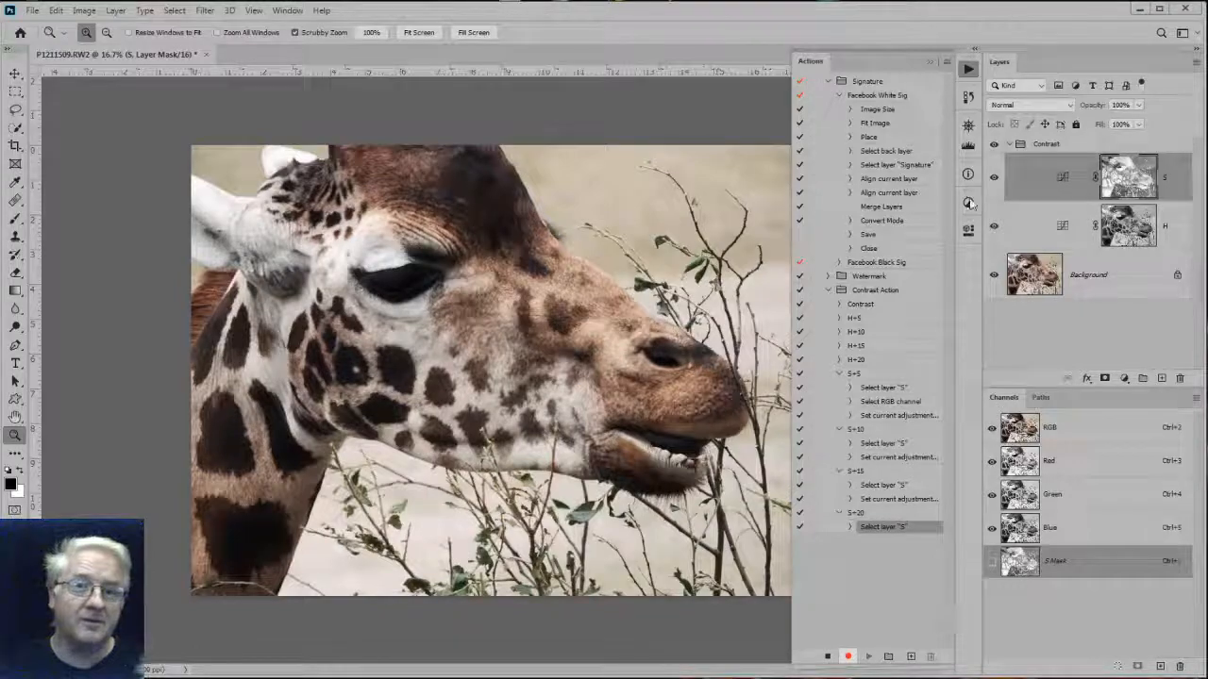
click(1049, 179)
double_click(1049, 179)
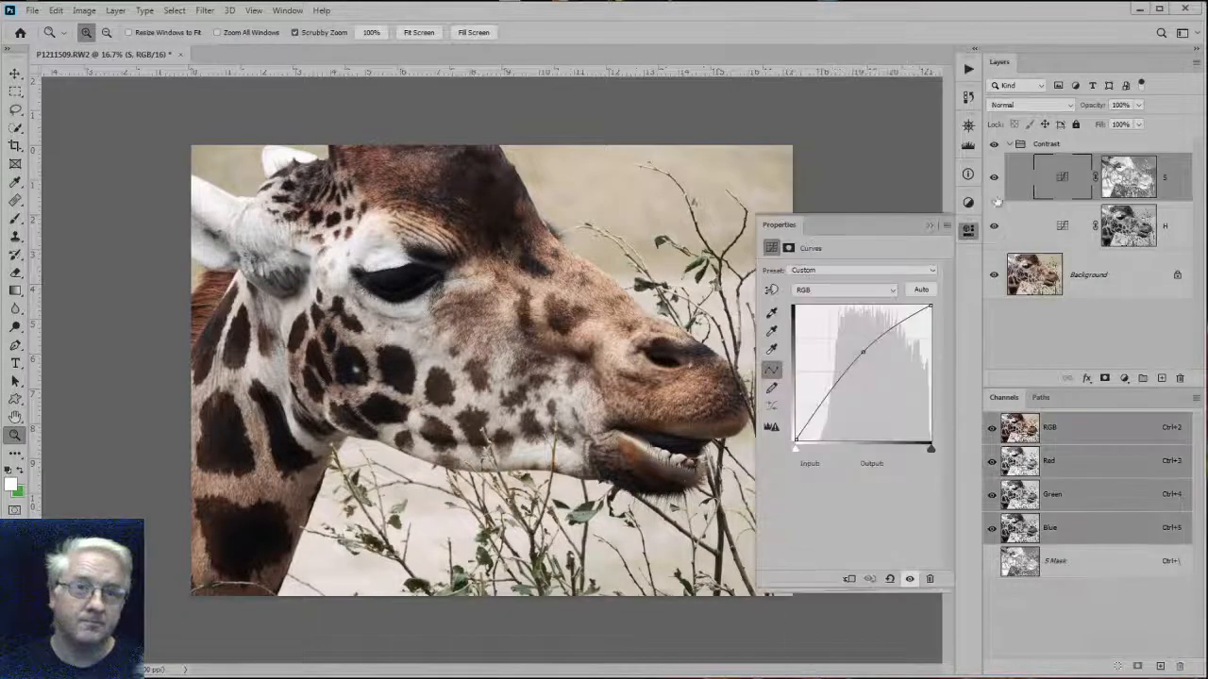
click(863, 353)
drag(902, 463, 858, 463)
text(70)
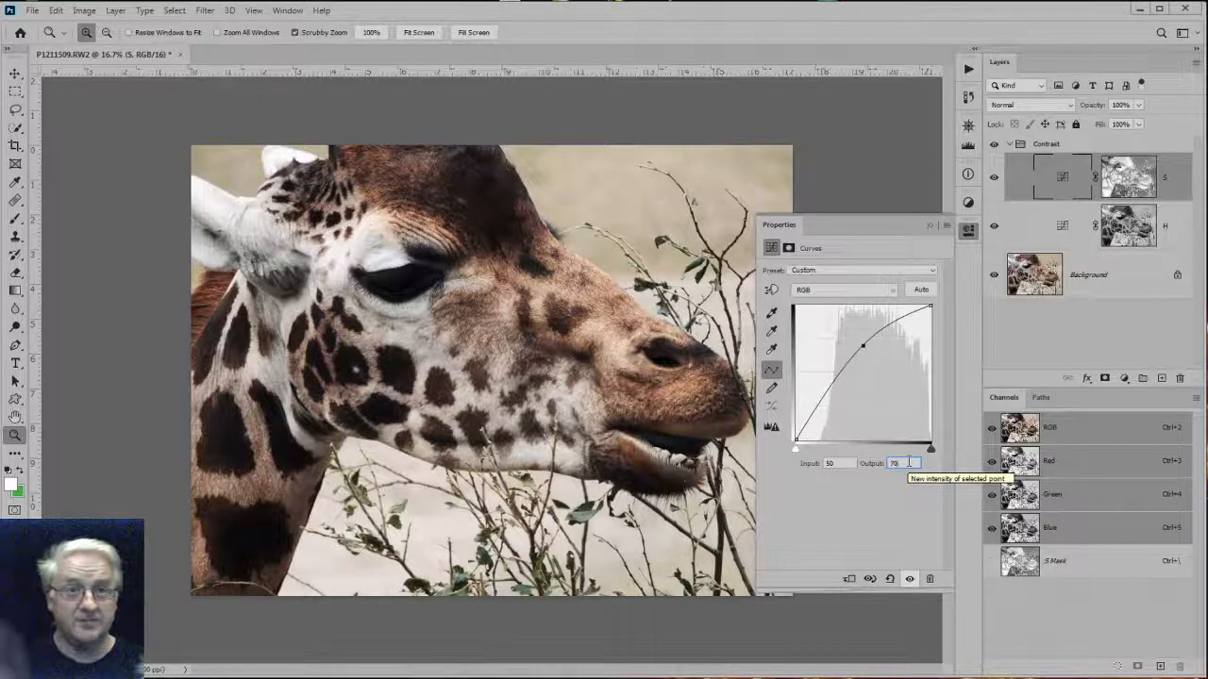
click(968, 68)
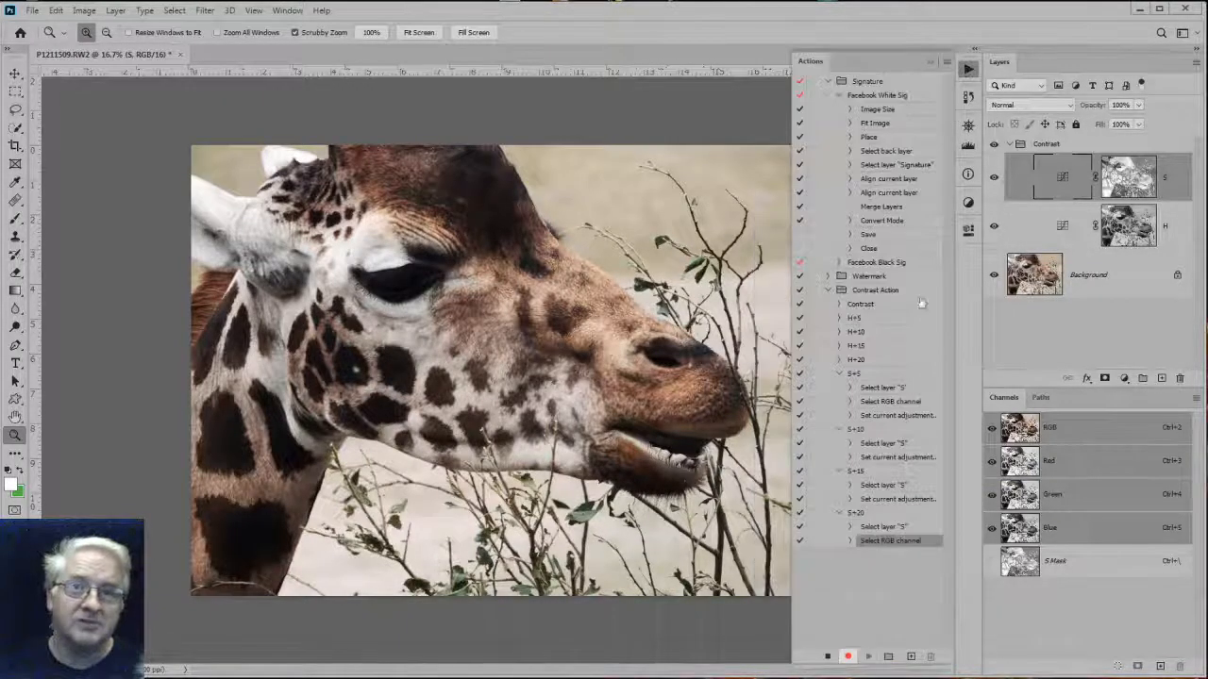
click(826, 657)
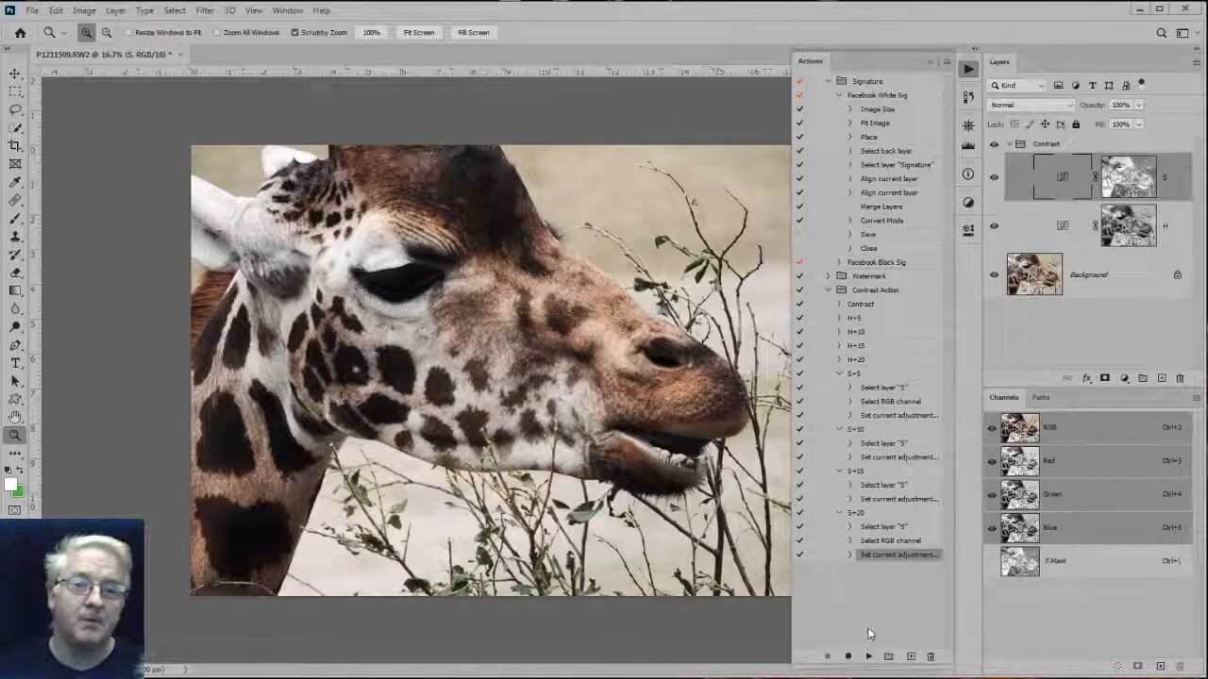
Collapse the steps of the S+5, S+10, S+15 and S+20 actions.
click(839, 374)
click(839, 388)
click(839, 401)
click(838, 415)
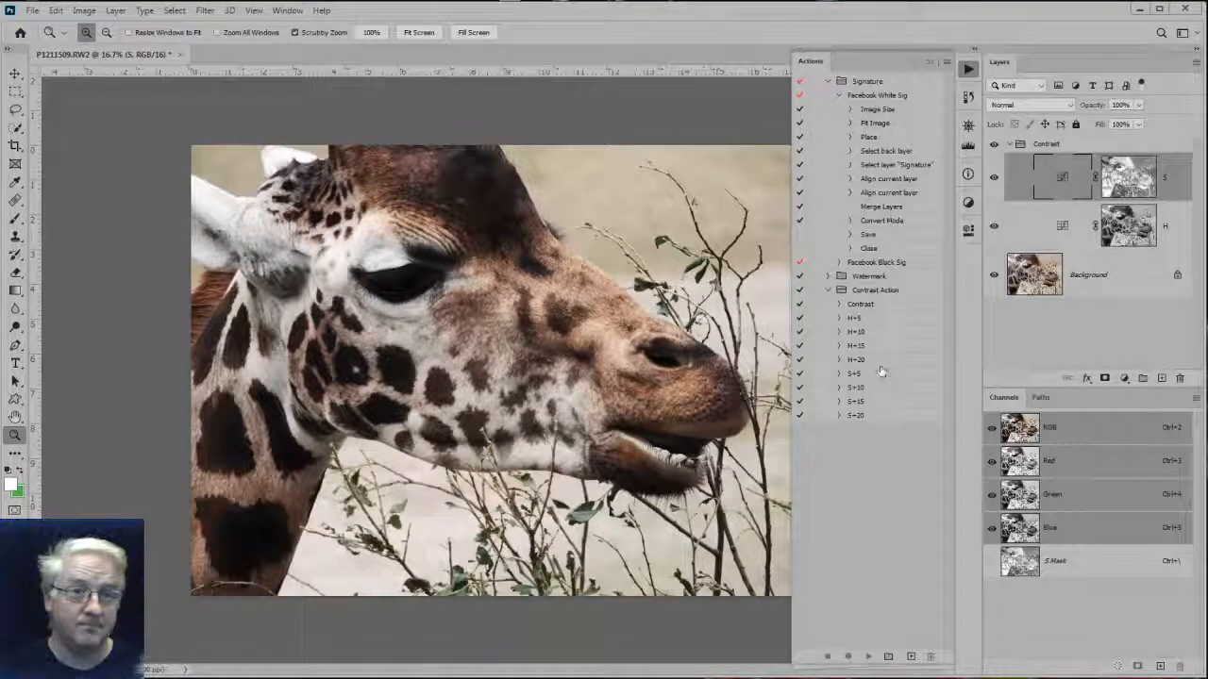
Select the Background layer and start recording a green-coloured action named "Reset" in the Contrast Action set.
click(1075, 285)
click(910, 656)
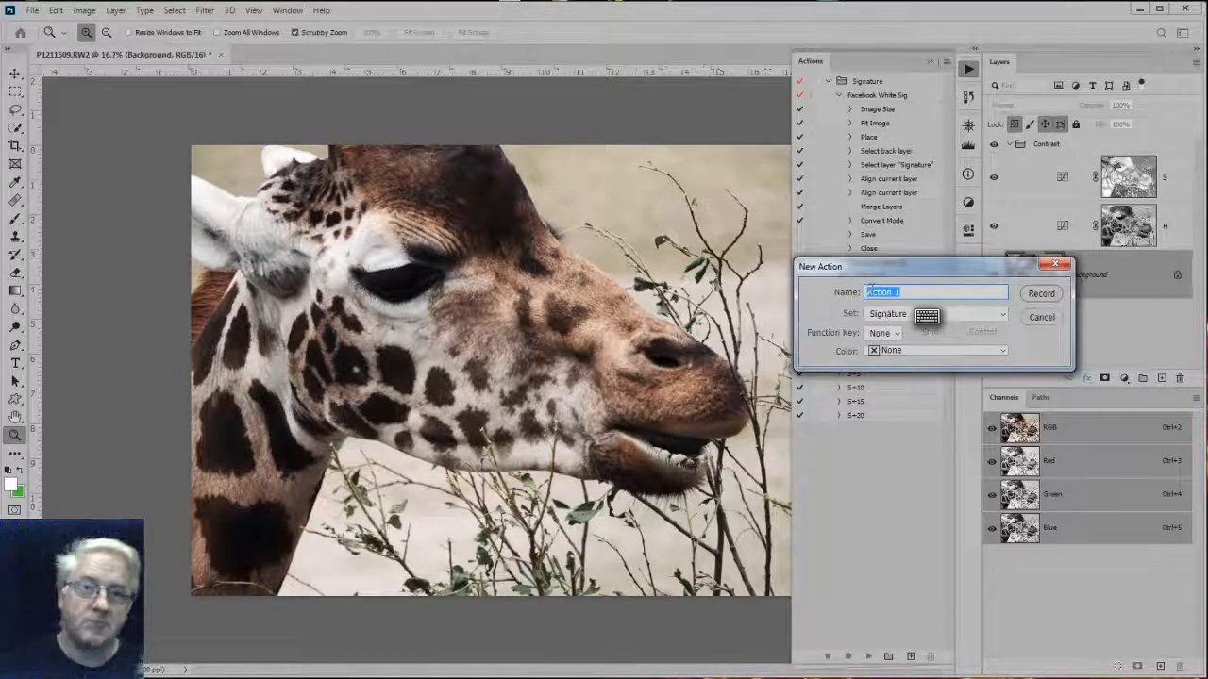
key(BackSpace)
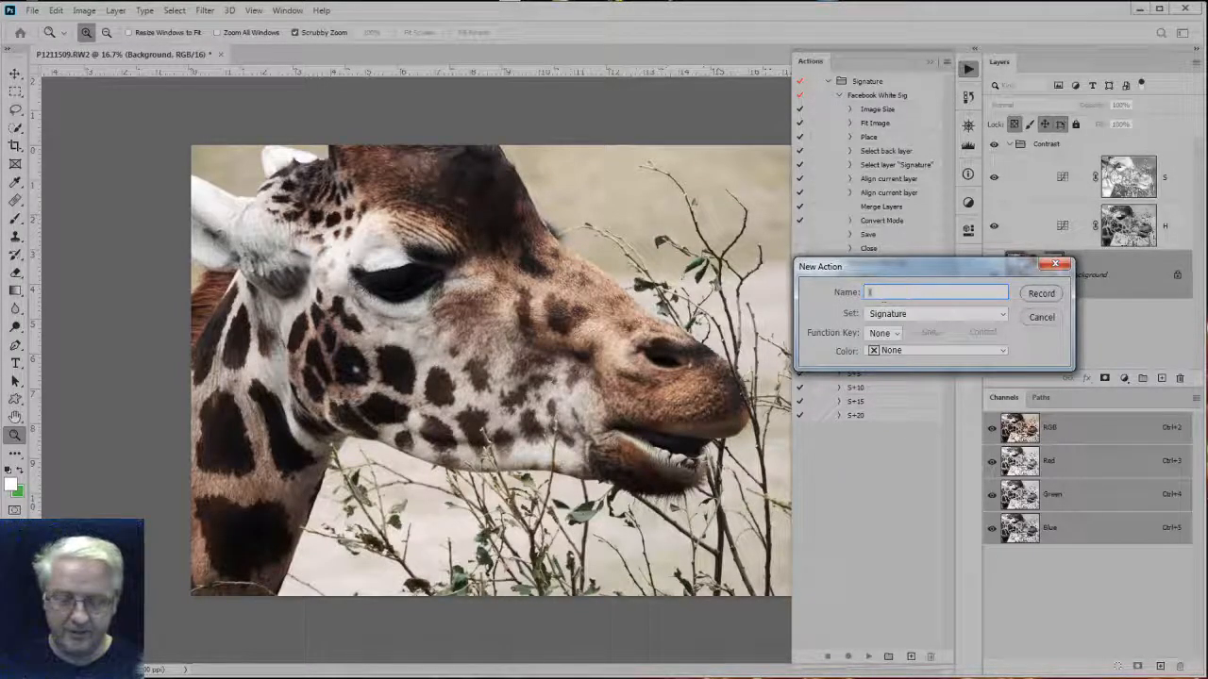
text(a)
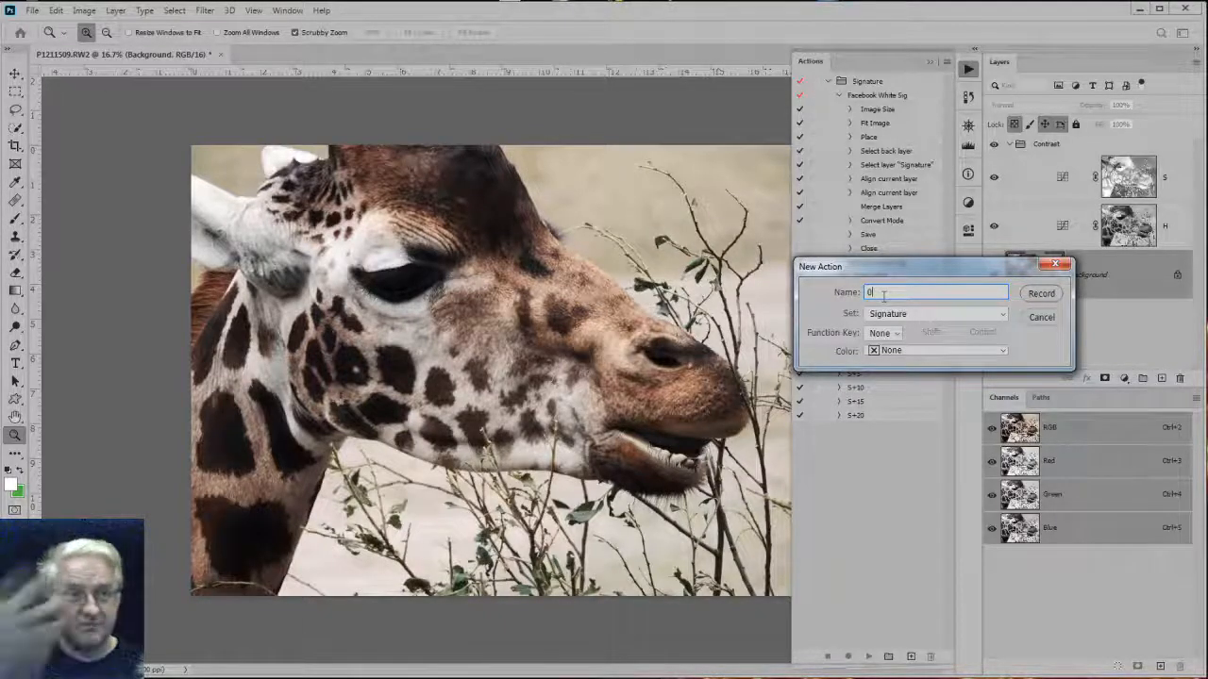
text(et)
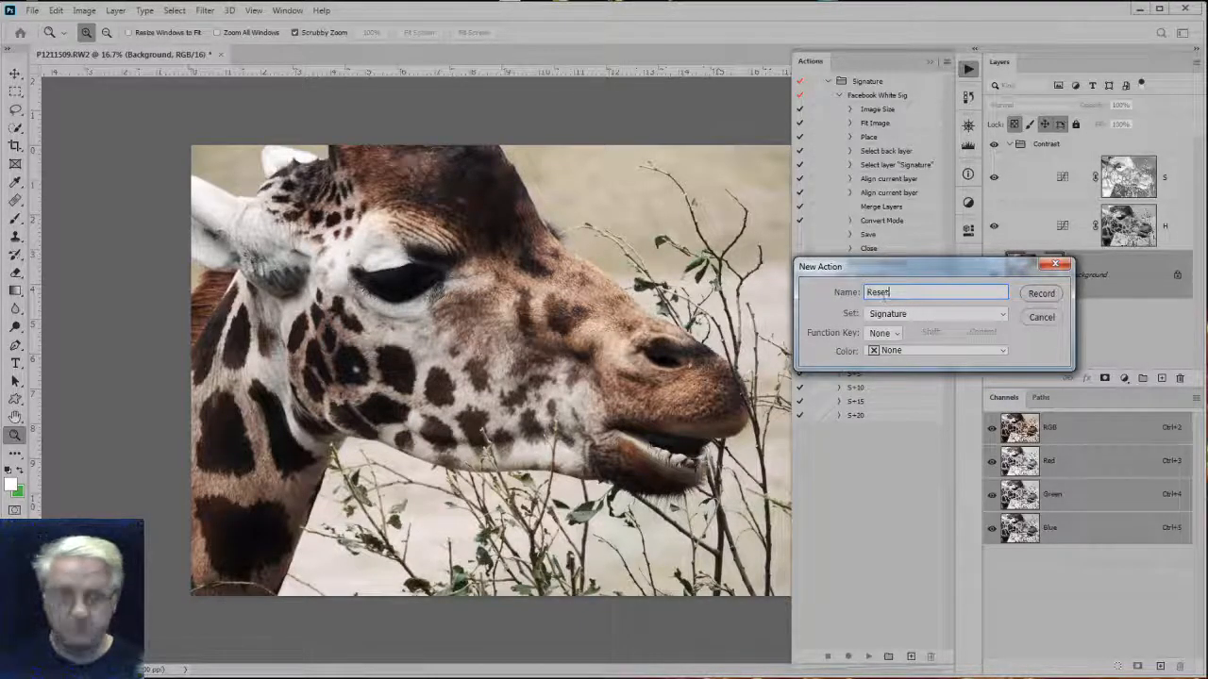
text(,)
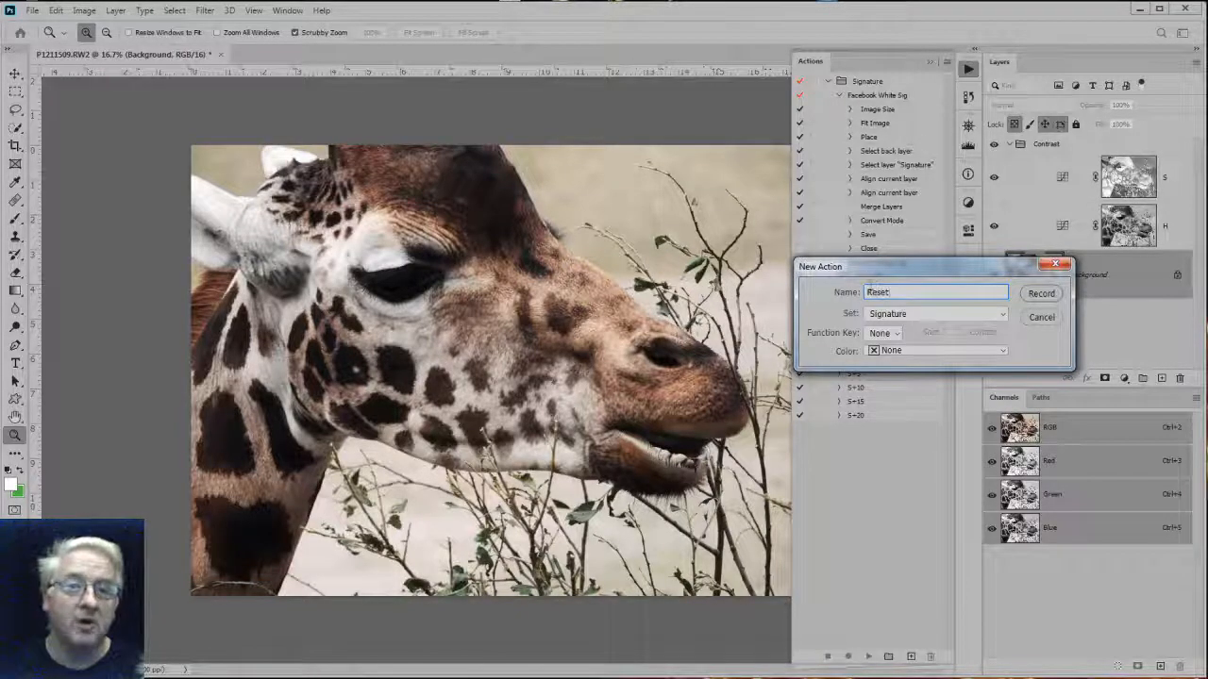
click(882, 314)
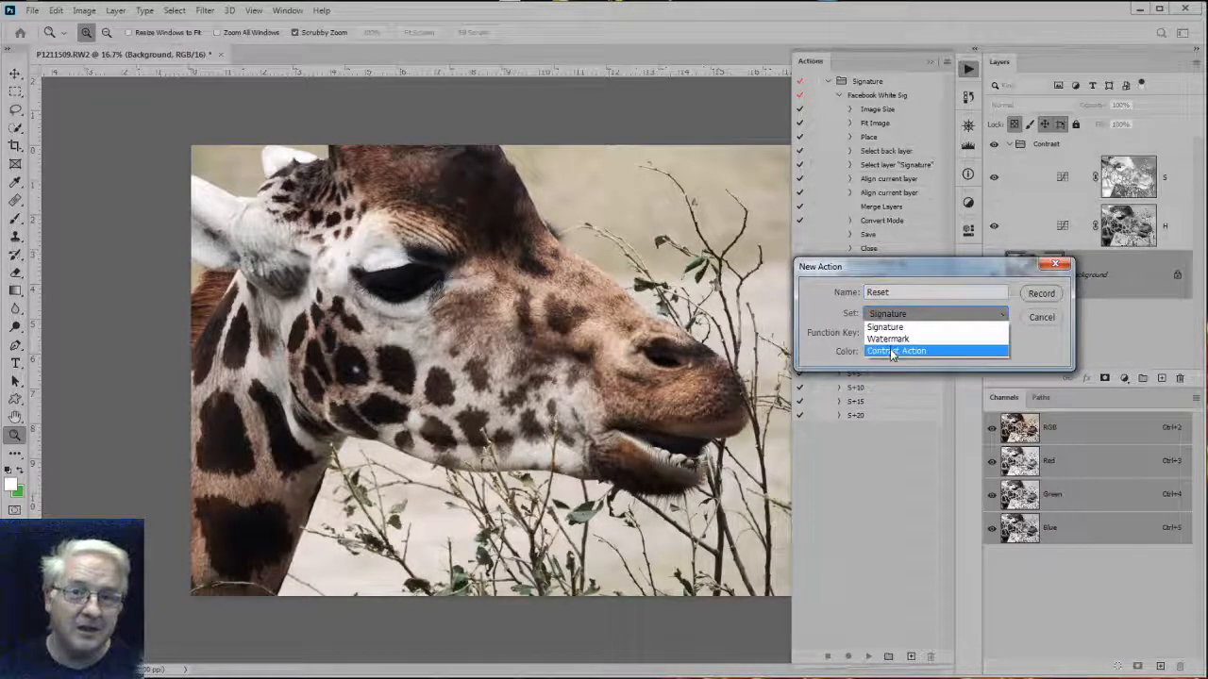
click(891, 352)
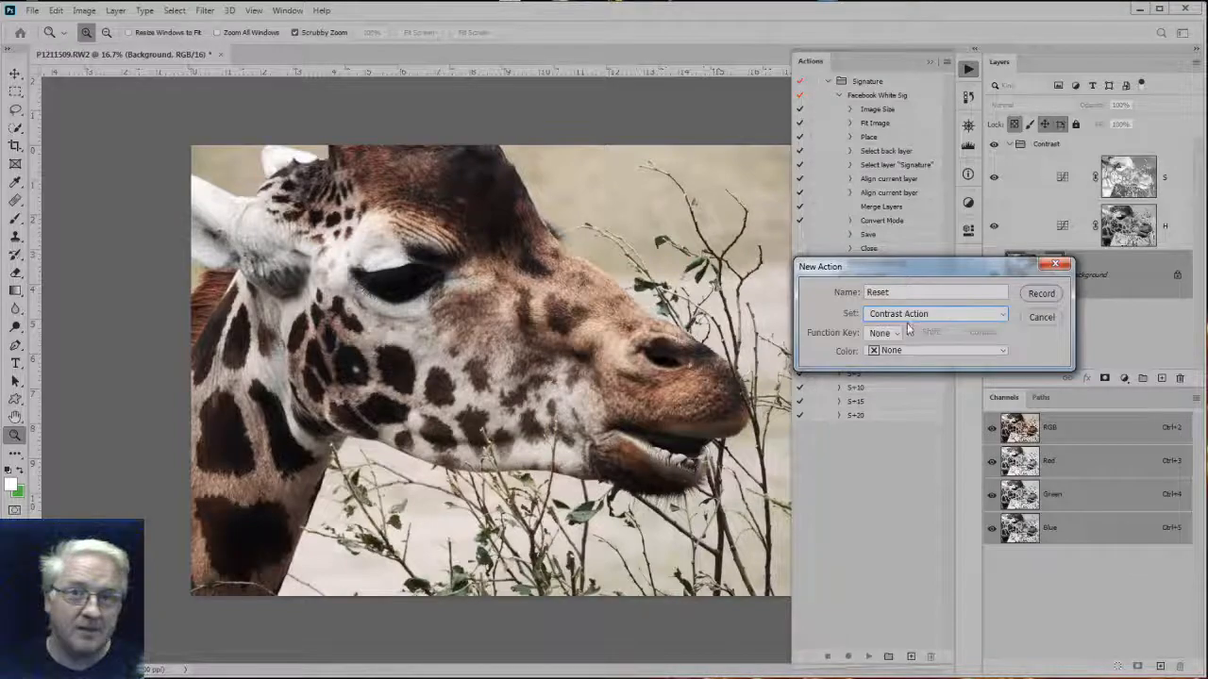
click(1004, 355)
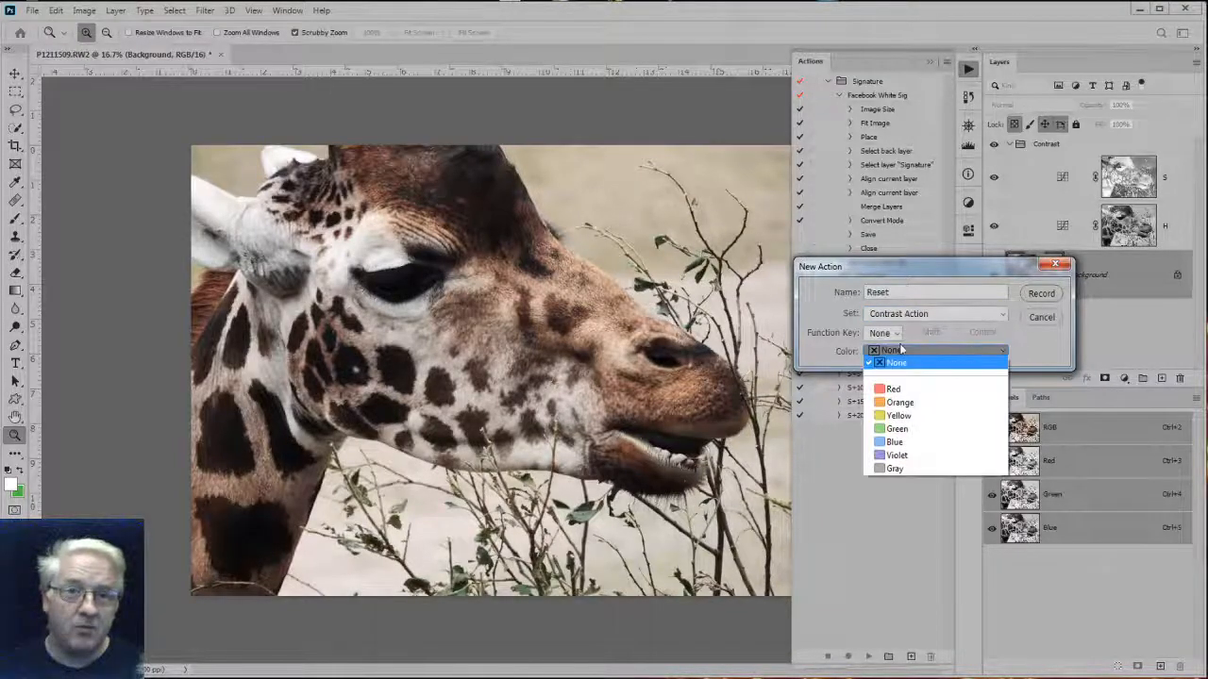
click(885, 429)
click(1041, 294)
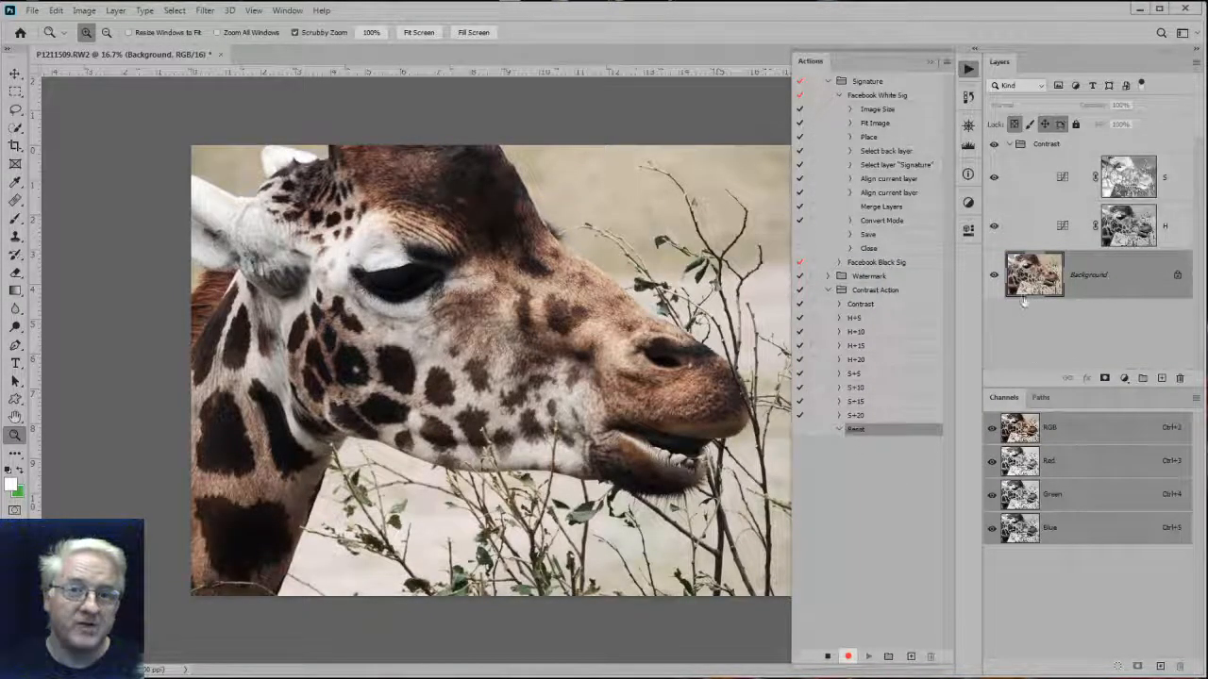
Set the output of the existing midpoint on the H layer's RGB curve to 50.
click(1064, 226)
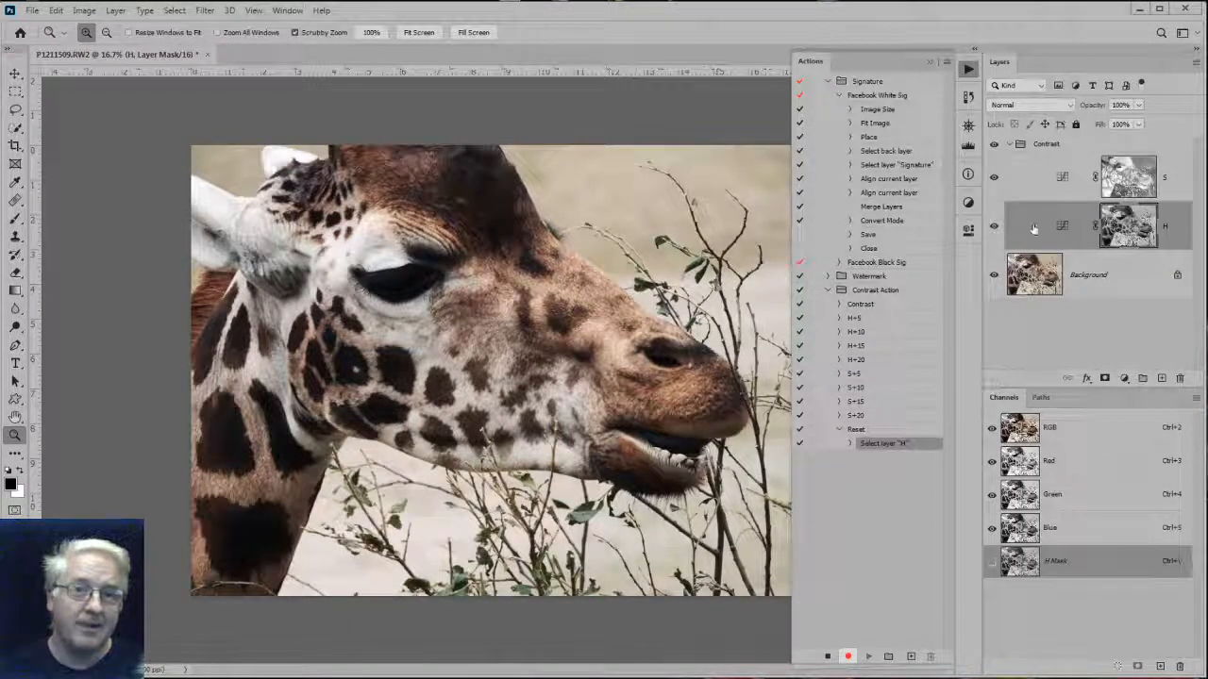
double_click(1047, 241)
click(862, 400)
click(893, 463)
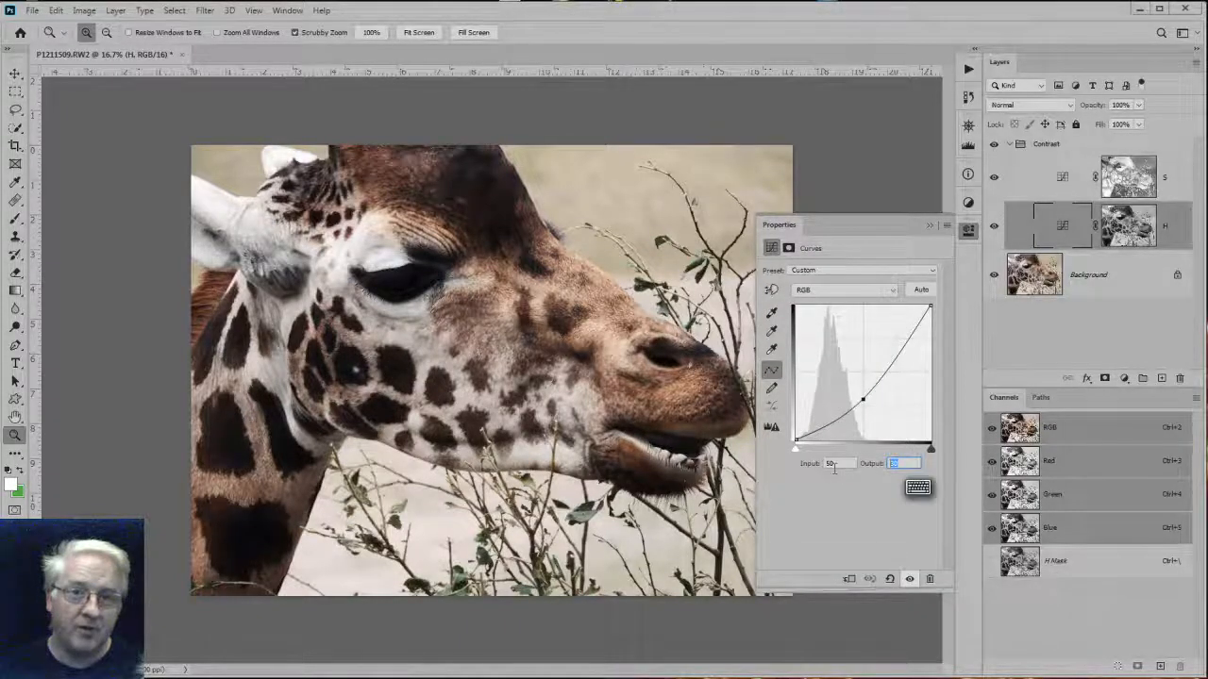
text(50)
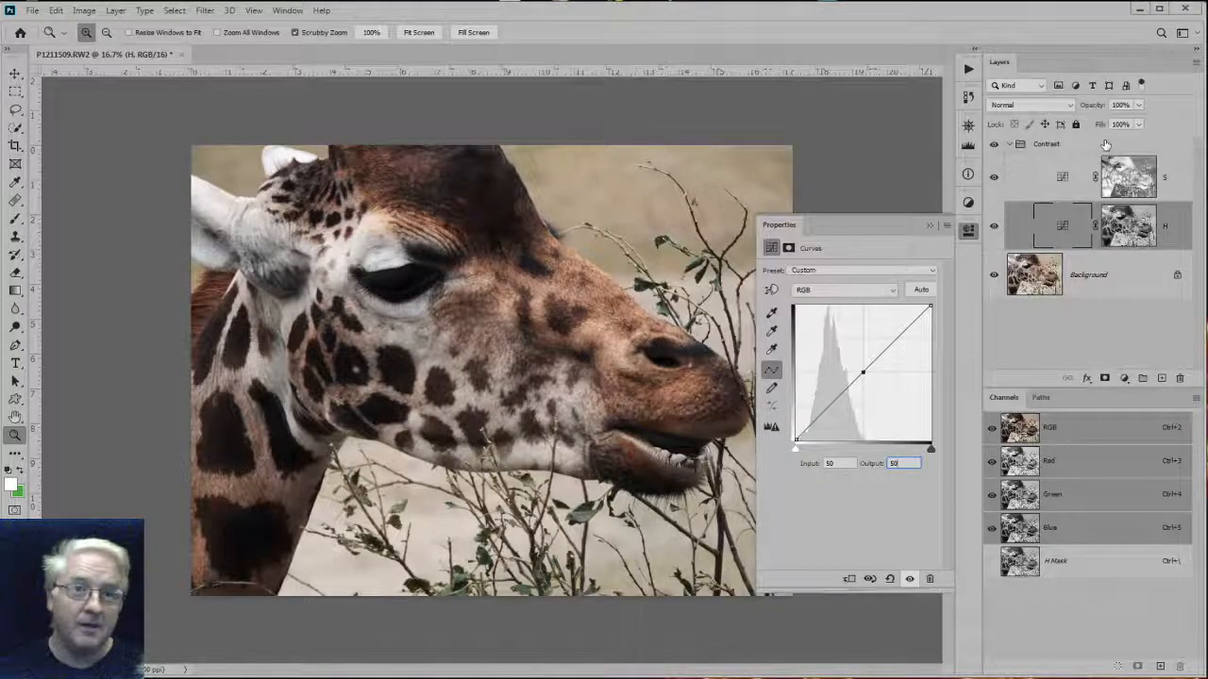
Set the output of the existing midpoint on the S layer's RGB curve to 50.
click(1062, 178)
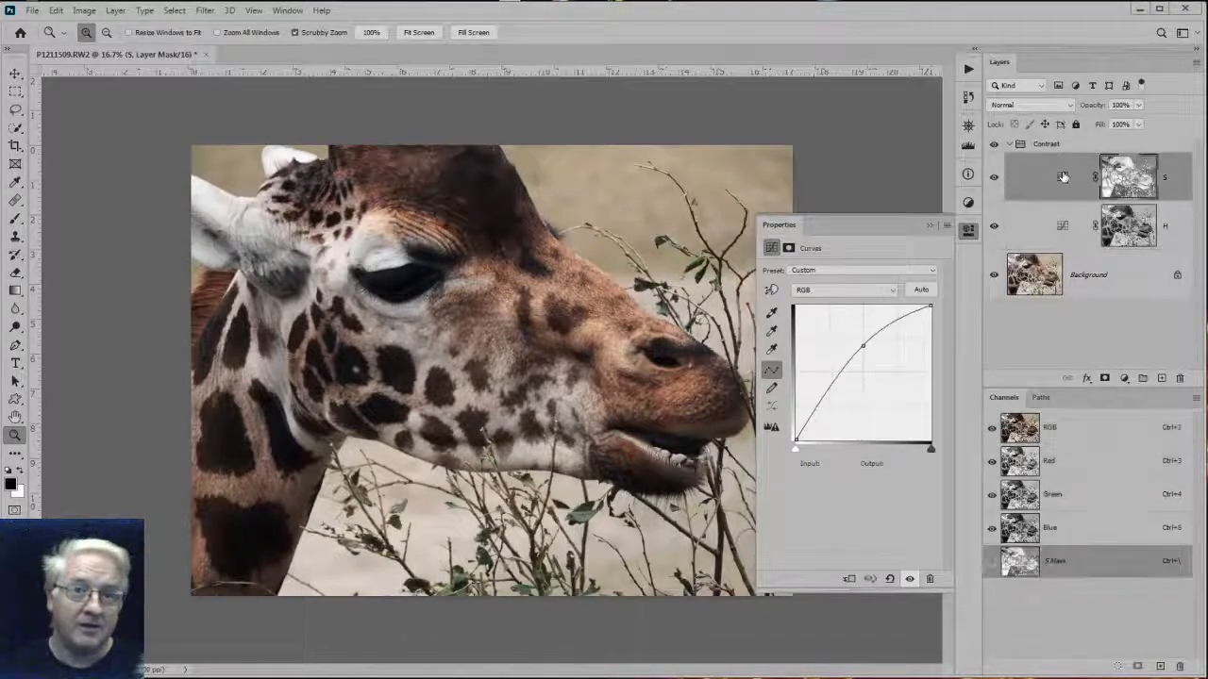
click(863, 345)
click(893, 464)
text(50)
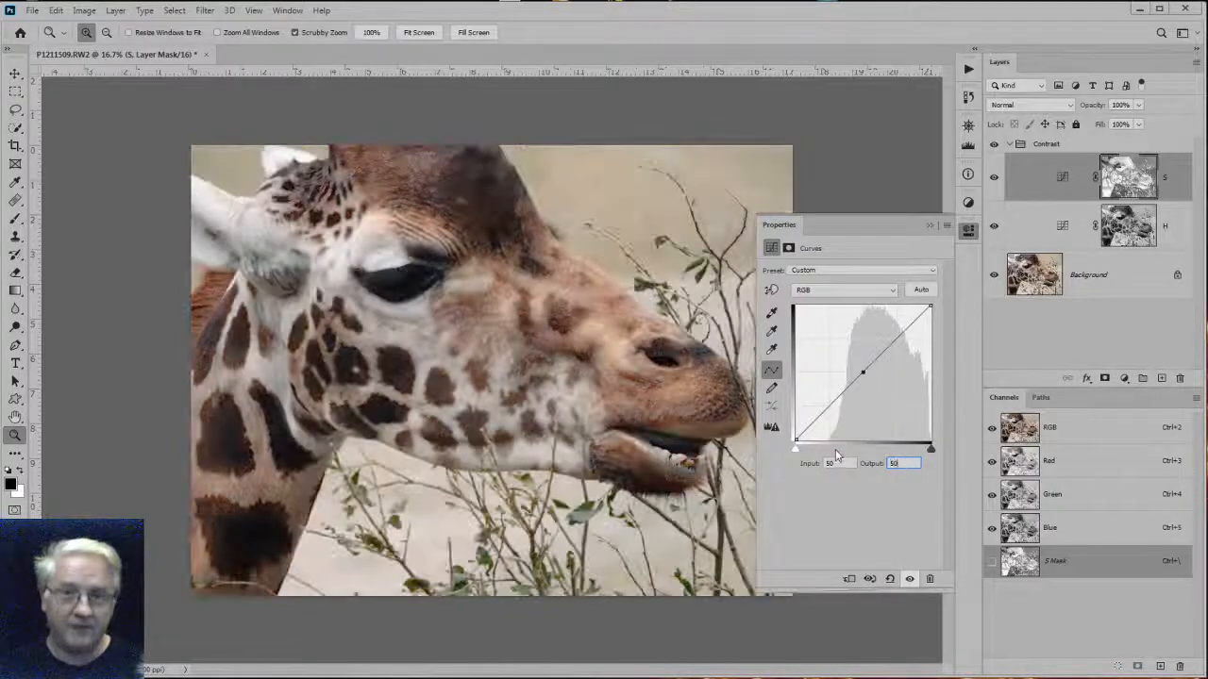
Reselect the Background layer and stop recording the Reset action.
click(1082, 274)
click(967, 71)
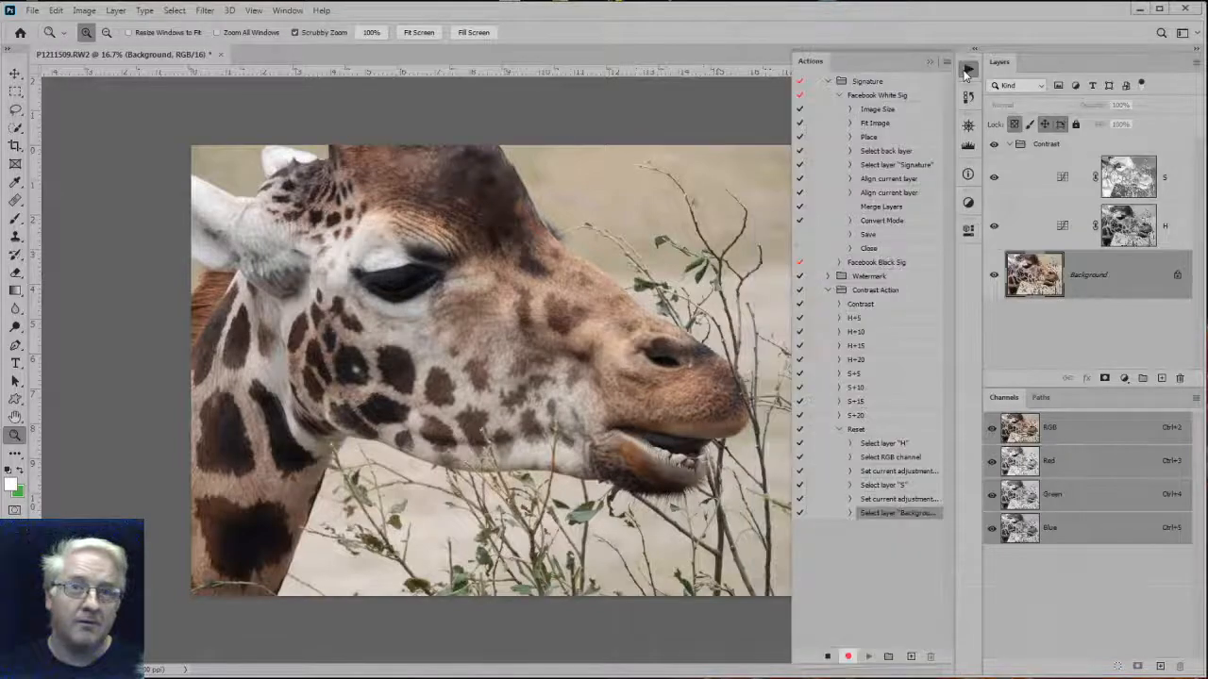
click(826, 656)
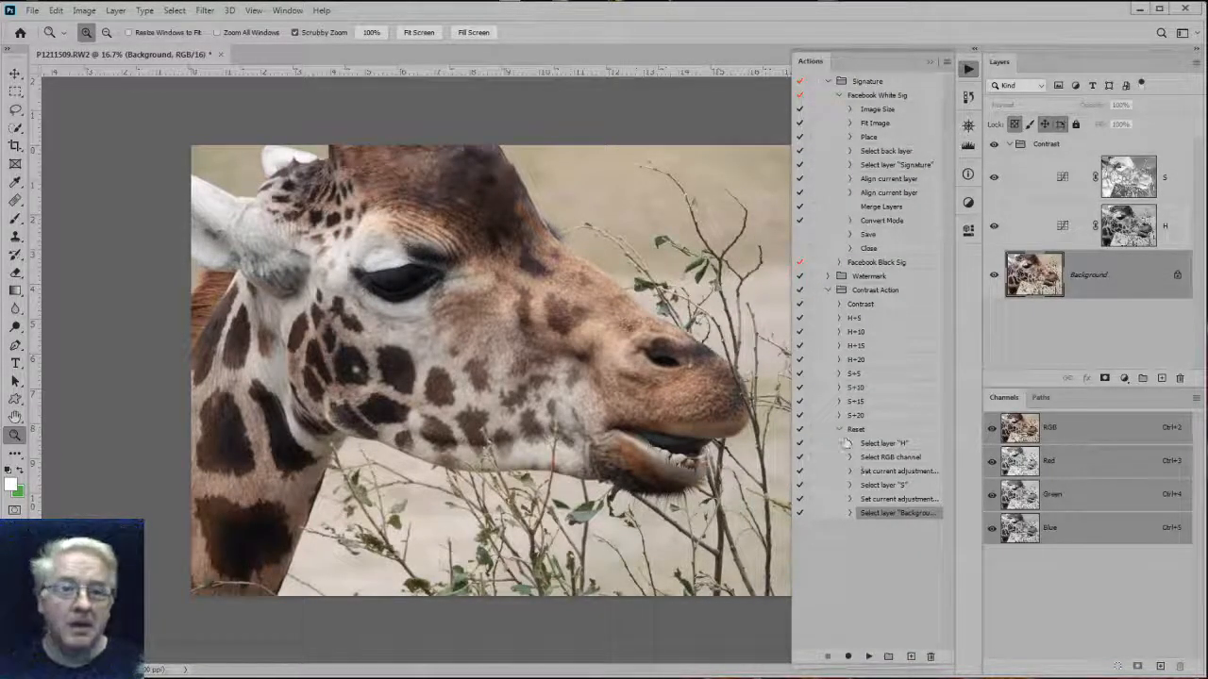
Collapse the Reset action's steps and move the action between H+20 and S+5.
click(838, 431)
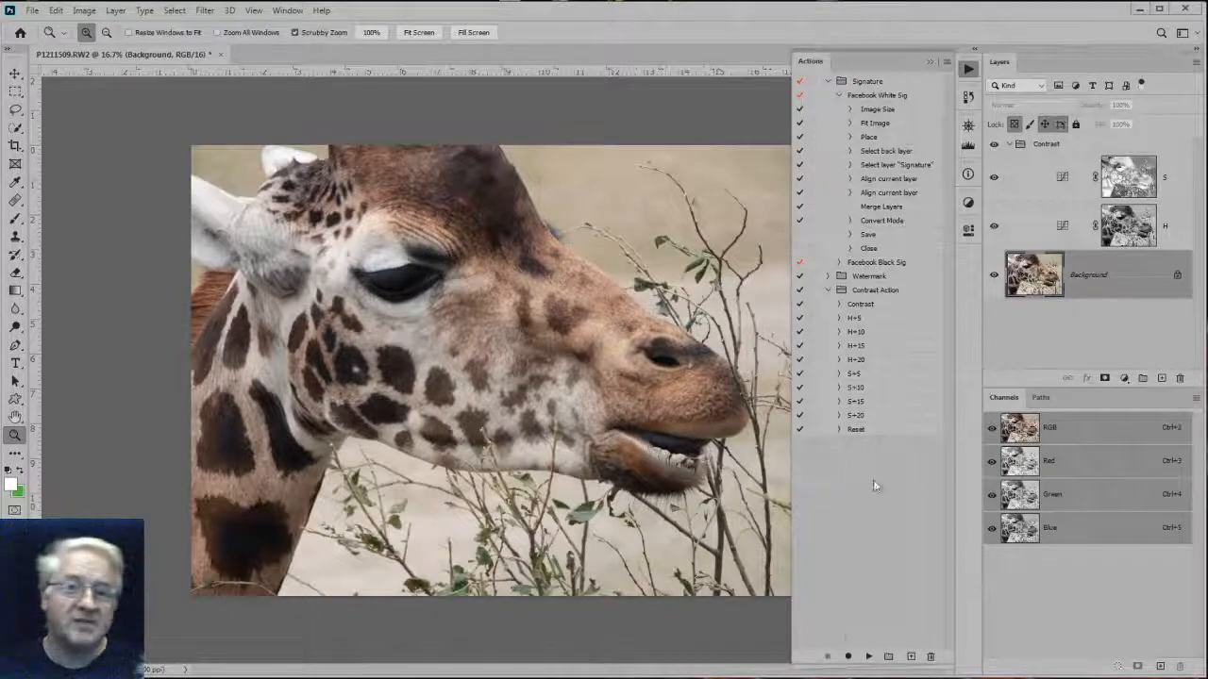
drag(879, 429, 885, 366)
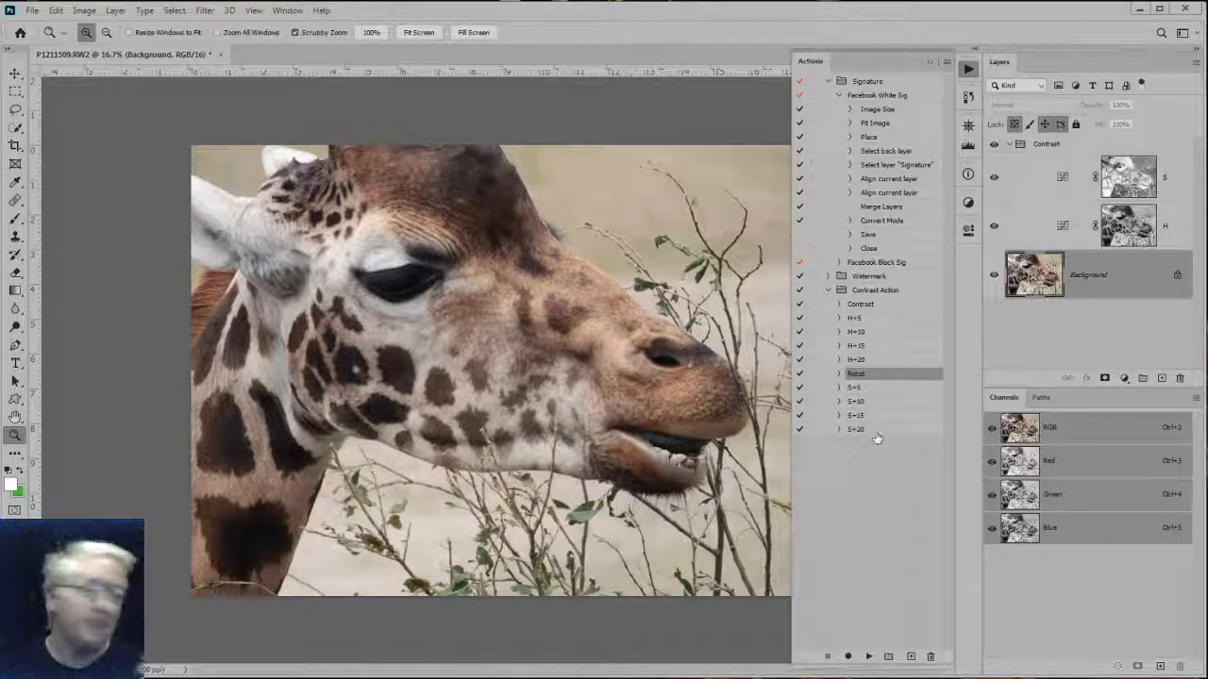
Collapse the Facebook White Sig action and the Signature set, and delete the Contrast layer group.
click(840, 96)
click(827, 81)
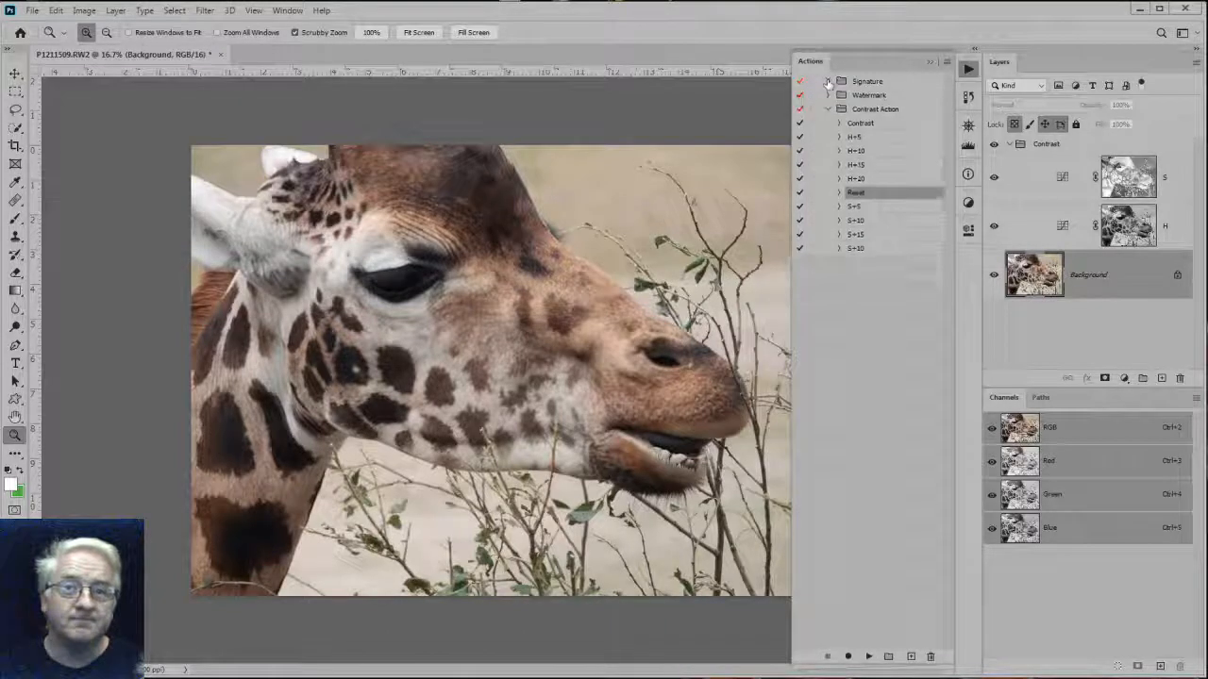
drag(1050, 144, 1177, 376)
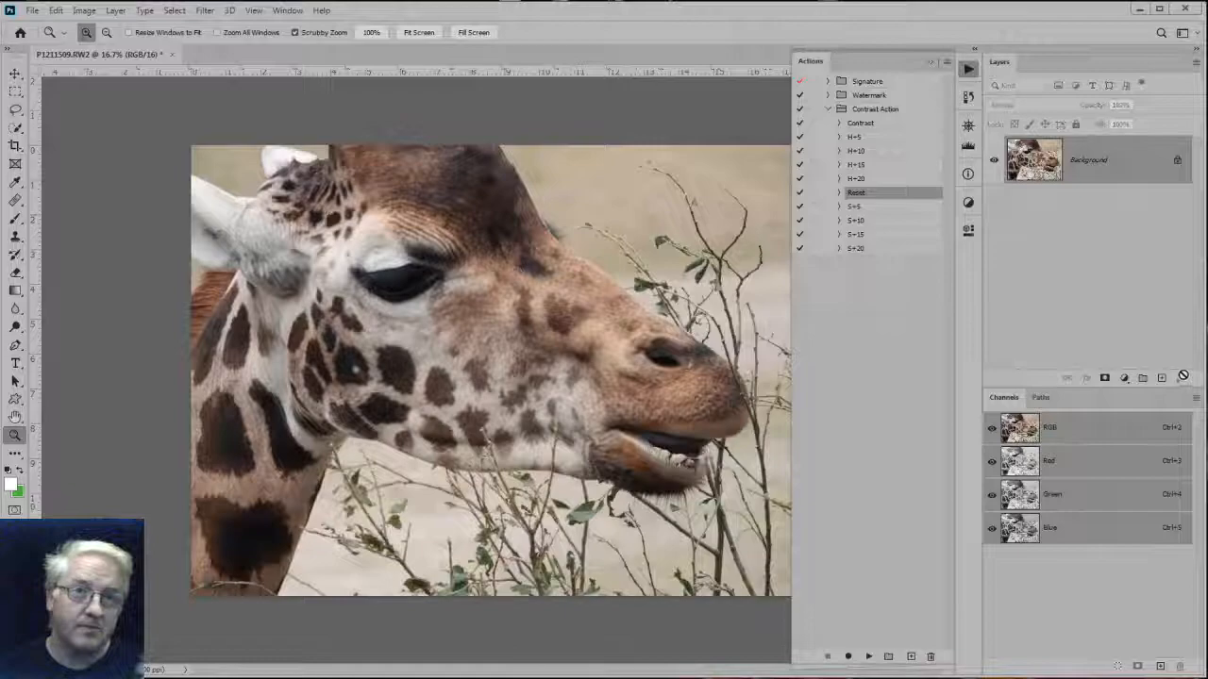
Preview the action order and colours in Button Mode and return to the editable action list.
click(946, 62)
click(986, 67)
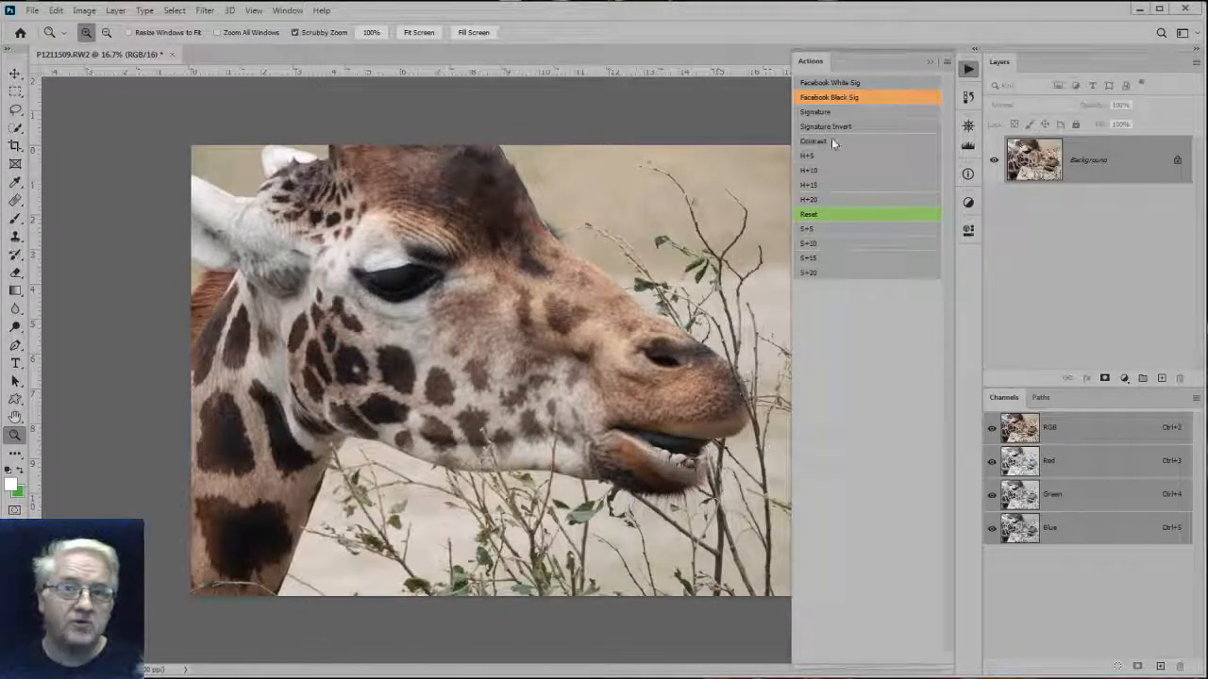
click(948, 62)
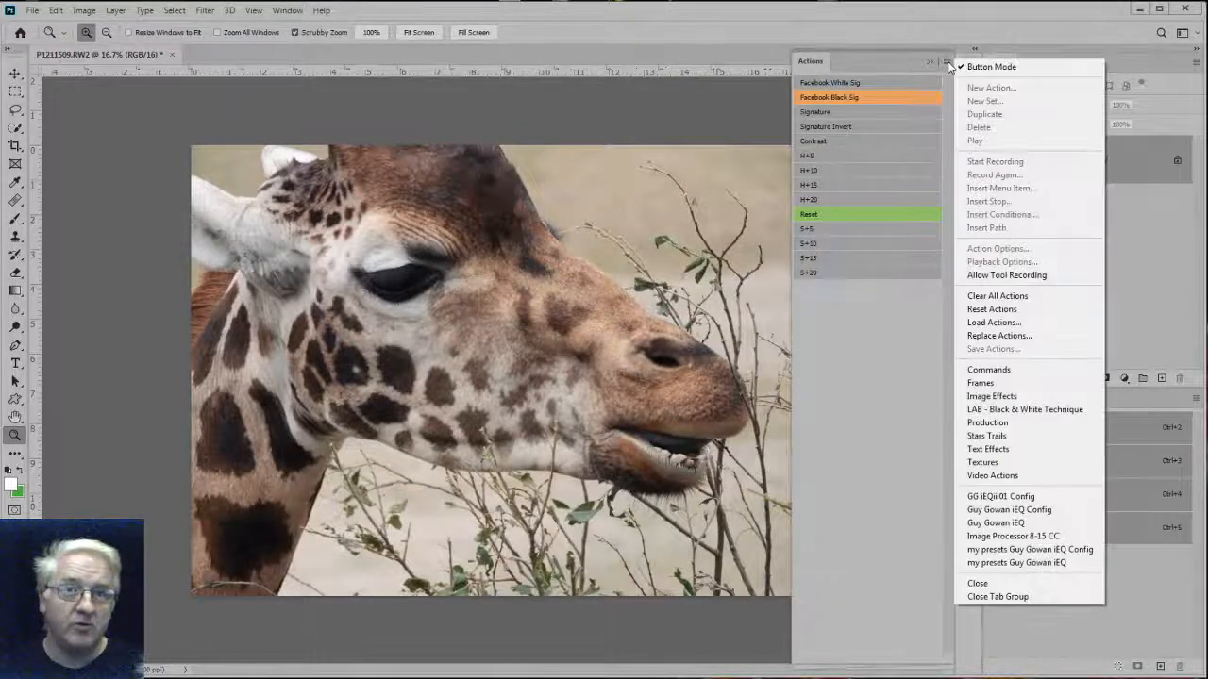
click(979, 66)
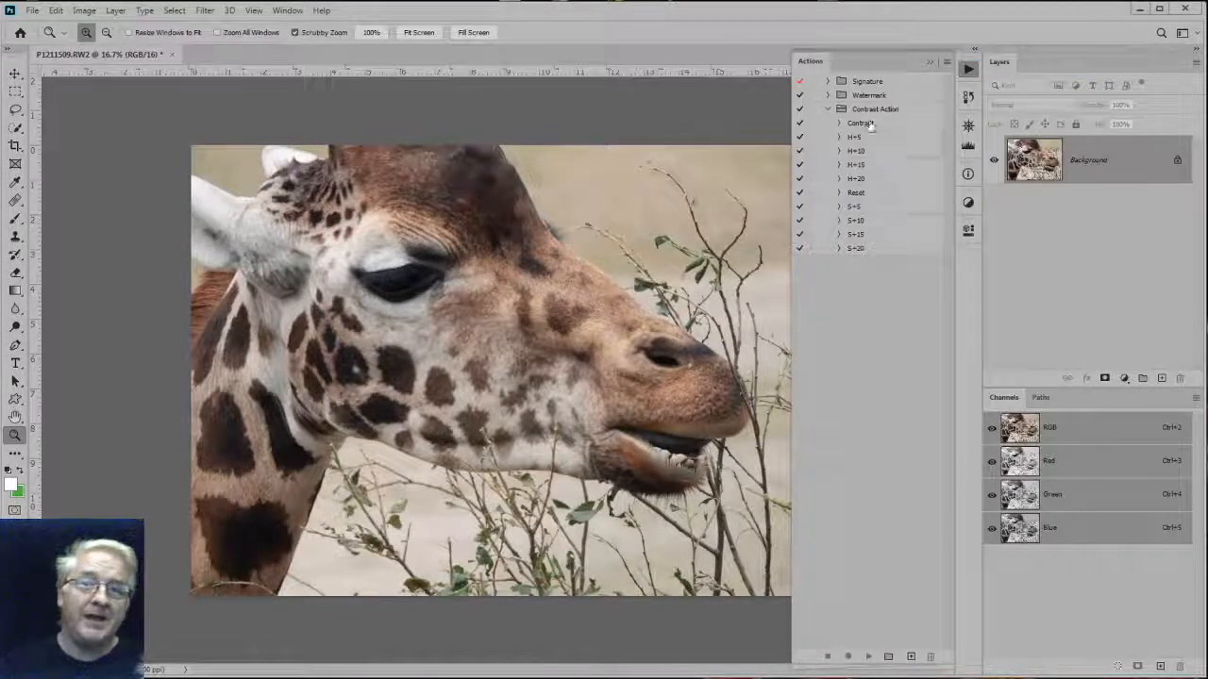
Set the Contrast action's color to Red and display the actions in Button Mode.
click(866, 124)
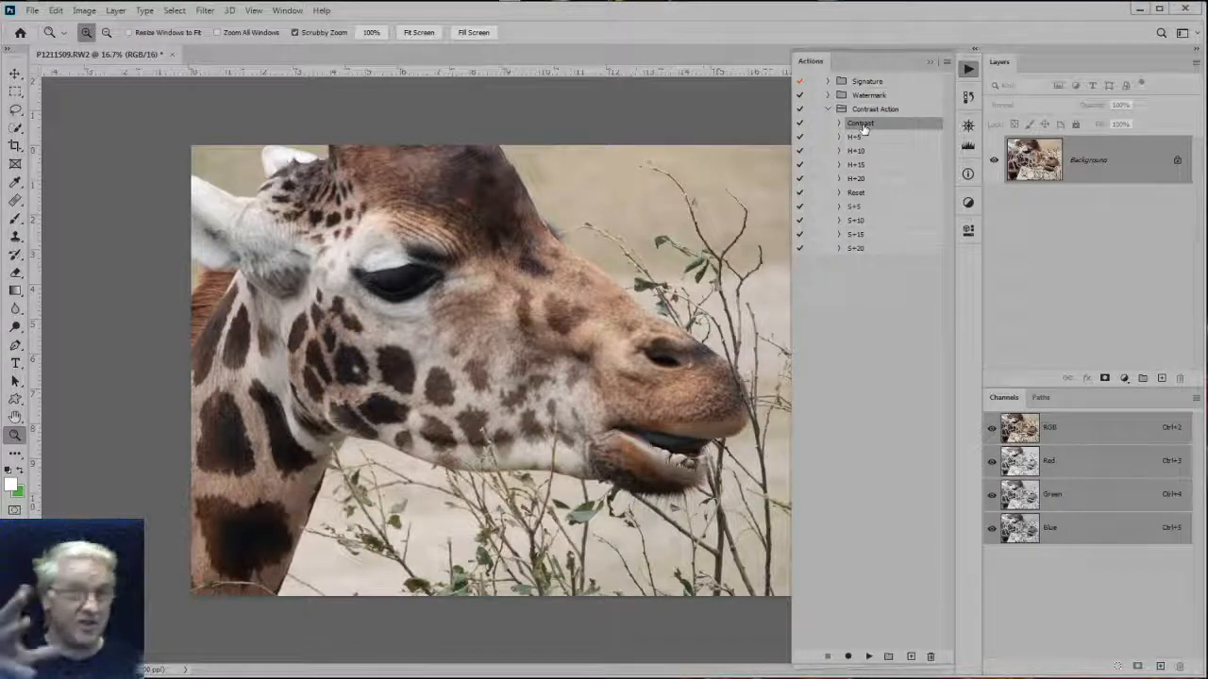
click(947, 63)
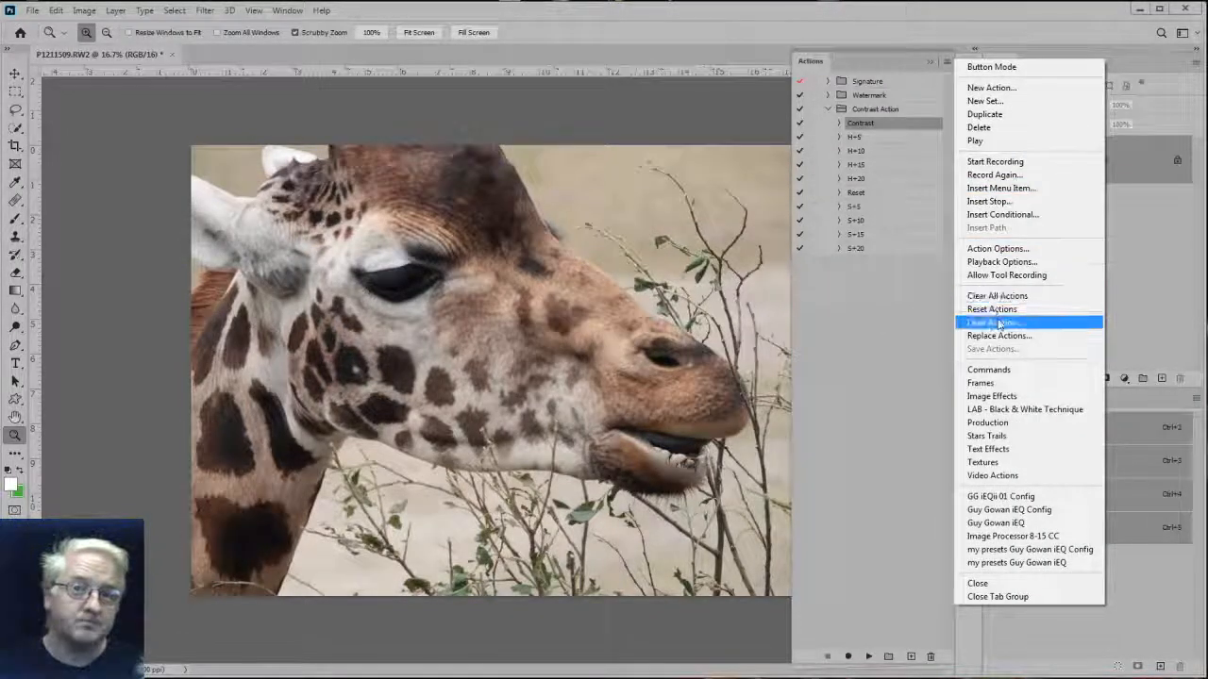
click(997, 249)
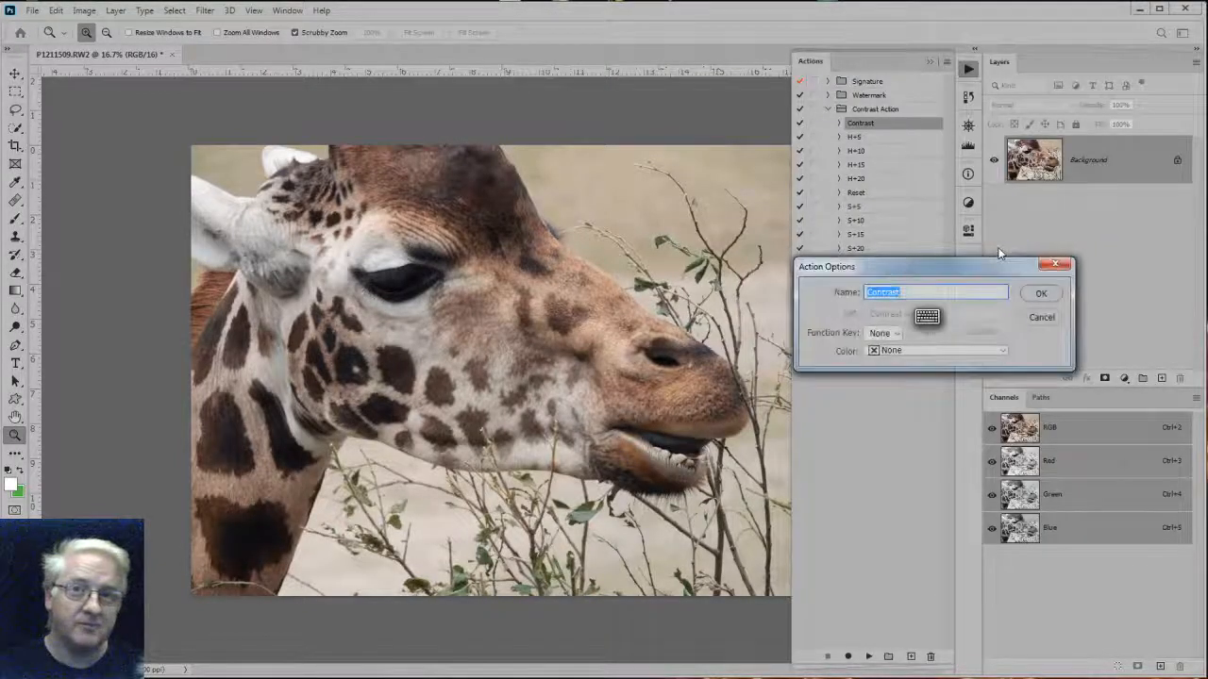
click(913, 354)
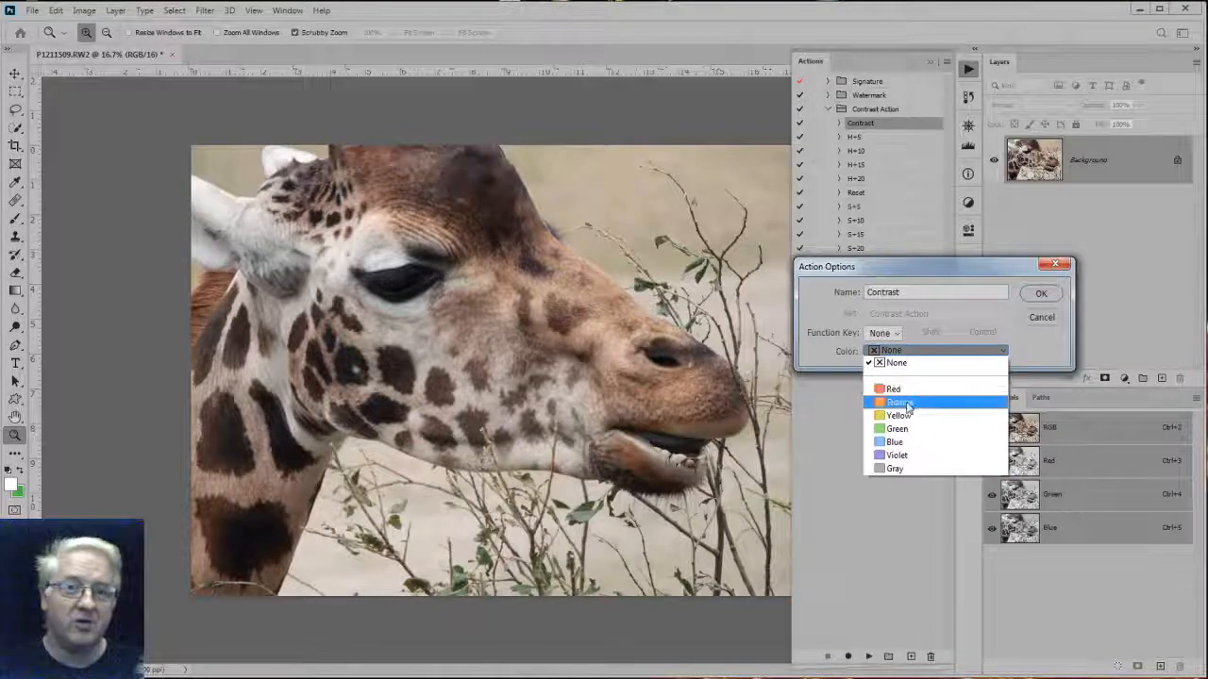
click(912, 389)
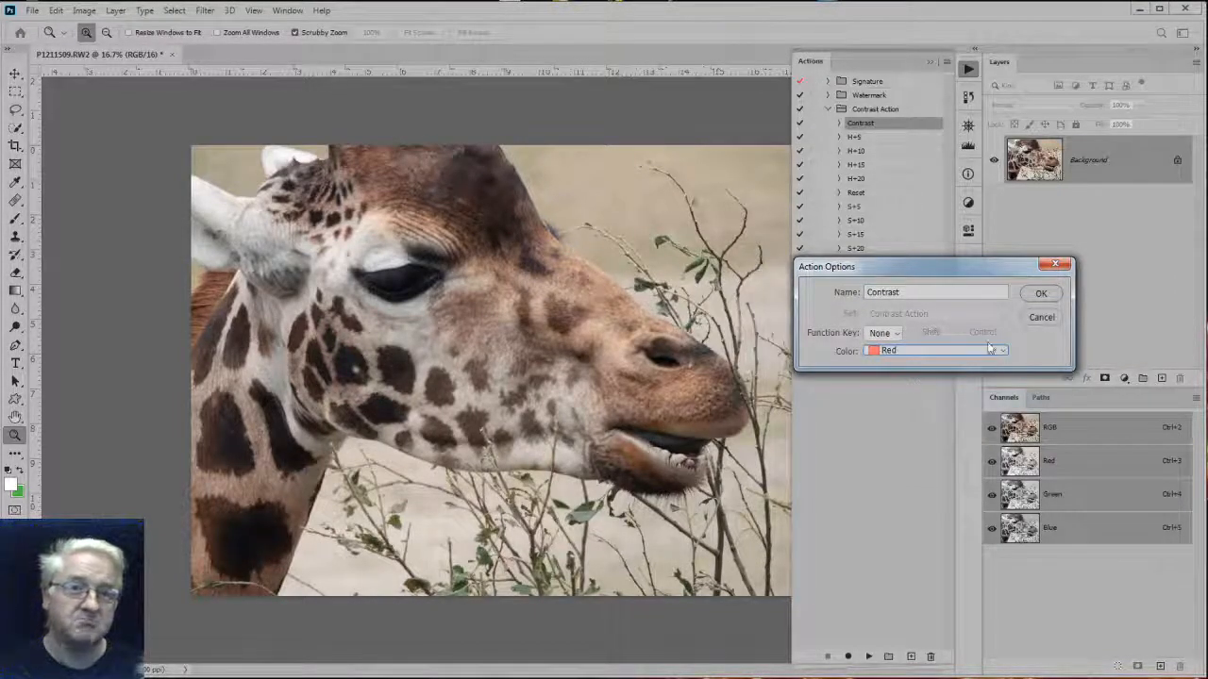
click(1040, 294)
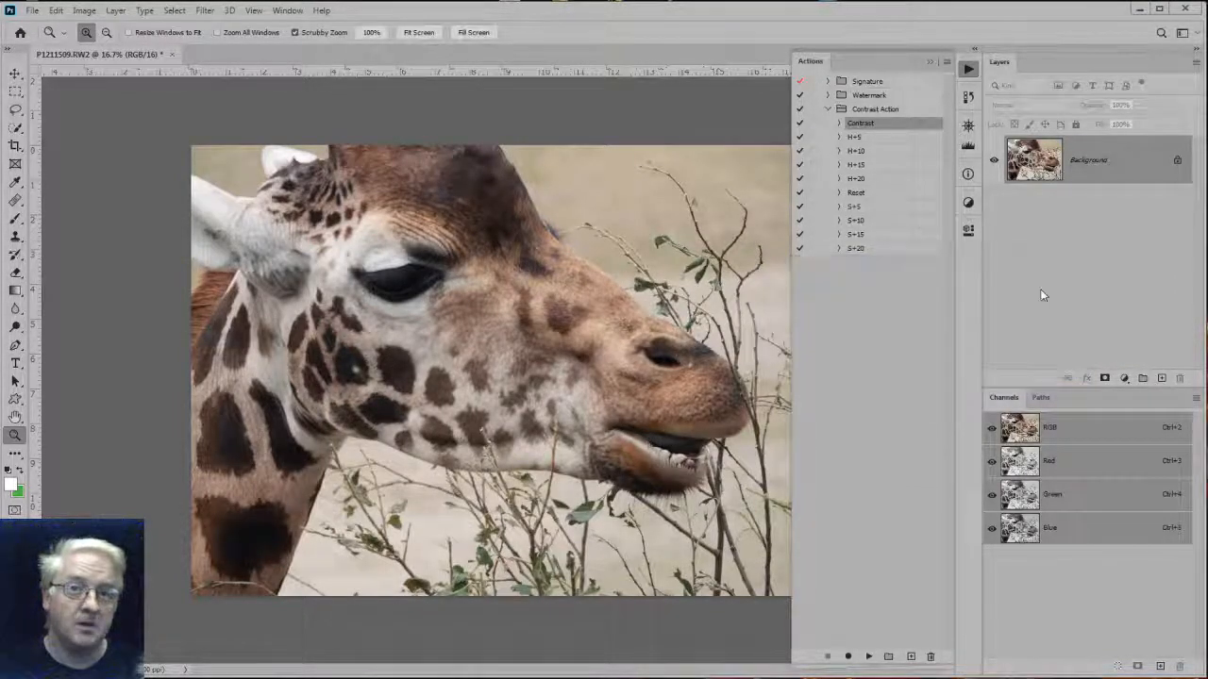
click(947, 66)
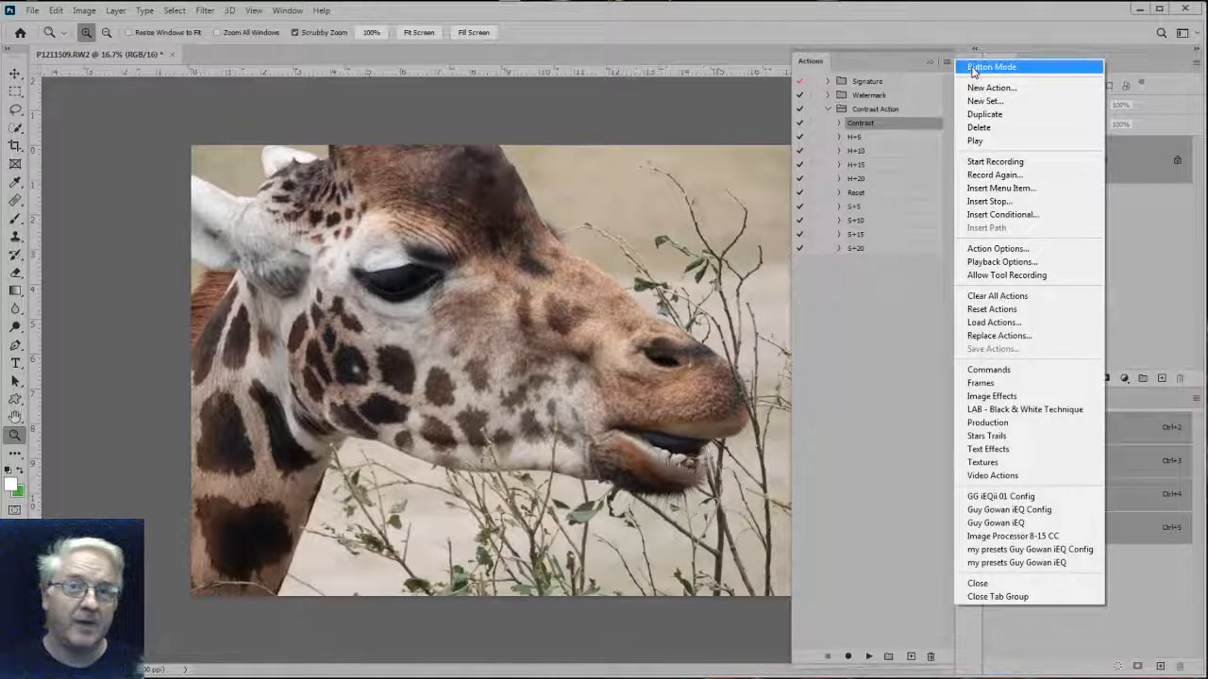
click(972, 69)
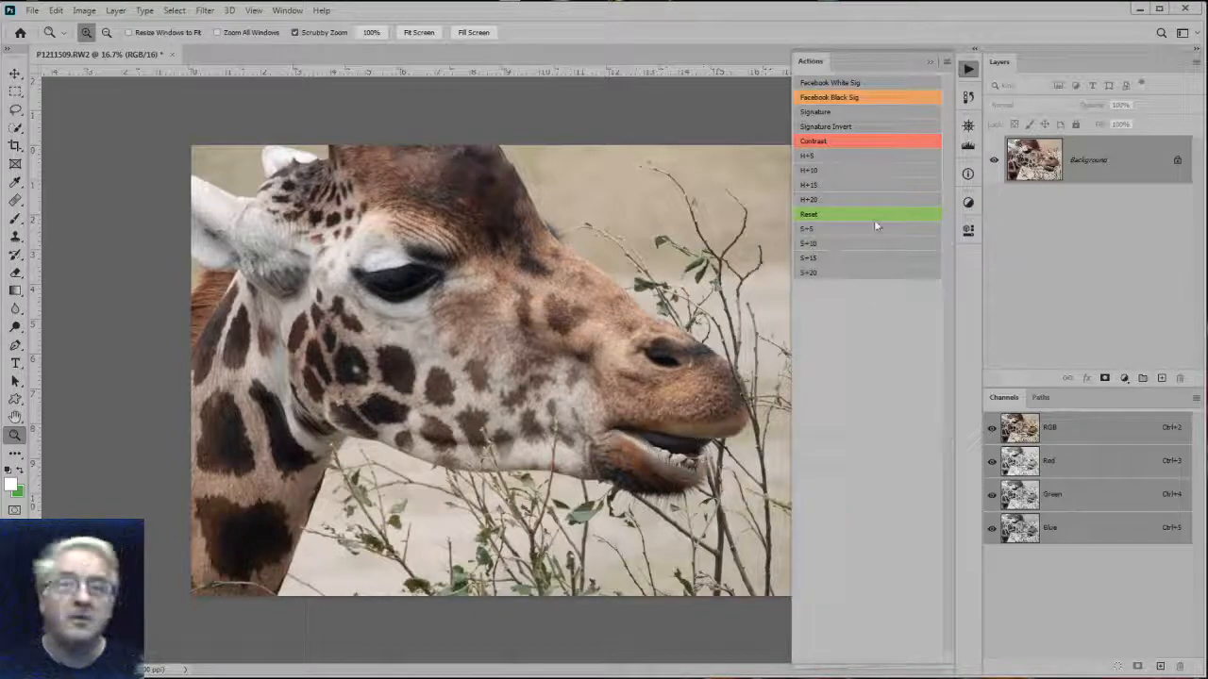
Run the Contrast, H+10 and S+5 actions on the image and toggle the Contrast group's visibility to compare the effect.
click(826, 142)
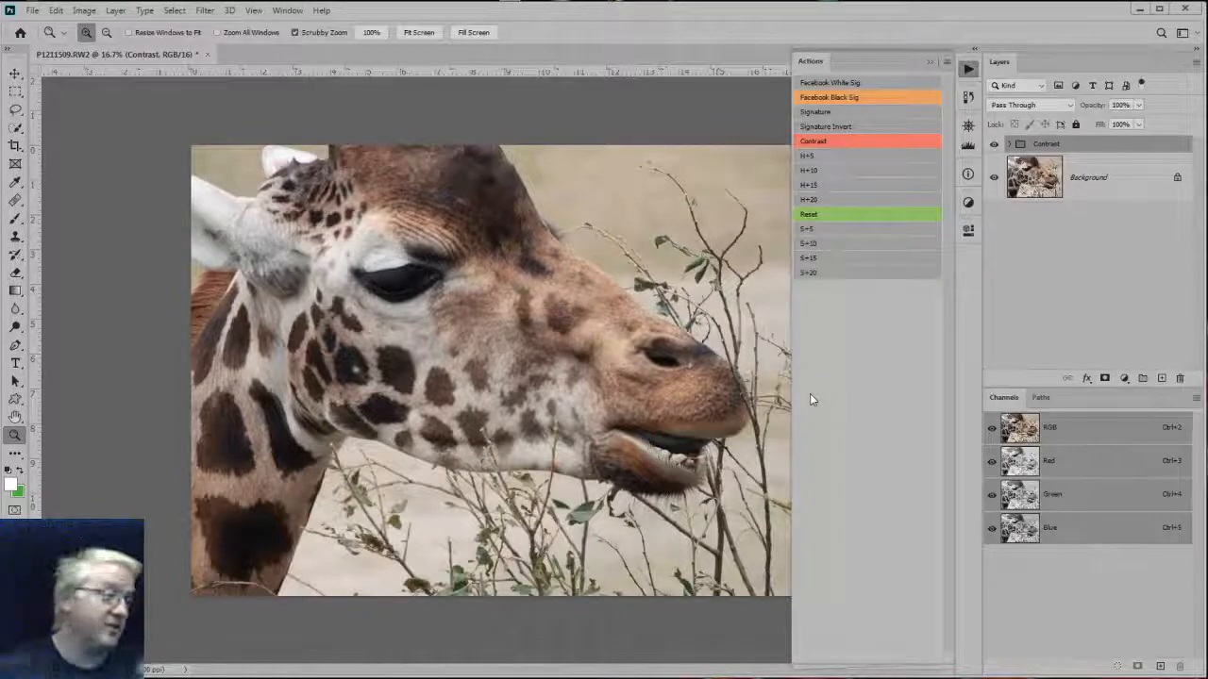
click(831, 171)
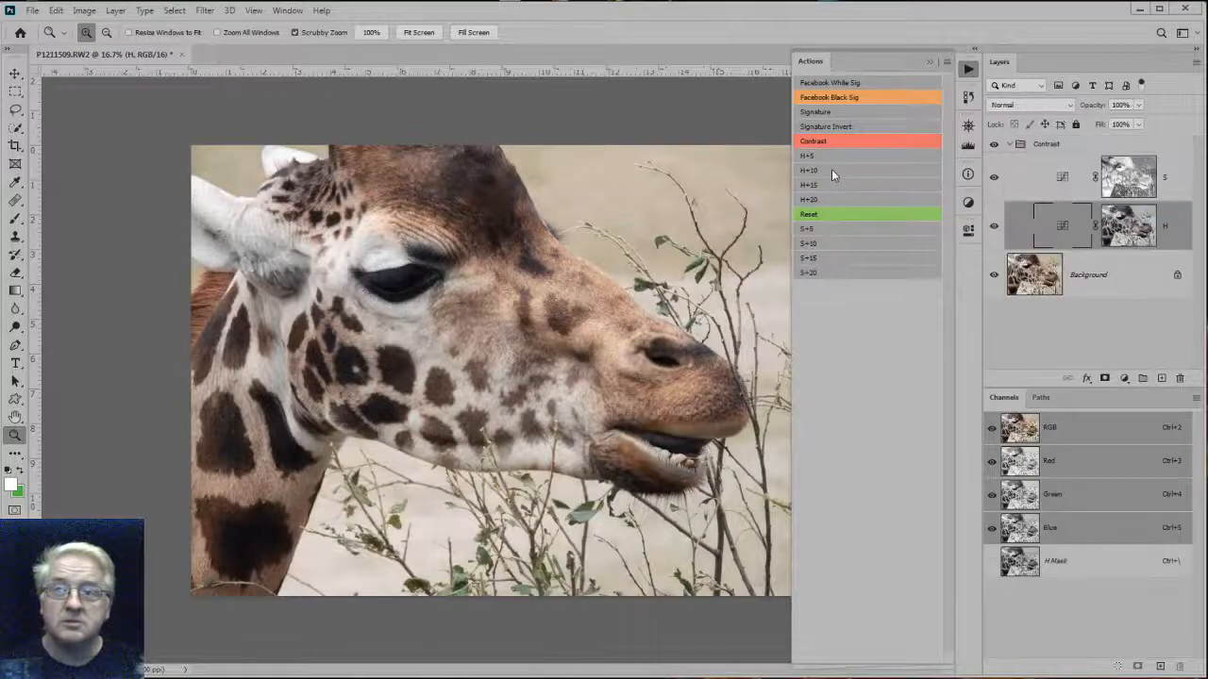
click(821, 228)
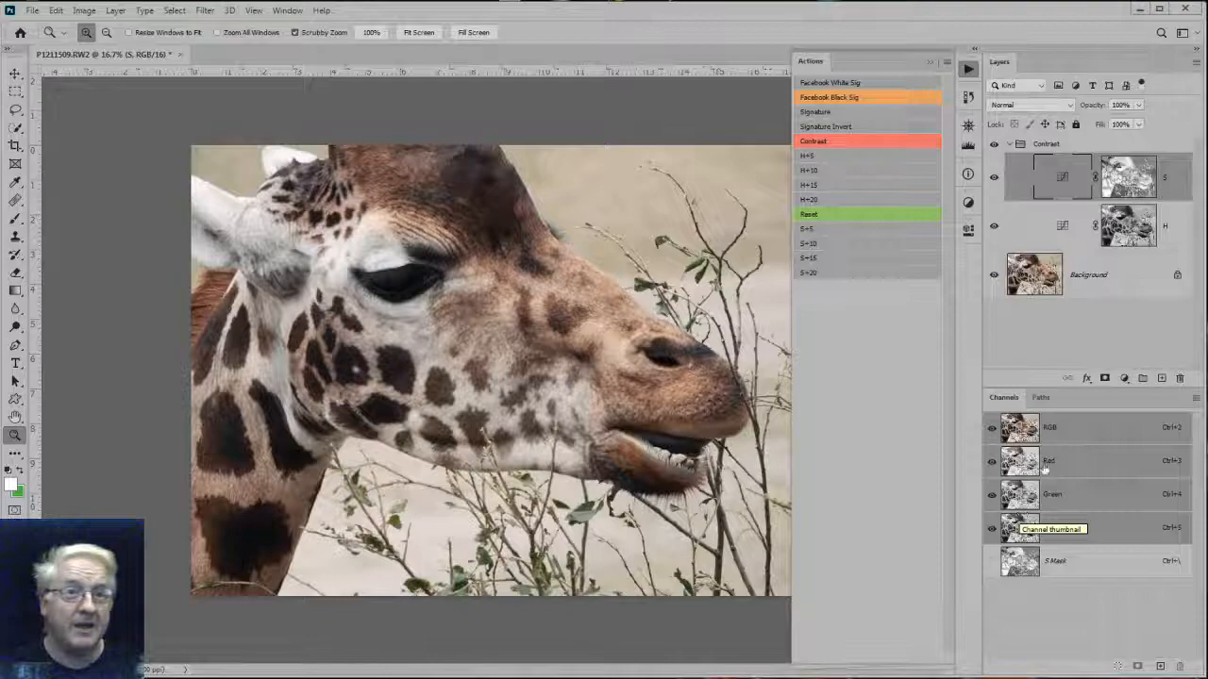
click(992, 147)
click(991, 146)
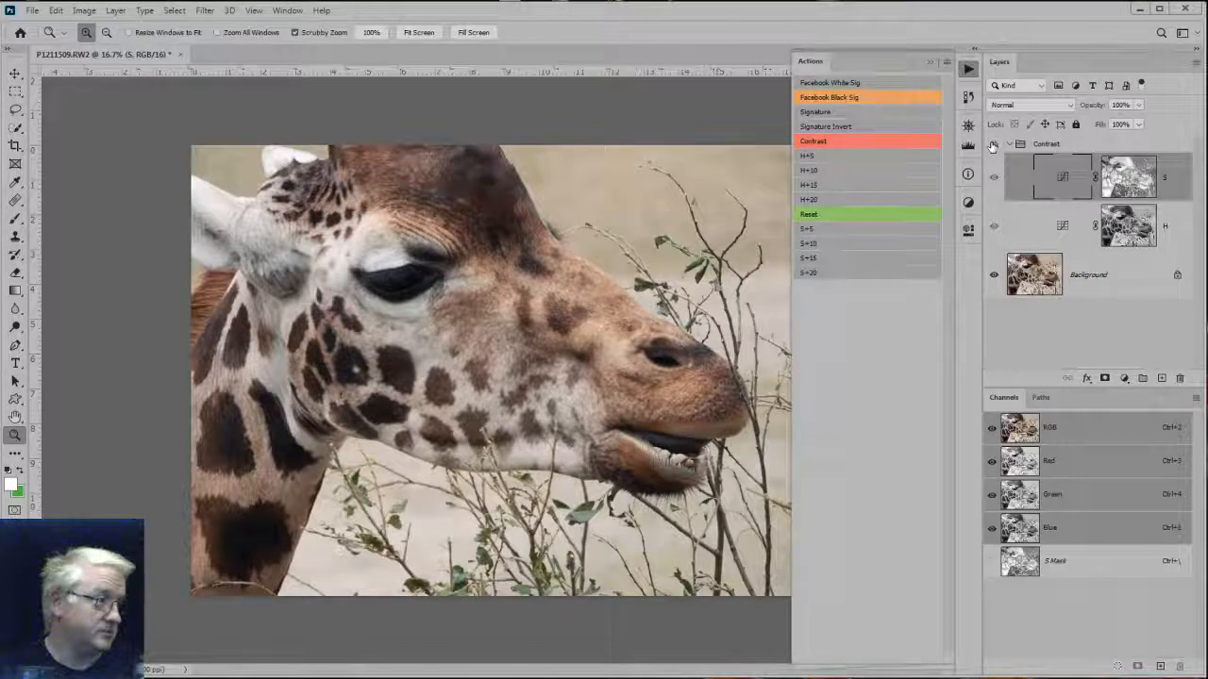
Close the giraffe image without saving and switch to Adobe Bridge.
click(179, 54)
click(596, 261)
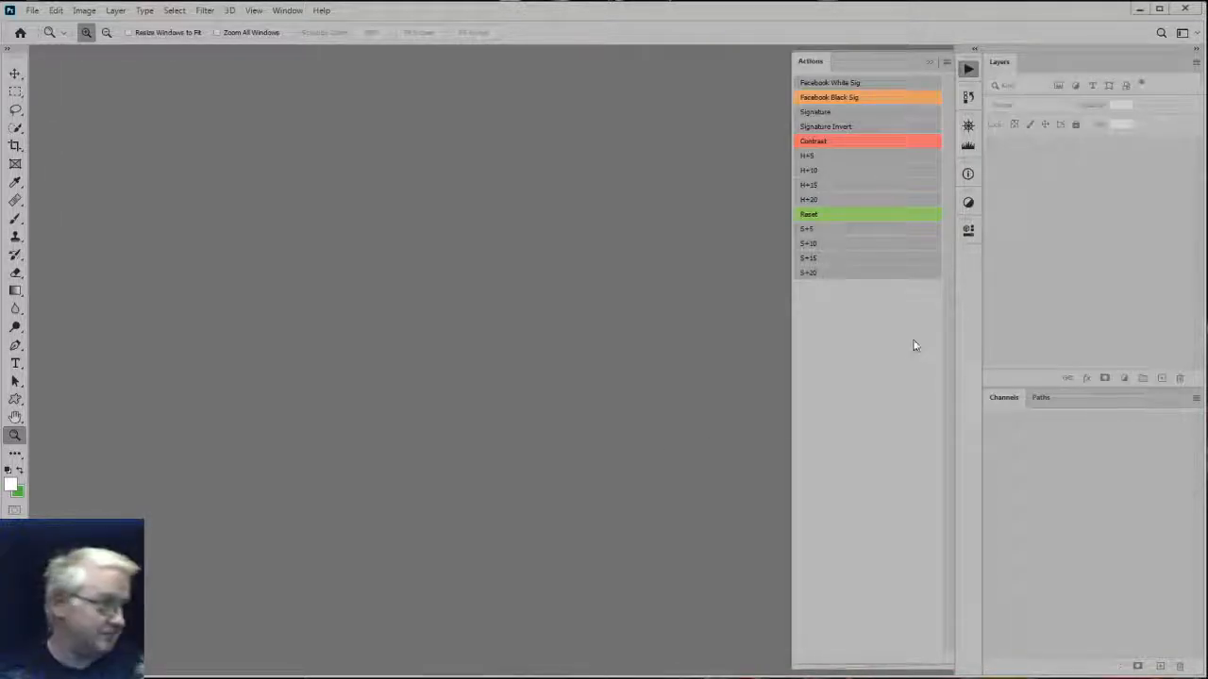
click(236, 677)
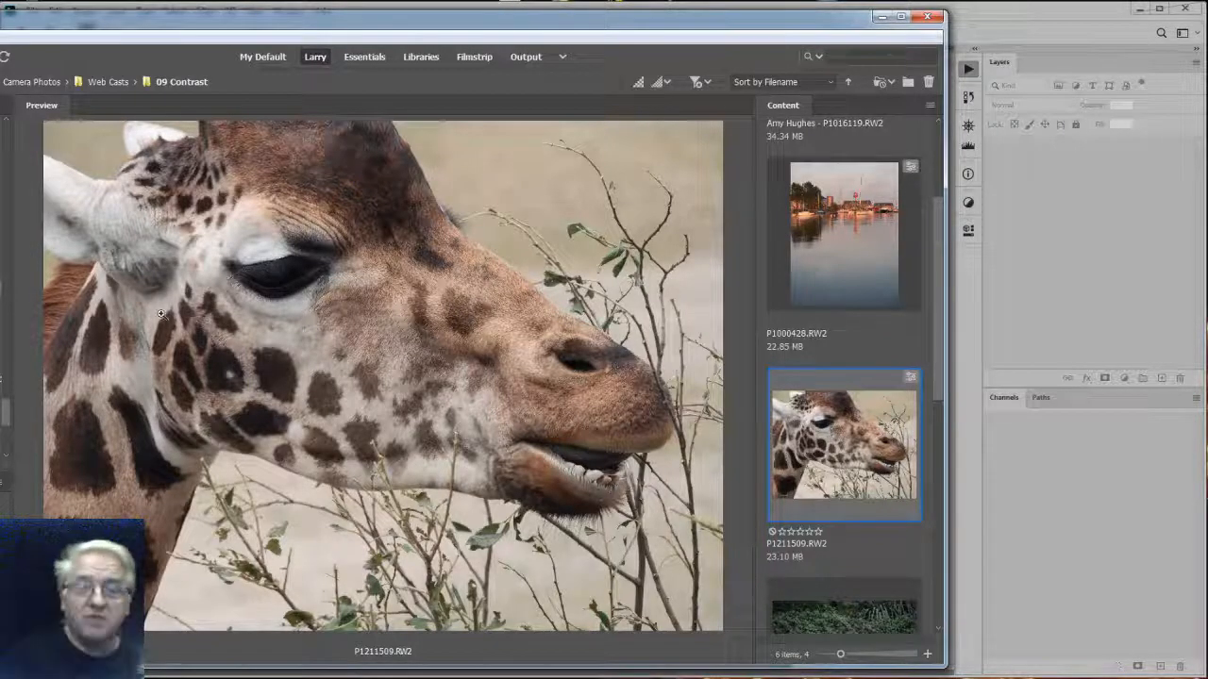
Find the woman's portrait P1016119.RW2 in the 09 Contrast folder and open it through Camera Raw without adjustments.
scroll(832, 457, down, 3)
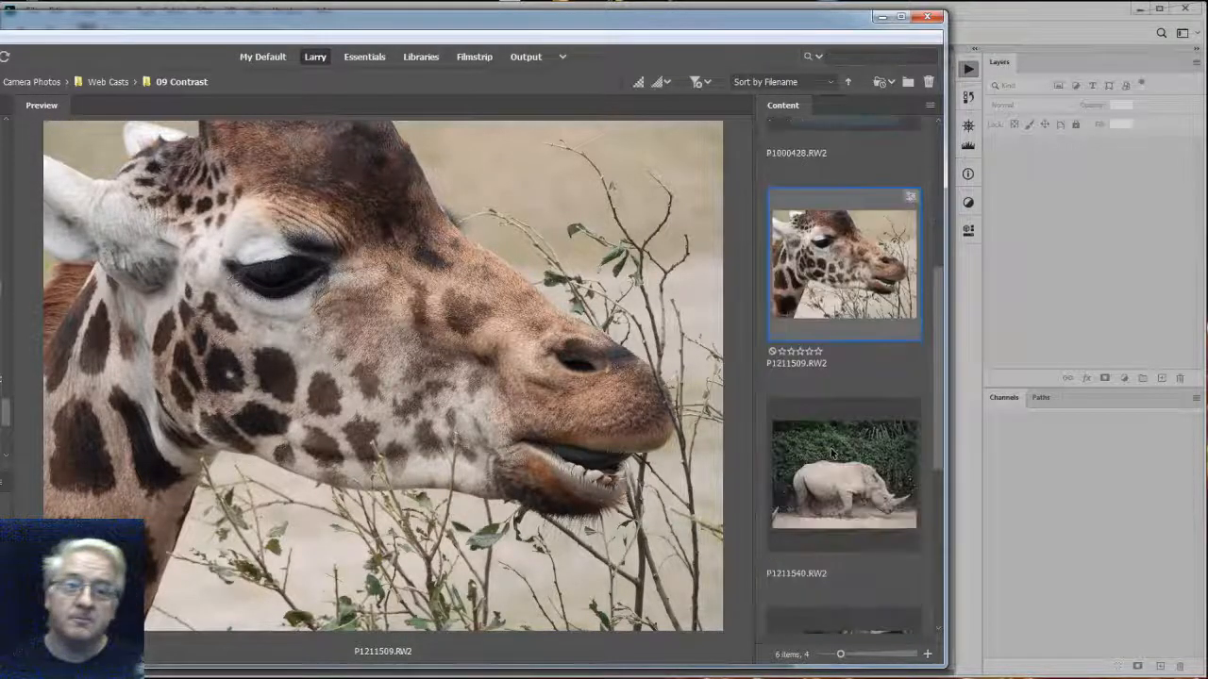
scroll(833, 457, up, 5)
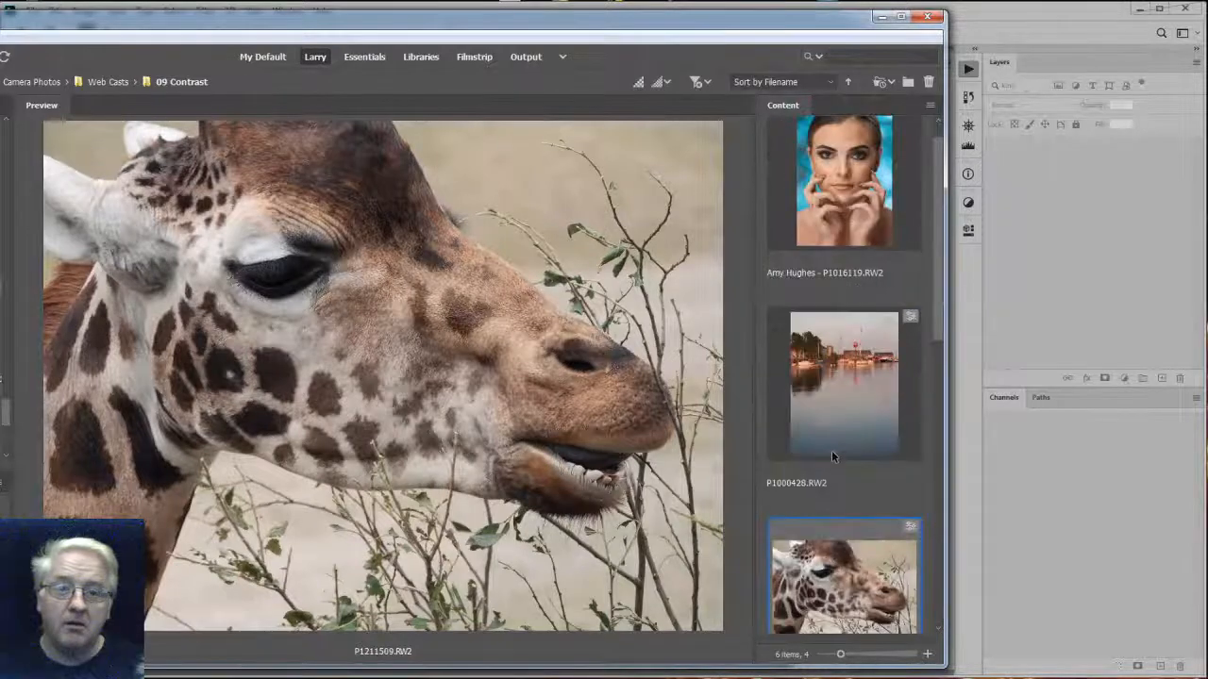
click(848, 245)
right_click(846, 198)
click(869, 214)
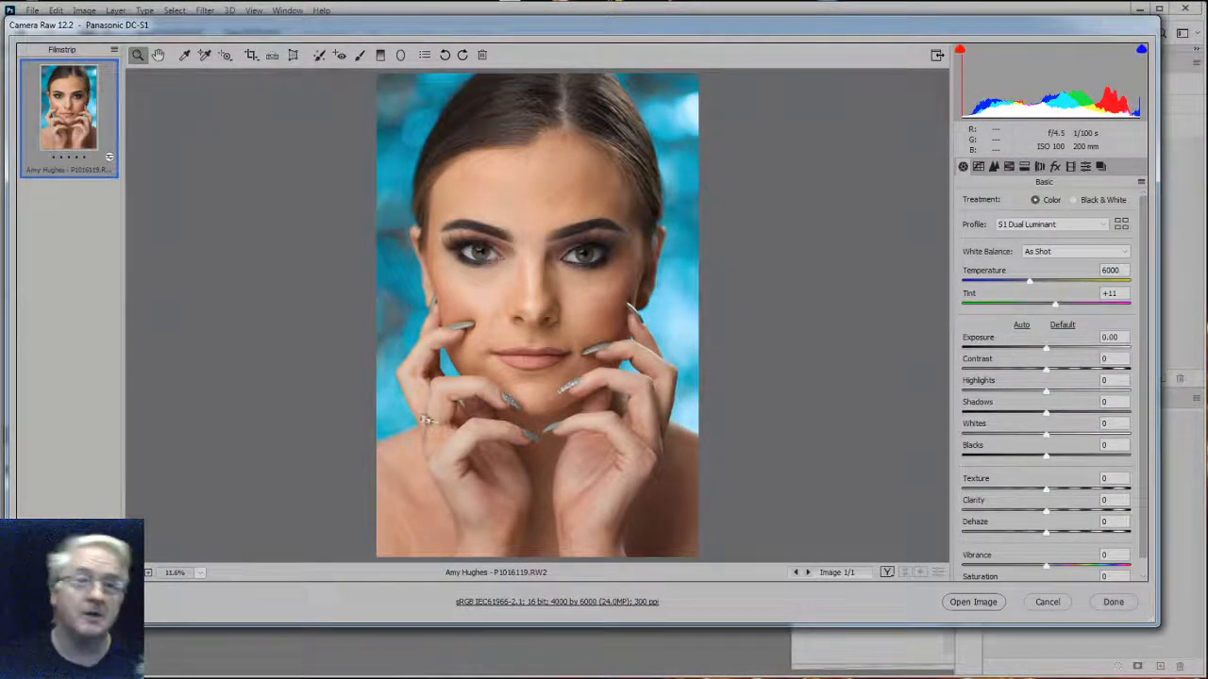
click(967, 604)
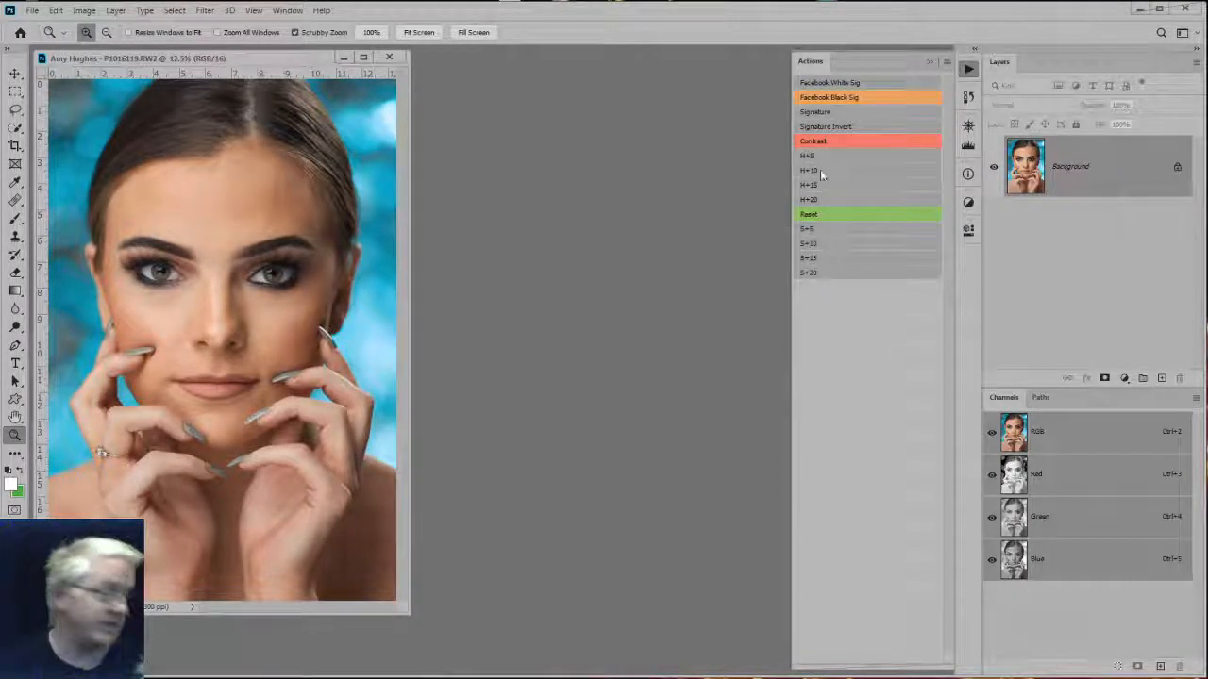
Run the Contrast, H+5, S+10 and H+10 actions on the portrait and expand the Contrast layer group.
click(813, 141)
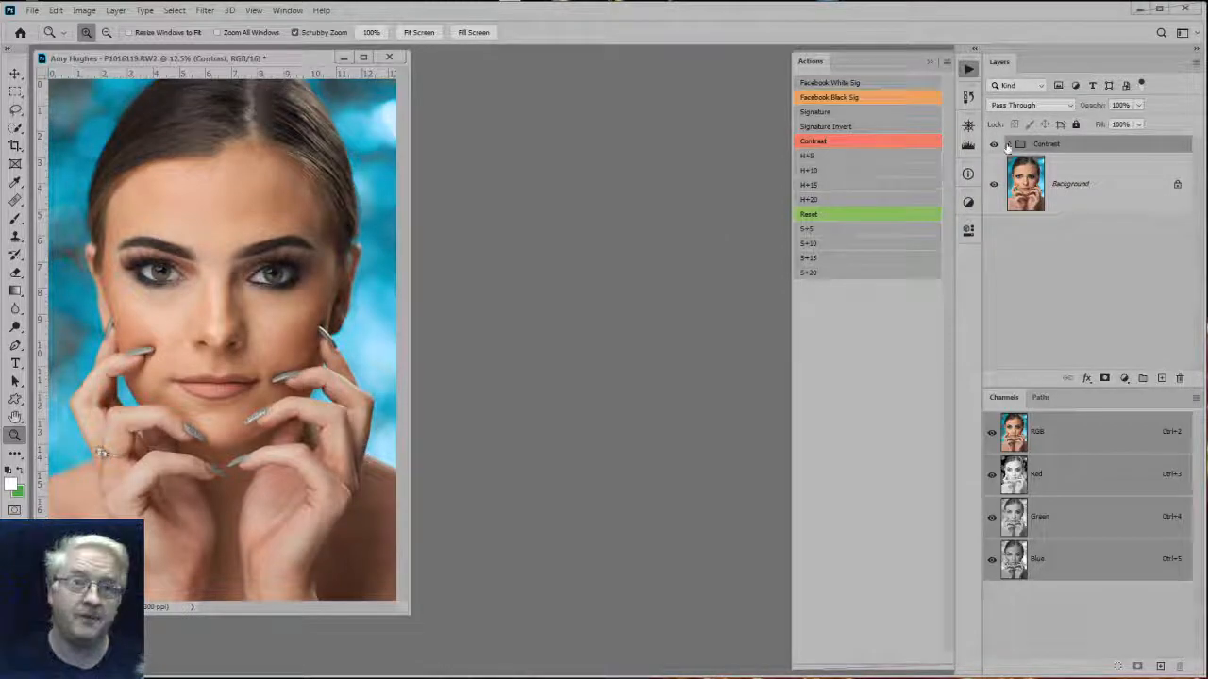
click(1008, 144)
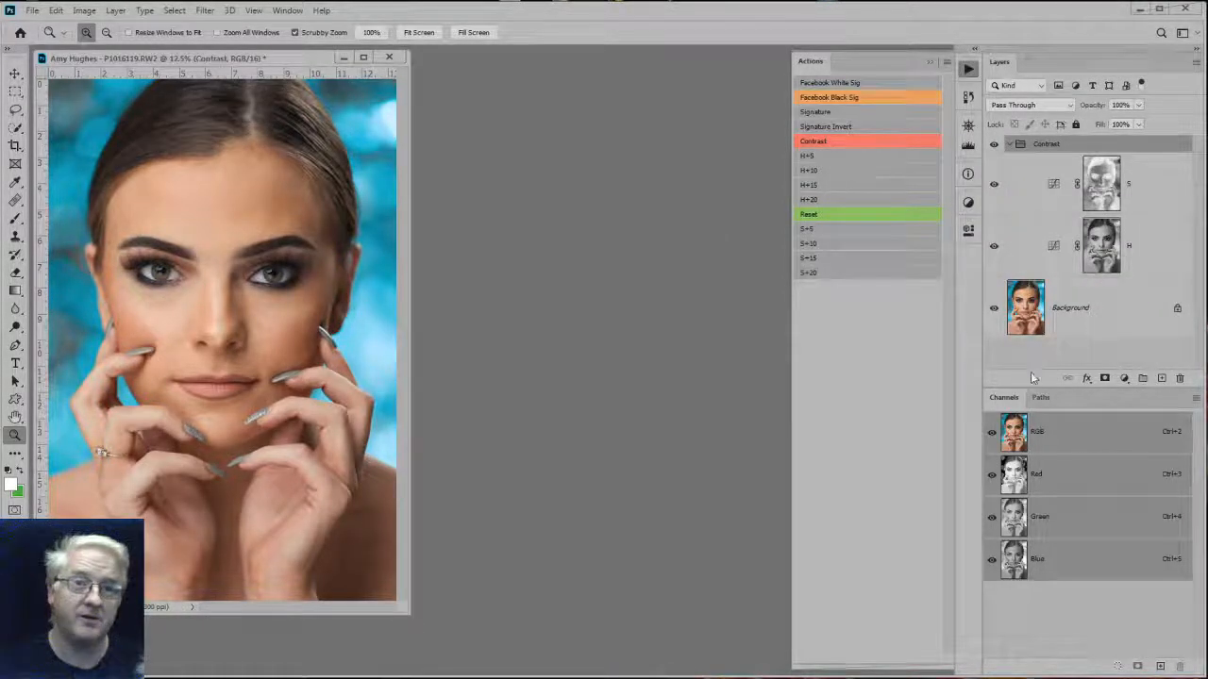
click(832, 154)
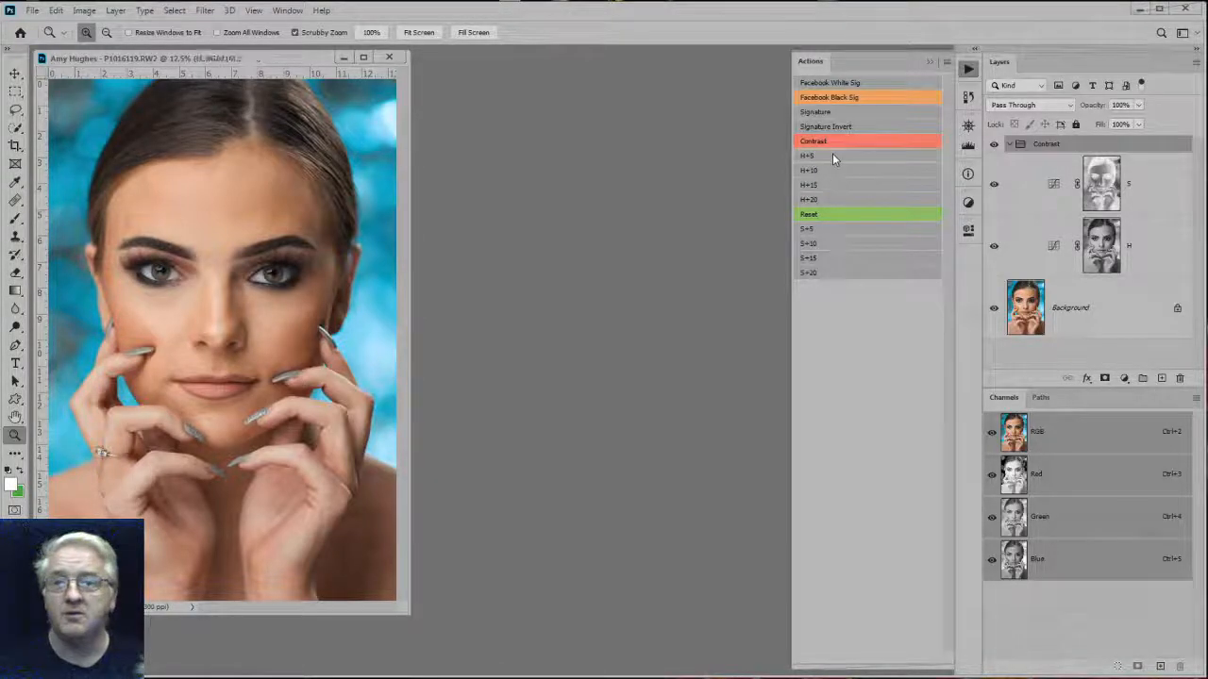
click(822, 244)
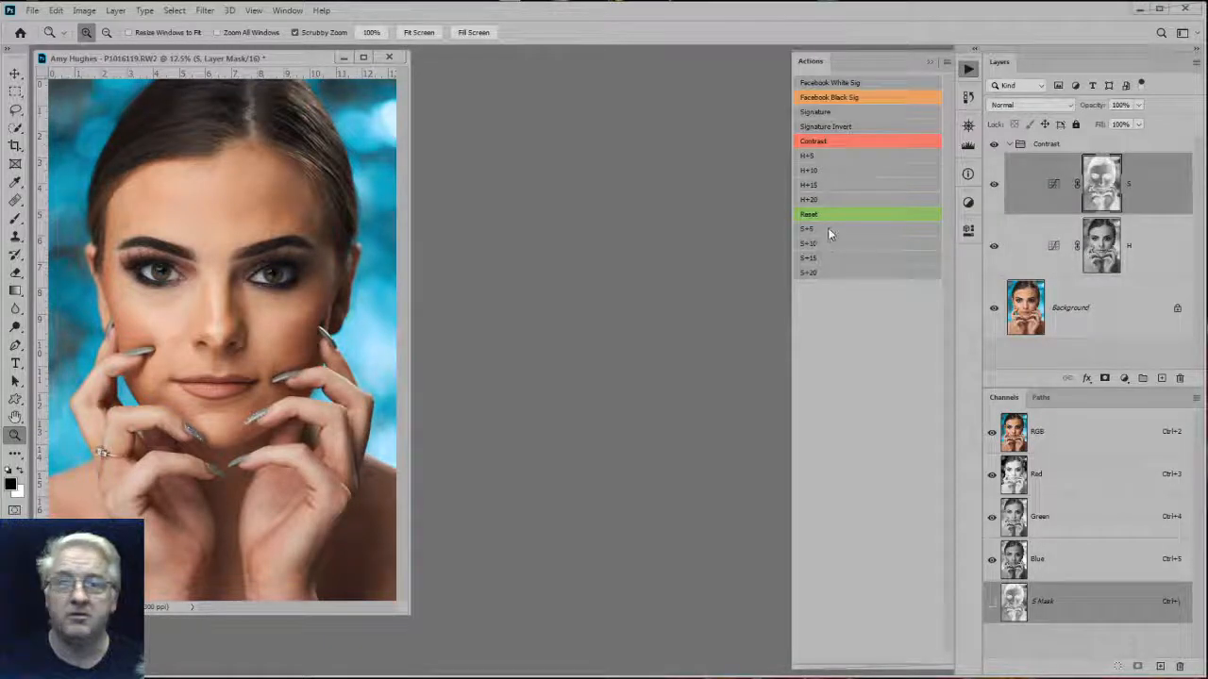
click(823, 177)
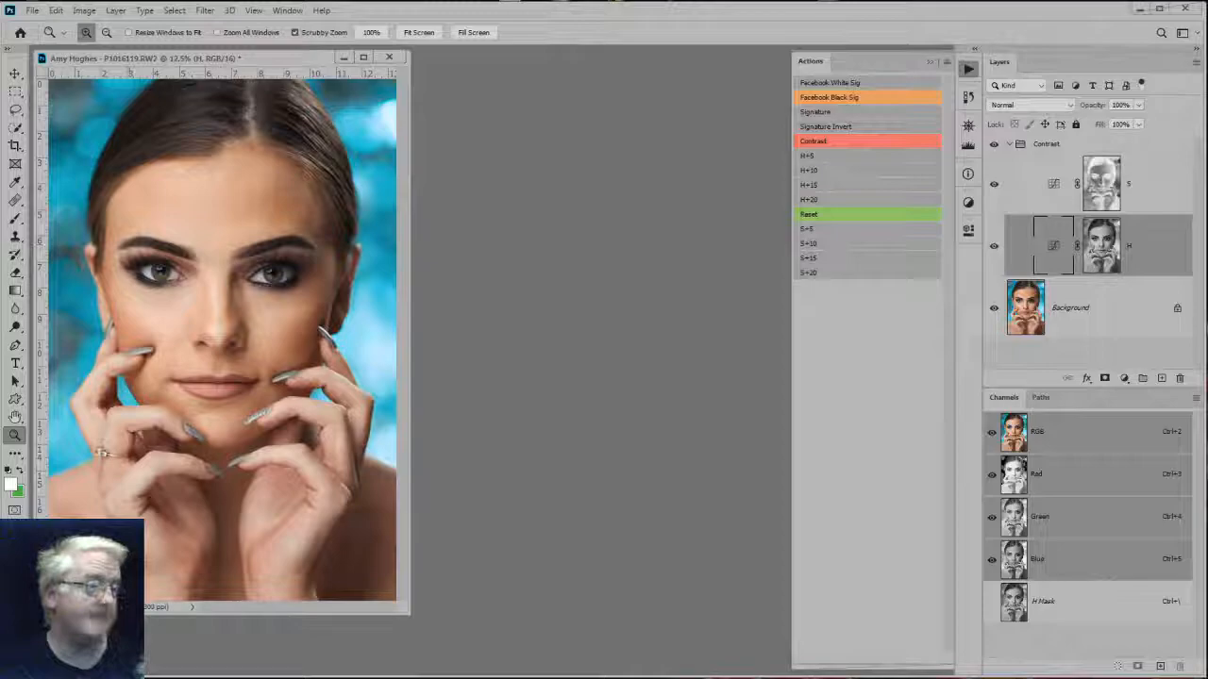
Dock the portrait window, duplicate the image and tile the original and the copy vertically side by side.
drag(244, 59, 350, 51)
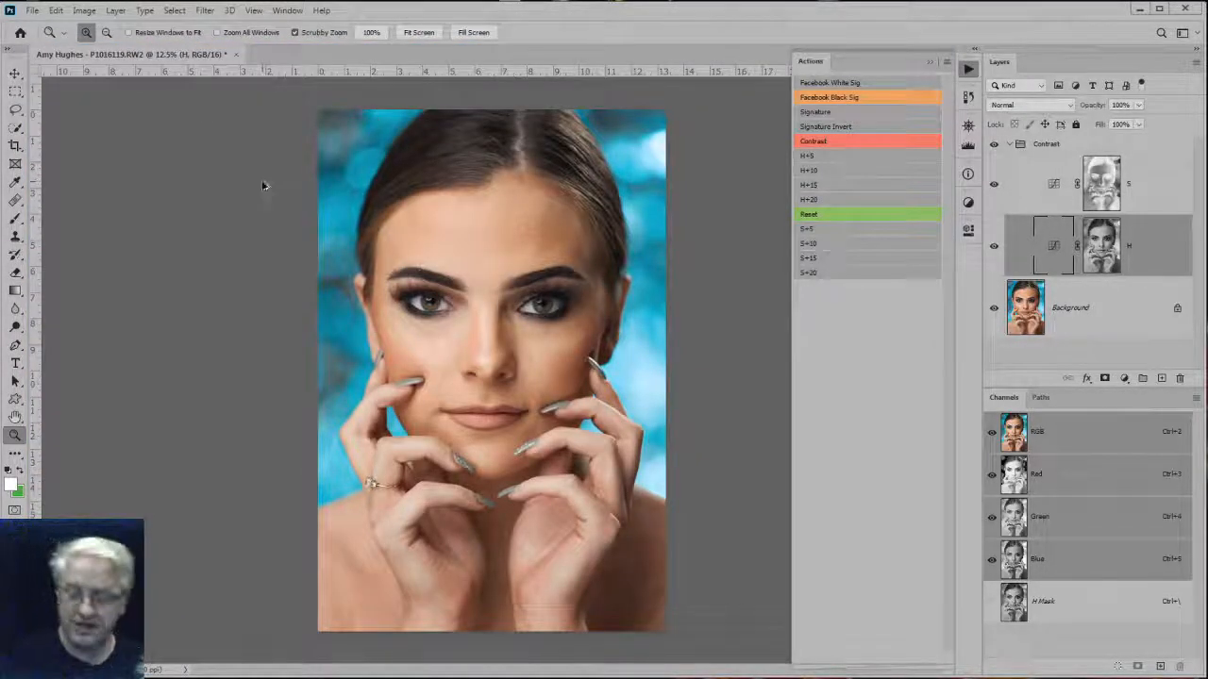
key(alt+i)
key(d)
key(Return)
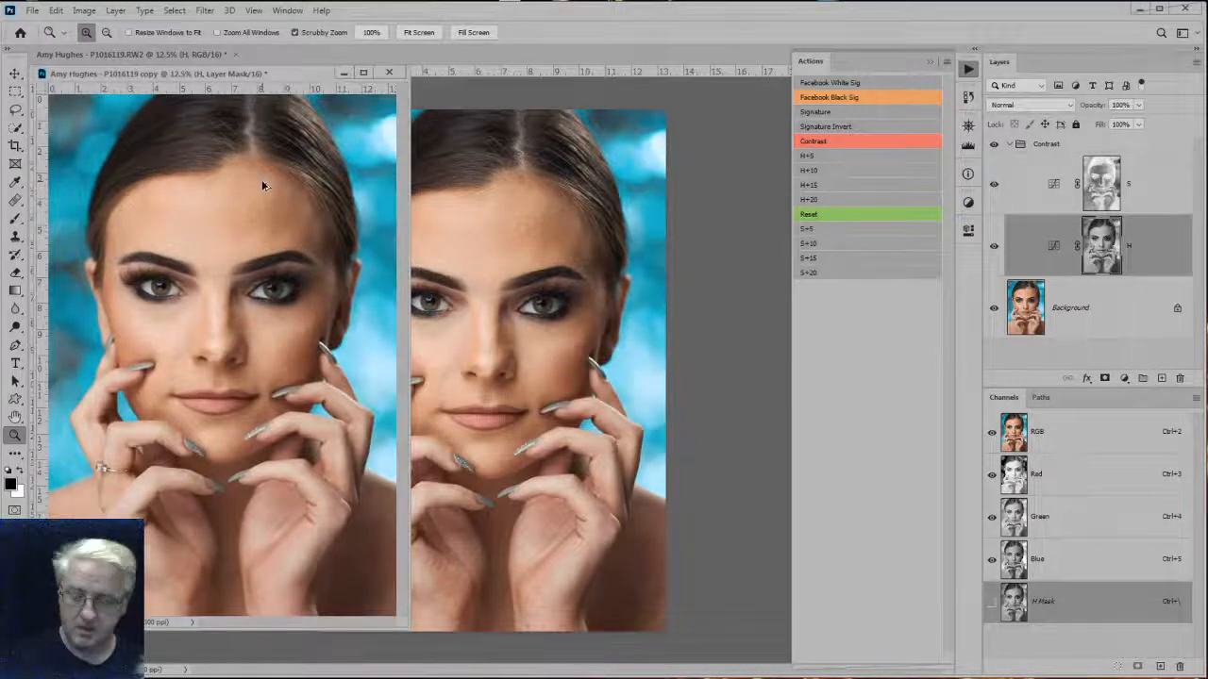
key(alt+w)
key(a)
key(v)
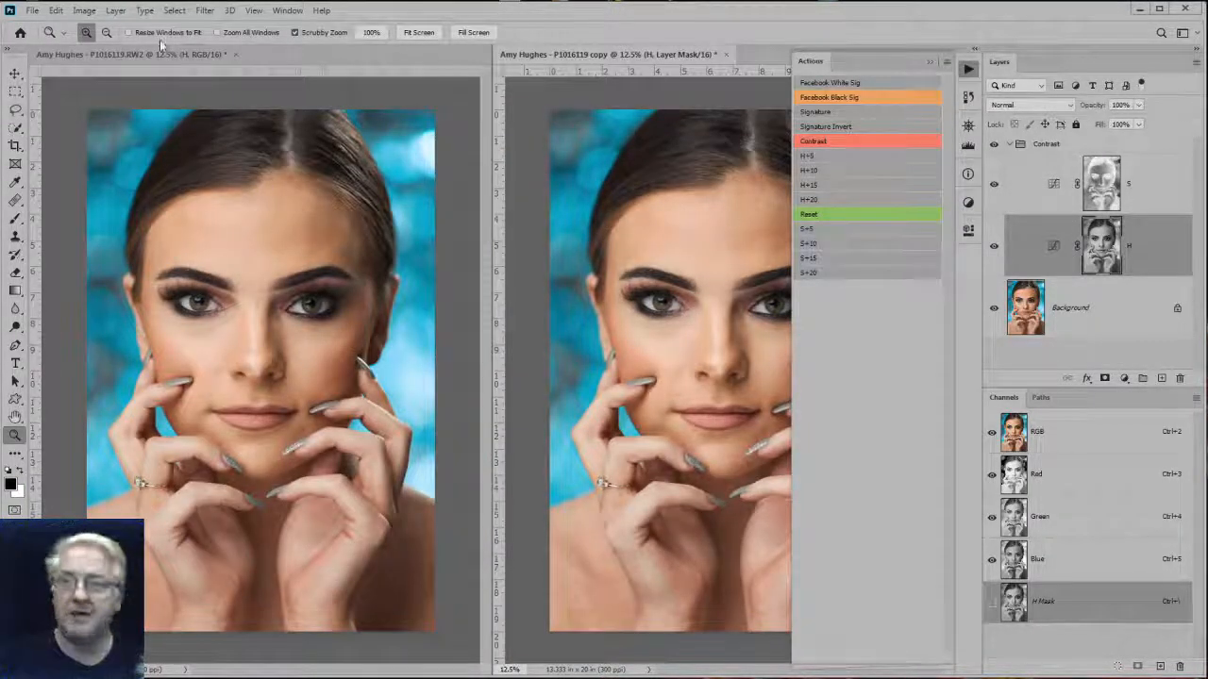
Run the Reset action on the original portrait and check the curve of its H layer.
click(107, 57)
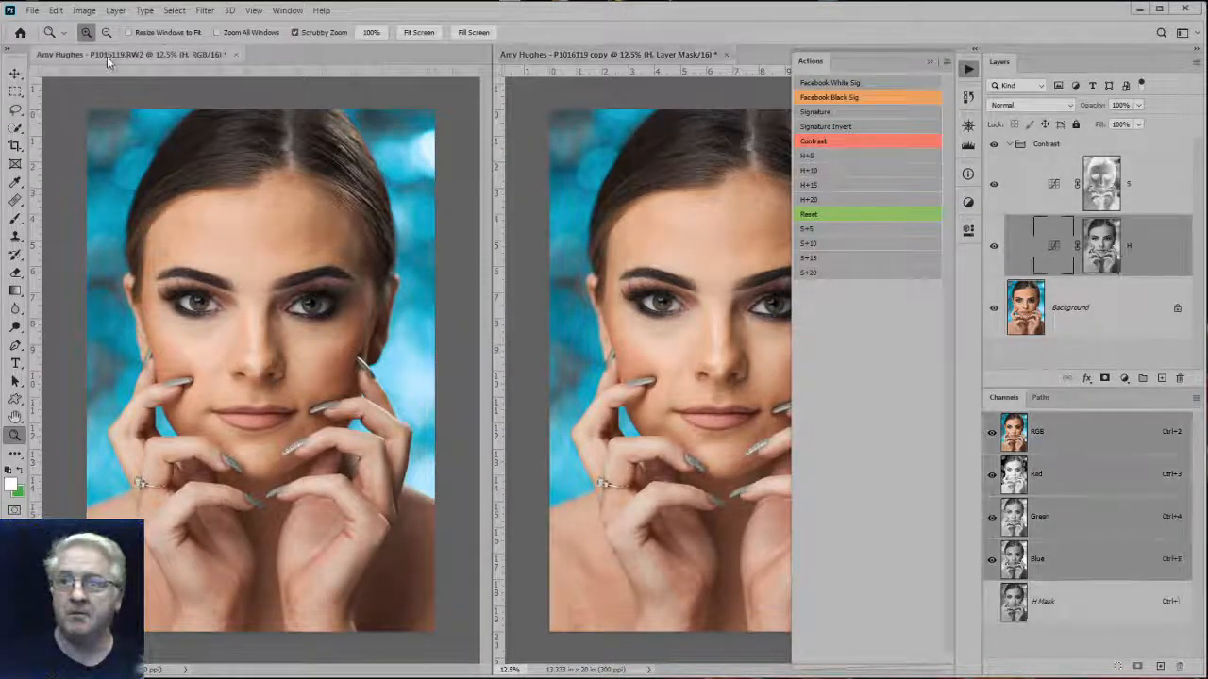
click(814, 214)
click(1002, 63)
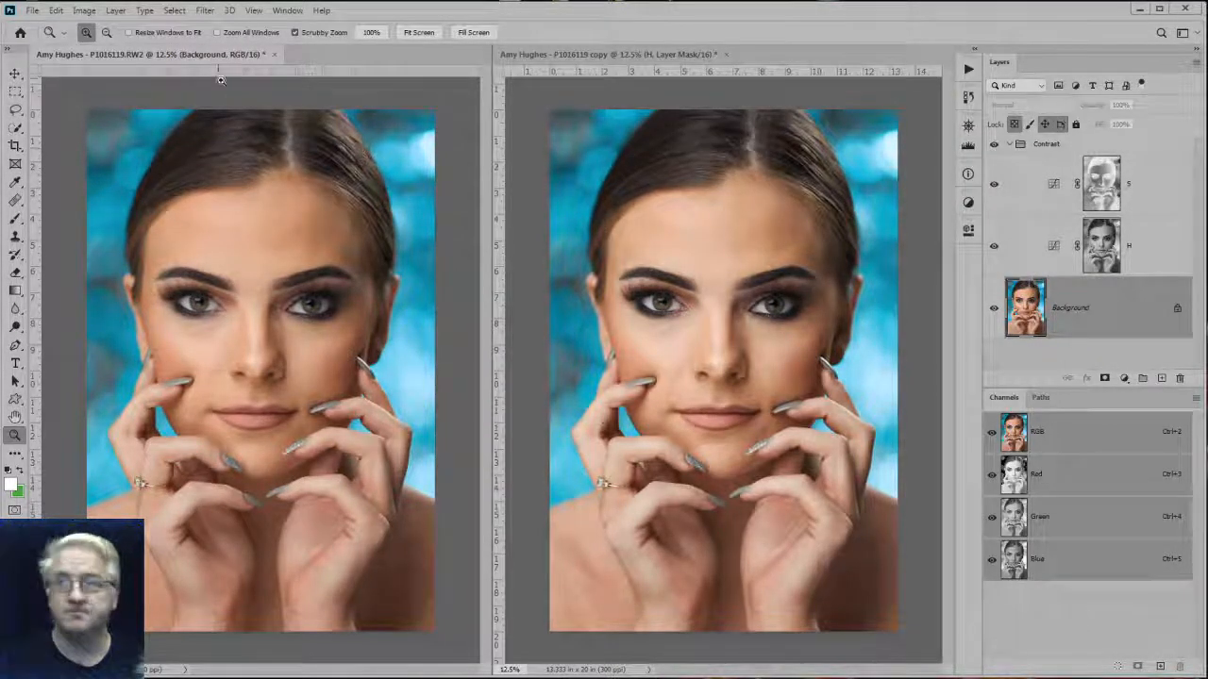
click(1054, 247)
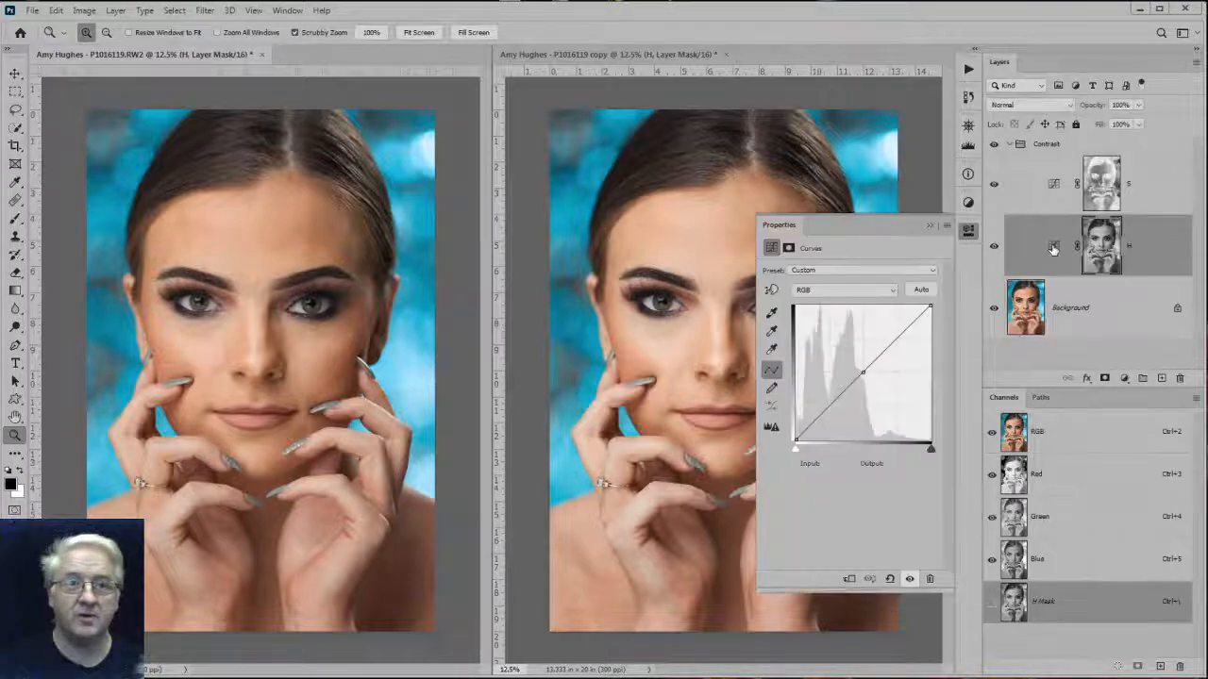
click(1044, 318)
click(967, 230)
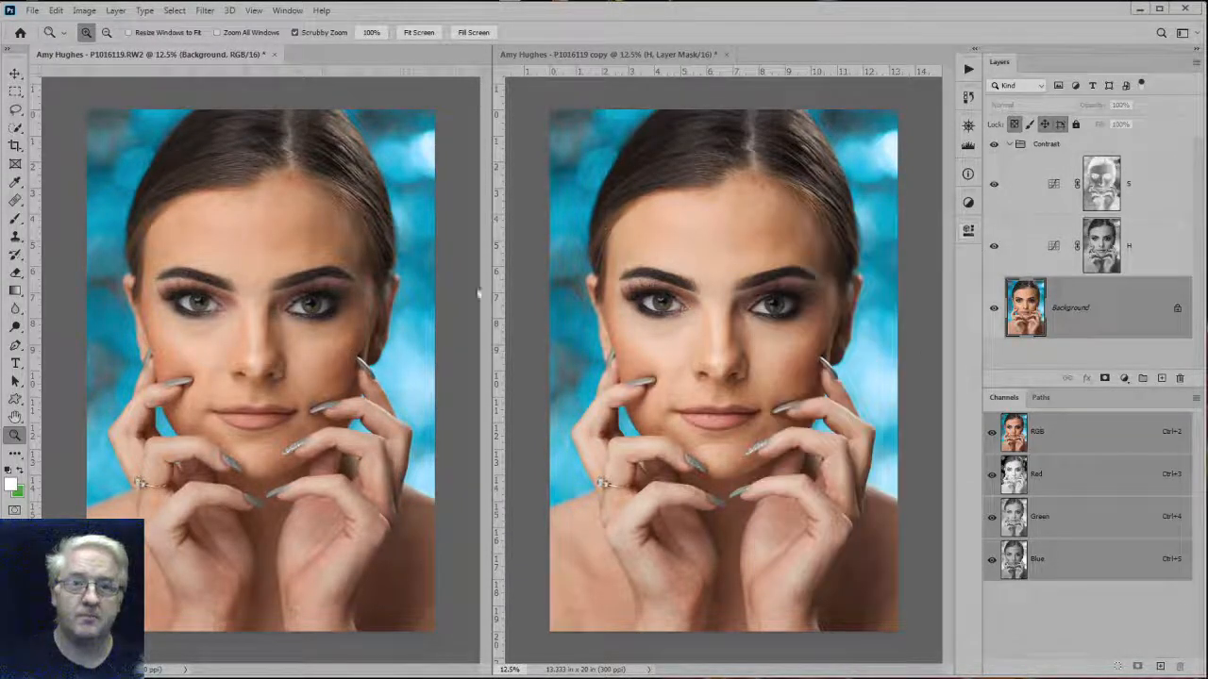
Zoom both portraits together to 50% on the same eye to compare the original with the contrast-adjusted copy.
shift+click(307, 305)
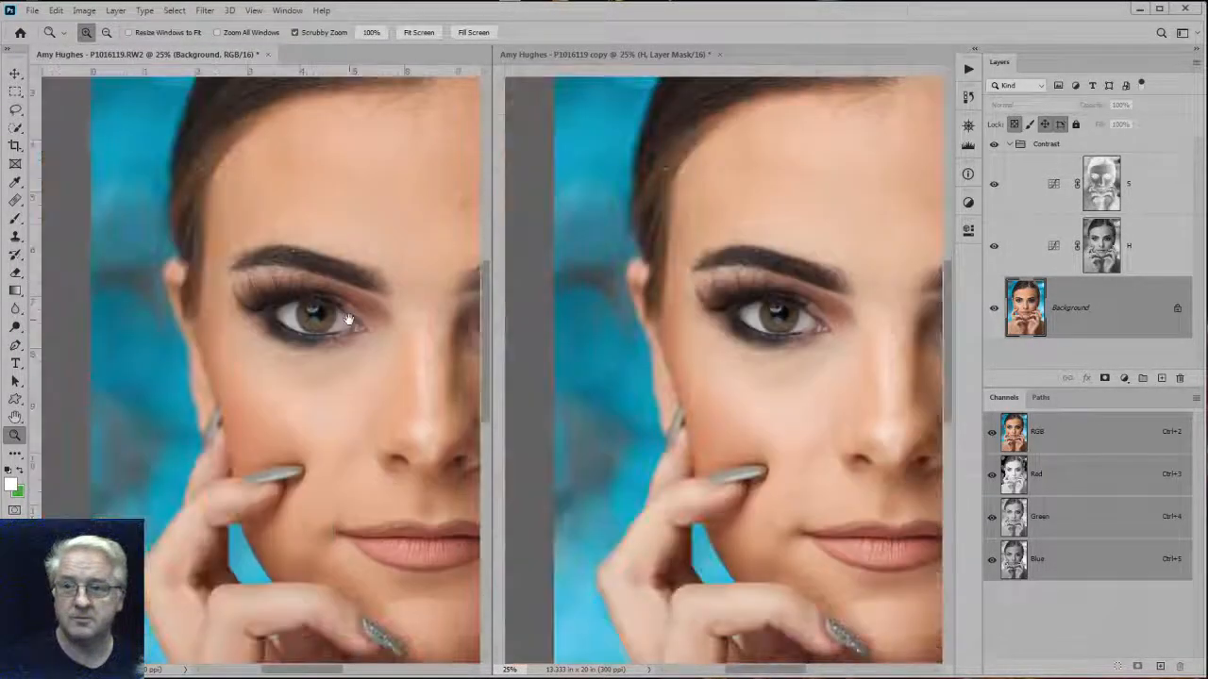
drag(334, 374, 312, 330)
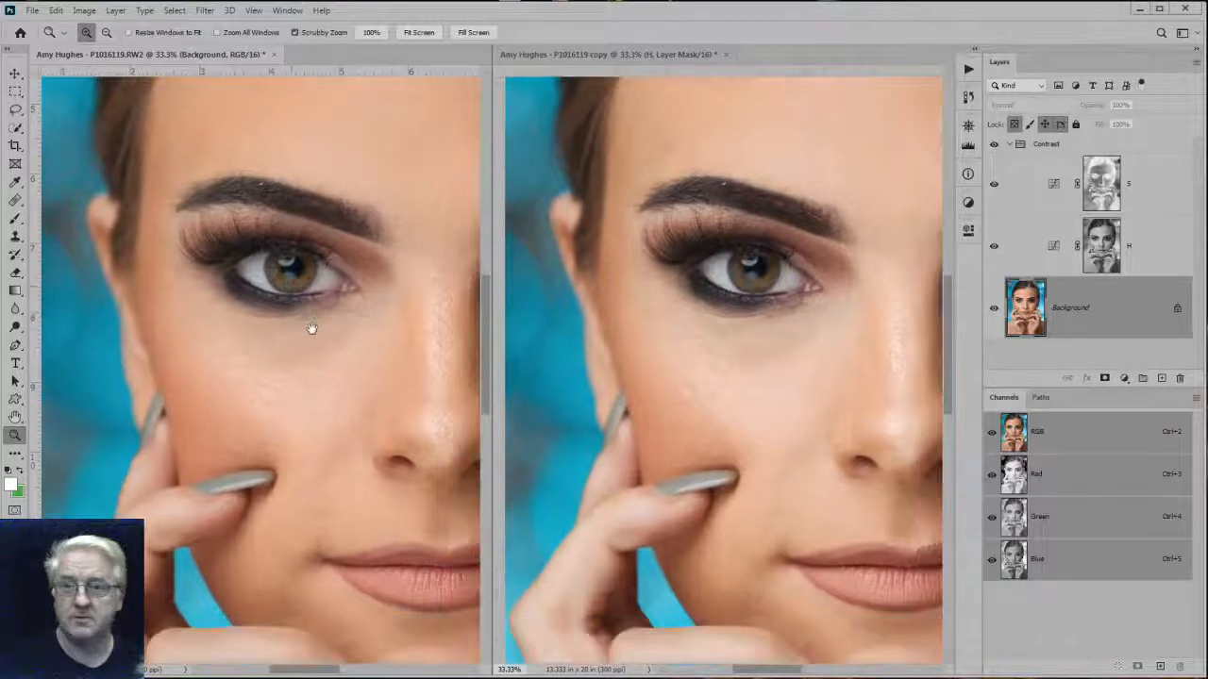
click(253, 296)
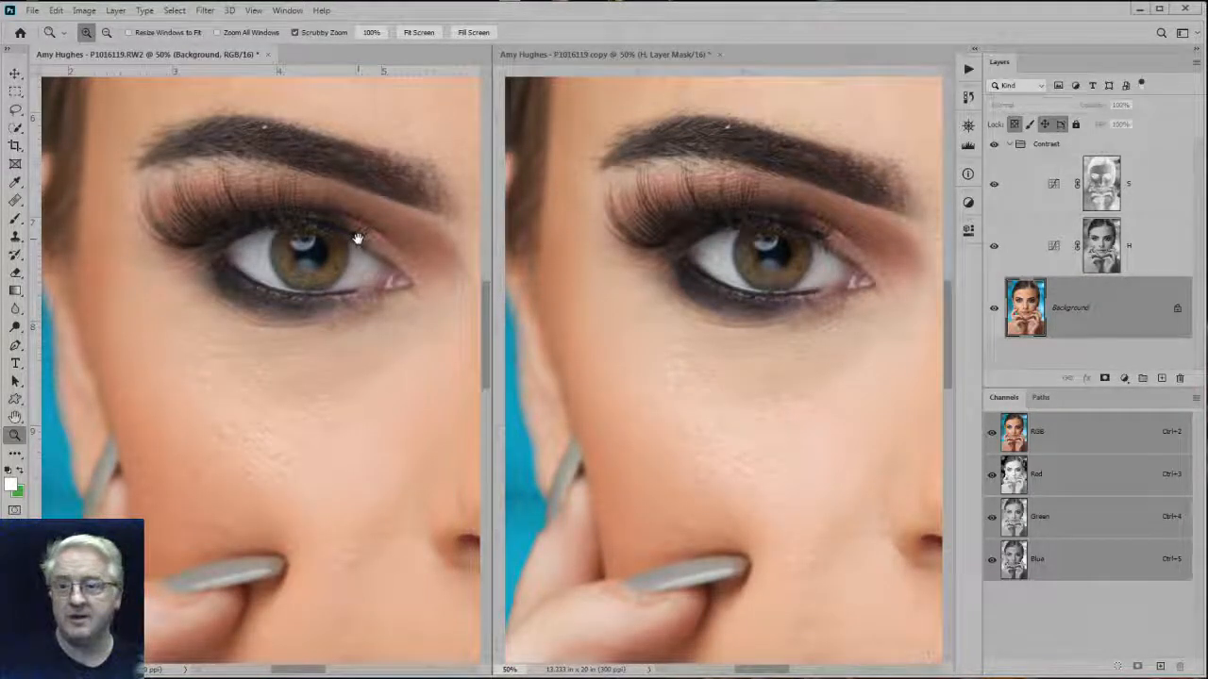
drag(358, 238, 286, 230)
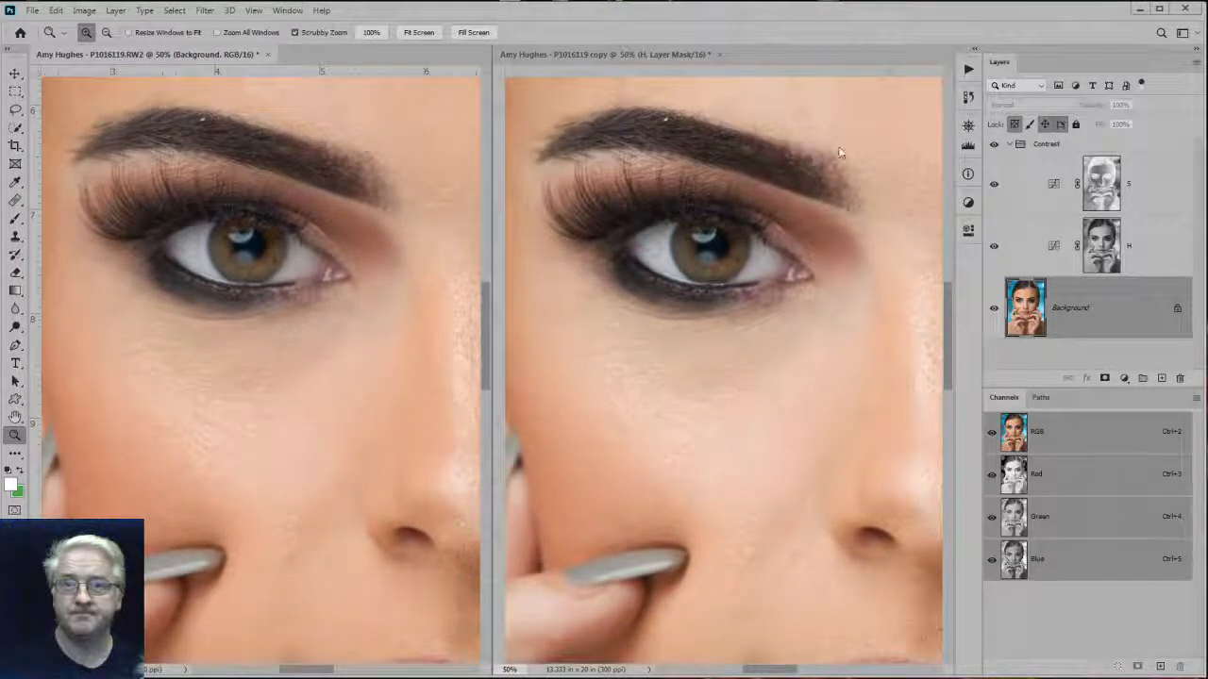
Activate the portrait copy and undock the Actions panel so it floats expanded between the two images.
click(761, 188)
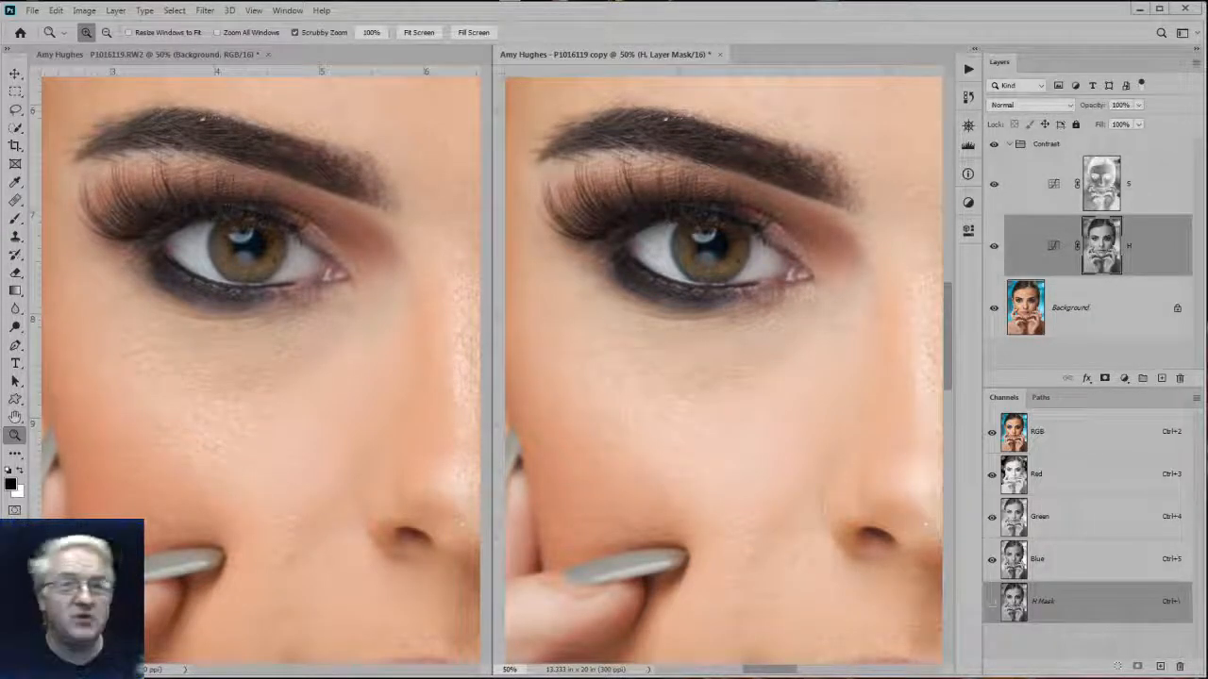
click(968, 70)
click(968, 70)
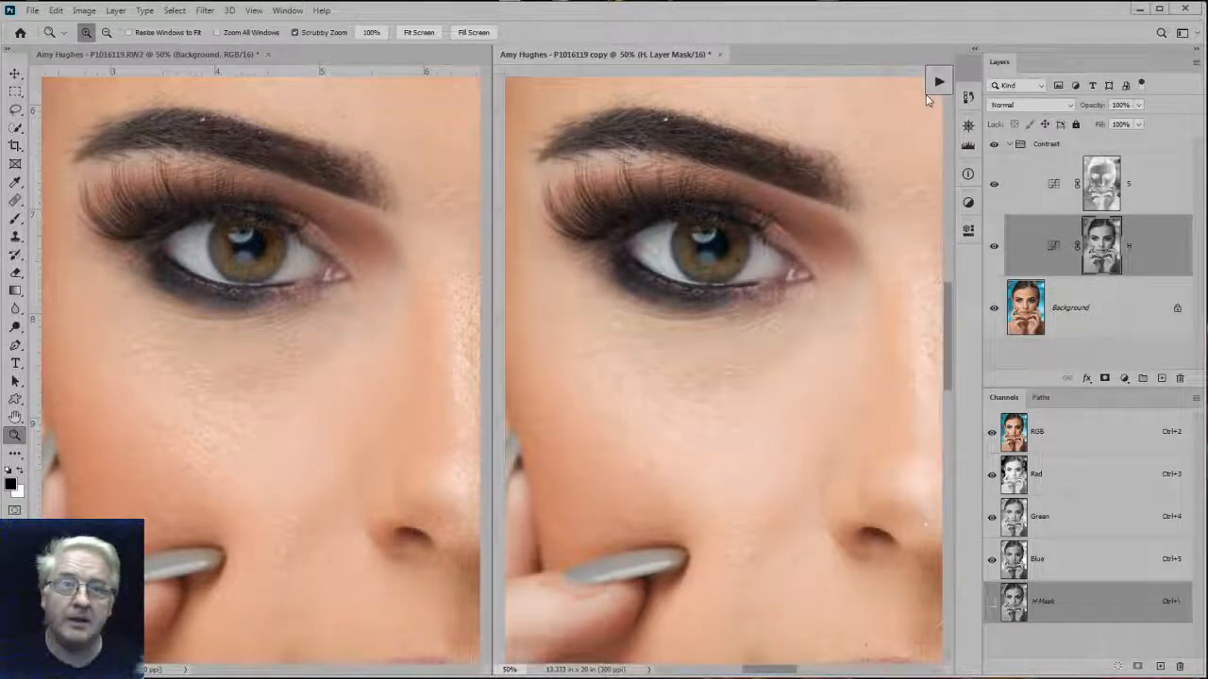
drag(351, 144, 391, 117)
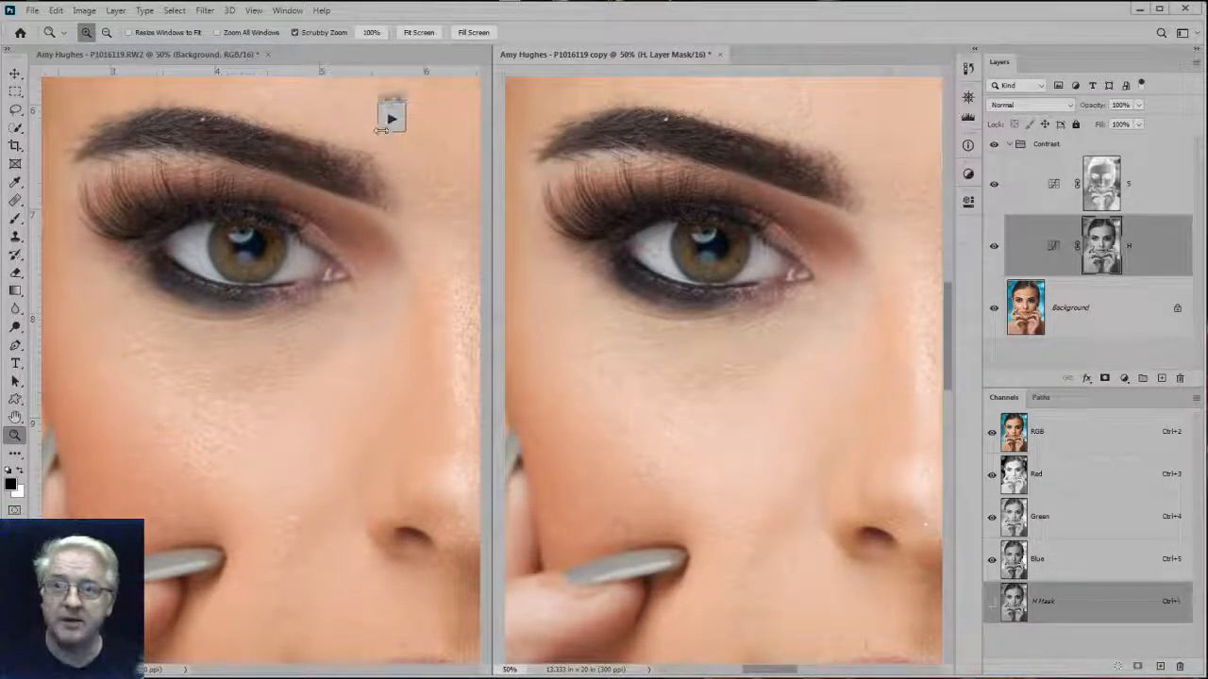
click(391, 121)
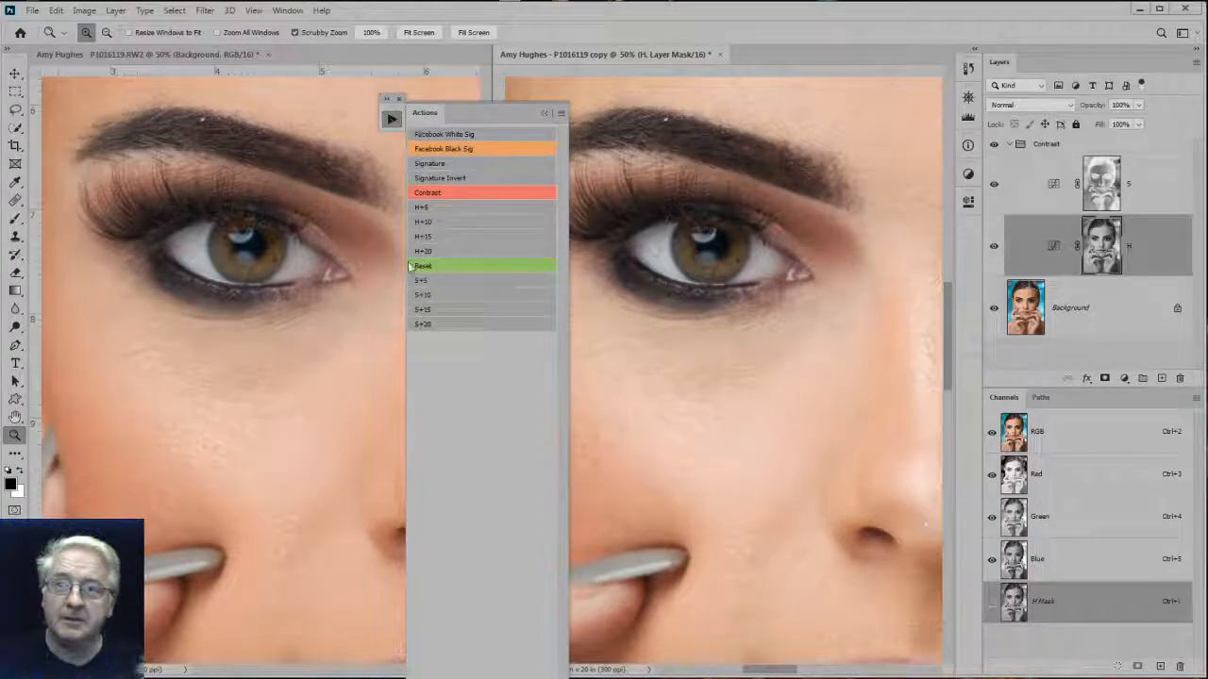
Try the H curve actions on the copy, starting with H+5, and toggle the H layer's mask off and on to compare.
click(436, 207)
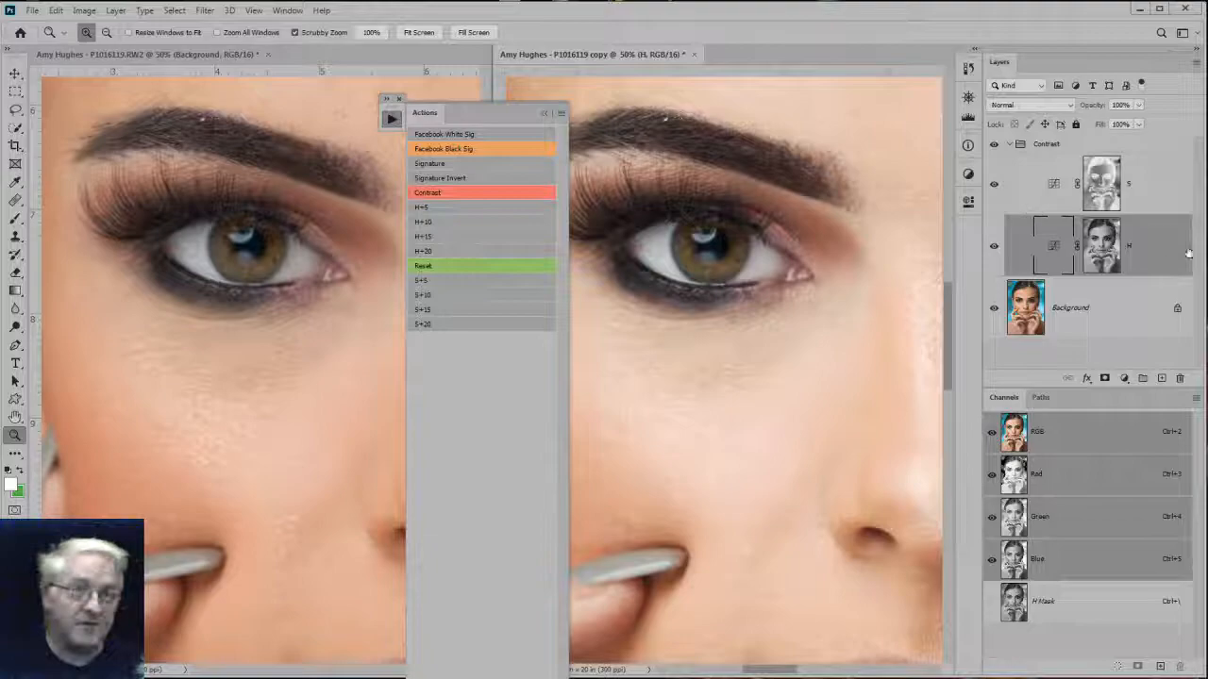
click(1102, 246)
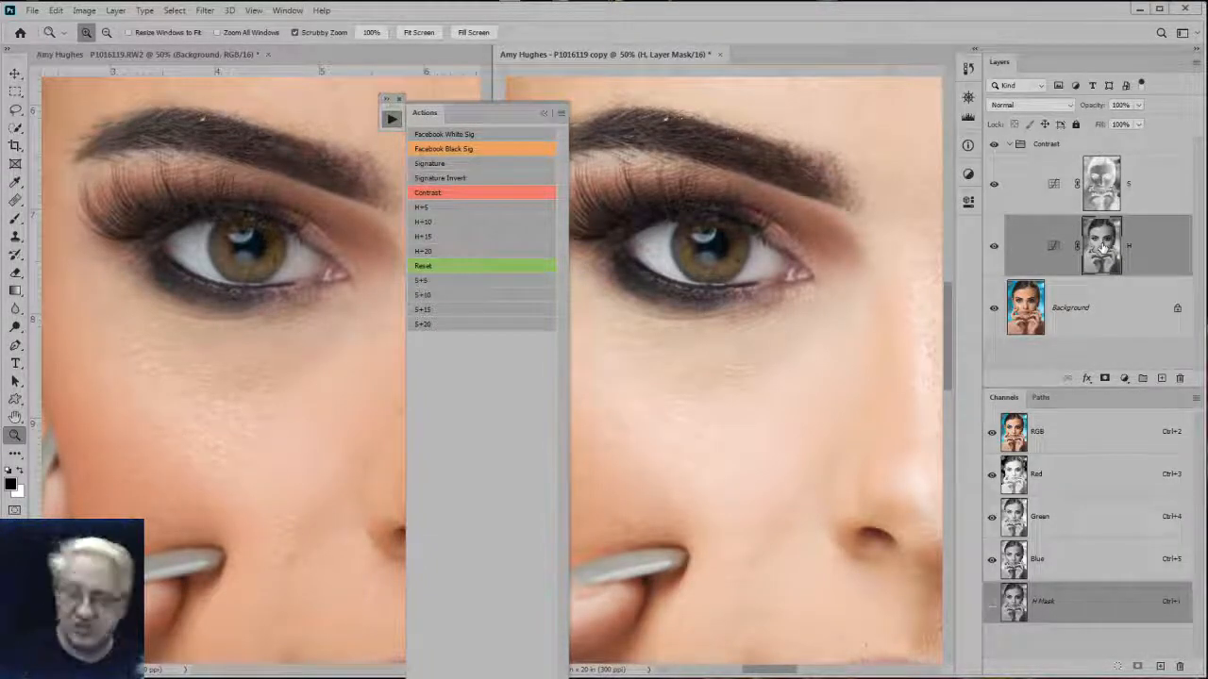
shift+click(1102, 246)
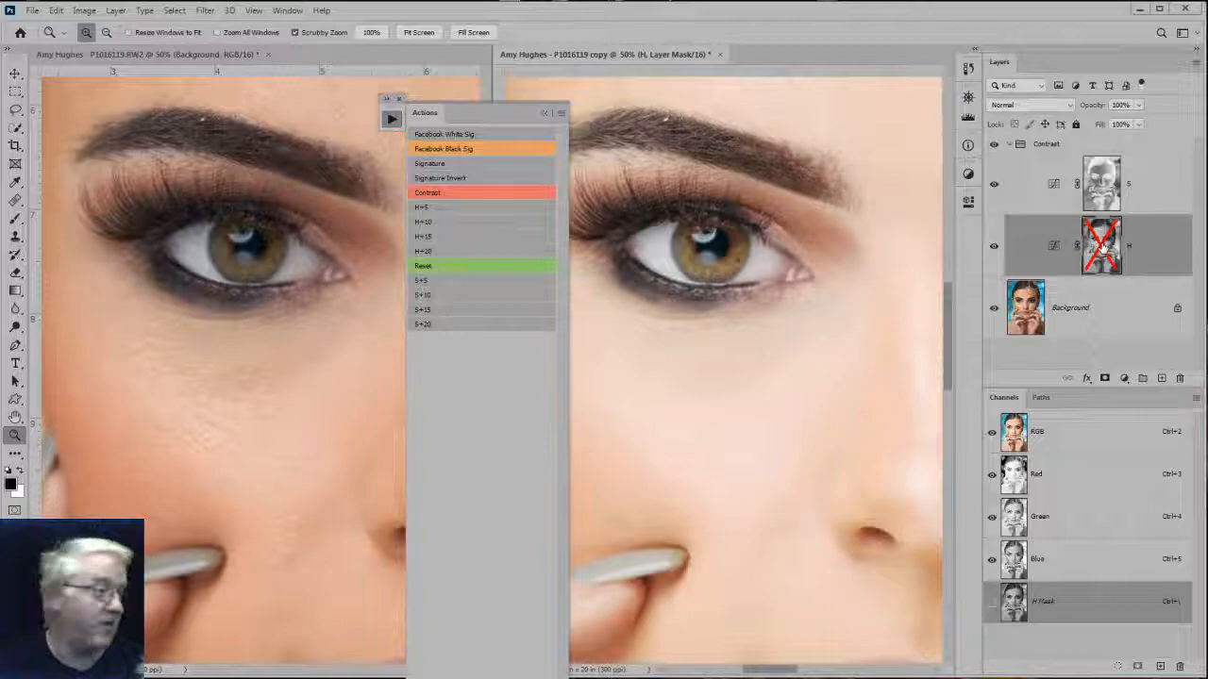
shift+click(1102, 246)
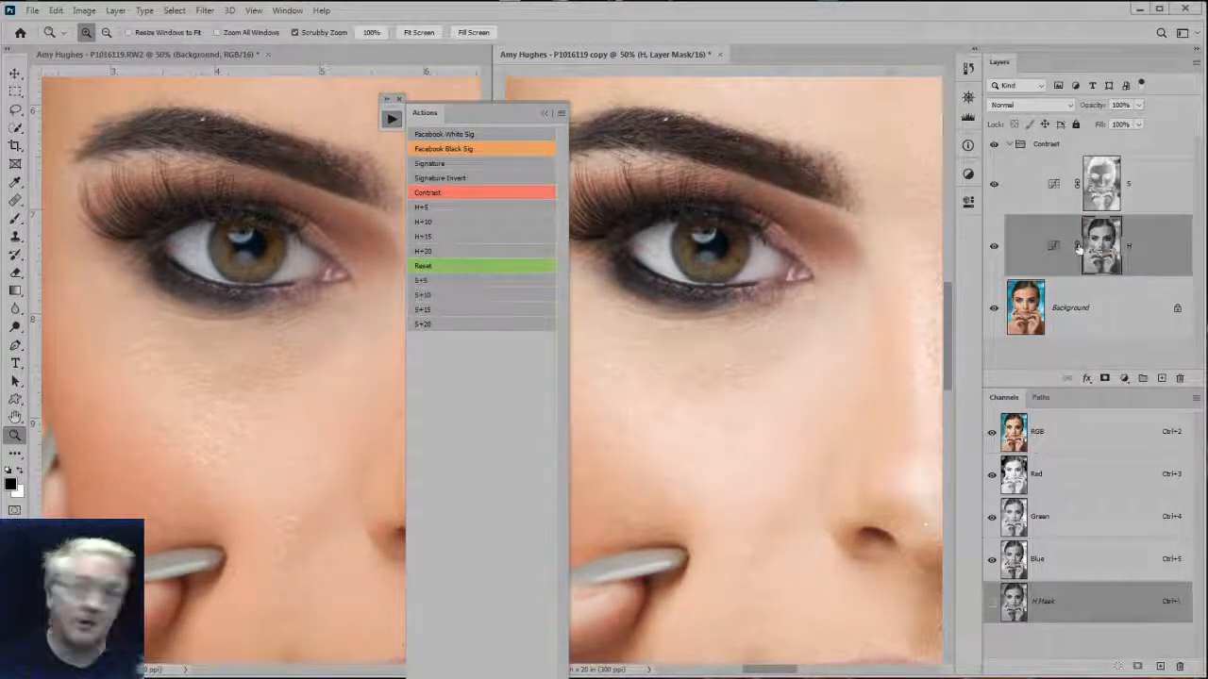
Run H+15 and S+10 on the portrait copy and inspect the curves of its S and H layers.
click(437, 236)
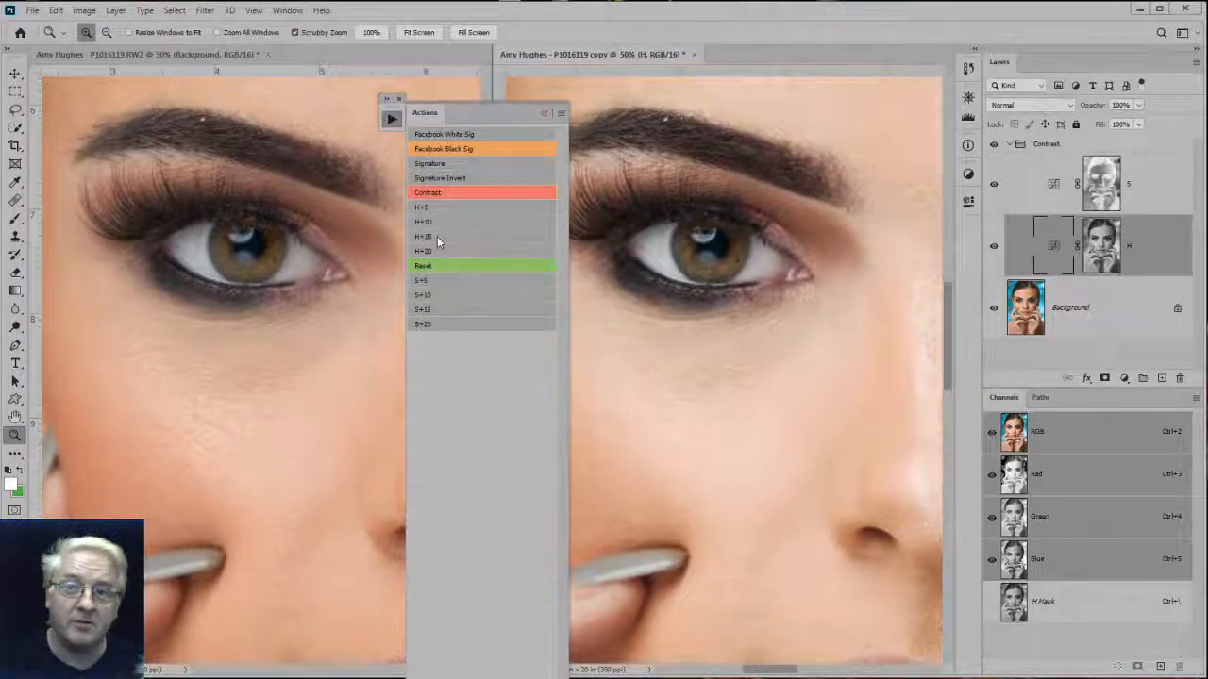
click(426, 295)
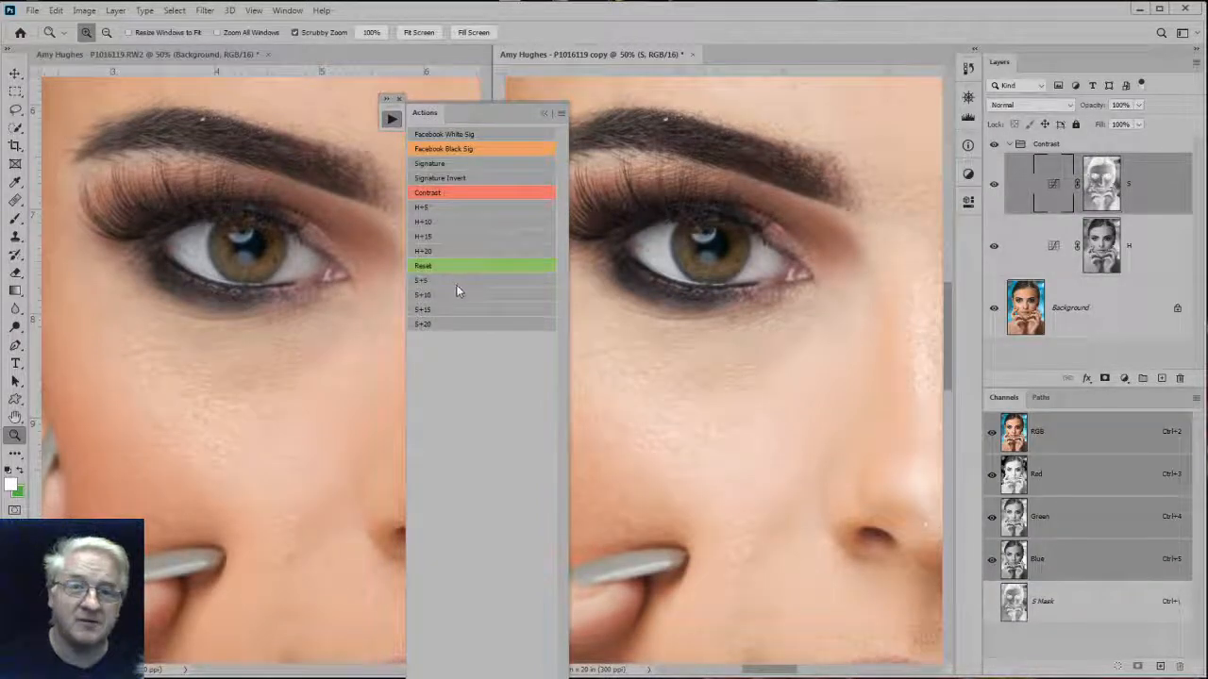
double_click(1055, 181)
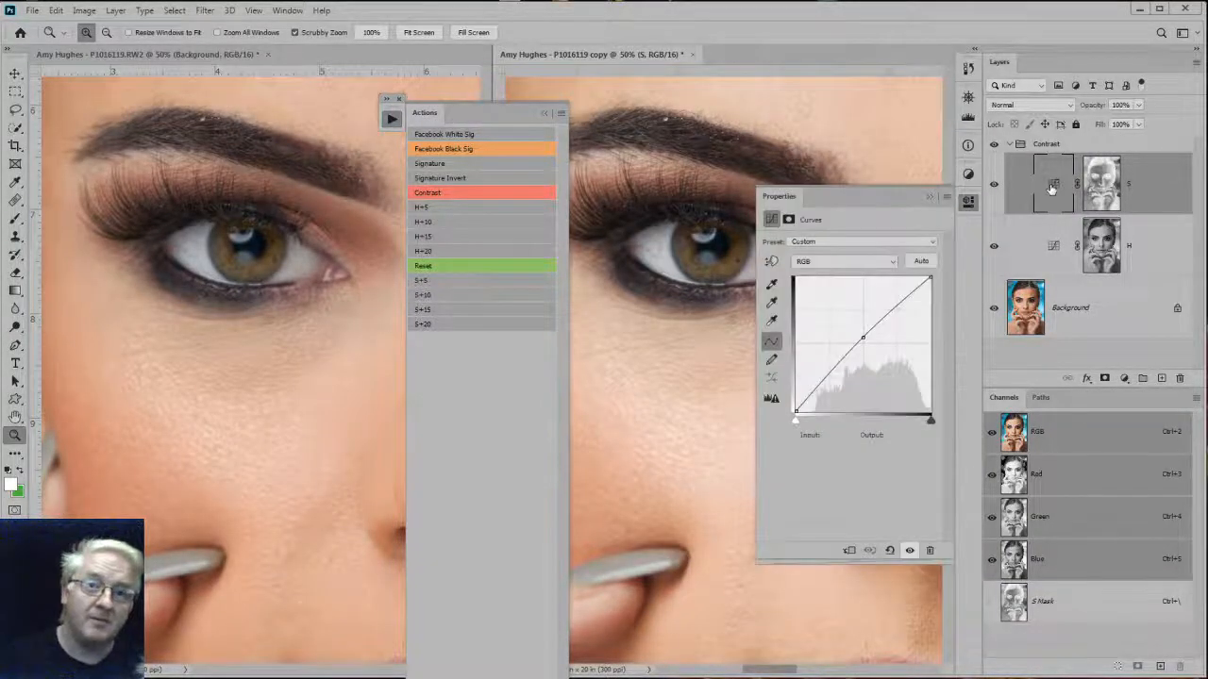
click(1055, 246)
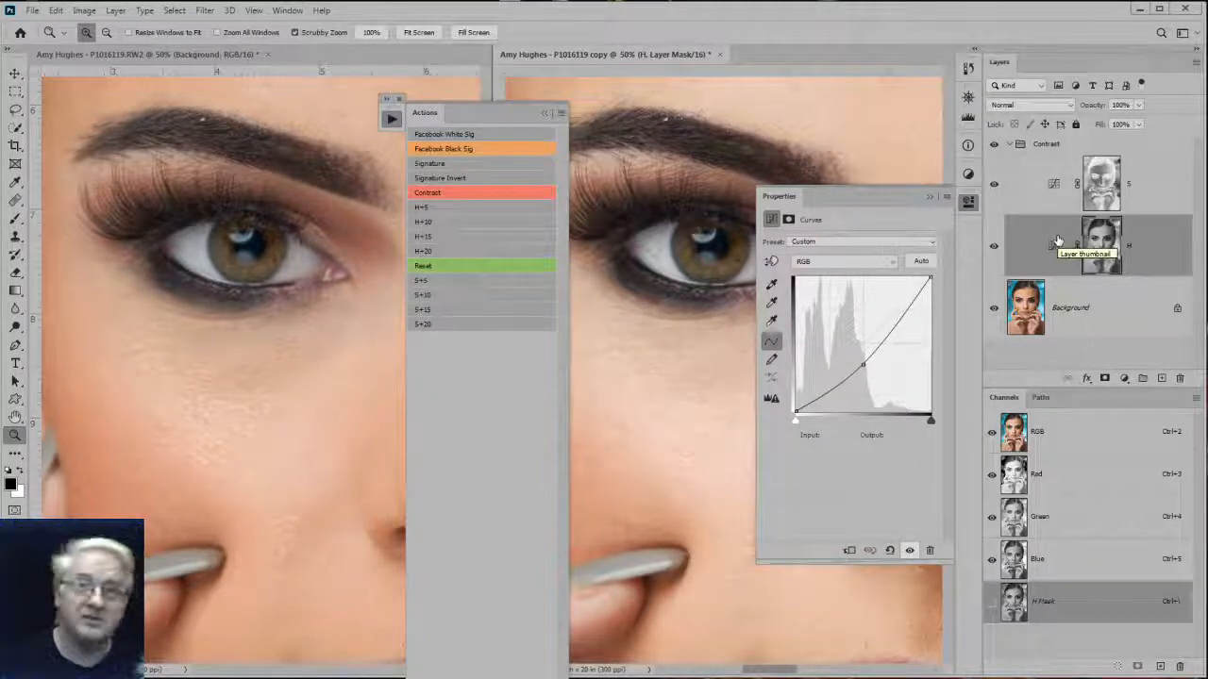
click(968, 200)
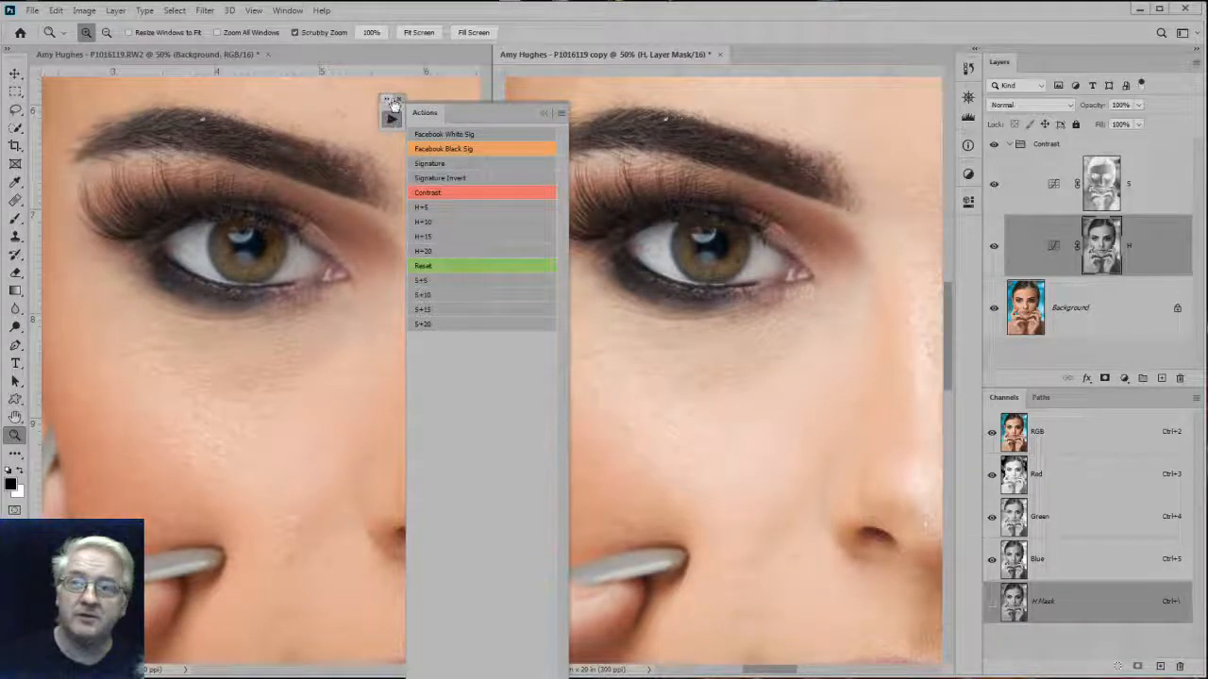
Dock the floating Actions panel back as a collapsed icon and zoom both portraits out to 16.7%.
drag(391, 117, 966, 66)
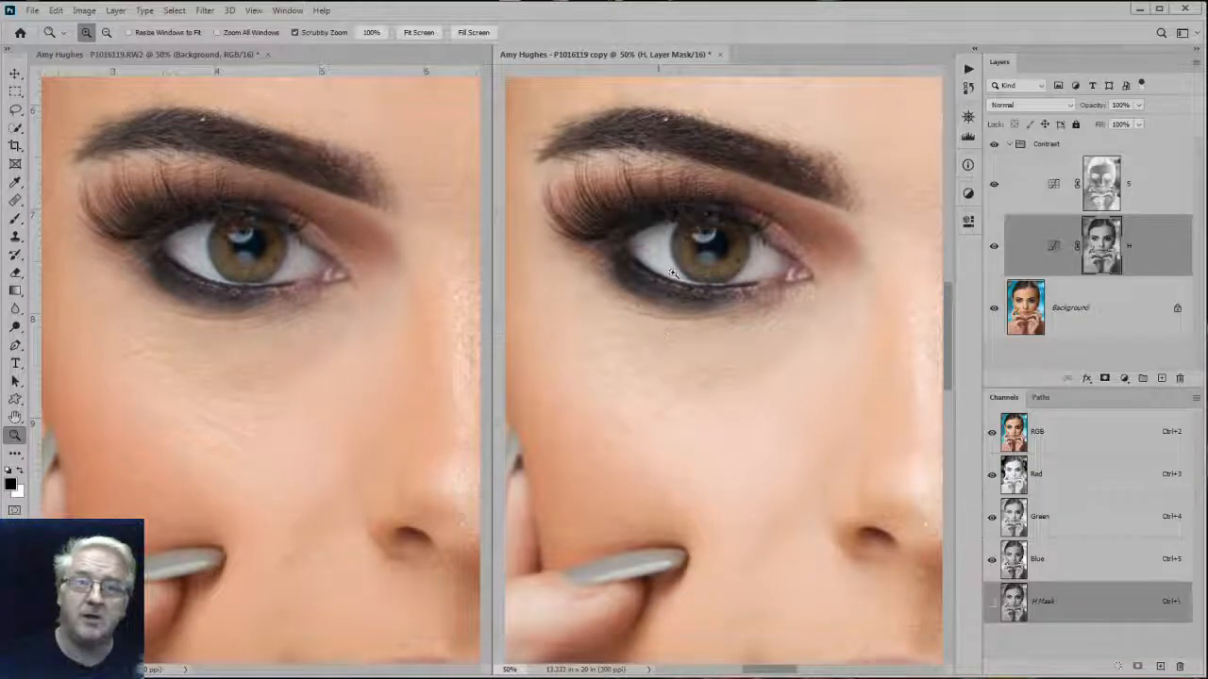
alt+click(672, 273)
alt+click(673, 272)
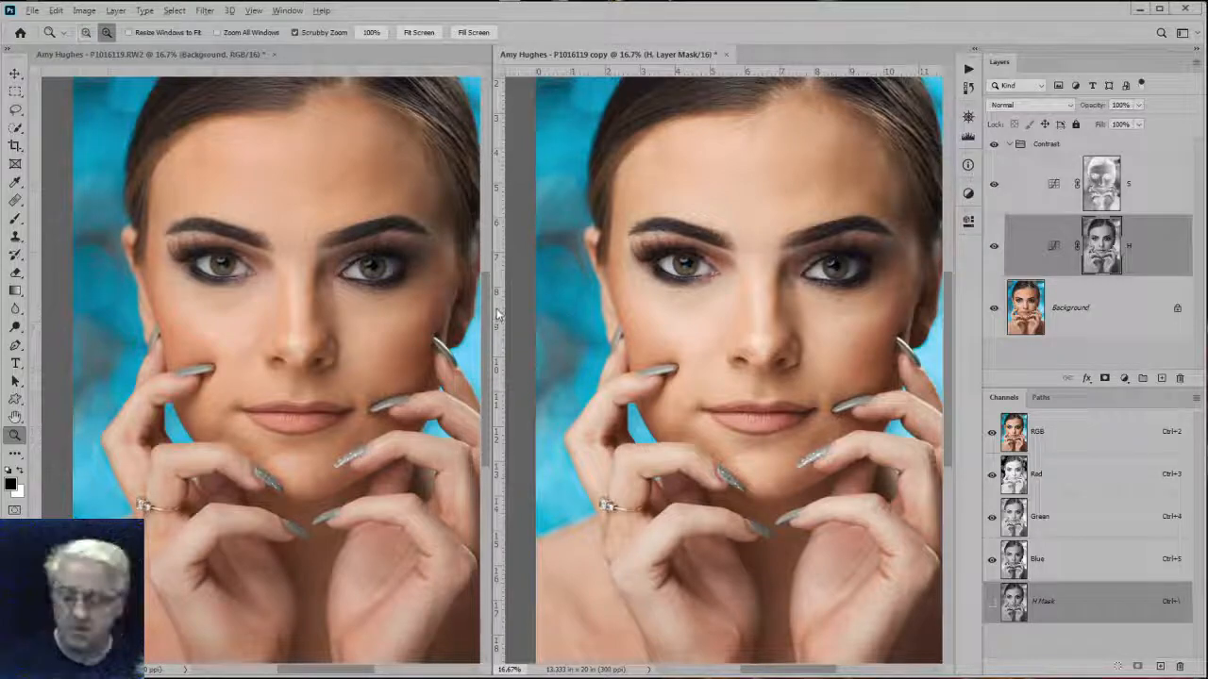
Close both open portrait documents together.
key(ctrl+alt+w)
click(477, 285)
click(596, 262)
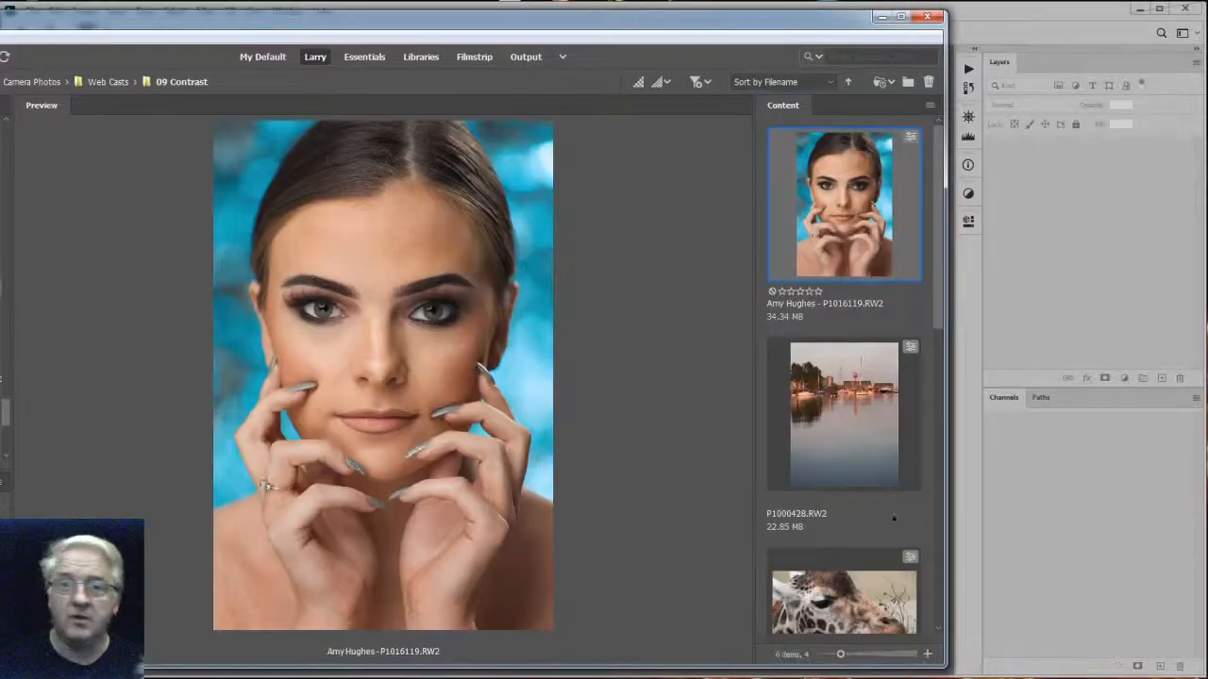
Find the rhino photo P1211540.RW2 in the 09 Contrast folder in Bridge and open it through Camera Raw with default settings.
scroll(843, 377, down, 5)
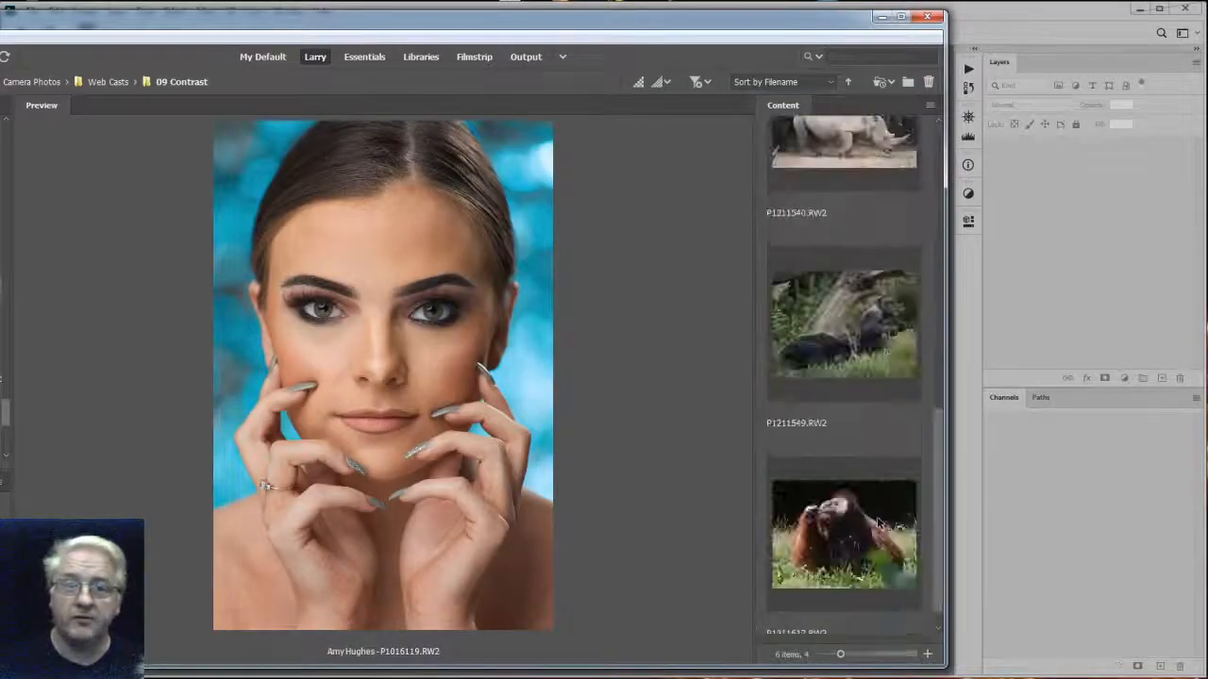
scroll(877, 516, up, 2)
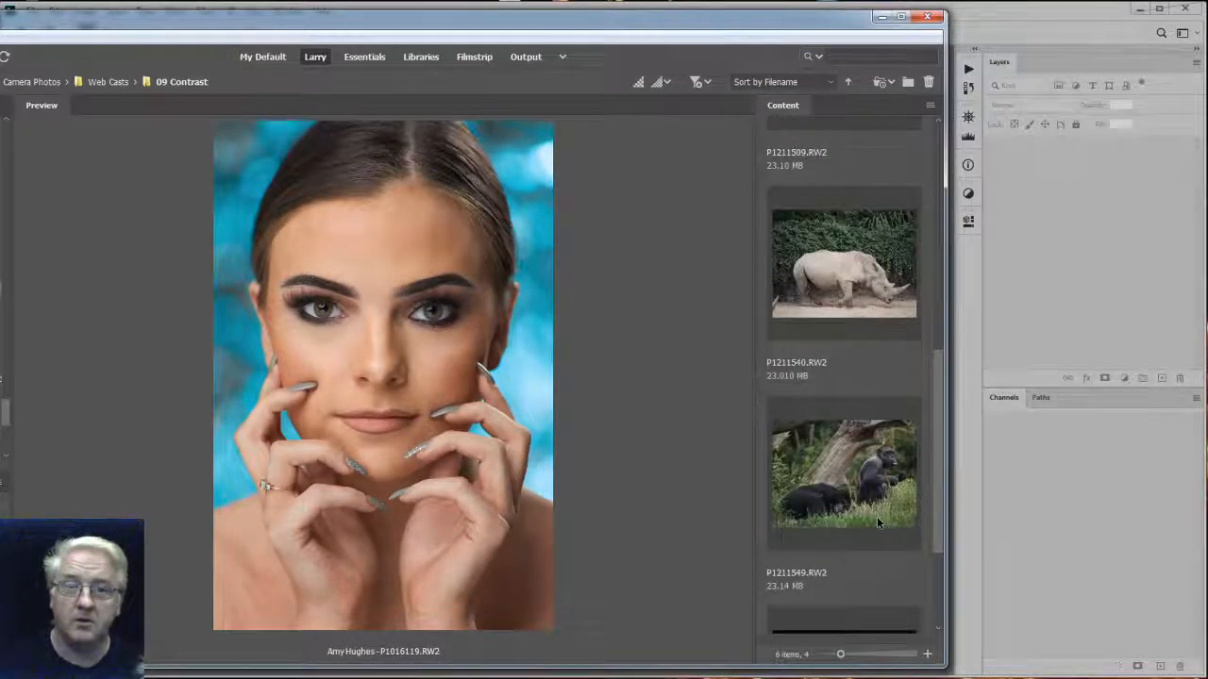
click(877, 247)
right_click(876, 245)
click(880, 257)
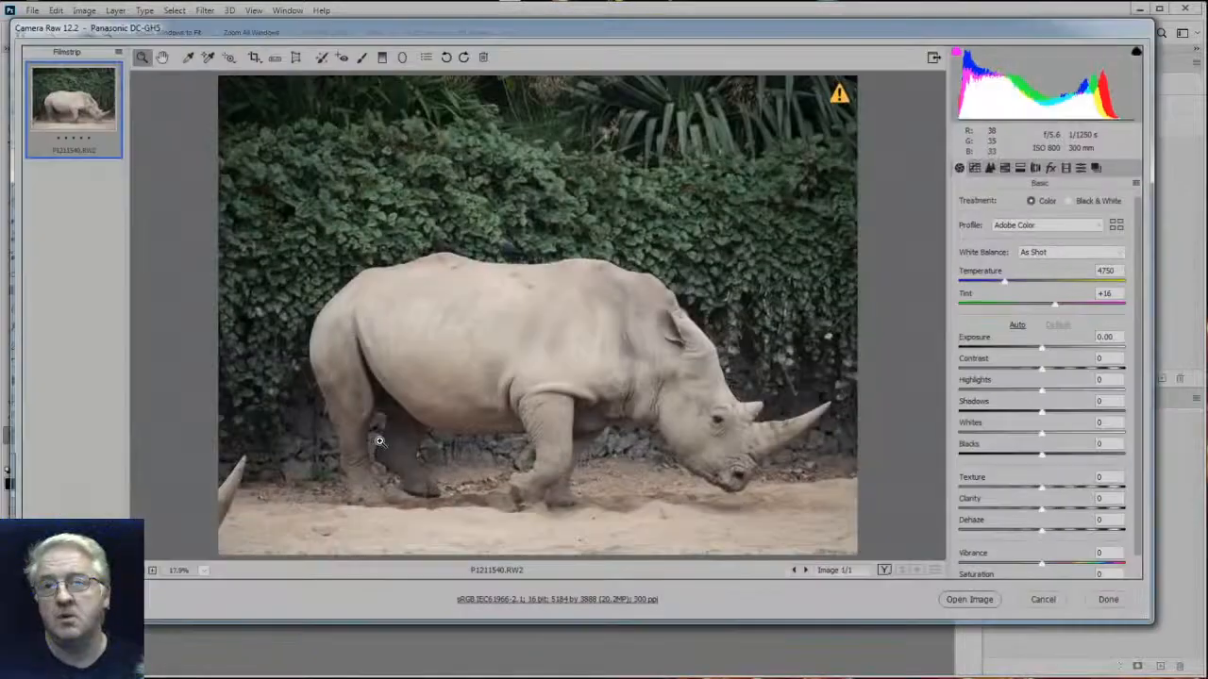
click(964, 604)
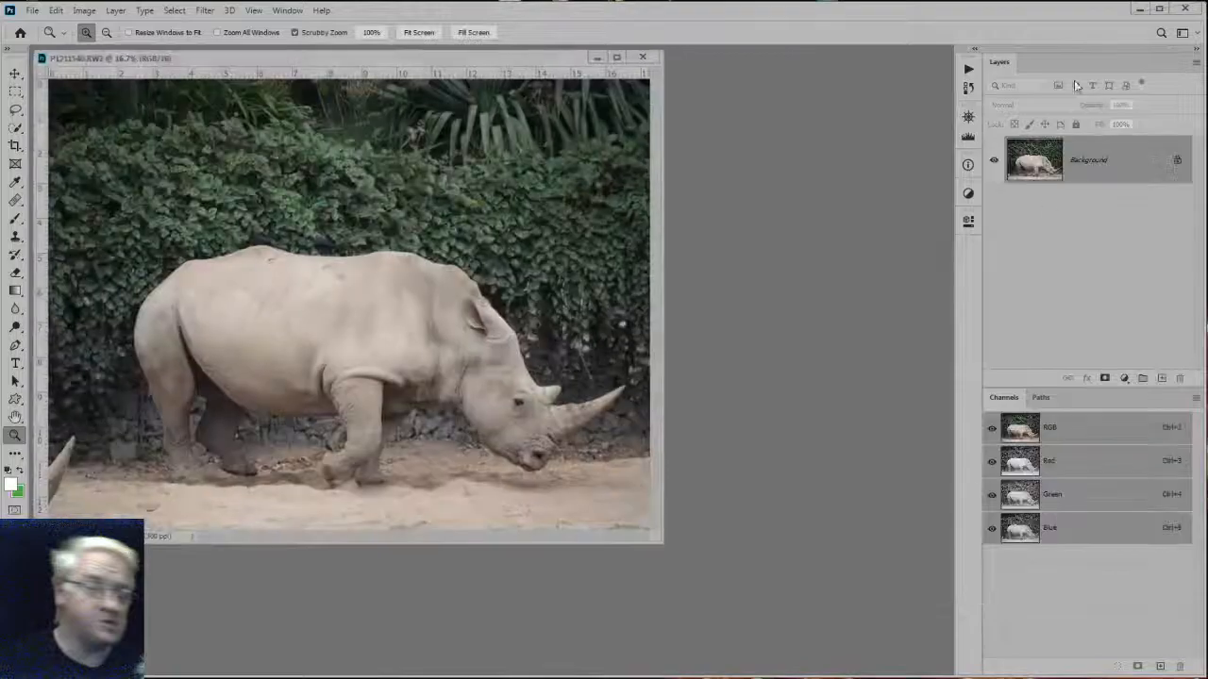
Run the Contrast action on the rhino photo, expand the Contrast group, and apply H+10 and S+15.
click(968, 67)
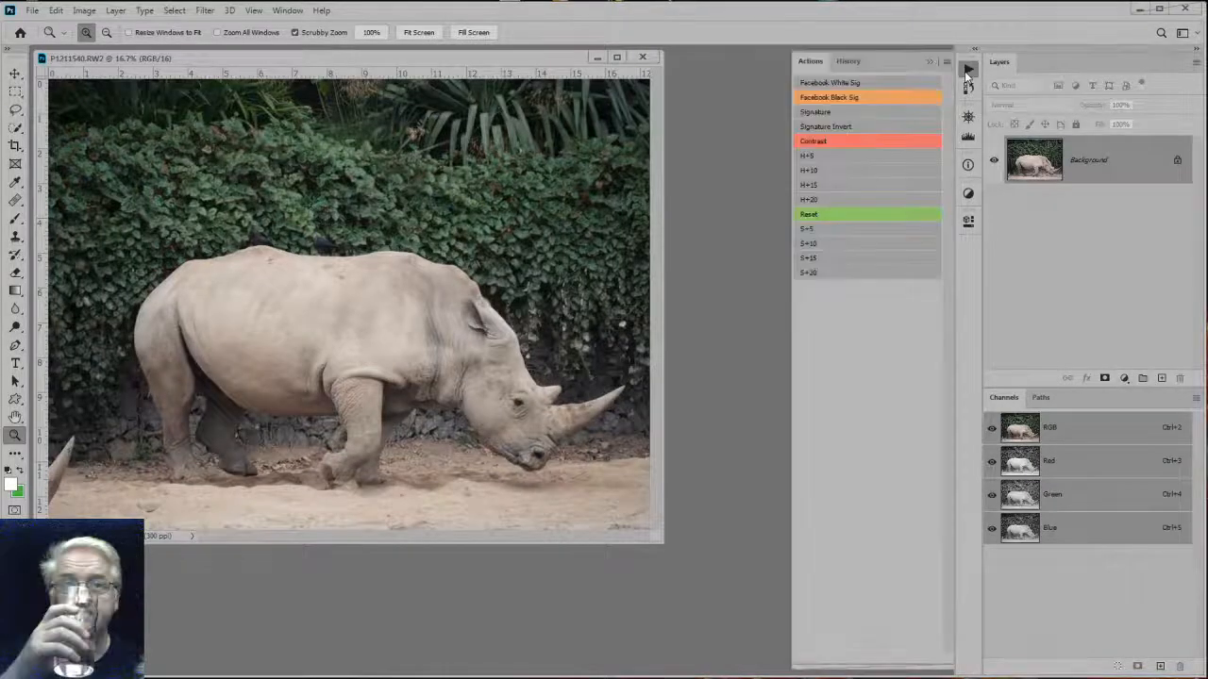
click(836, 142)
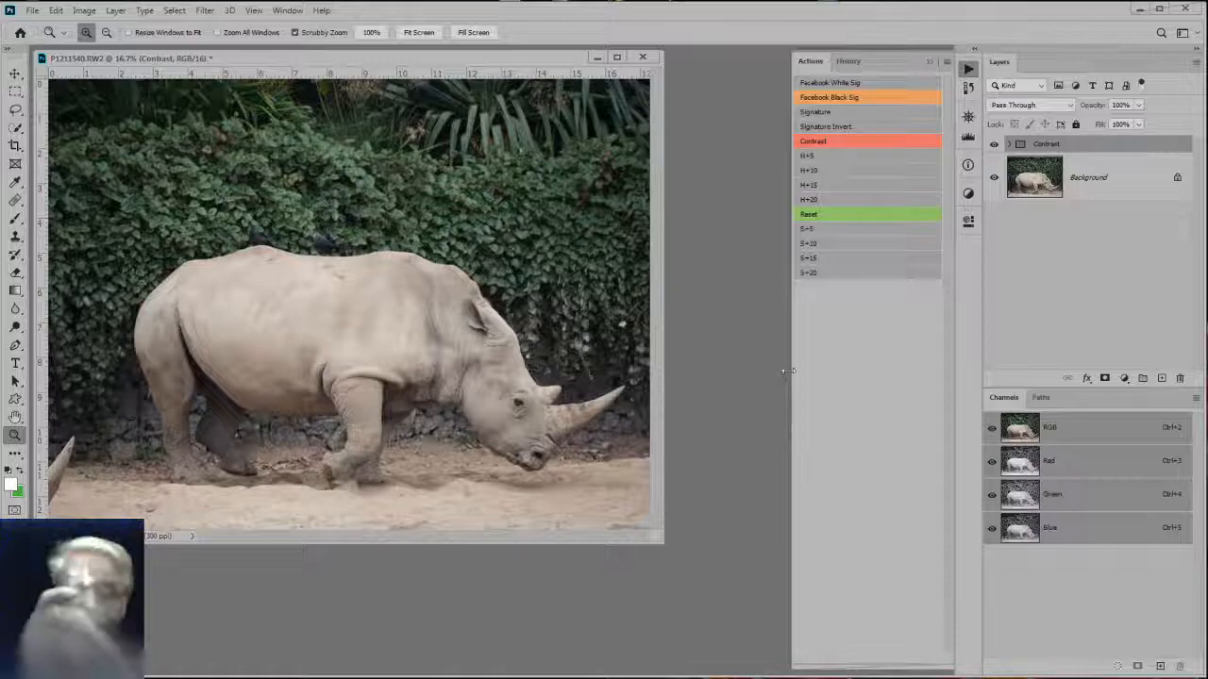
click(1010, 146)
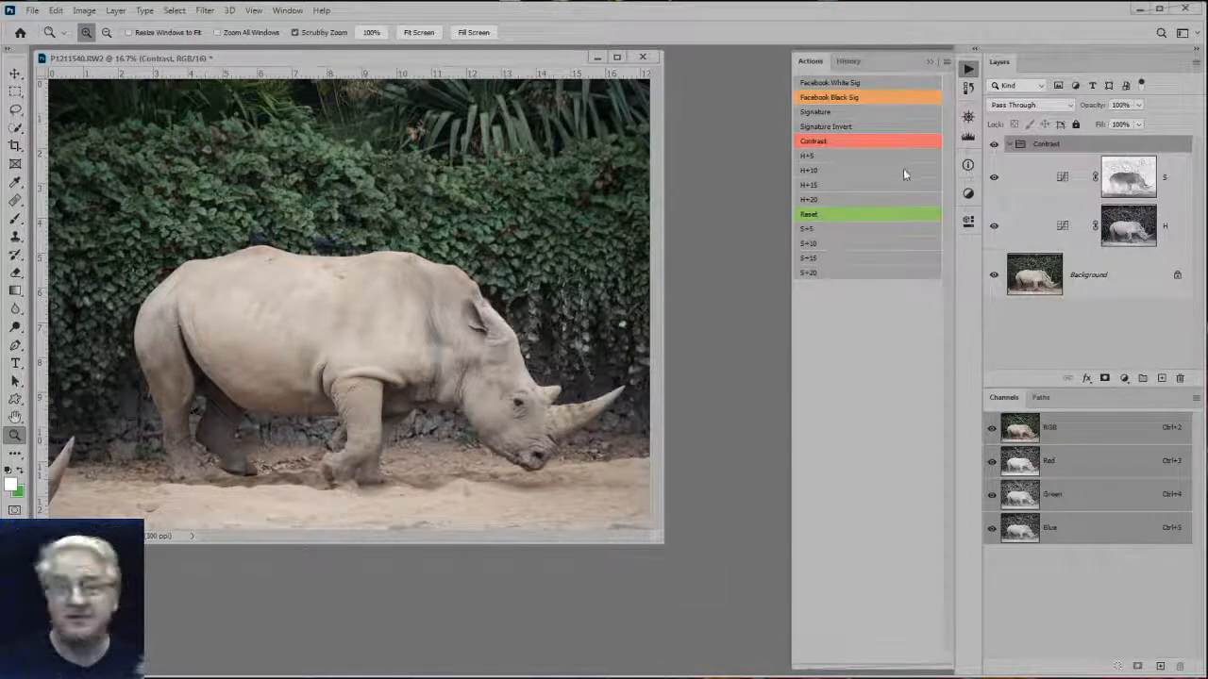
click(825, 173)
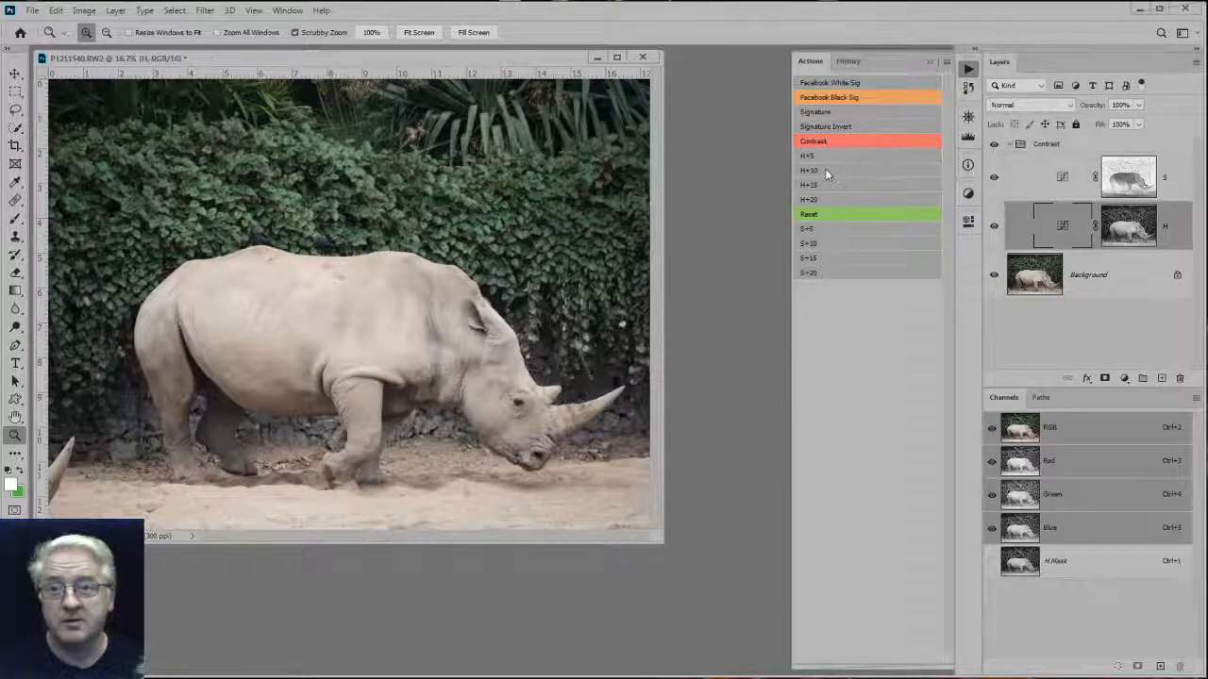
click(809, 257)
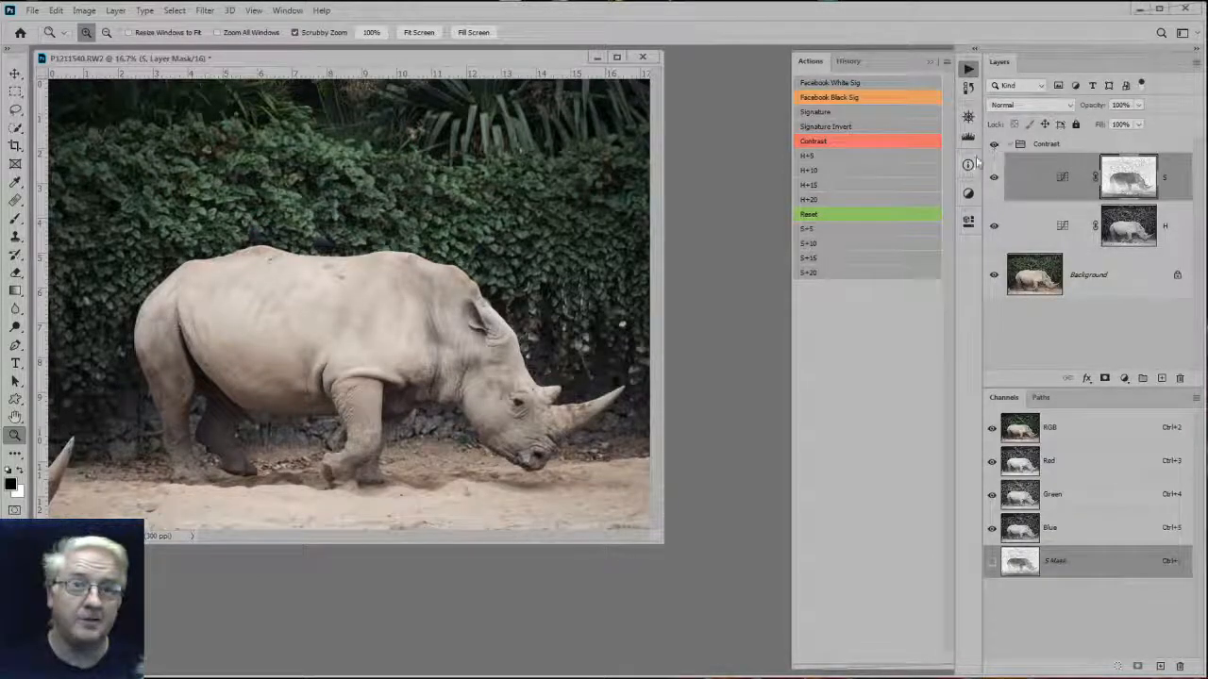
Reset the rhino photo's contrast curves and apply H+10 and S+5 instead.
click(809, 215)
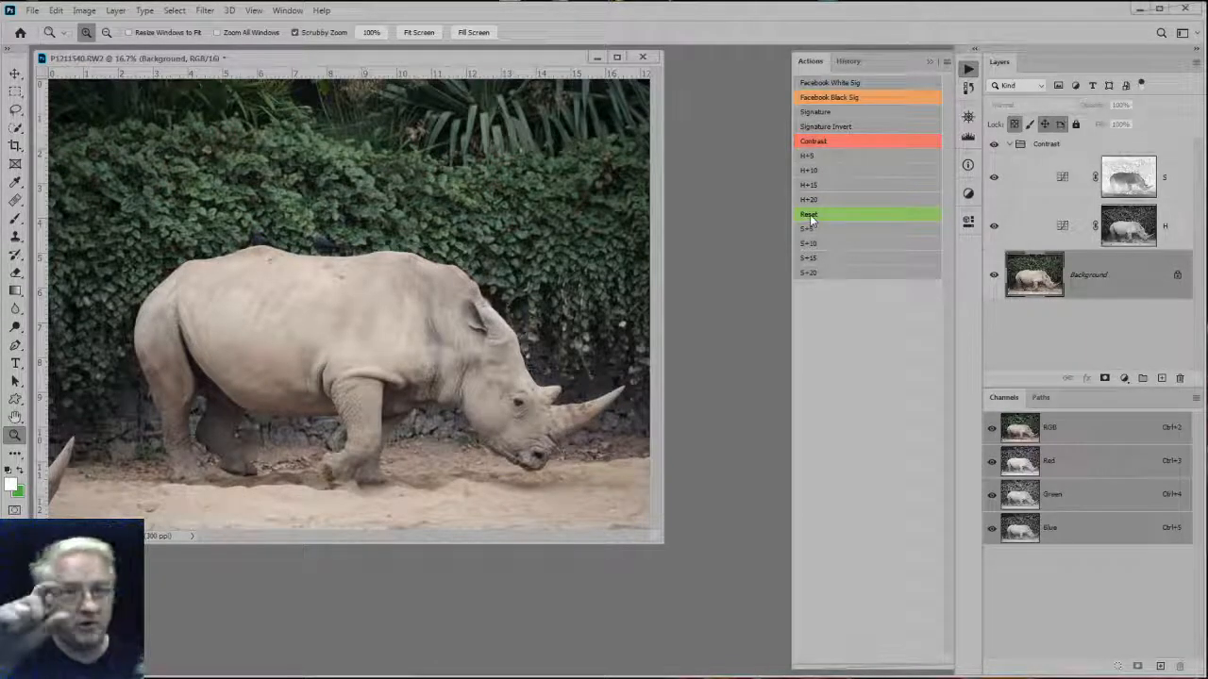
click(827, 171)
click(825, 228)
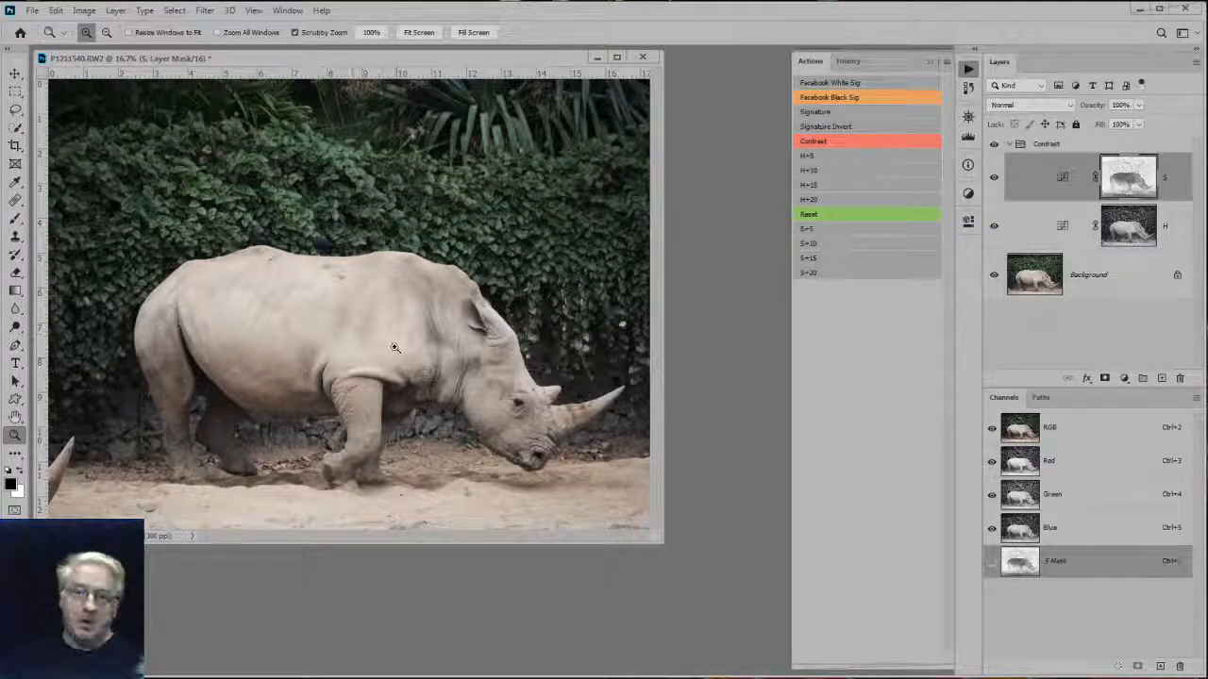
Toggle the Contrast group's visibility to compare before and after, and run Reset on the curves.
click(993, 145)
click(996, 145)
click(995, 145)
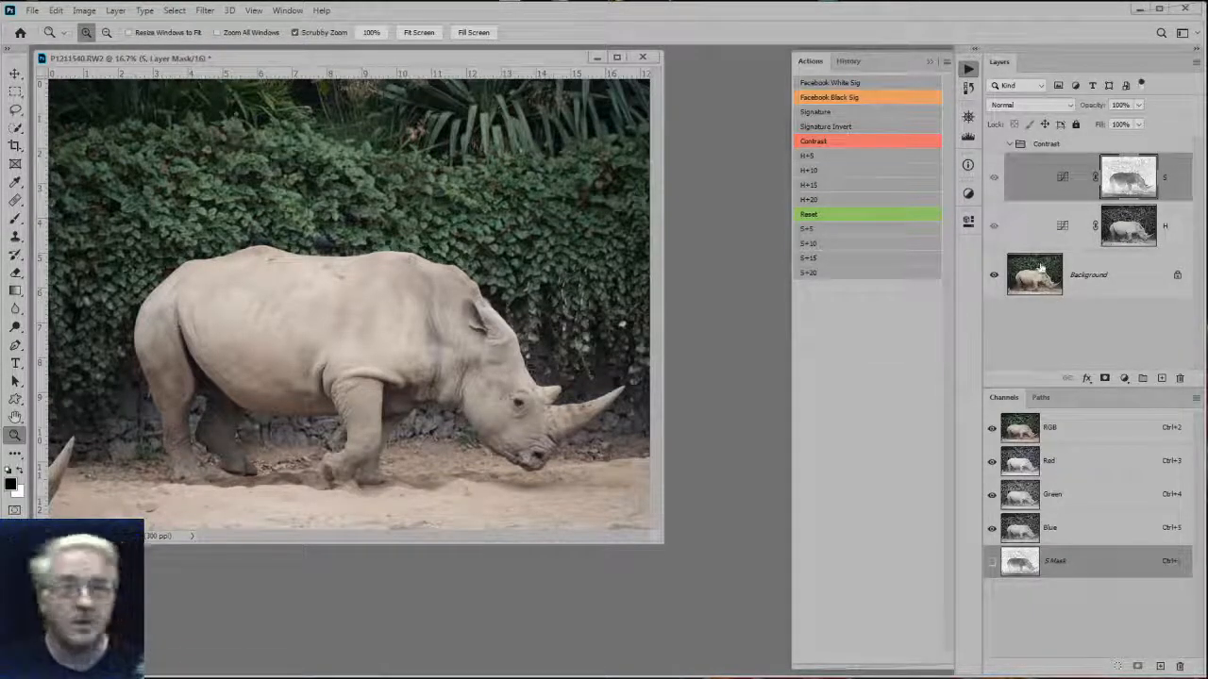
click(830, 213)
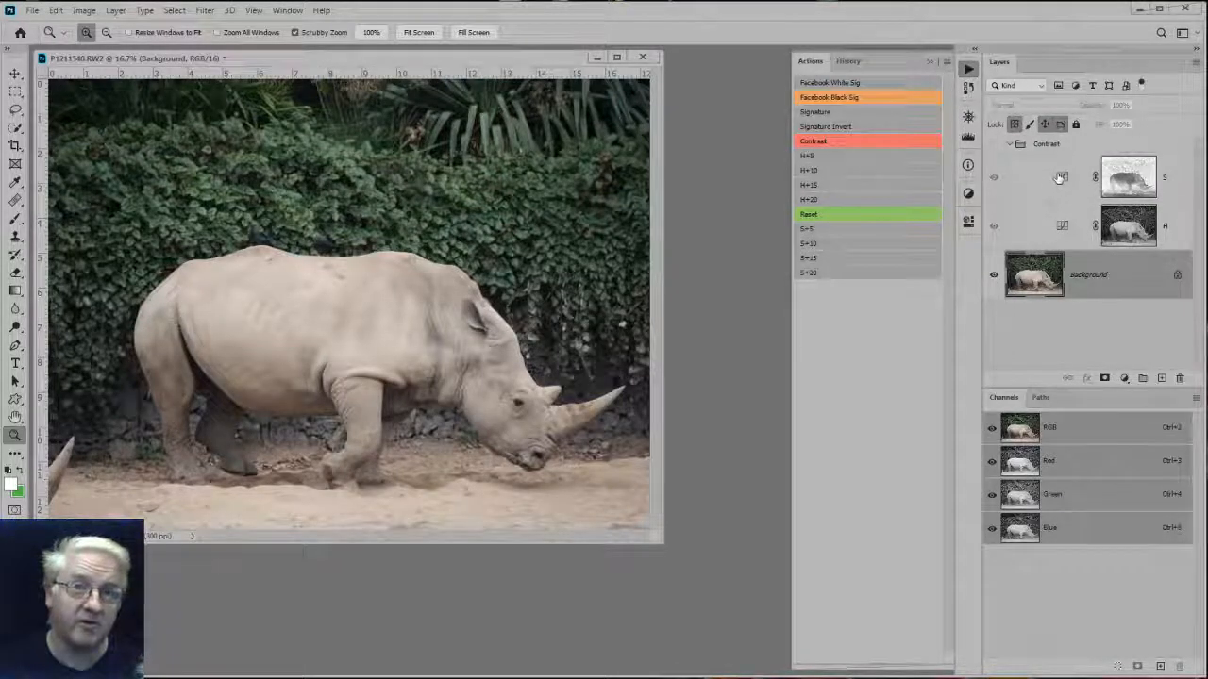
Turn off Button Mode for the actions, select the S+20 action, and delete the Contrast layer group from the rhino photo.
click(946, 63)
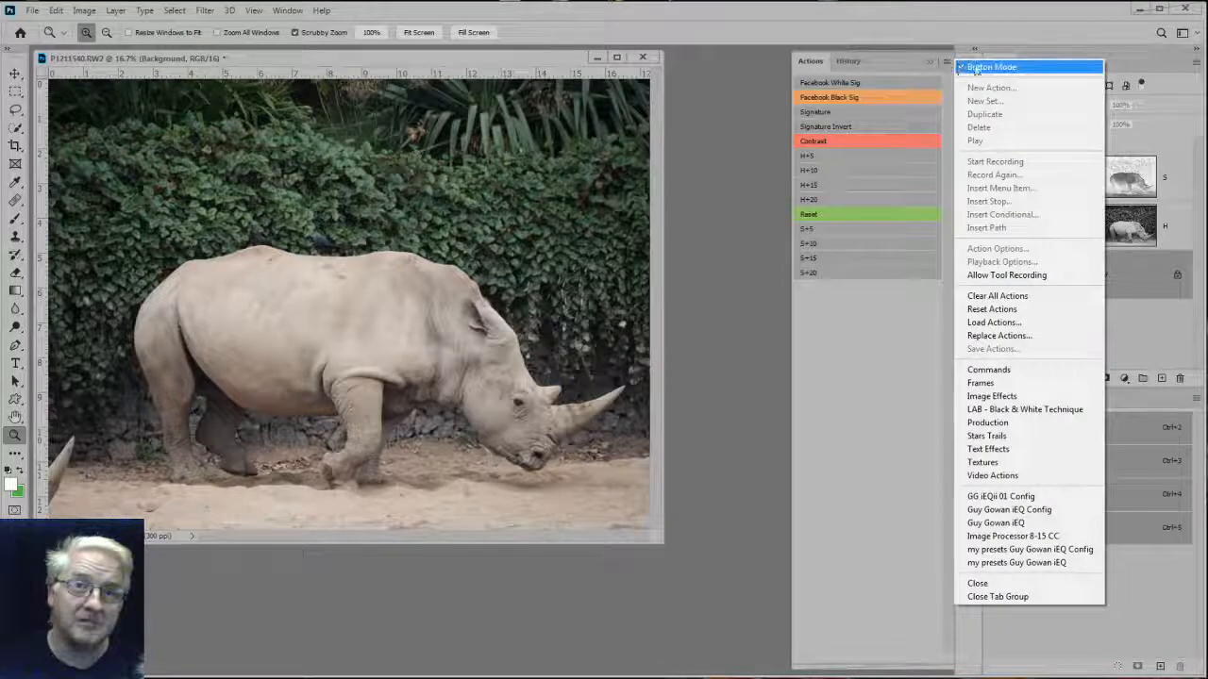
click(974, 68)
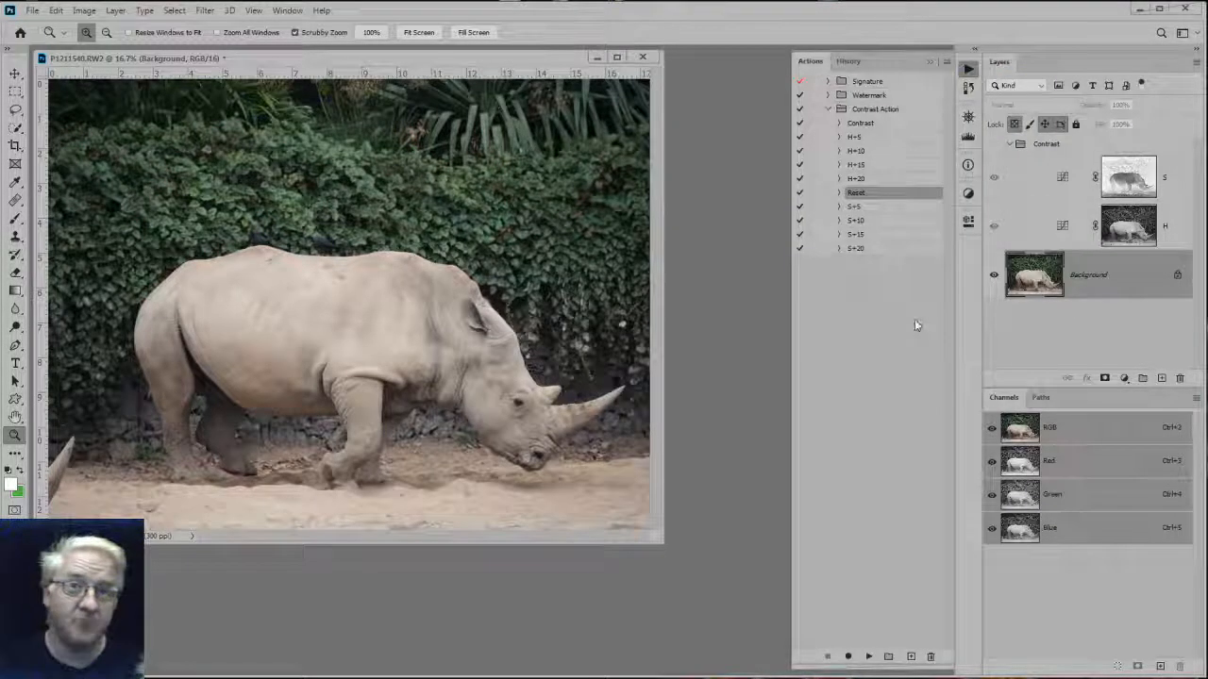
click(874, 252)
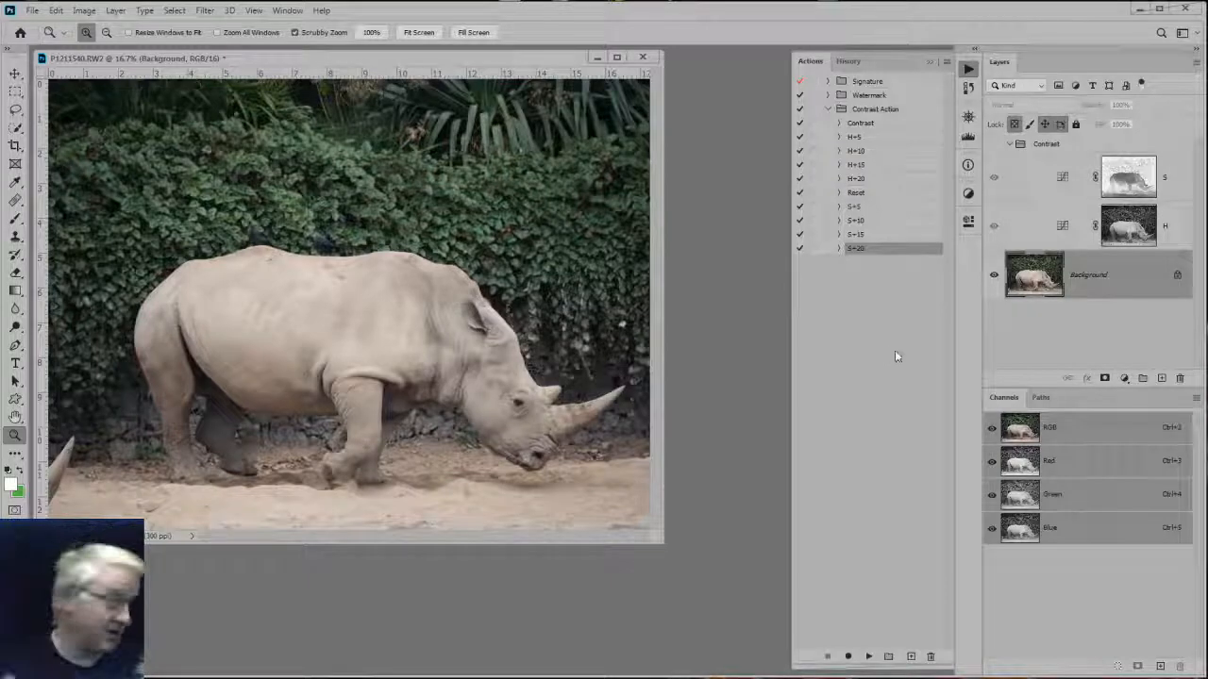
click(1067, 141)
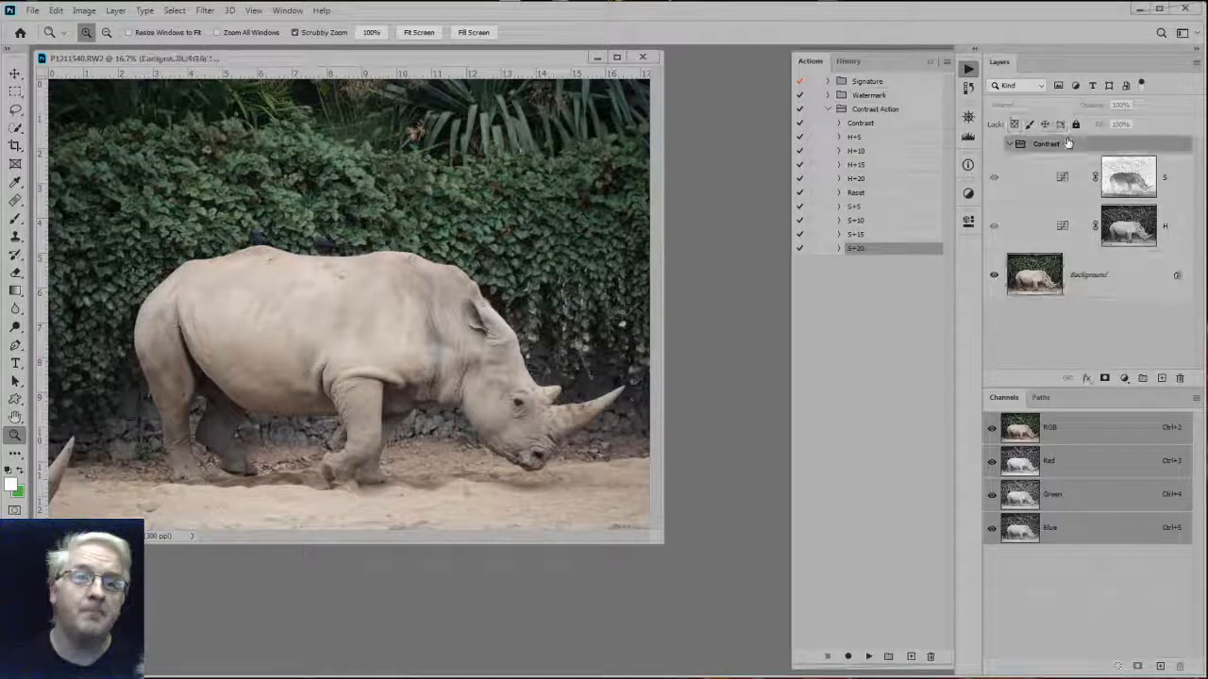
click(1179, 378)
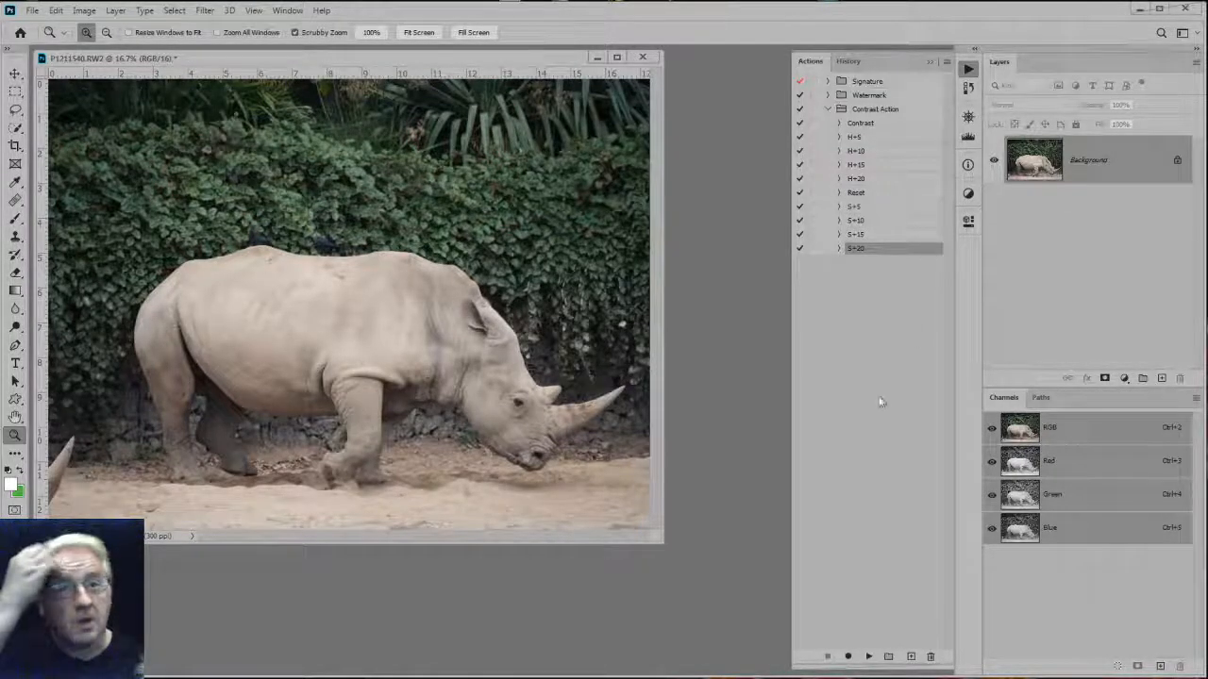
Create a new action named "S10 H10" in the Contrast Action set and start recording it.
click(911, 656)
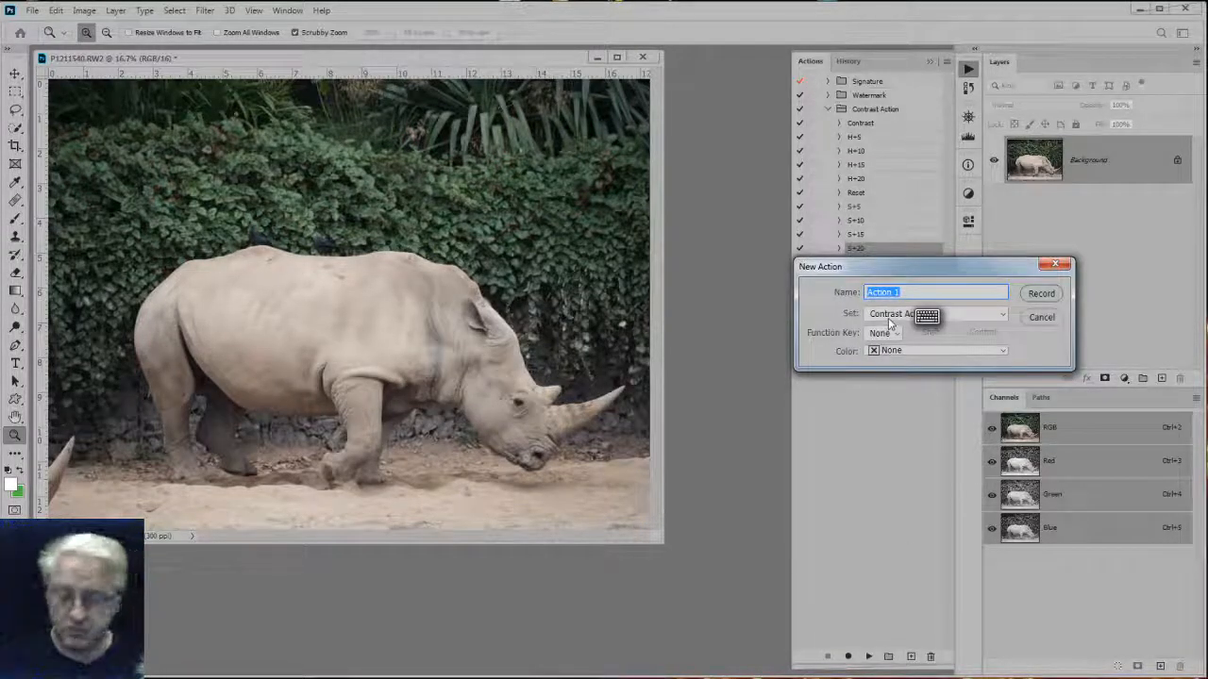
text(105)
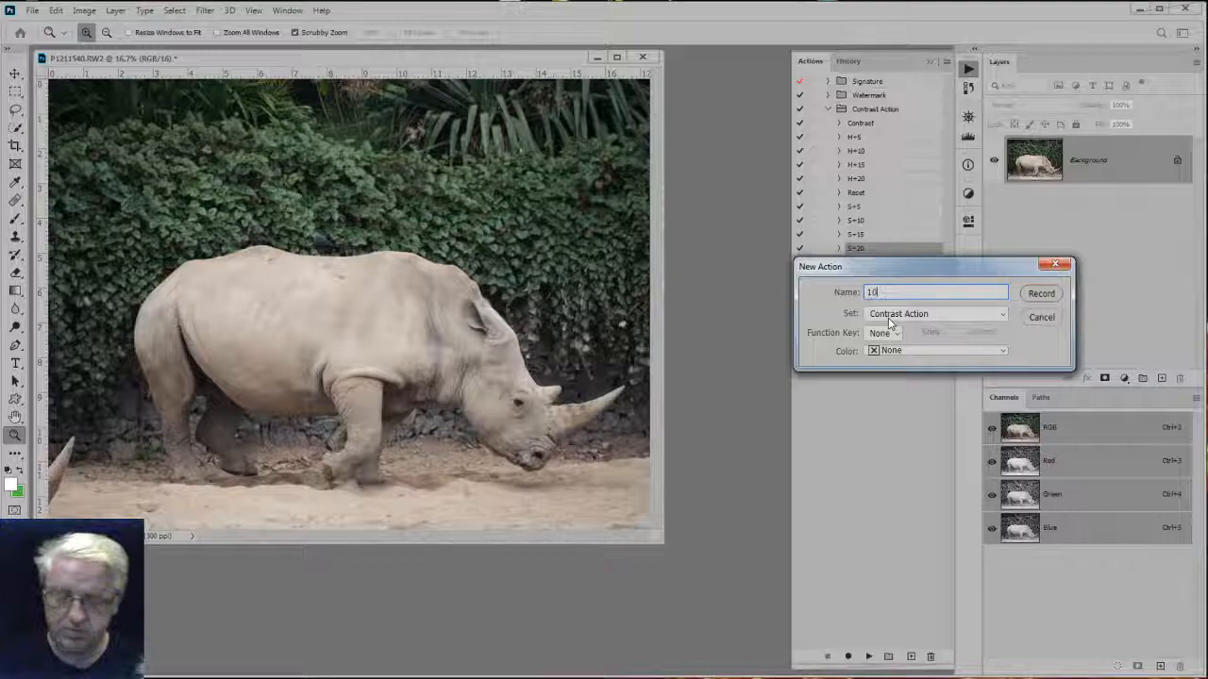
key(BackSpace)
key(BackSpace)
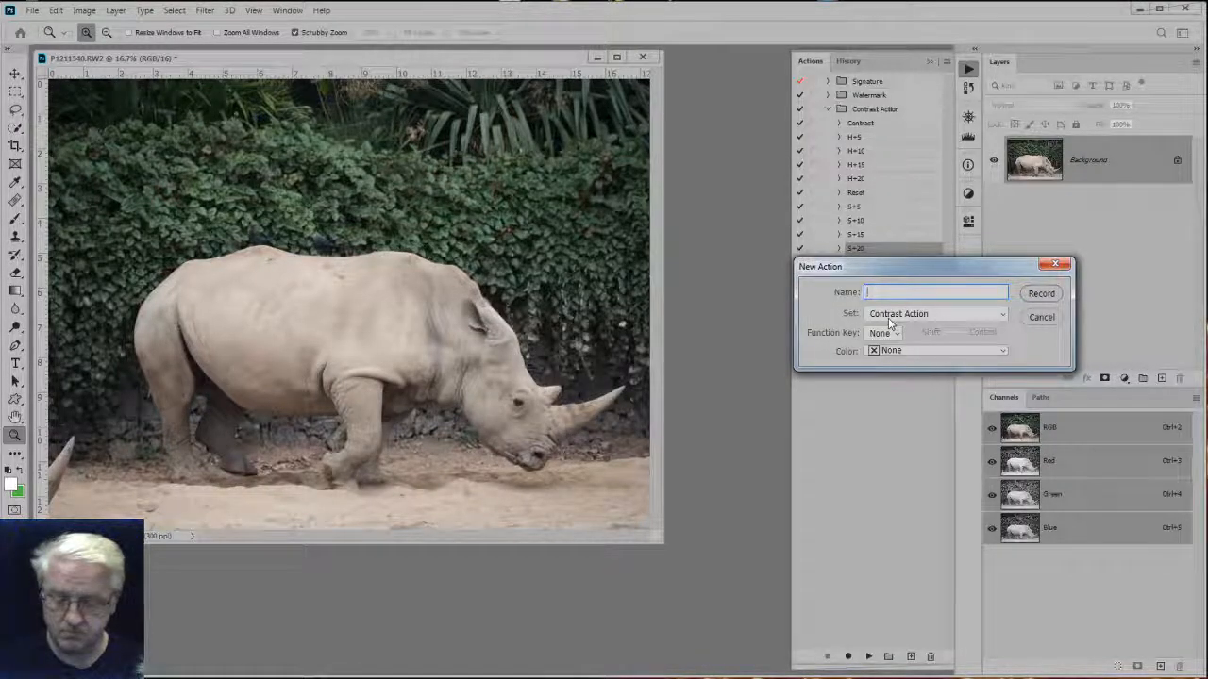
text(S10 H10)
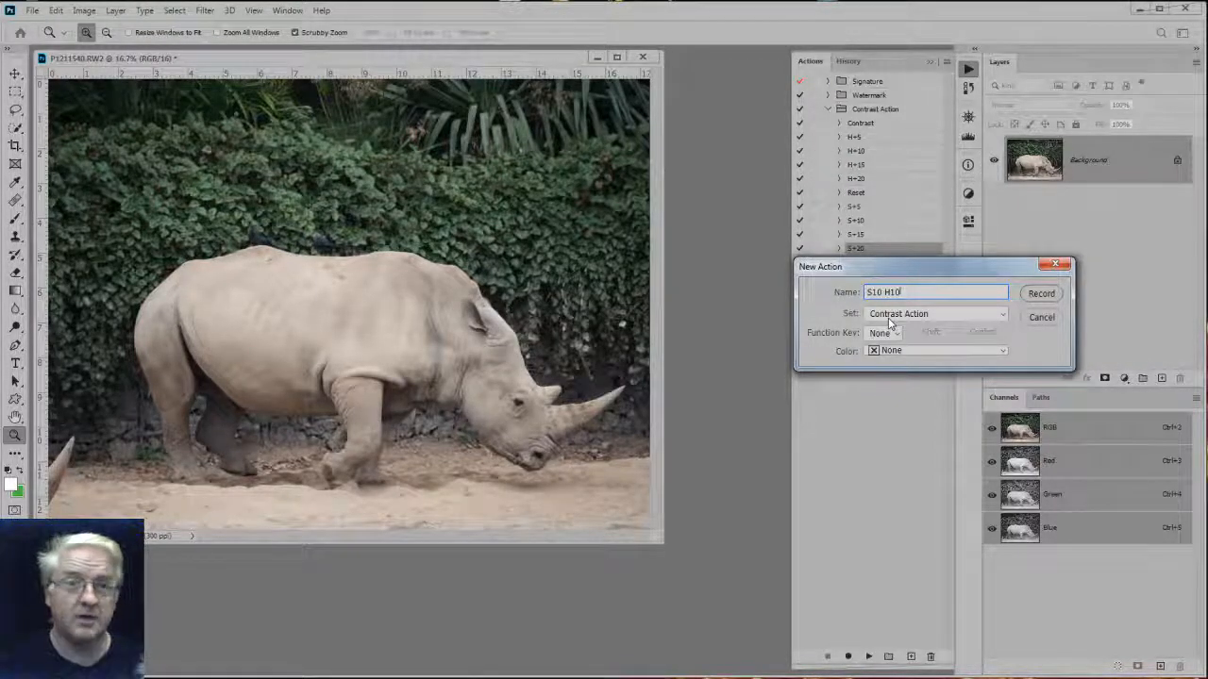
click(1042, 294)
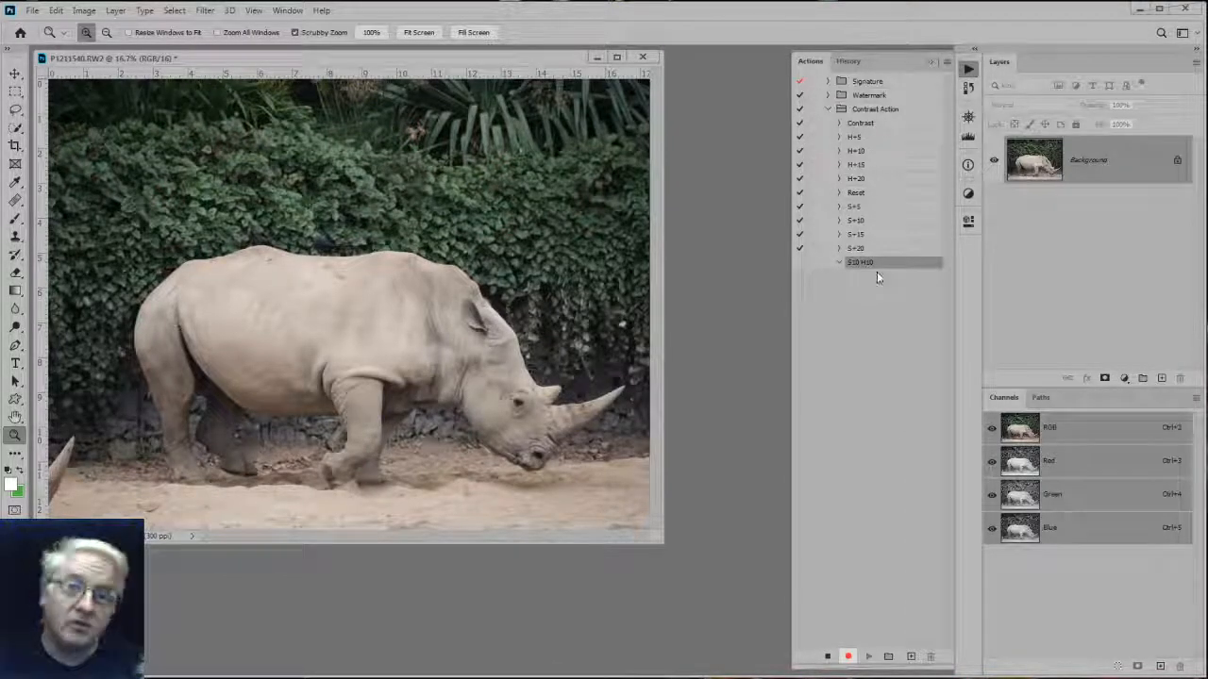
Record playing the Contrast and S+10 actions into S10 H10, with the Contrast layer group expanded.
click(861, 123)
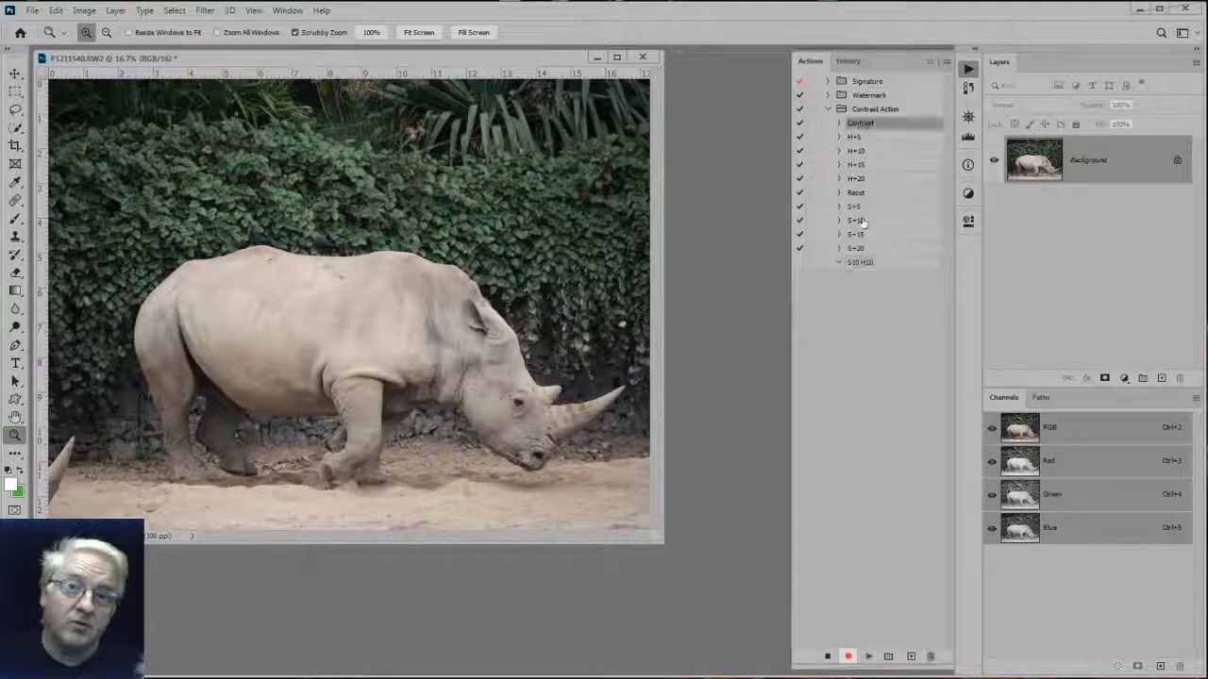
click(870, 655)
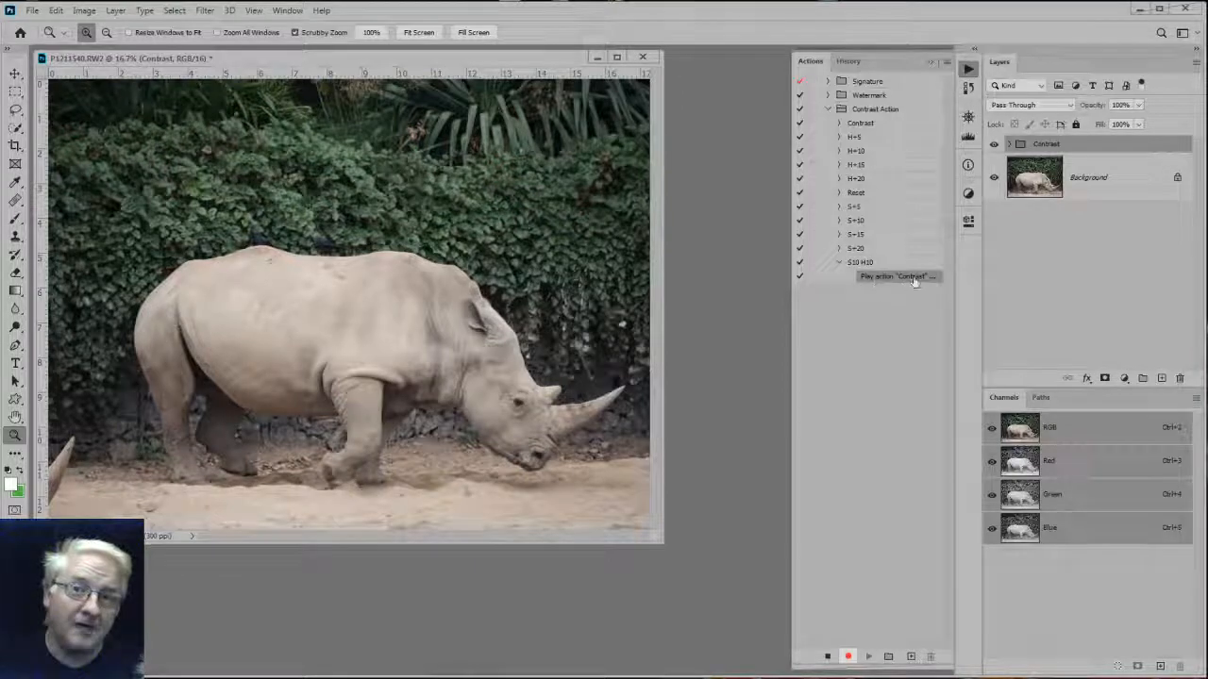
click(1010, 143)
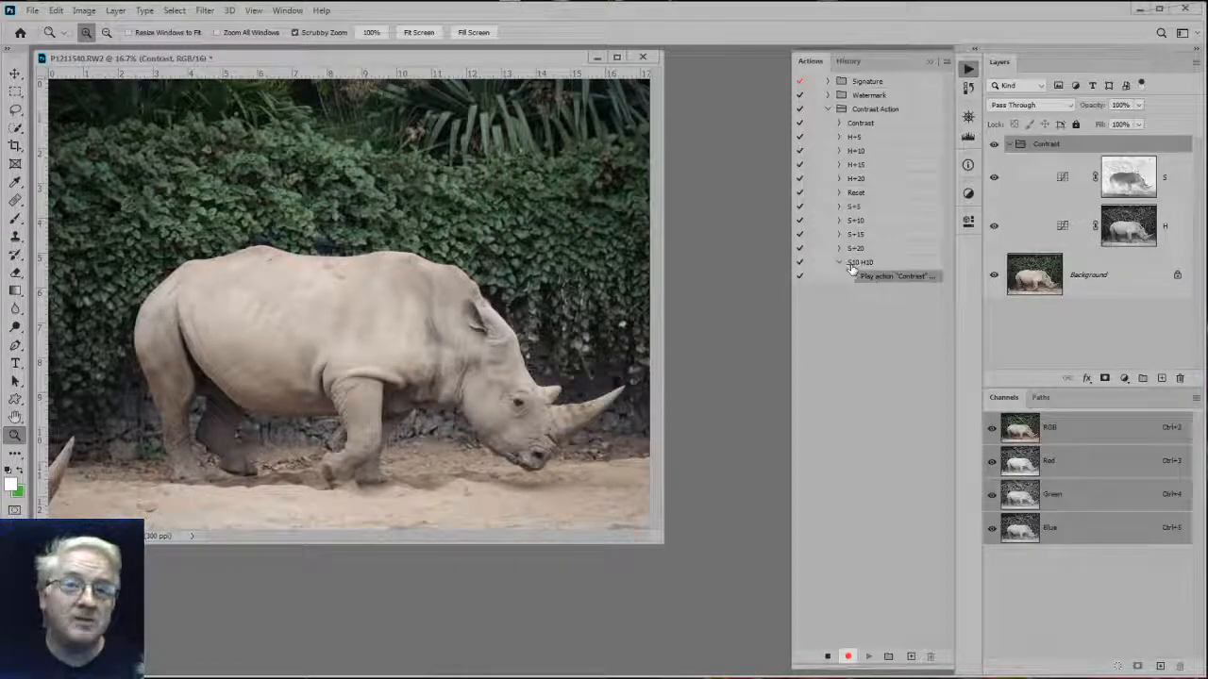
click(857, 222)
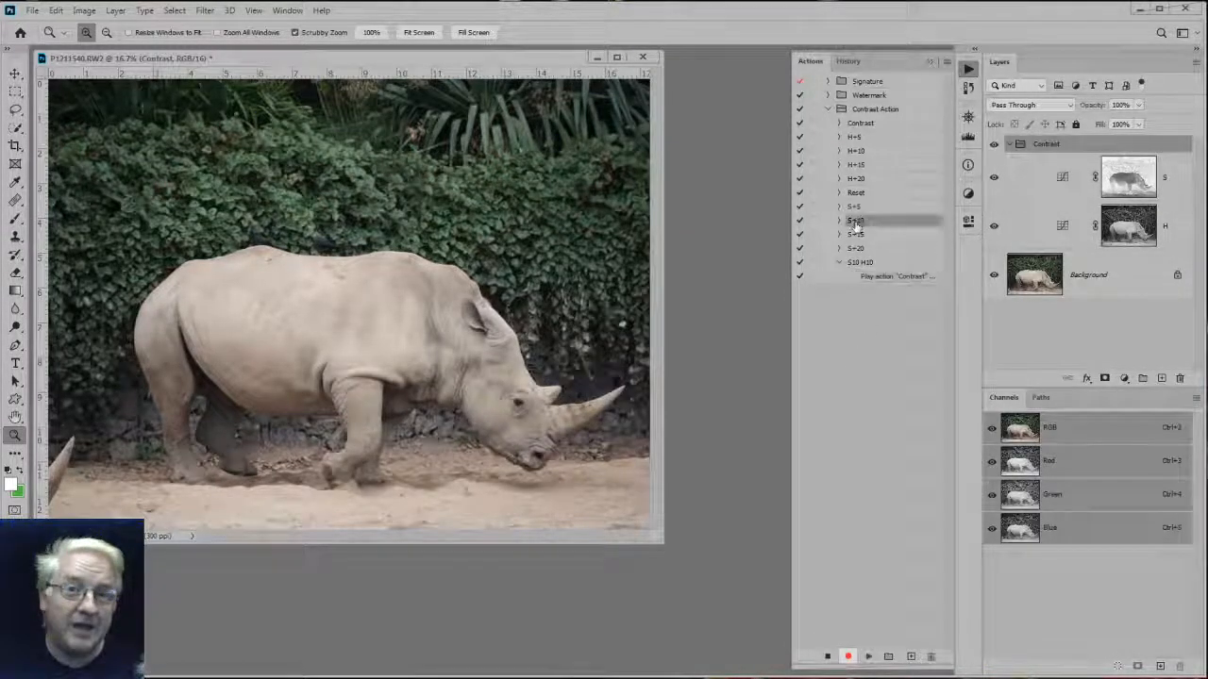
click(868, 656)
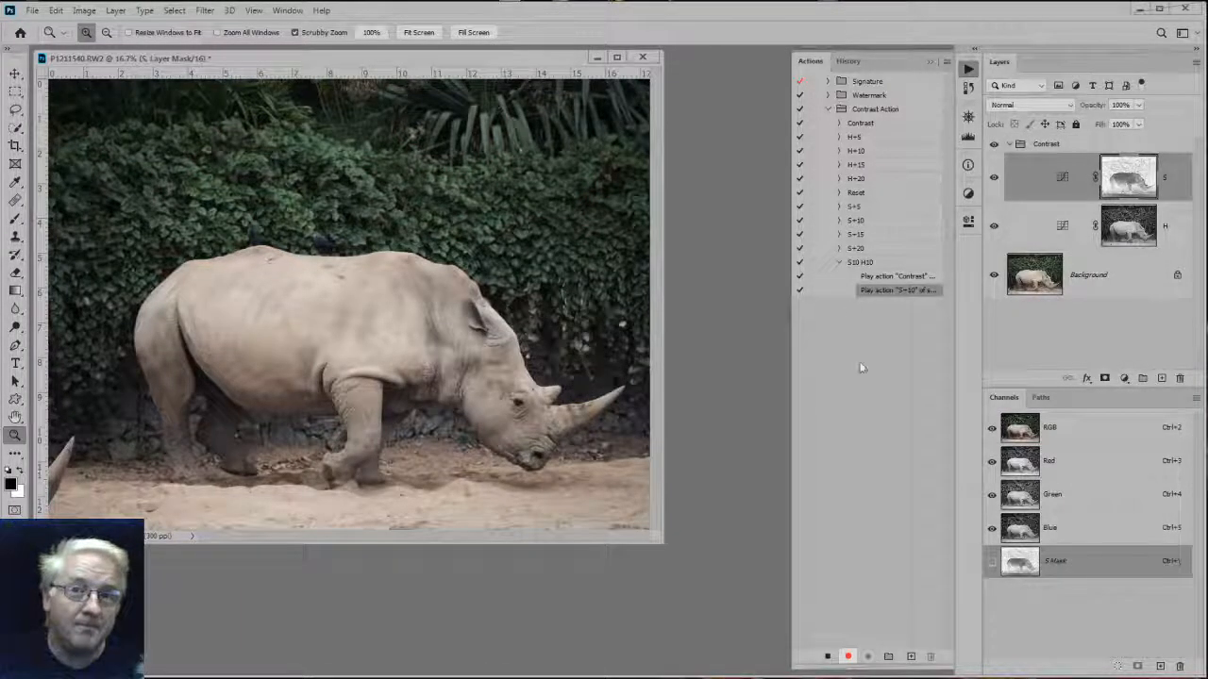
Record playing the H+10 action and selecting the Background layer into S10 H10.
click(857, 151)
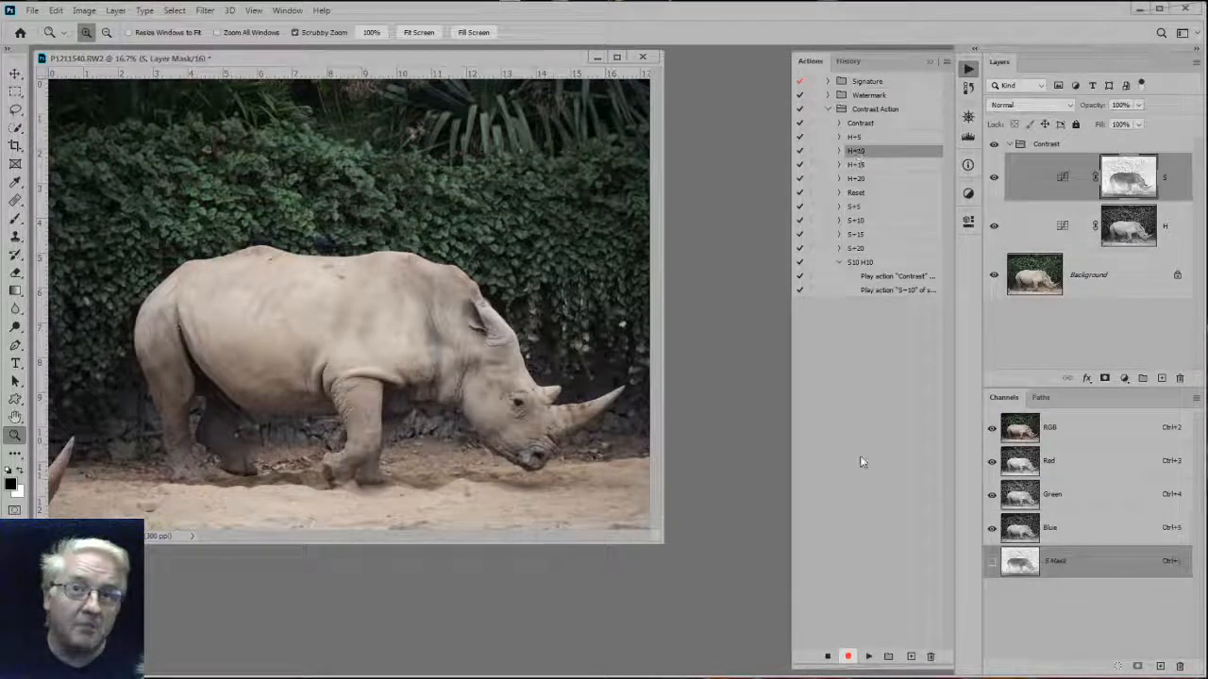
click(866, 658)
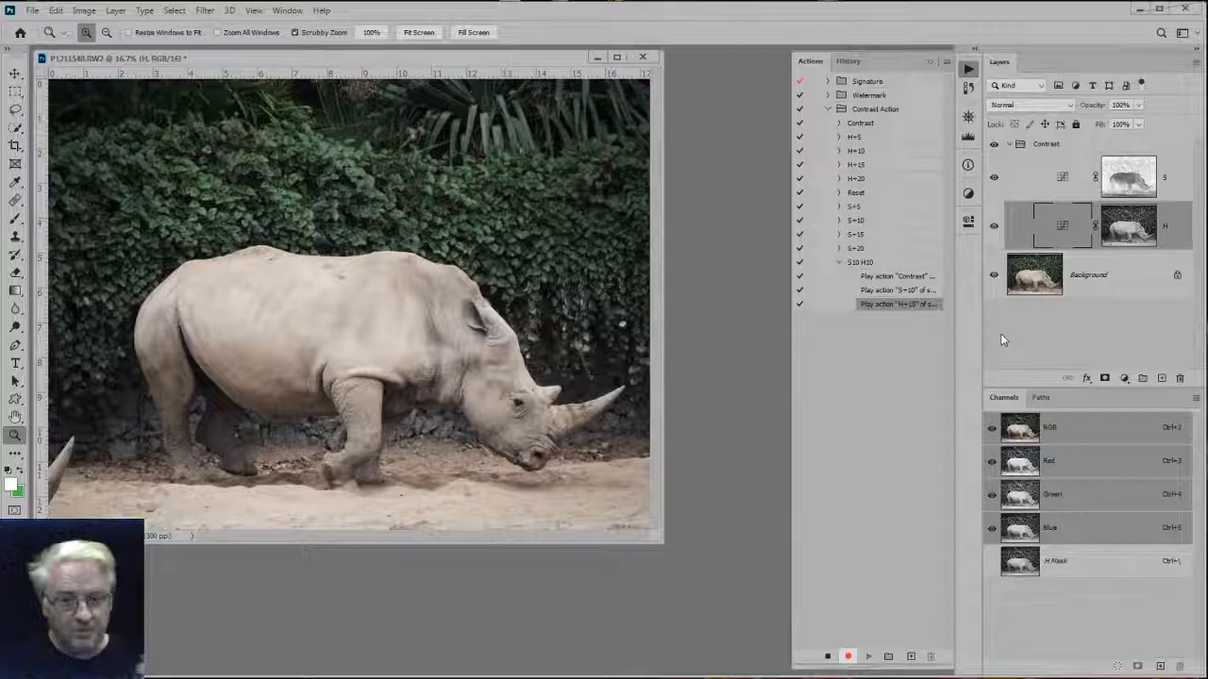
key(alt)
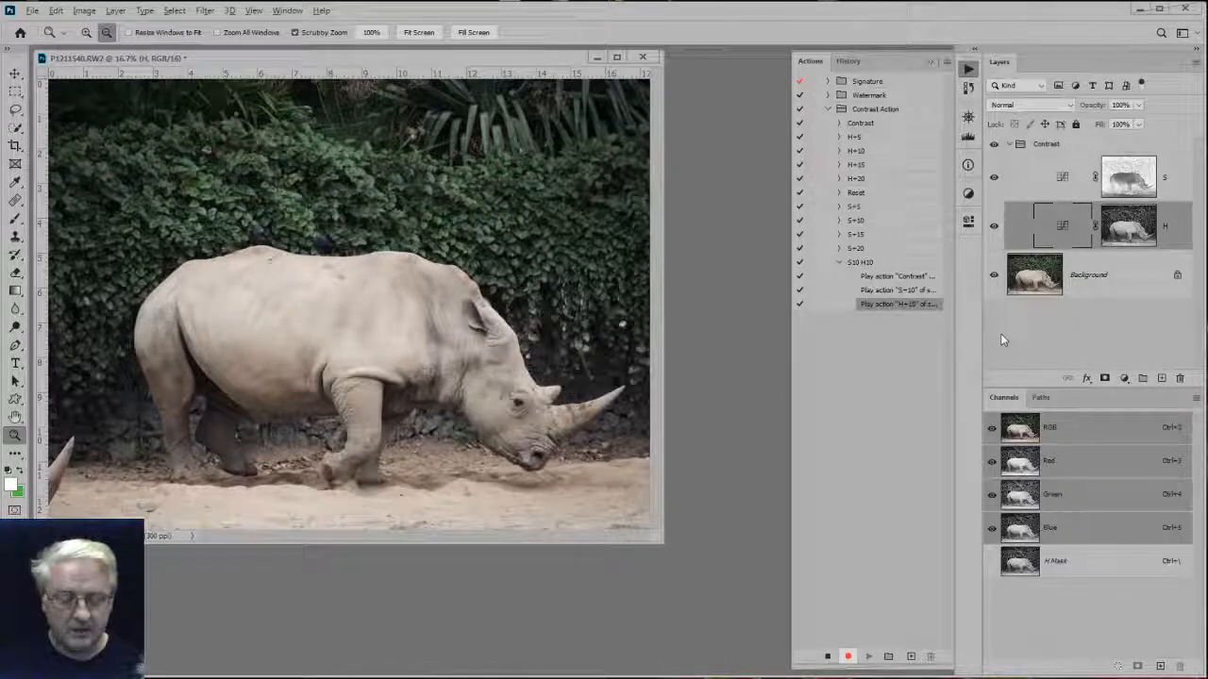
key(alt+bracketleft)
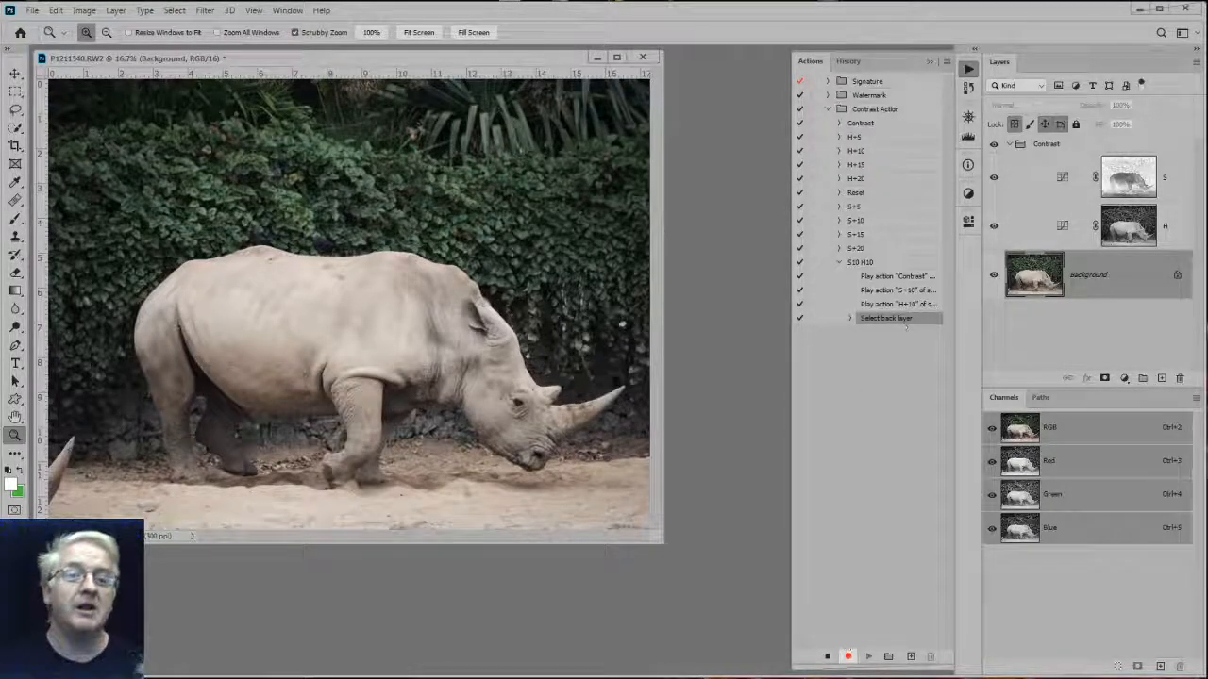
Stop recording the S10 H10 action and delete the Contrast layer group from the rhino photo.
click(826, 658)
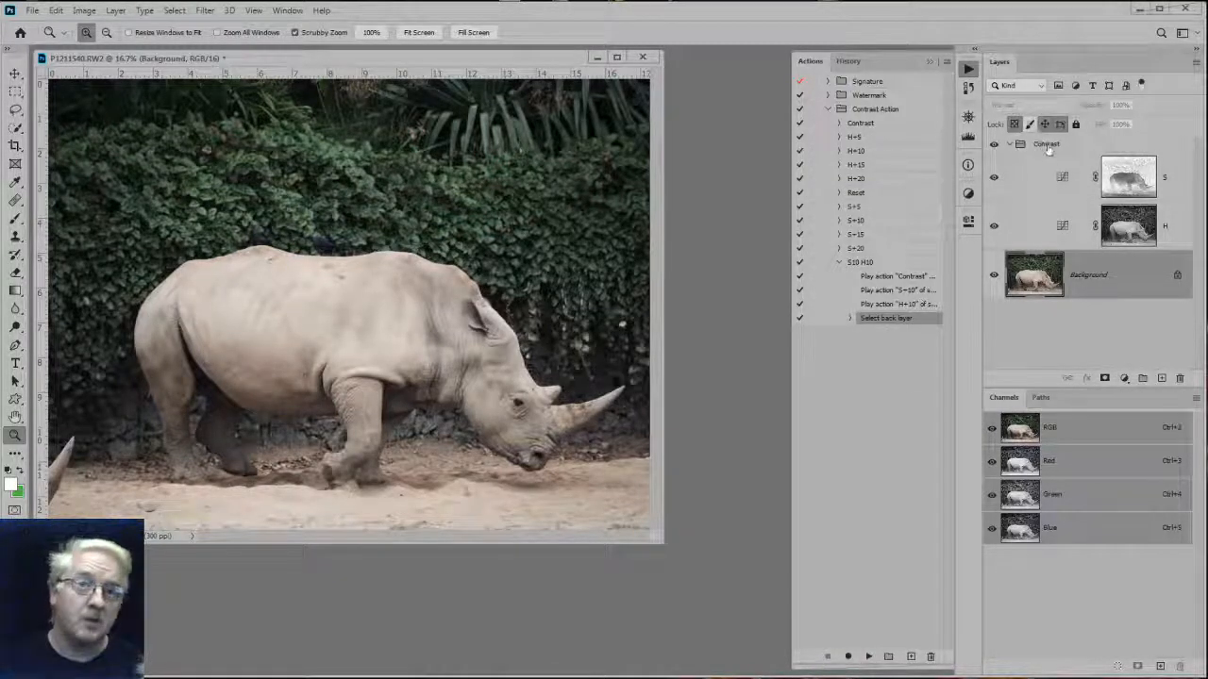
drag(1046, 143, 1179, 378)
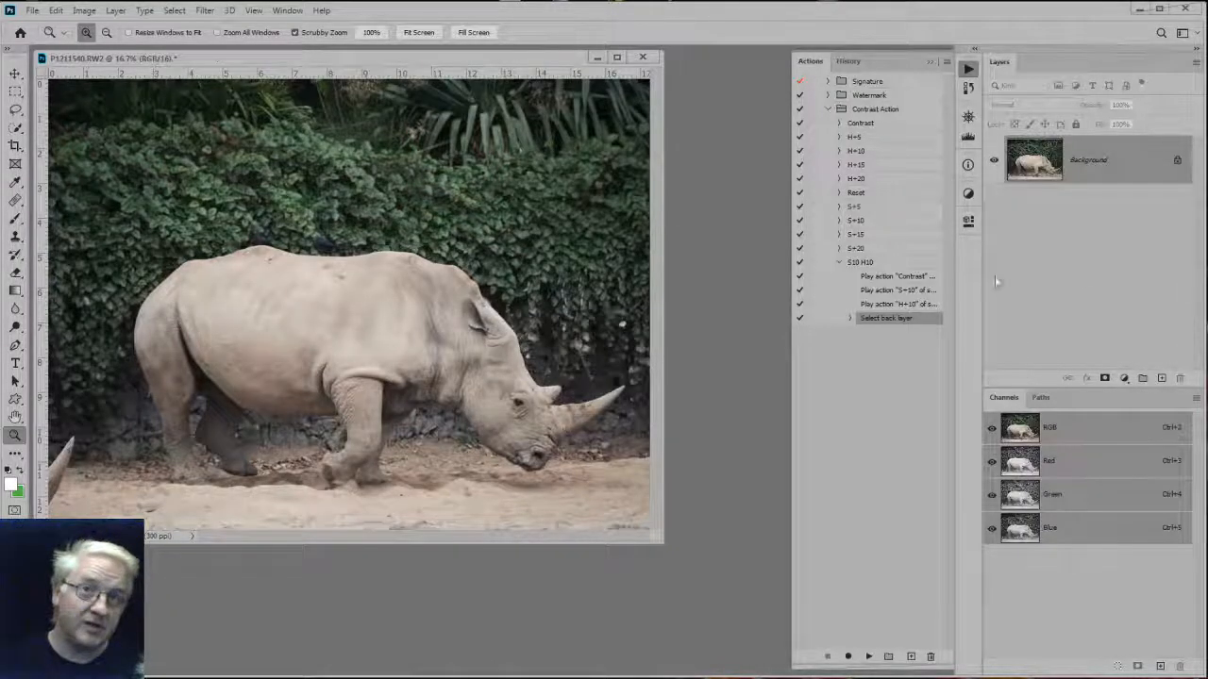
Collapse the S10 H10 action's recorded steps and turn on Button Mode for the actions.
click(838, 262)
click(947, 63)
click(970, 70)
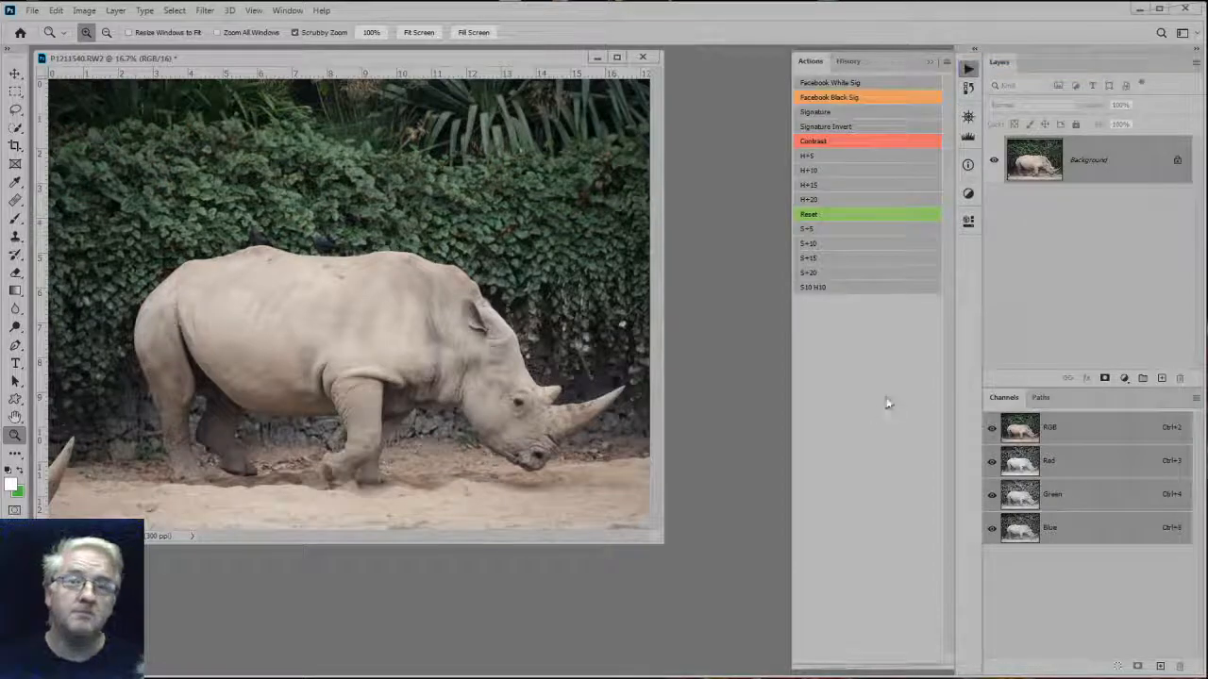
Run the S10 H10 action on the rhino photo and compare the image with the Contrast group hidden and shown.
click(823, 291)
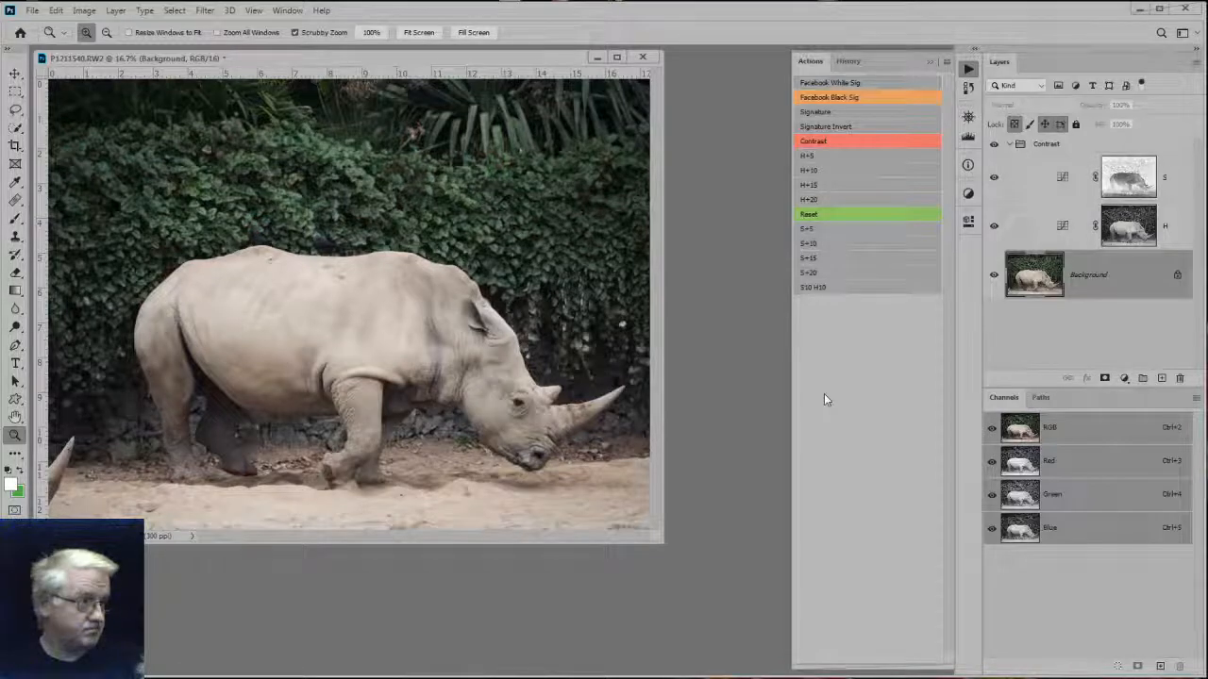
click(992, 145)
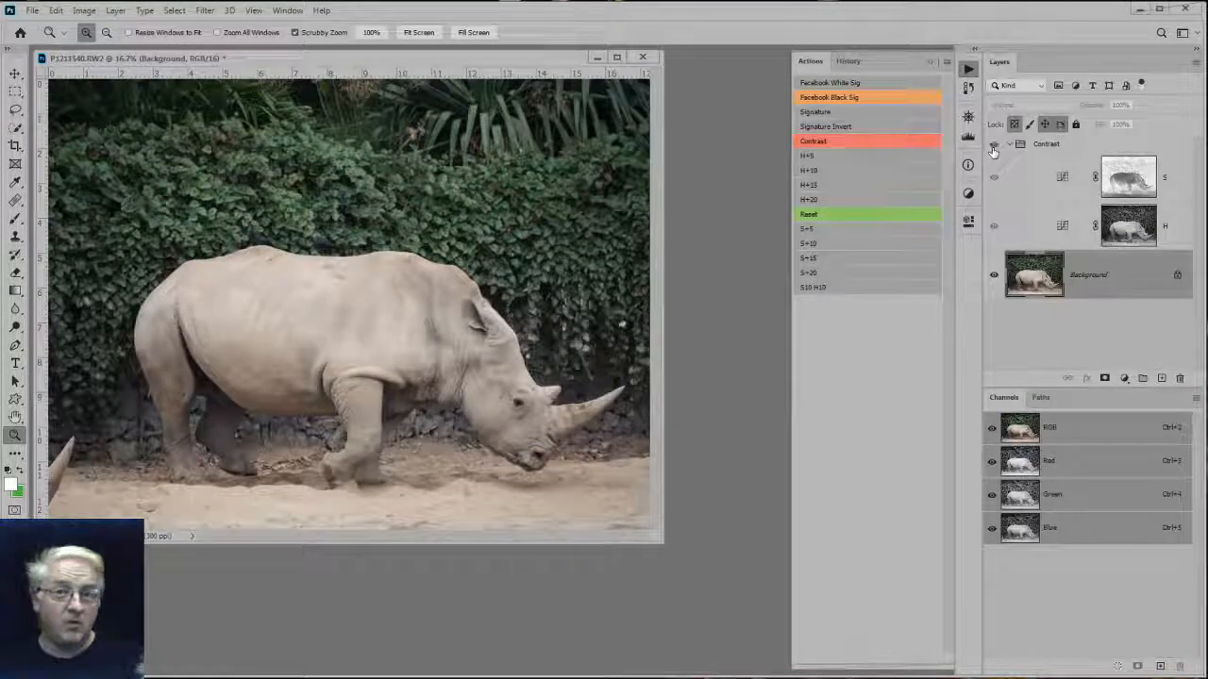
click(992, 147)
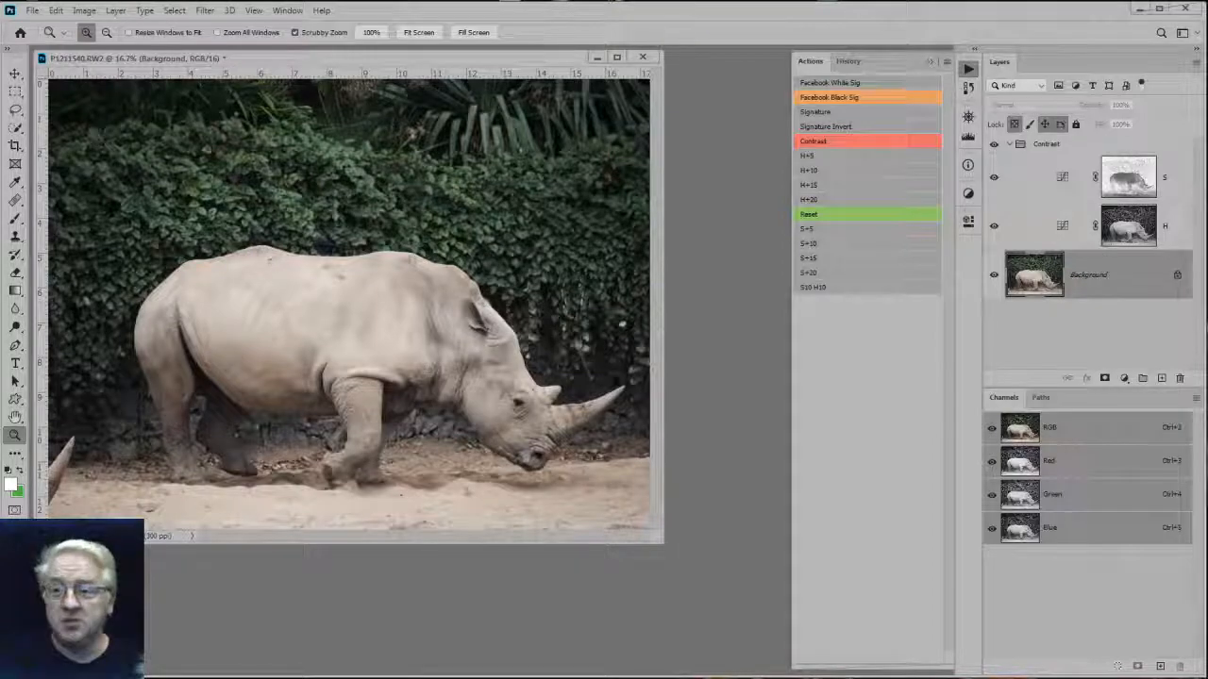
Switch to Bridge, open the portrait and harbour photos in Camera Raw, and open the portrait in Photoshop.
key(alt+Tab)
scroll(862, 328, up, 3)
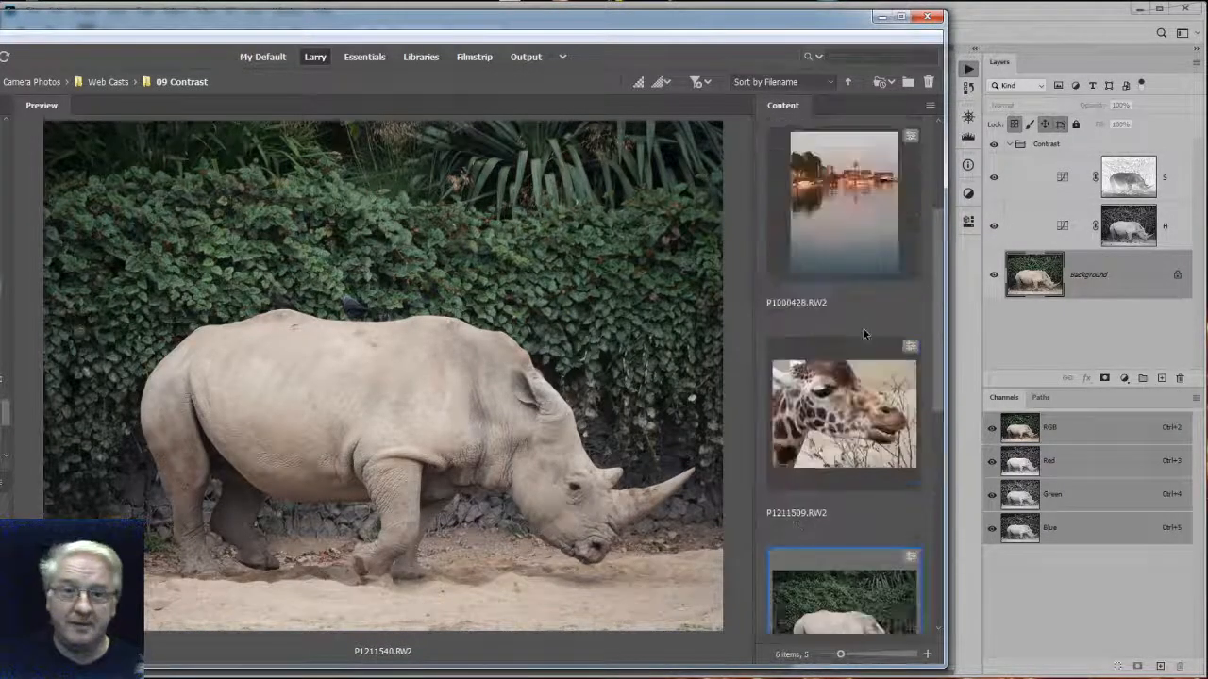
scroll(862, 327, up, 2)
click(845, 203)
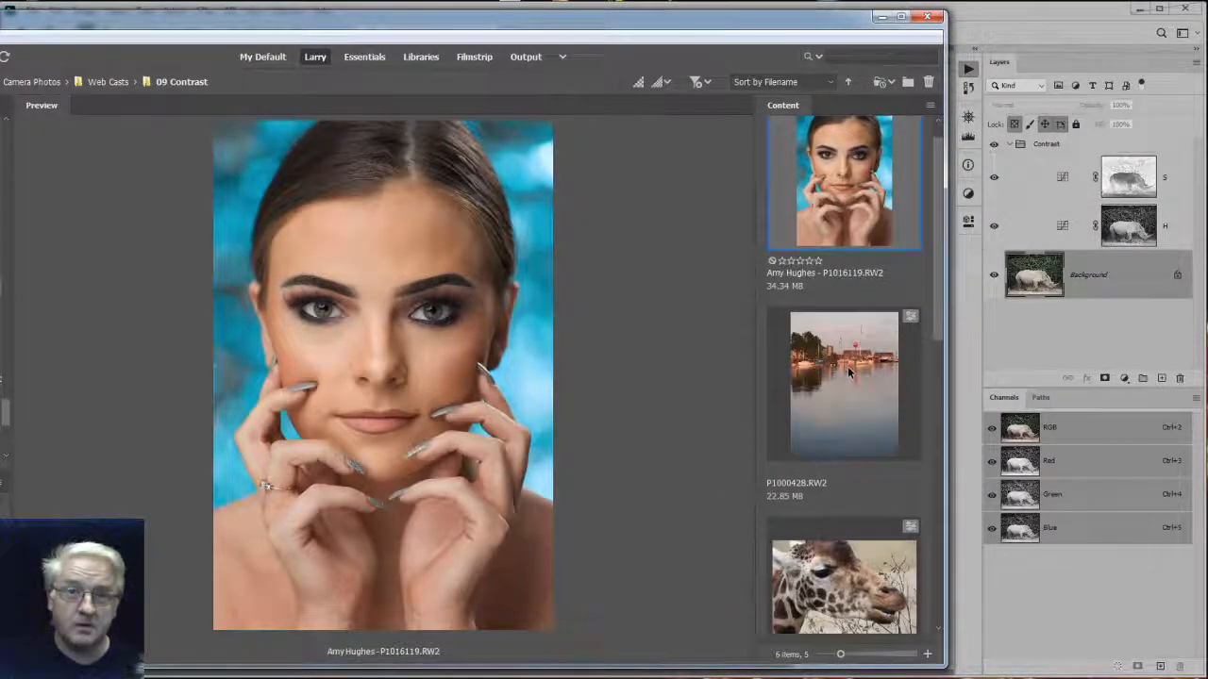
ctrl+click(848, 376)
right_click(848, 375)
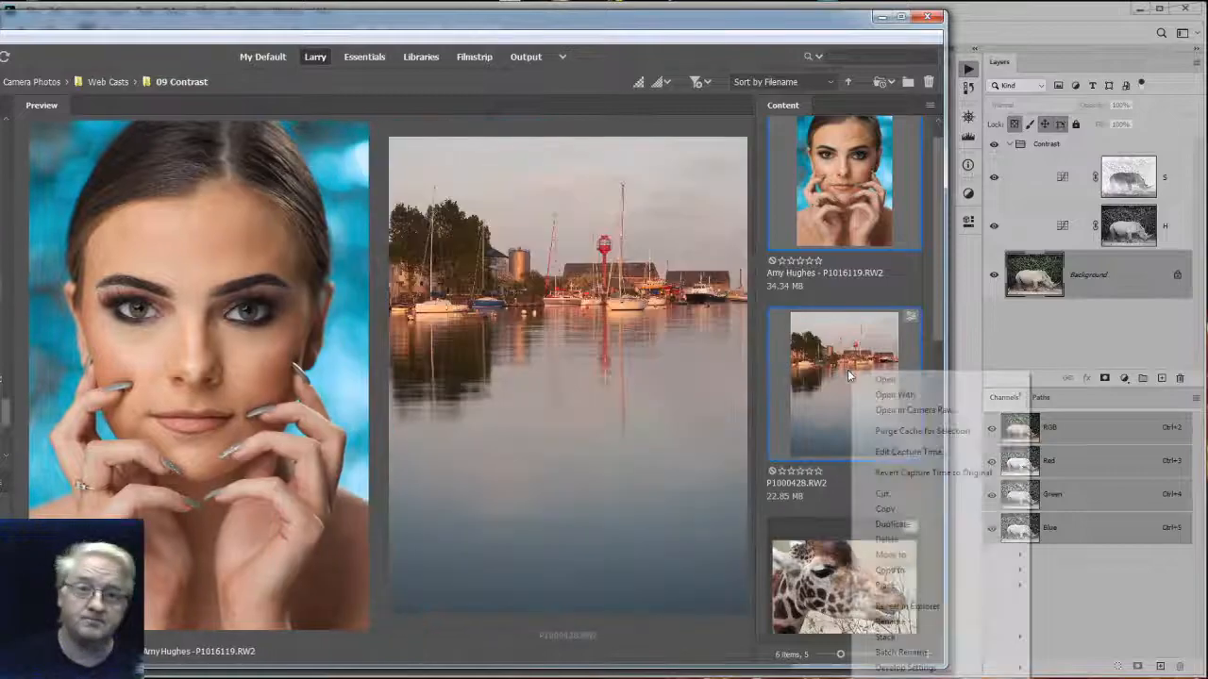
click(895, 381)
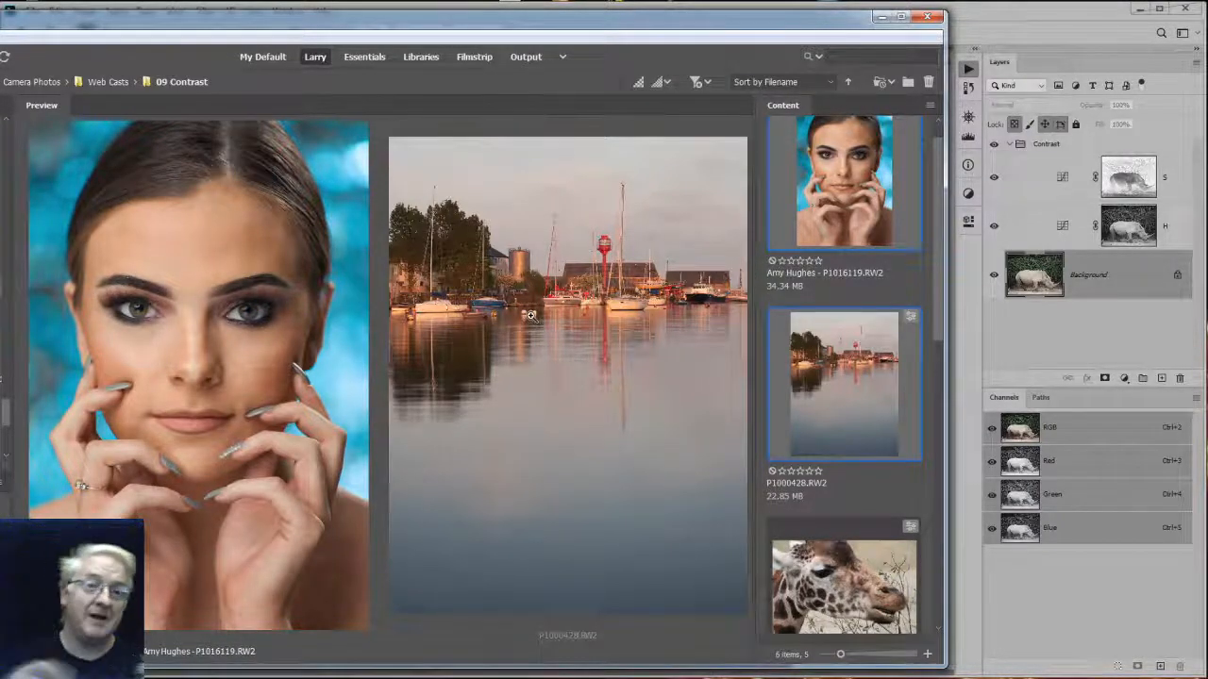
key(alt+Tab)
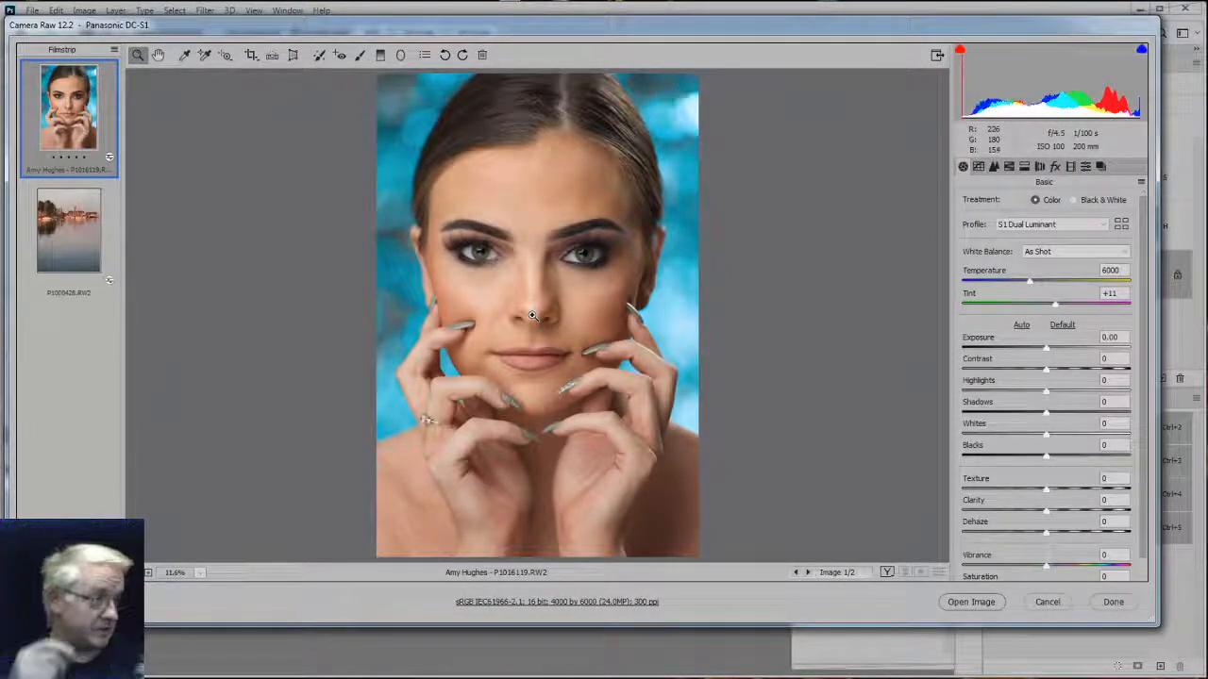
click(971, 601)
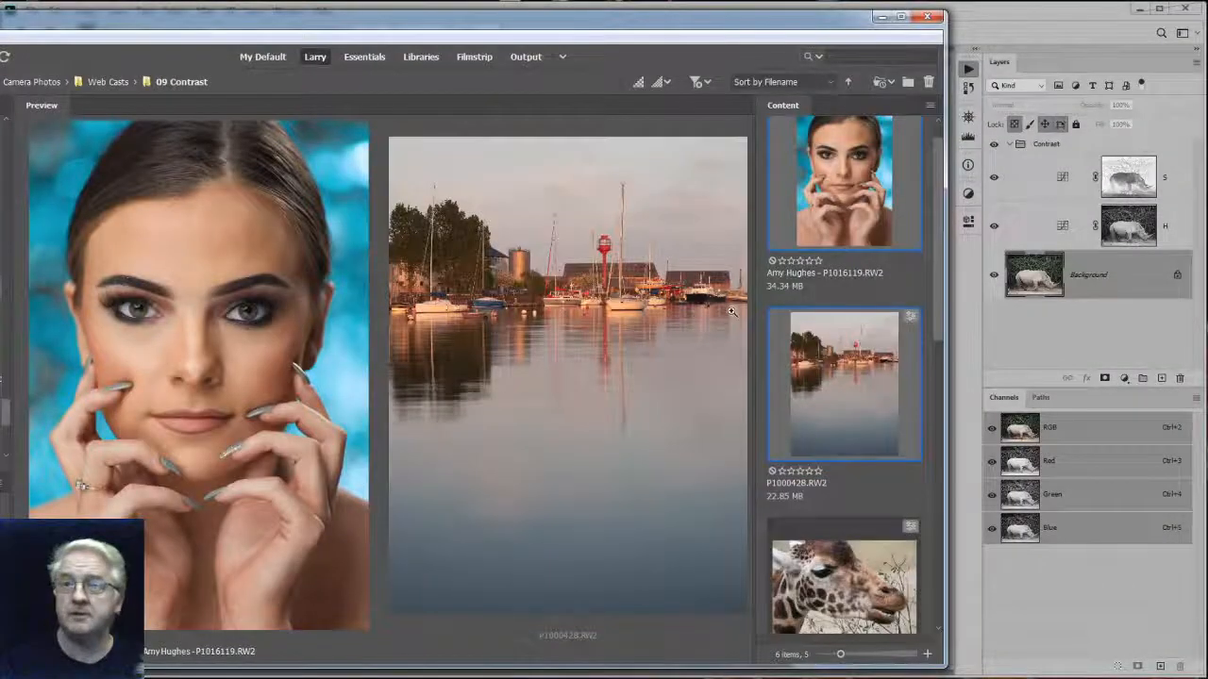
Select only the harbour photo P1000428.RW2 in Bridge and open it through Camera Raw into Photoshop.
click(834, 357)
right_click(836, 353)
key(Escape)
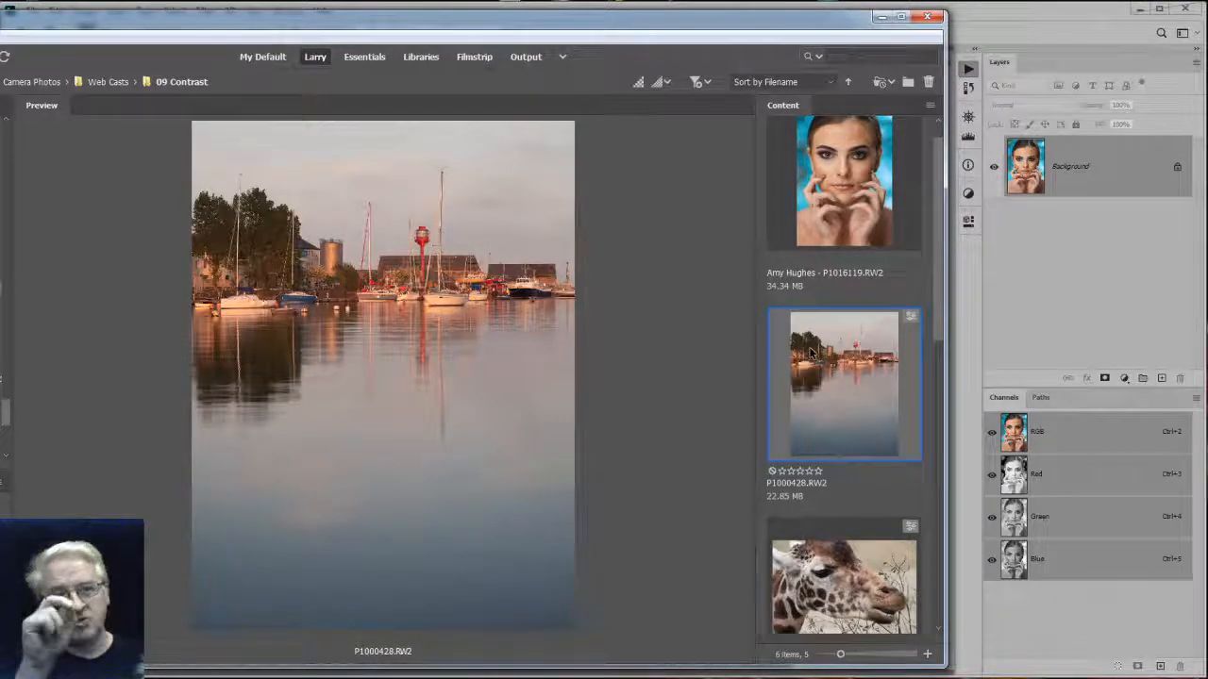
double_click(810, 351)
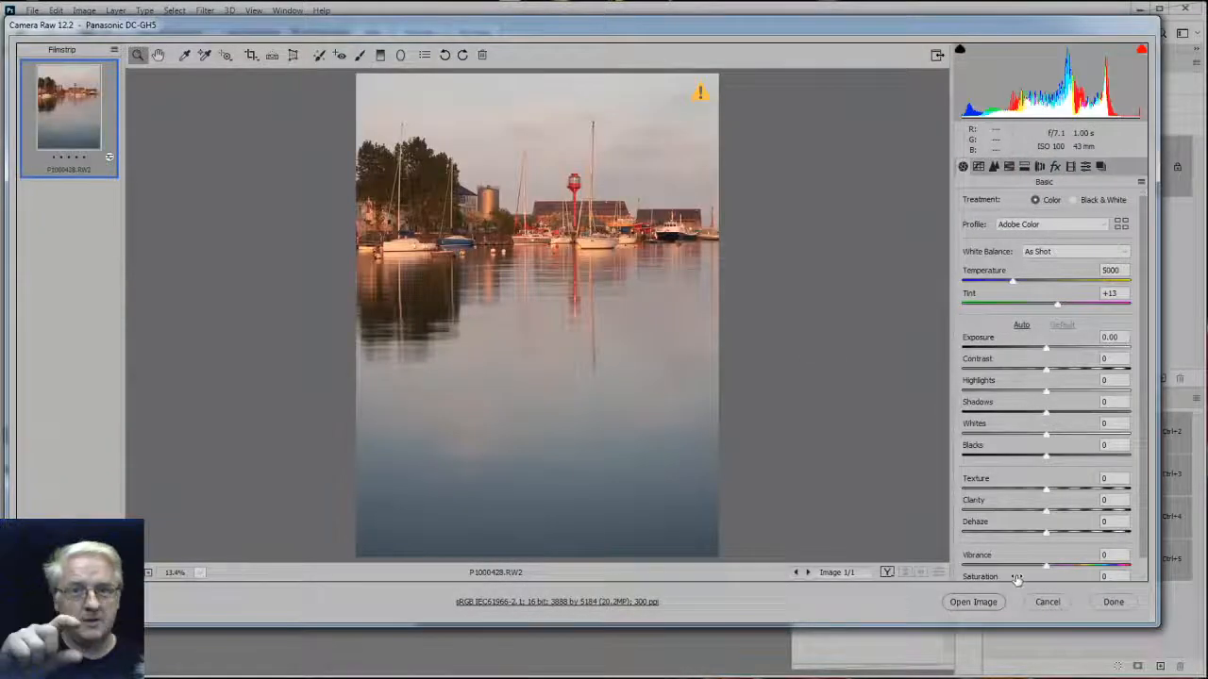
click(975, 608)
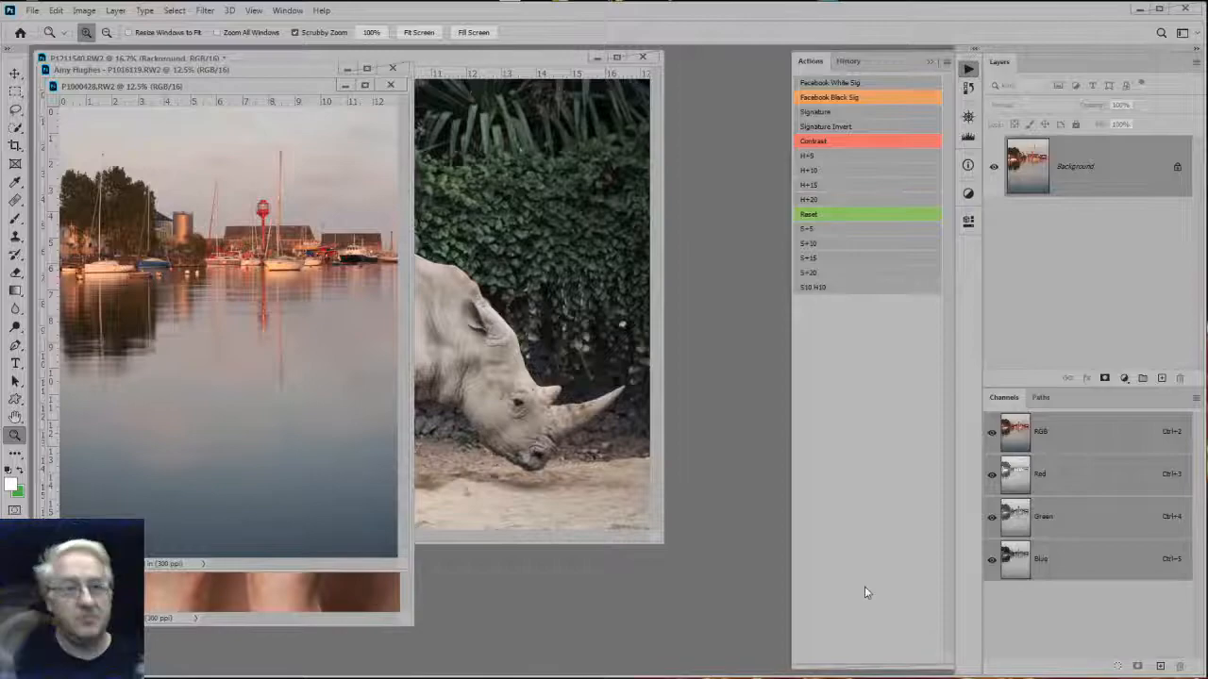
Close the rhino photo without saving and tile the portrait and harbour photos side by side.
drag(315, 95, 656, 168)
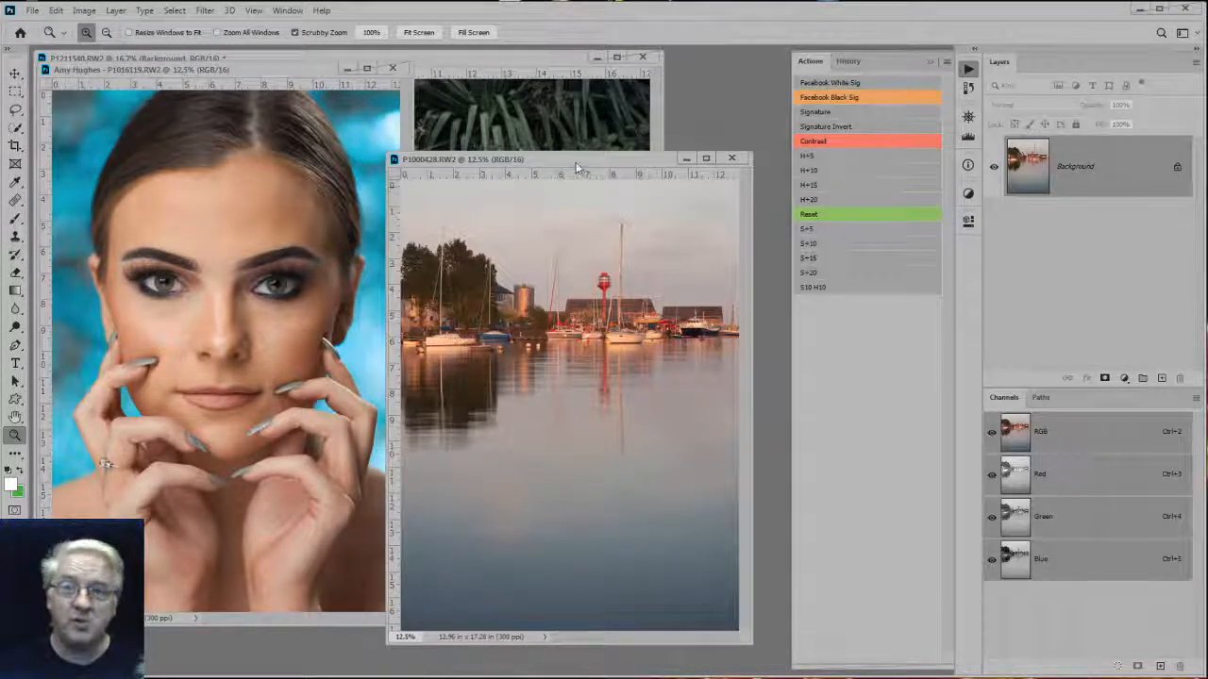
click(640, 60)
click(640, 59)
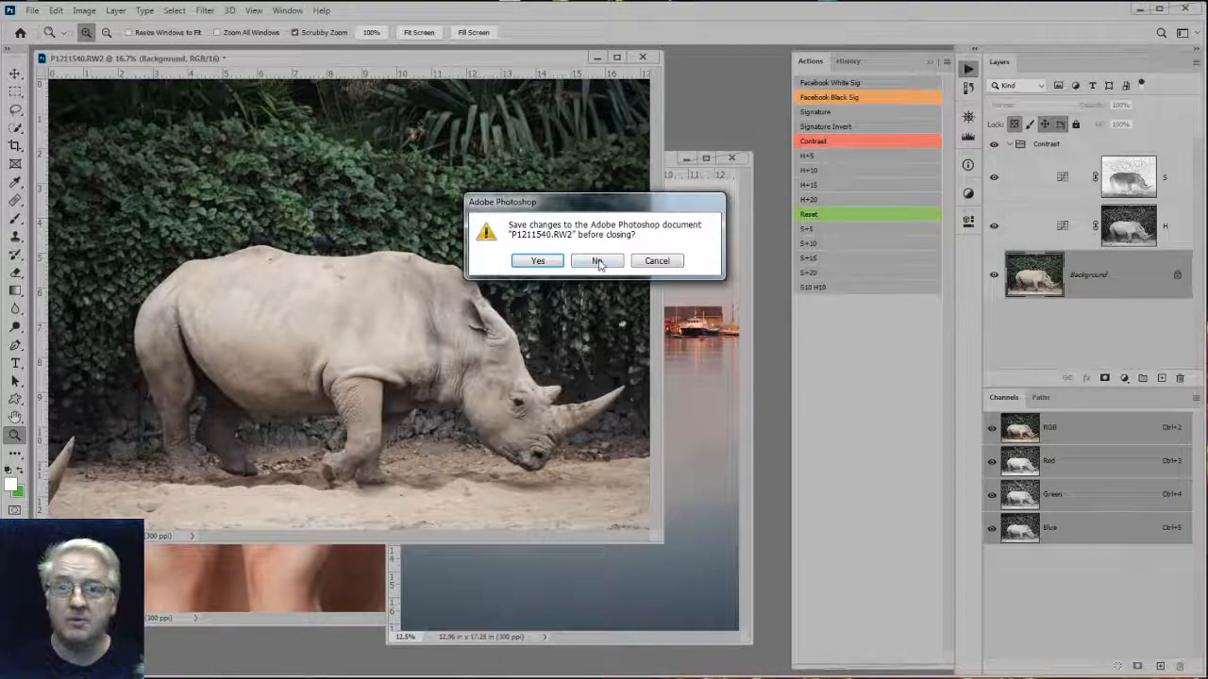
click(600, 260)
key(alt)
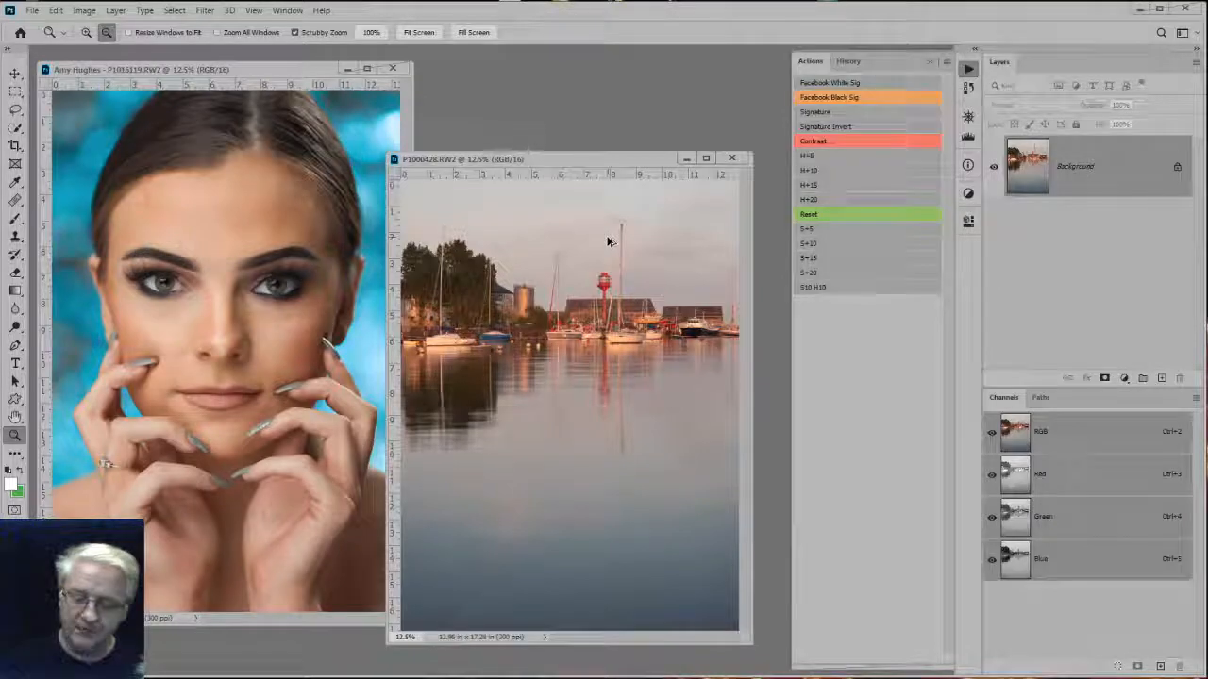
key(ctrl+alt+shift+t)
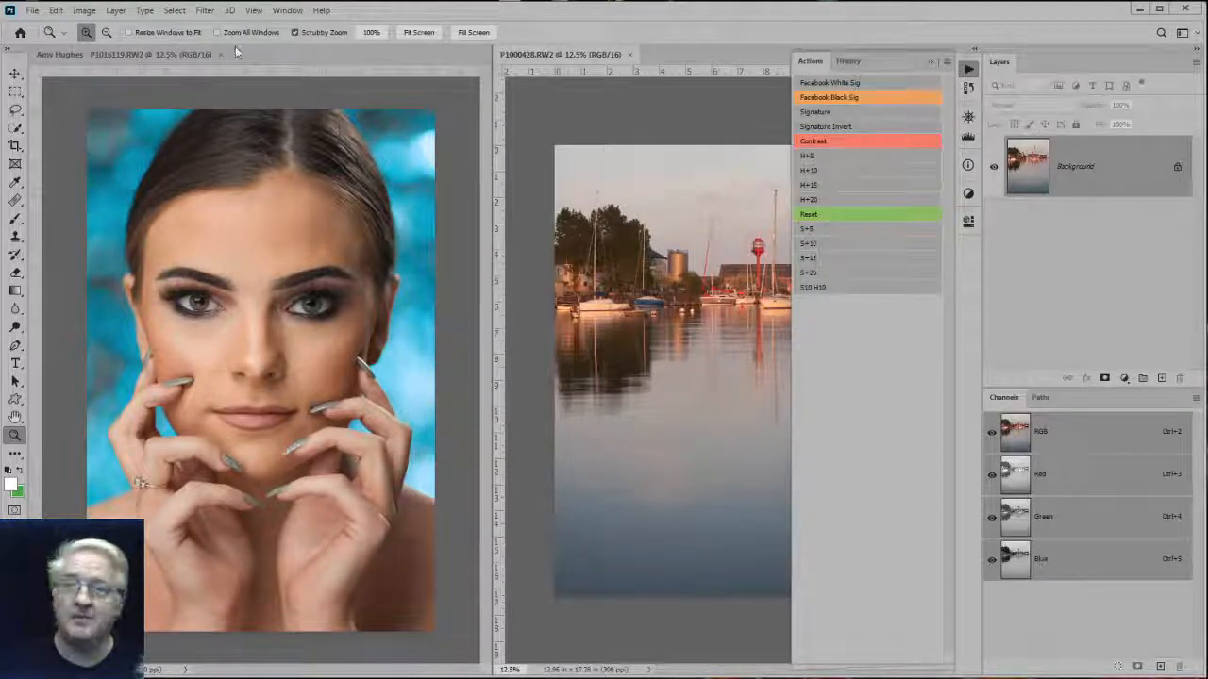
Run the S10 H10 action on the portrait photo and change its shadow contrast with S+5.
click(132, 54)
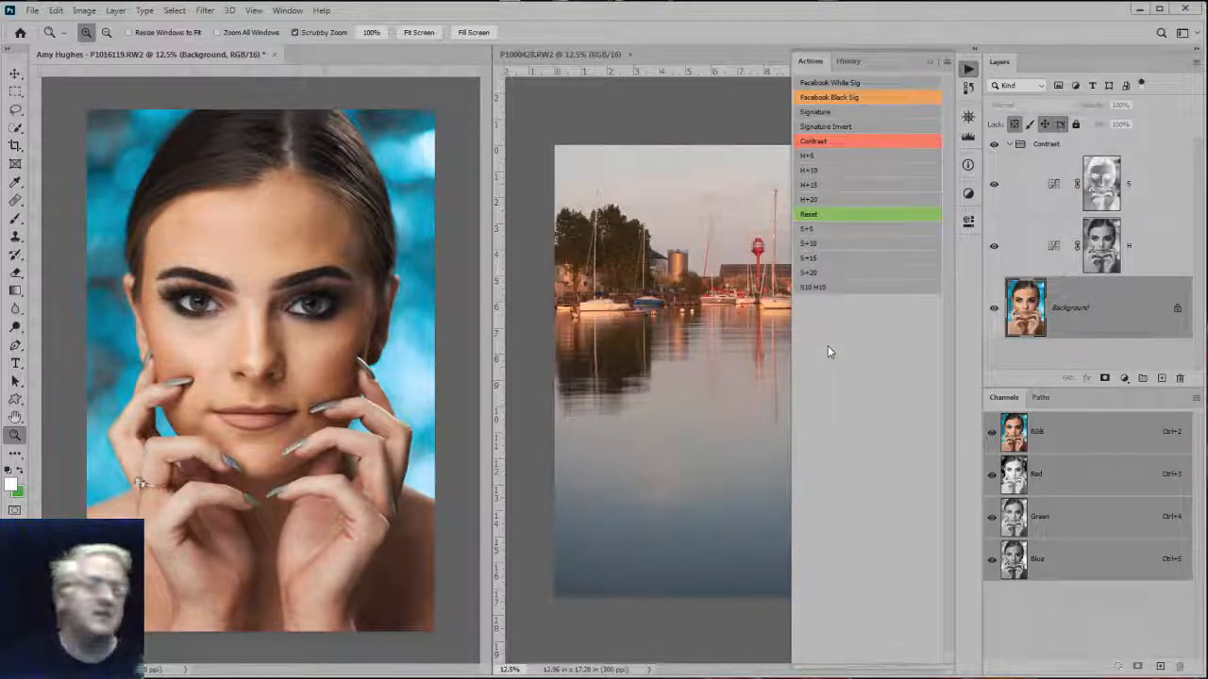
click(817, 229)
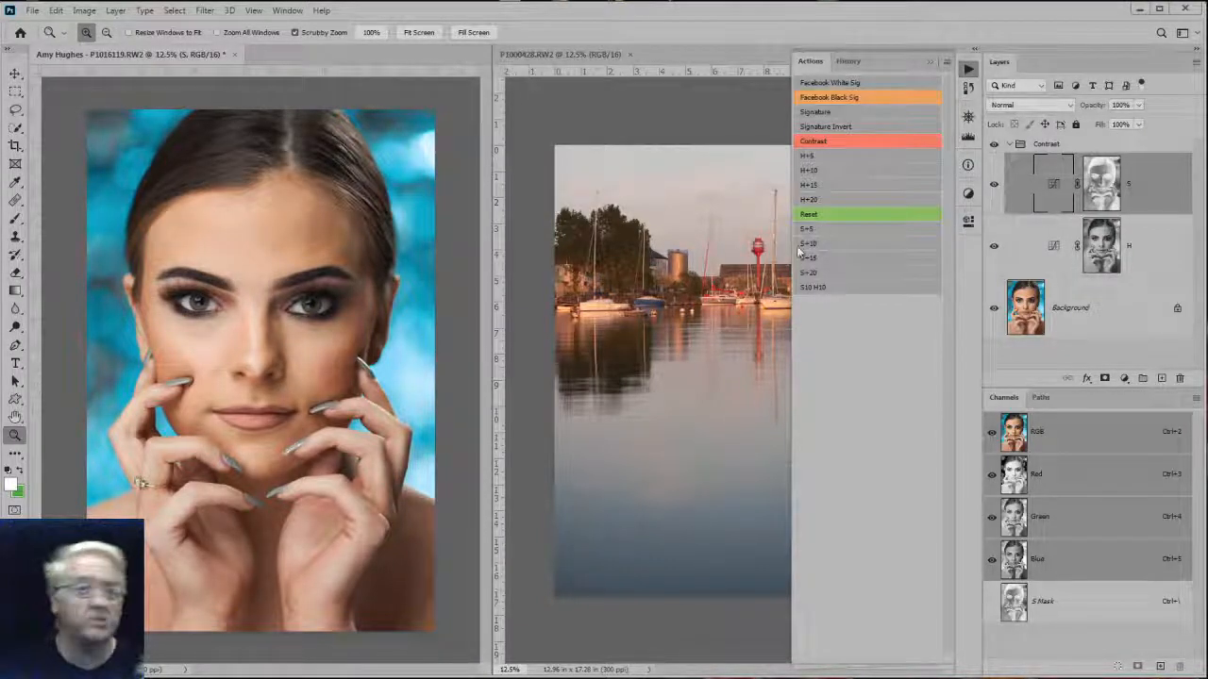
Run the S10 H10 action on the harbour photo and collapse the actions list to reveal the whole image.
click(660, 115)
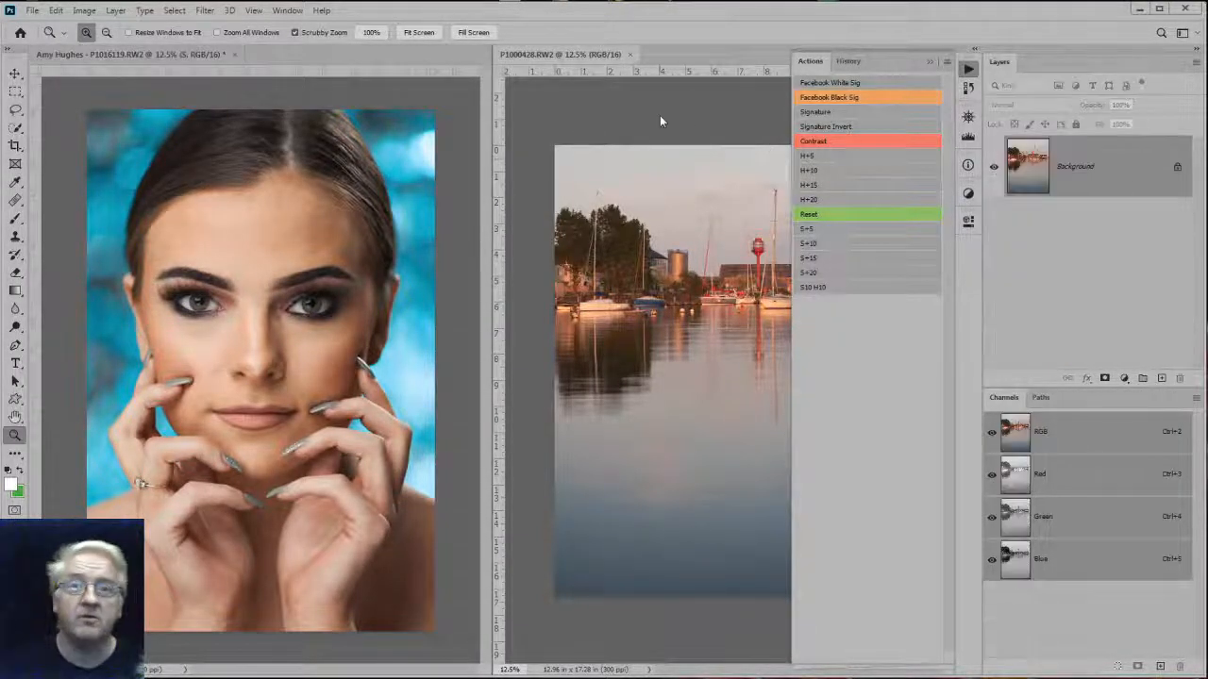
click(838, 289)
click(967, 69)
click(968, 69)
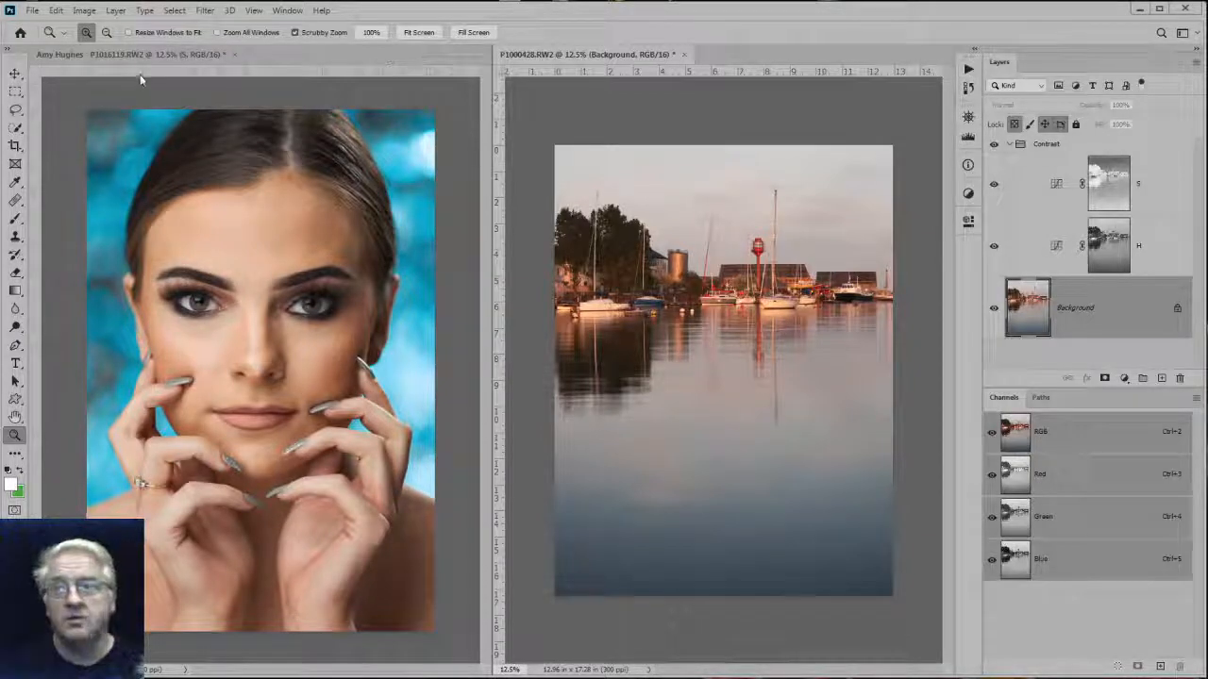
Close the portrait and harbour photos without saving their changes.
click(235, 55)
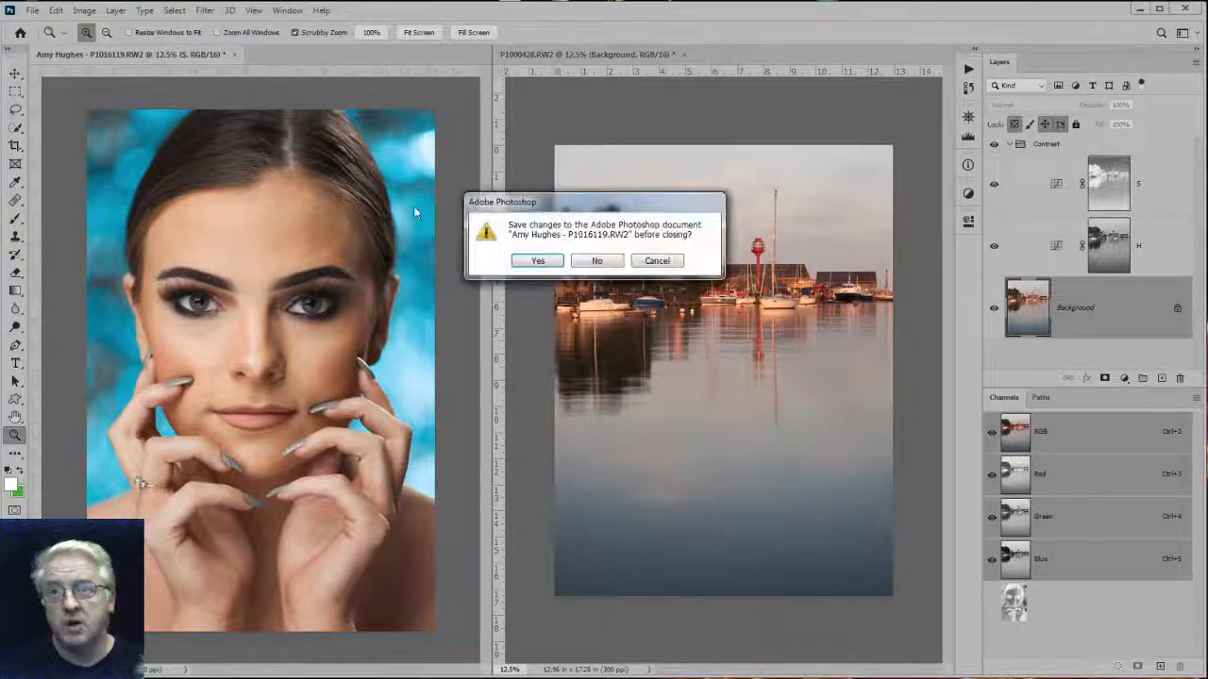
click(598, 270)
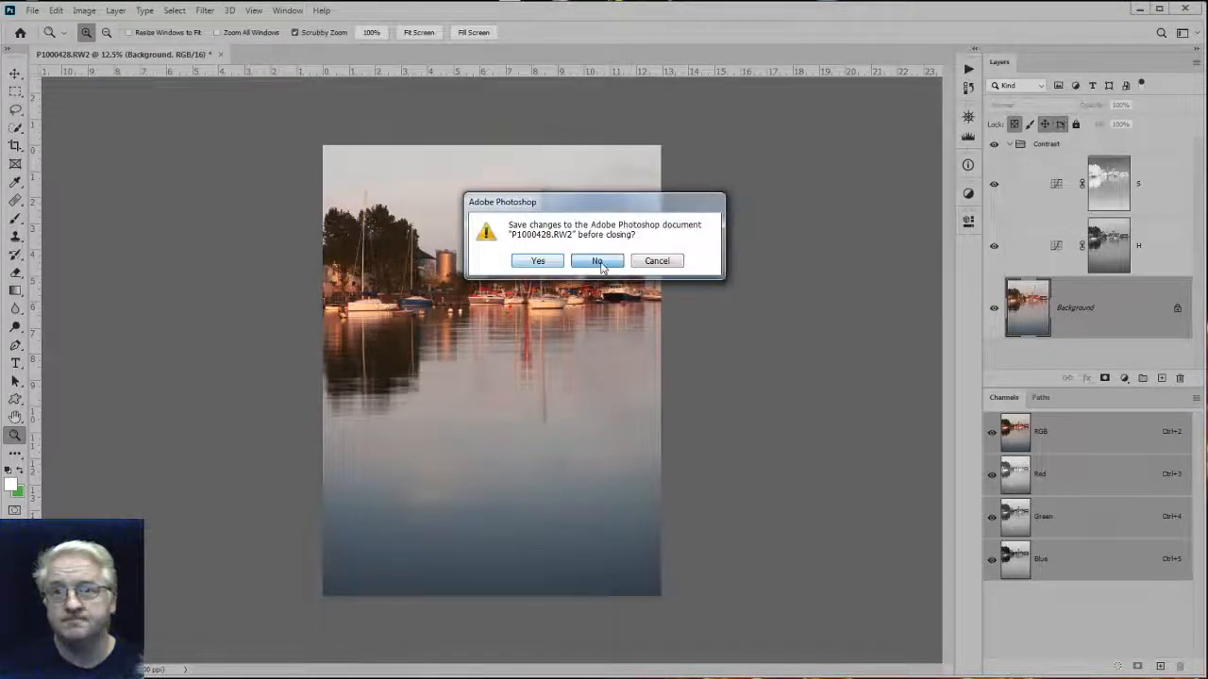
click(597, 262)
Switch to Bridge and open the orangutan photo P1211617.RW2 in Camera Raw.
key(alt+Tab)
scroll(872, 385, down, 5)
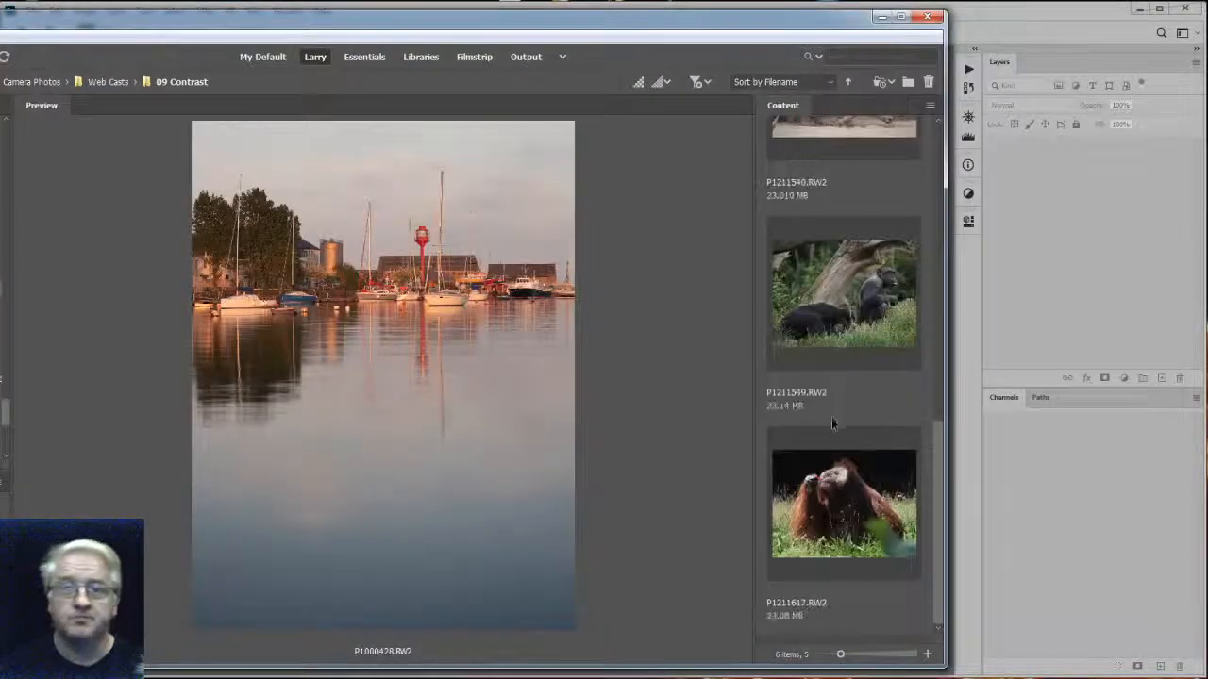
click(809, 480)
right_click(810, 480)
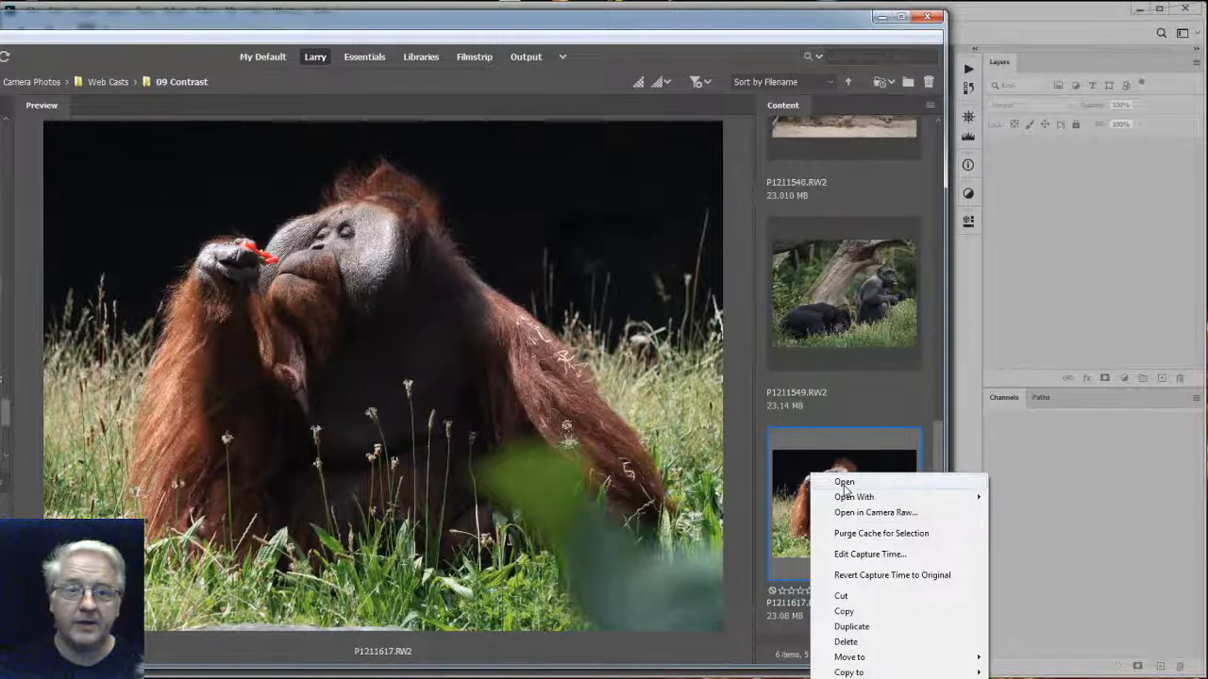
click(843, 487)
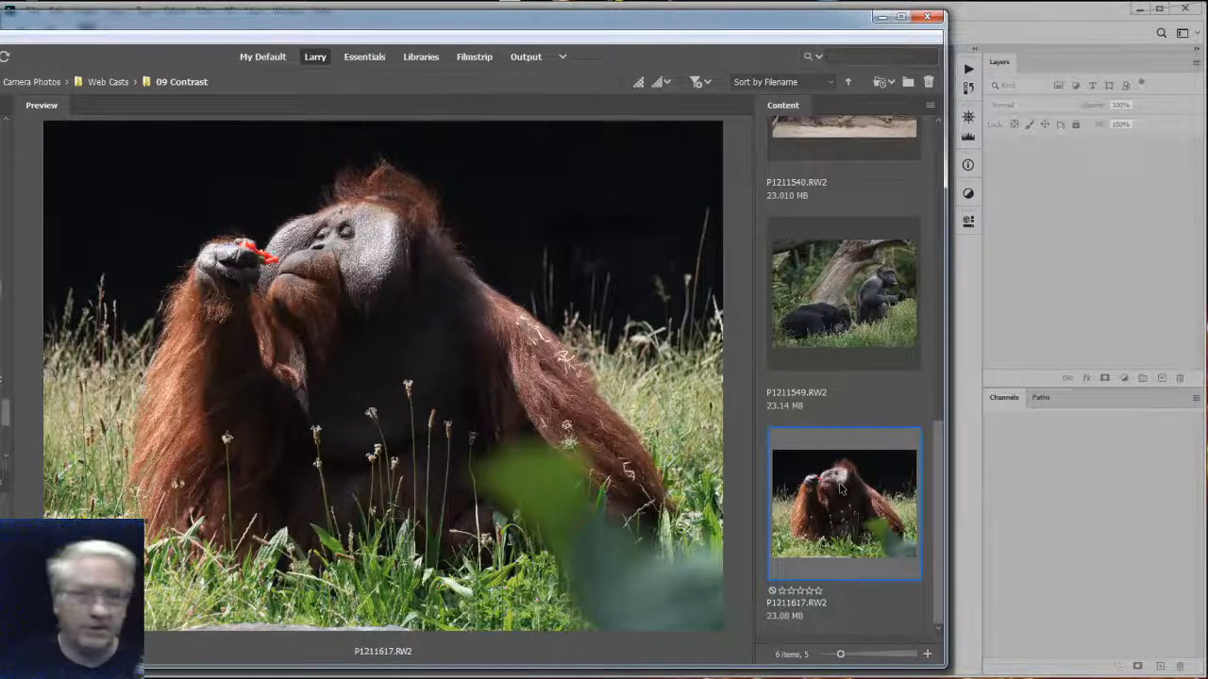
double_click(840, 487)
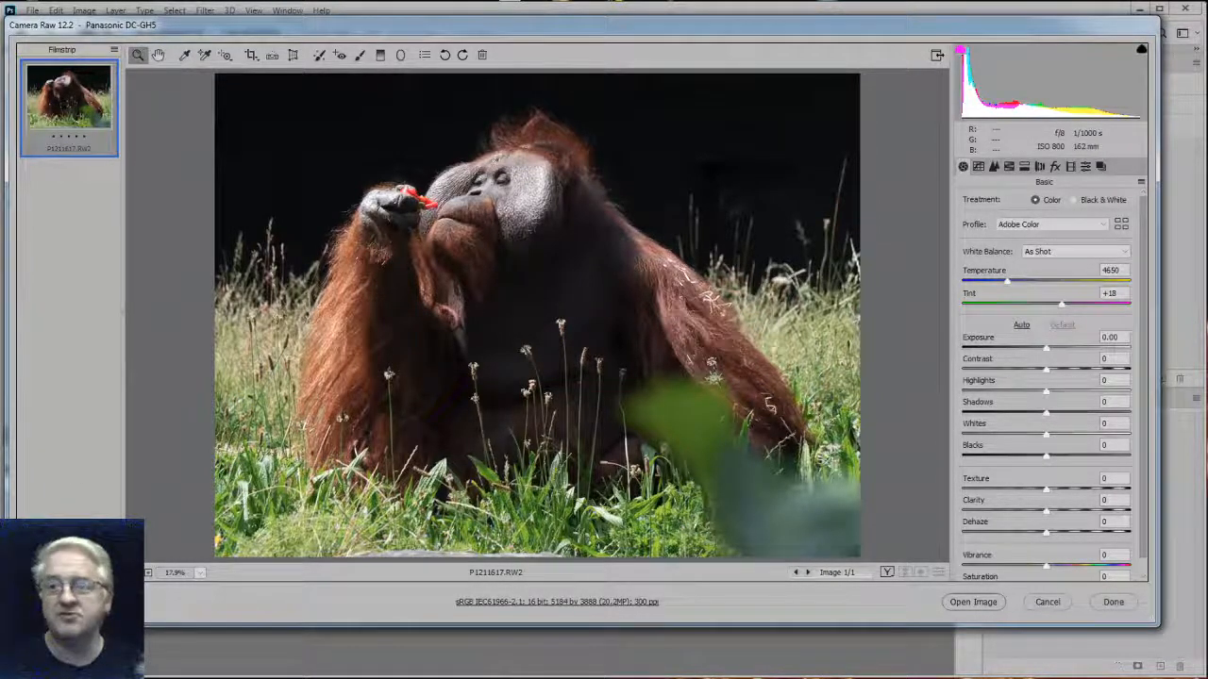
Switch to Bridge and preview Camera Tone Curve.jpg in the 01 Setup & Preferences folder to examine the curve's shape.
key(alt+Tab)
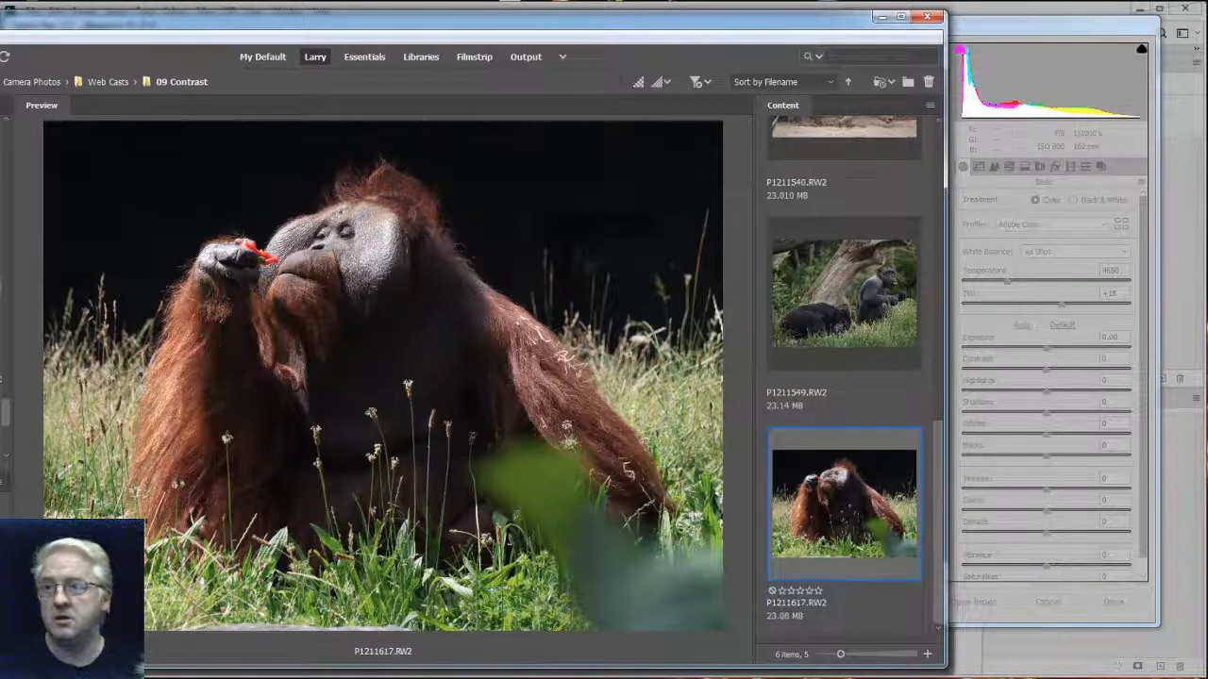
click(1, 378)
scroll(822, 413, down, 8)
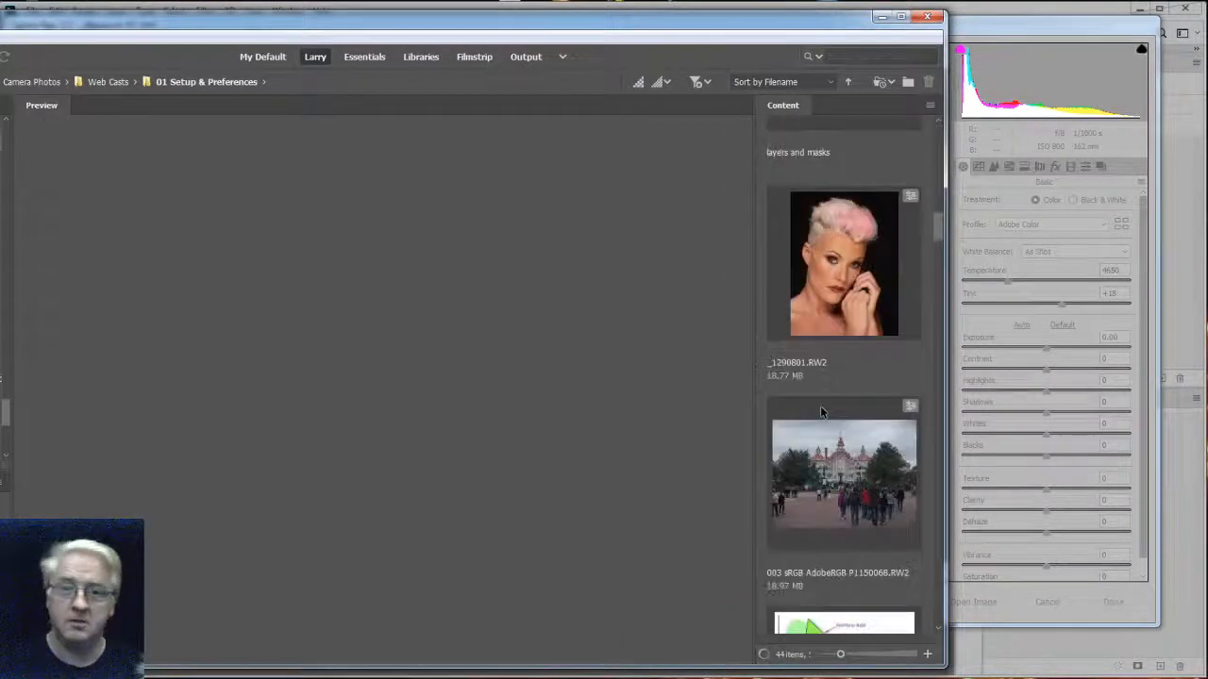
scroll(822, 412, down, 5)
scroll(852, 368, up, 3)
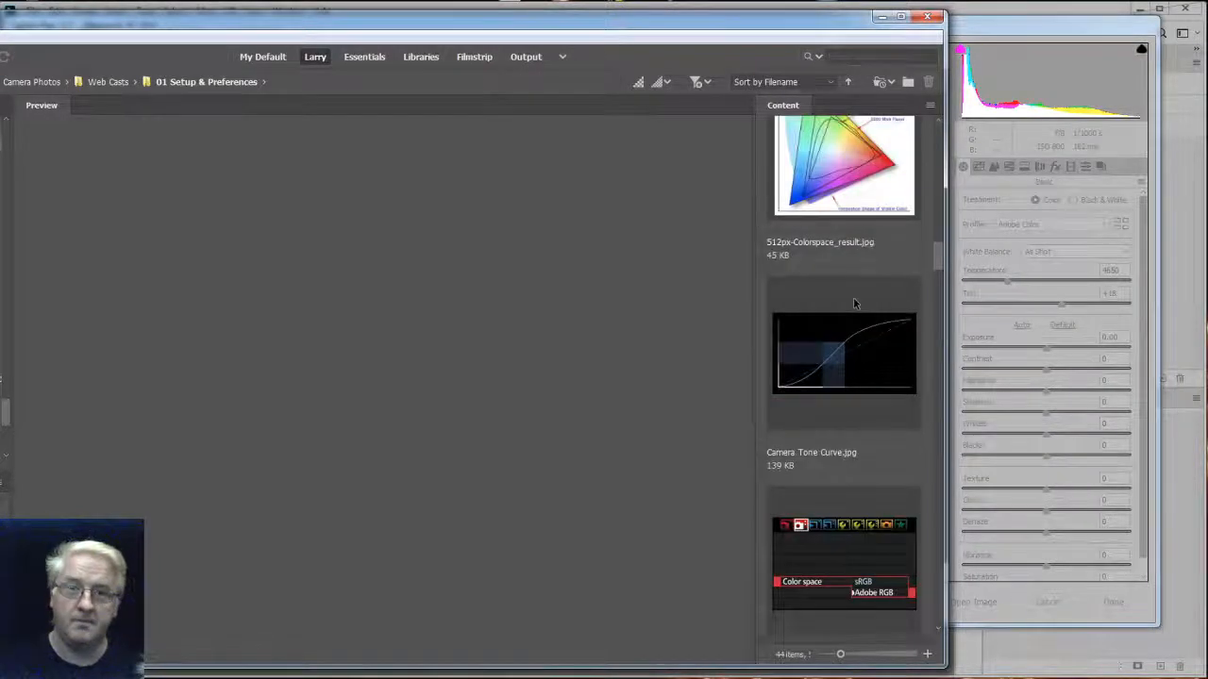
click(842, 363)
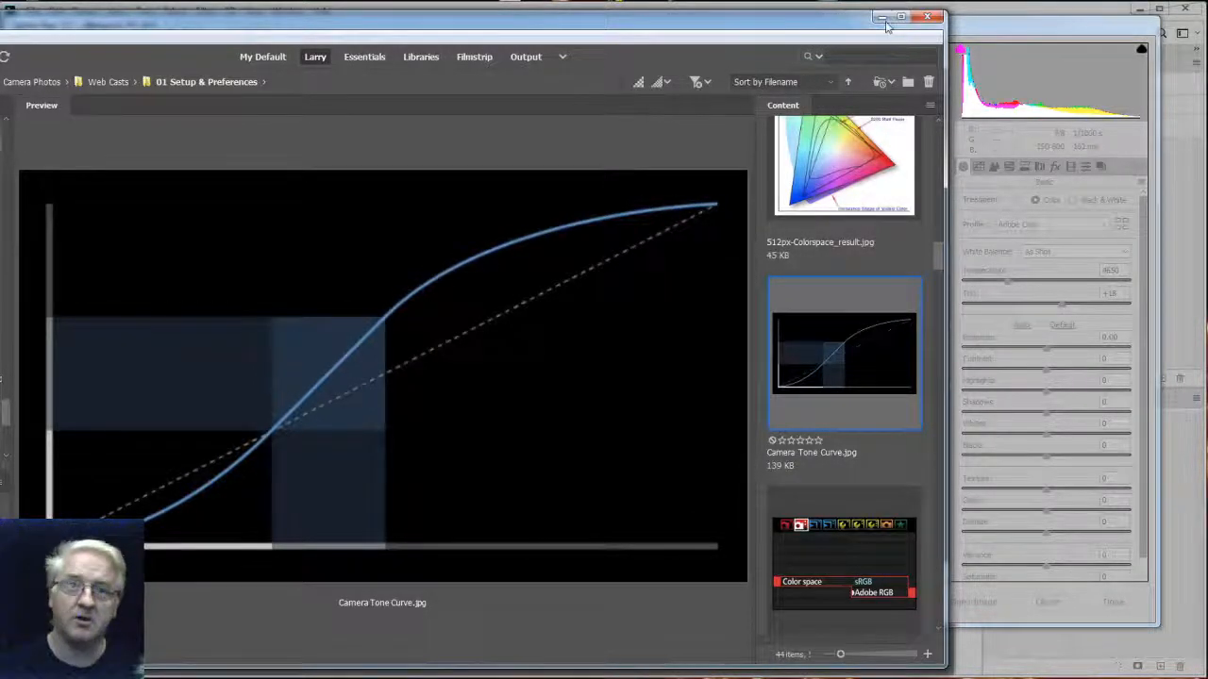
Return to Camera Raw, try the orangutan photo's Shadows at +76, and reset Shadows to 0.
click(978, 40)
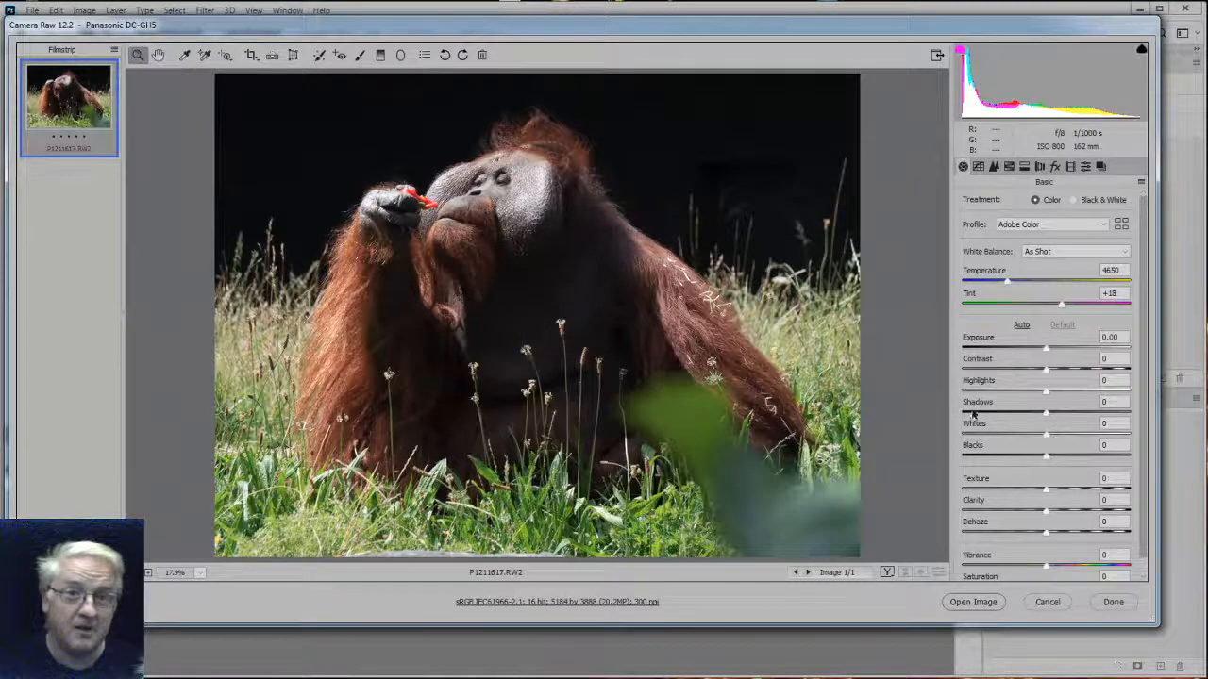
click(1103, 403)
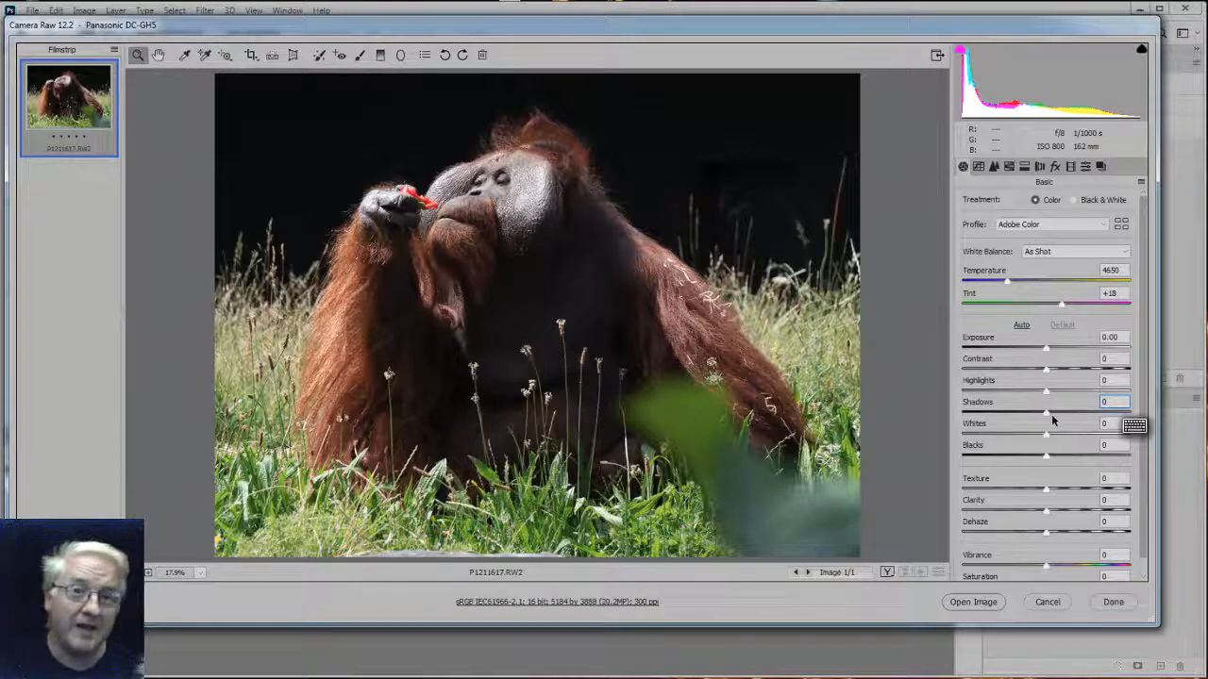
drag(1045, 414, 1127, 401)
click(1110, 414)
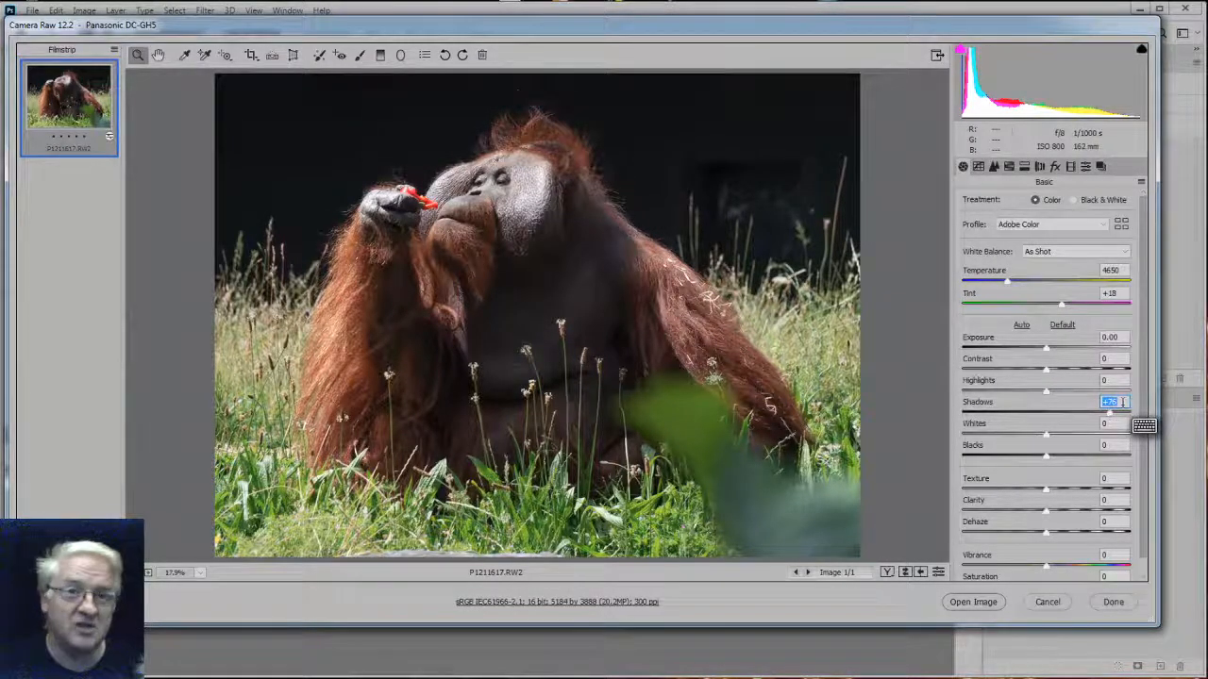
double_click(968, 411)
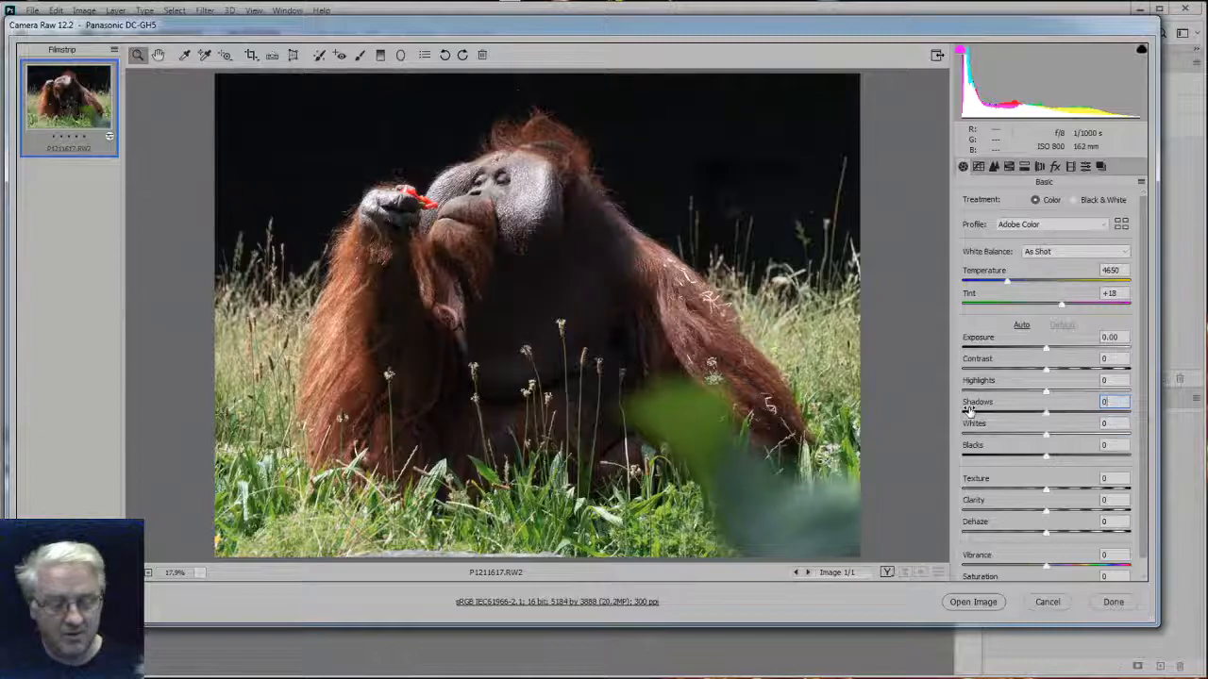
Raise the orangutan photo's Shadows to +90 in increments of 10.
key(shift+Up)
key(shift+Up)
key(shift+Up)
key(shift+Up)
key(shift+Up)
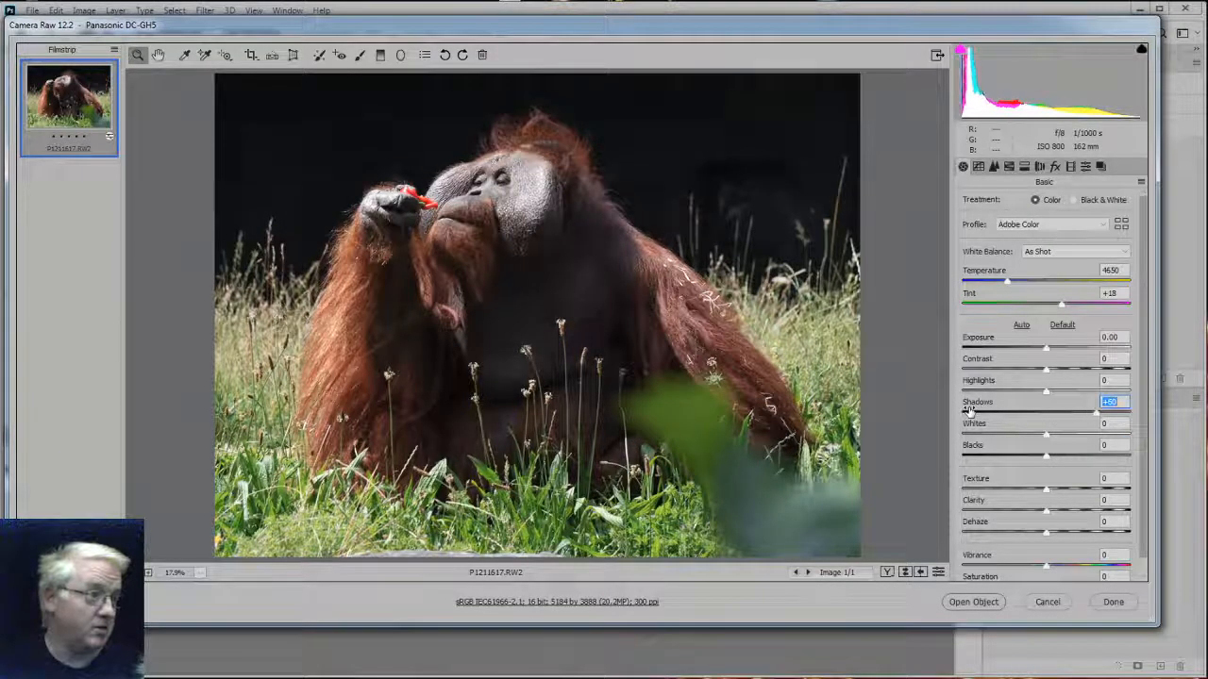
key(shift+Up)
key(shift+Up)
key(shift+Up)
key(shift+Up)
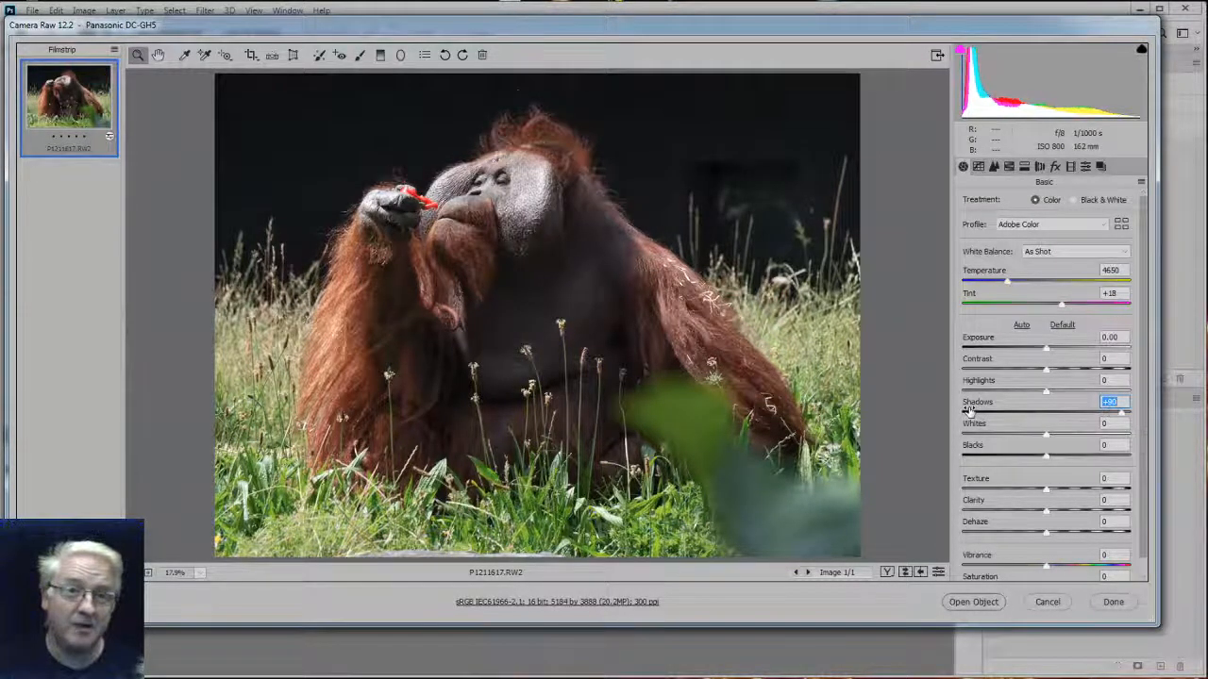
key(shift+Up)
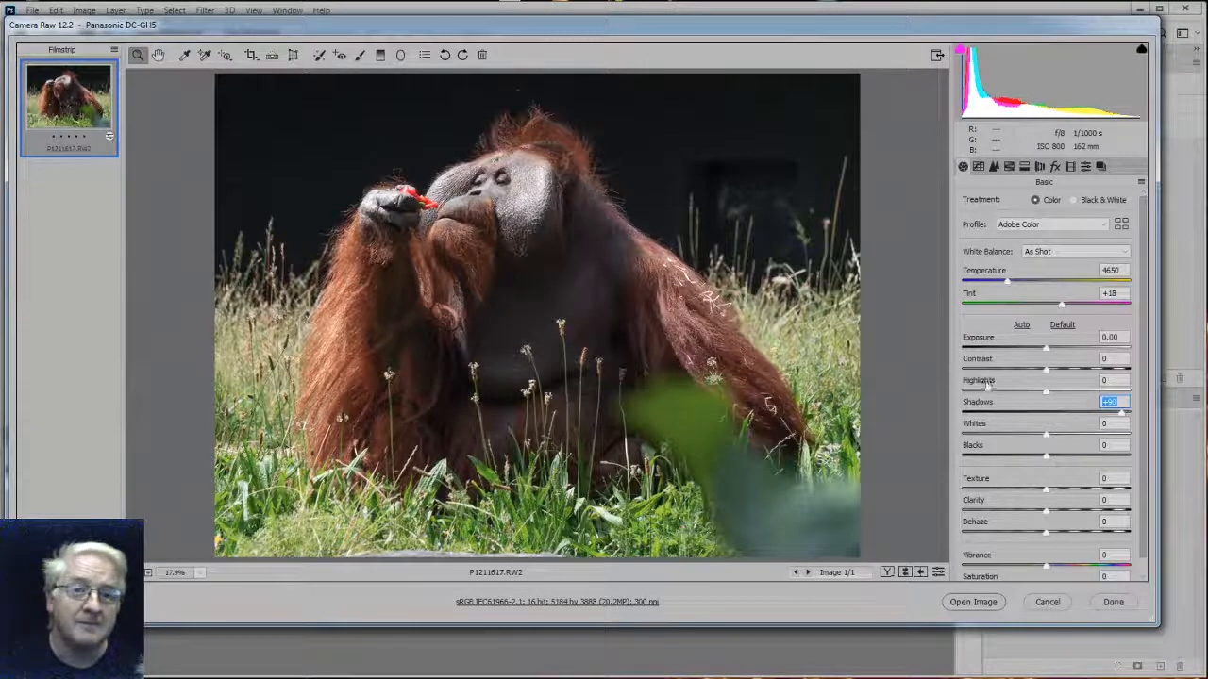
Lower the orangutan photo's Highlights to -60, leaving Whites at 0.
mouse_move(1045, 391)
mouse_down()
mouse_move(1165, 394)
mouse_move(1047, 382)
mouse_up()
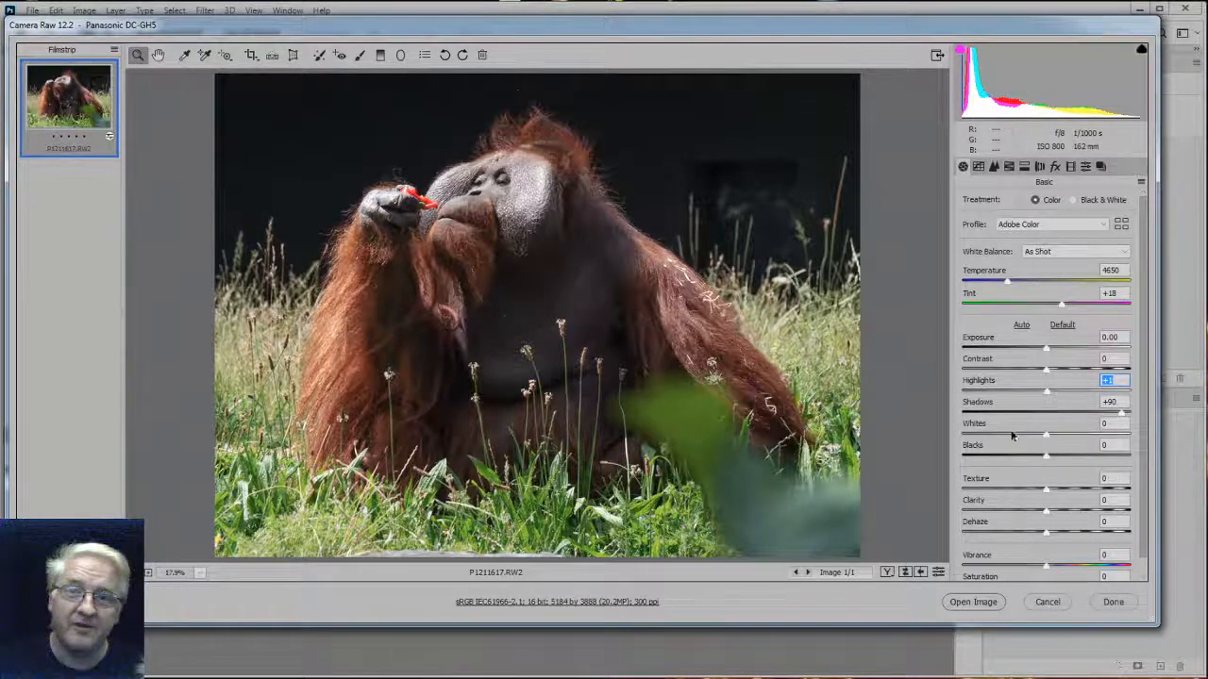
mouse_move(1046, 437)
mouse_down()
mouse_move(911, 440)
mouse_move(1036, 436)
mouse_up()
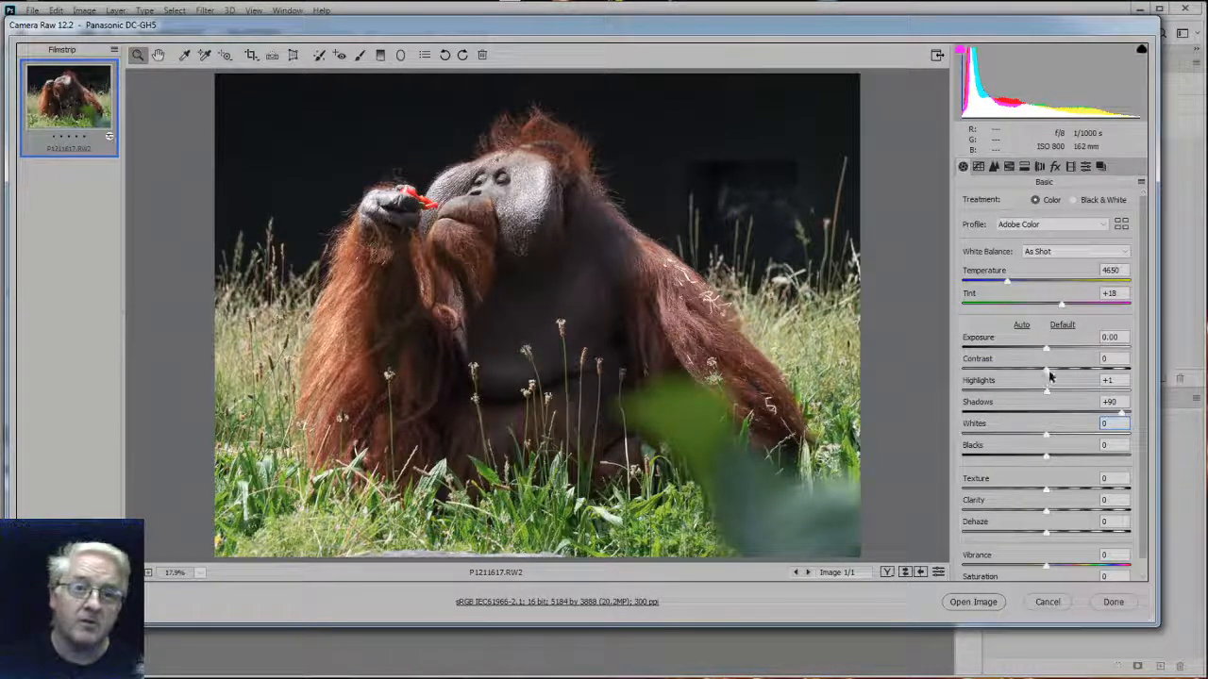
click(1114, 380)
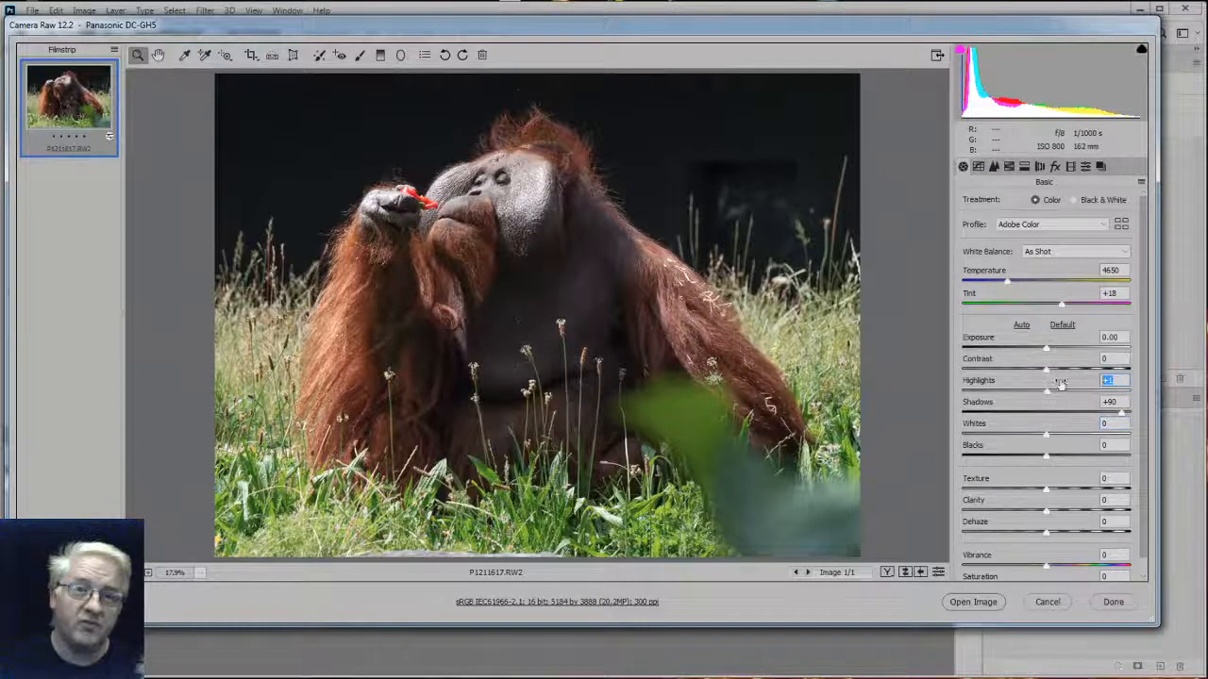
key(shift+Up)
key(shift+Down)
key(shift+Down)
key(shift+Down)
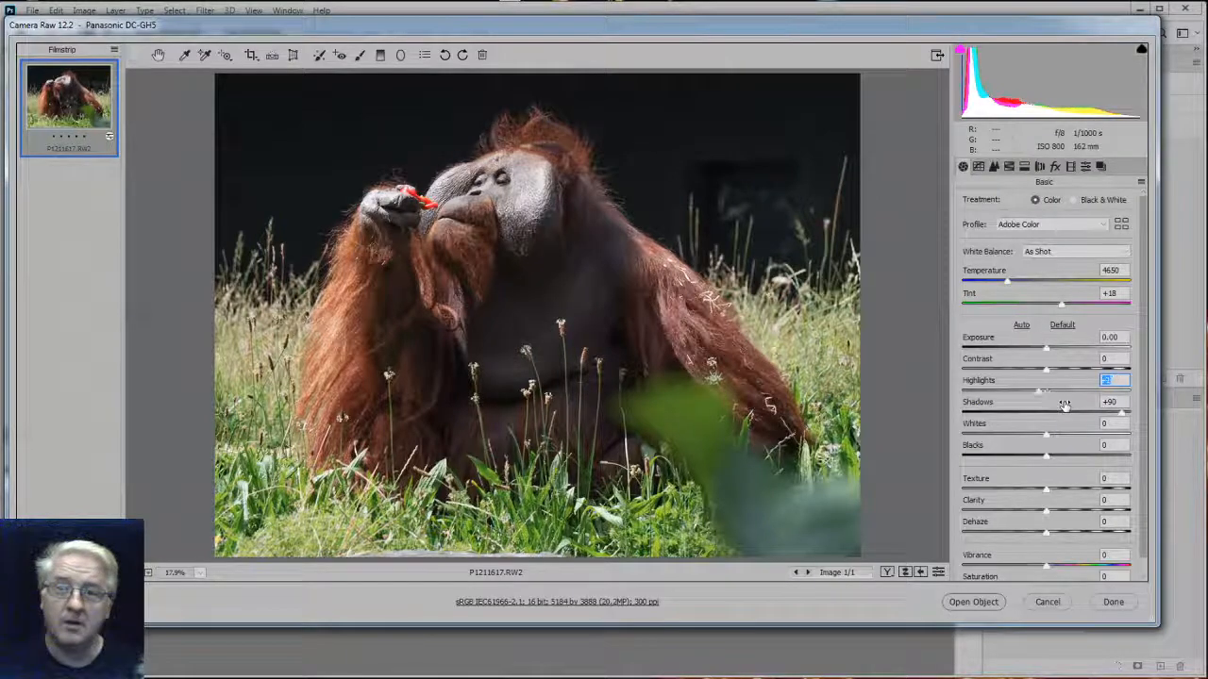
key(shift+Down)
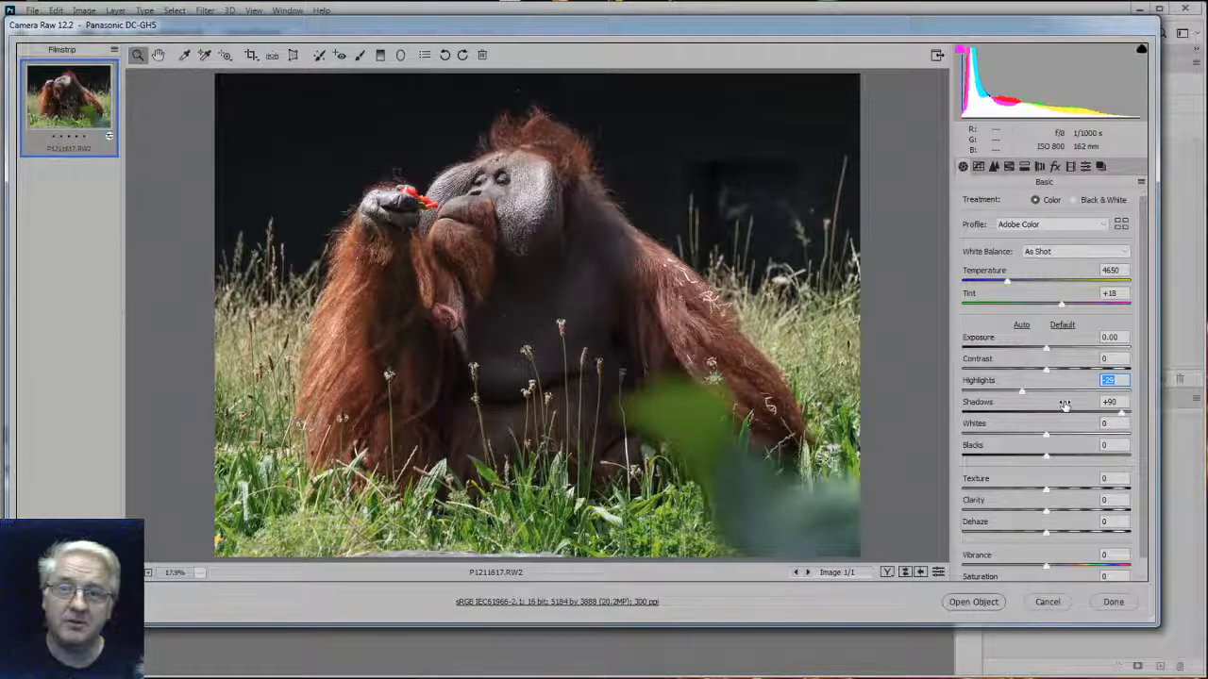
key(shift+Down)
key(shift+Down)
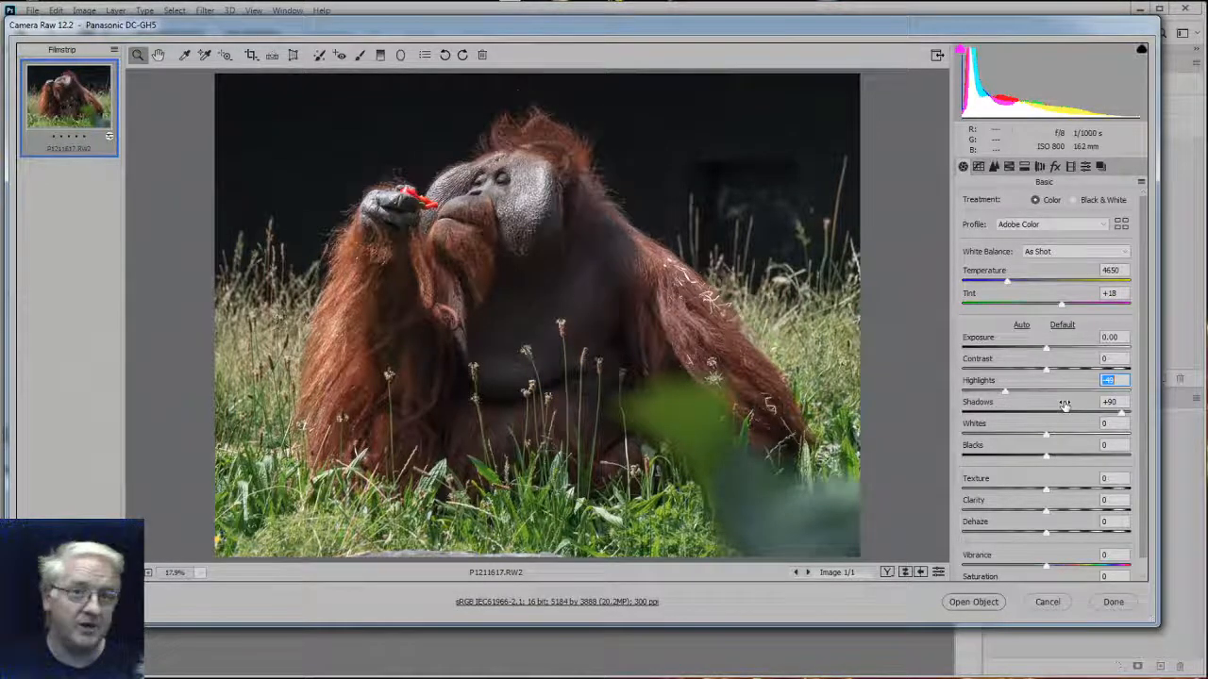
key(shift+Down)
key(Down)
key(Down)
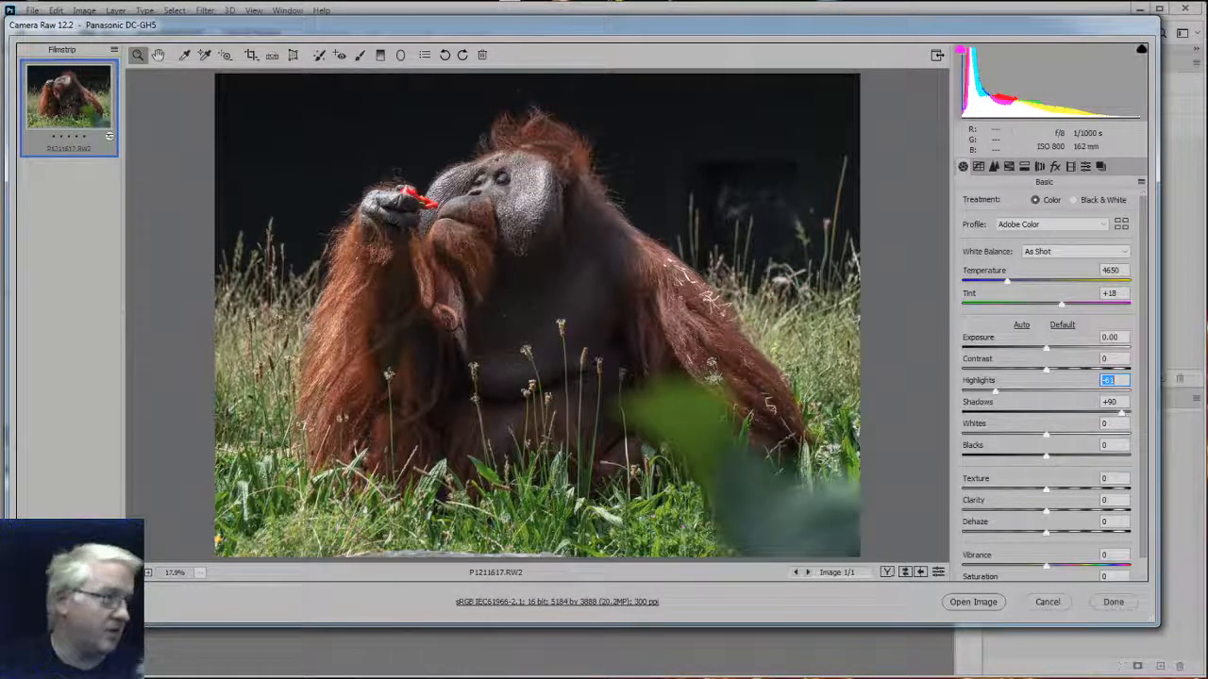
key(Up)
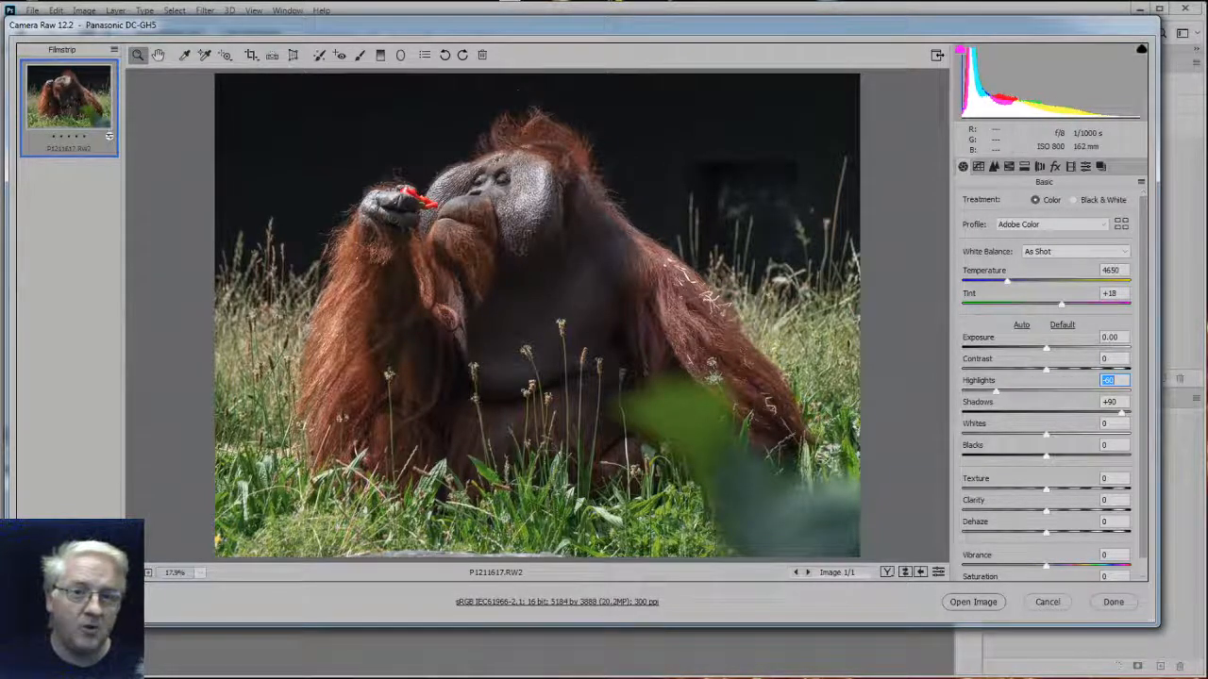
Open the adjusted raw photo as a docked document and run the S10 H10 action on it.
click(972, 602)
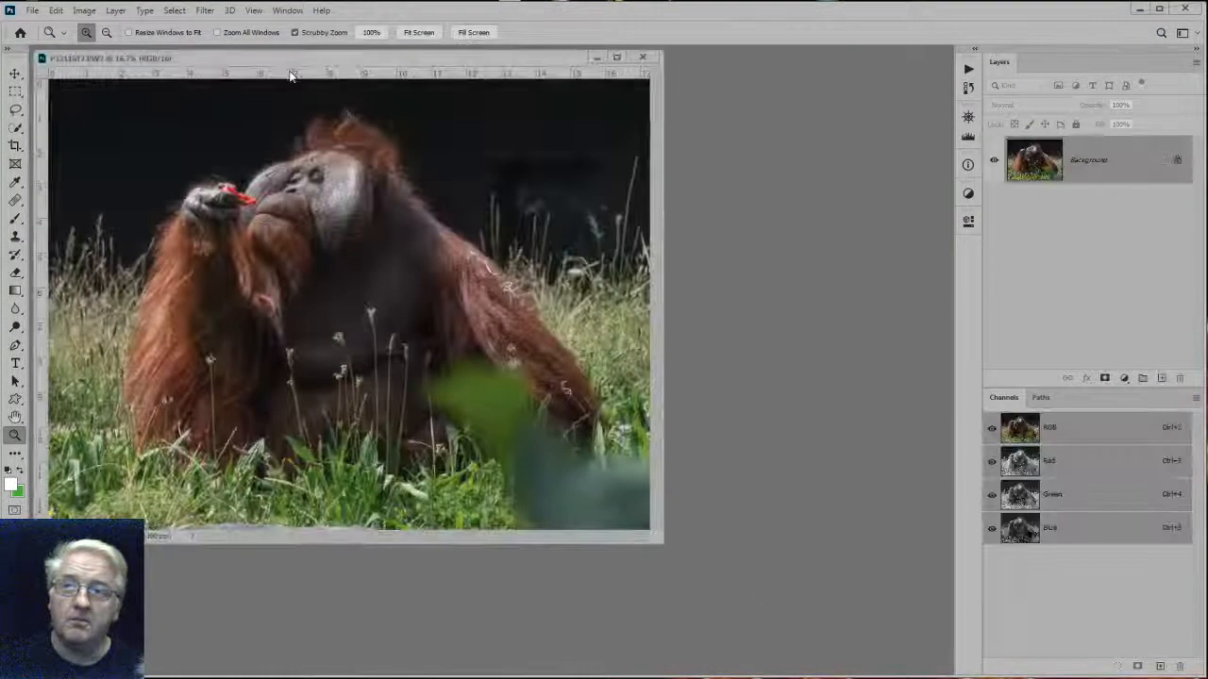
drag(290, 58, 438, 49)
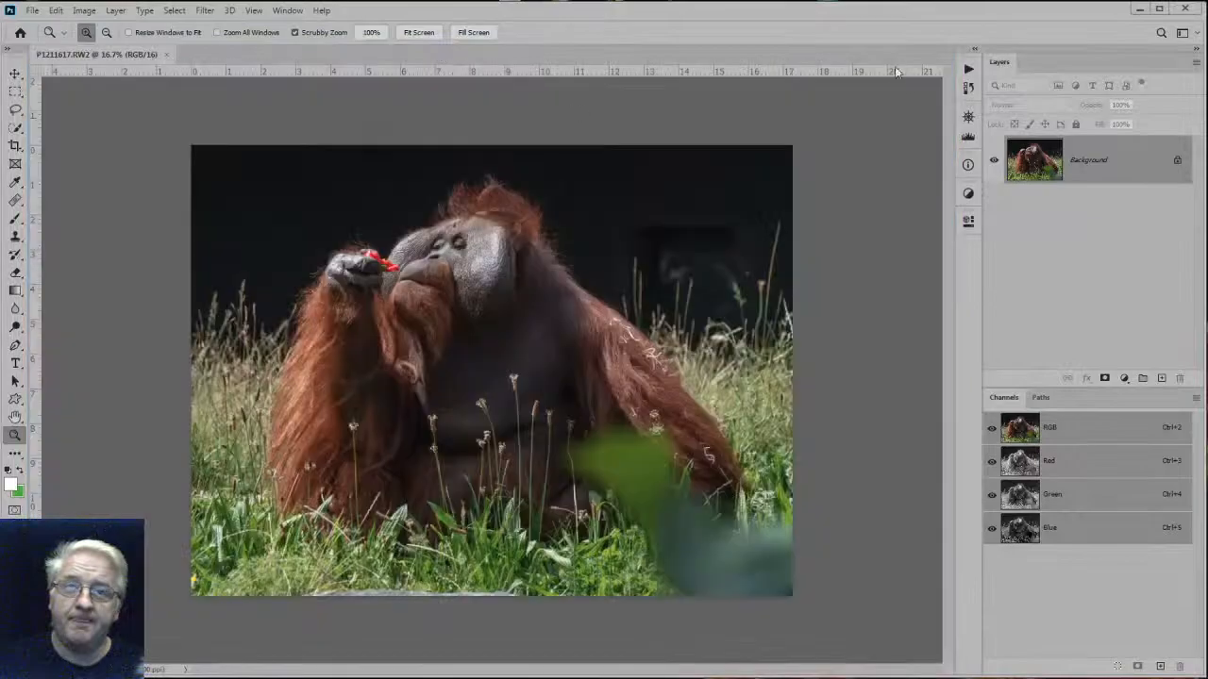
click(968, 69)
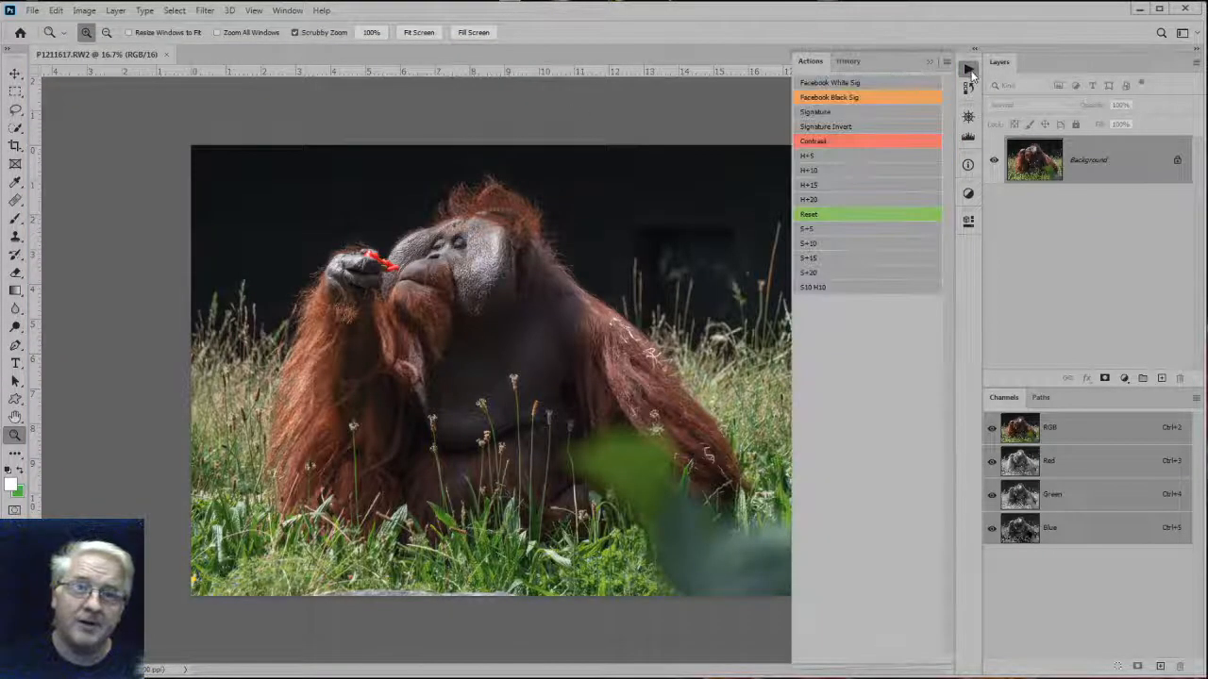
click(830, 287)
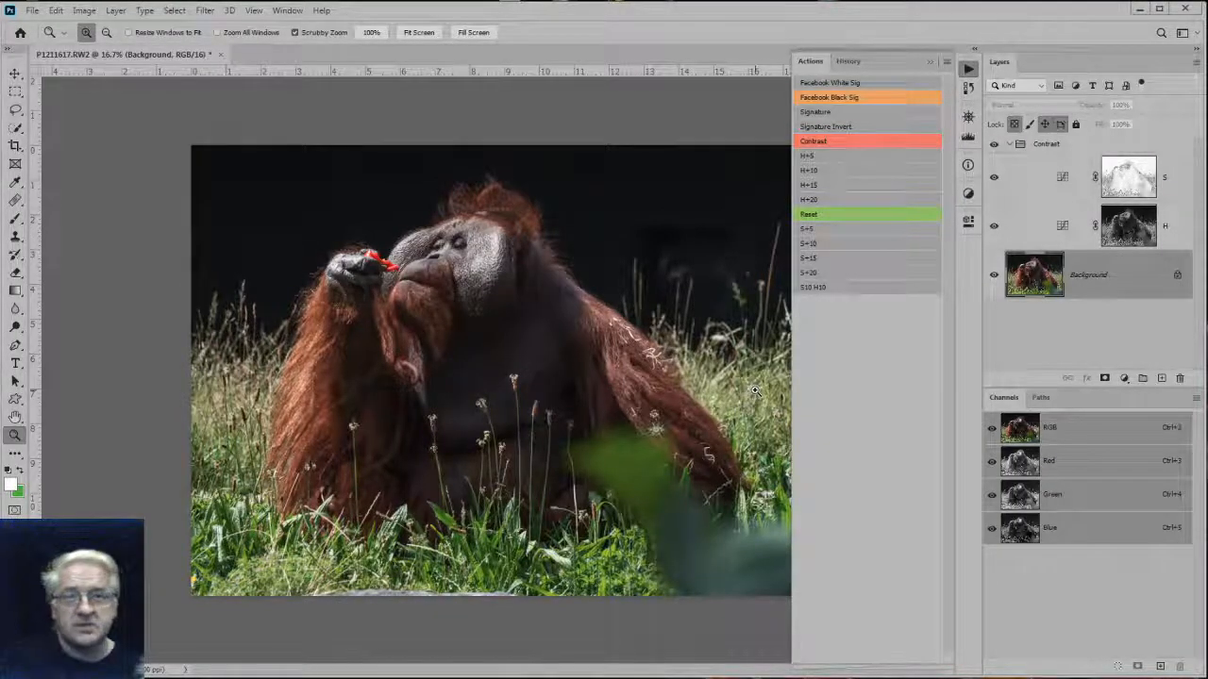
Compare the orangutan photo with the Contrast group hidden and shown.
click(993, 145)
click(993, 144)
click(993, 144)
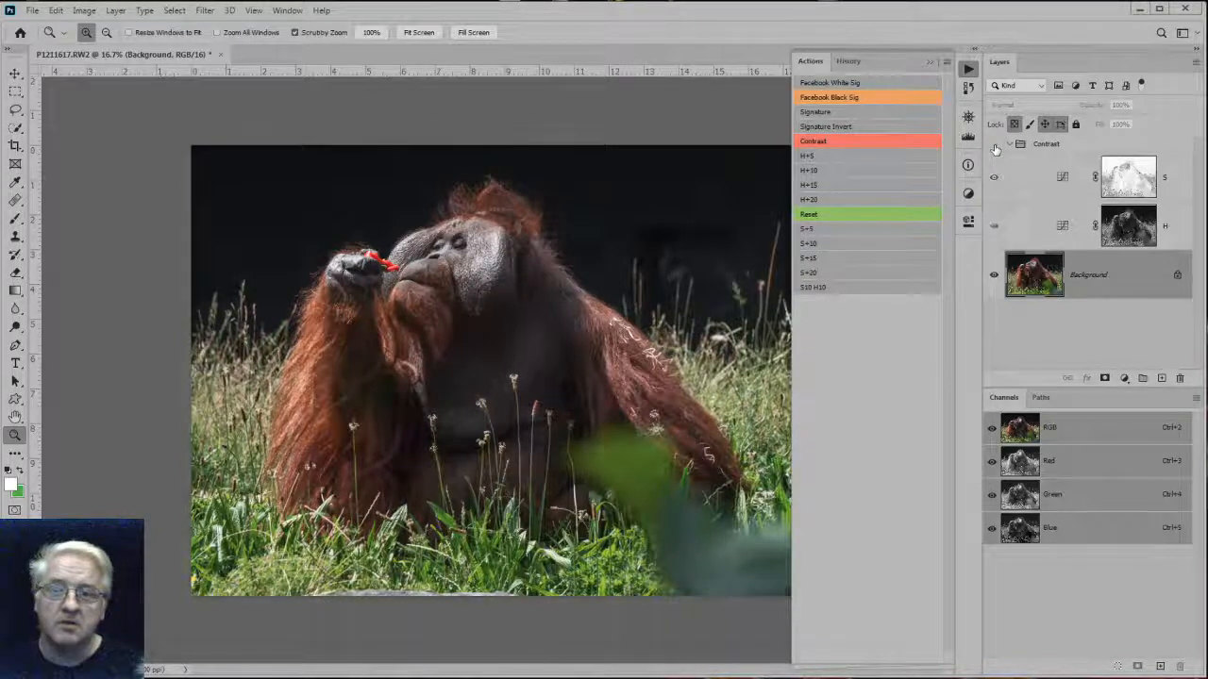
click(993, 145)
click(994, 145)
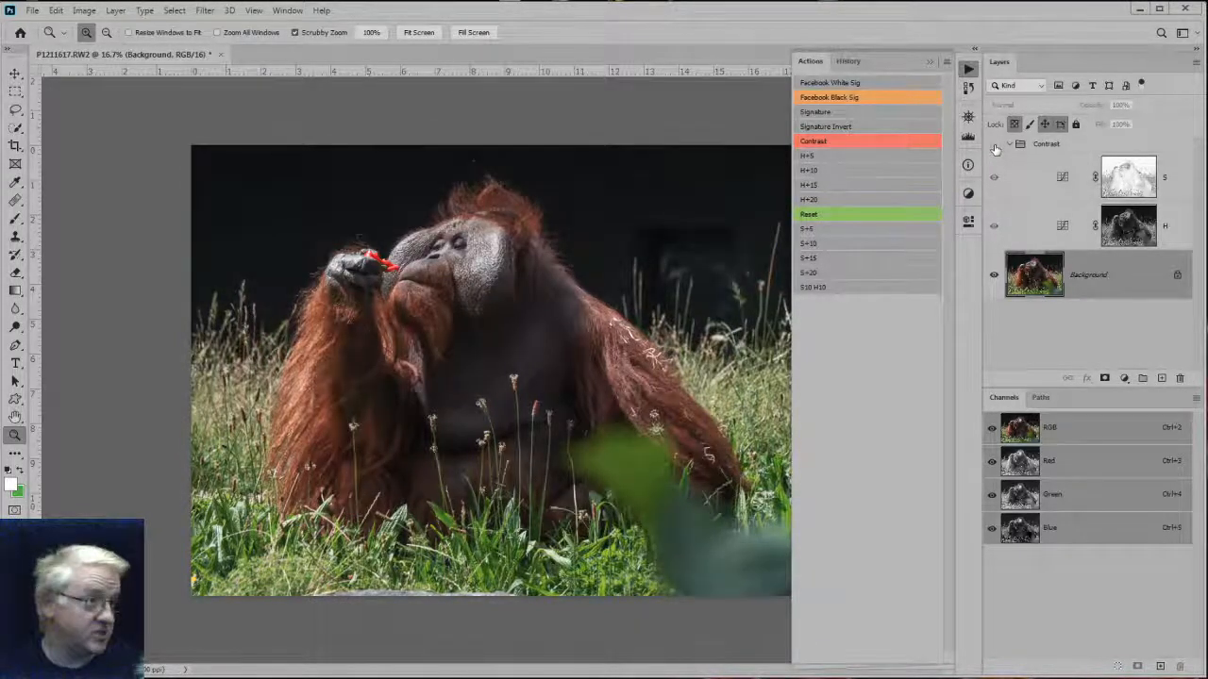
click(994, 144)
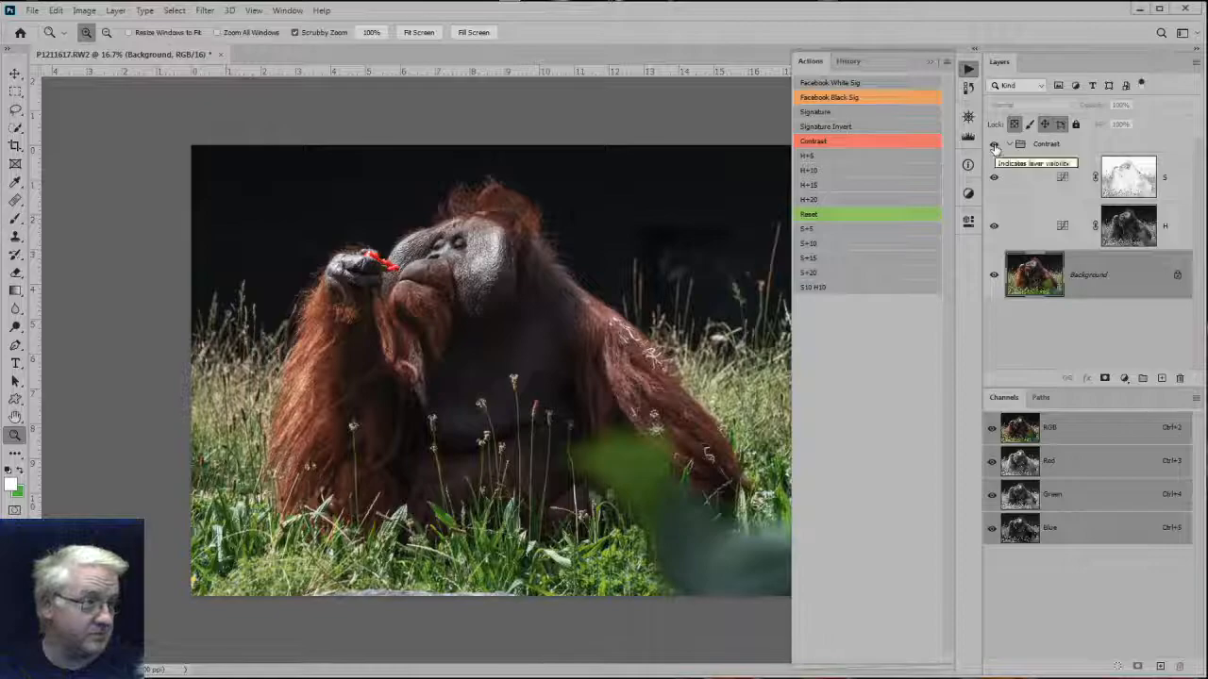
Run the S+5 action on the orangutan photo and inspect the face up close.
click(830, 229)
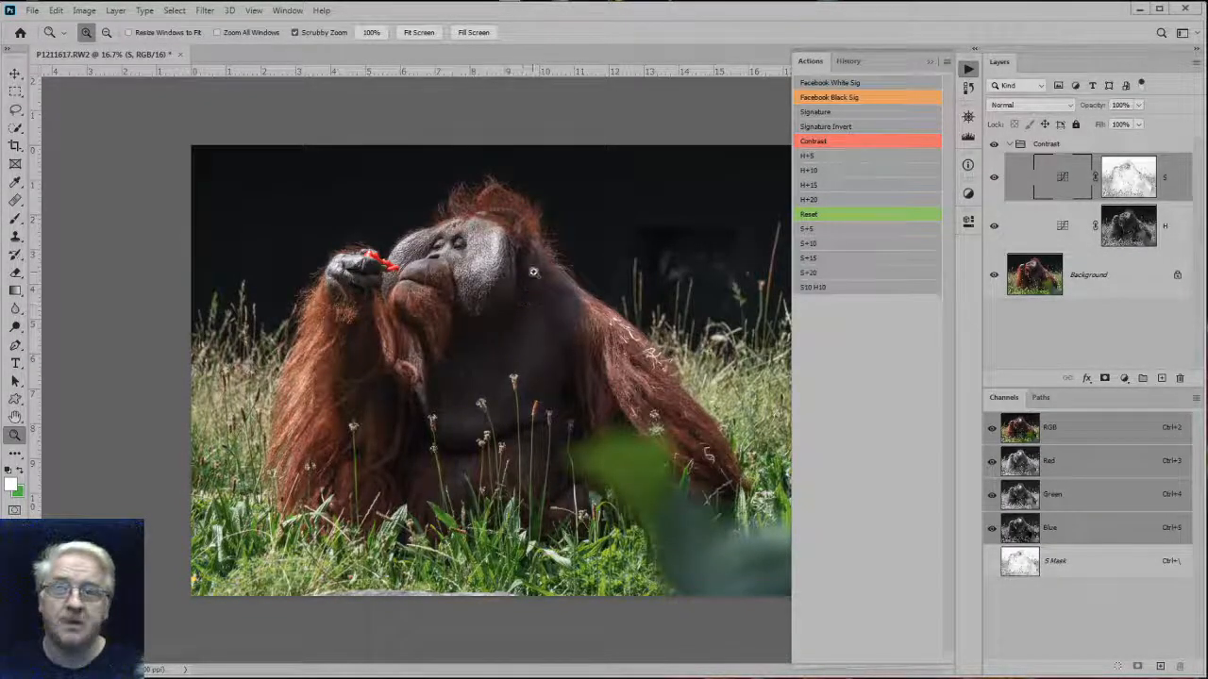
click(506, 228)
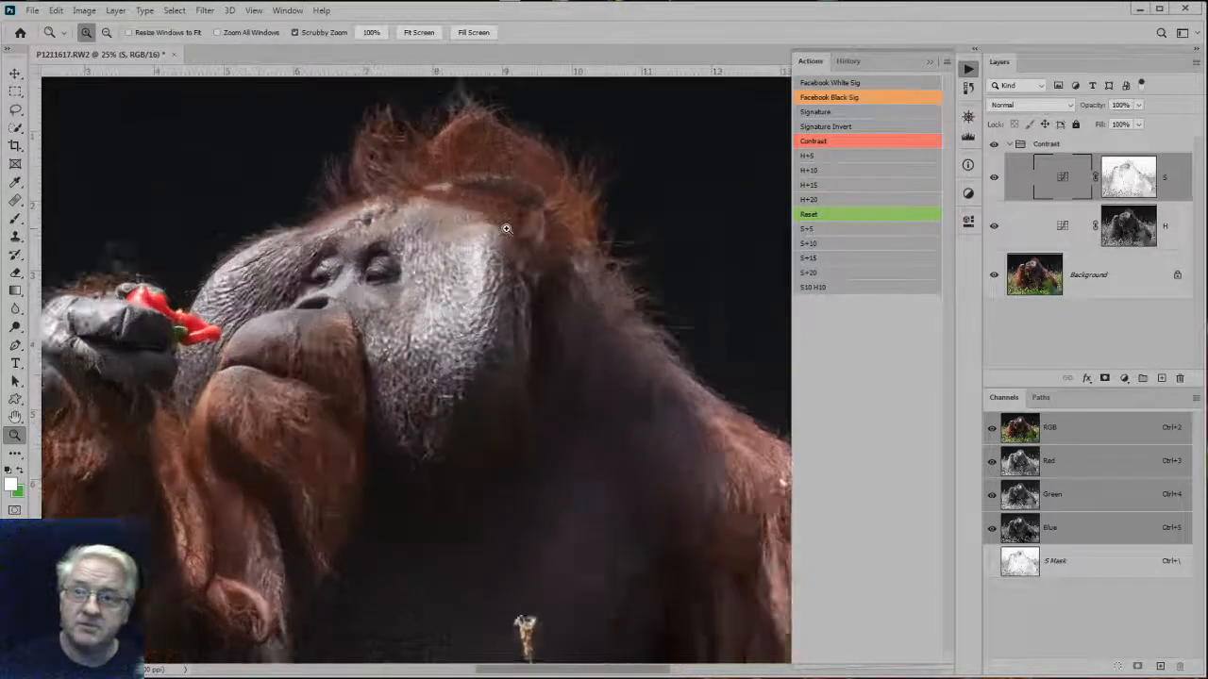
click(505, 228)
click(506, 228)
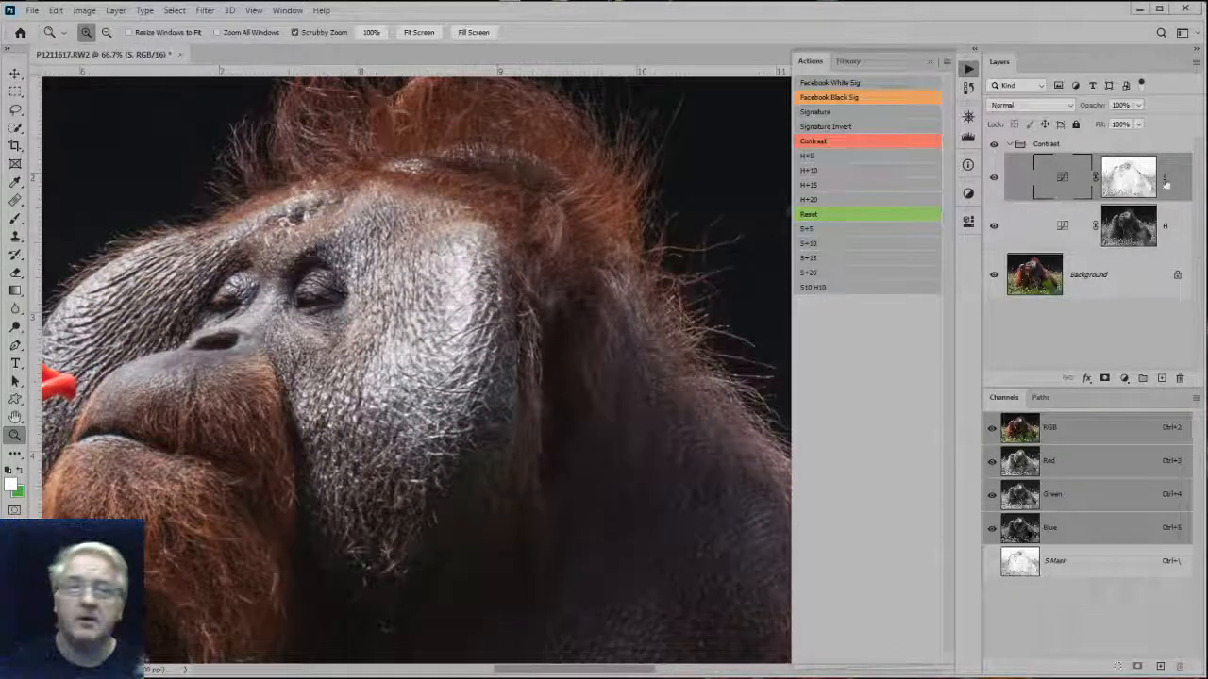
Compare the orangutan's face with the H curves layer hidden and shown.
click(1172, 236)
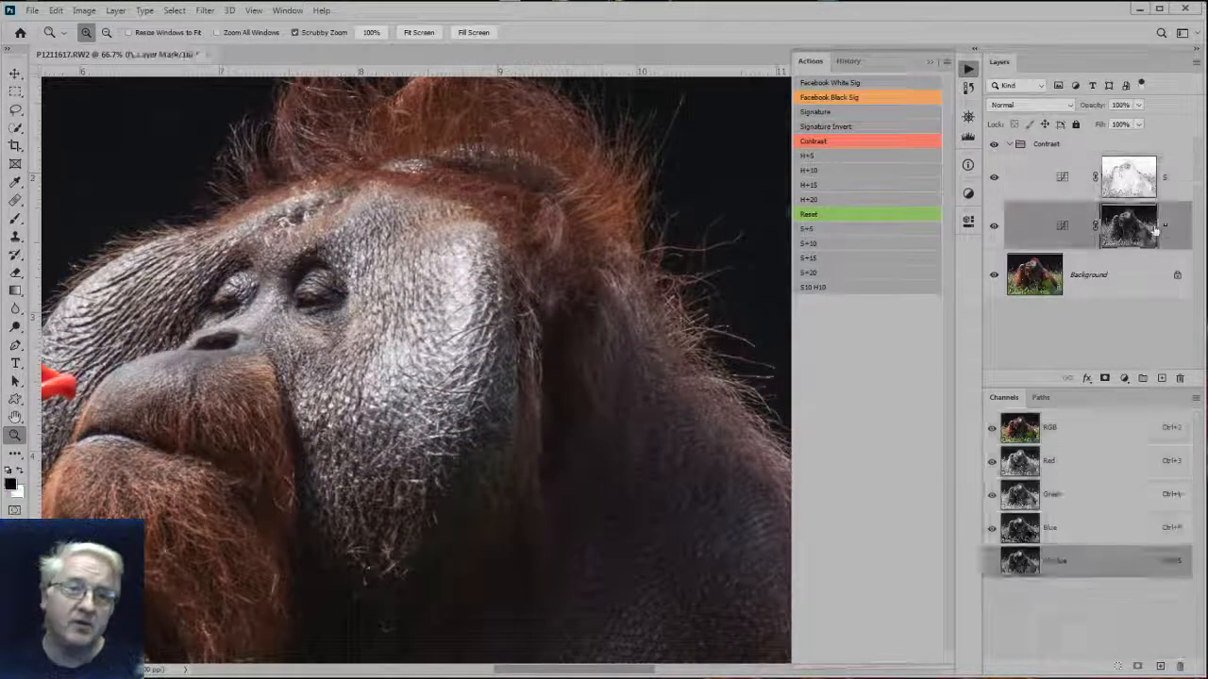
click(994, 227)
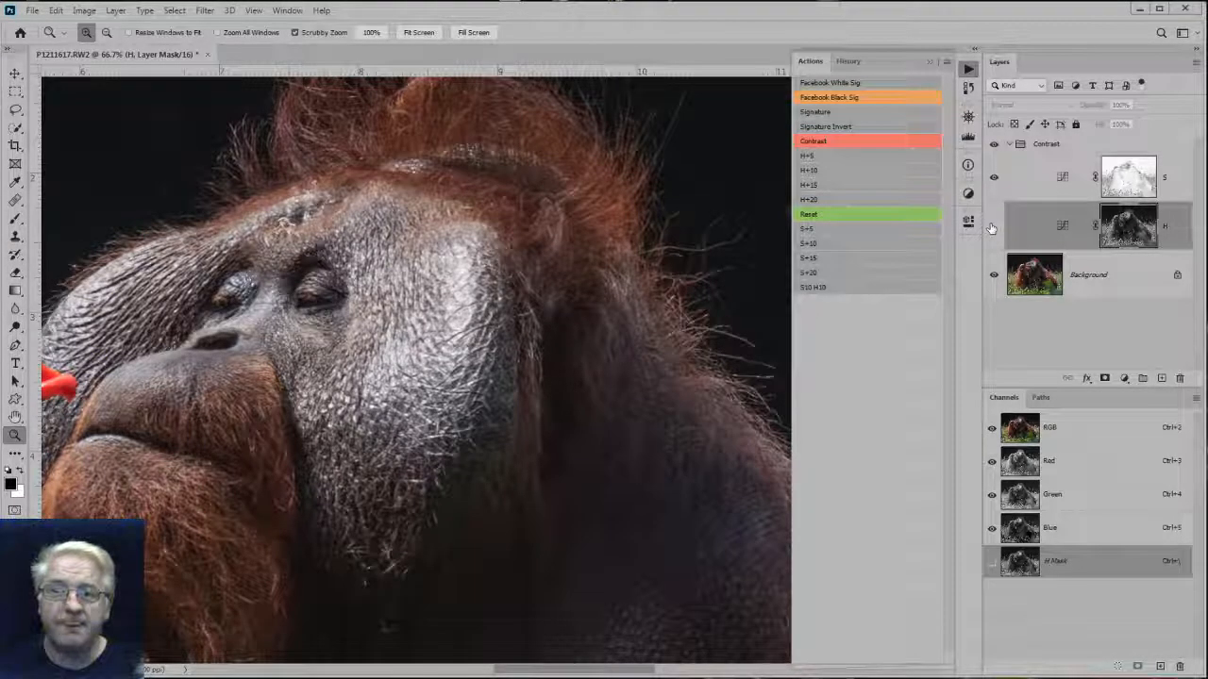
click(993, 226)
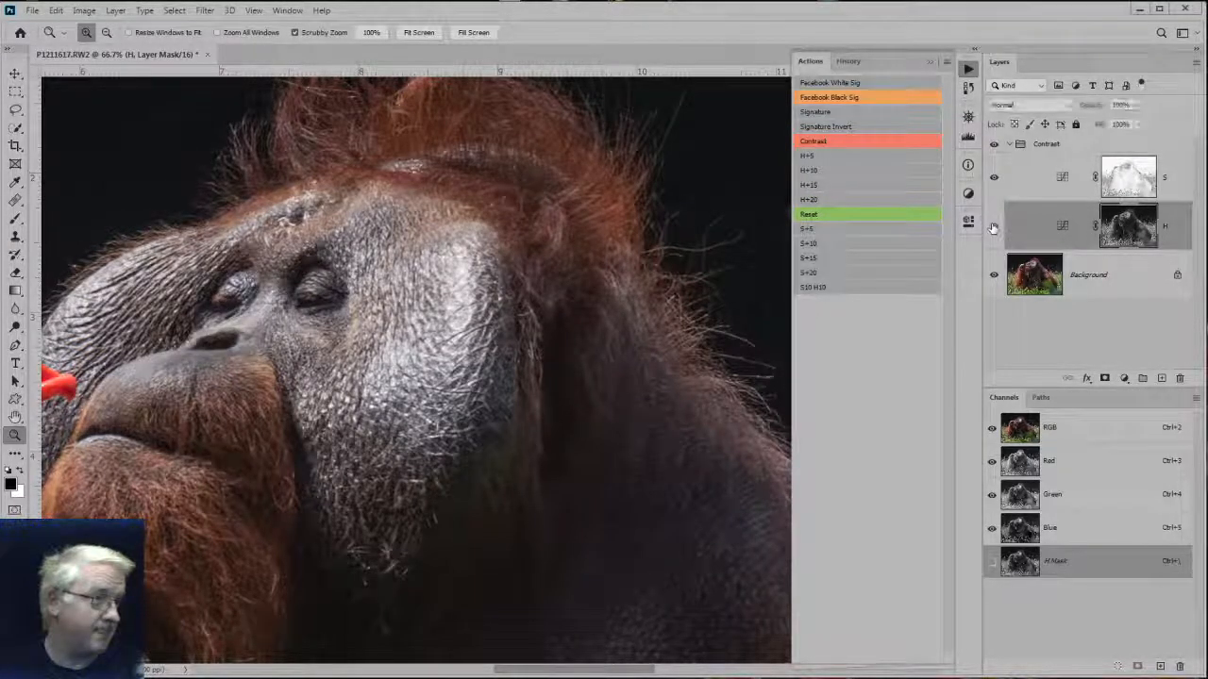
click(993, 226)
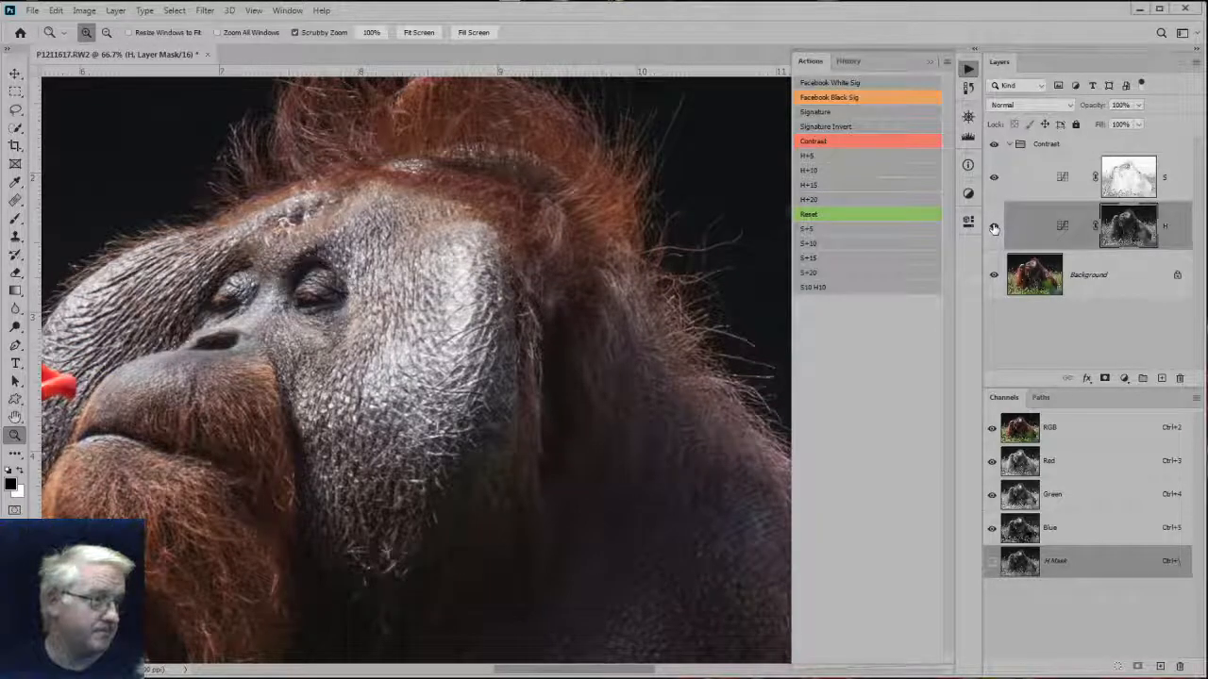
click(994, 227)
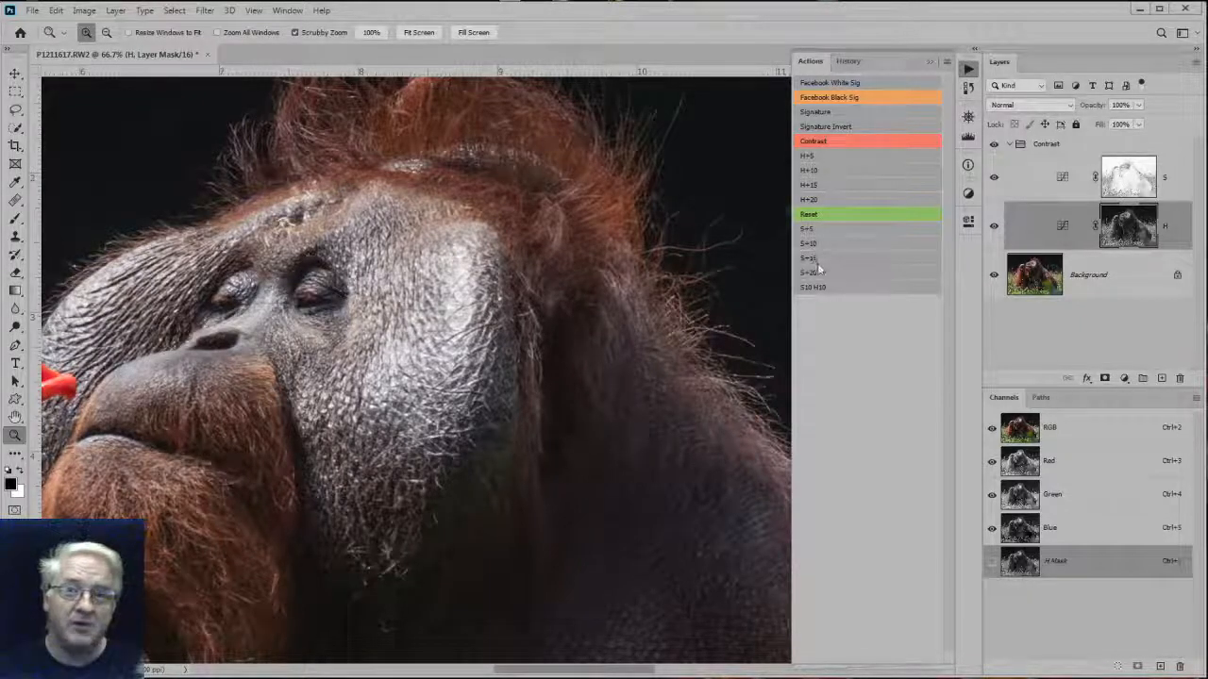
Examine the midpoint of the H layer's curve, close its settings, and widen the layer list.
key(ctrl+2)
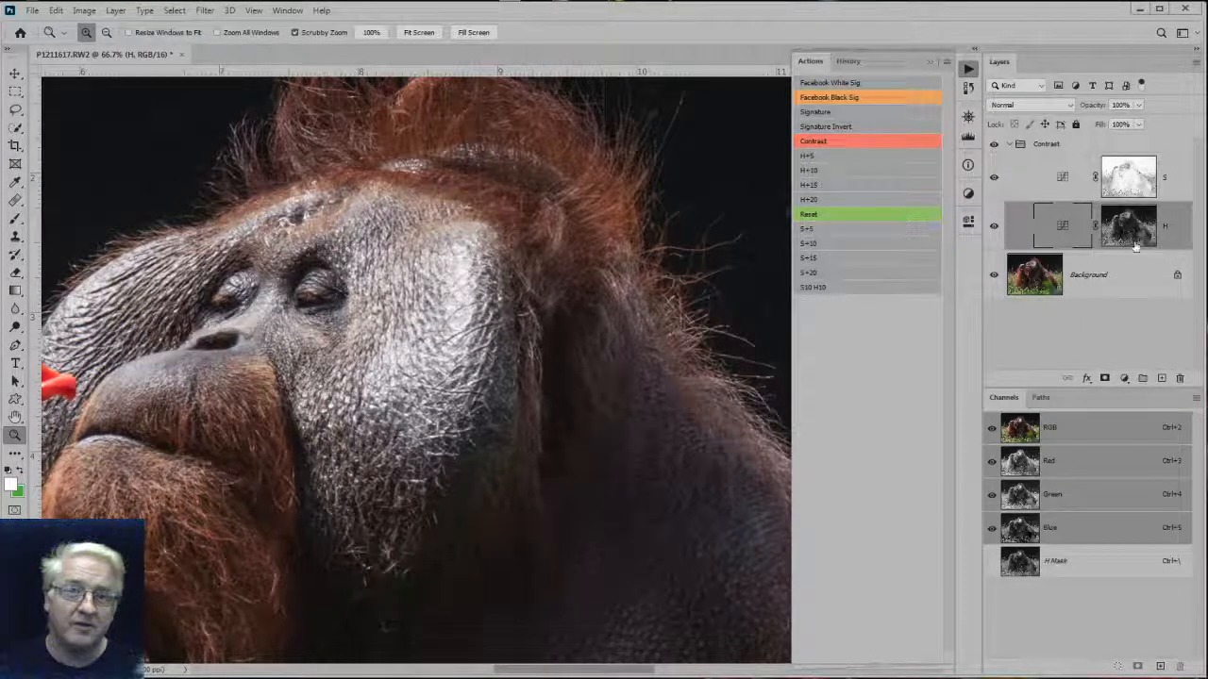
double_click(1063, 226)
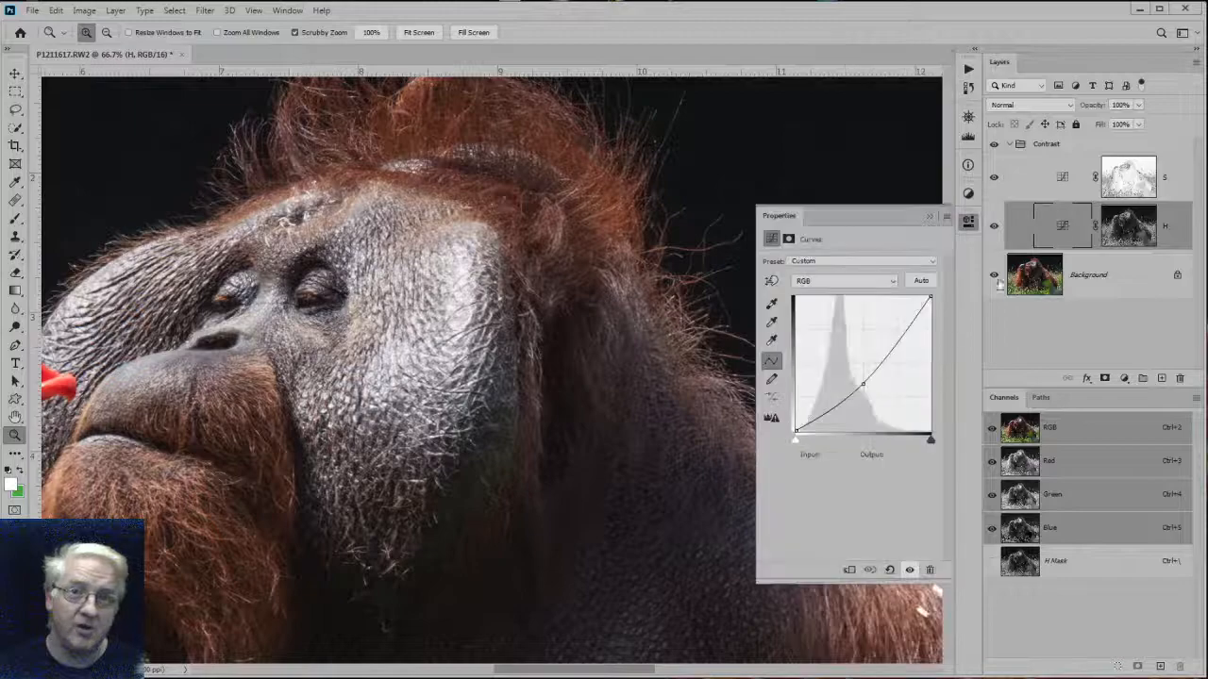
click(863, 384)
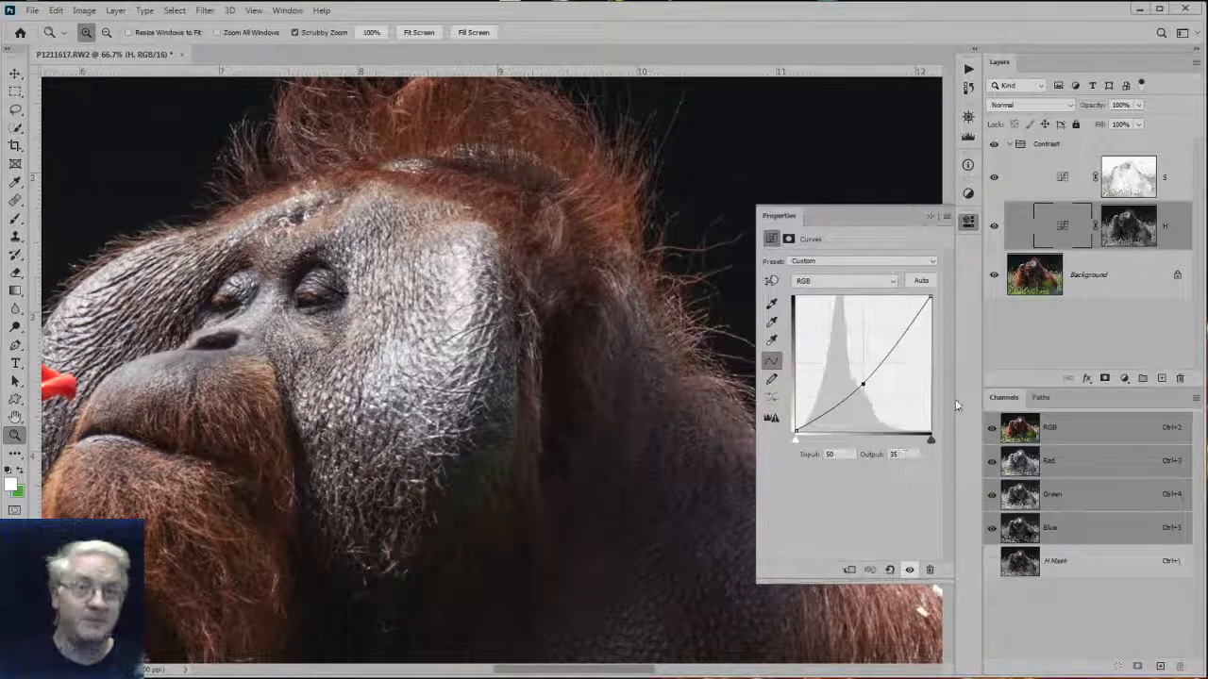
click(968, 226)
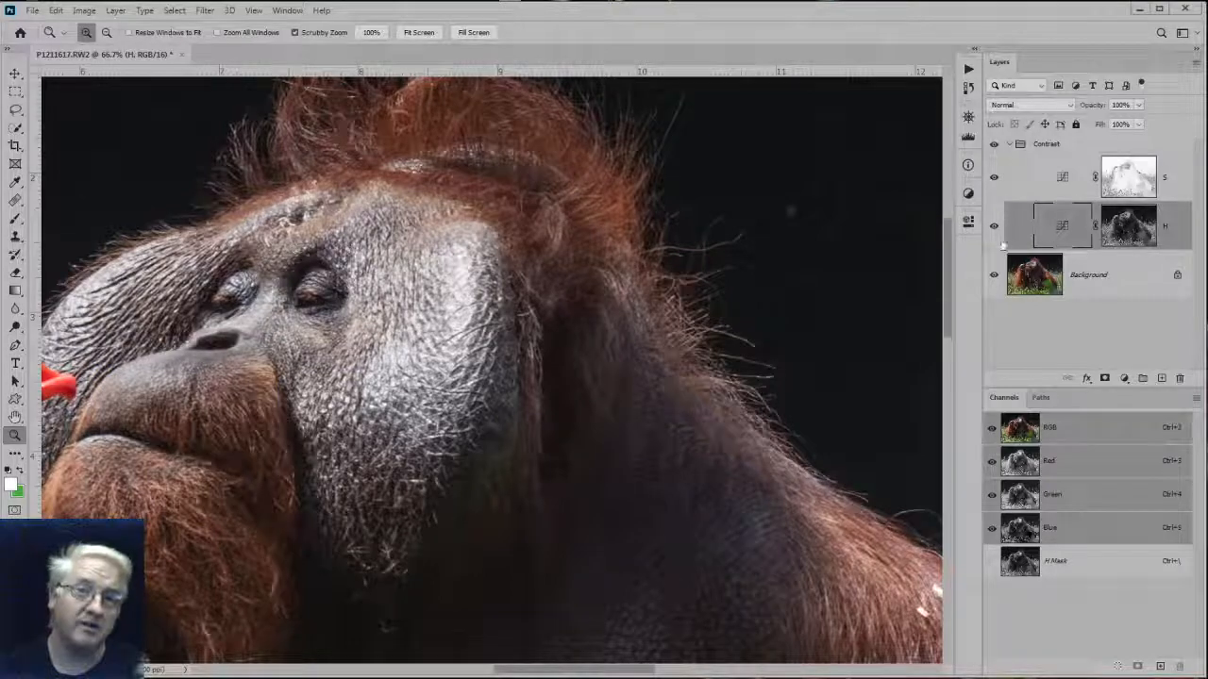
drag(979, 254, 926, 255)
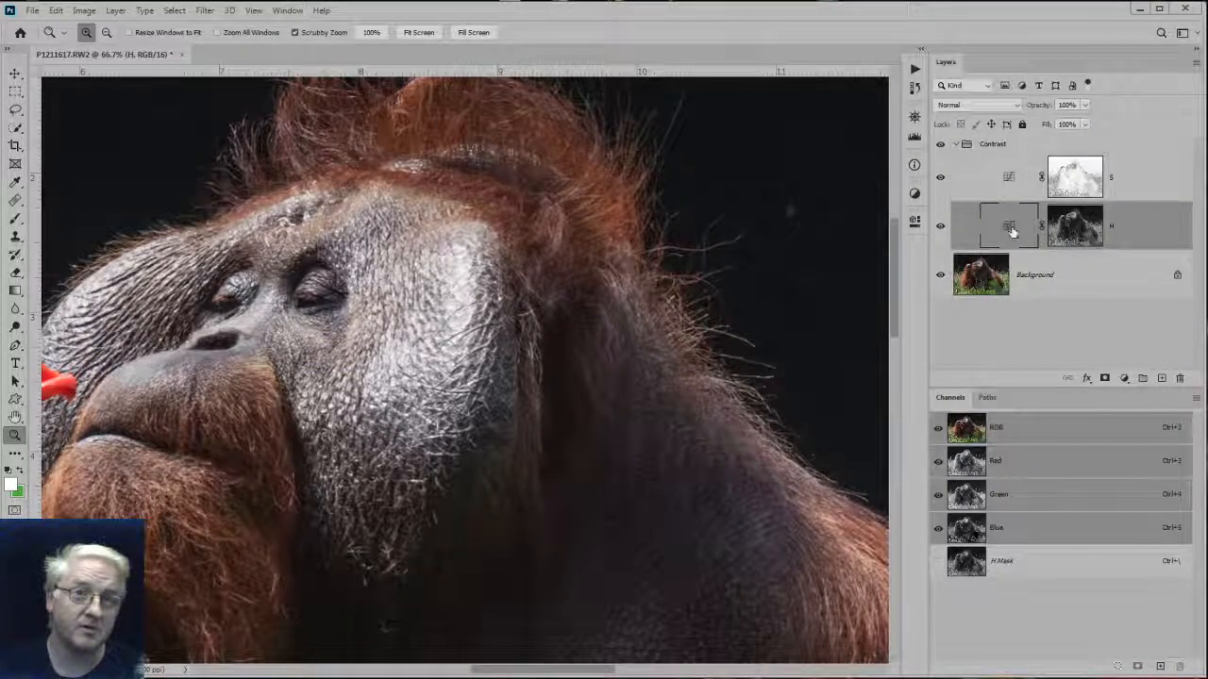
Set the H curves layer's Gray Blend If highlight range for This Layer to a split of 149 / 200.
double_click(1151, 226)
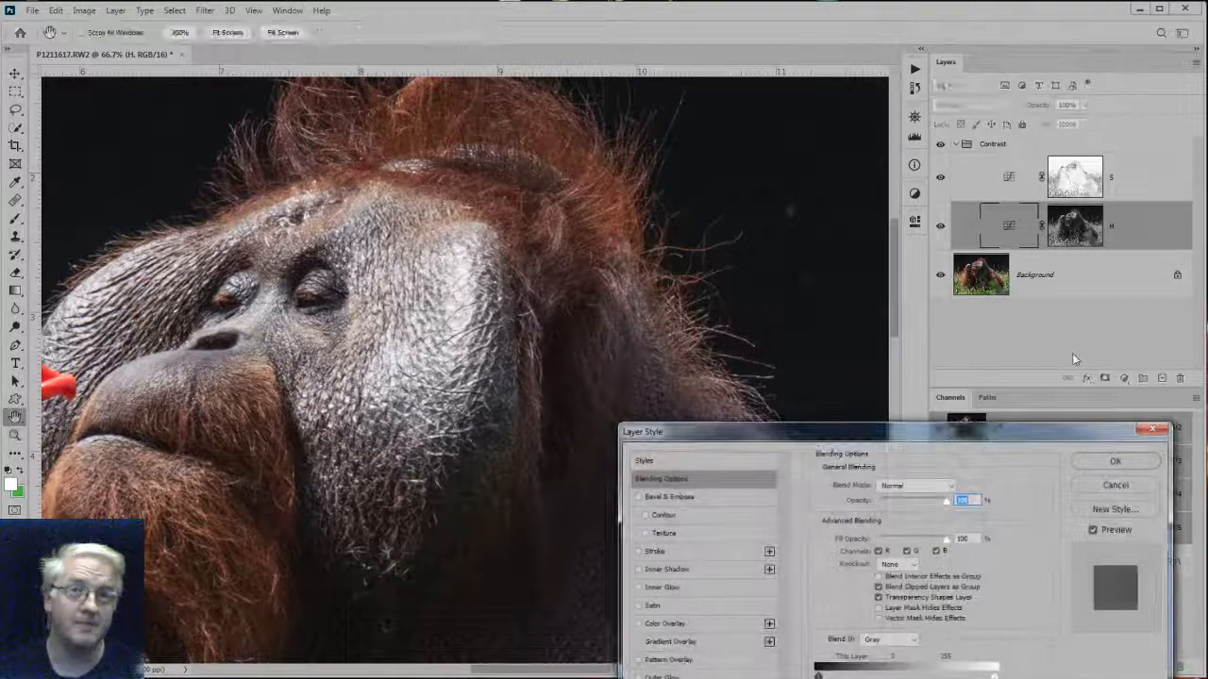
drag(1044, 429, 977, 181)
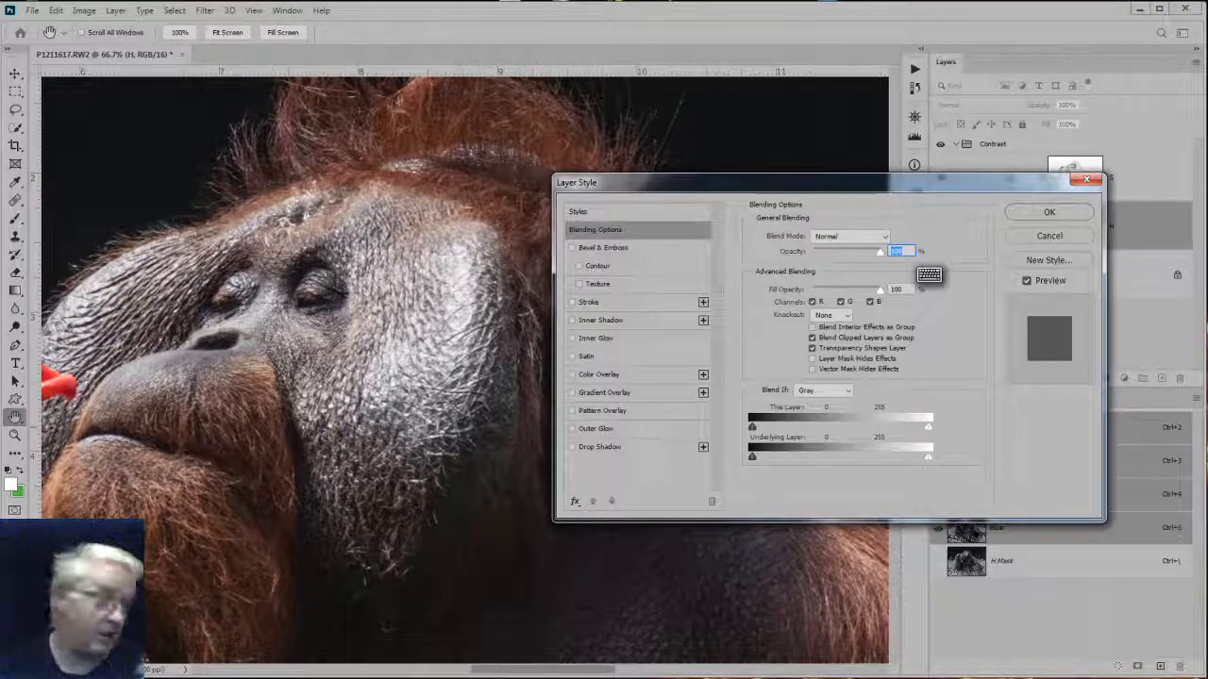
drag(925, 181, 926, 328)
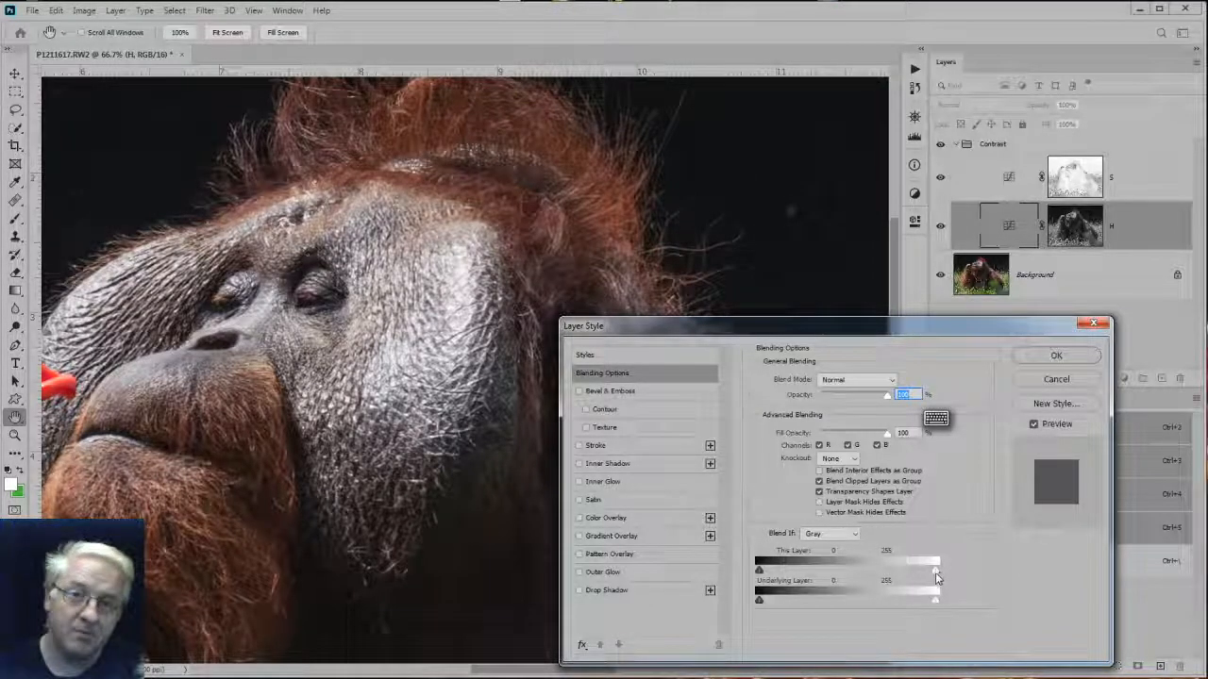
drag(935, 571, 317, 306)
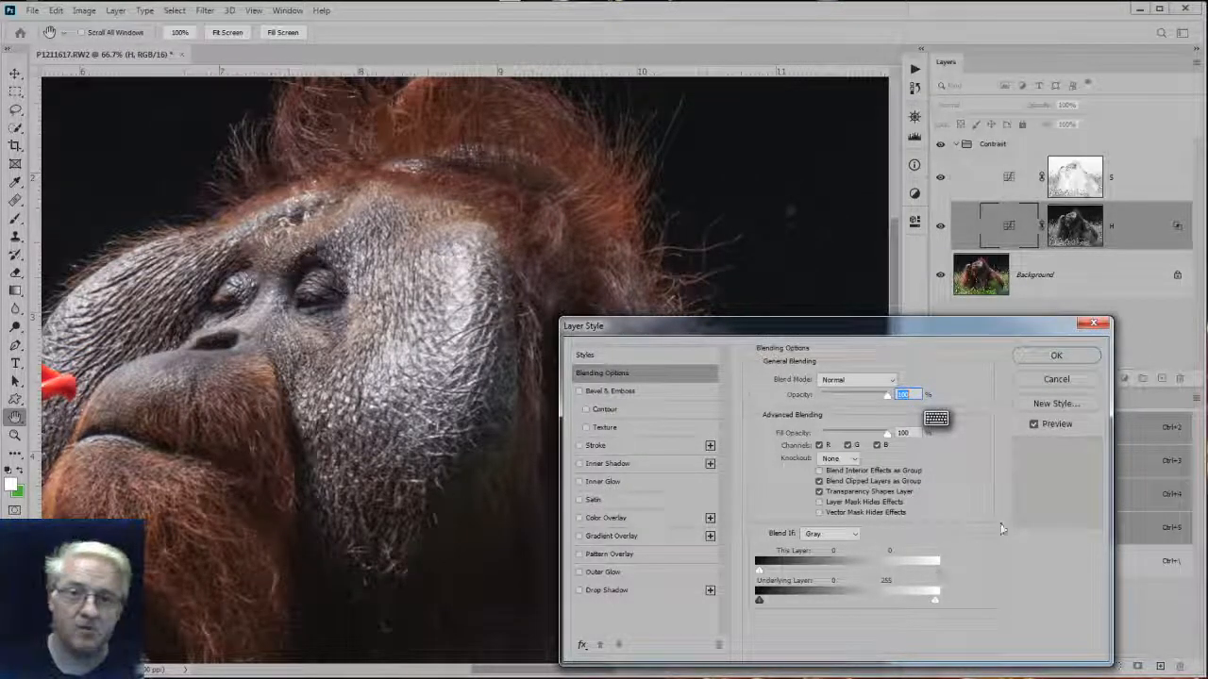
drag(757, 571, 855, 578)
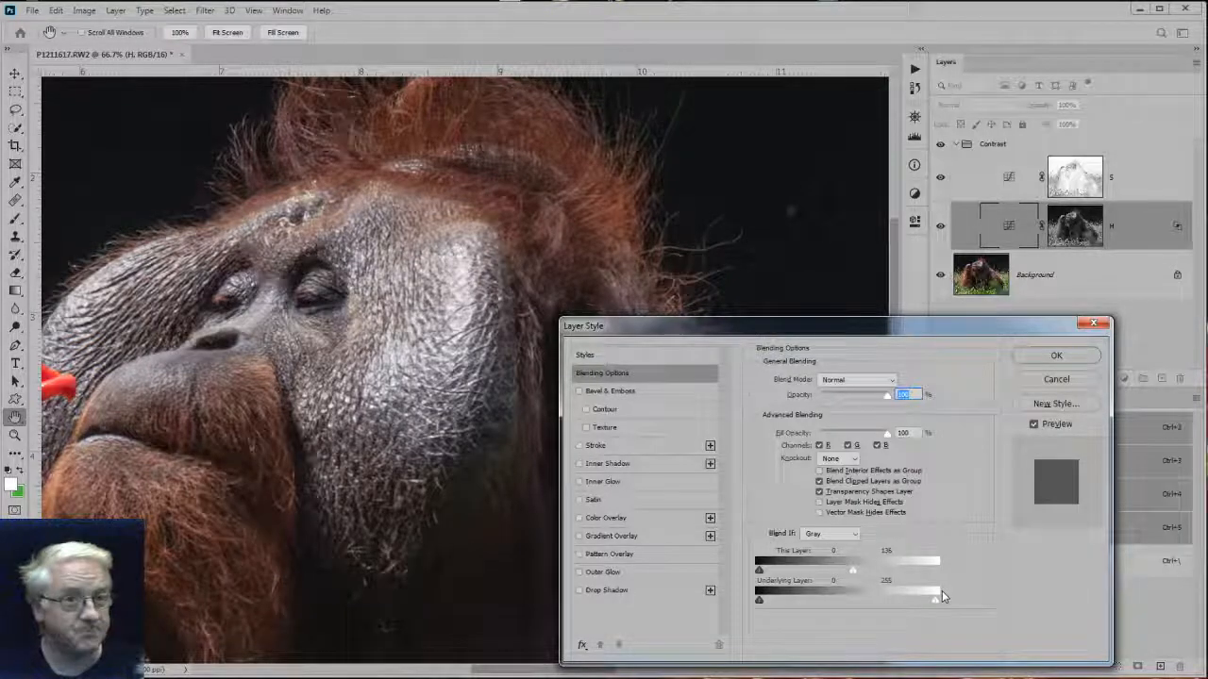
mouse_move(852, 569)
mouse_down()
mouse_move(946, 564)
mouse_move(860, 572)
mouse_up()
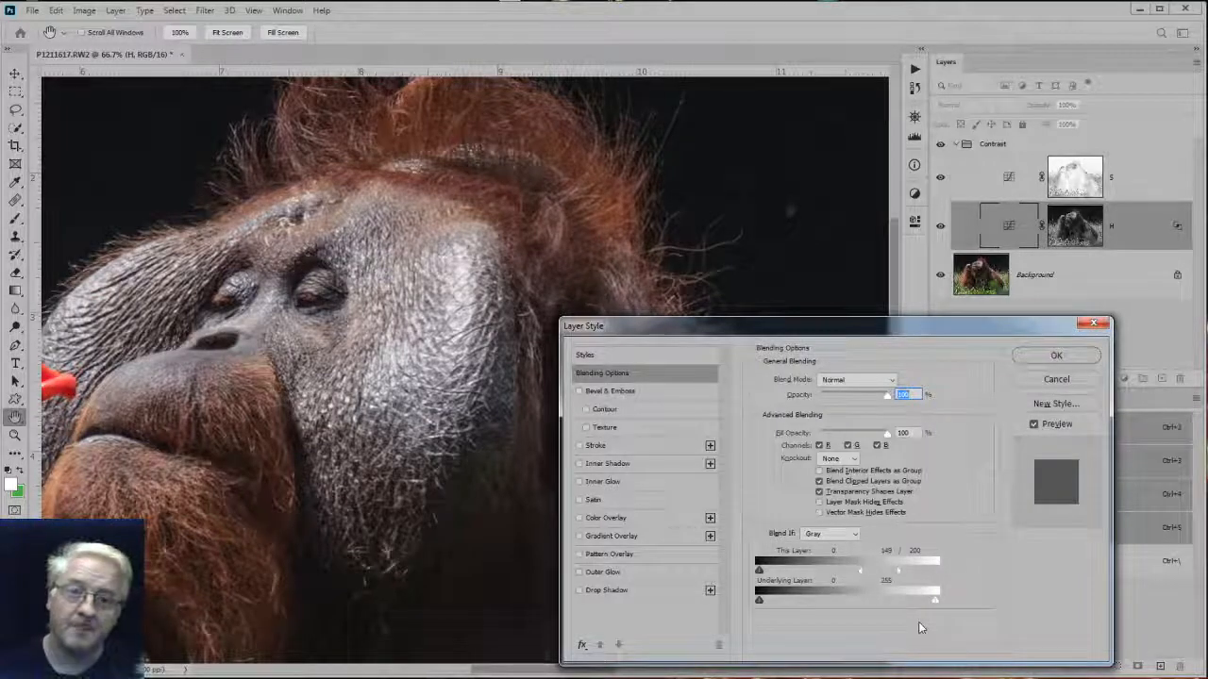
Compare the orangutan's face with the blending preview off and on, and apply the H layer's blending options.
click(1046, 426)
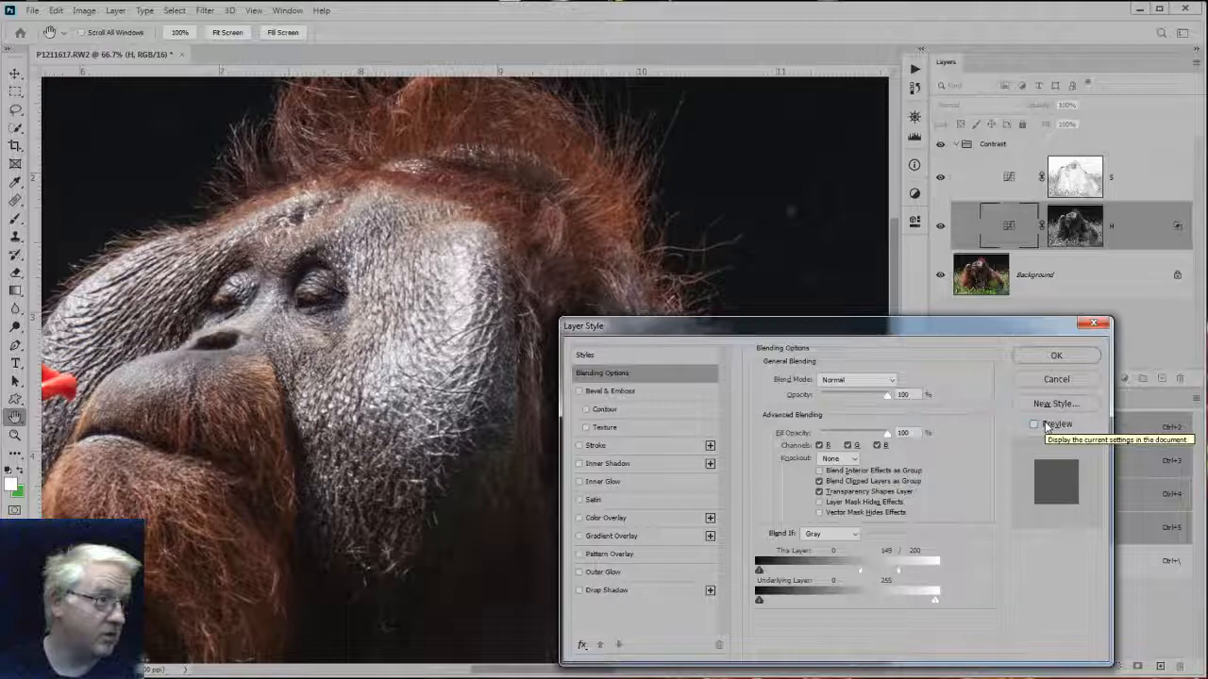
click(1046, 426)
click(1046, 427)
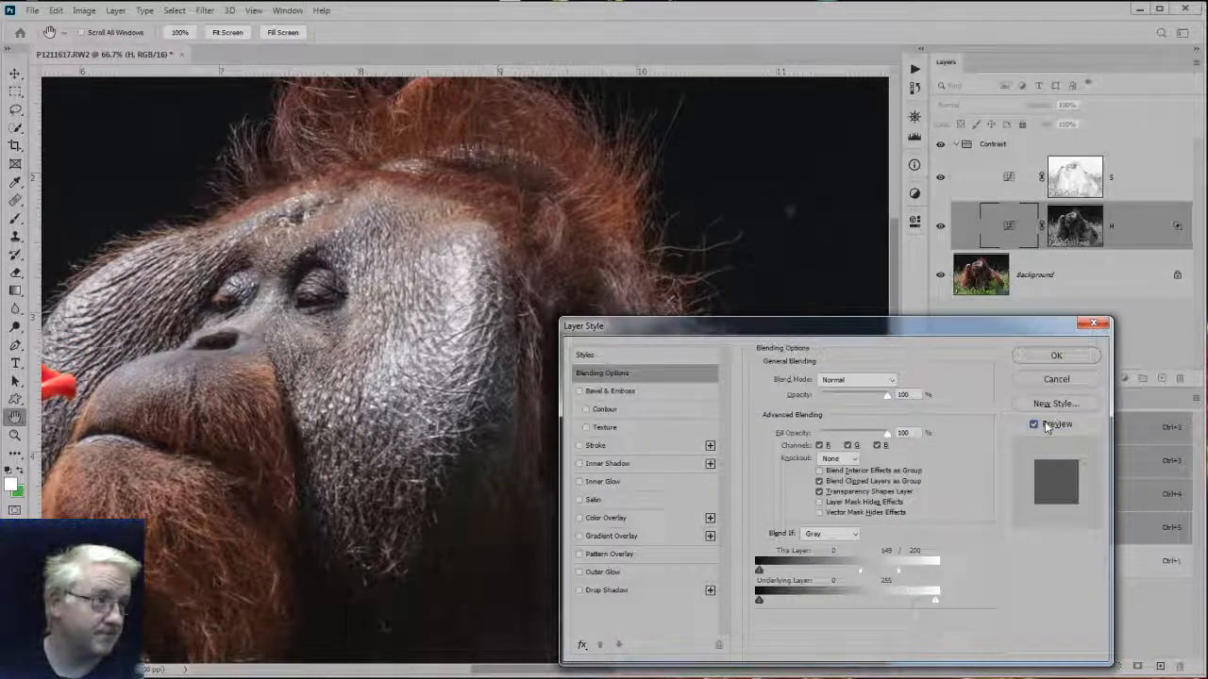
click(1056, 356)
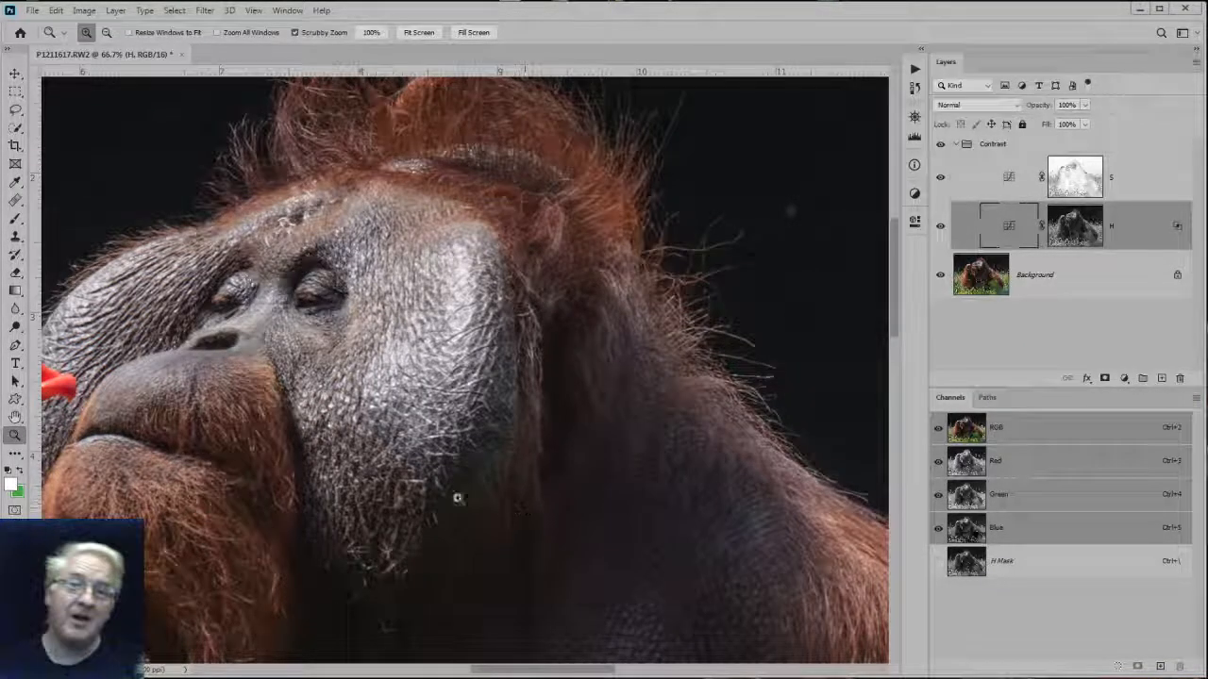
View the whole orangutan photo at 25% and review the H layer's blending options.
alt+click(289, 415)
alt+click(289, 415)
drag(291, 472, 404, 337)
alt+click(413, 409)
drag(453, 442, 561, 387)
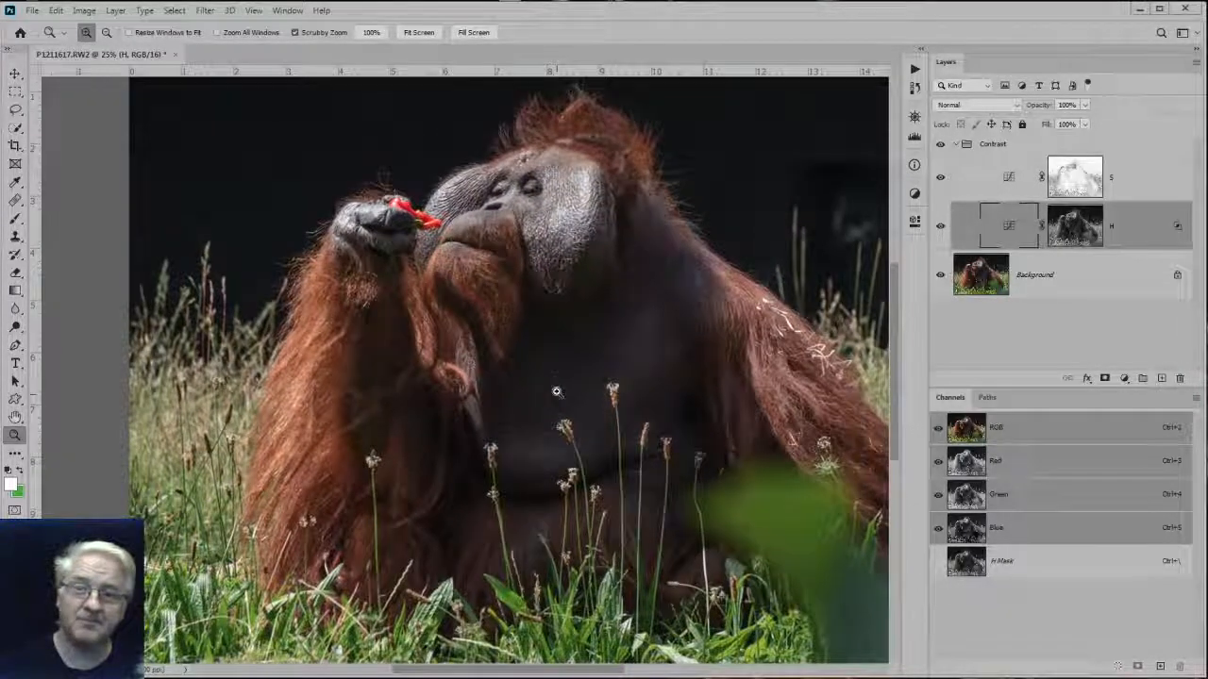
double_click(1162, 229)
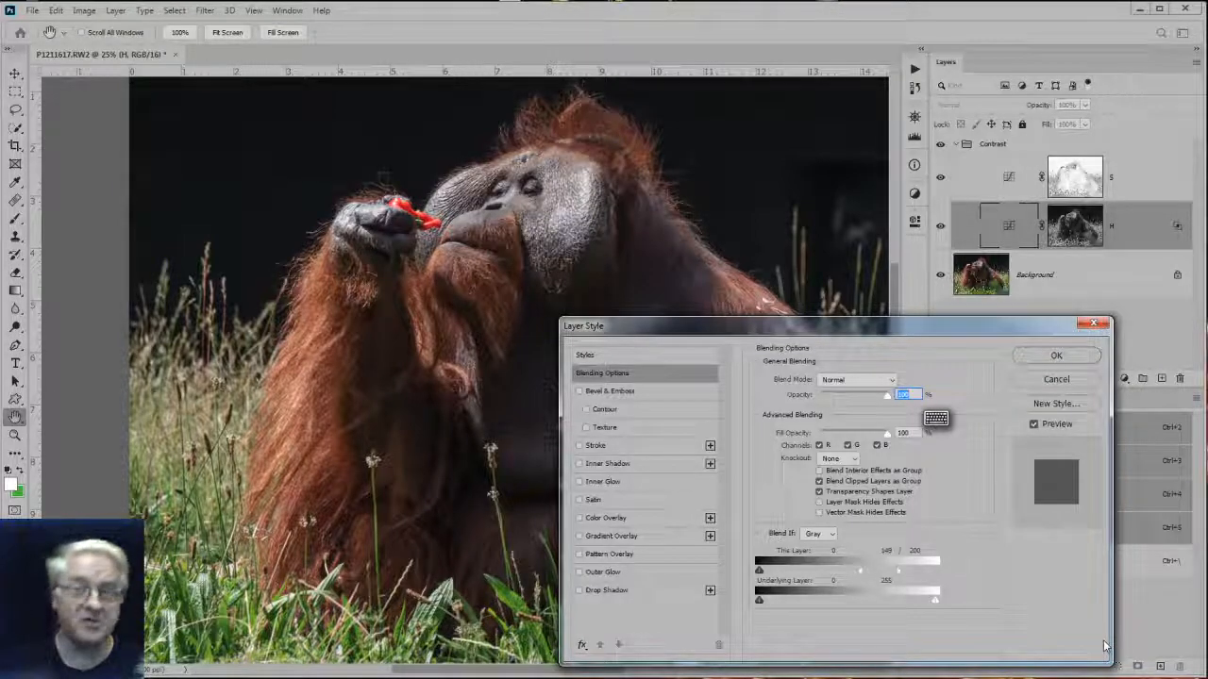
click(1082, 356)
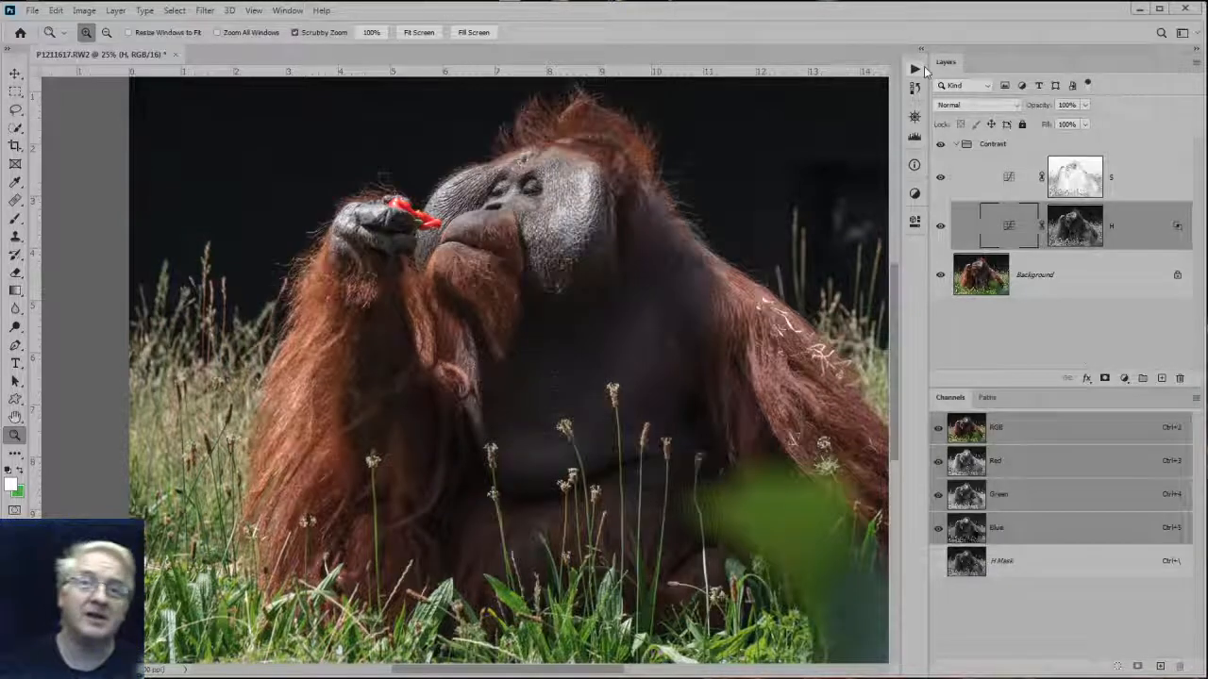
Run the H+20 and H+15 actions from the Contrast set on the orangutan photo.
click(917, 70)
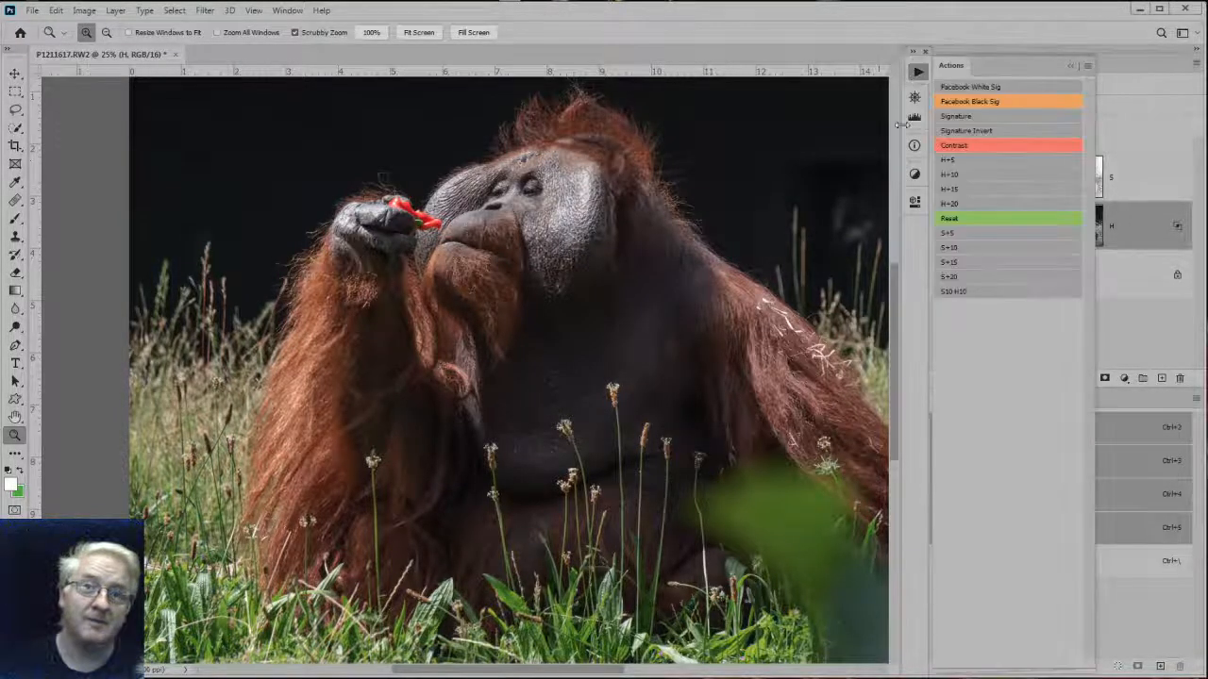
click(916, 69)
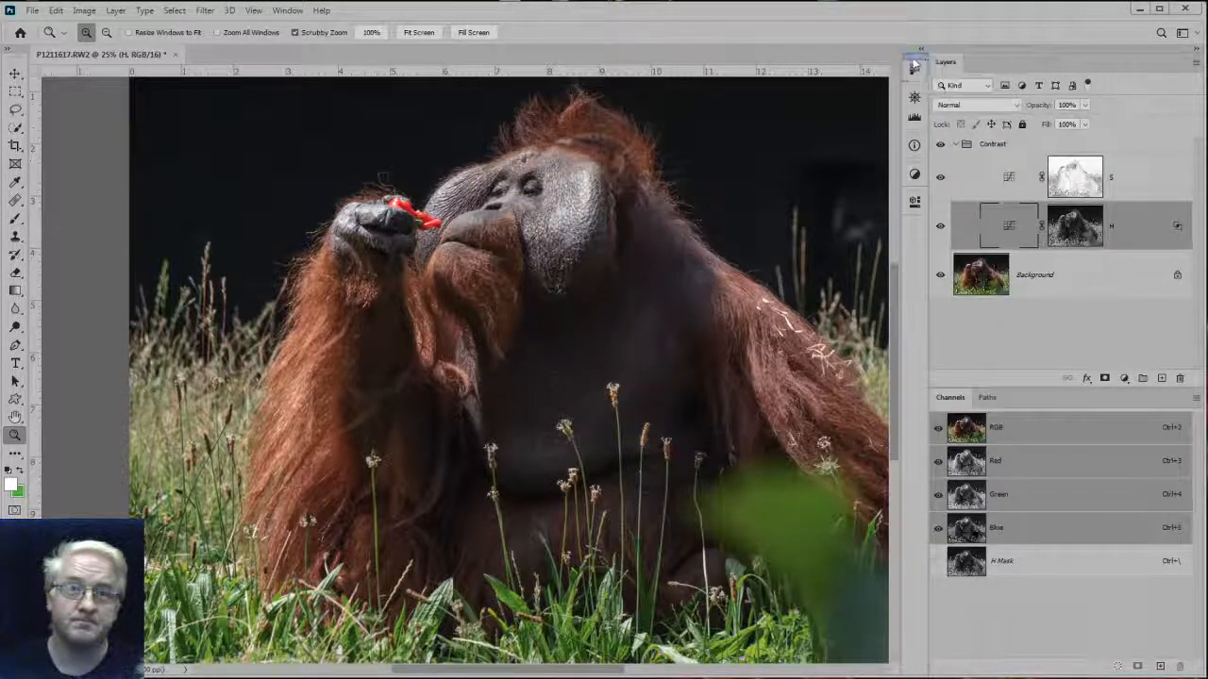
click(916, 70)
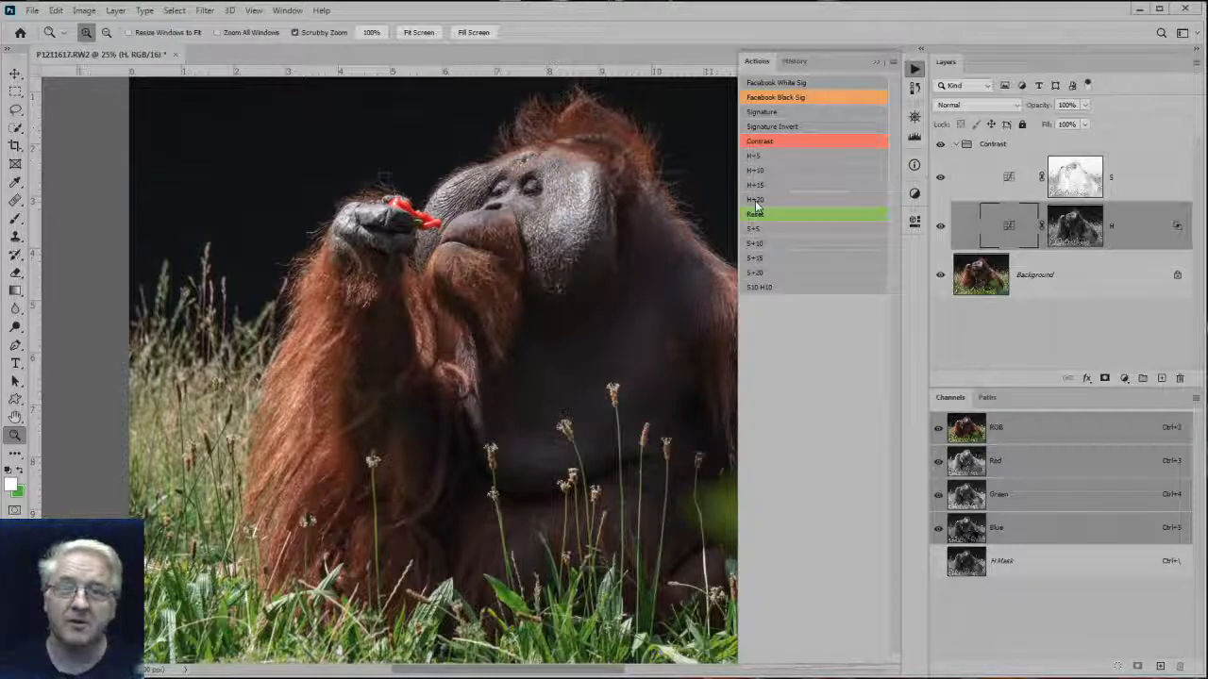
click(756, 201)
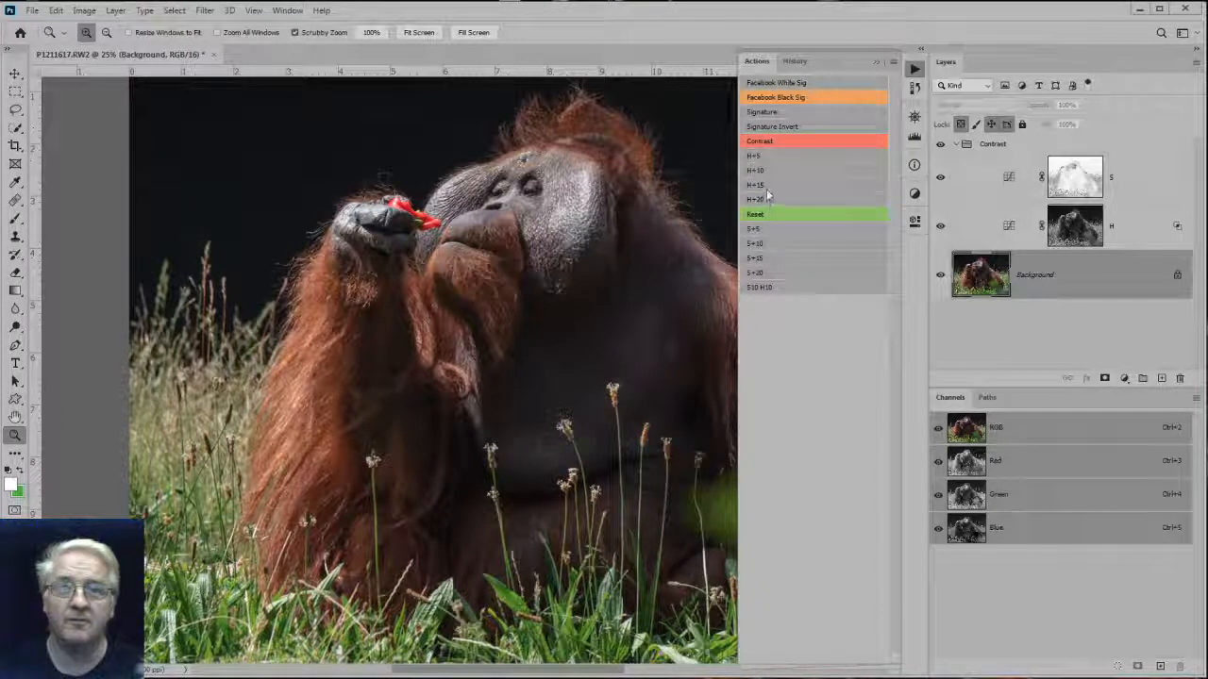
click(768, 187)
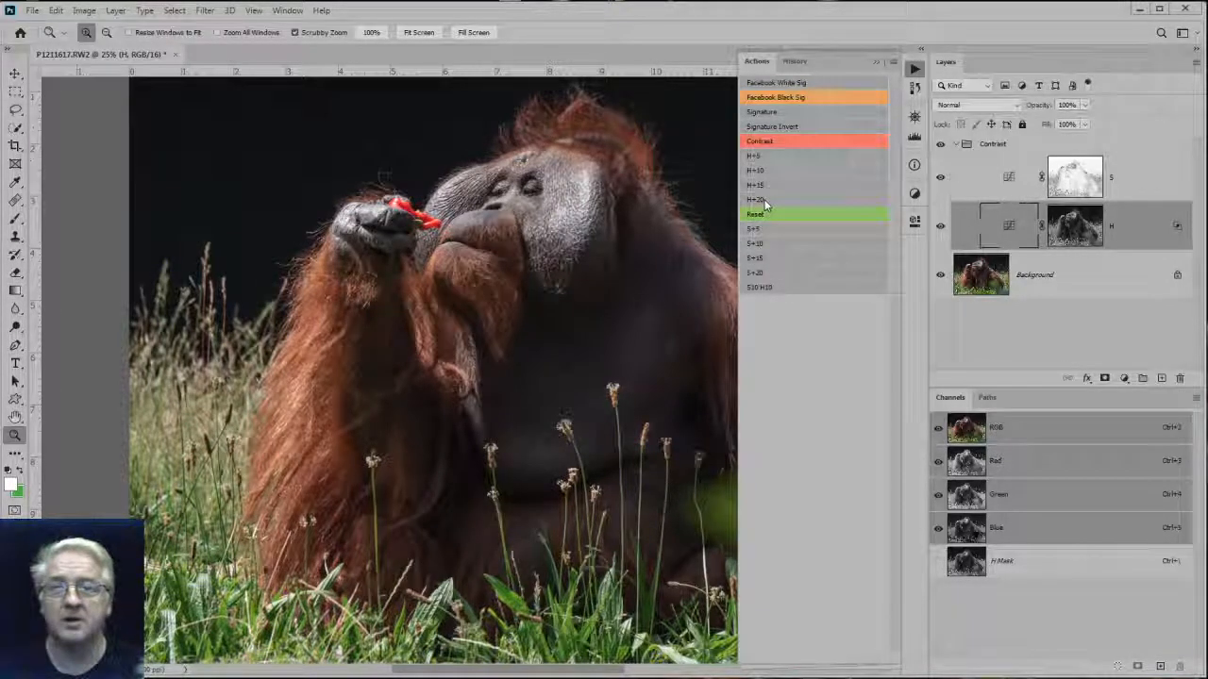
Compare the whole photo with the H curves layer hidden and shown, and put the actions list away.
click(938, 227)
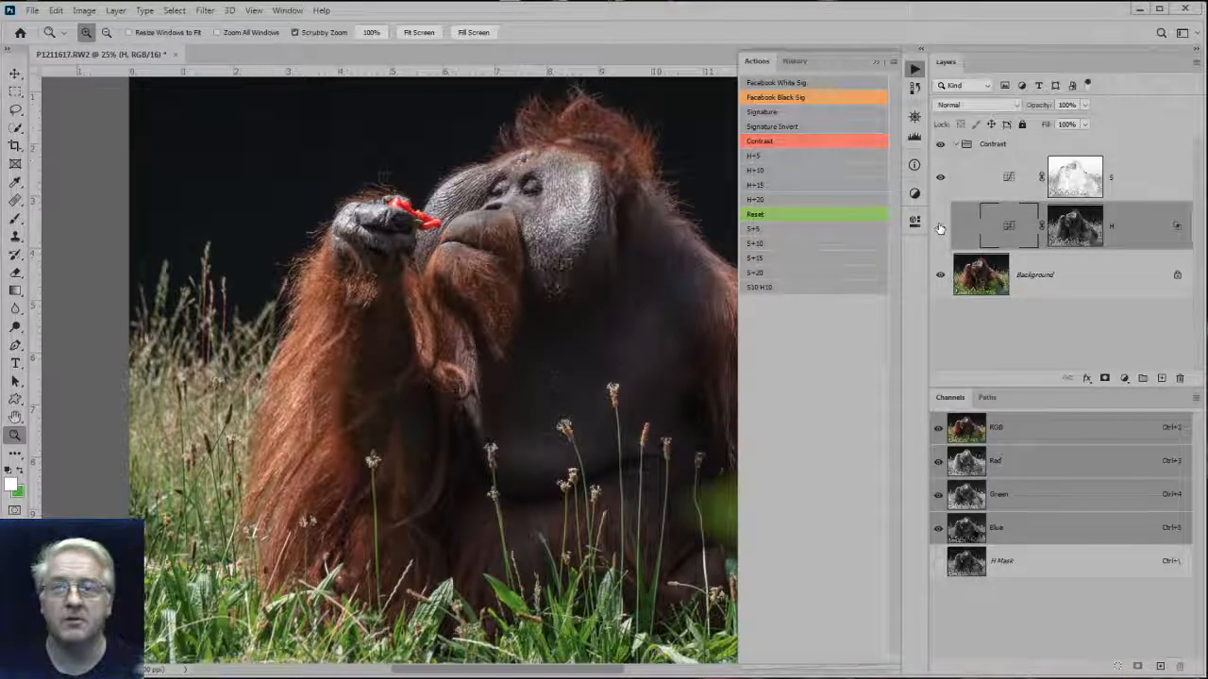
click(940, 228)
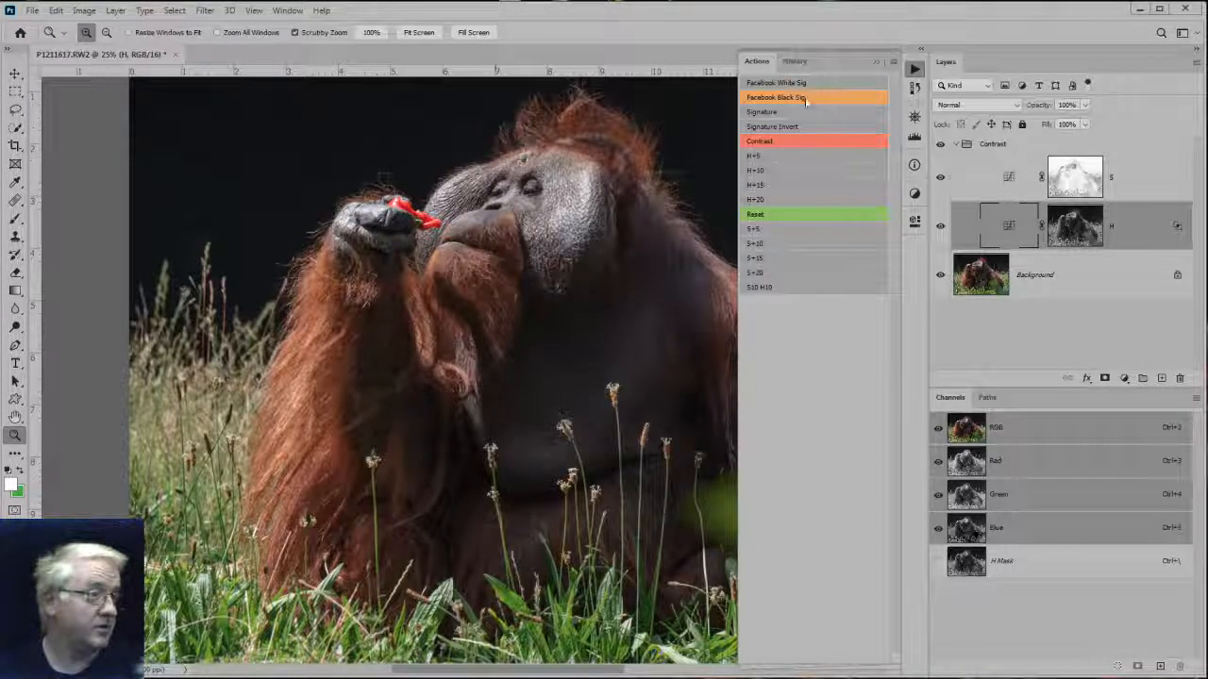
click(915, 71)
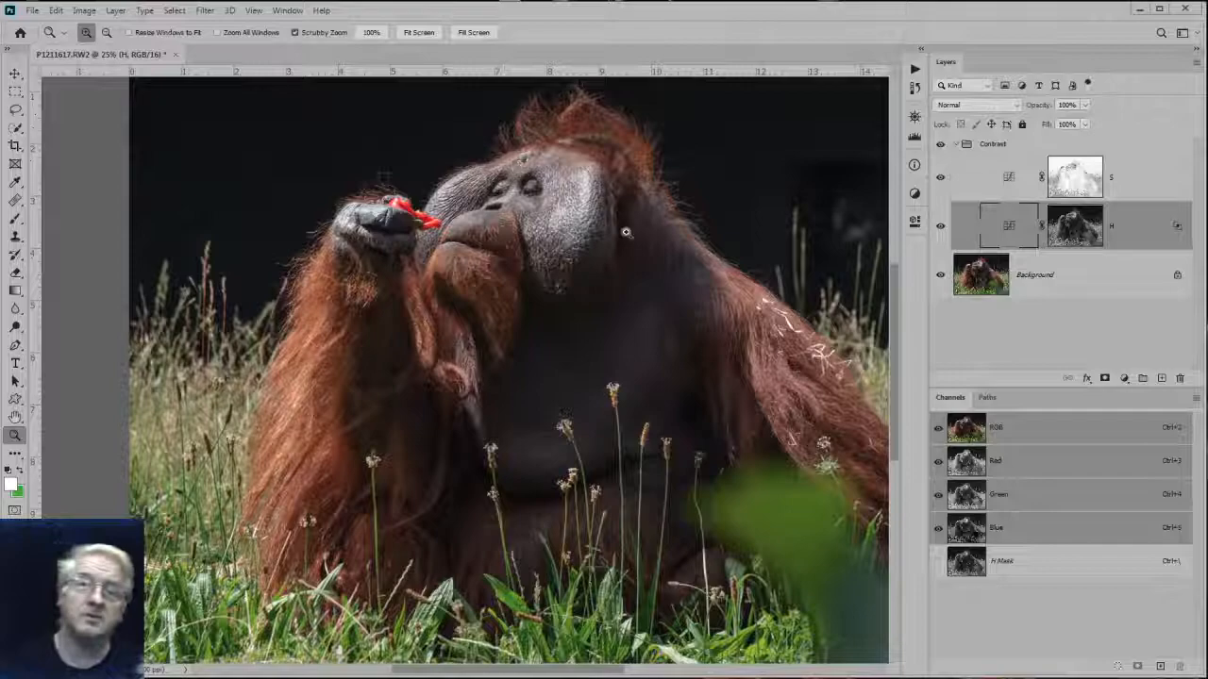